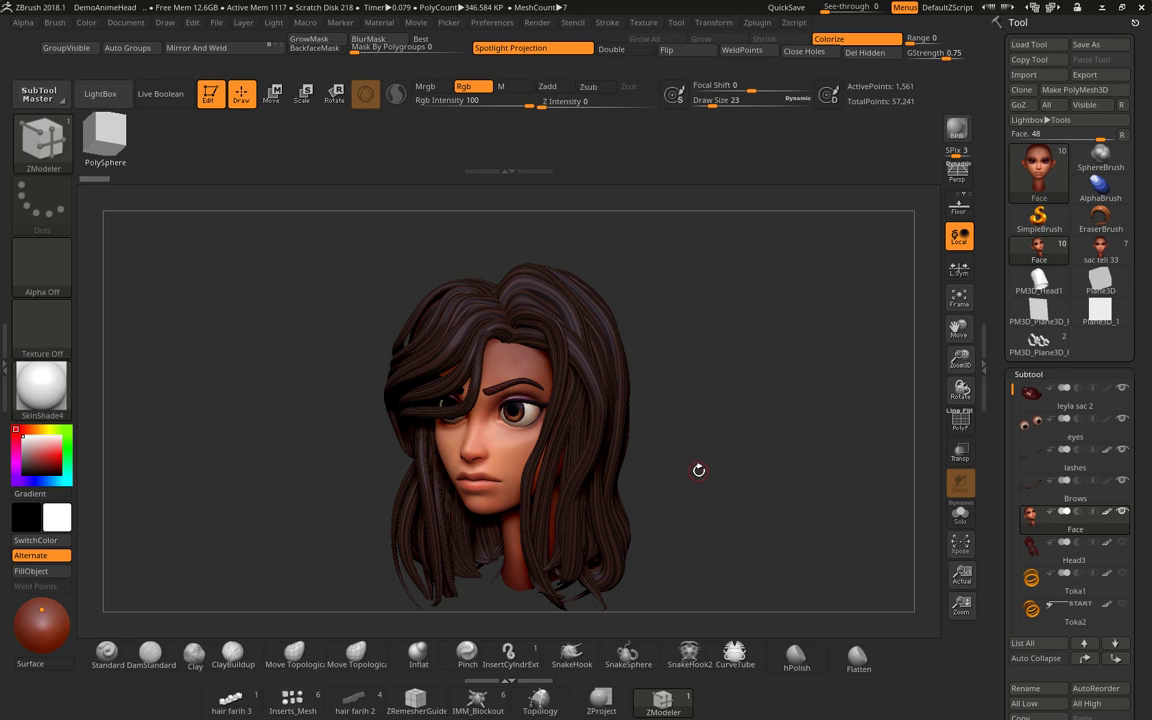
Orbit the anime head to look it over, then make Plane3D the active tool.
mouse_move(698, 470)
left_mouse_down()
mouse_move(707, 475)
mouse_move(687, 469)
left_mouse_up()
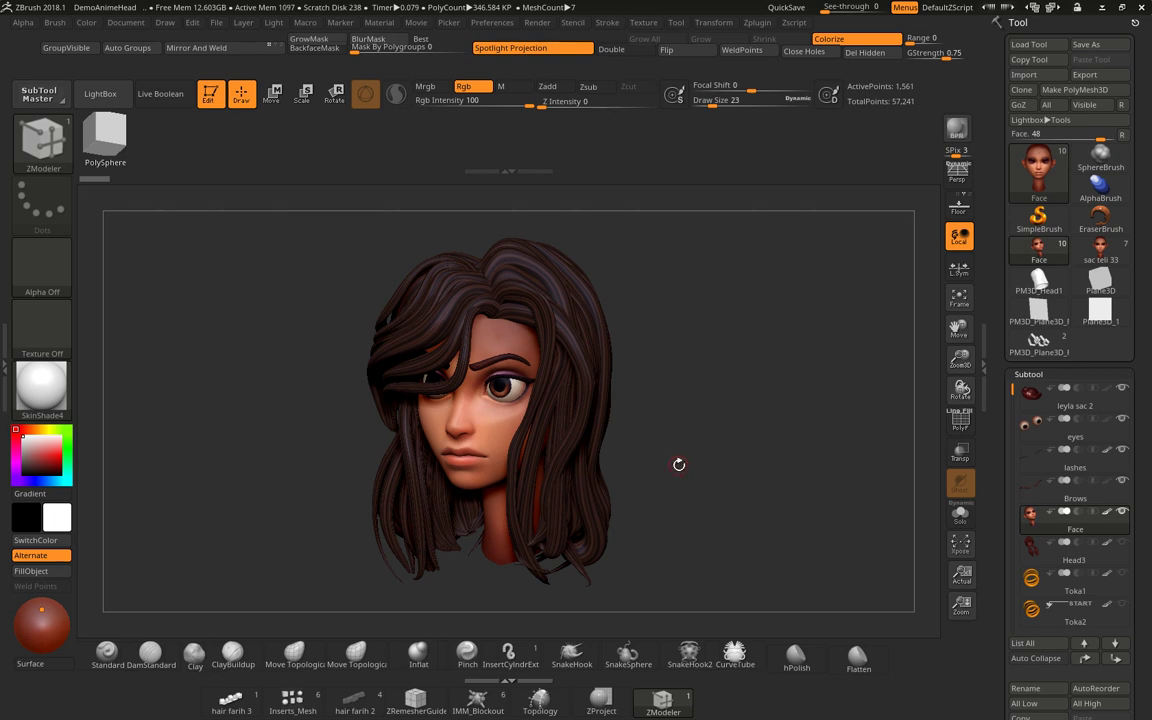
left_click_drag(670, 479, 669, 475)
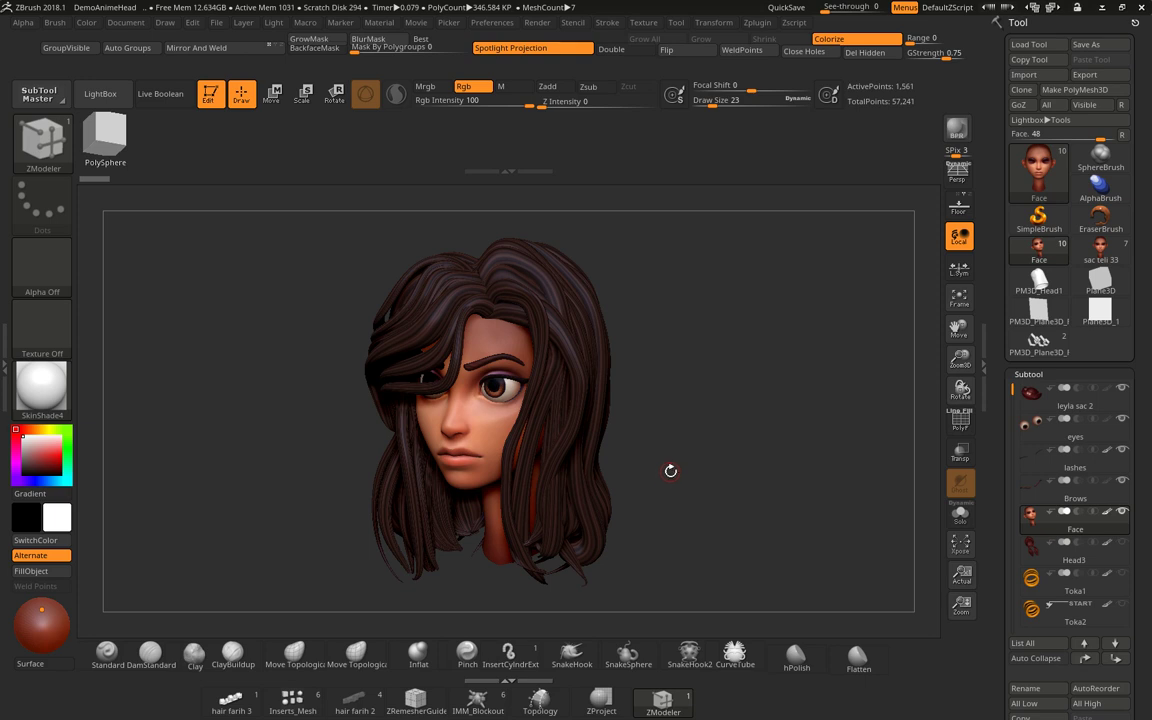
left_click_drag(679, 476, 689, 484)
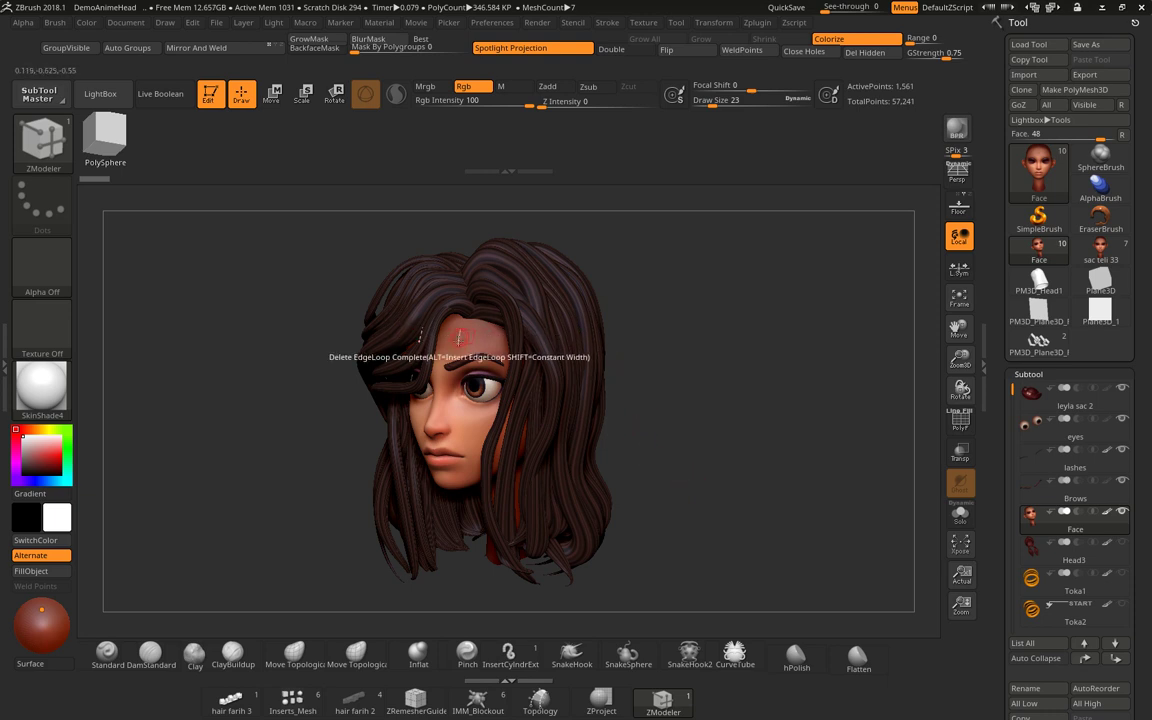
mouse_move(698, 388)
left_mouse_down()
mouse_move(698, 377)
mouse_move(630, 356)
left_mouse_up()
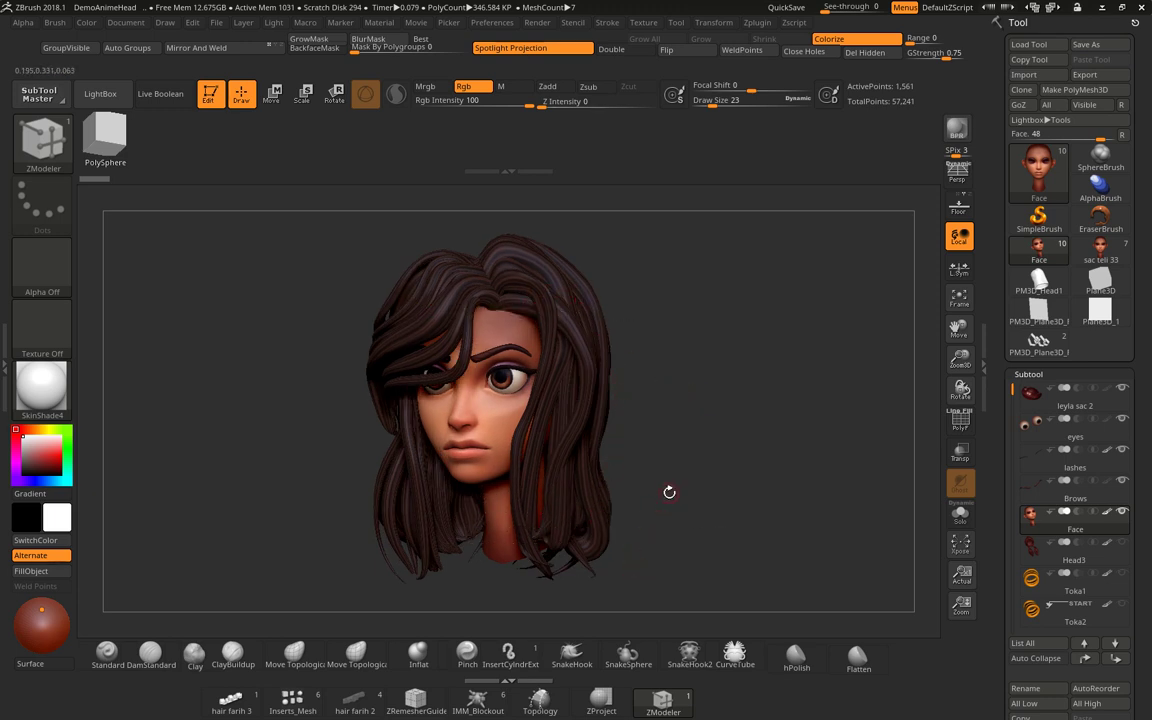
mouse_move(669, 492)
left_mouse_down()
mouse_move(653, 489)
mouse_move(669, 489)
left_mouse_up()
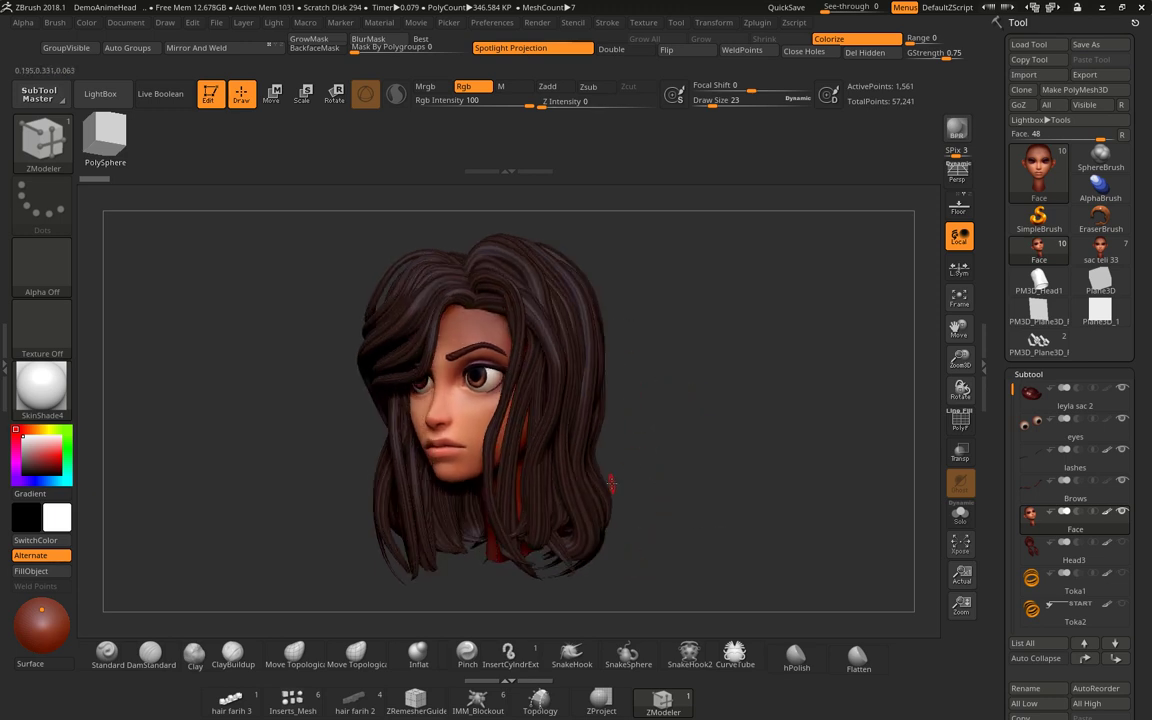
left_click_drag(702, 419, 760, 425)
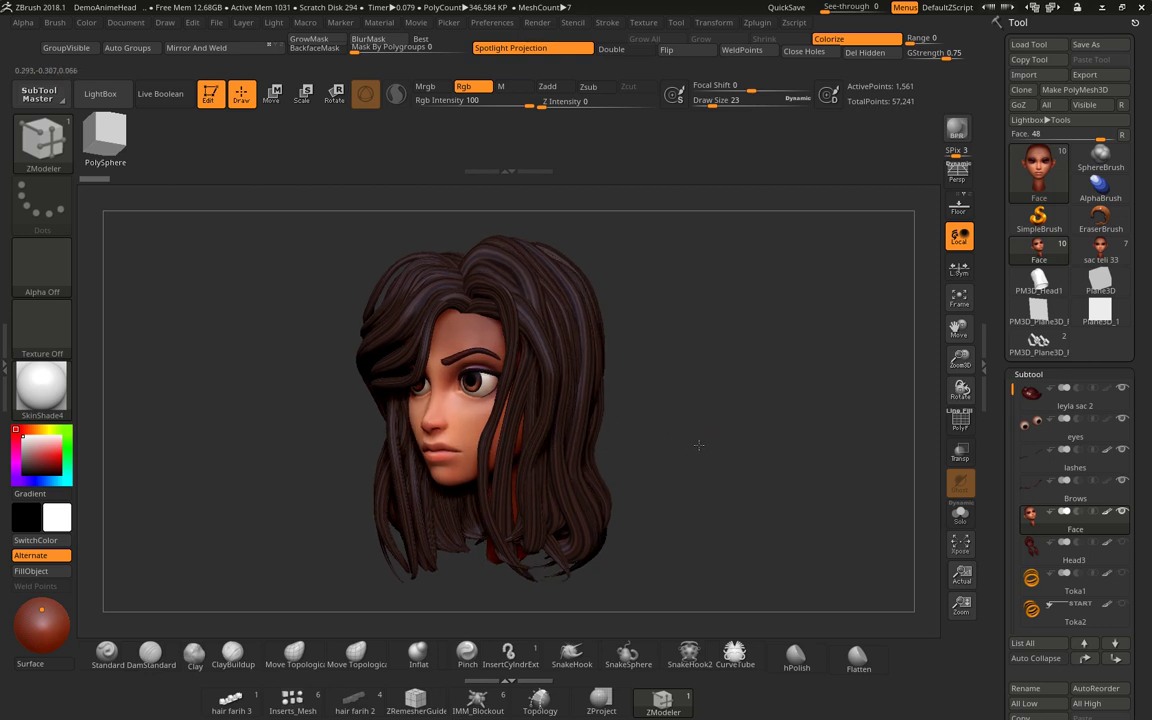
left_click_drag(933, 427, 794, 443)
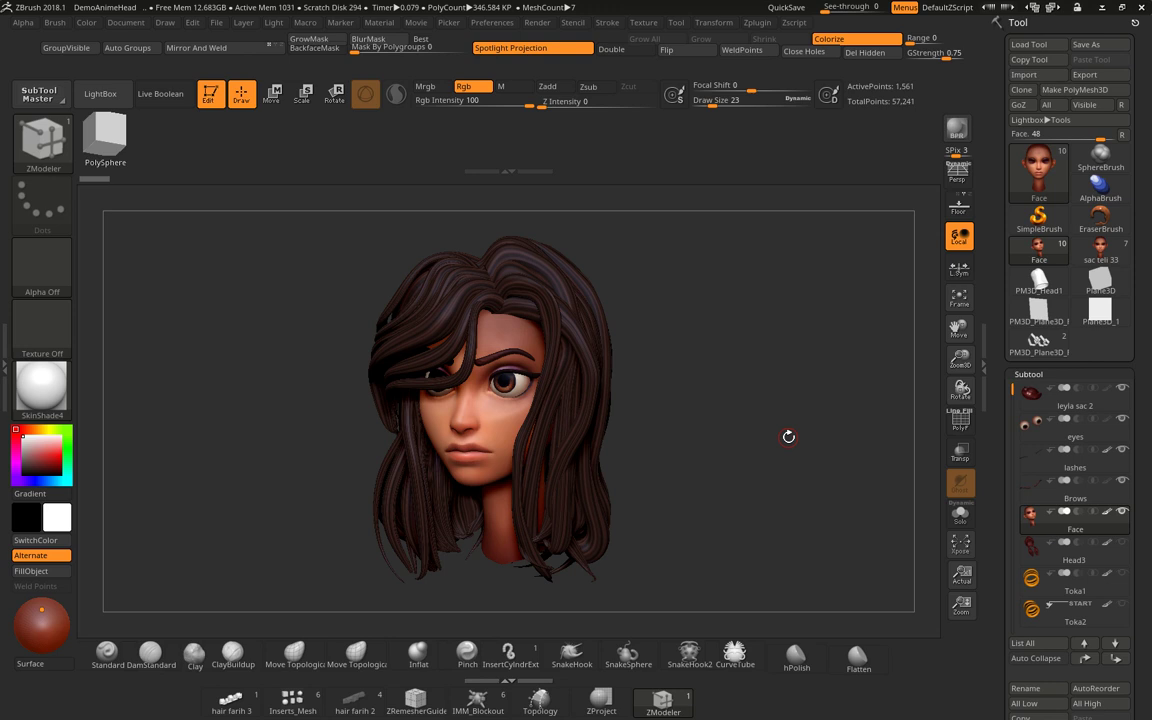
left_click(1037, 314)
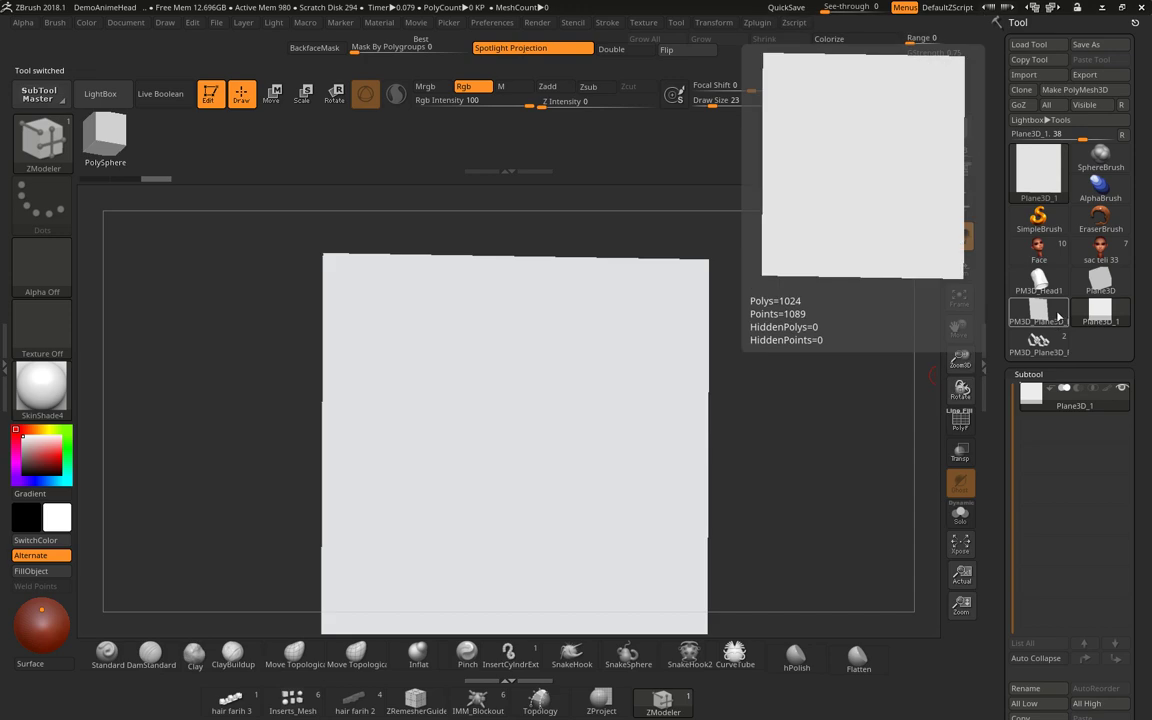
Show the PolyF wireframe, convert the plane to PM3D_Plane3D_1, and pick the Topology brush.
left_click(960, 420)
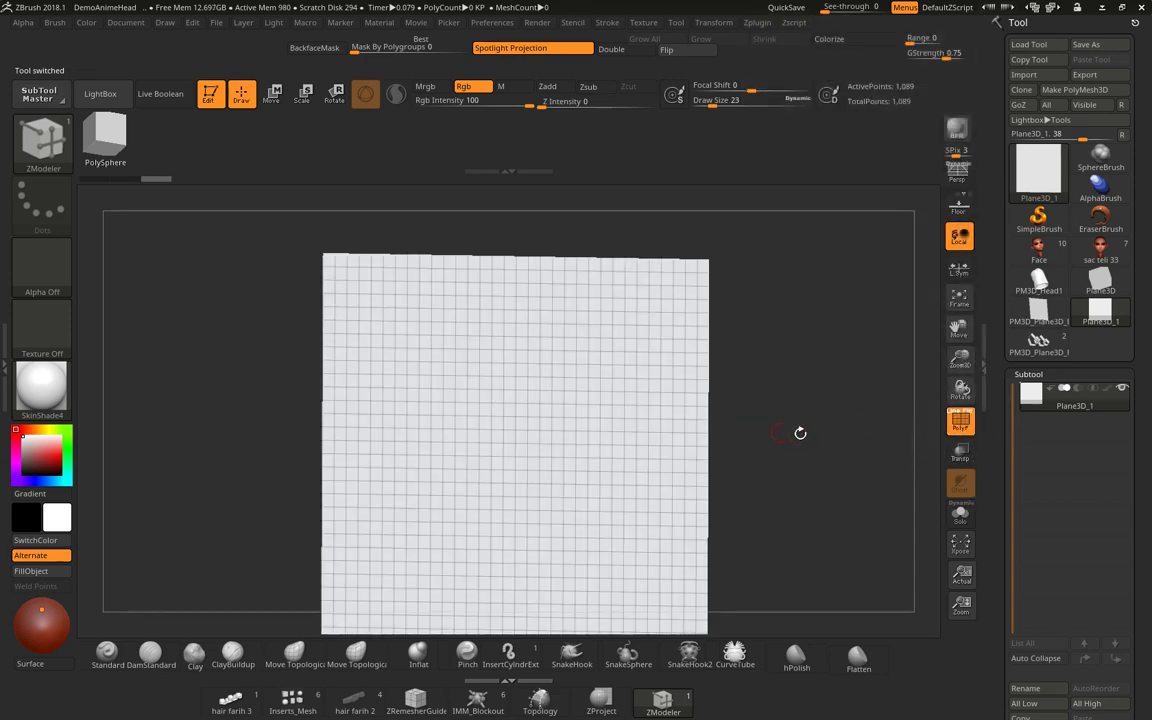
mouse_move(800, 432)
left_mouse_down()
mouse_move(814, 444)
mouse_move(792, 416)
left_mouse_up()
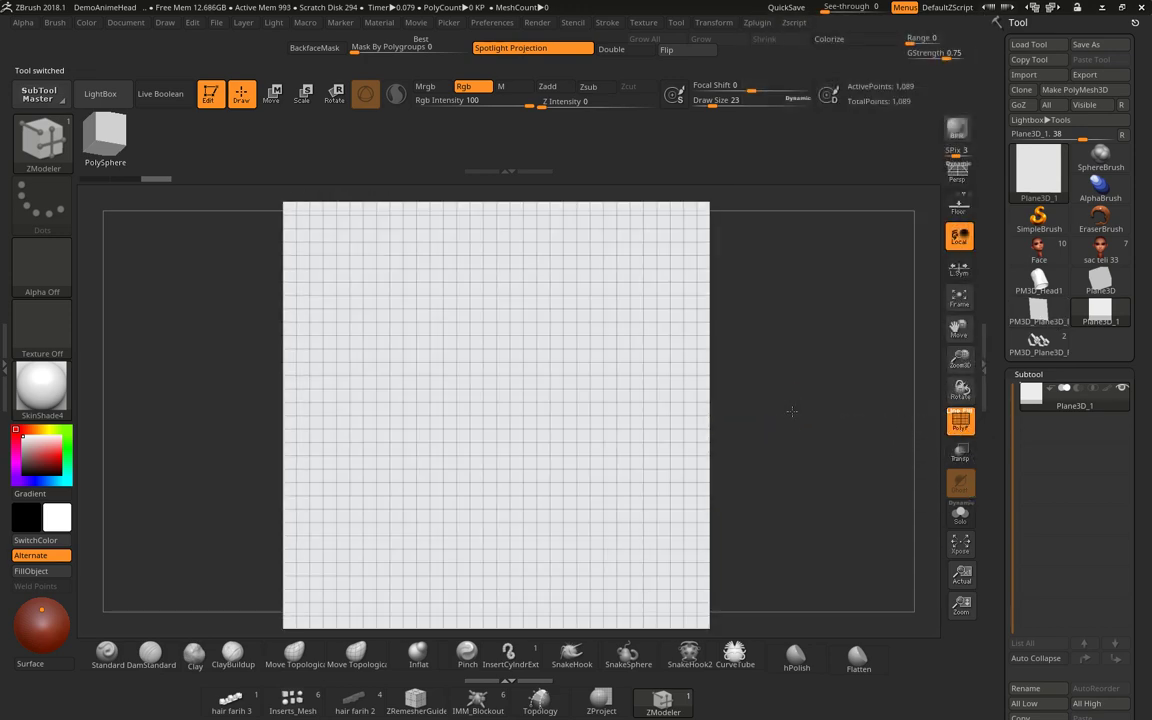
left_click(1073, 92)
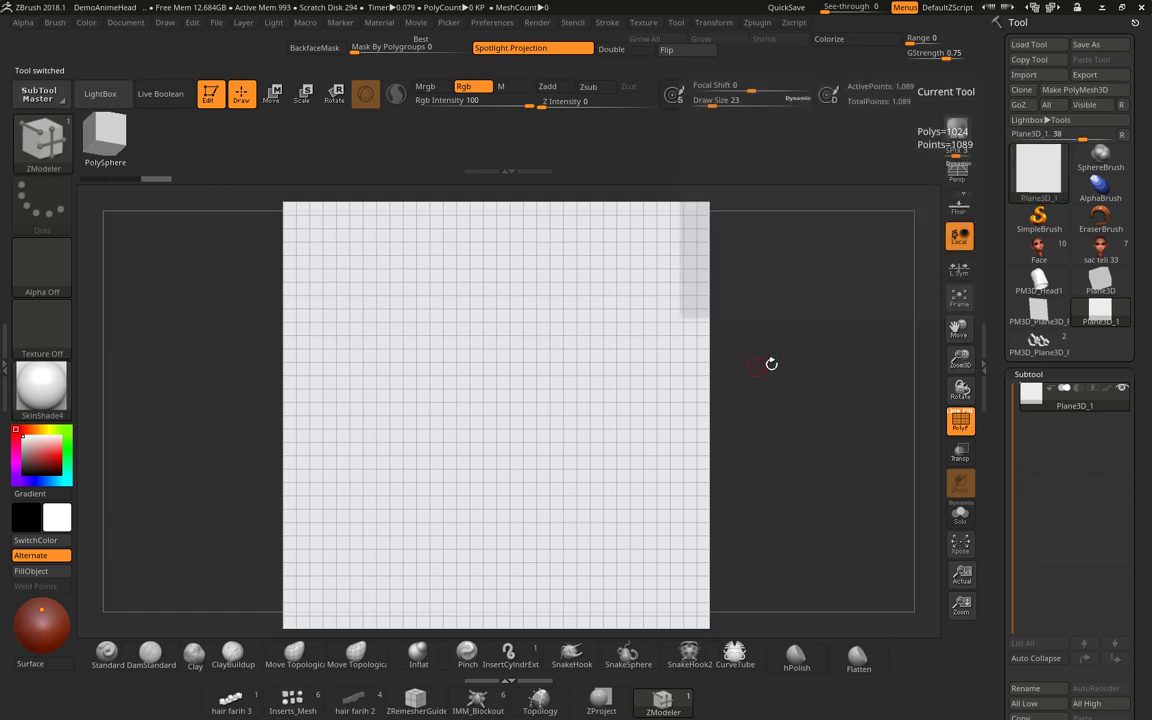
left_click(1069, 92)
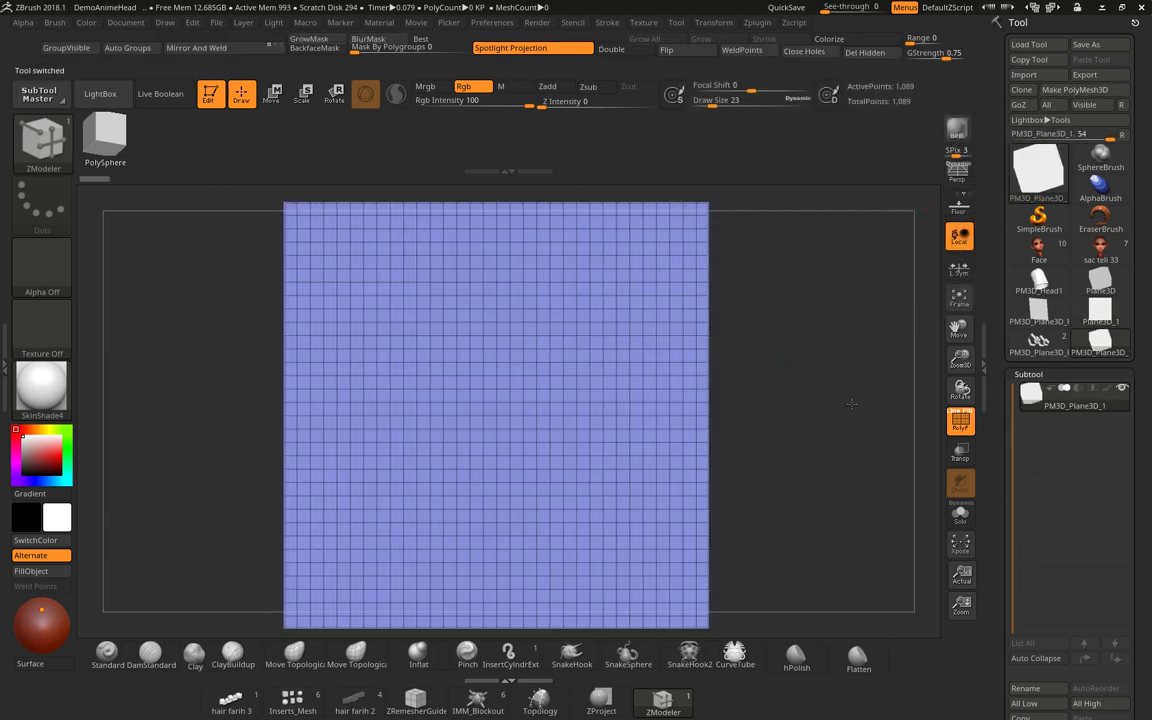
left_click_drag(859, 403, 838, 409, "shift")
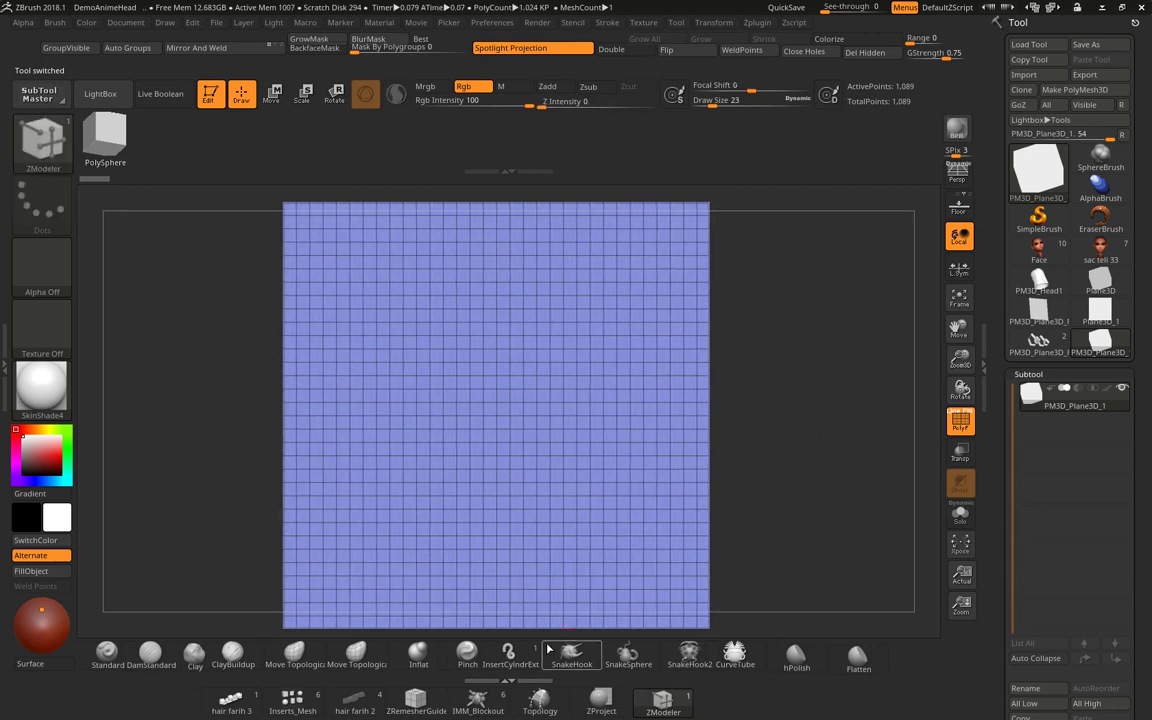
left_click(539, 698)
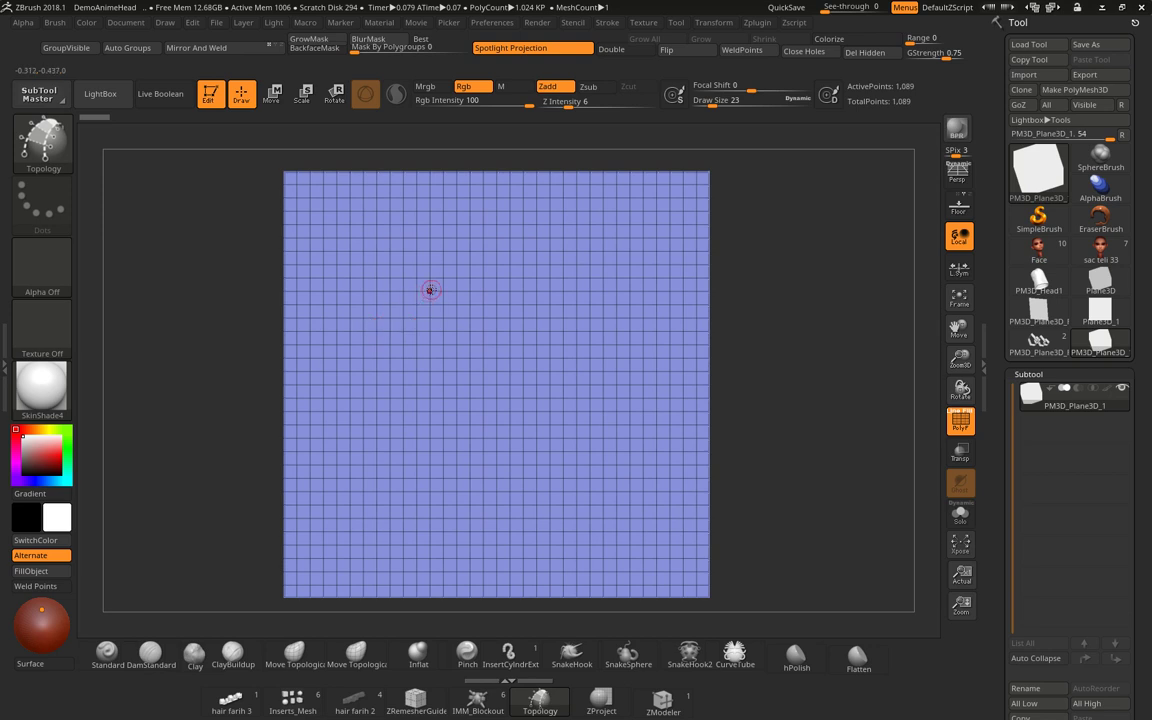
Draw crossing topology curves and trim them into a closed pentagon outline.
left_click_drag(429, 291, 330, 438)
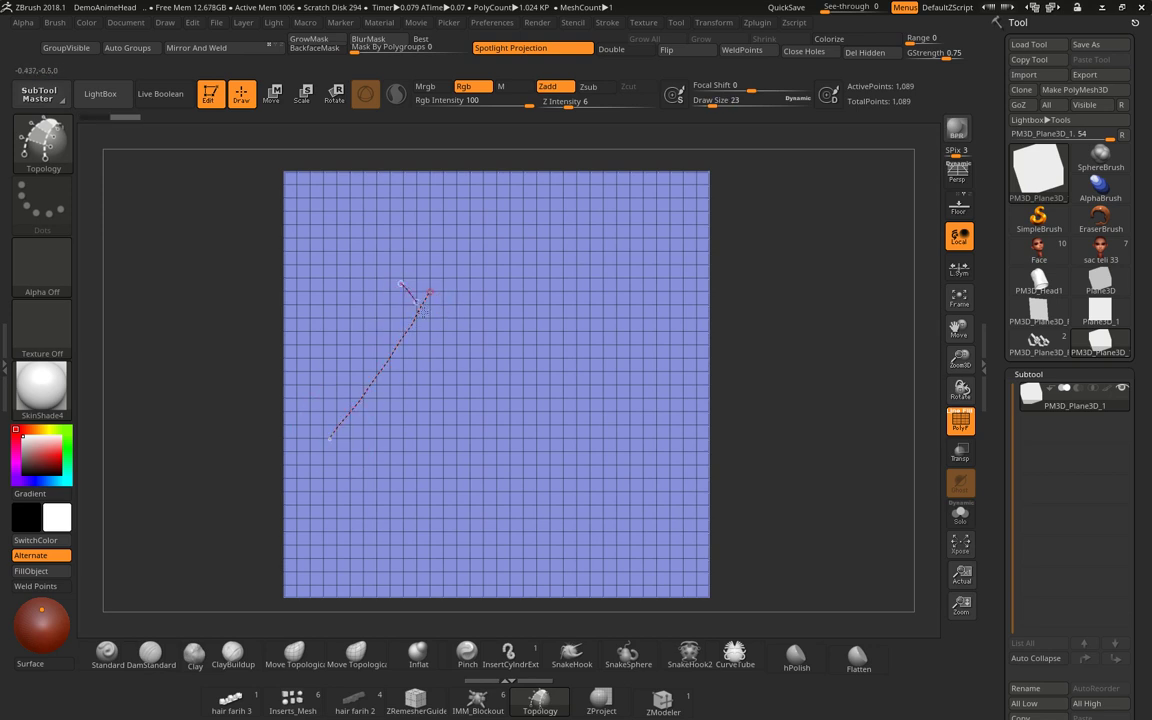
left_click_drag(401, 284, 518, 433)
left_click_drag(518, 362, 484, 517)
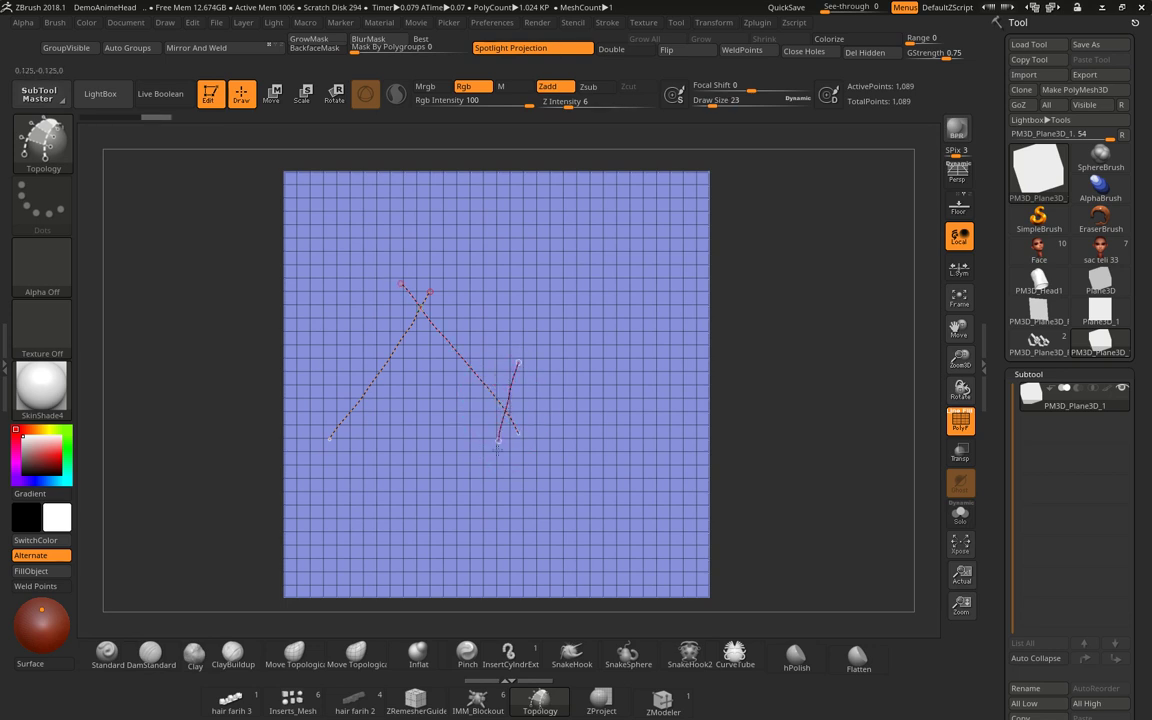
left_click_drag(326, 386, 397, 522)
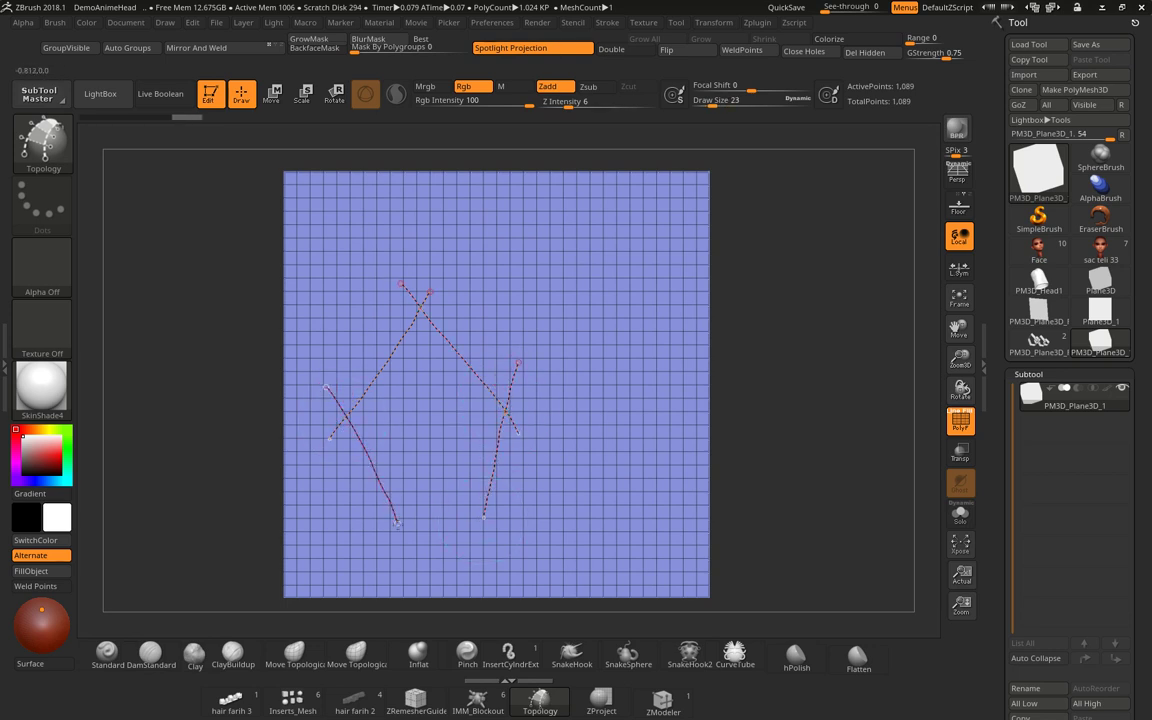
left_click_drag(342, 494, 576, 505)
key("bracketleft")
key("bracketleft")
key("bracketleft")
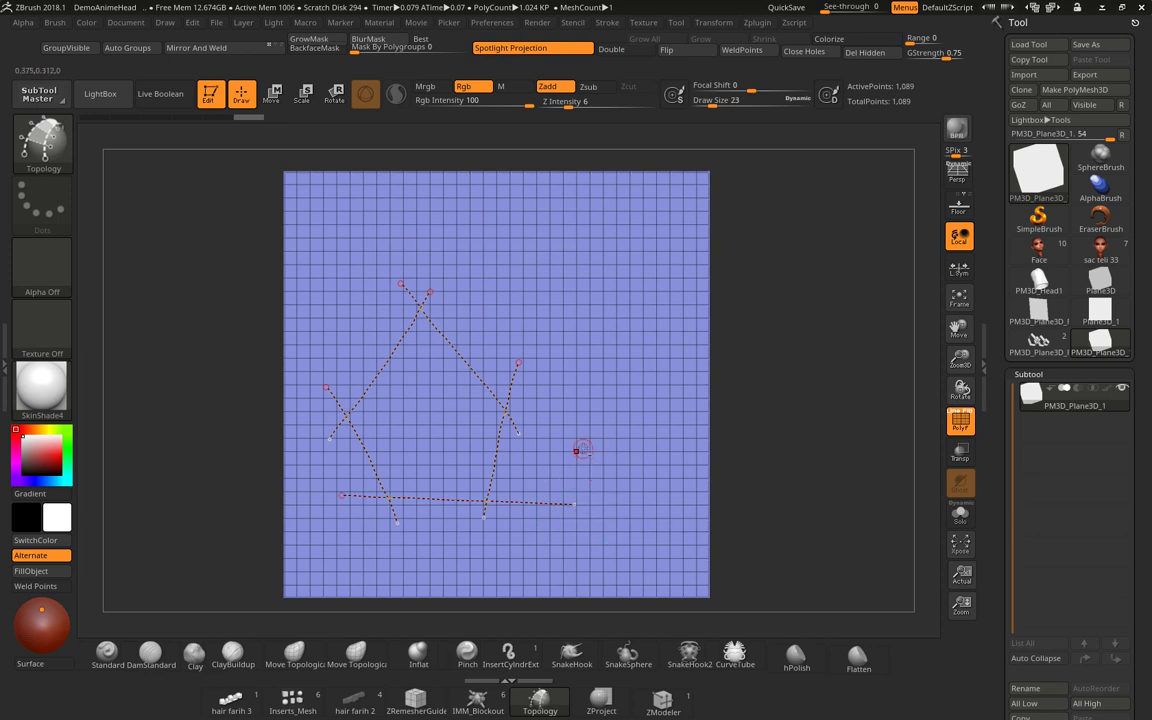
left_click(584, 447)
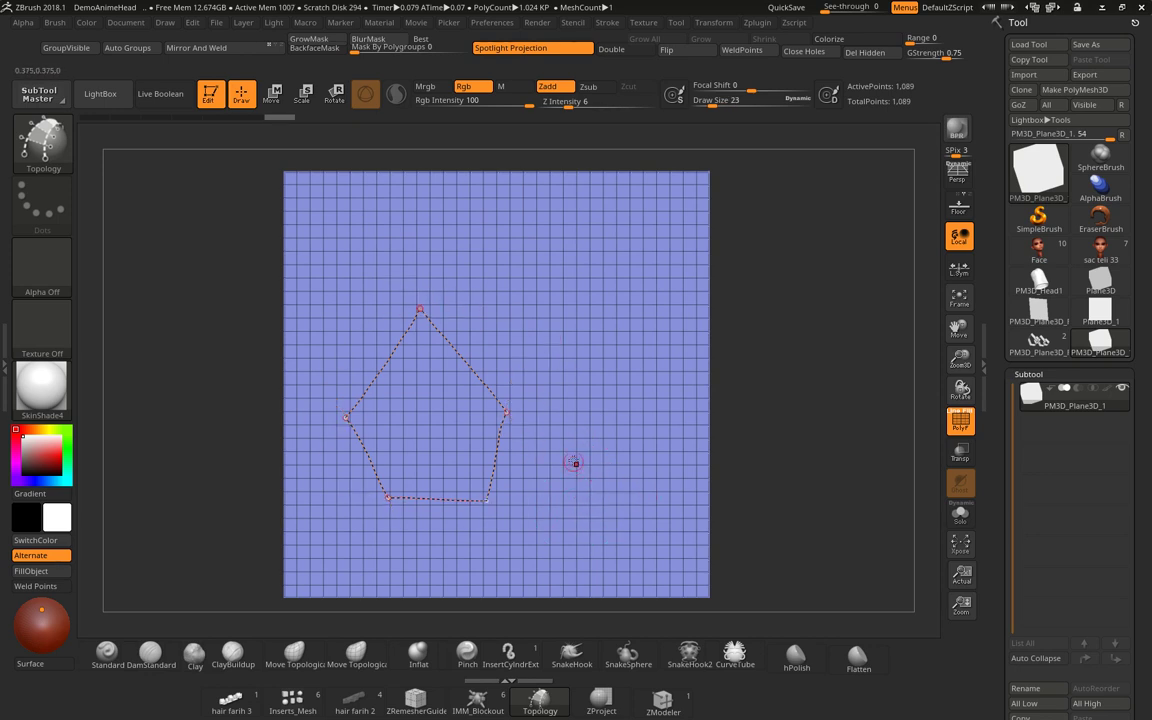
left_click(576, 426)
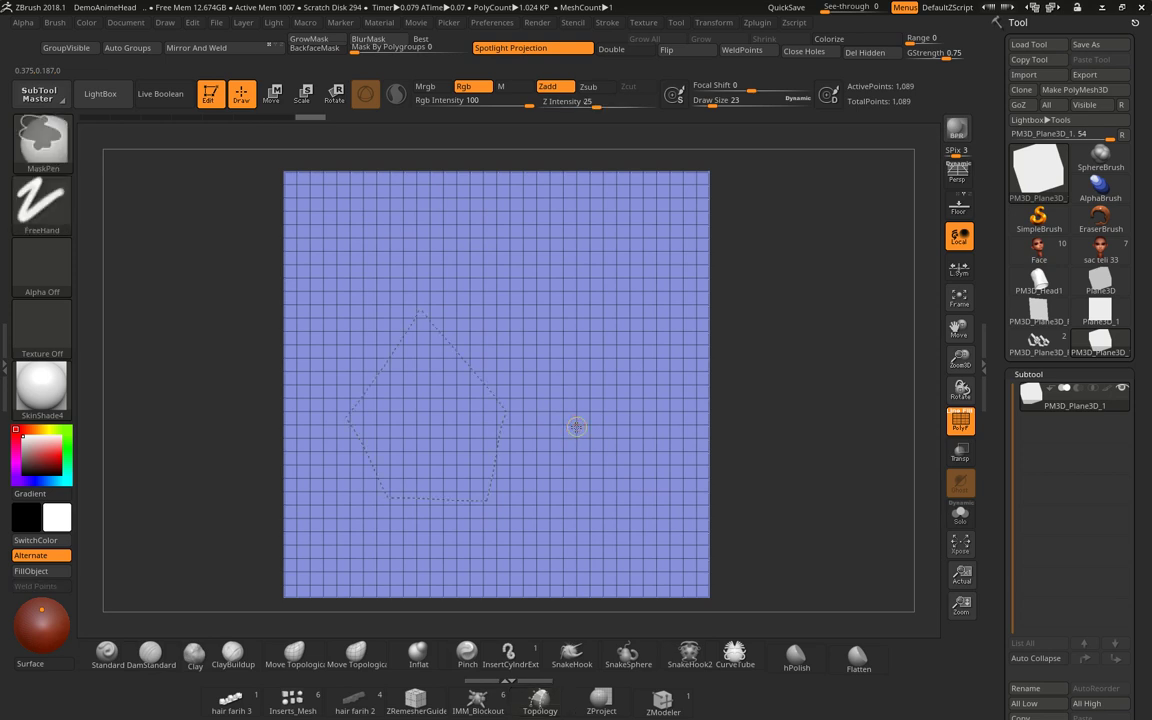
key("ctrl+z")
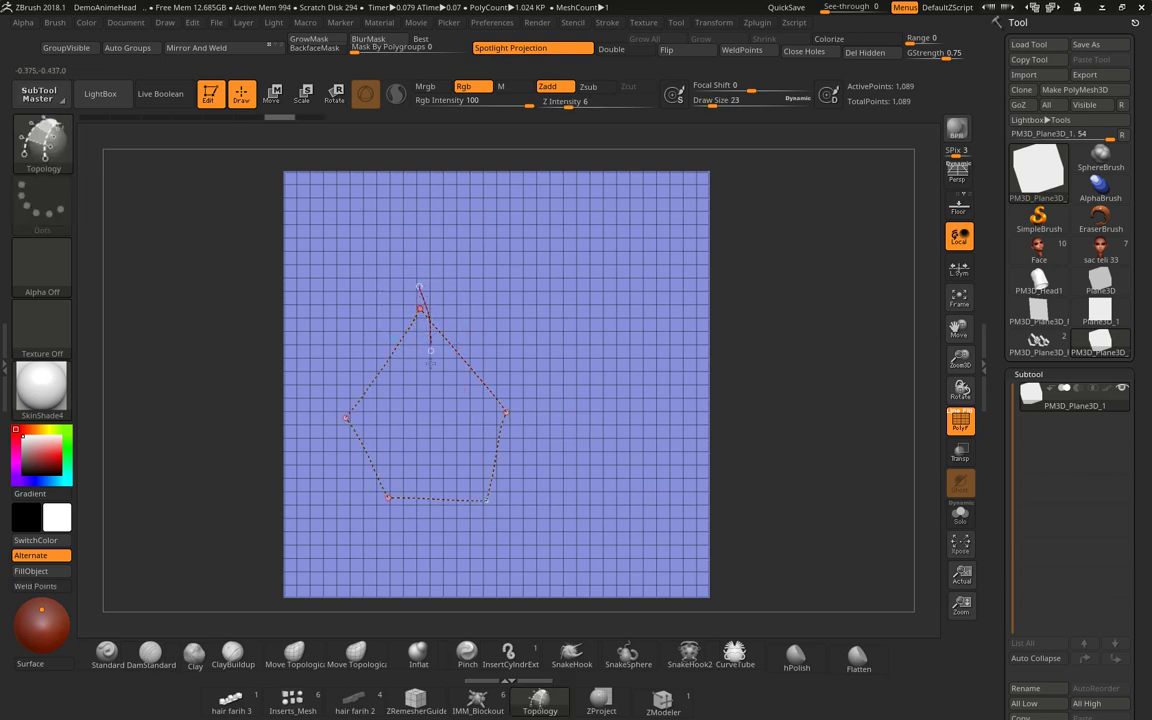
Add a vertical centre stroke through the pentagon and generate its mesh.
left_click_drag(430, 351, 441, 548)
key("ctrl+z")
left_click_drag(426, 465, 432, 556)
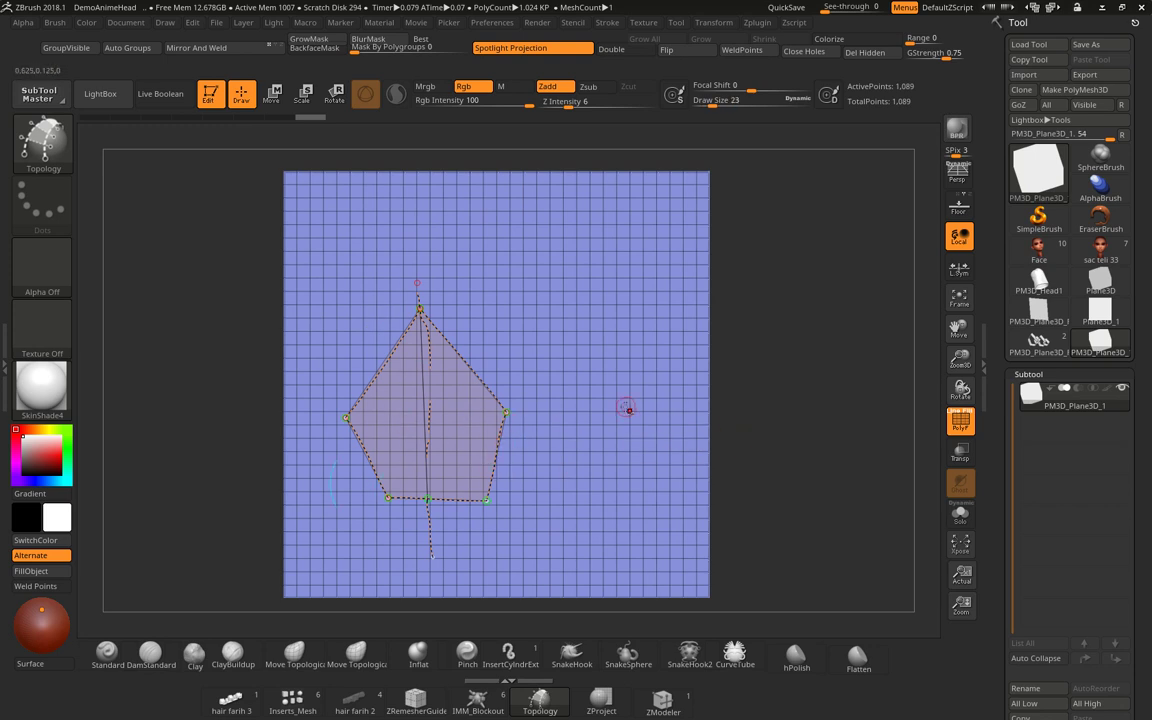
left_click(618, 409)
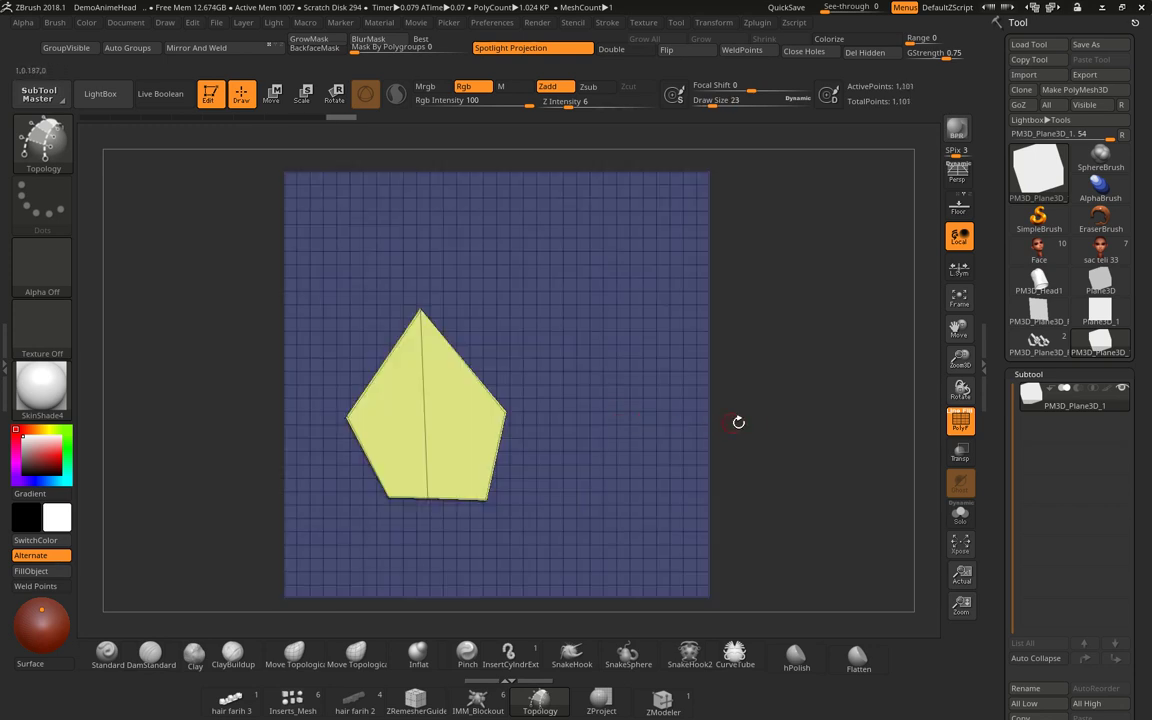
mouse_move(738, 419)
left_mouse_down()
mouse_move(771, 437)
mouse_move(729, 456)
mouse_move(638, 397)
mouse_move(714, 438)
mouse_move(738, 442)
mouse_move(759, 425)
left_mouse_up()
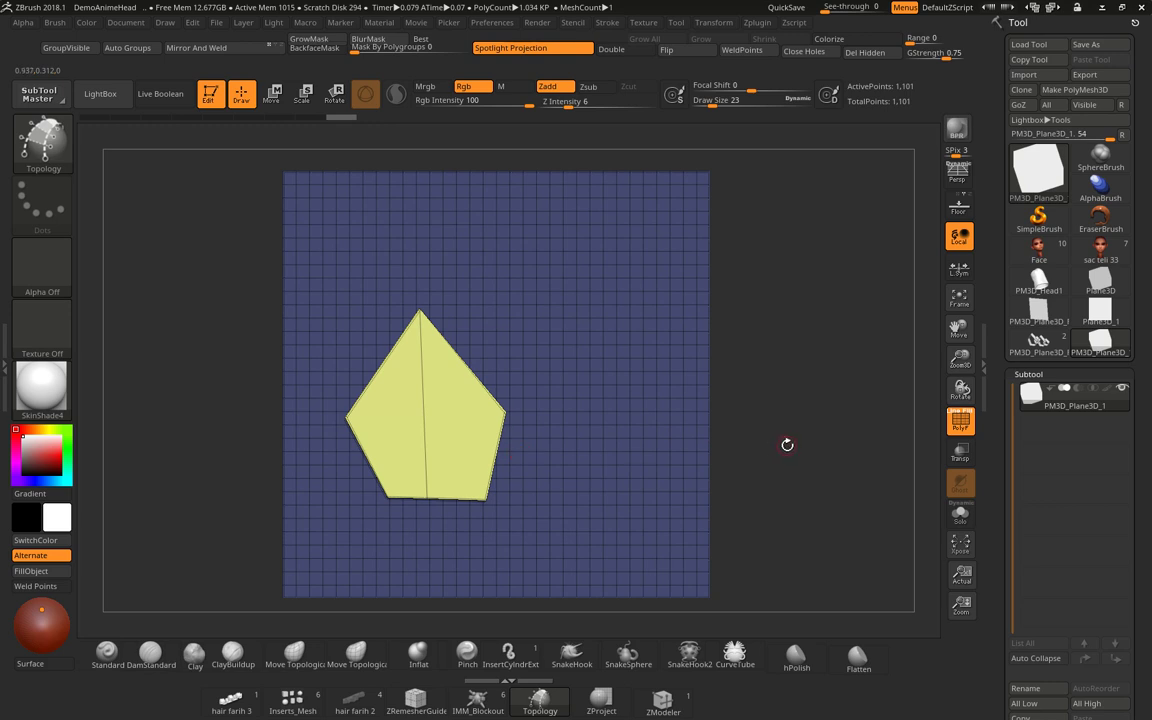
left_click_drag(787, 444, 766, 442)
Hide the pentagon polygroup, Split Hidden it into PM3D_Plane3D_2, and hide that subtool.
left_click(610, 440, "ctrl+shift")
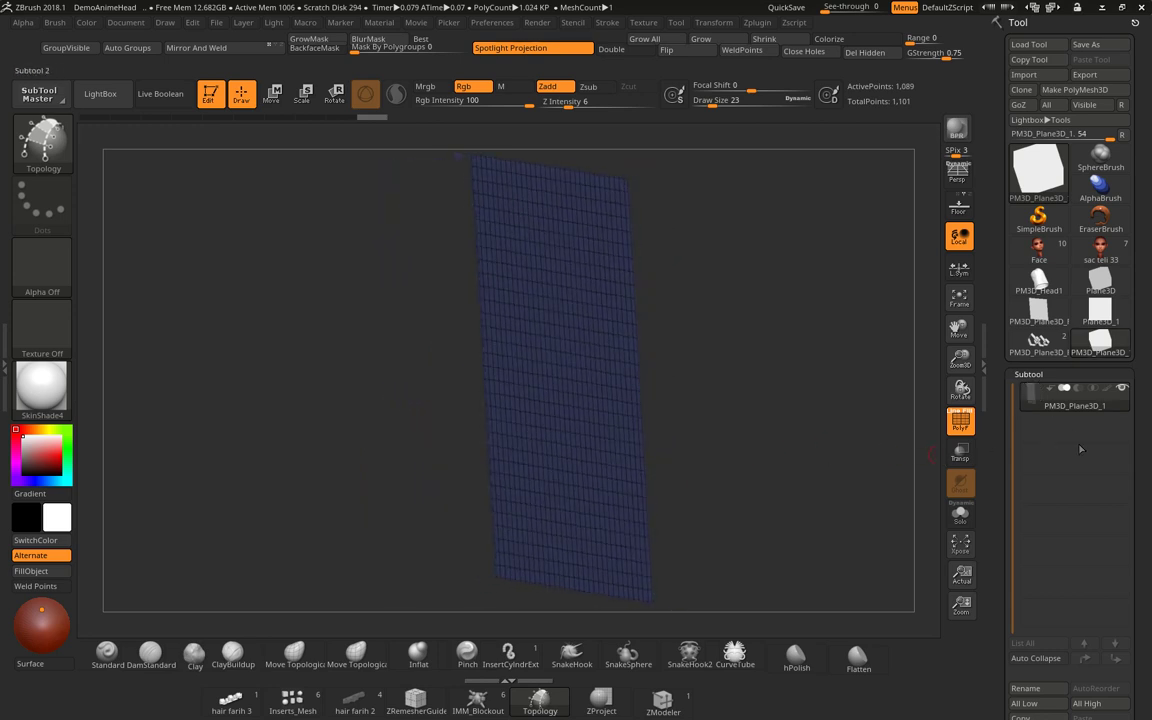
left_click_drag(1080, 449, 1128, 358)
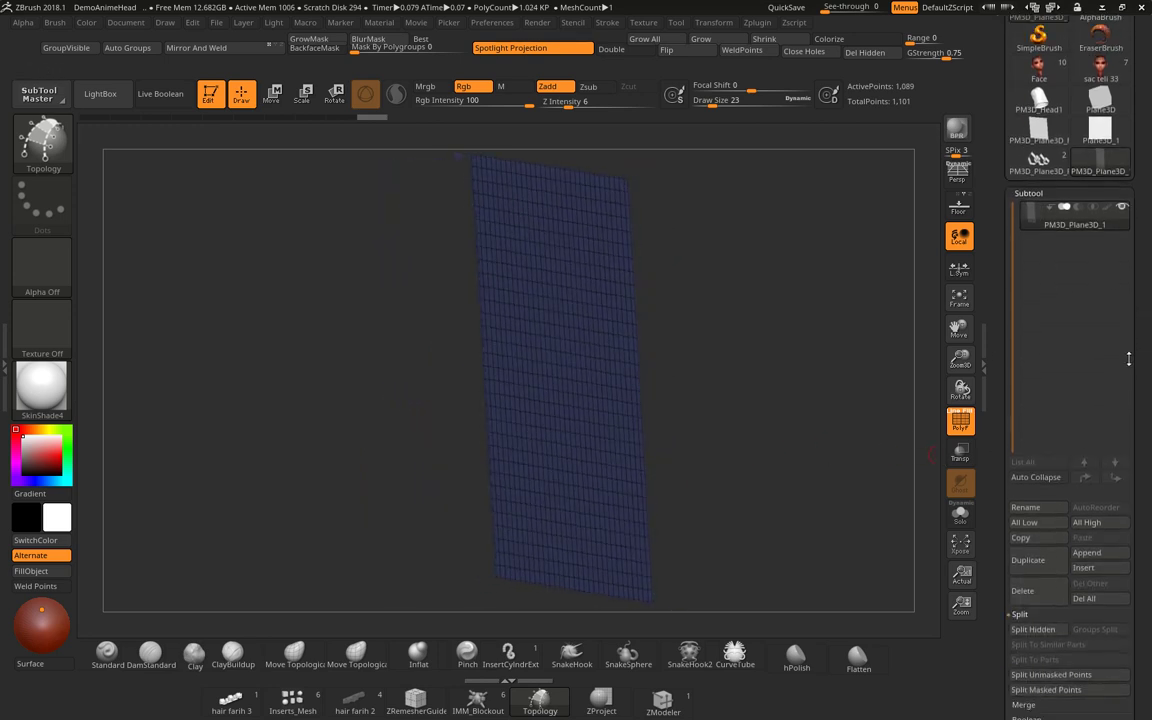
left_click(1033, 629)
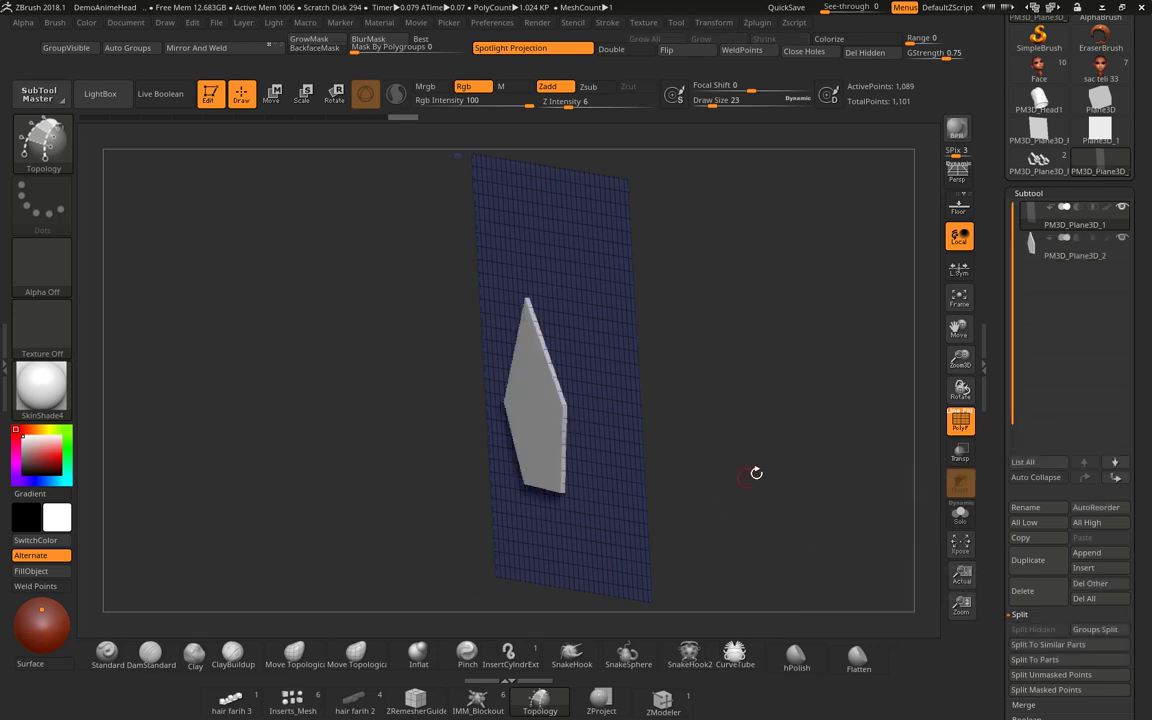
left_click_drag(829, 416, 848, 403)
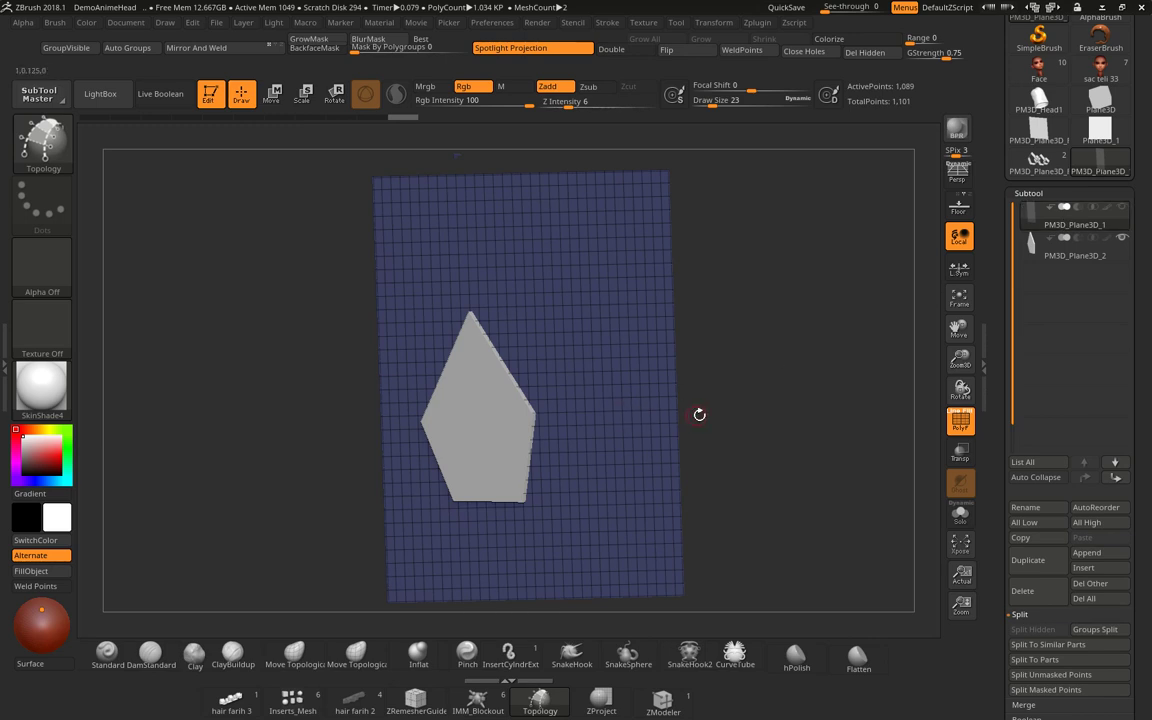
left_click_drag(745, 411, 768, 416, "shift")
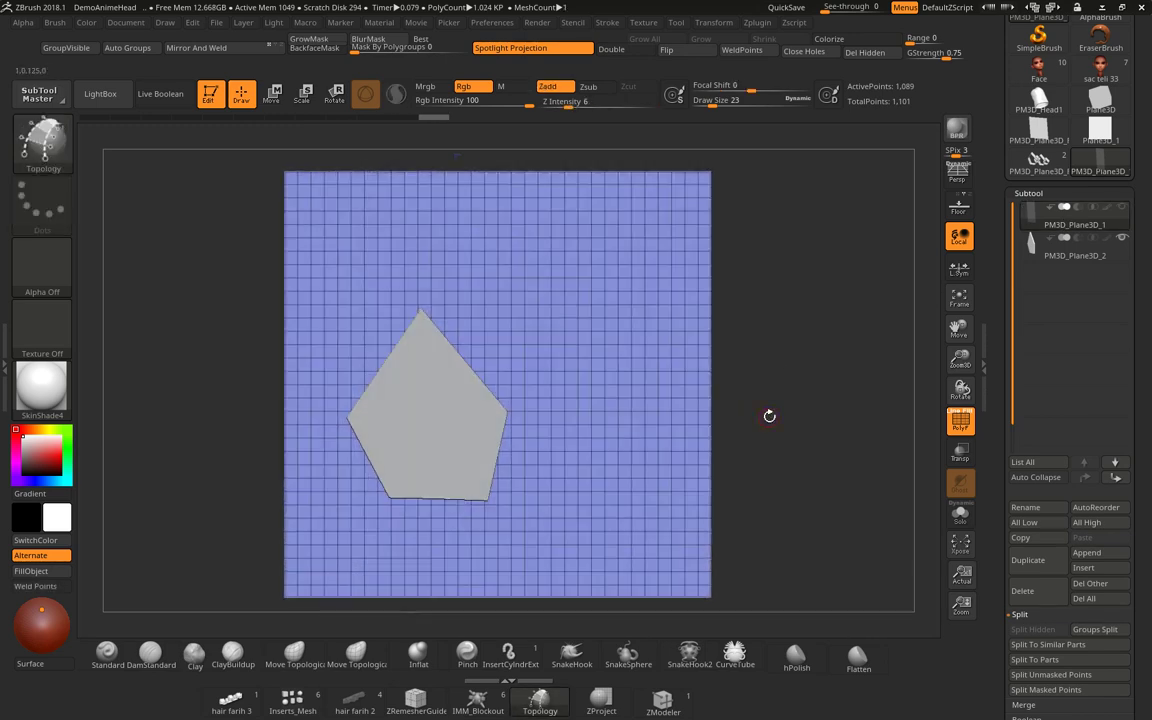
left_click(1121, 240)
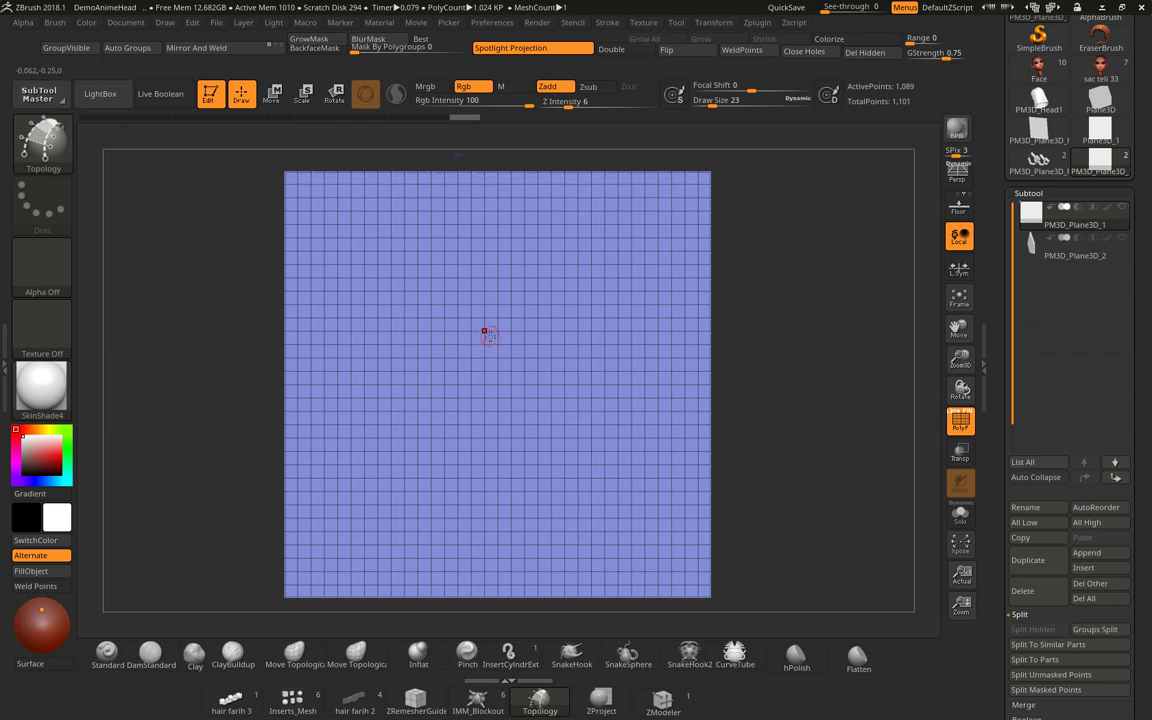
Draw topology curves outlining the two-peaked crown band and trim the loose ends.
left_click_drag(493, 318, 404, 423)
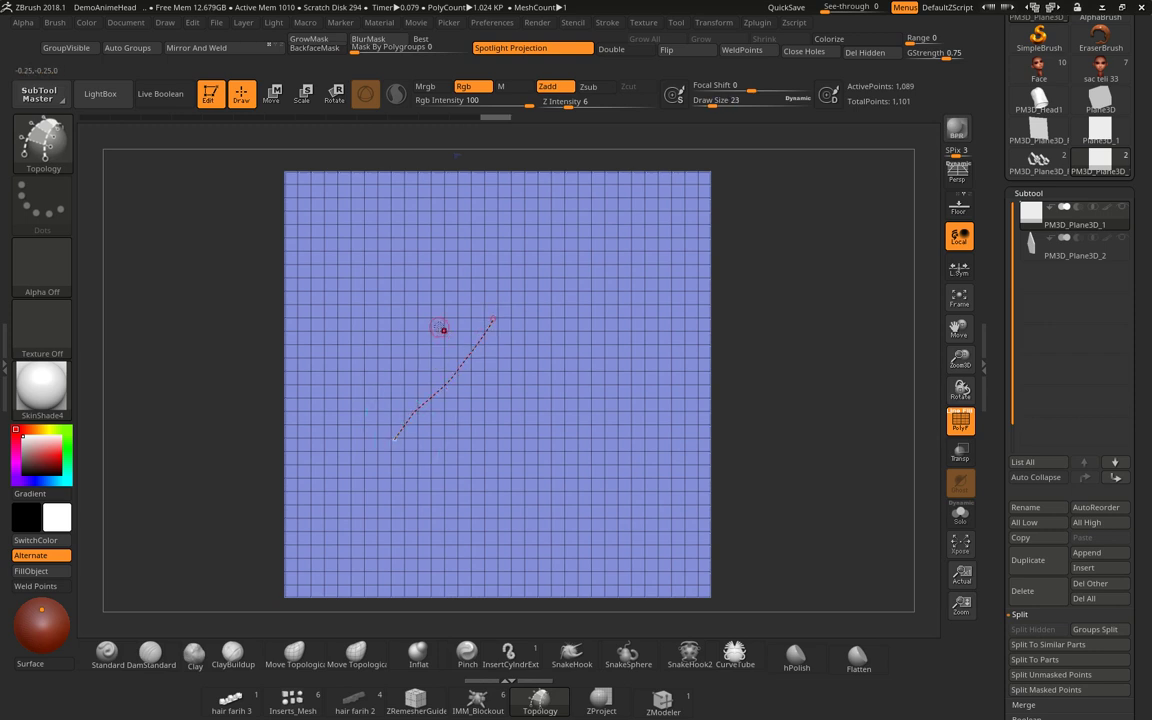
left_click_drag(439, 325, 562, 403)
left_click_drag(584, 310, 469, 438)
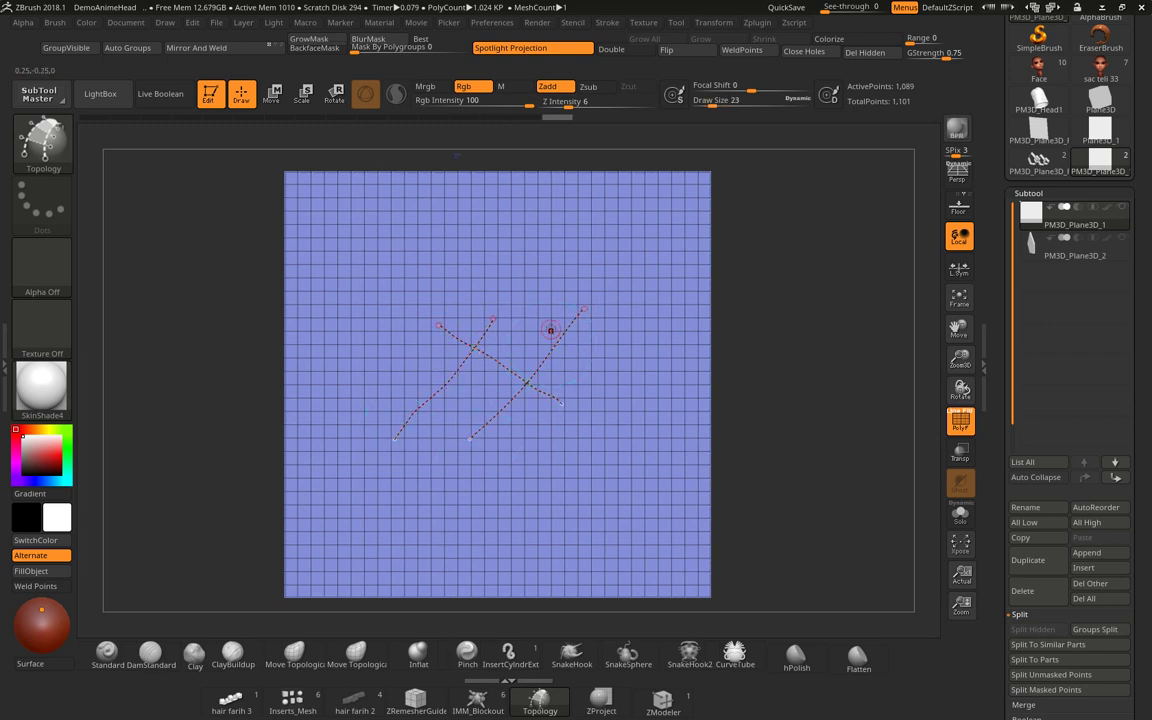
left_click_drag(548, 313, 660, 441)
left_click_drag(665, 360, 584, 546)
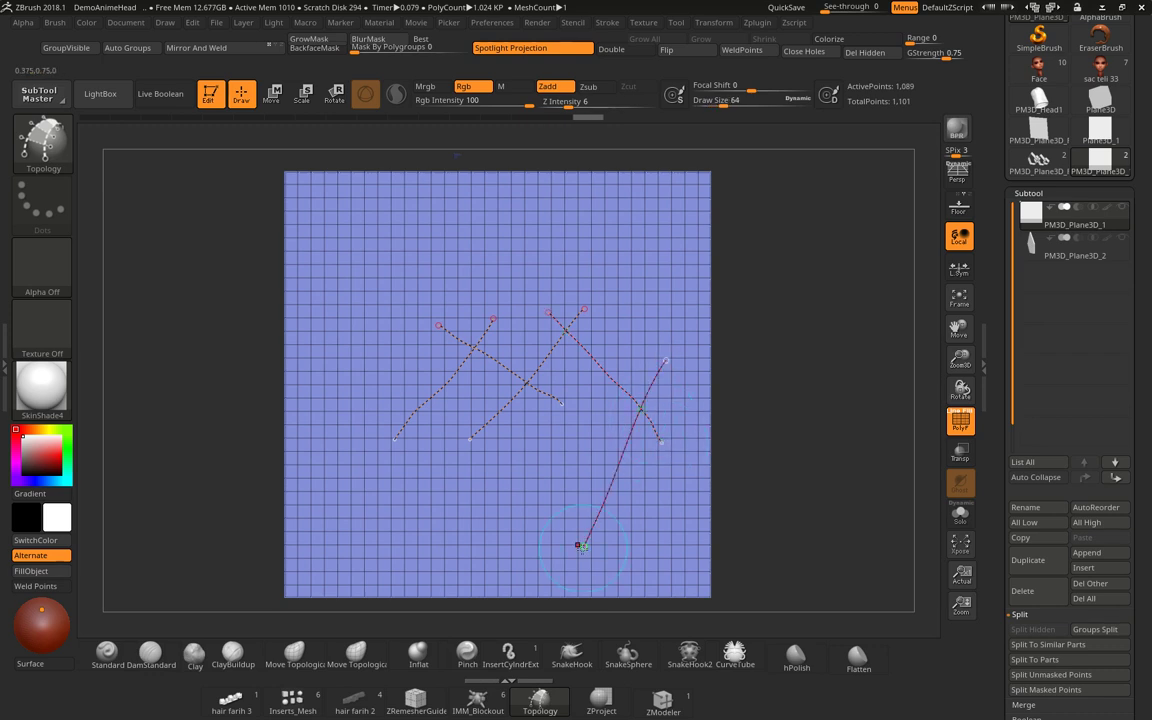
left_click_drag(380, 385, 455, 562)
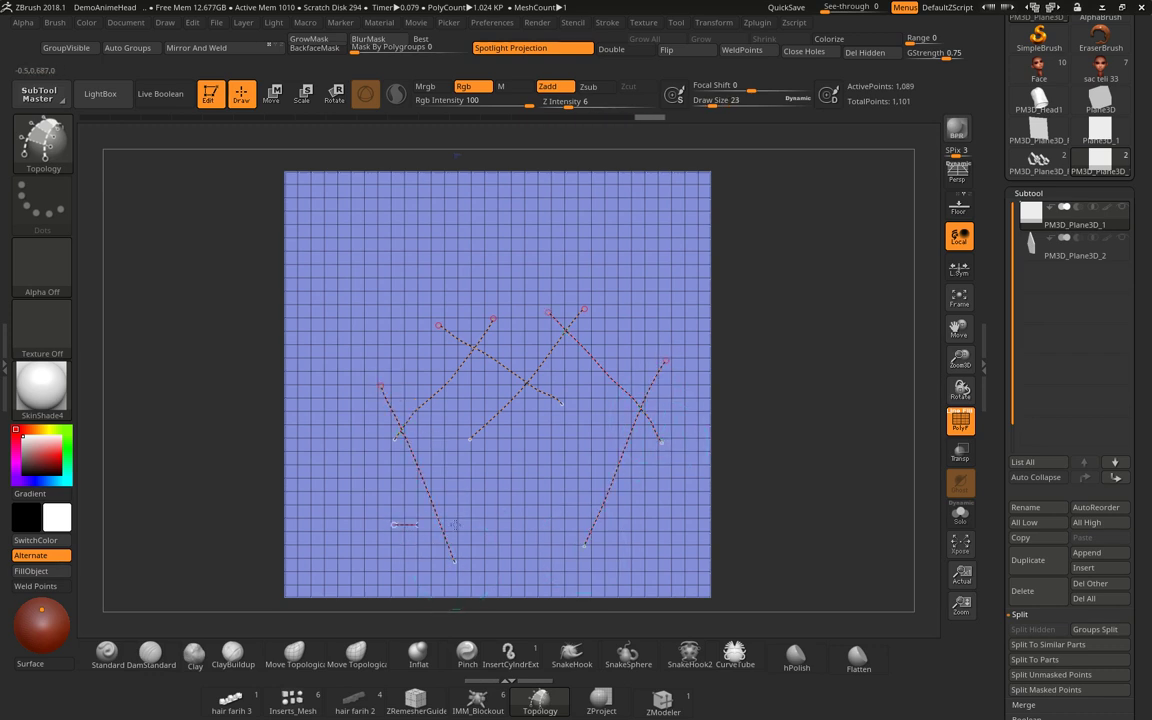
left_click_drag(395, 524, 638, 524)
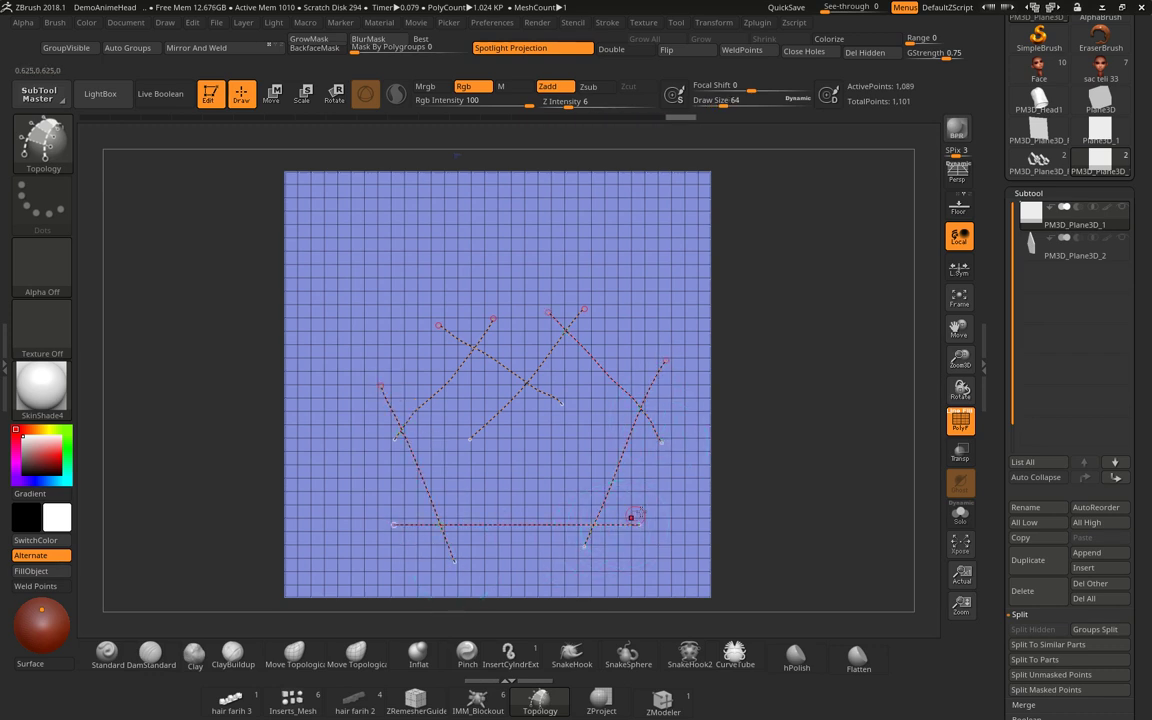
left_click_drag(607, 252, 638, 275)
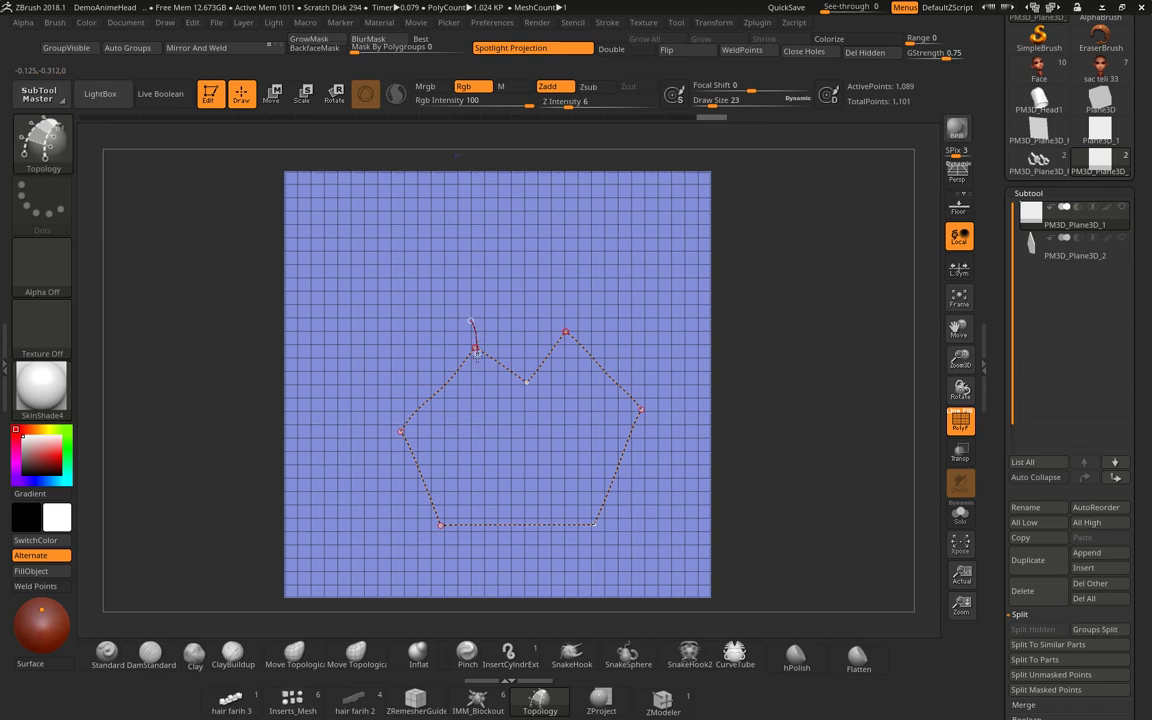
Add three vertical division strokes and generate the crown band mesh.
left_click_drag(471, 320, 476, 553)
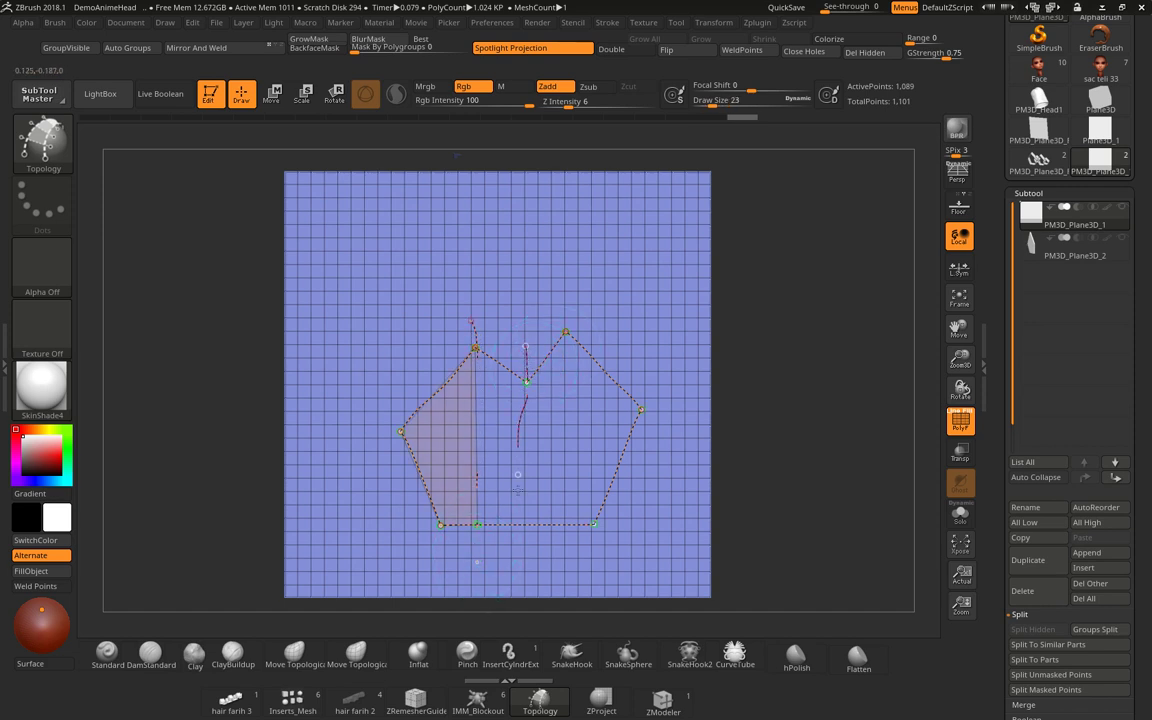
left_click_drag(521, 566, 521, 566)
left_click_drag(565, 295, 565, 376)
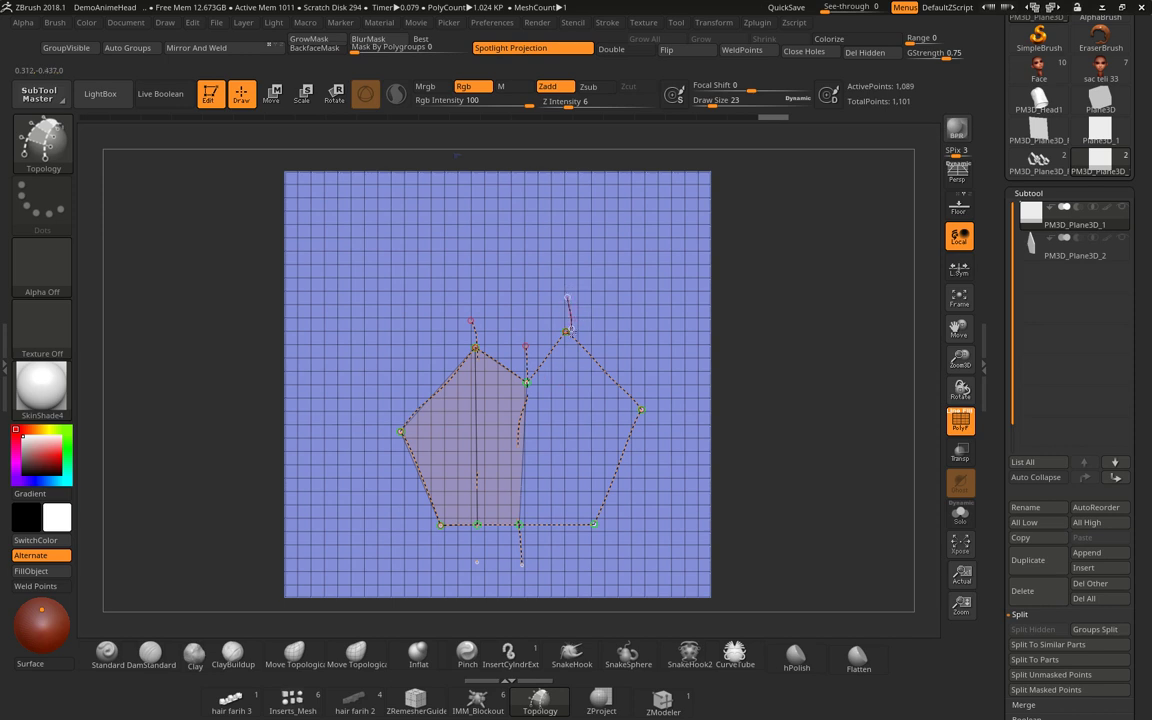
left_click_drag(565, 507, 564, 566)
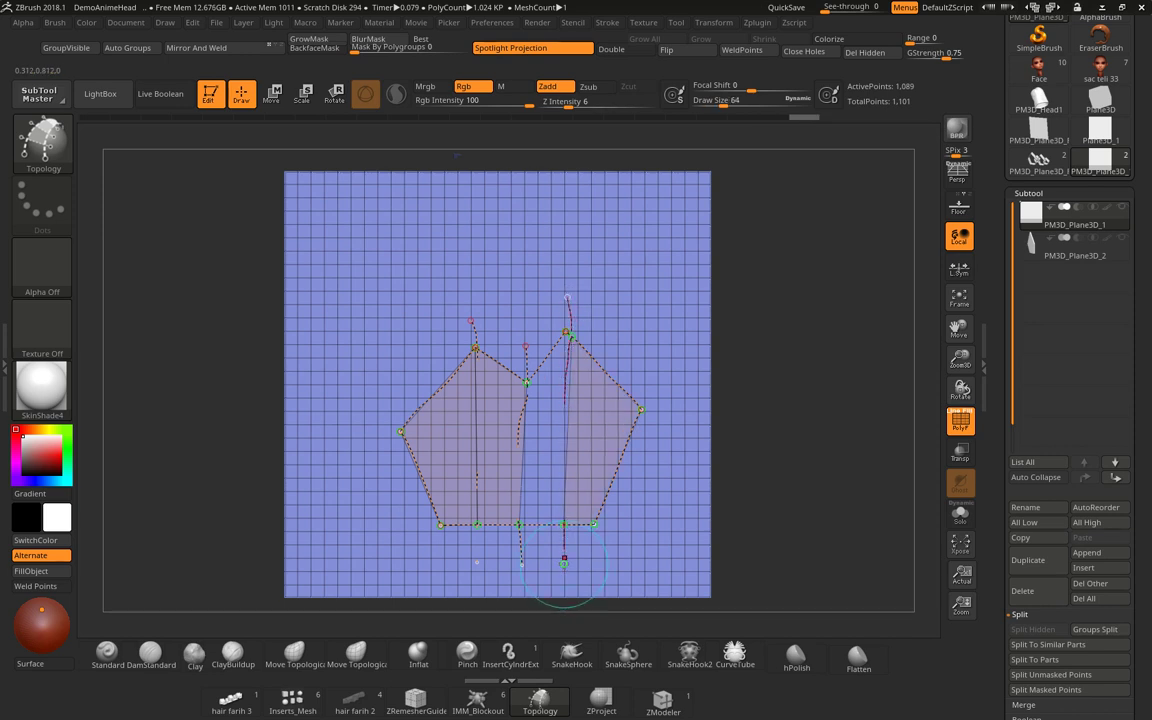
key("ctrl+z")
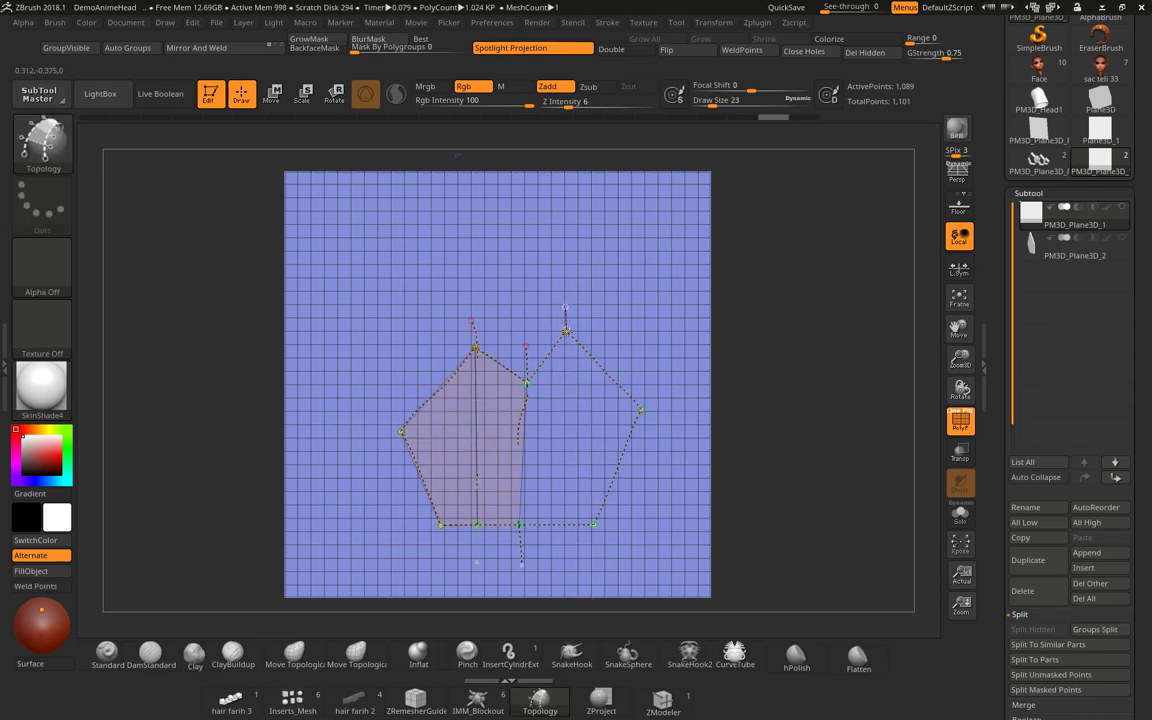
left_click_drag(566, 400, 561, 546)
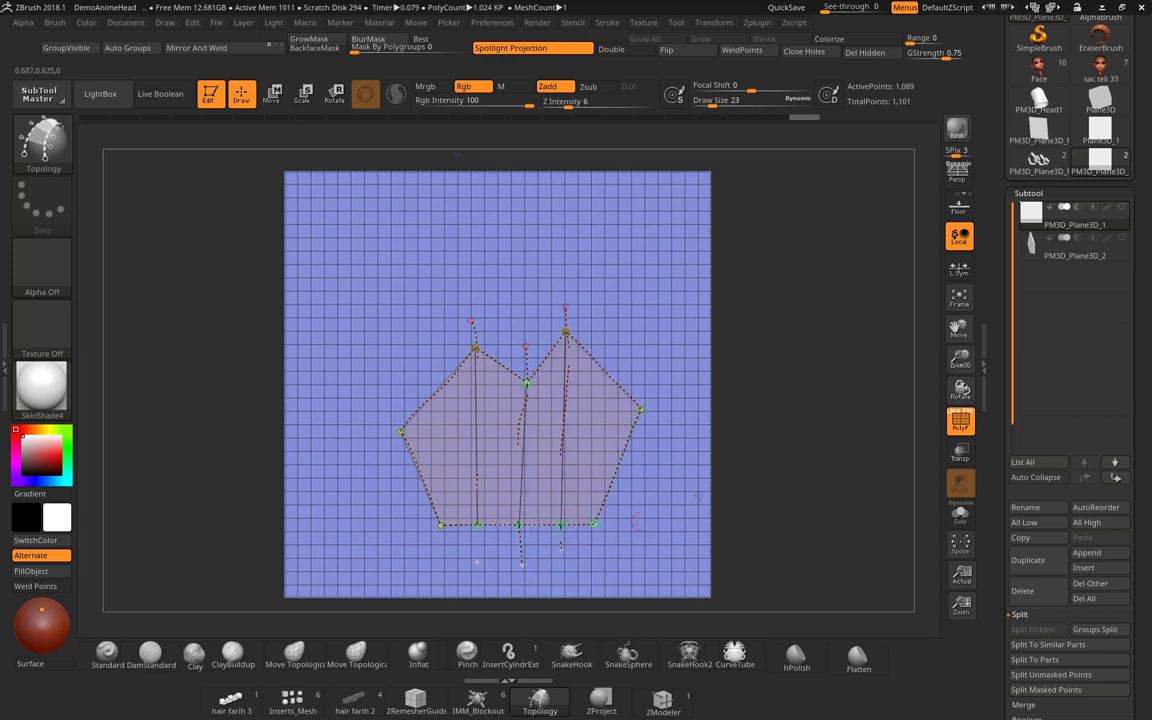
left_click(690, 362)
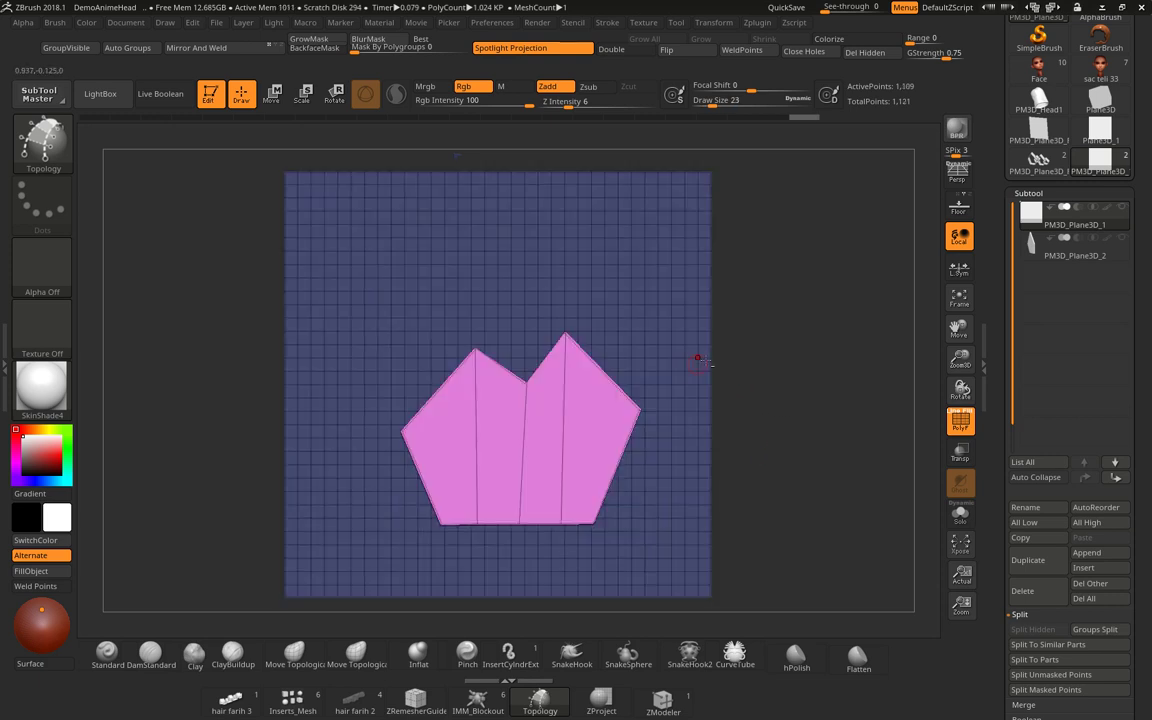
mouse_move(722, 331)
left_mouse_down()
mouse_move(787, 405)
mouse_move(740, 390)
left_mouse_up()
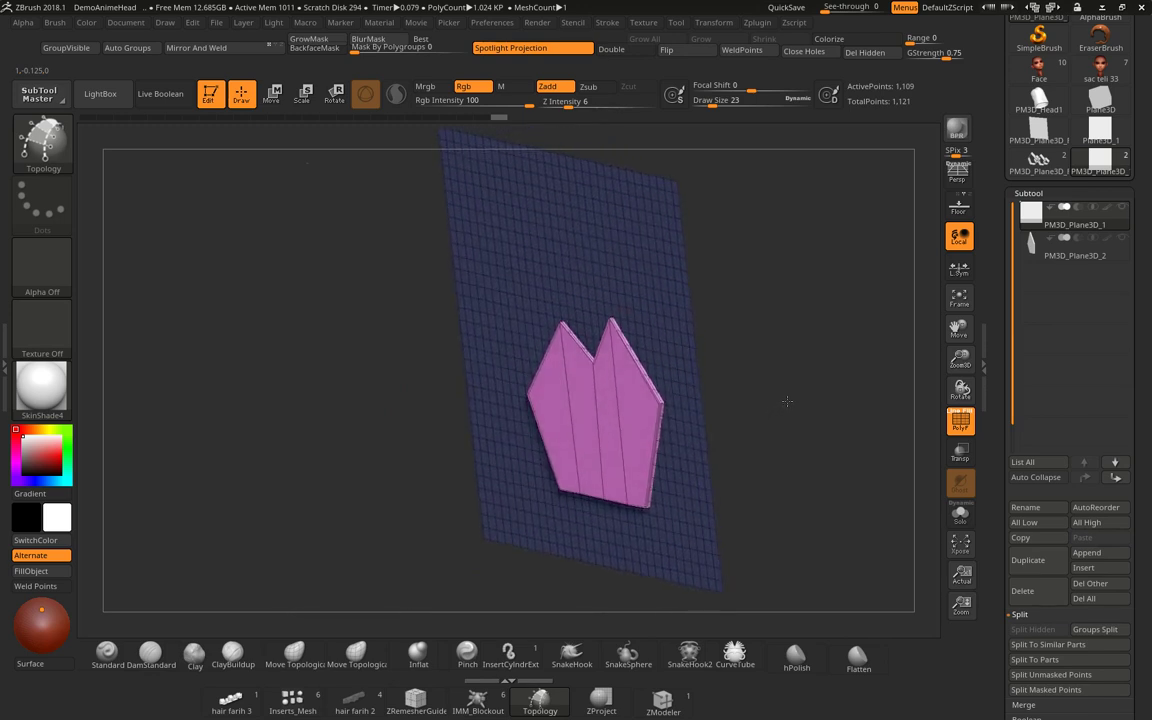
Split the crown mesh into subtool PM3D_Plane3D_3 and hide the grid plane.
left_click(593, 291, "ctrl+shift")
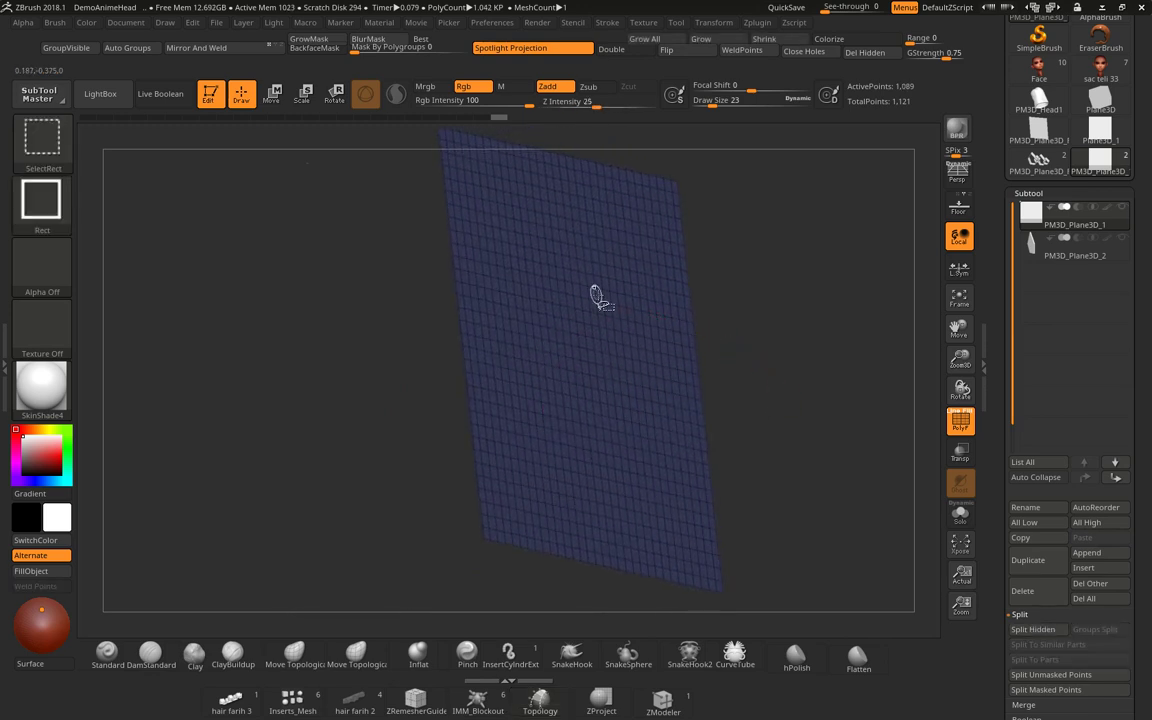
left_click(1038, 630)
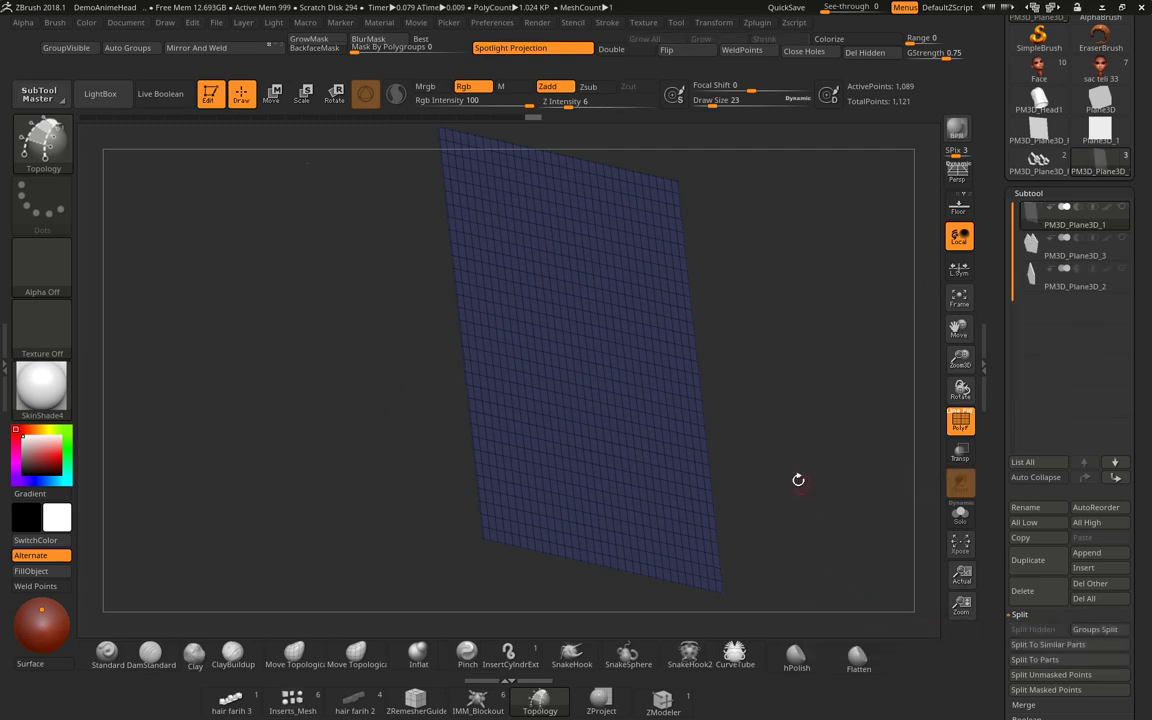
left_click(832, 370, "ctrl+shift")
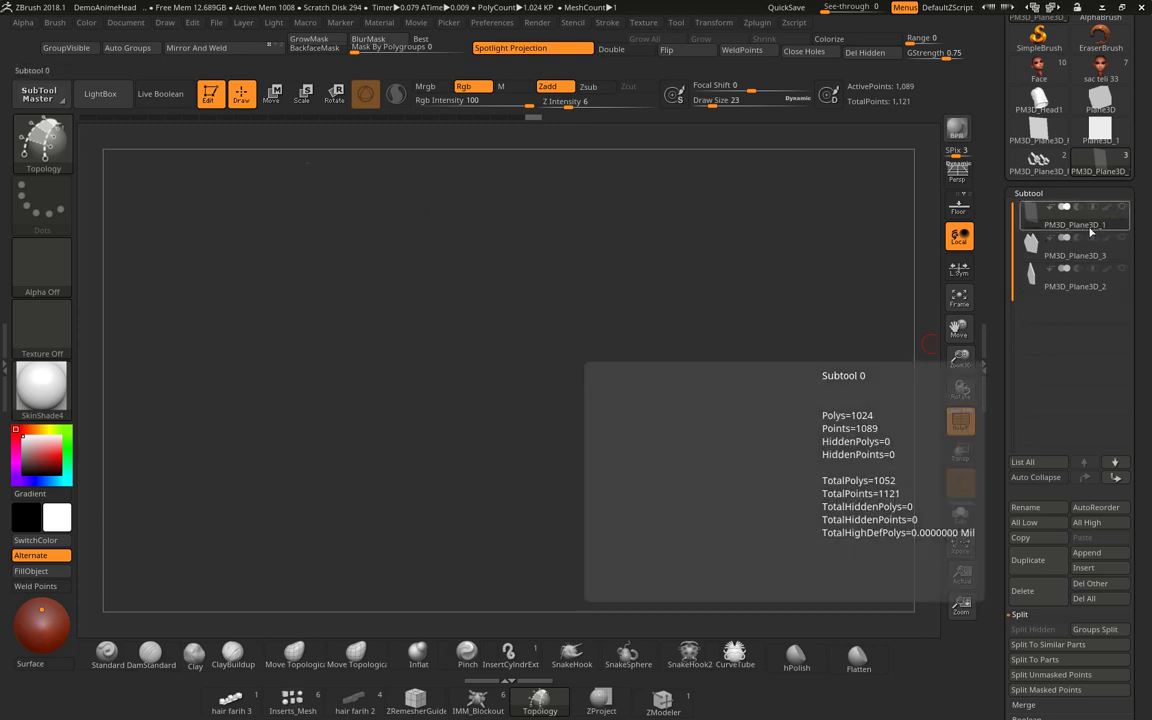
mouse_move(1073, 216)
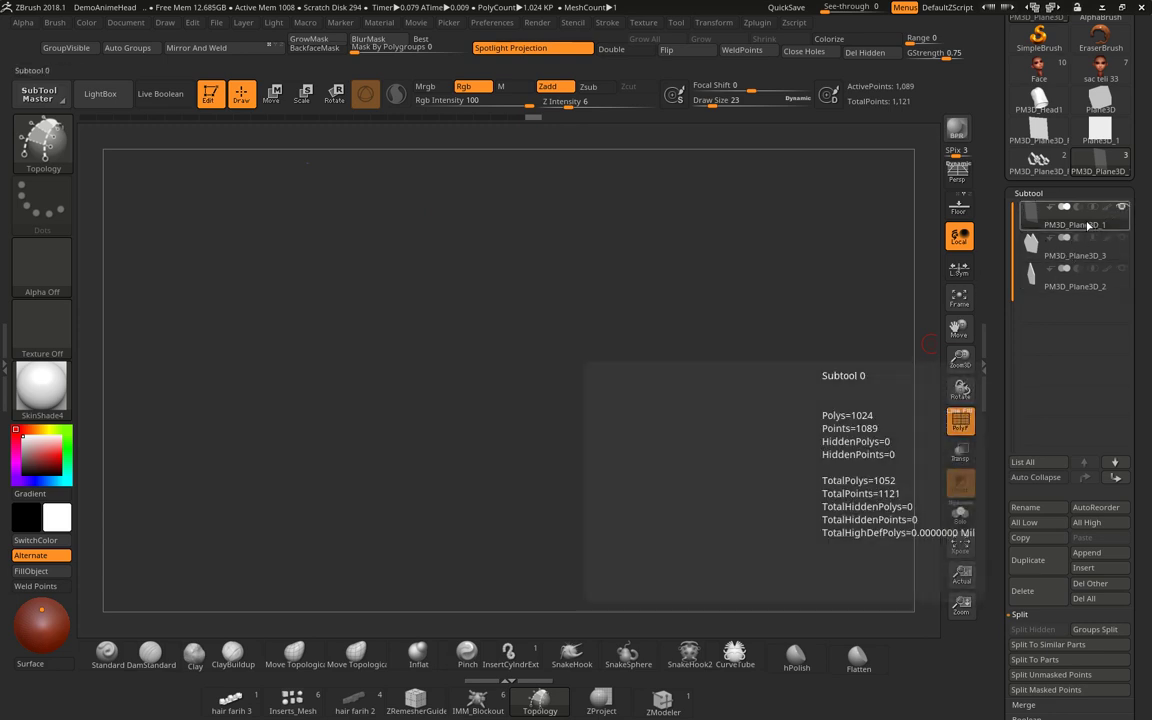
Delete the PM3D_Plane3D_1 grid plane subtool and orbit to view the pink crown band.
left_click(1056, 595)
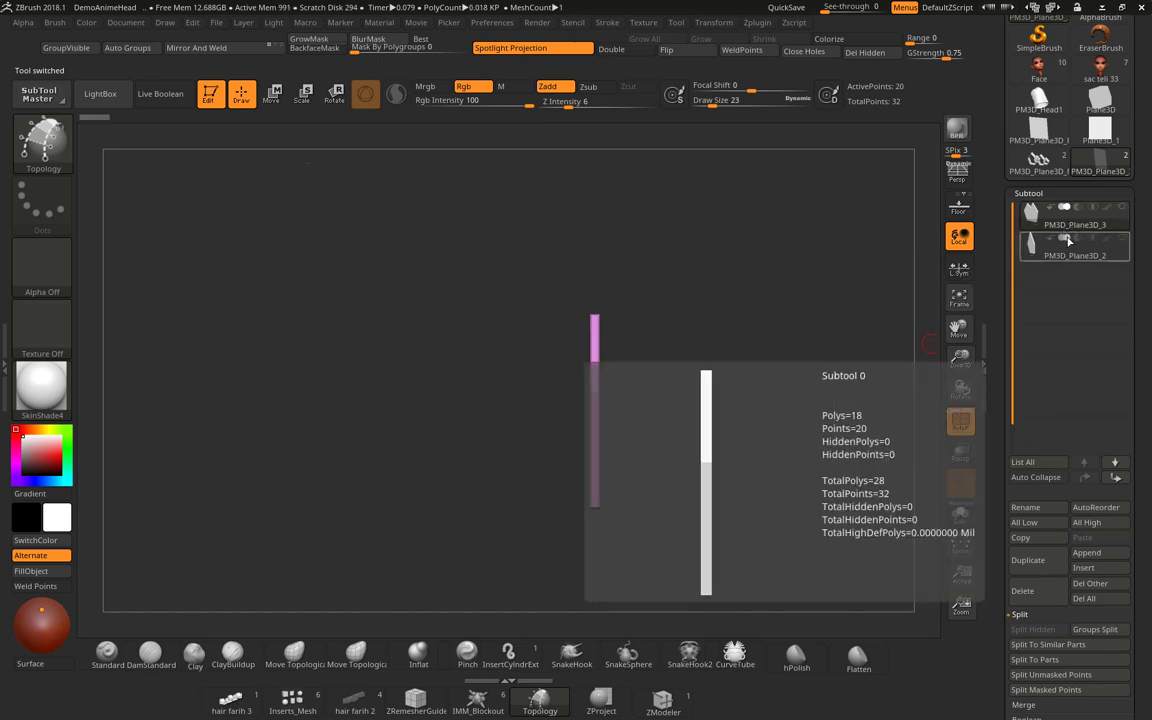
mouse_move(807, 379)
left_mouse_down()
mouse_move(673, 441)
mouse_move(618, 414)
left_mouse_up()
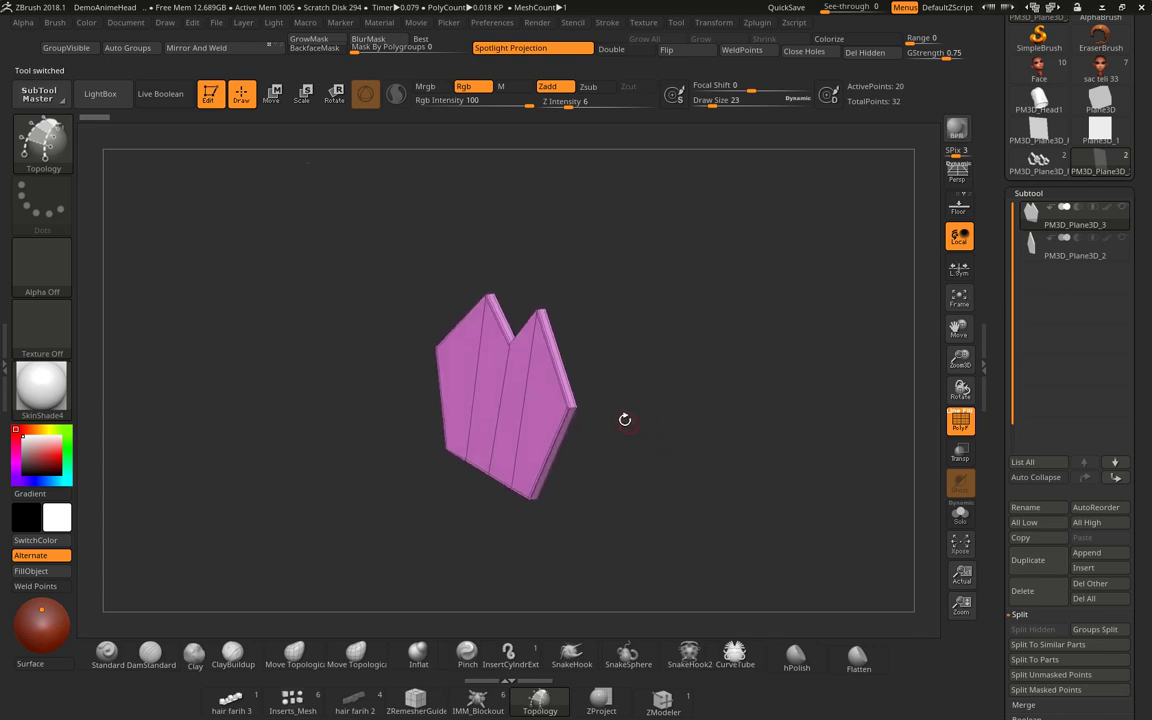
Run Geometry > Crease > UnCreaseAll on the pink crown band mesh.
scroll(617, 413, "up", 3)
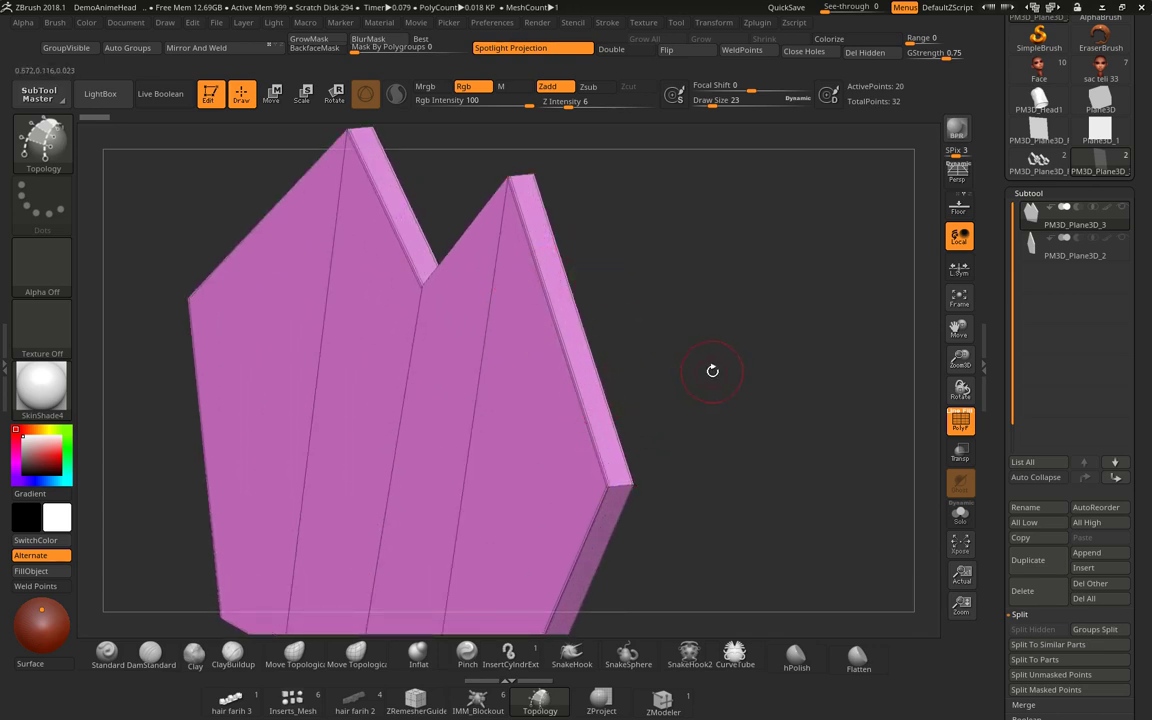
left_click_drag(712, 371, 704, 379)
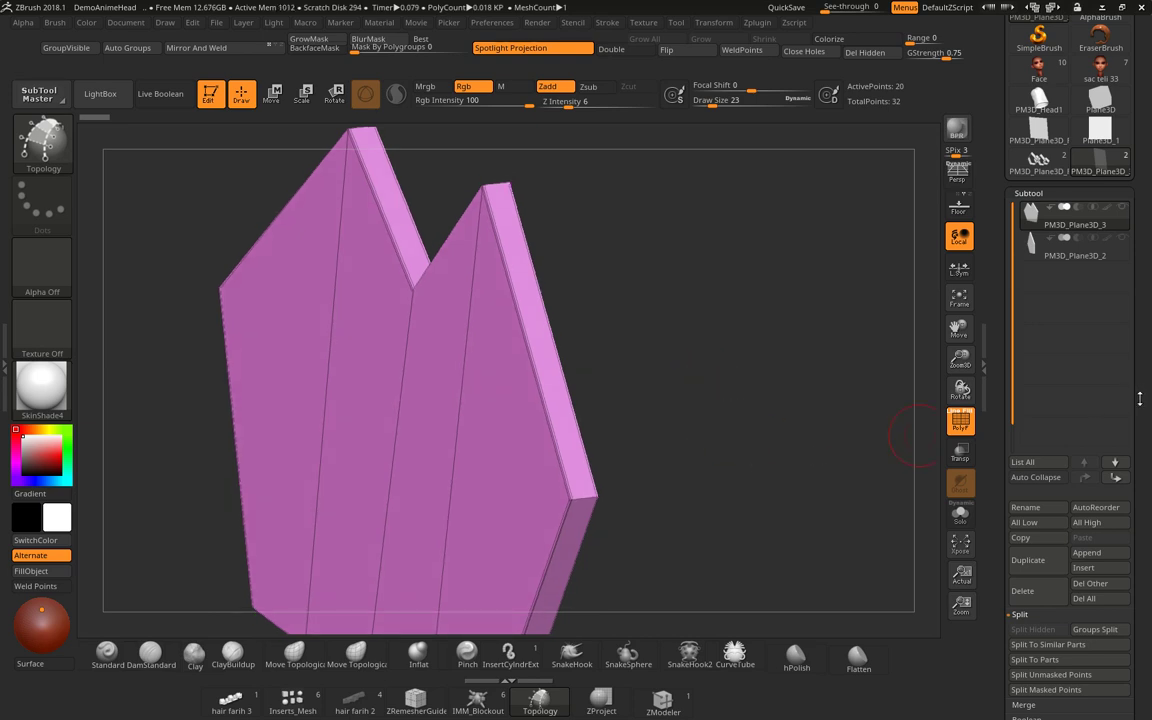
left_click_drag(1150, 413, 1150, 377)
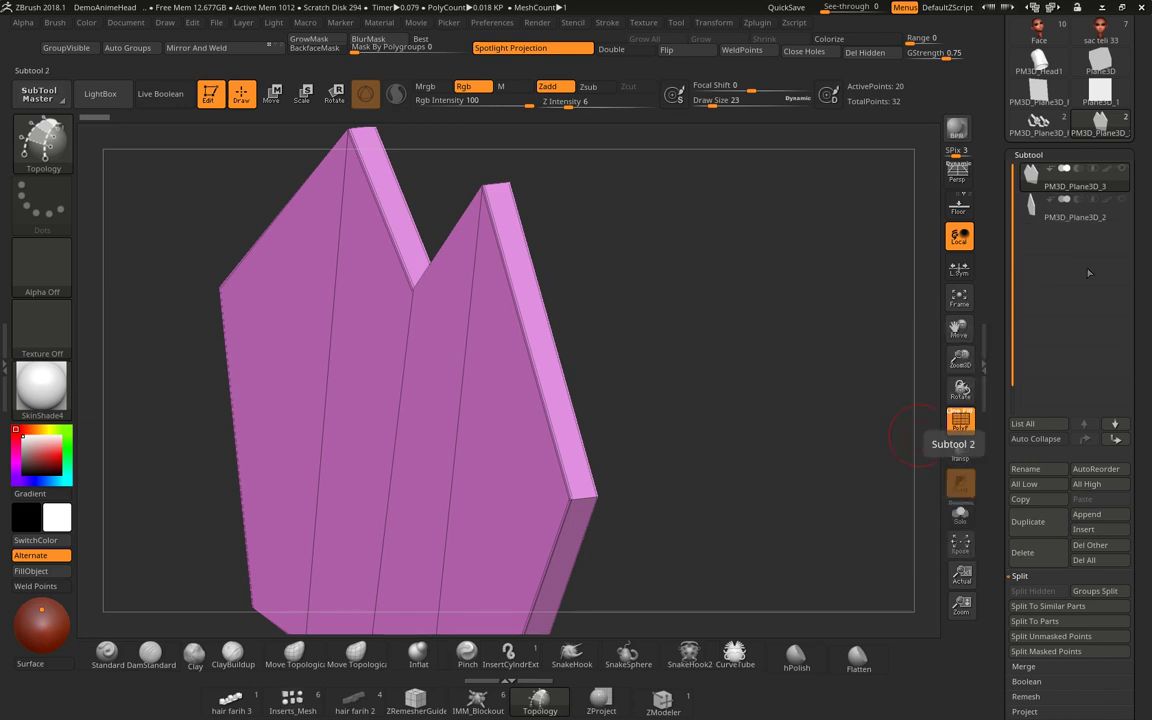
left_click_drag(1138, 493, 1138, 398)
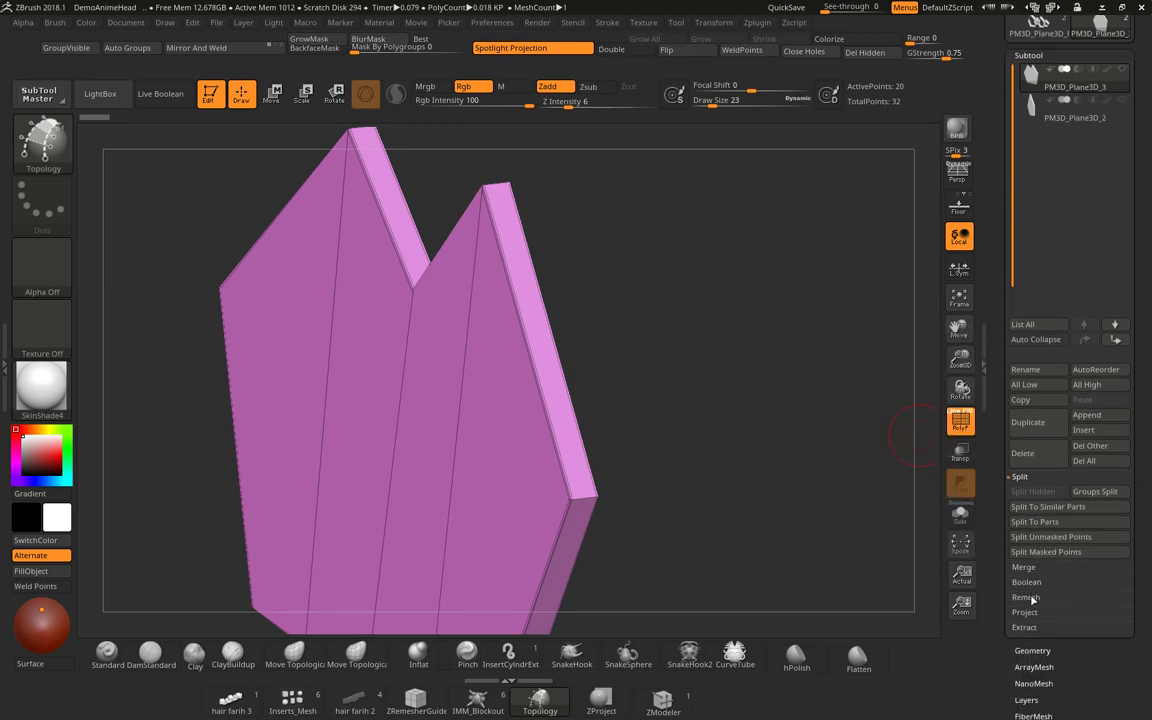
left_click(1033, 651)
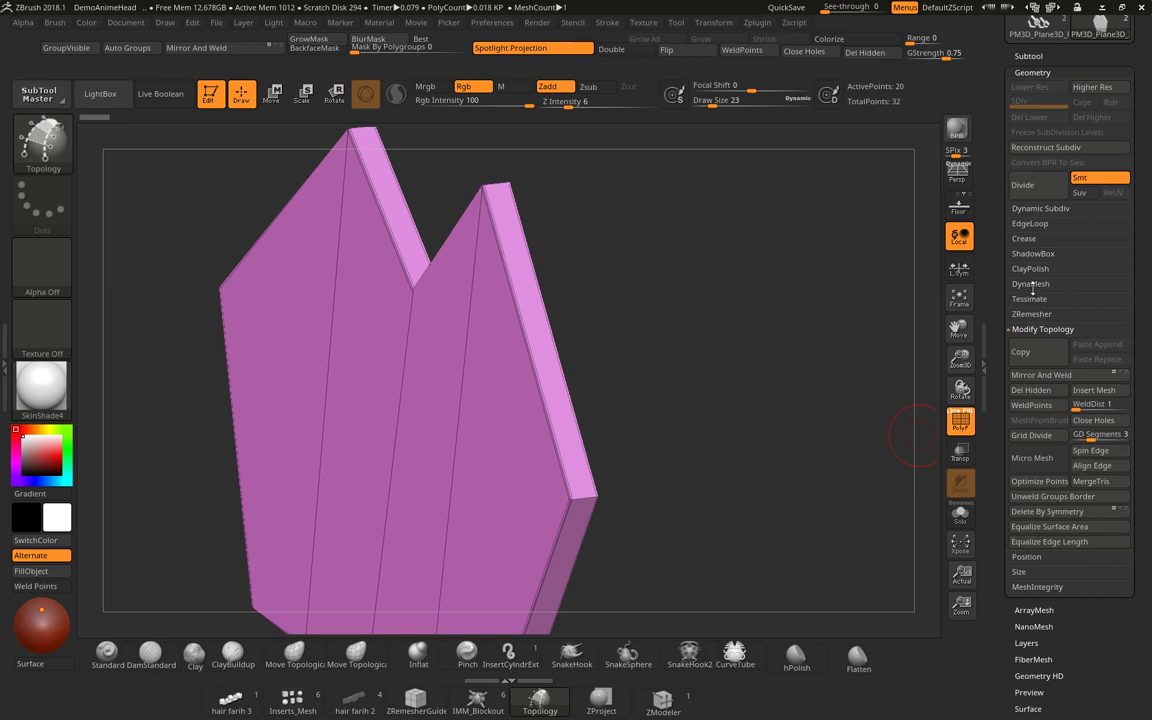
left_click(1025, 239)
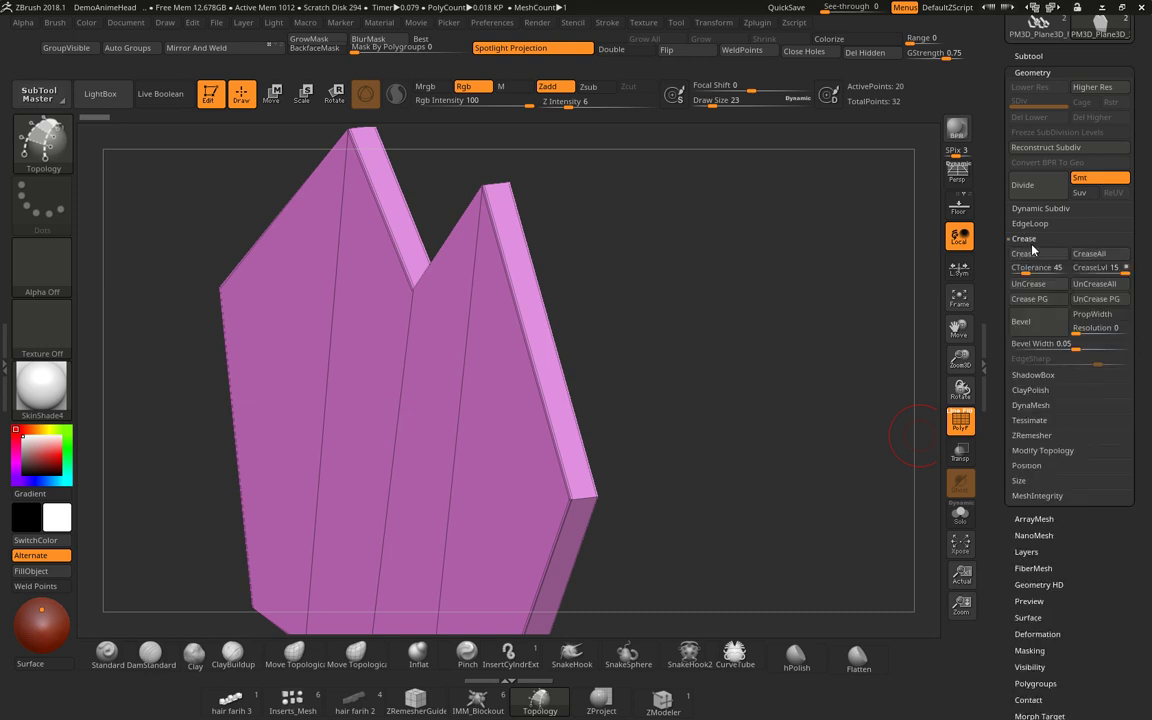
left_click(1094, 288)
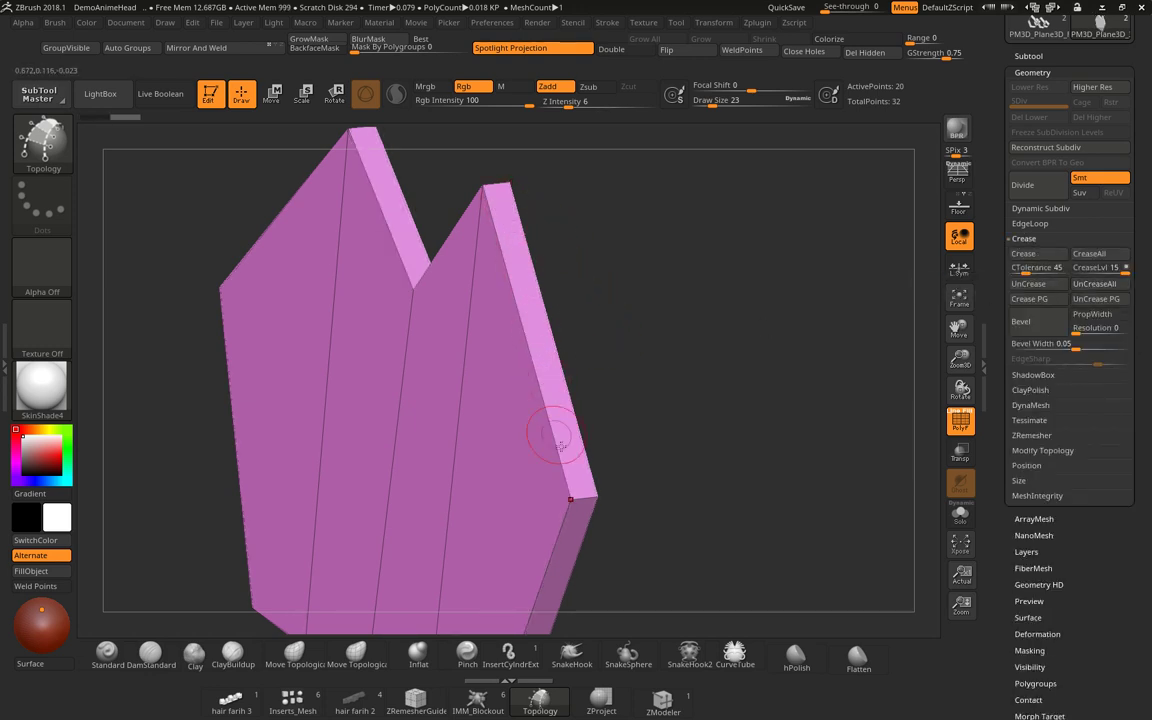
mouse_move(697, 429)
left_mouse_down()
mouse_move(689, 417)
mouse_move(718, 415)
left_mouse_up()
Switch to PM3D_Plane3D_2 and run UnCreaseAll on the yellow pentagon mesh.
scroll(1052, 135, "up", 3)
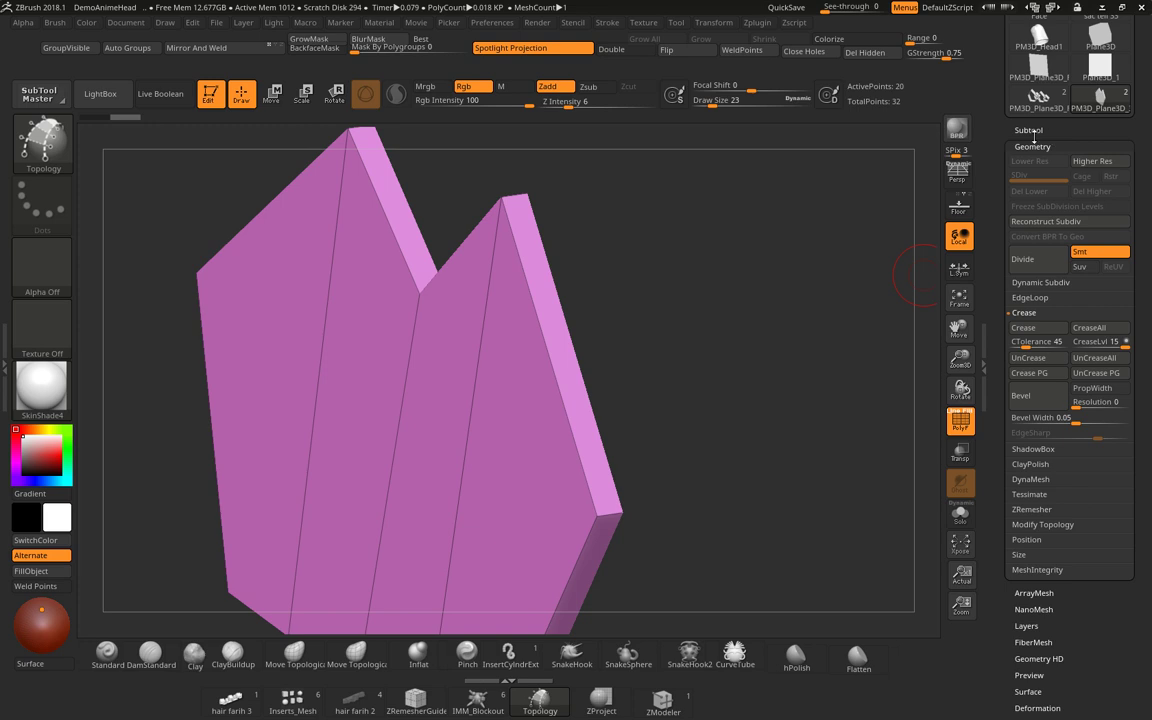
key("alt+Up")
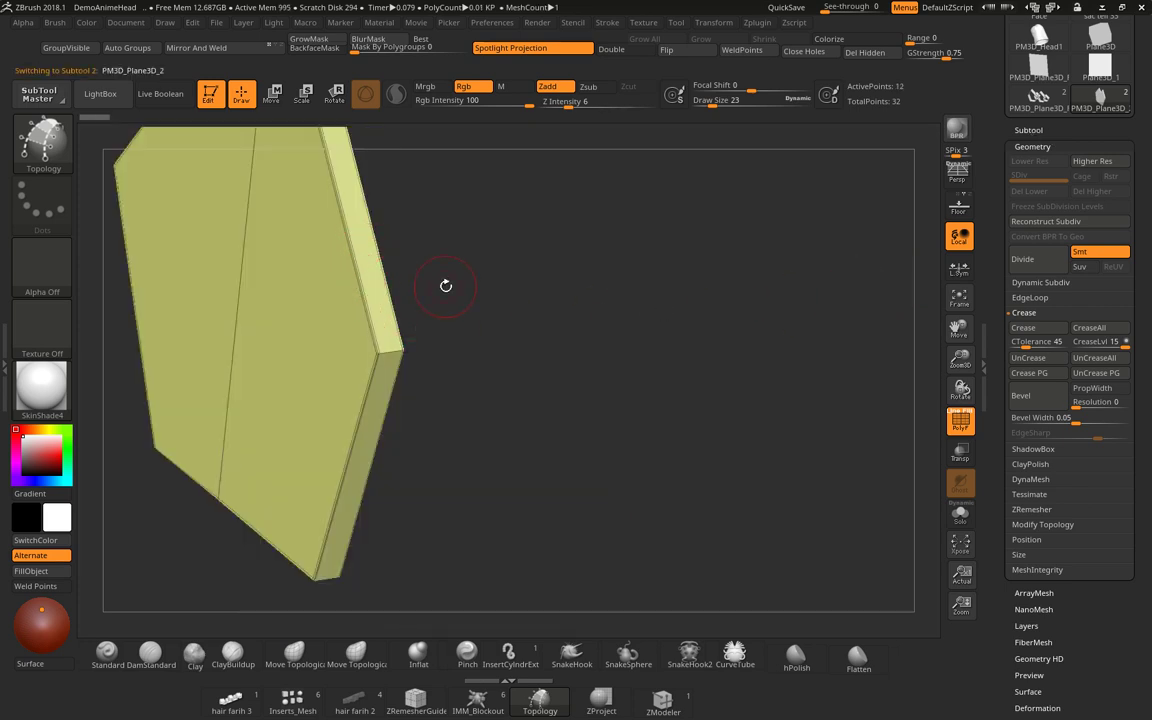
mouse_move(446, 286)
left_mouse_down()
mouse_move(515, 335)
mouse_move(450, 239)
left_mouse_up()
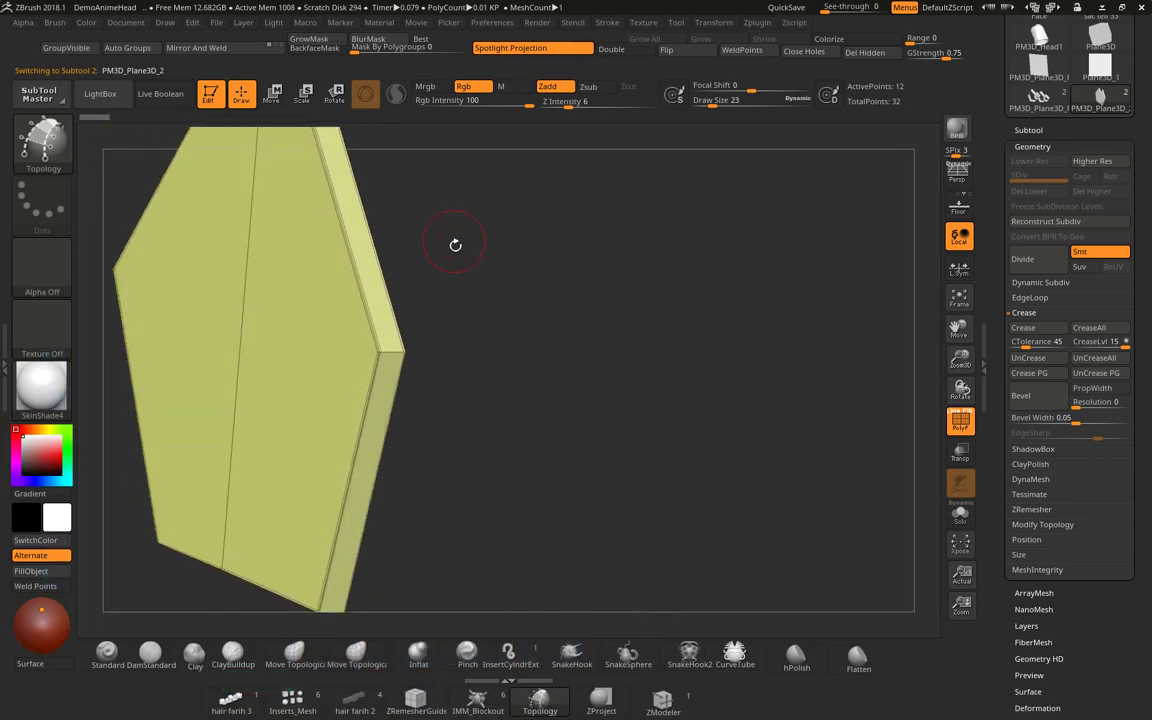
key("super")
left_click(459, 253)
left_click_drag(445, 239, 490, 314)
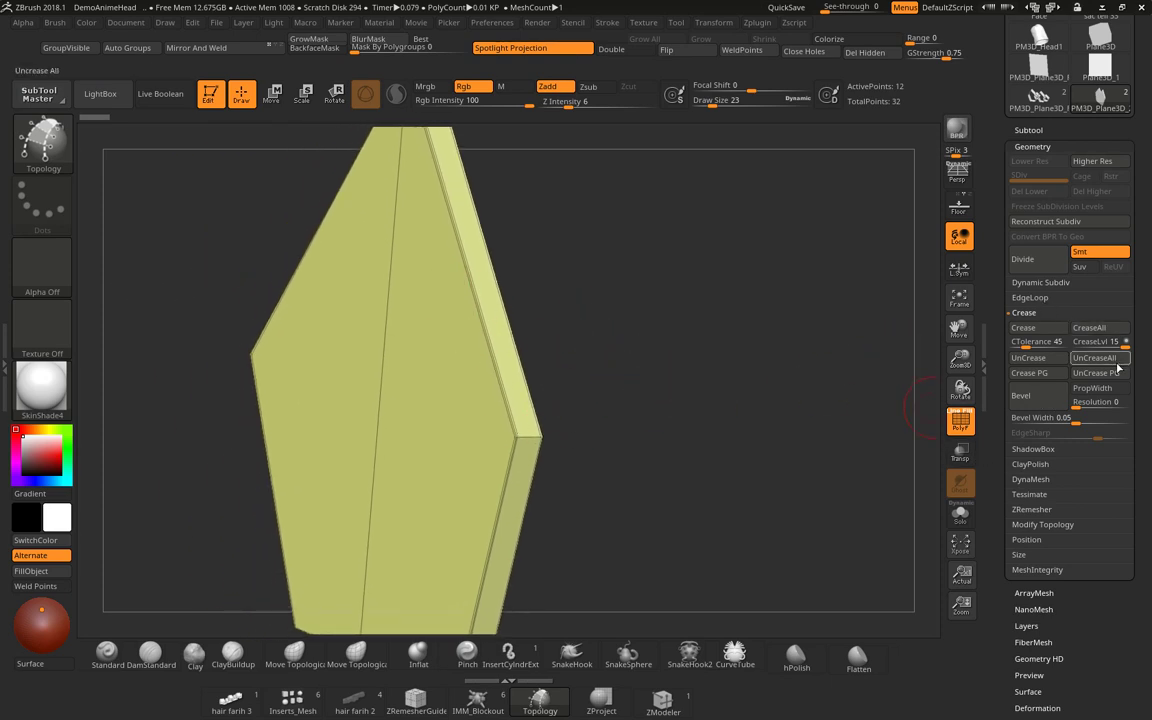
left_click(1020, 328)
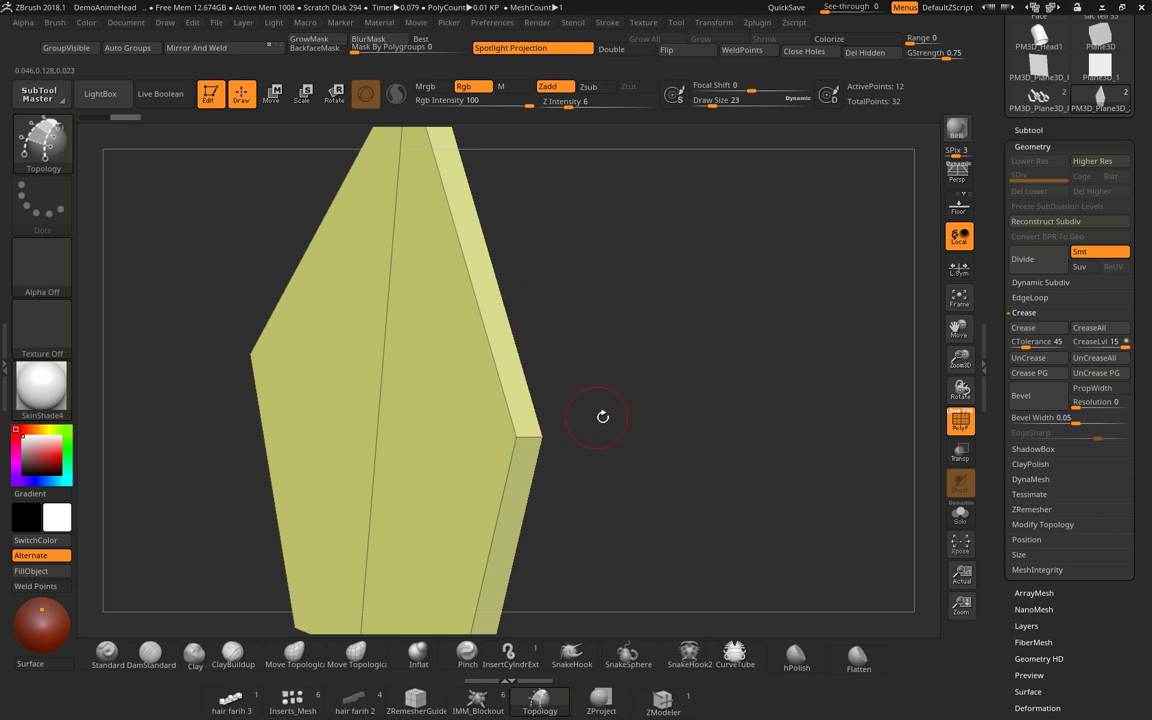
left_click(1024, 131)
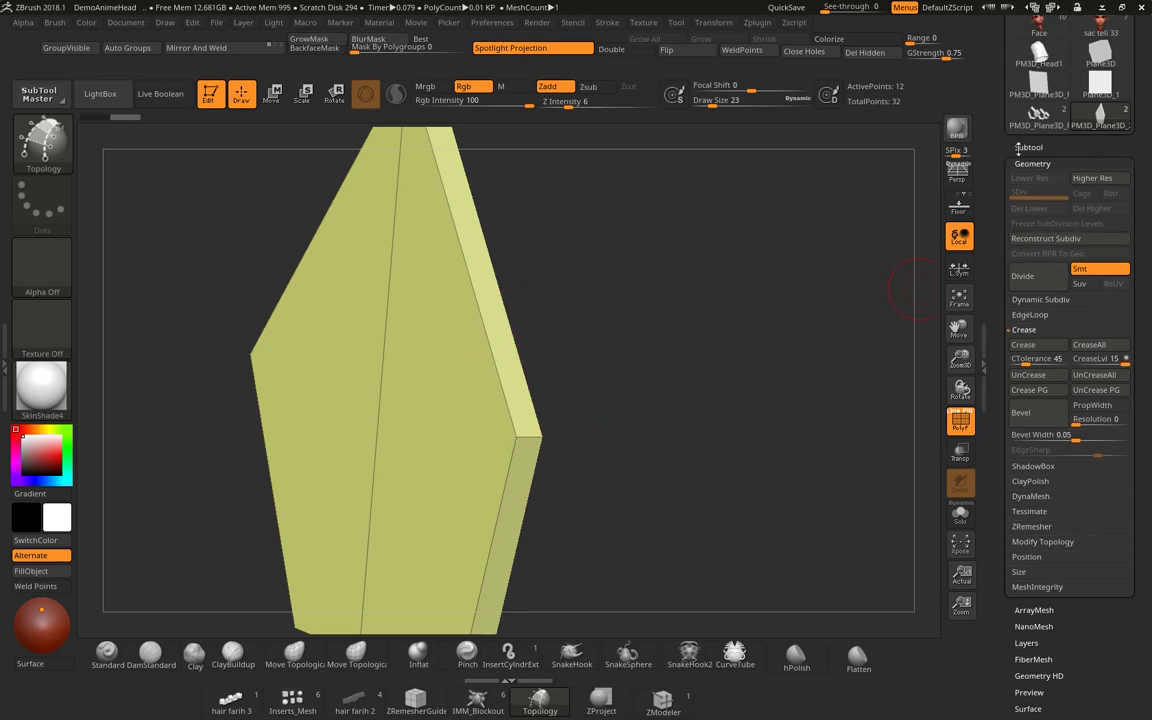
left_click_drag(617, 444, 643, 442, "shift")
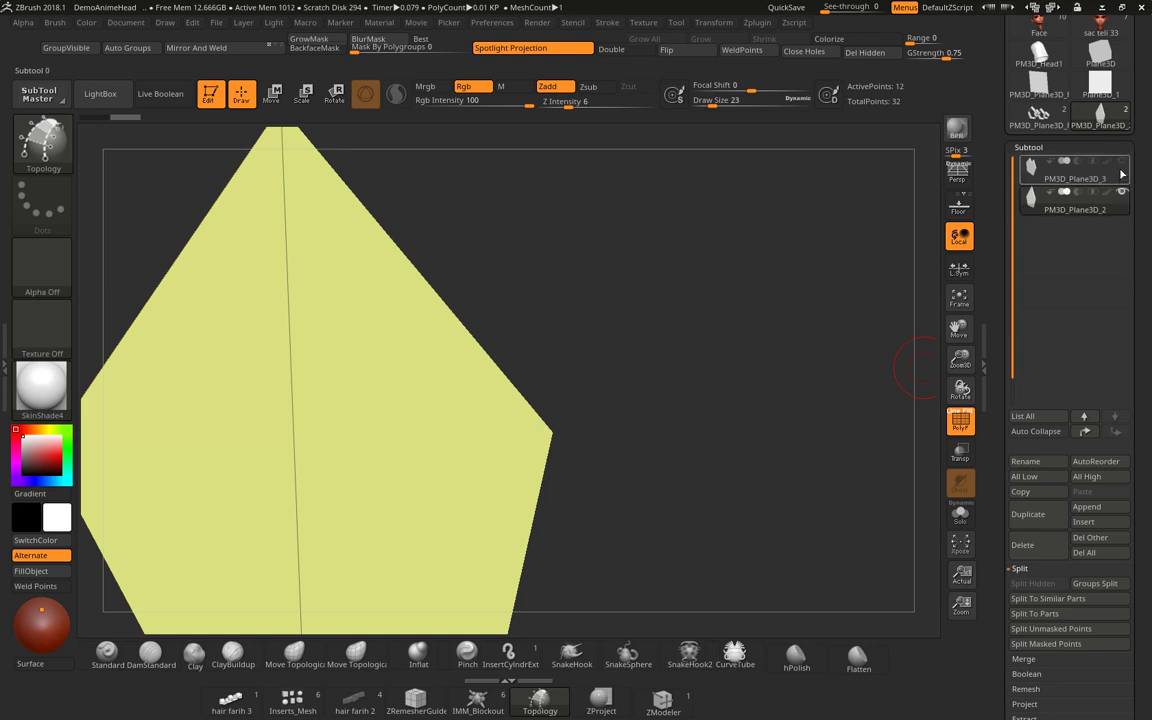
Move the pink PM3D_Plane3D_3 band slightly right and up against the grey piece with the gizmo.
left_click(1045, 170)
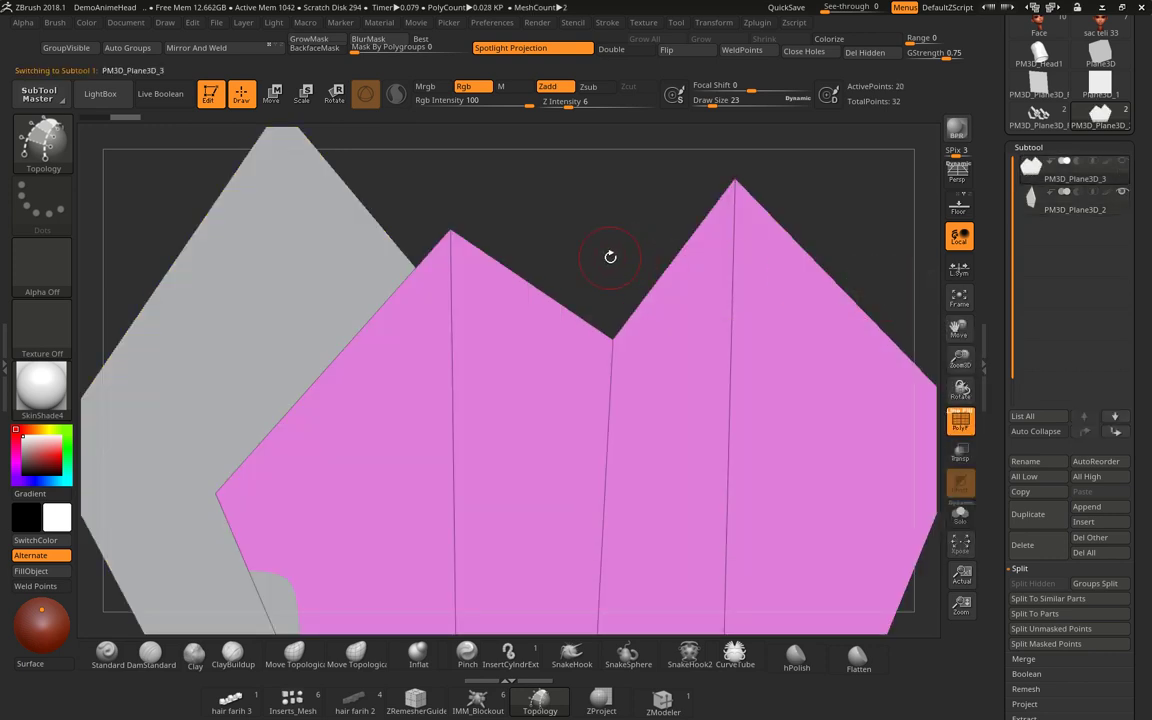
key("f")
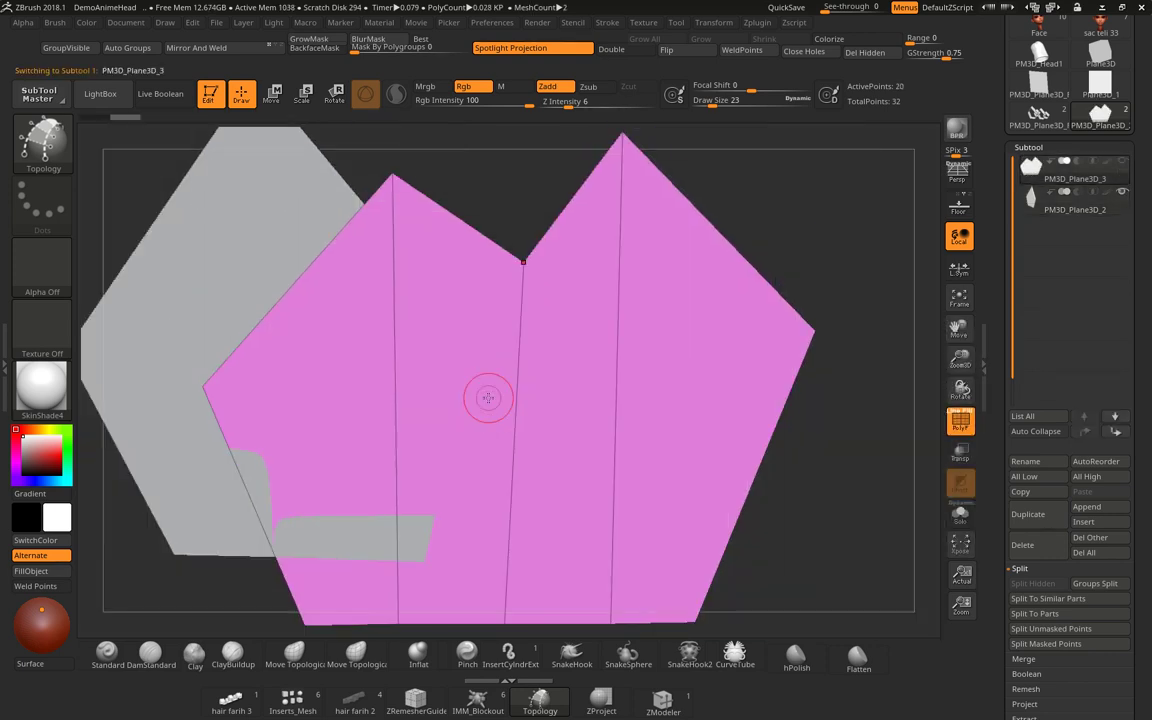
mouse_move(642, 236)
left_mouse_down()
mouse_move(685, 333)
mouse_move(701, 424)
left_mouse_up()
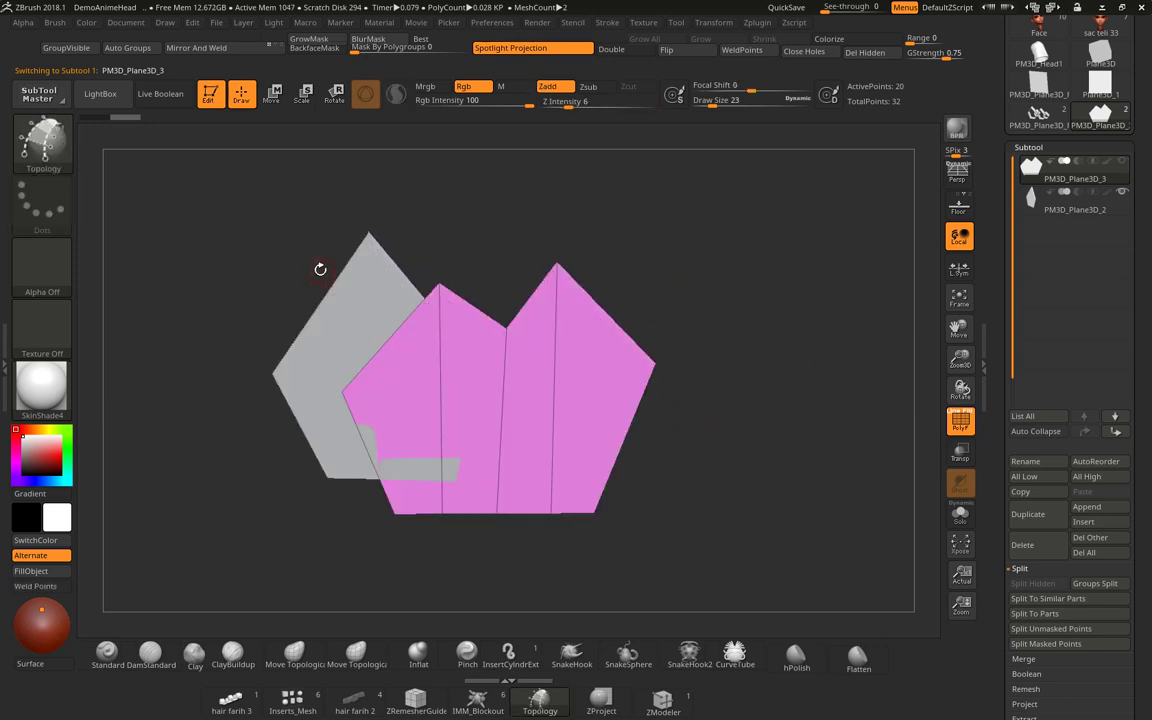
key("w")
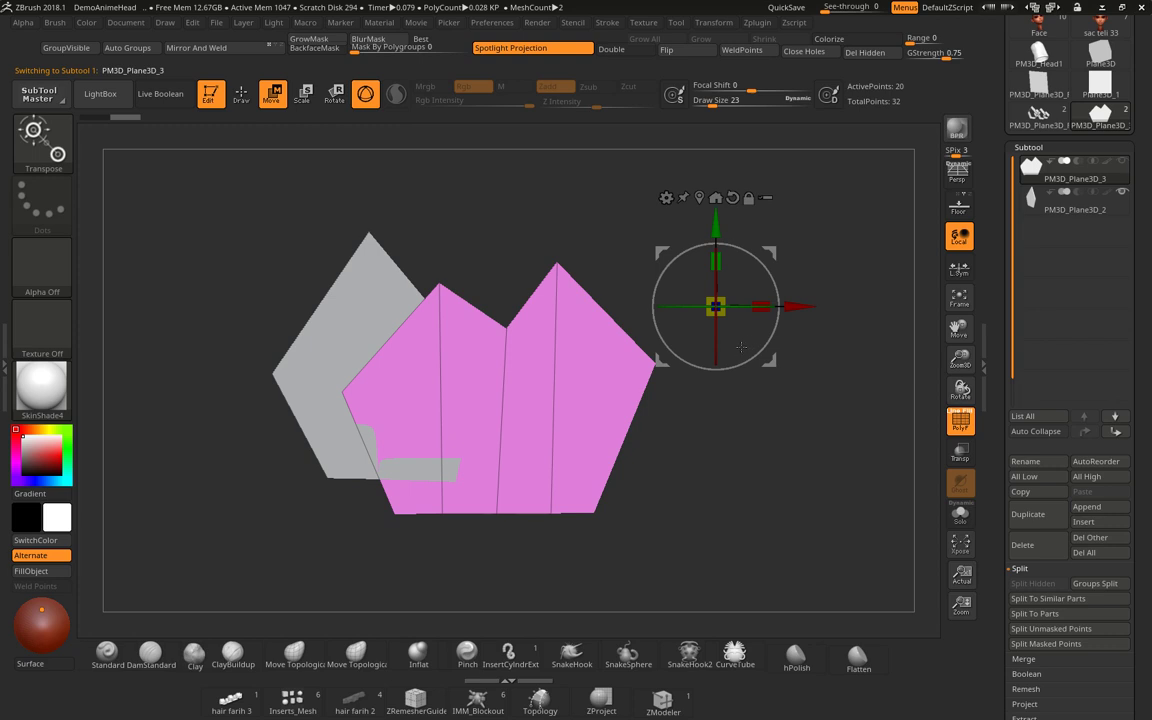
left_click(716, 197)
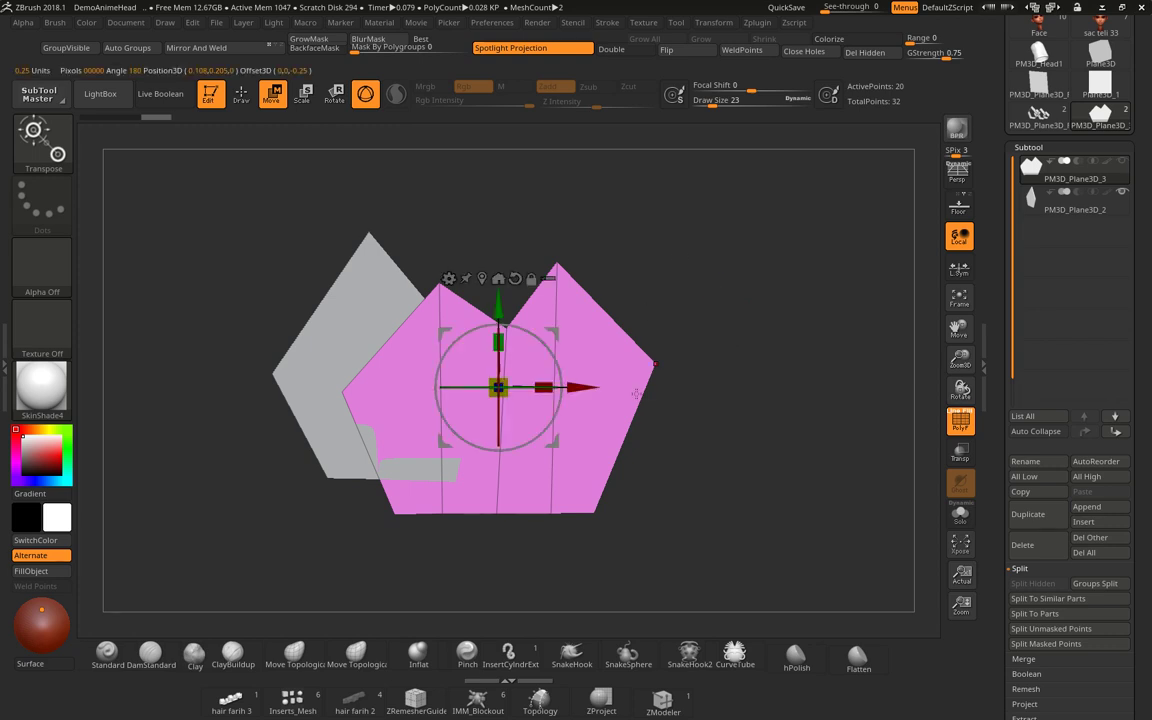
left_click_drag(578, 388, 608, 388)
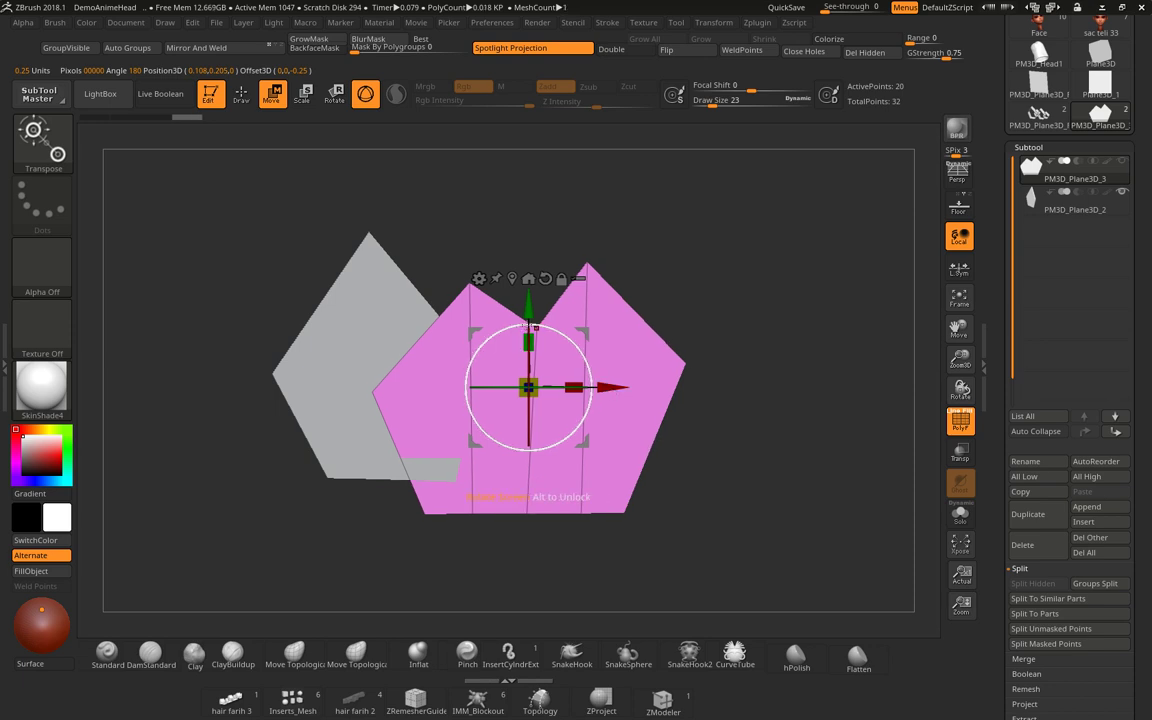
left_click_drag(529, 310, 529, 300)
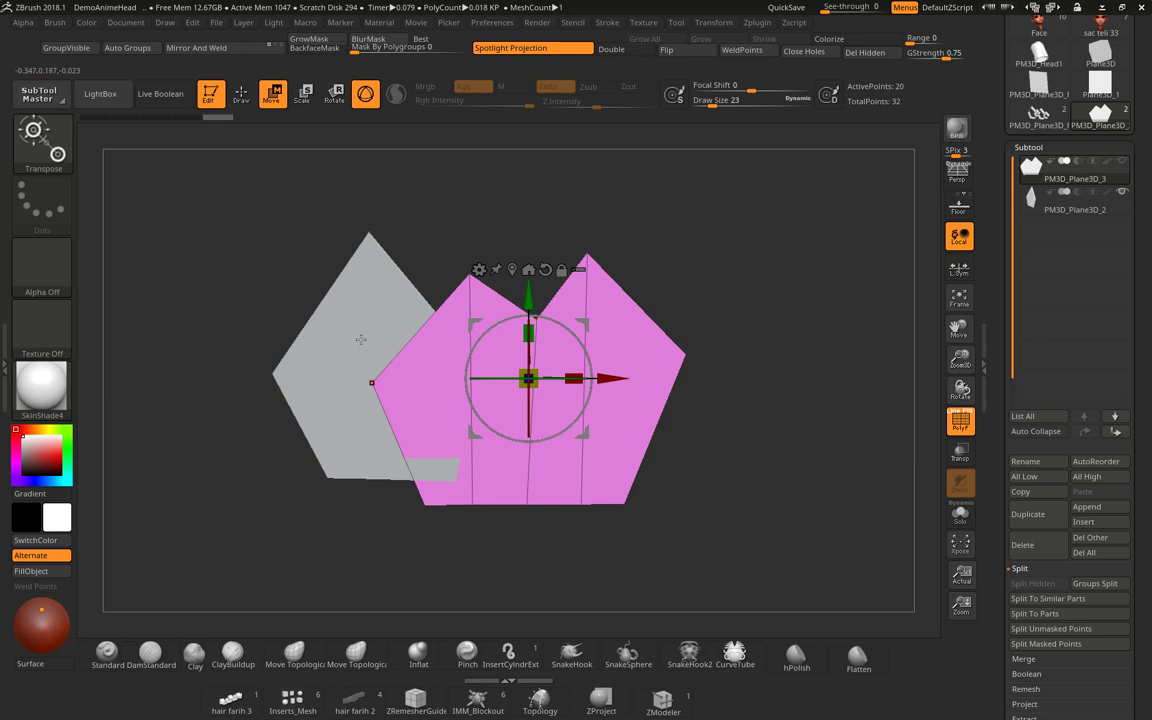
left_click(344, 307, "alt")
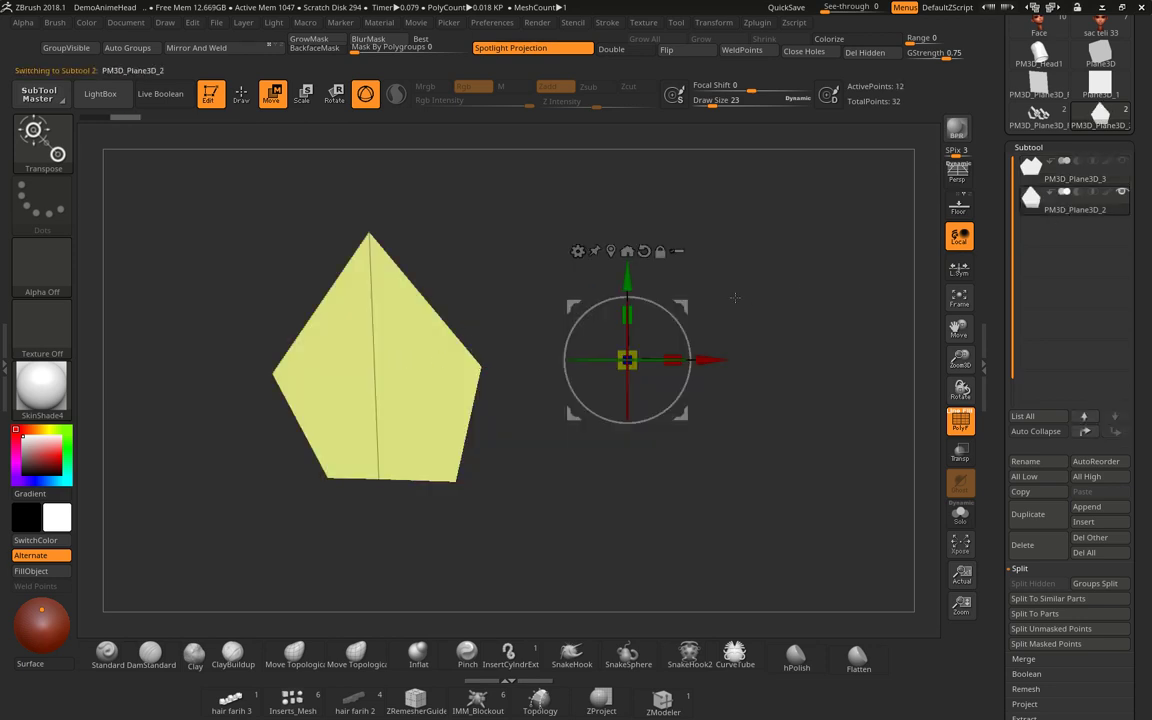
Show PM3D_Plane3D_3 and Ctrl-drag the yellow pentagon to duplicate it to the right.
left_click(1122, 160)
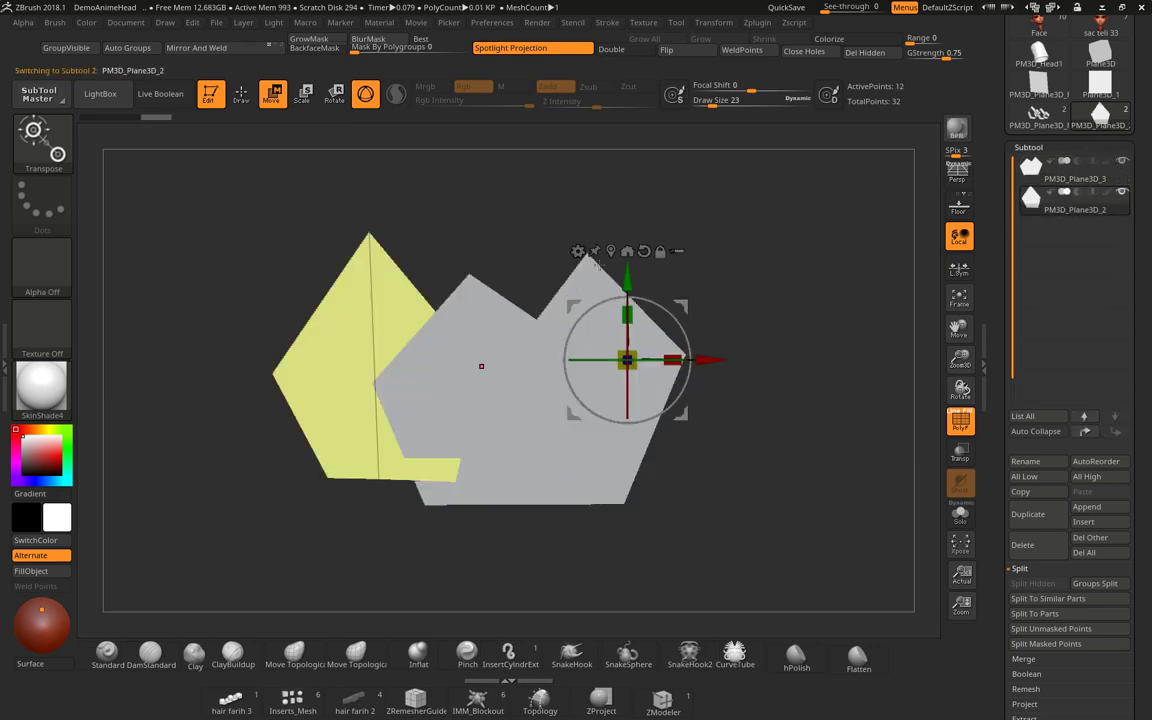
left_click(627, 251)
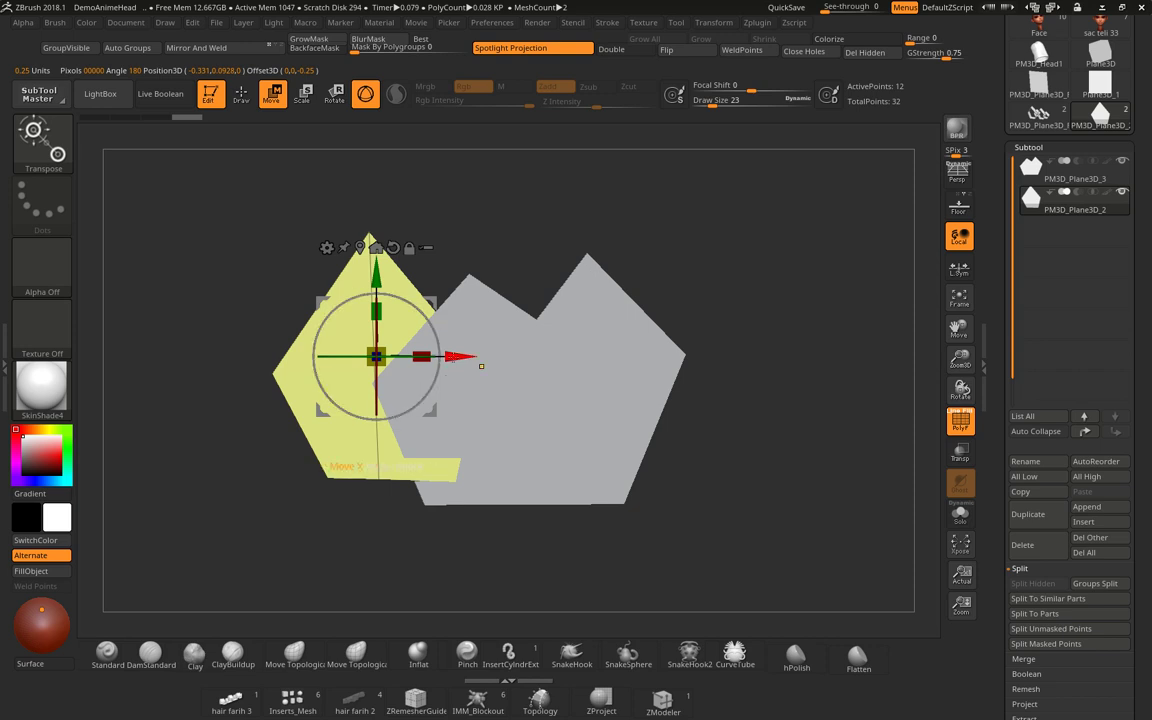
left_click_drag(481, 366, 774, 379, "ctrl")
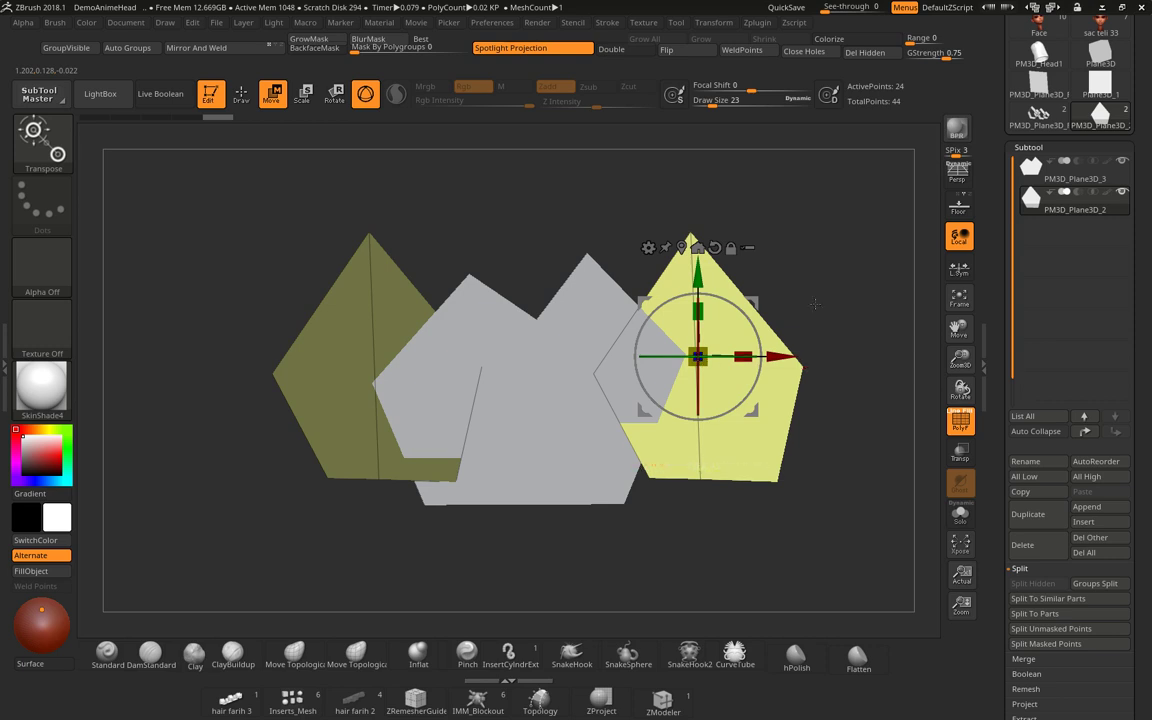
left_click_drag(815, 303, 801, 310)
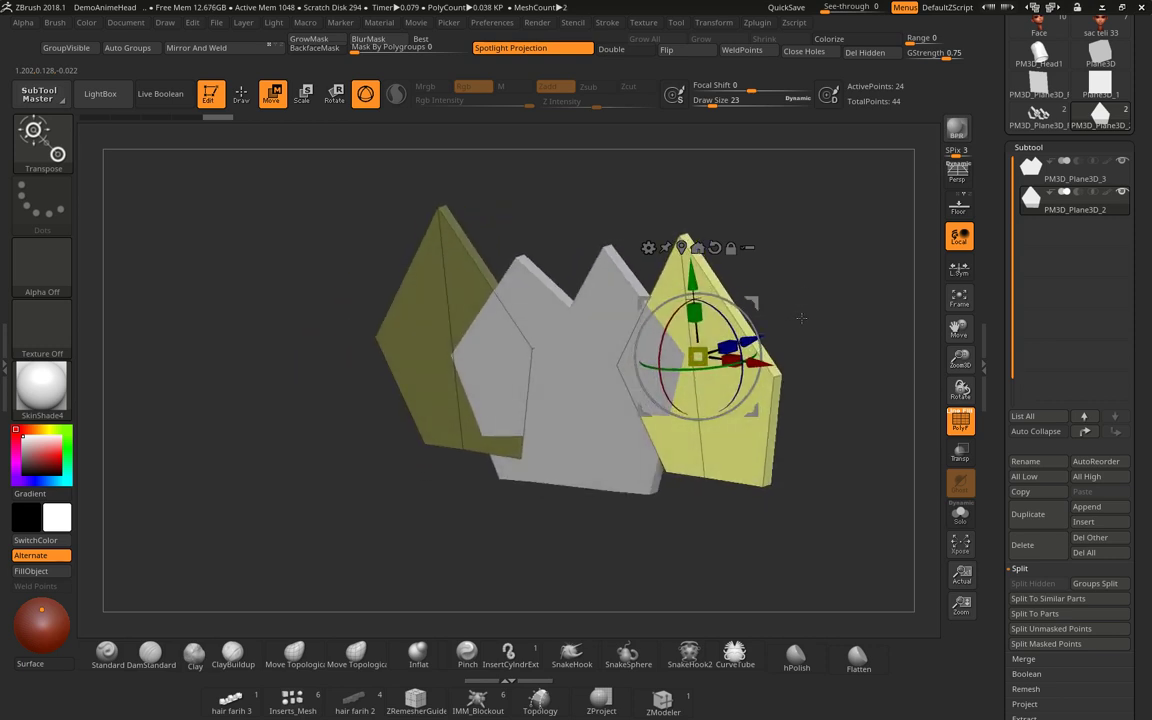
left_click_drag(764, 338, 838, 337)
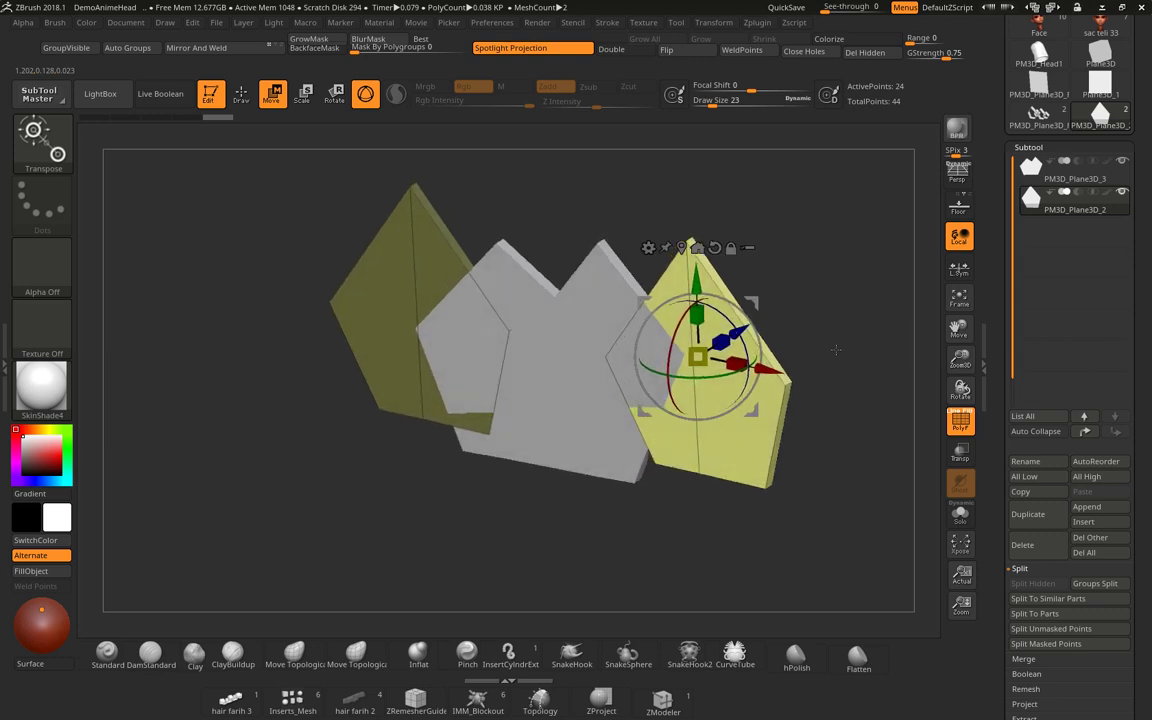
mouse_move(600, 365)
left_mouse_down()
mouse_move(796, 364)
mouse_move(714, 356)
left_mouse_up()
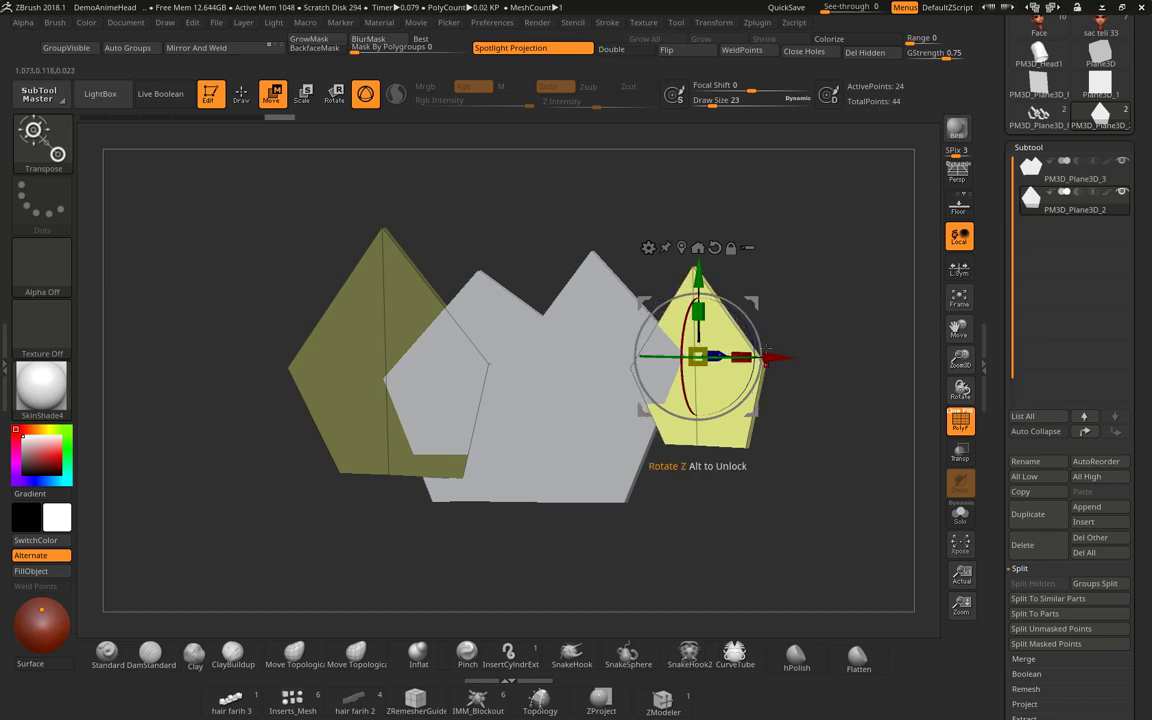
left_click_drag(850, 338, 797, 335)
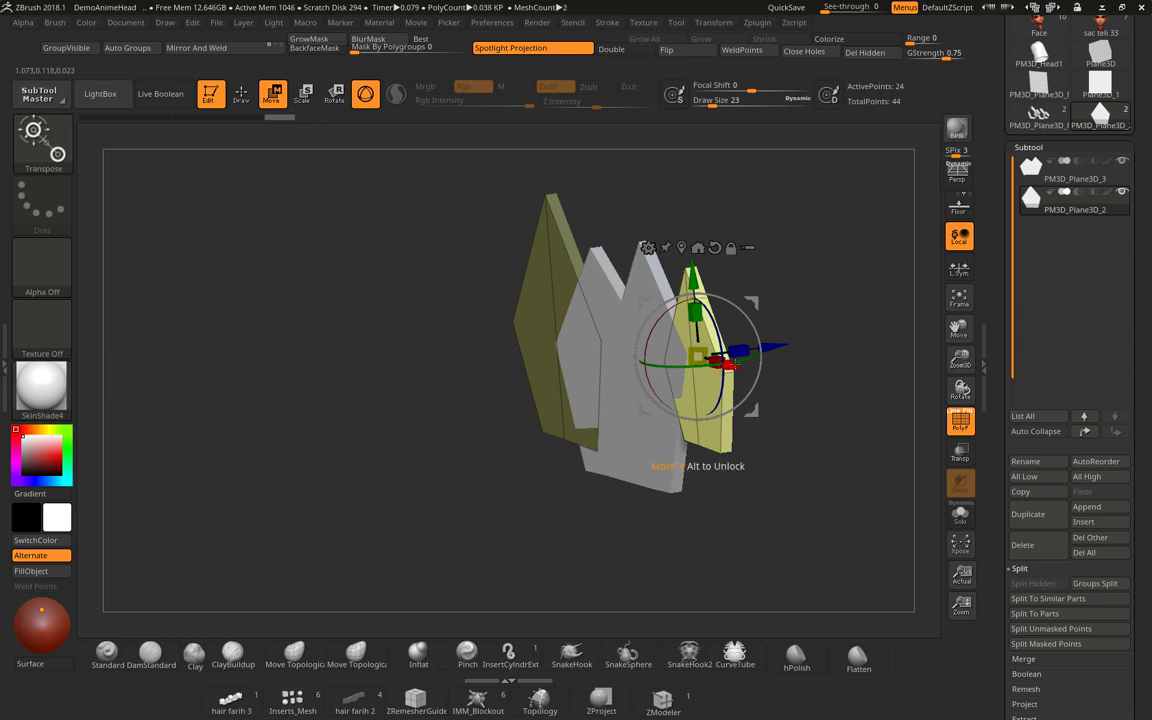
mouse_move(789, 351)
left_mouse_down()
mouse_move(790, 497)
mouse_move(826, 418)
mouse_move(660, 450)
mouse_move(697, 460)
mouse_move(697, 512)
left_mouse_up()
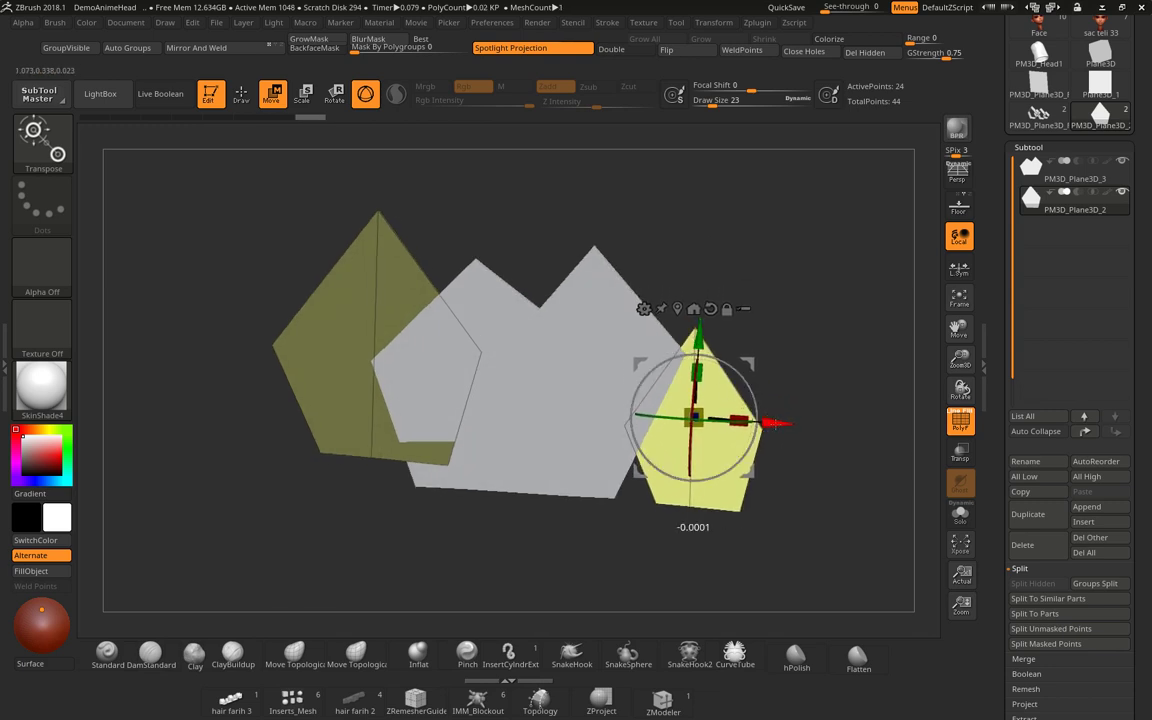
Adjust the pentagon copy beside the band and undo the extra duplicate.
left_click_drag(776, 422, 795, 428)
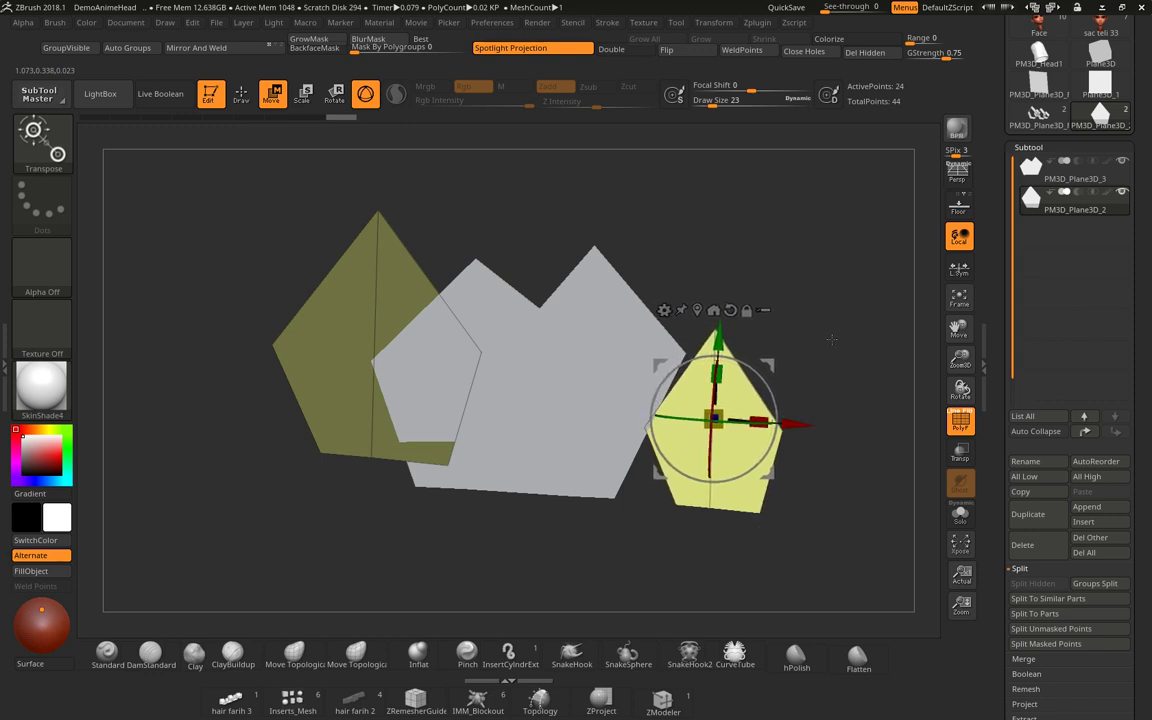
mouse_move(828, 372)
left_mouse_down()
mouse_move(841, 349)
mouse_move(681, 437)
left_mouse_up()
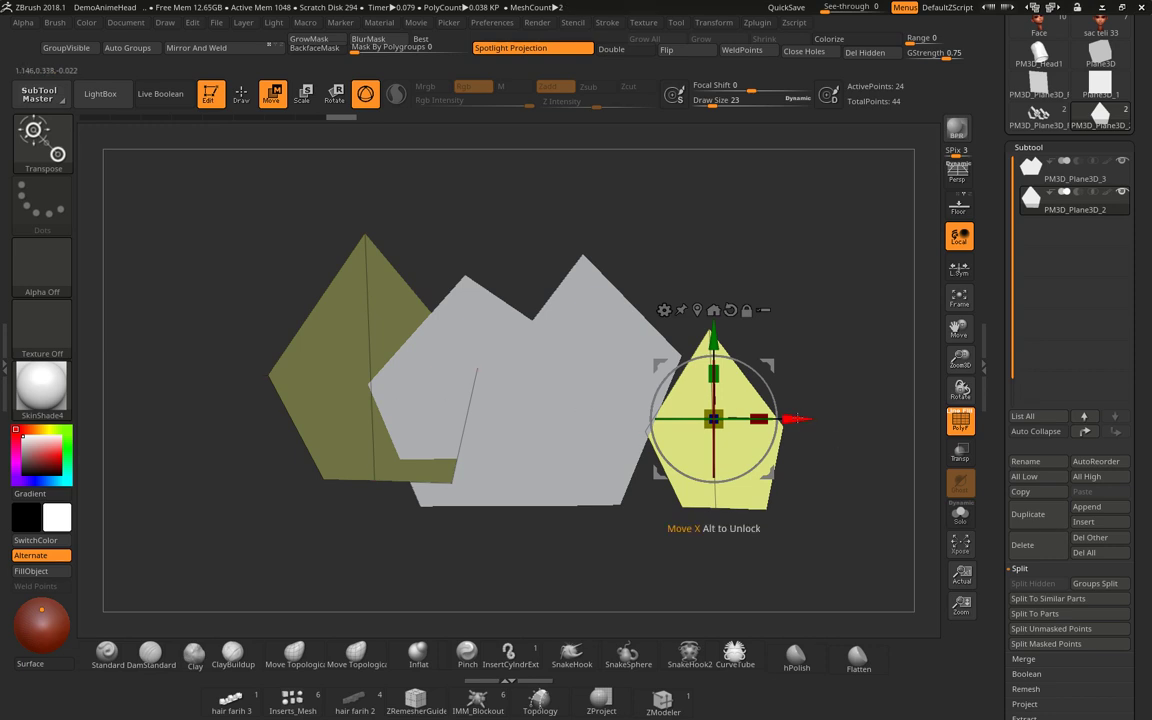
mouse_move(795, 419)
left_mouse_down()
mouse_move(785, 419)
mouse_move(837, 420)
left_mouse_up()
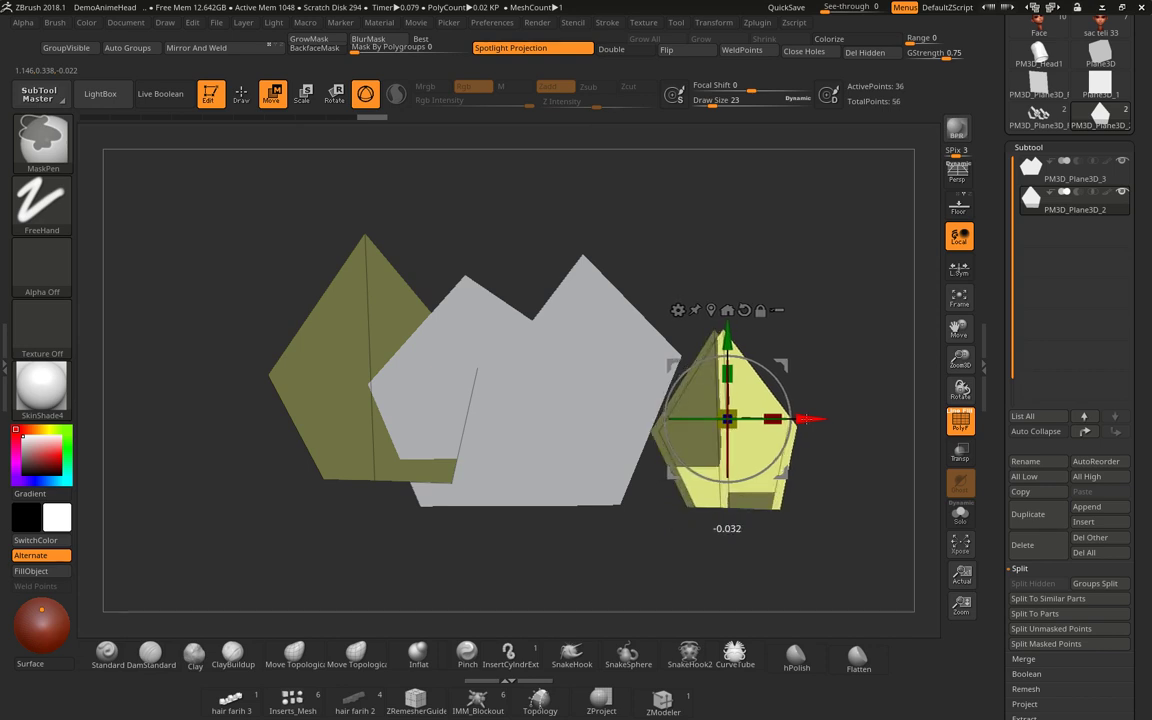
key("ctrl+z")
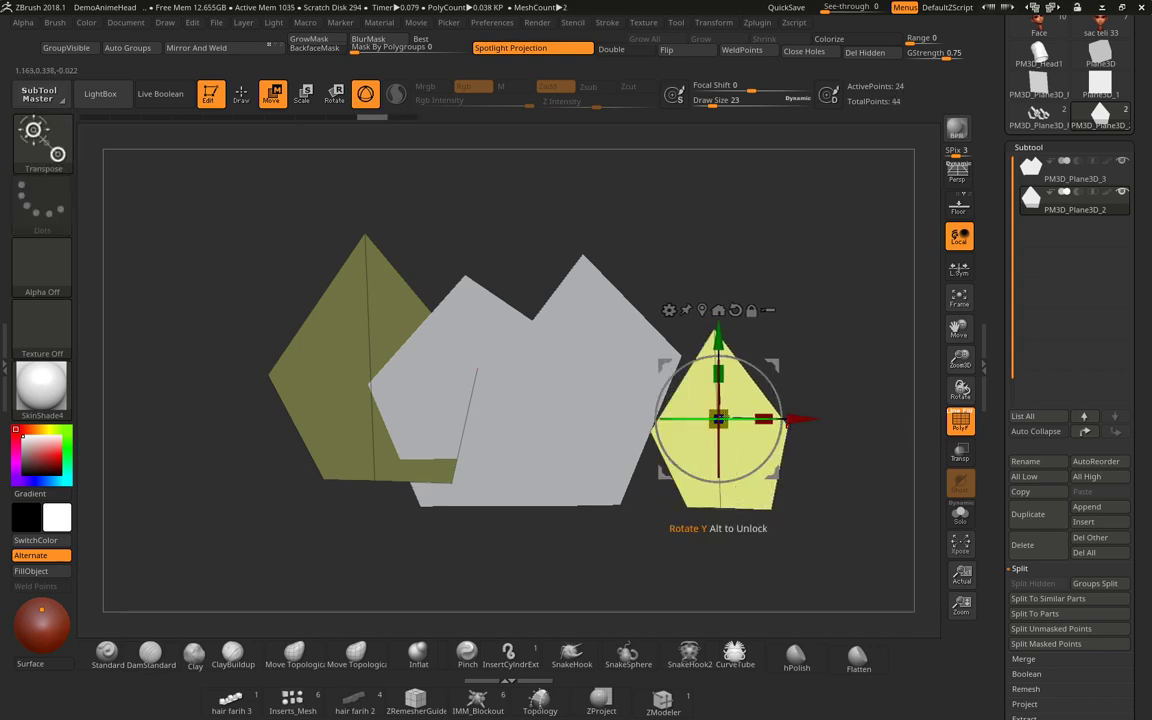
left_click(613, 361, "alt")
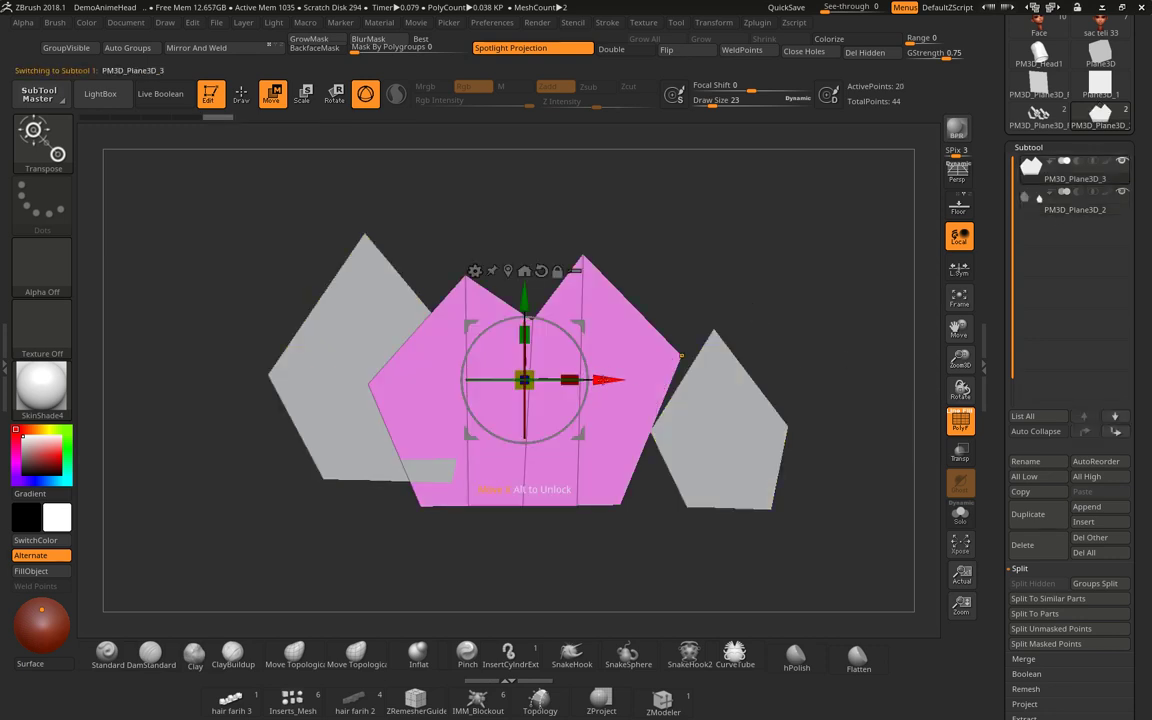
Slide a band copy right, then select the pentagon plane and move it beside the band.
mouse_move(603, 381)
left_mouse_down("ctrl")
mouse_move(815, 386)
mouse_move(823, 397)
left_mouse_up("ctrl")
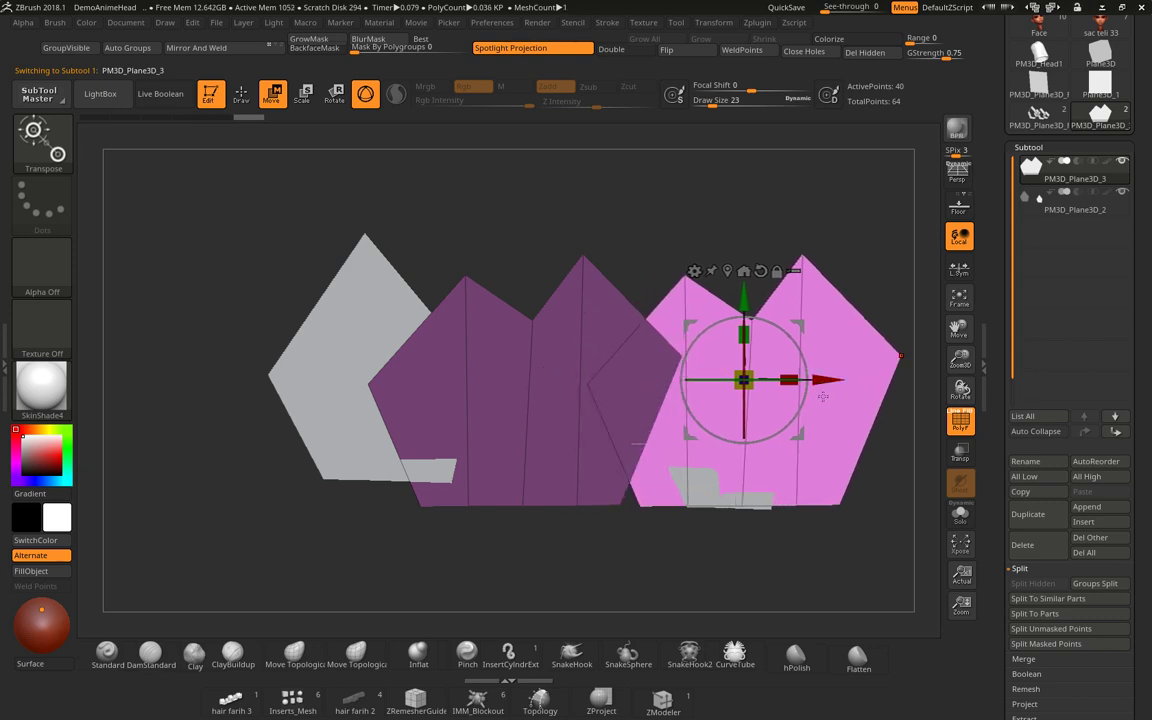
left_click_drag(749, 567, 535, 535, "alt")
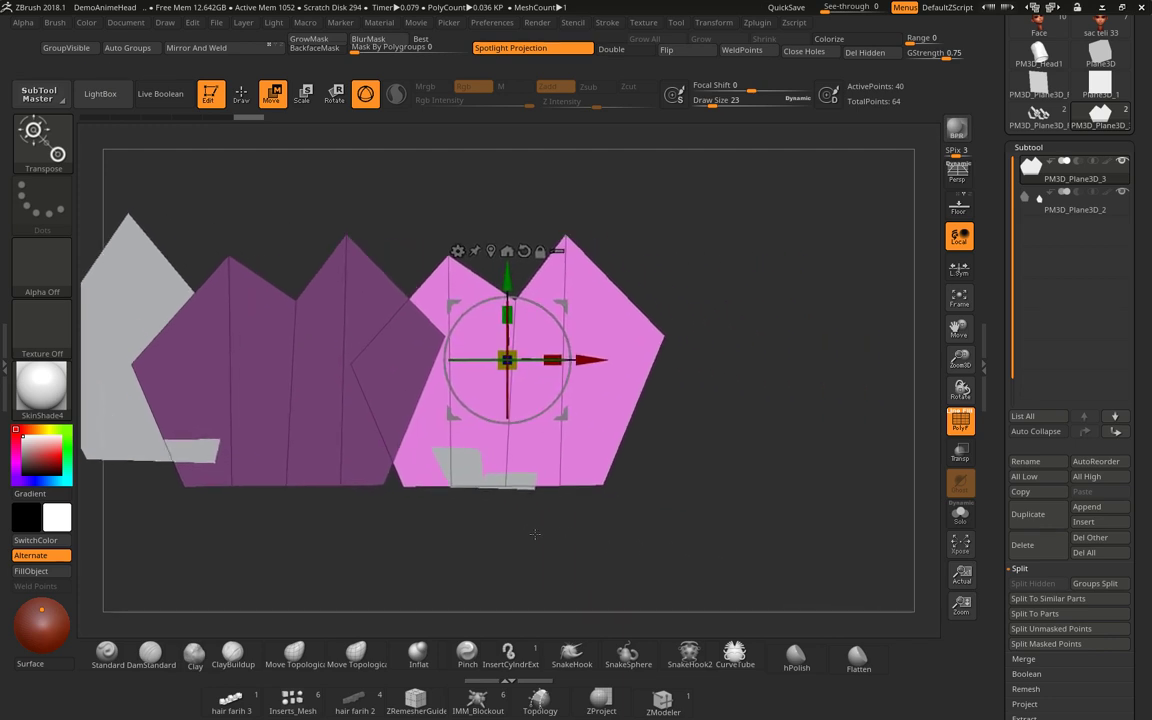
left_click(1062, 206)
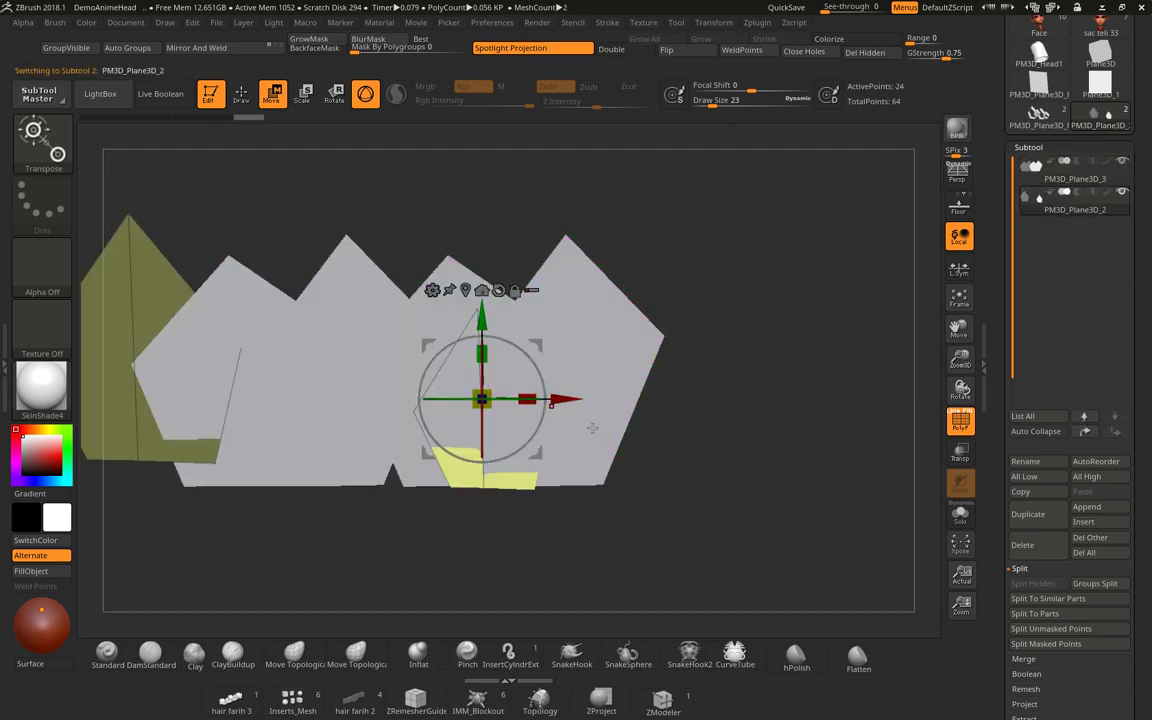
left_click_drag(550, 404, 770, 410)
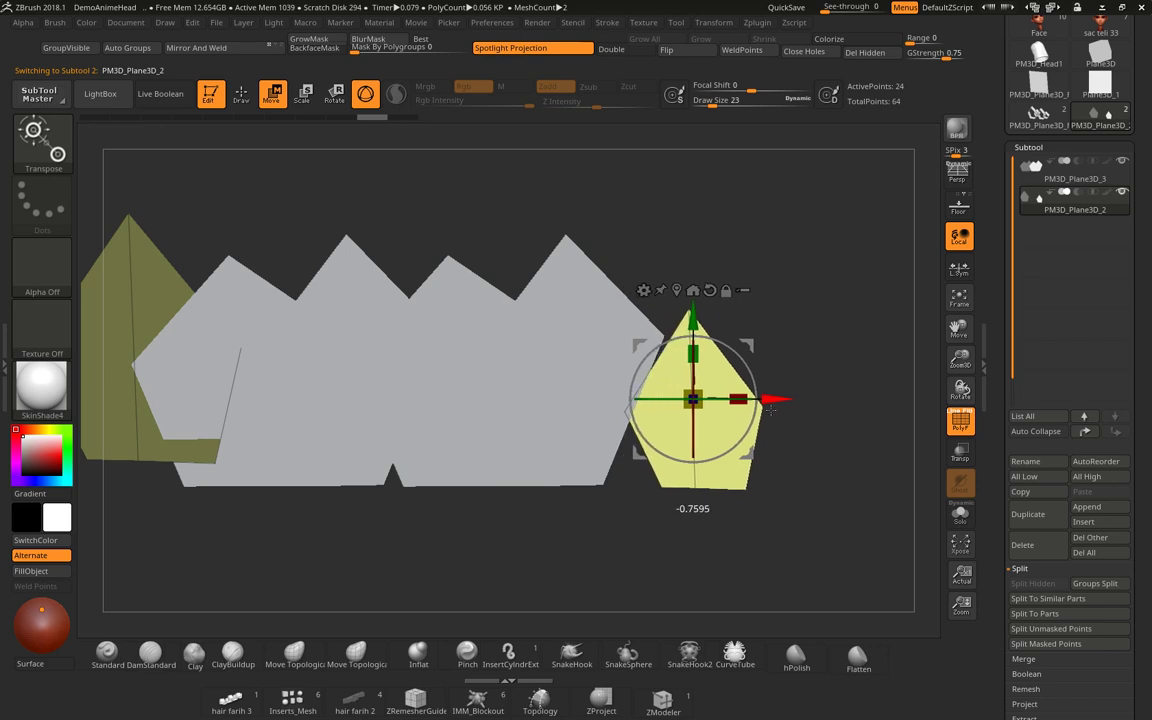
mouse_move(770, 410)
left_mouse_down()
mouse_move(734, 398)
mouse_move(727, 374)
left_mouse_up()
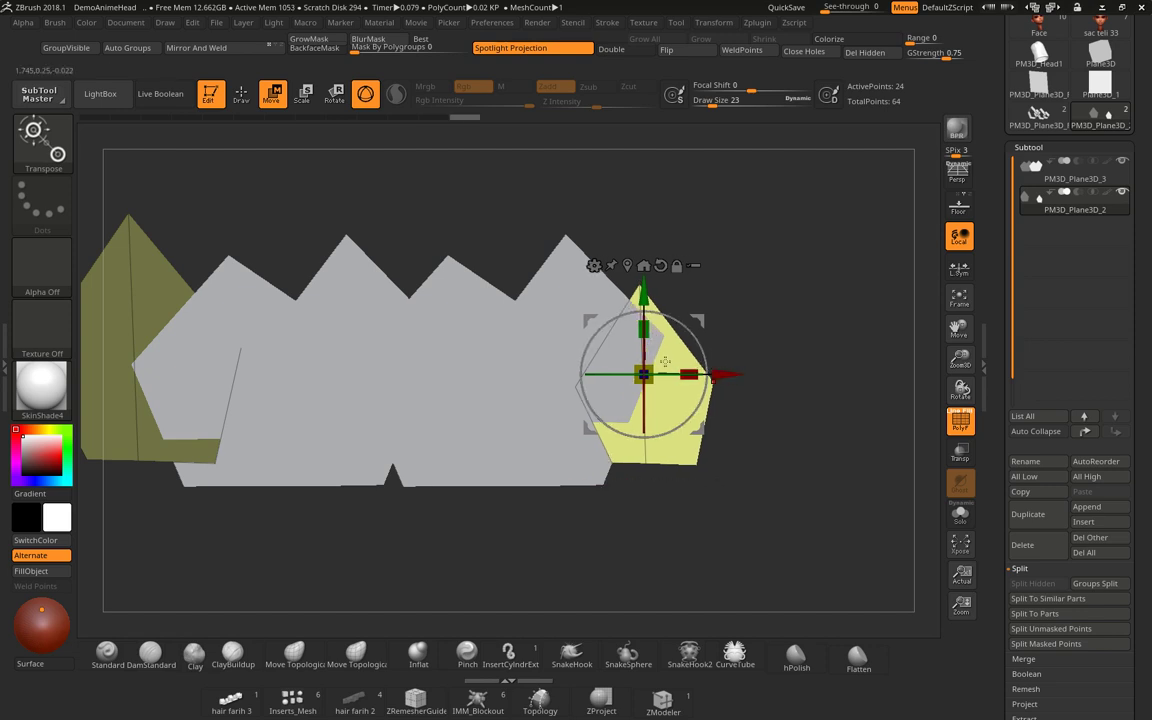
right_click_drag(664, 370, 664, 361, "ctrl")
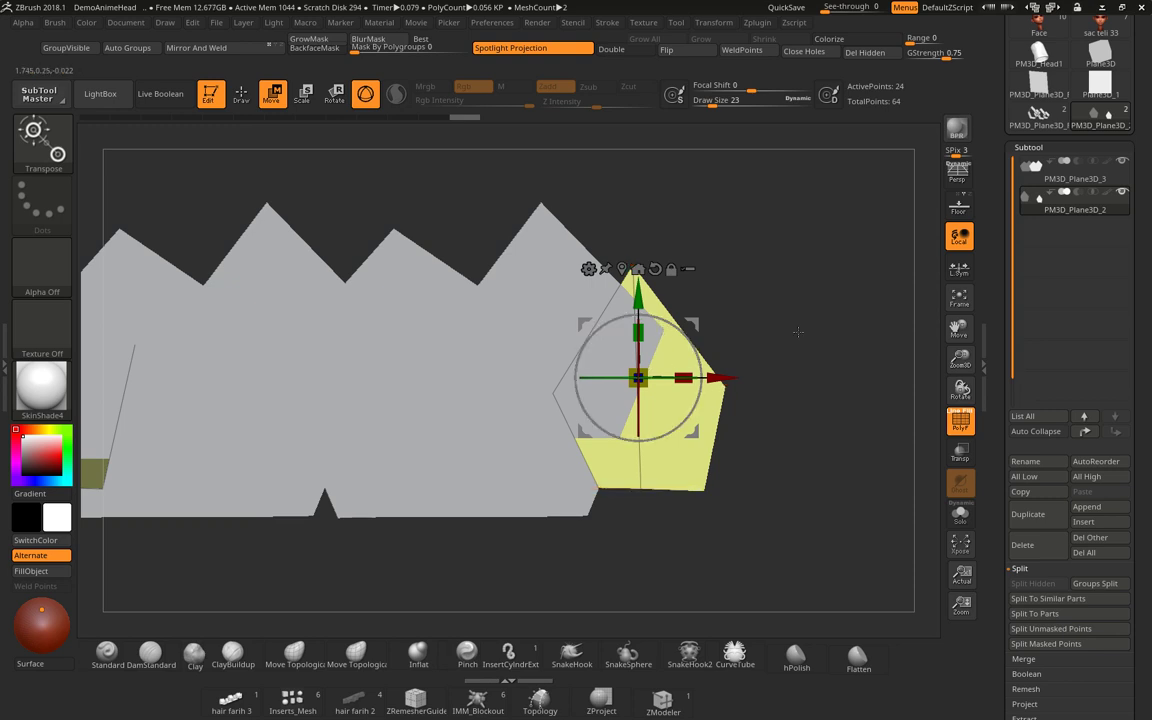
left_click_drag(760, 335, 845, 343)
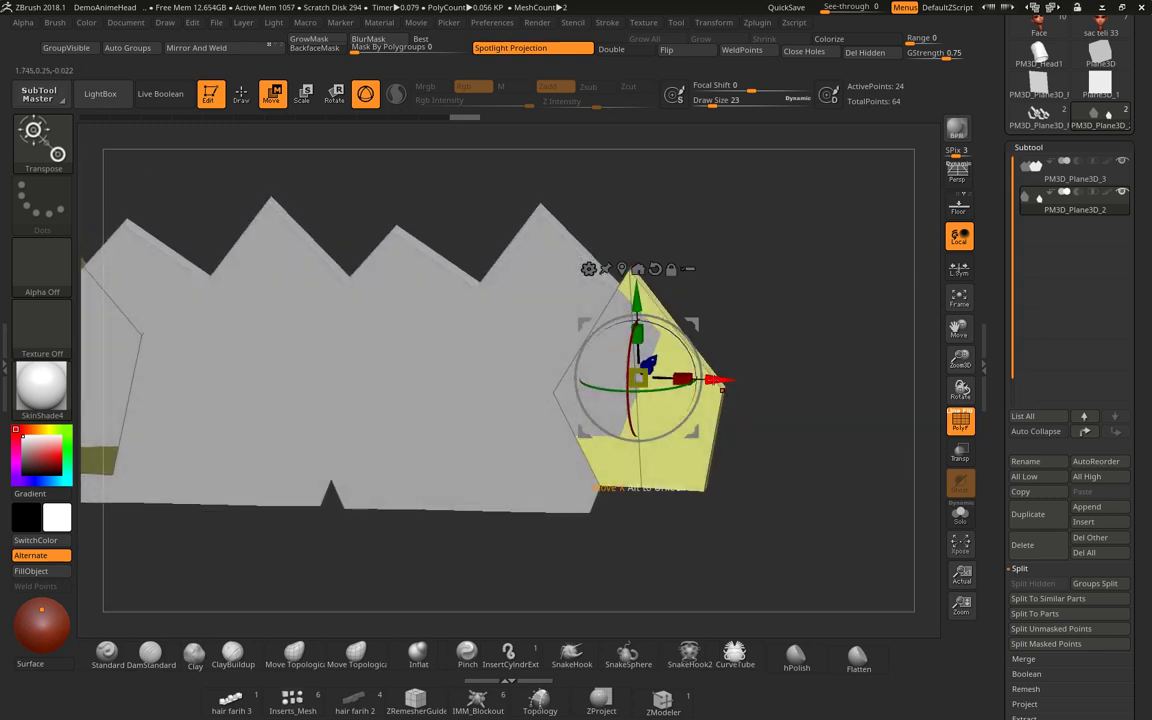
Fine-tune the yellow pentagon slightly lower and further left against the grey band's end.
left_click_drag(722, 385, 822, 385)
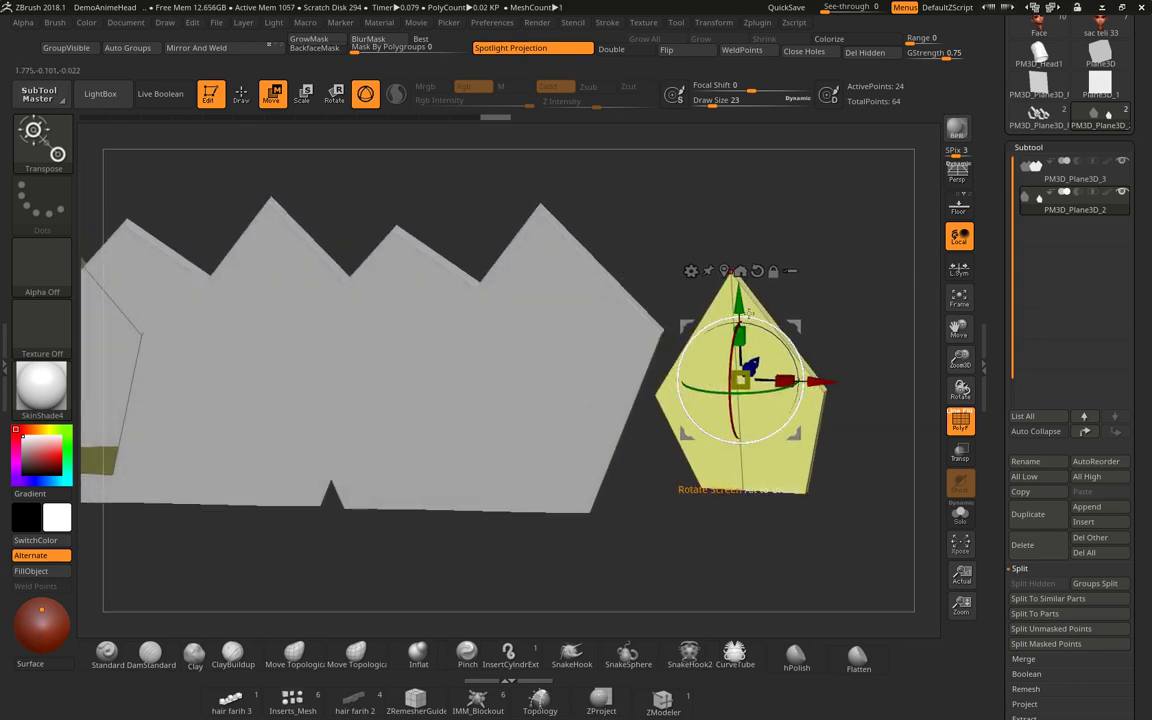
mouse_move(747, 314)
left_mouse_down()
mouse_move(755, 258)
mouse_move(769, 273)
left_mouse_up()
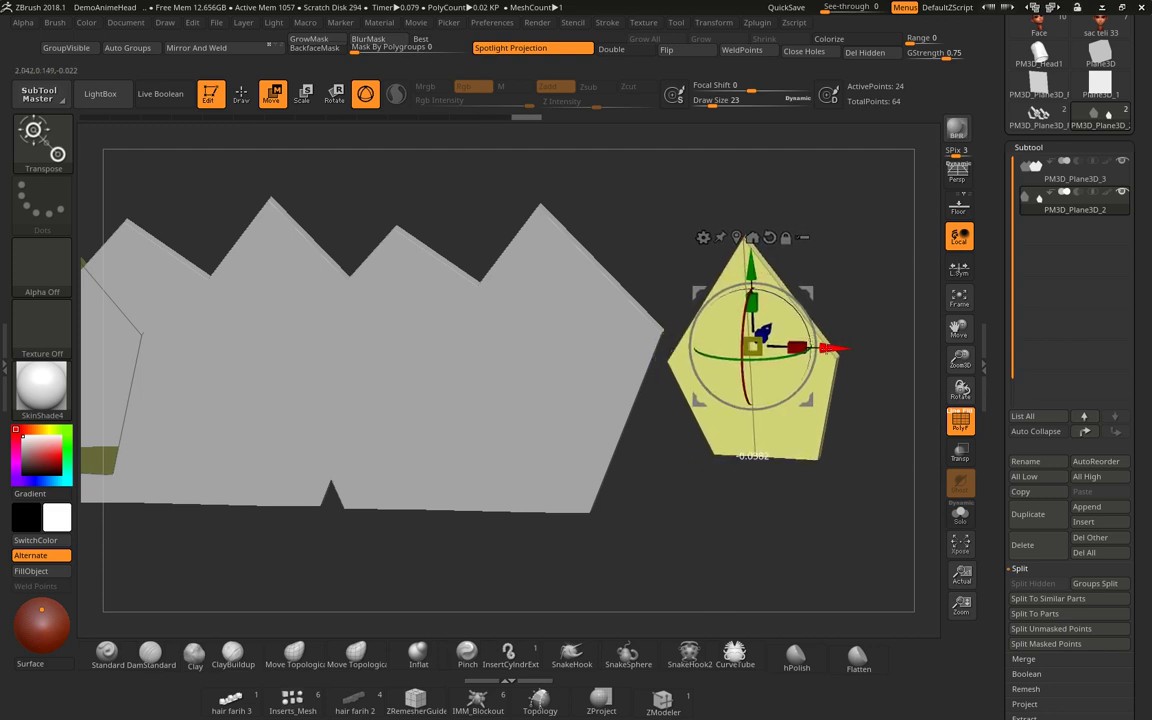
left_click_drag(762, 331, 762, 302)
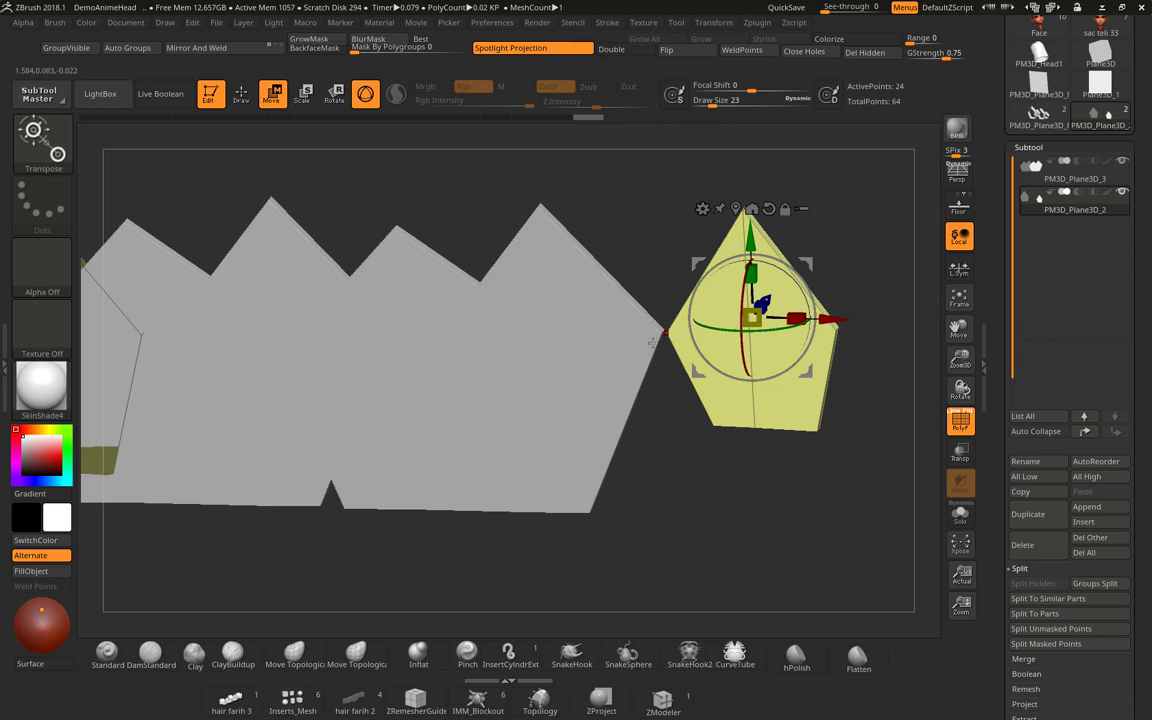
left_click_drag(742, 239, 743, 285)
left_click_drag(836, 370, 759, 377)
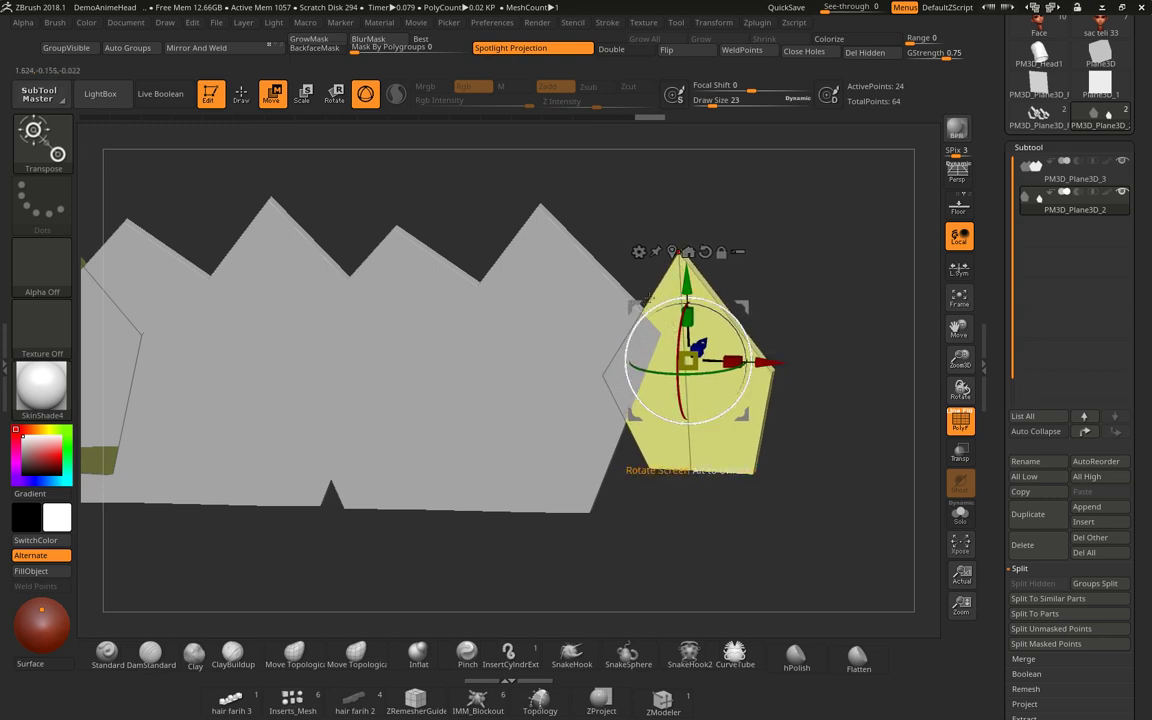
left_click_drag(794, 325, 800, 358)
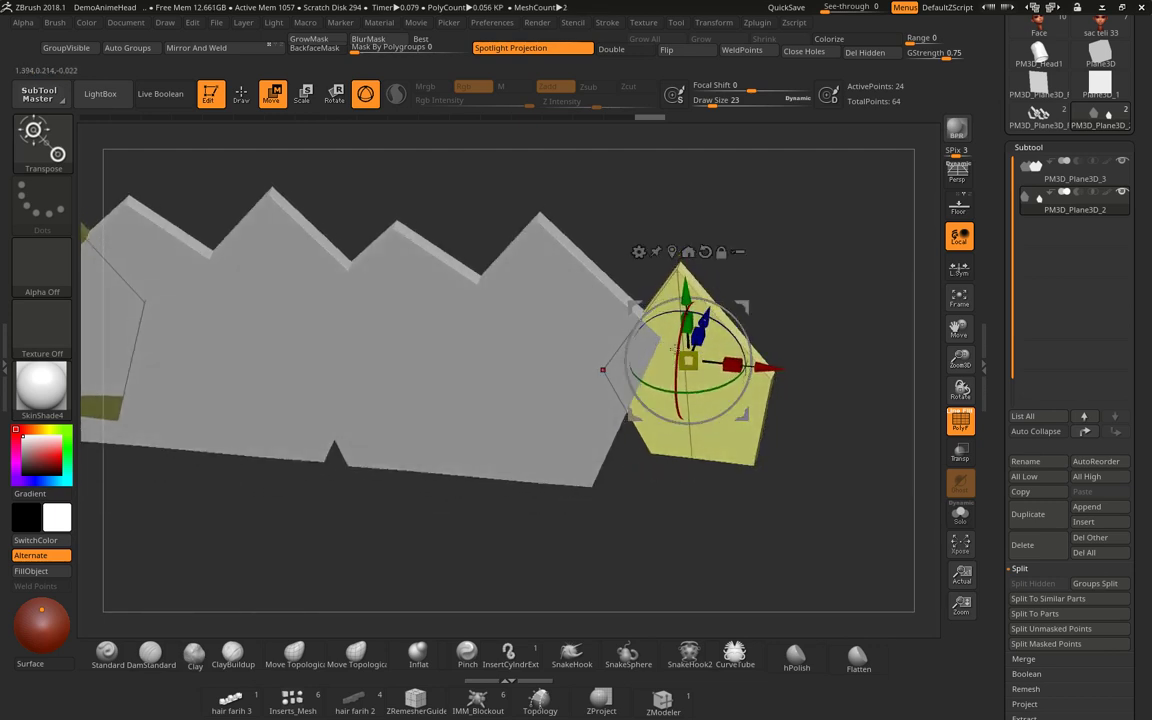
left_click_drag(777, 291, 779, 265)
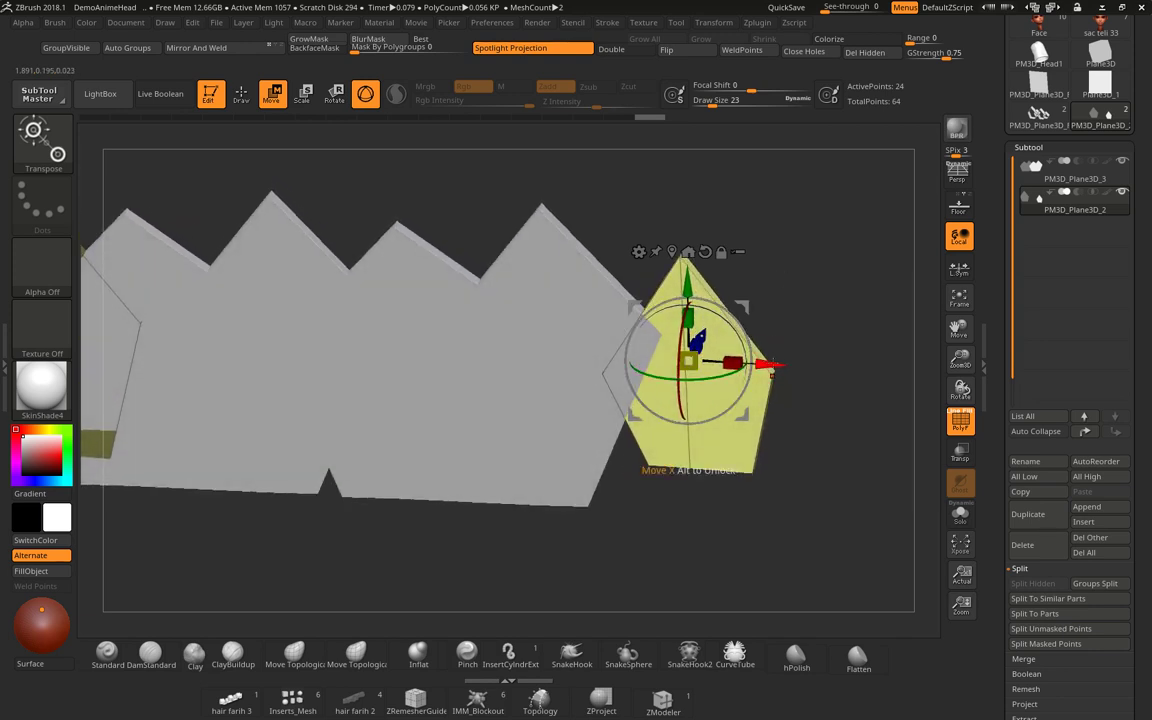
mouse_move(848, 375)
left_mouse_down()
mouse_move(818, 389)
mouse_move(797, 381)
mouse_move(816, 342)
left_mouse_up()
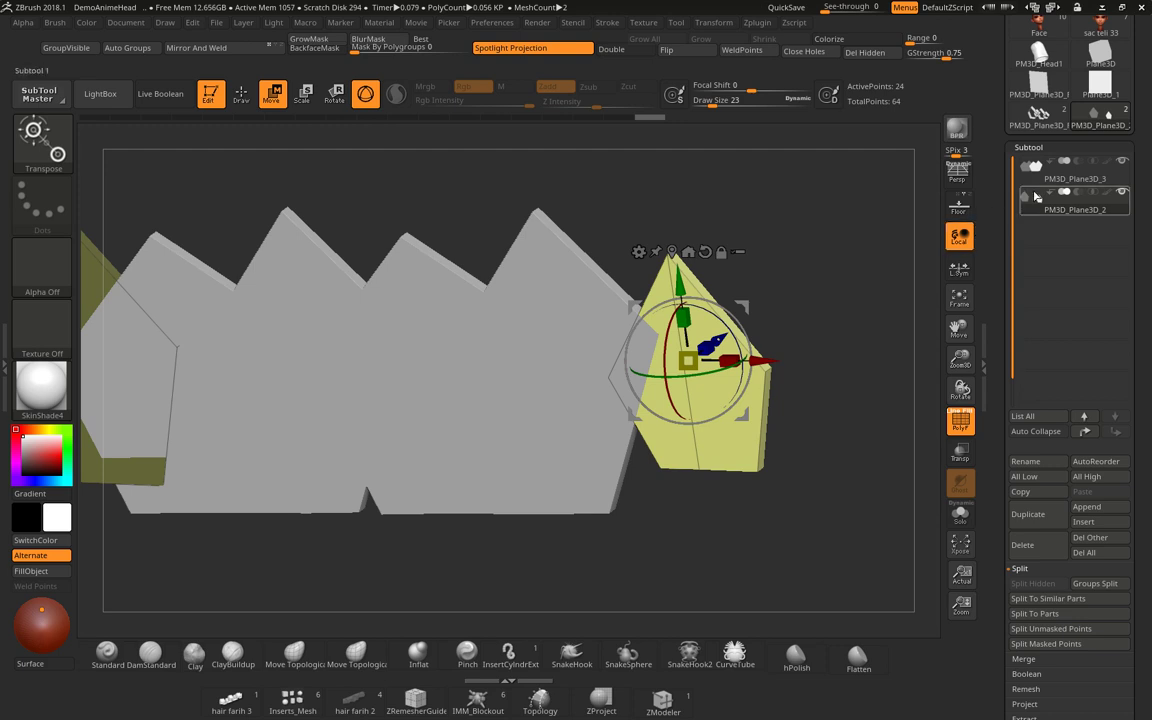
Select PM3D_Plane3D_3 and nudge it -0.028 along X to line up with the yellow pieces.
left_click(531, 412, "alt")
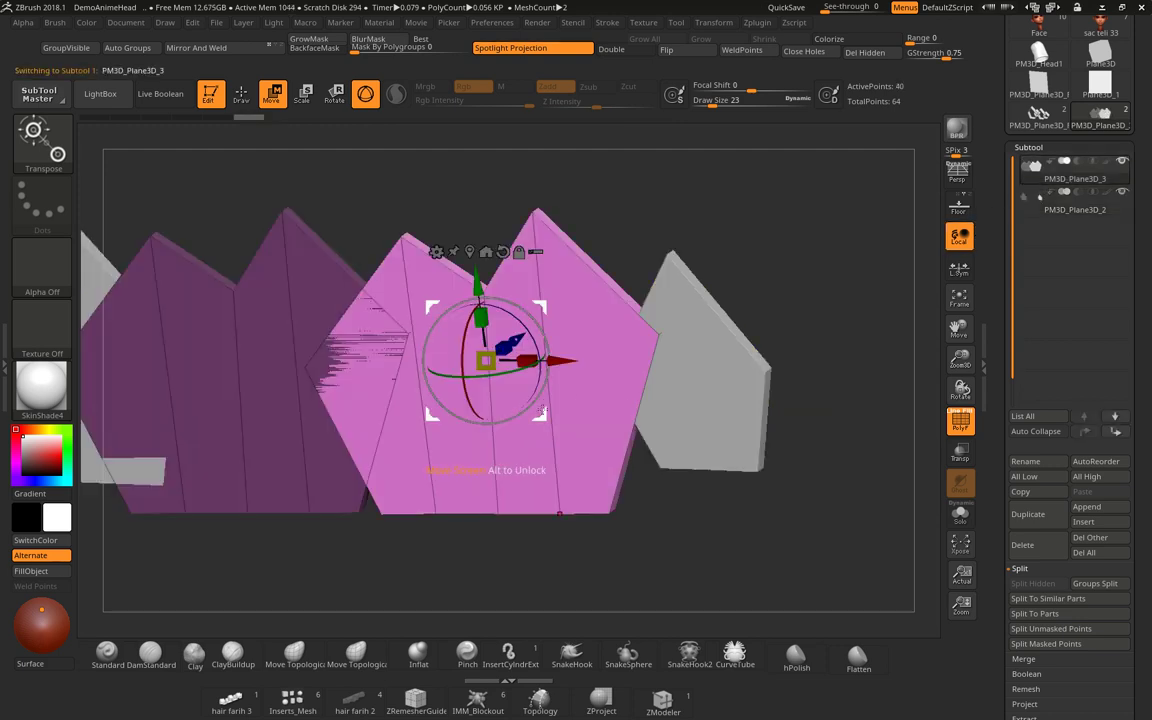
left_click_drag(563, 361, 569, 366)
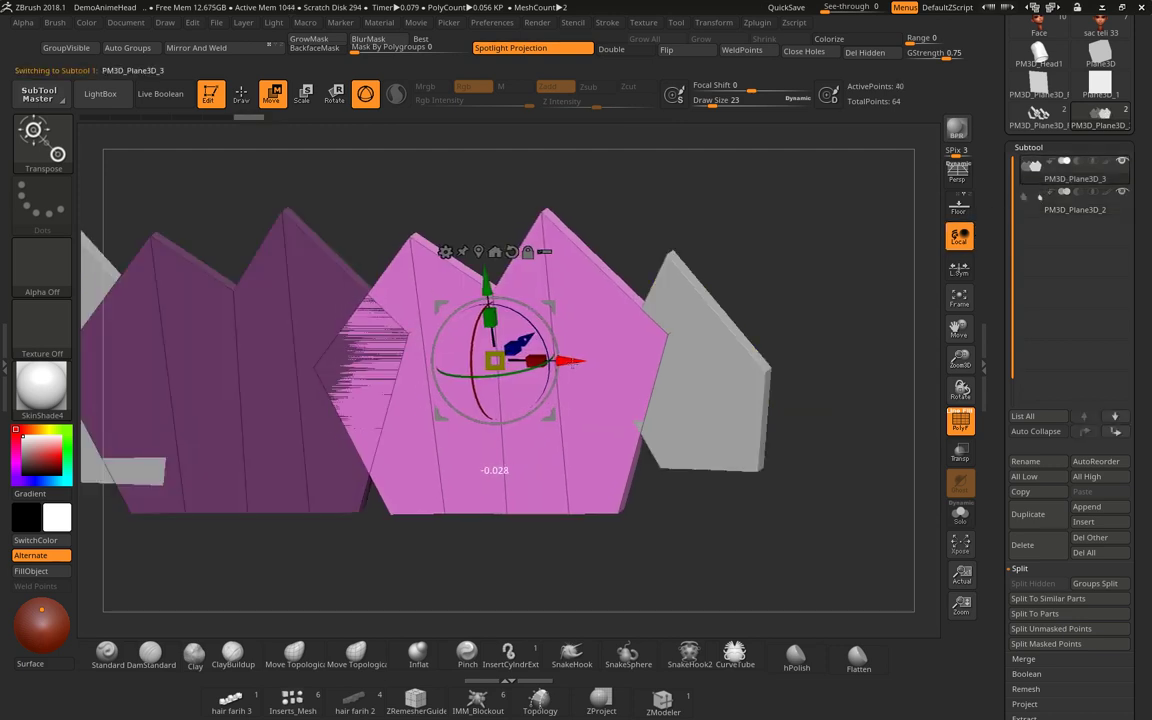
mouse_move(760, 305)
left_mouse_down()
mouse_move(788, 300)
mouse_move(792, 314)
mouse_move(1118, 206)
left_mouse_up()
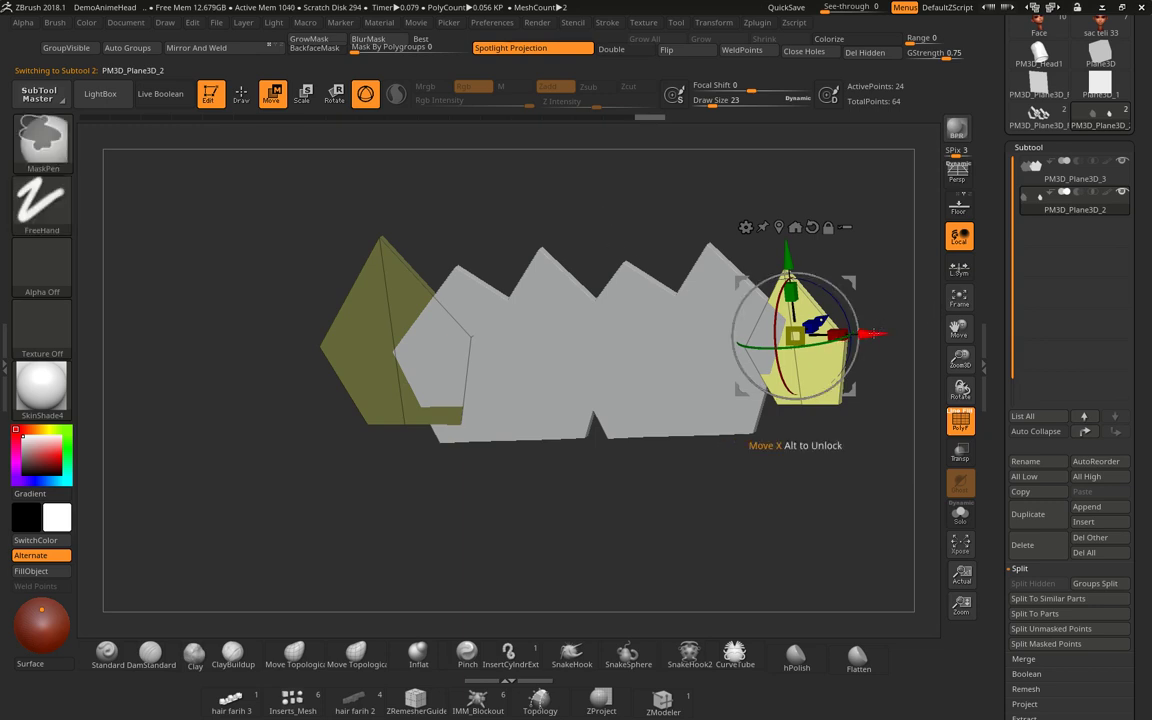
Duplicate the yellow pentagon, move the copy up and left, squash it along Y and lower it onto the band.
left_click_drag(873, 333, 688, 336, "ctrl")
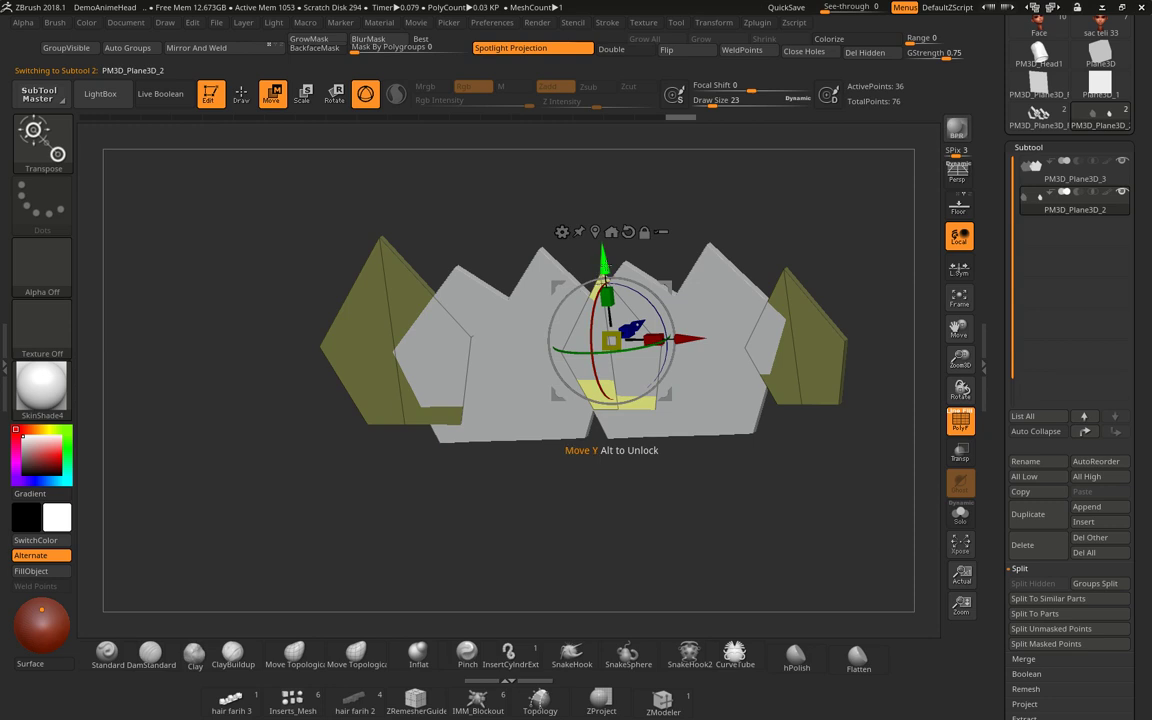
mouse_move(601, 277)
left_mouse_down()
mouse_move(594, 130)
mouse_move(593, 152)
left_mouse_up()
left_click_drag(677, 237, 605, 257)
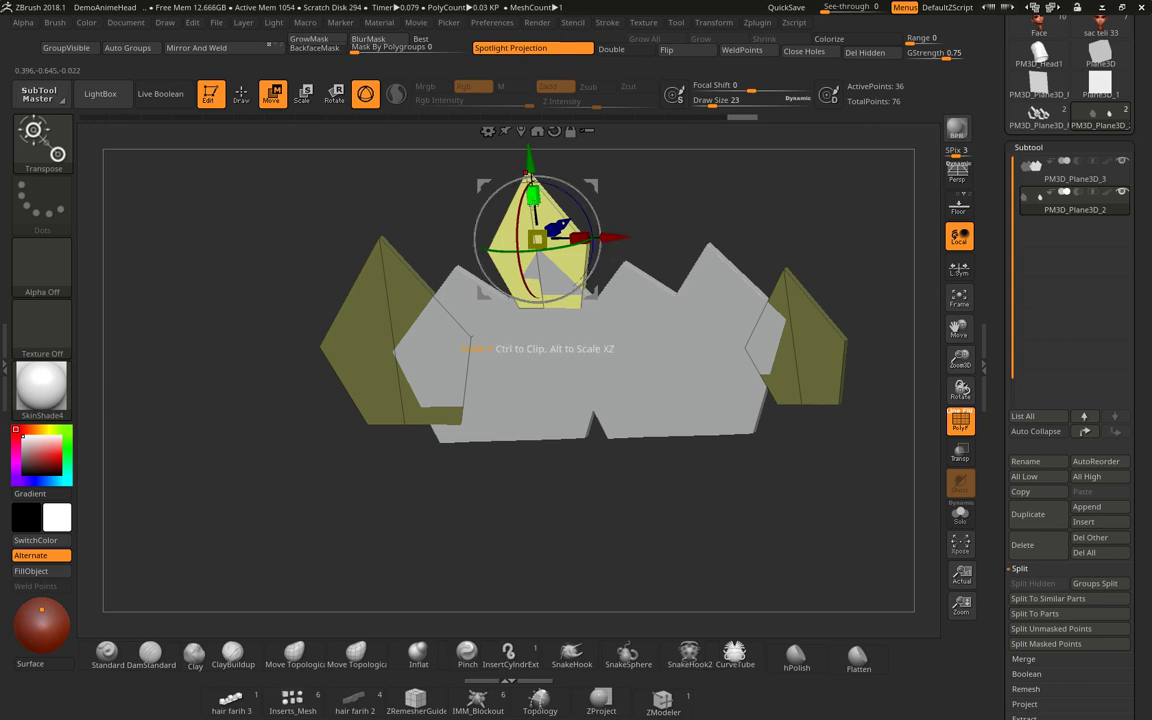
mouse_move(533, 195)
left_mouse_down()
mouse_move(533, 210)
mouse_move(533, 195)
left_mouse_up()
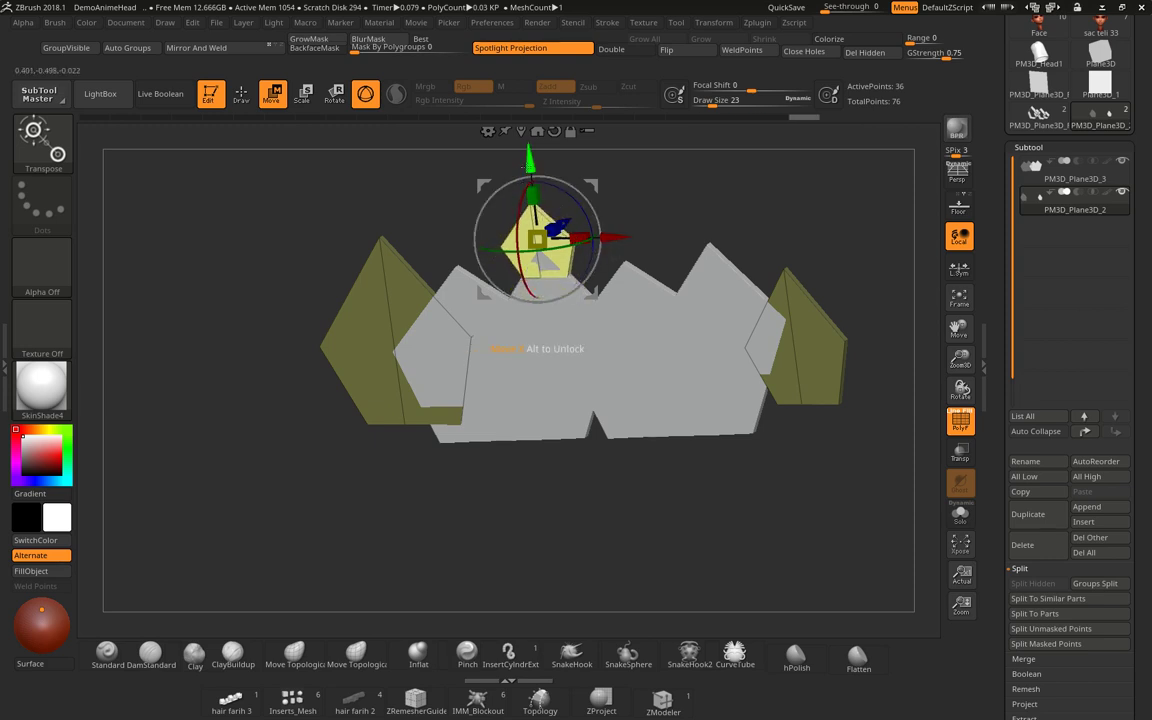
left_click_drag(537, 240, 538, 255)
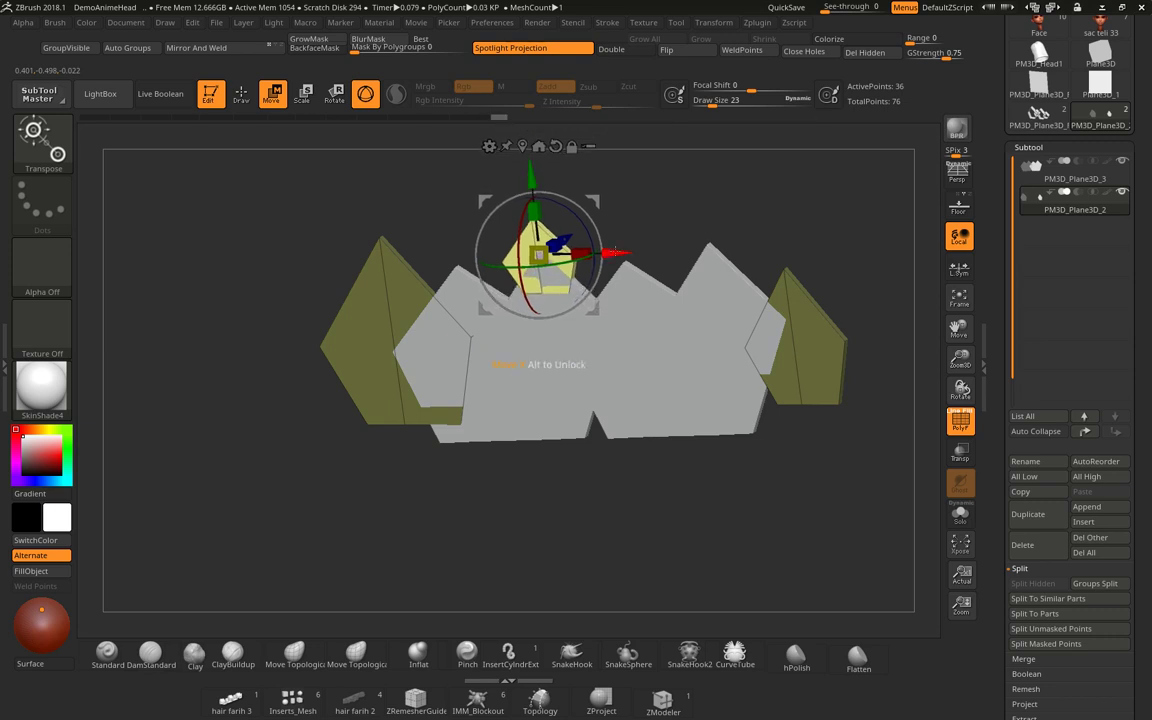
mouse_move(660, 240)
left_mouse_down()
mouse_move(681, 238)
mouse_move(696, 218)
left_mouse_up()
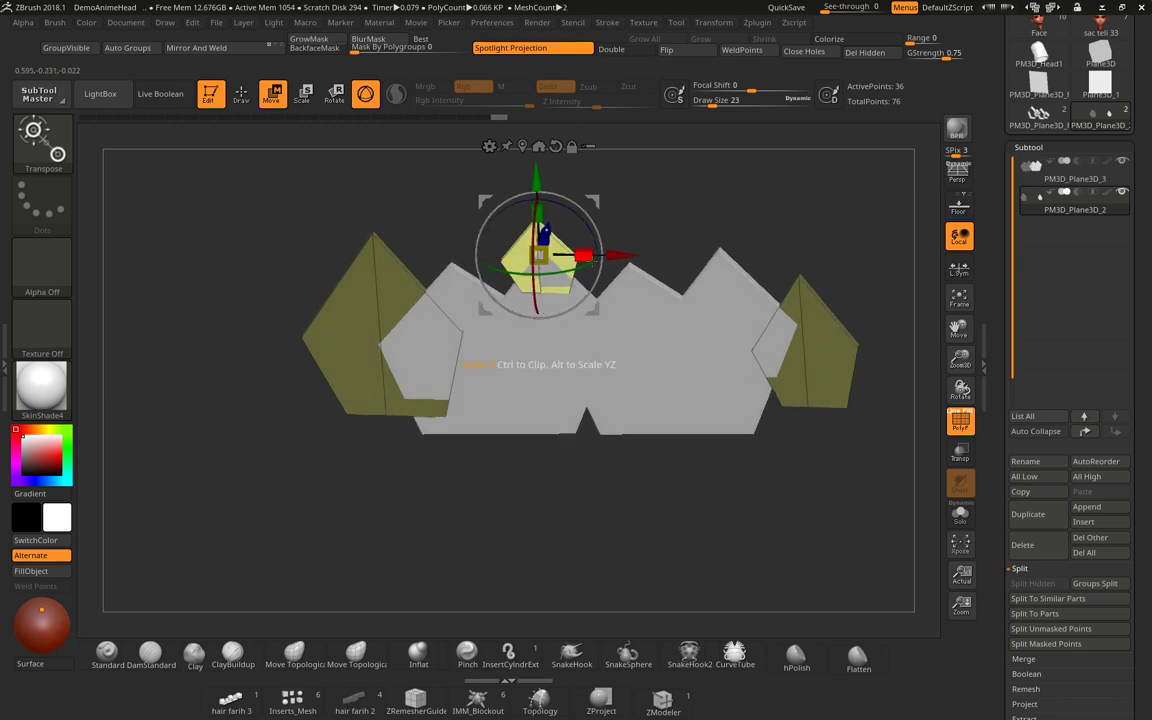
left_click_drag(584, 285, 632, 243)
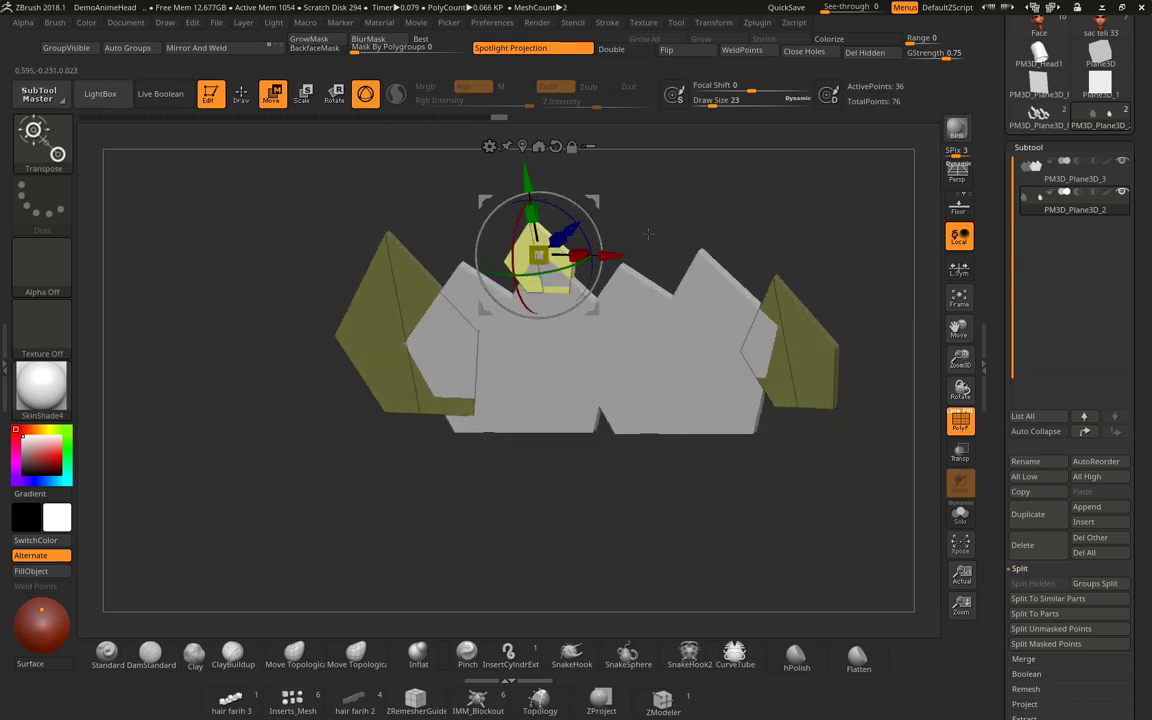
left_click_drag(705, 280, 735, 328)
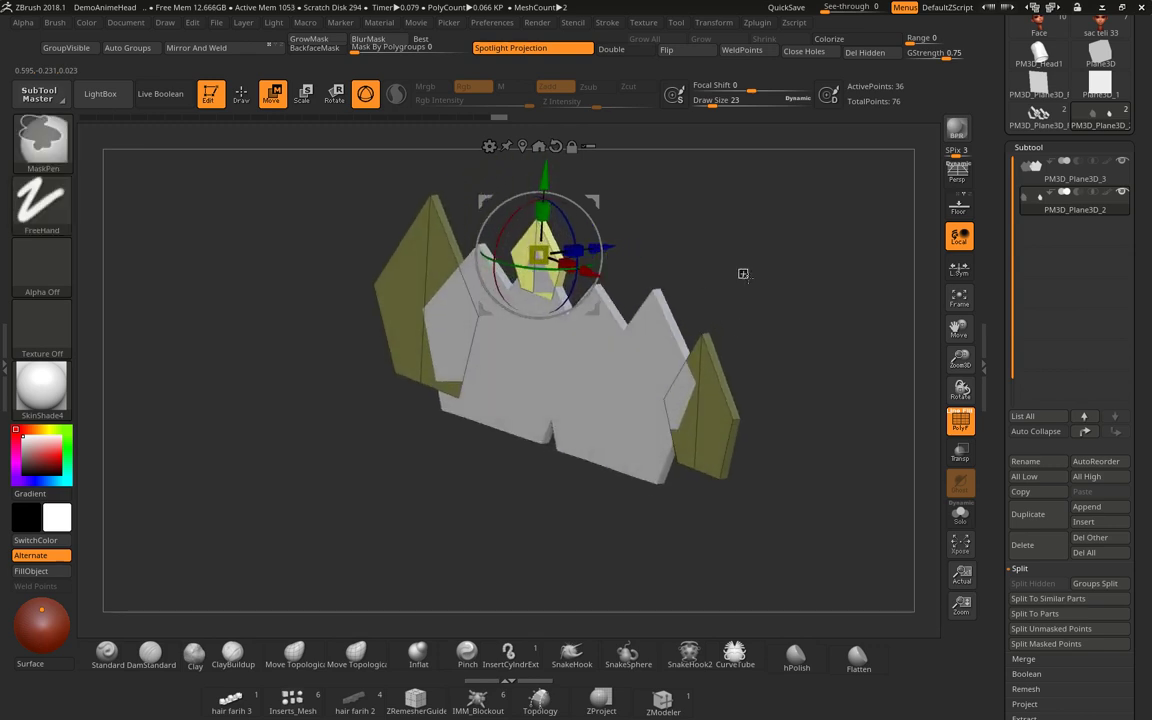
left_click_drag(740, 273, 752, 307)
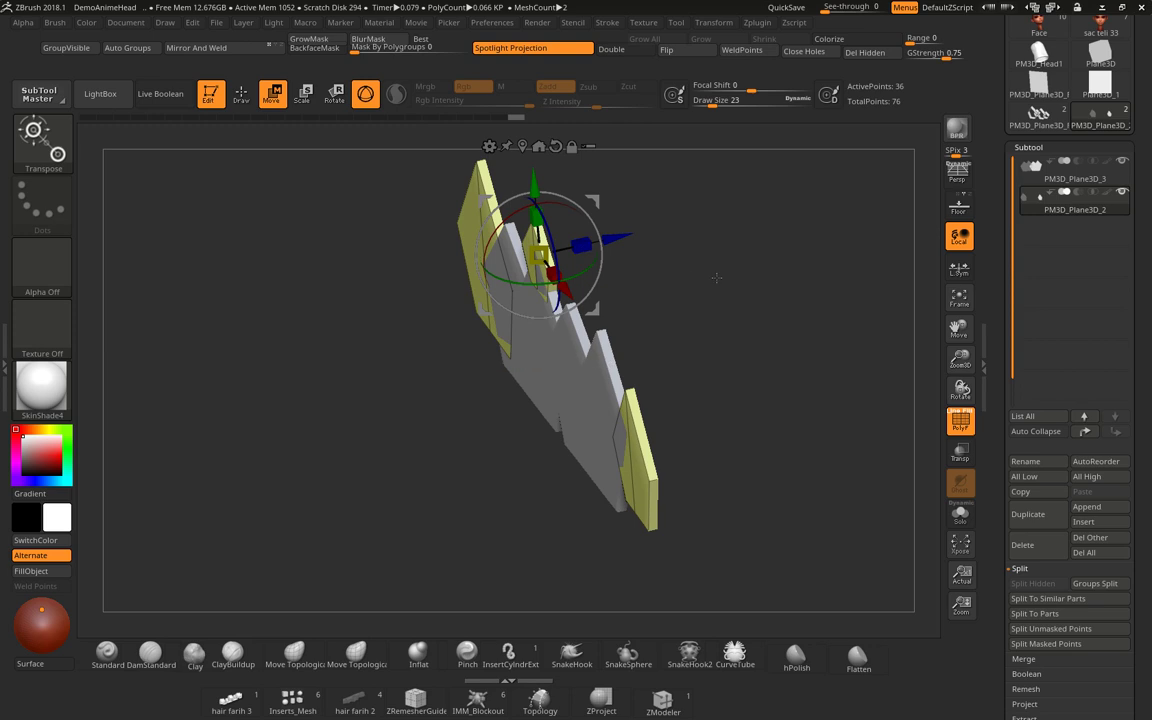
Apply Mirror And Weld from Geometry > Modify Topology to the yellow pieces, undoing once and reapplying it.
left_click_drag(503, 283, 471, 265)
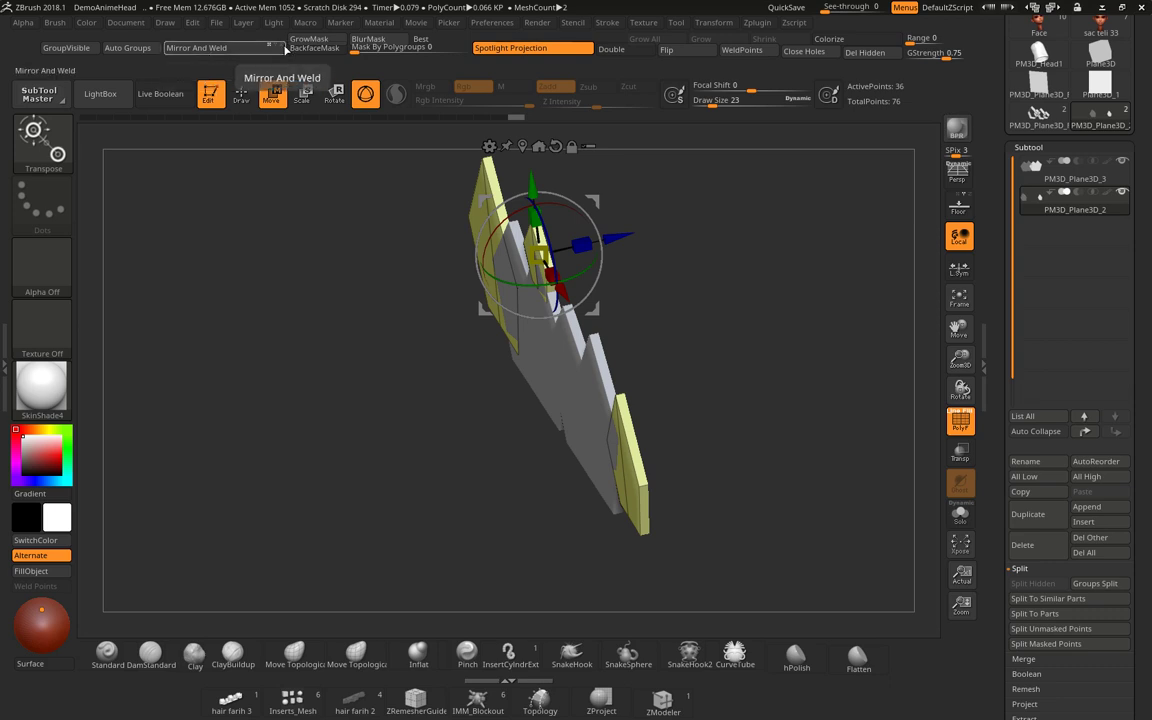
scroll(1130, 327, "down", 5)
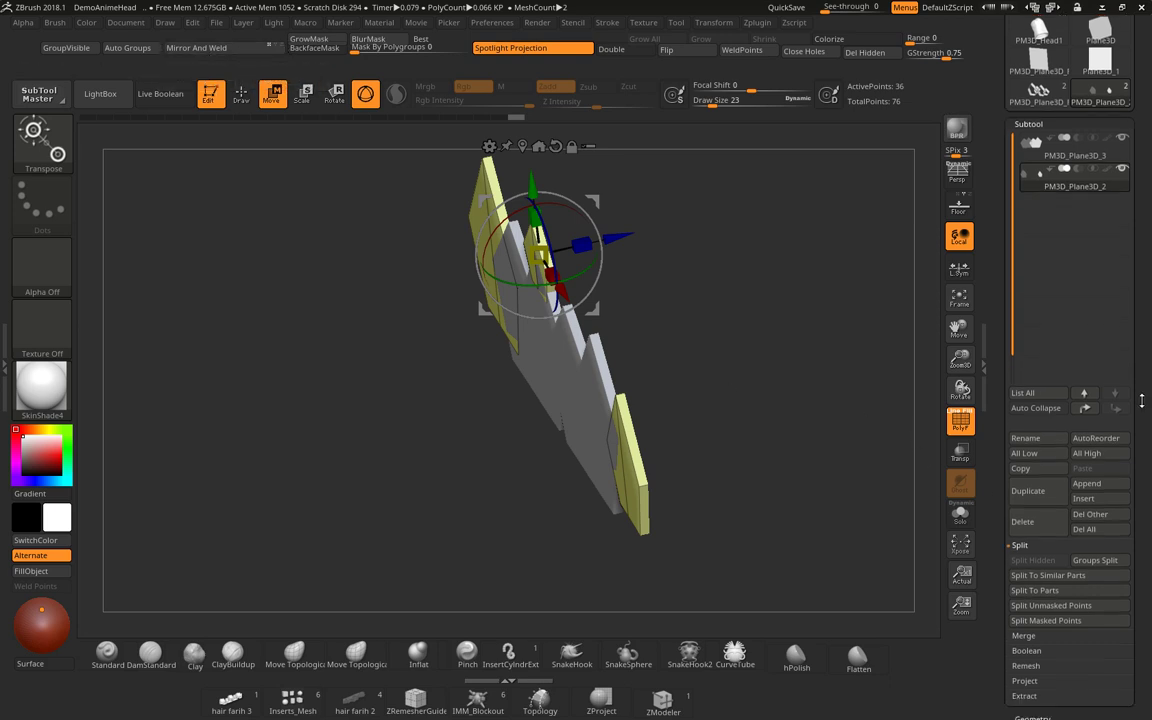
left_click(1032, 472)
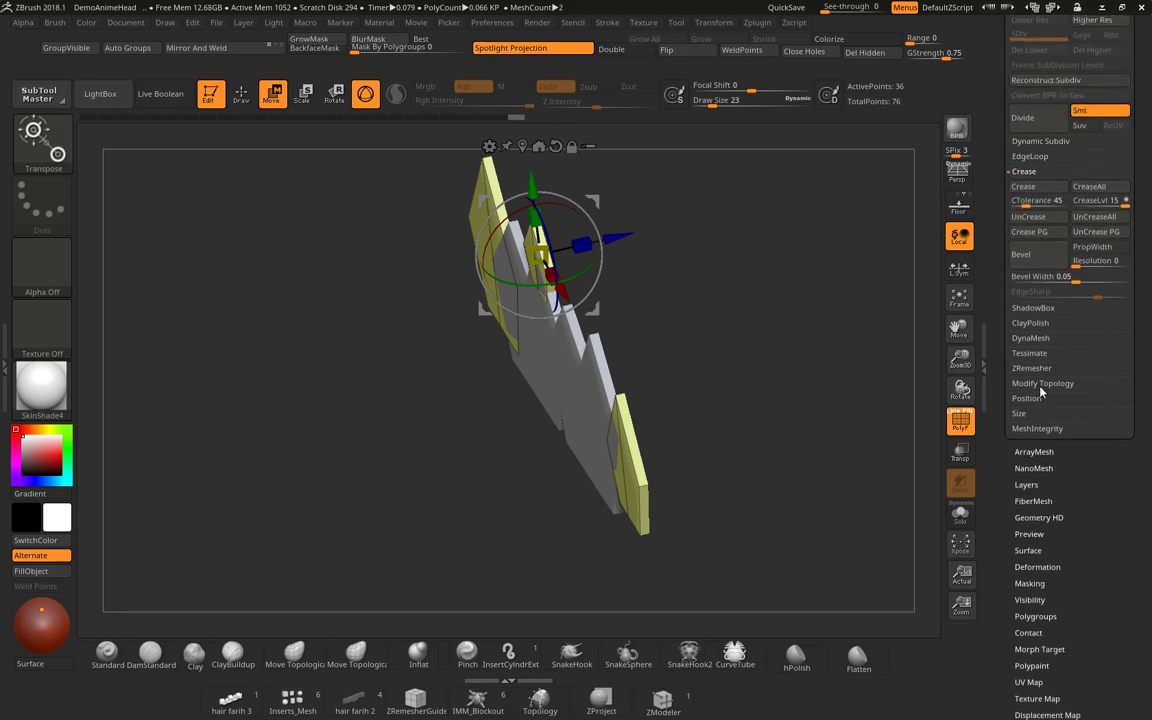
left_click(1040, 386)
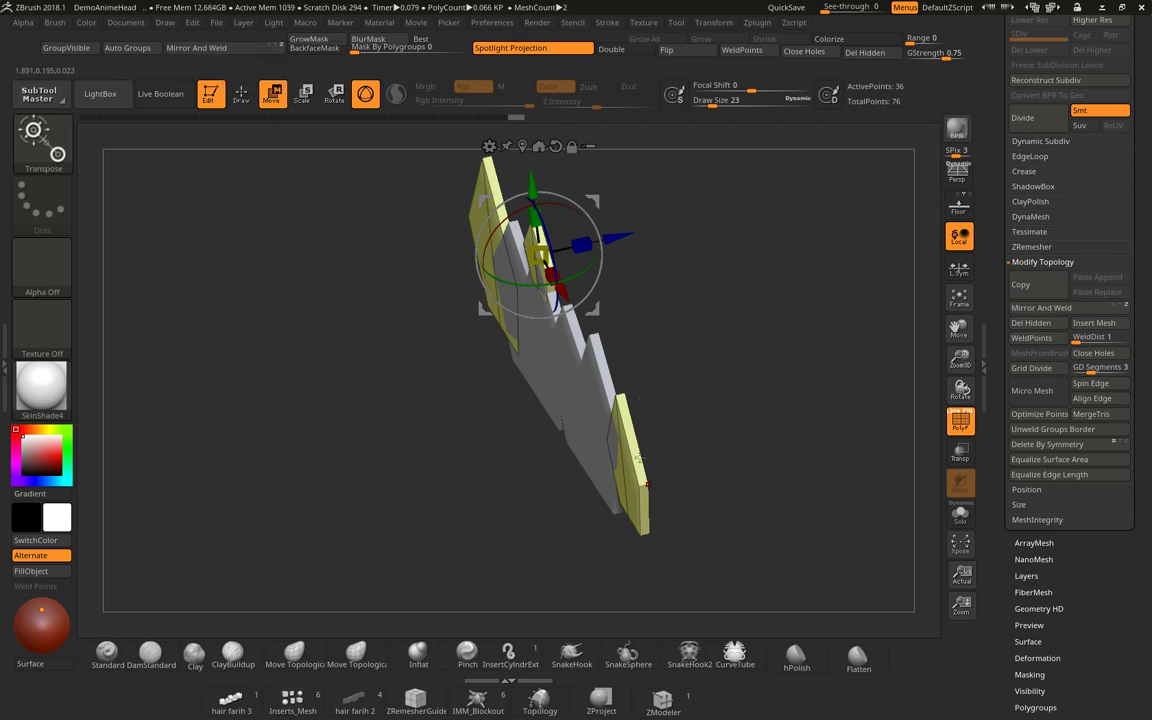
left_click(208, 48)
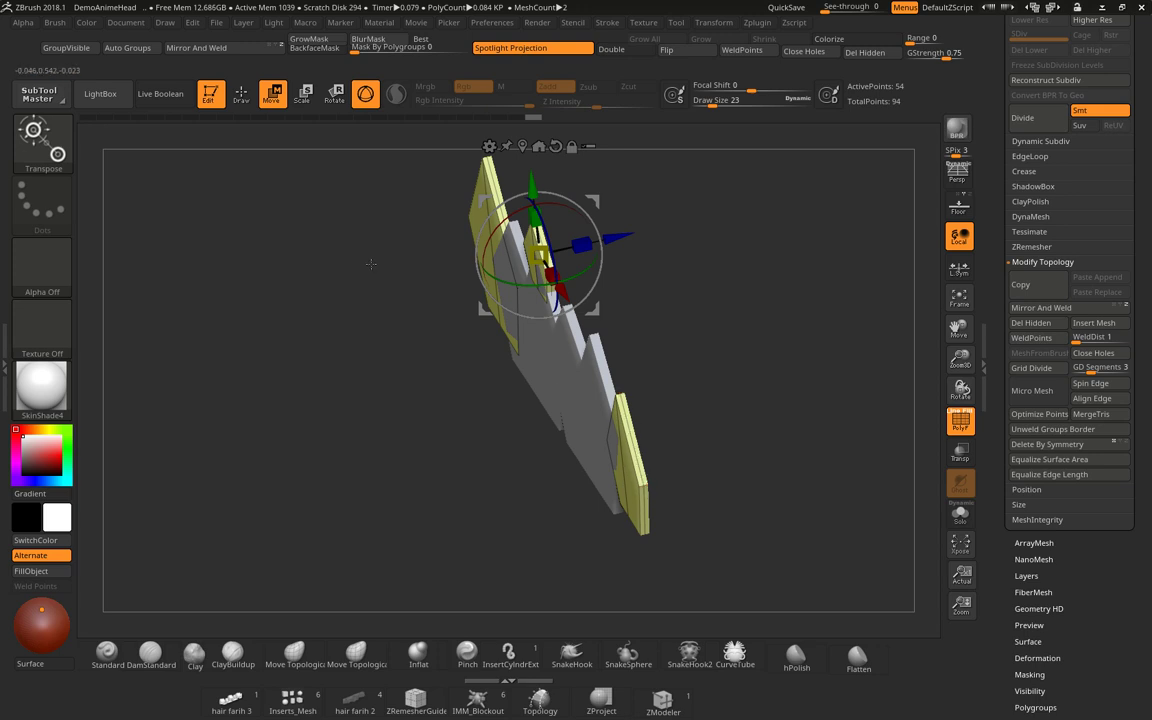
key("ctrl+z")
right_click_drag(371, 264, 644, 480, "ctrl")
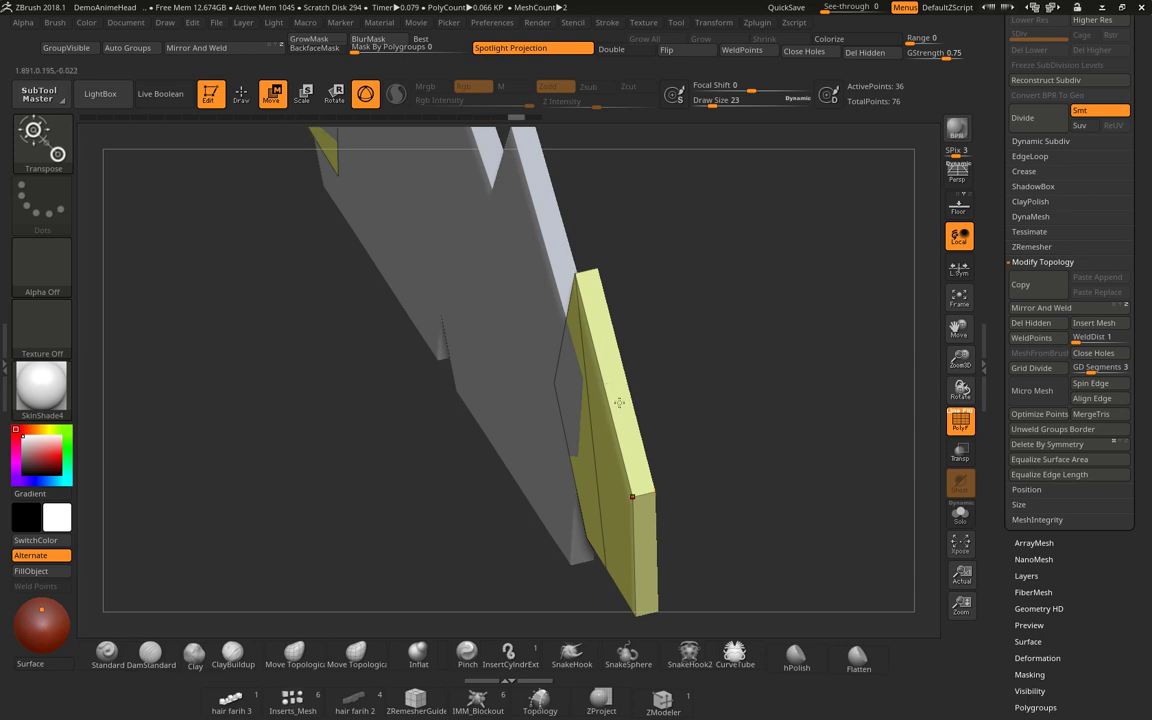
left_click(208, 51)
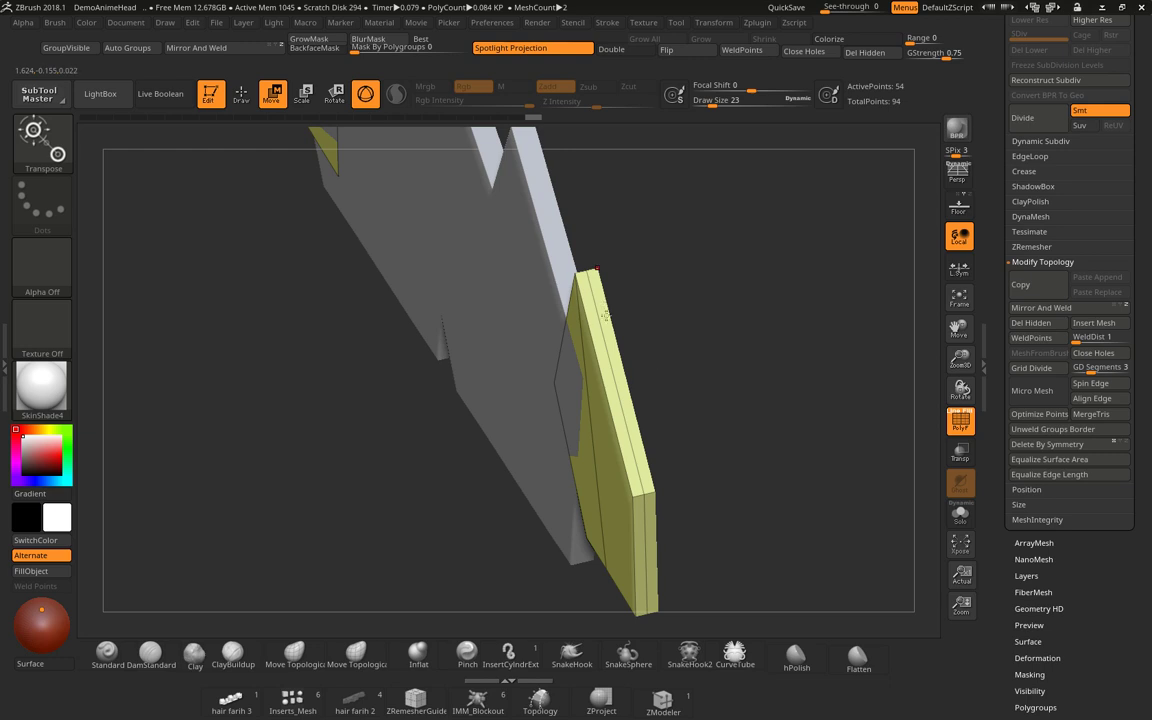
left_click_drag(1140, 182, 1150, 265)
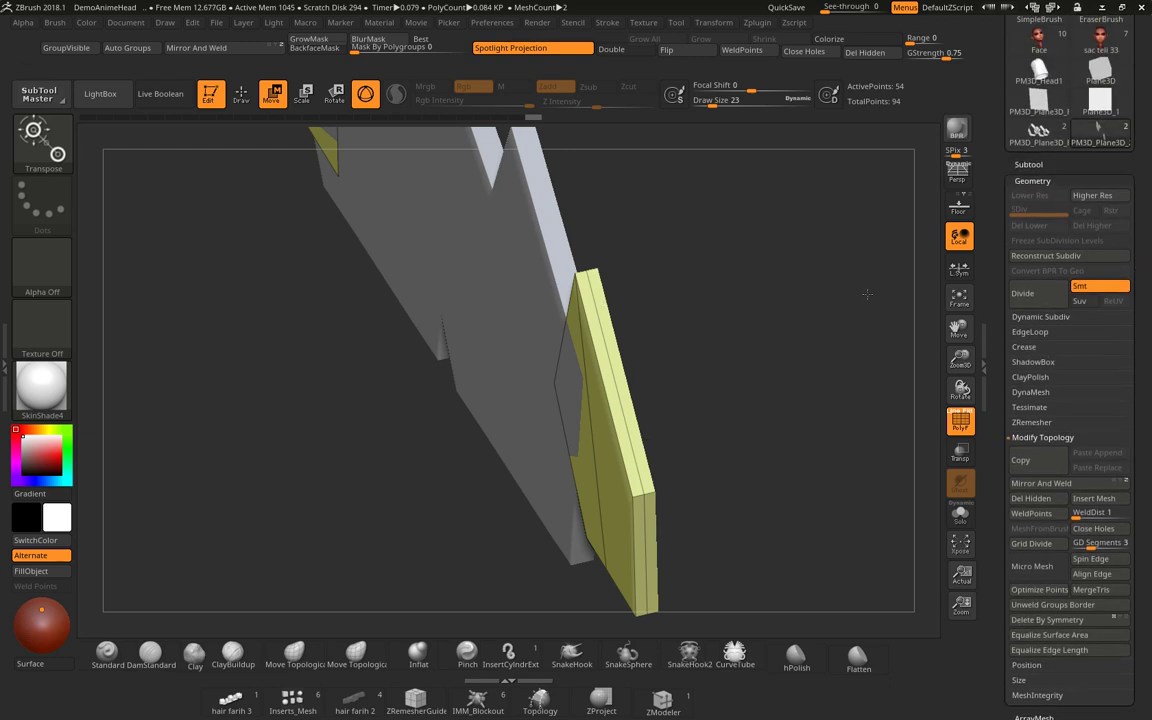
Switch to the PM3D_Plane3D_3 band subtool, Mirror And Weld it, and compare undo states.
key("Up")
left_click_drag(832, 312, 296, 150)
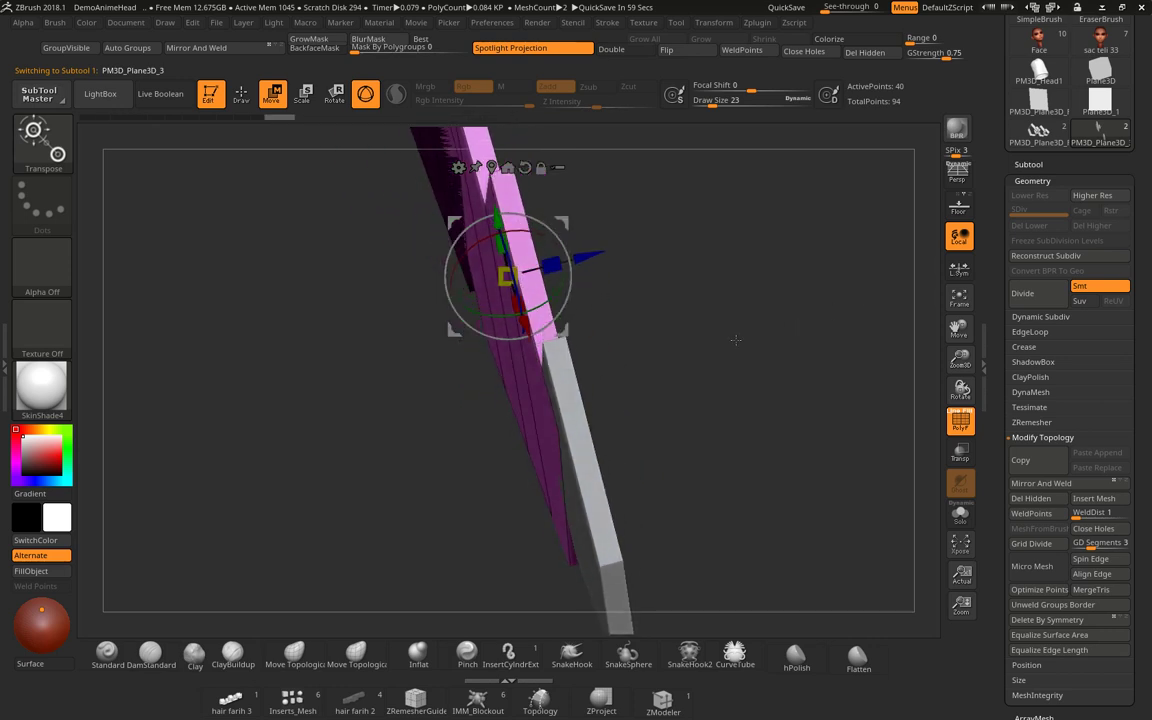
left_click(271, 48)
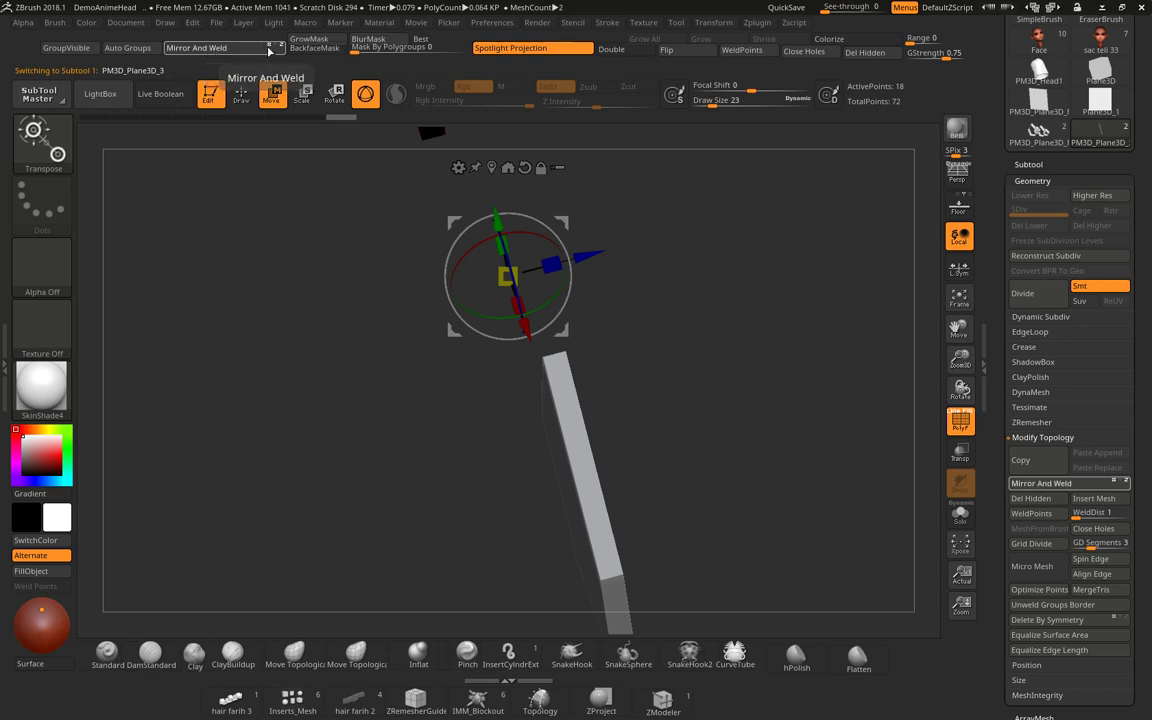
key("ctrl+z")
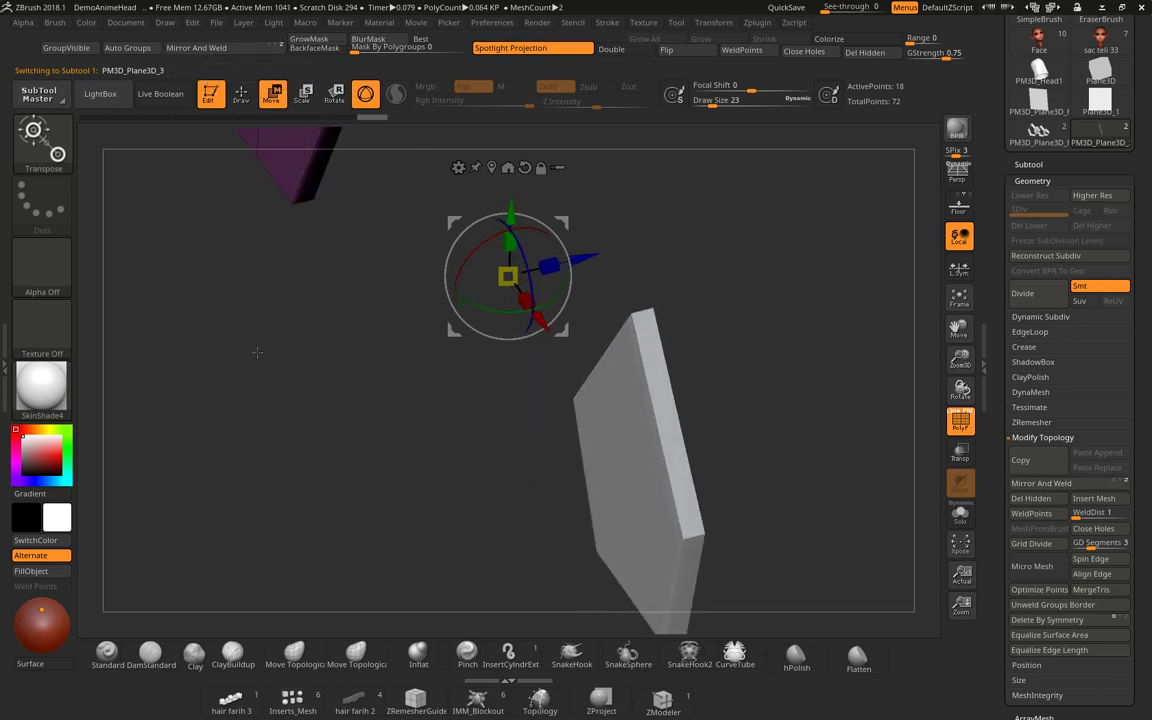
key("ctrl+shift+z")
key("ctrl+z")
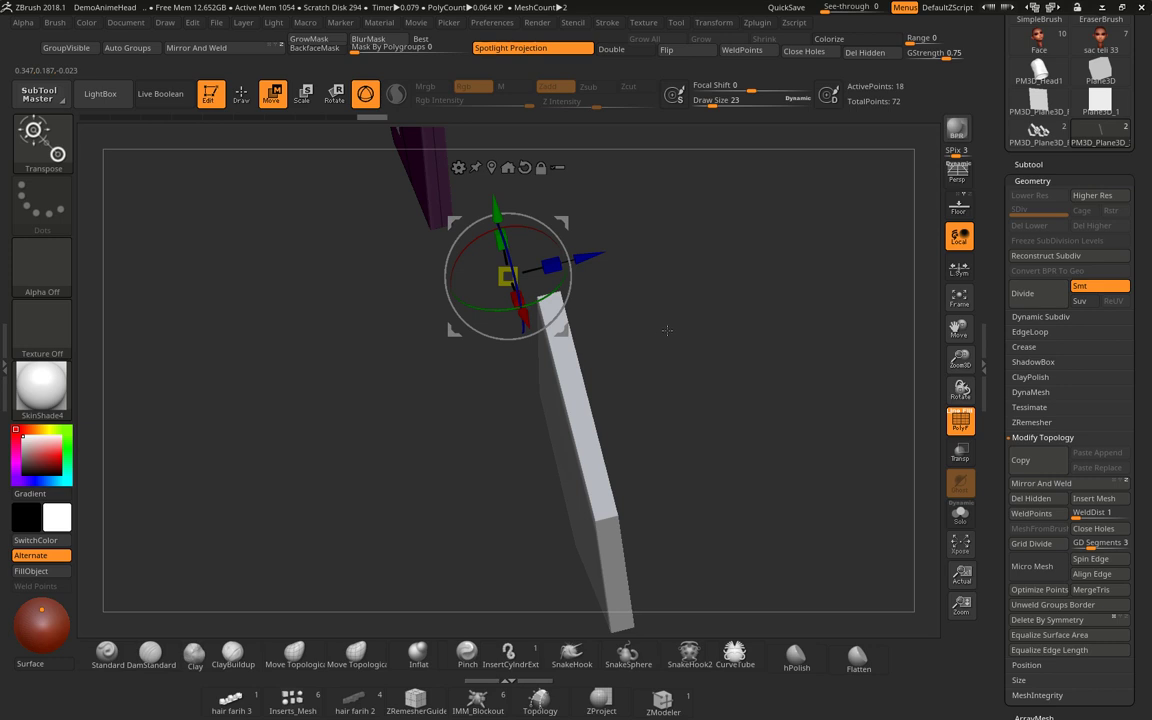
Undo back to the original band, reapply Mirror And Weld, and show the subtool list.
key("ctrl+z")
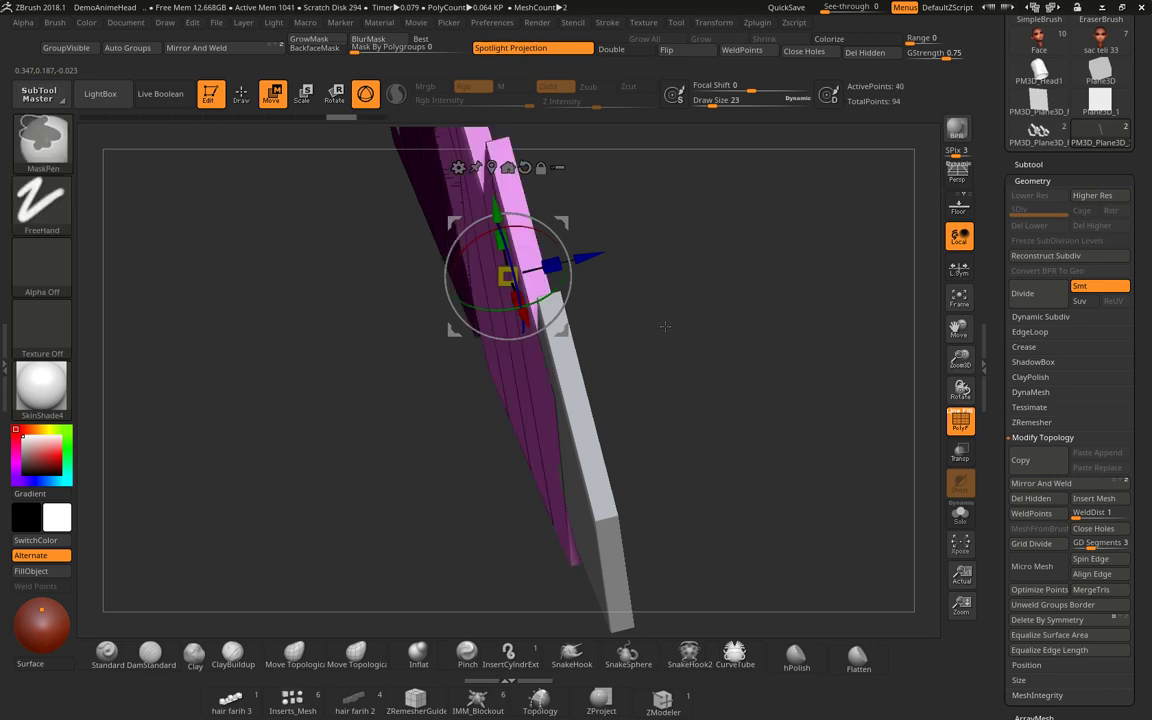
key("ctrl+z")
key("ctrl+z")
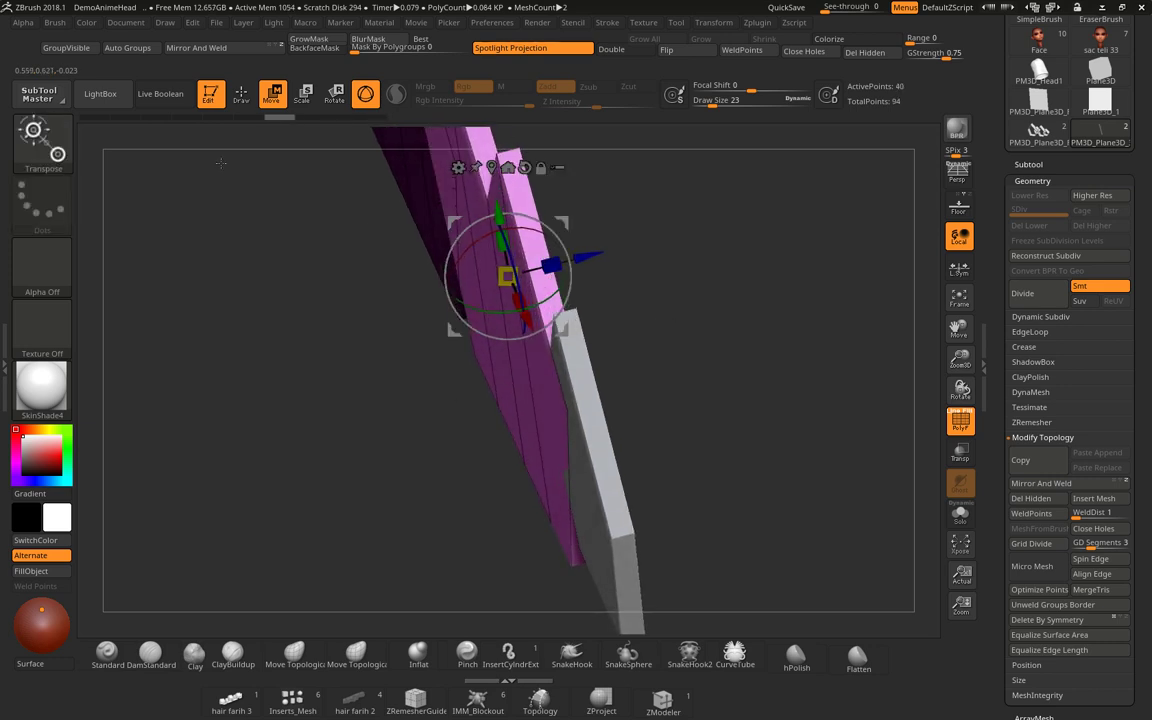
left_click(195, 48)
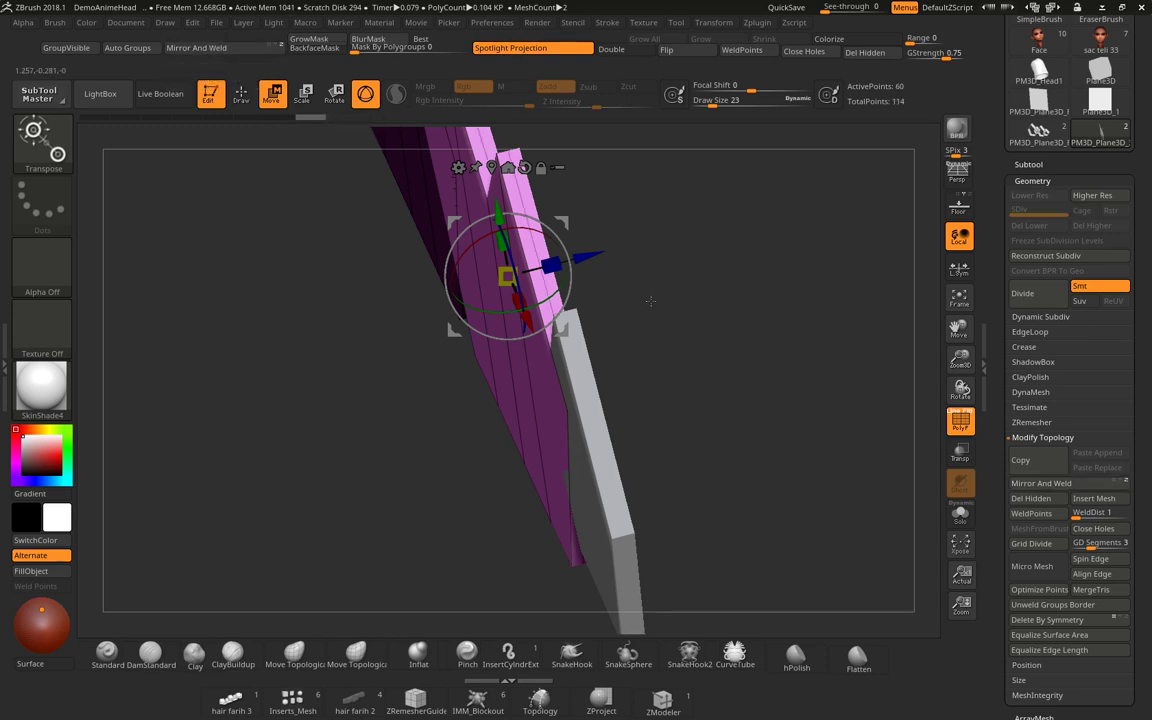
left_click_drag(650, 300, 690, 406, "alt")
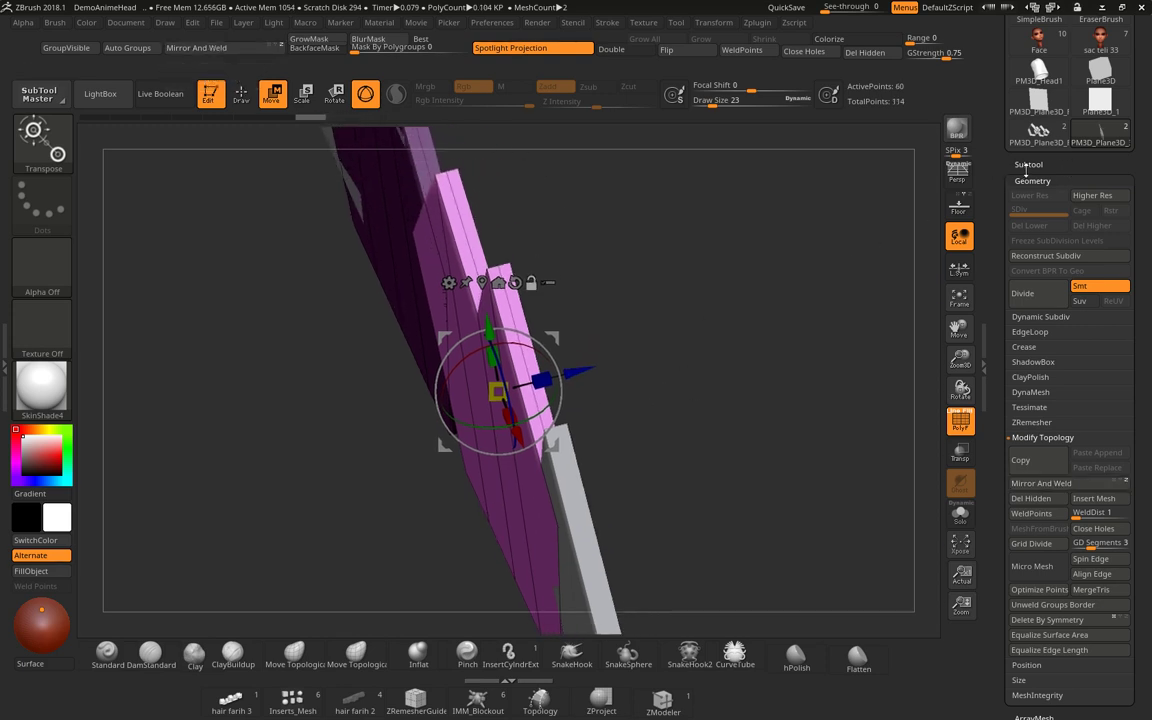
left_click(1027, 165)
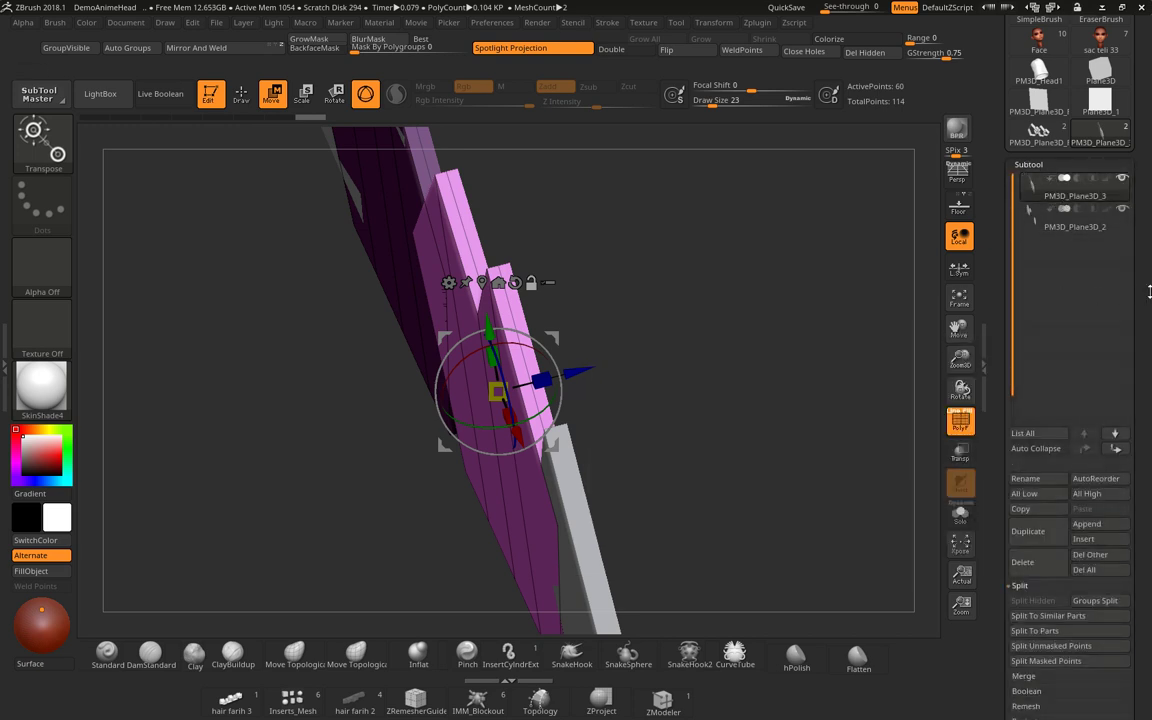
MergeDown PM3D_Plane3D_3 and PM3D_Plane3D_2 into one subtool, confirming with OK.
scroll(1147, 320, "down", 1)
scroll(1140, 457, "down", 2)
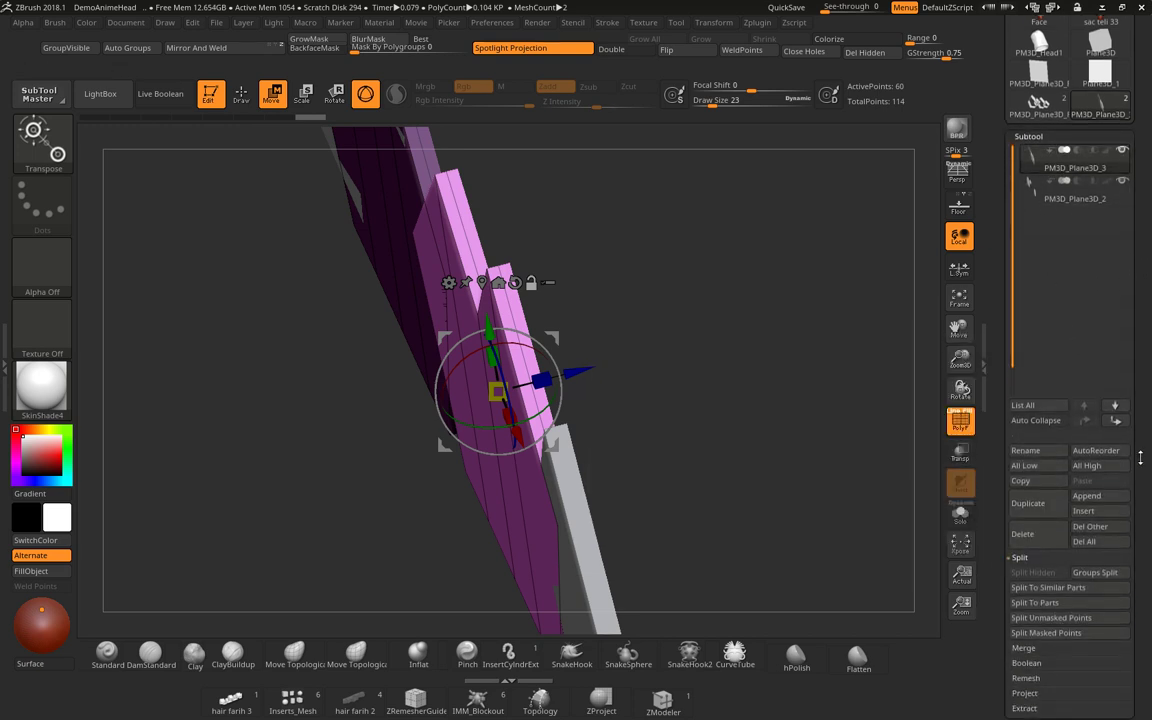
scroll(1140, 457, "down", 5)
left_click(1021, 503)
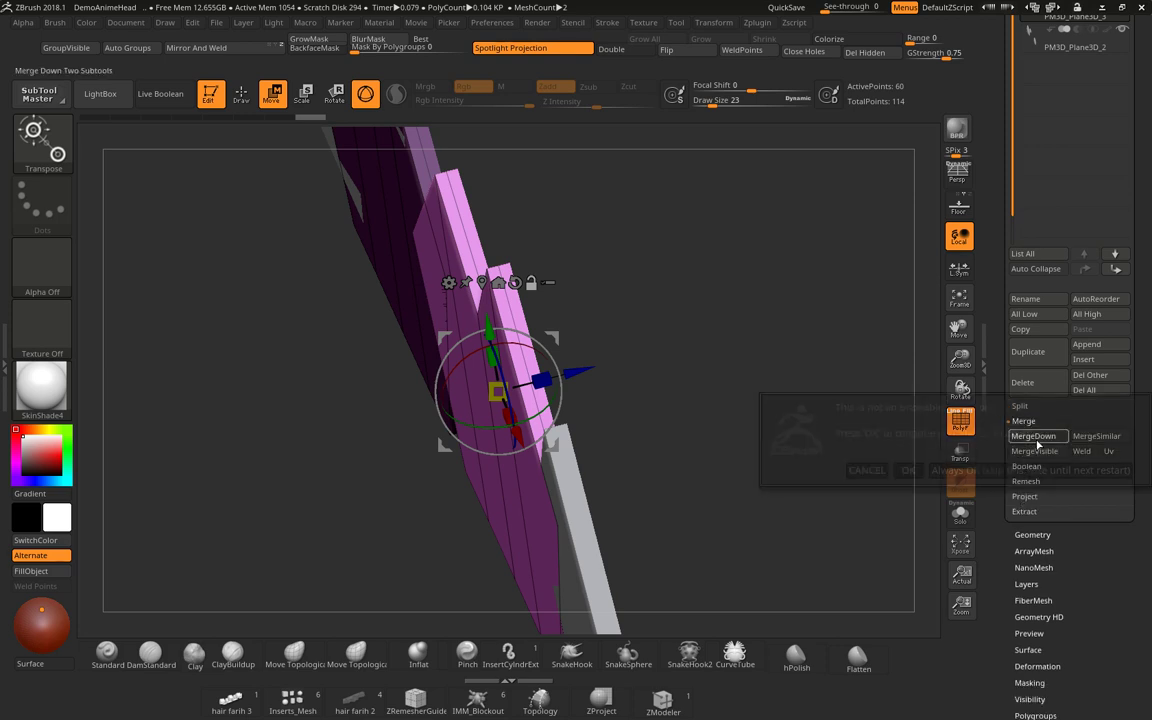
left_click(1033, 436)
left_click(906, 470)
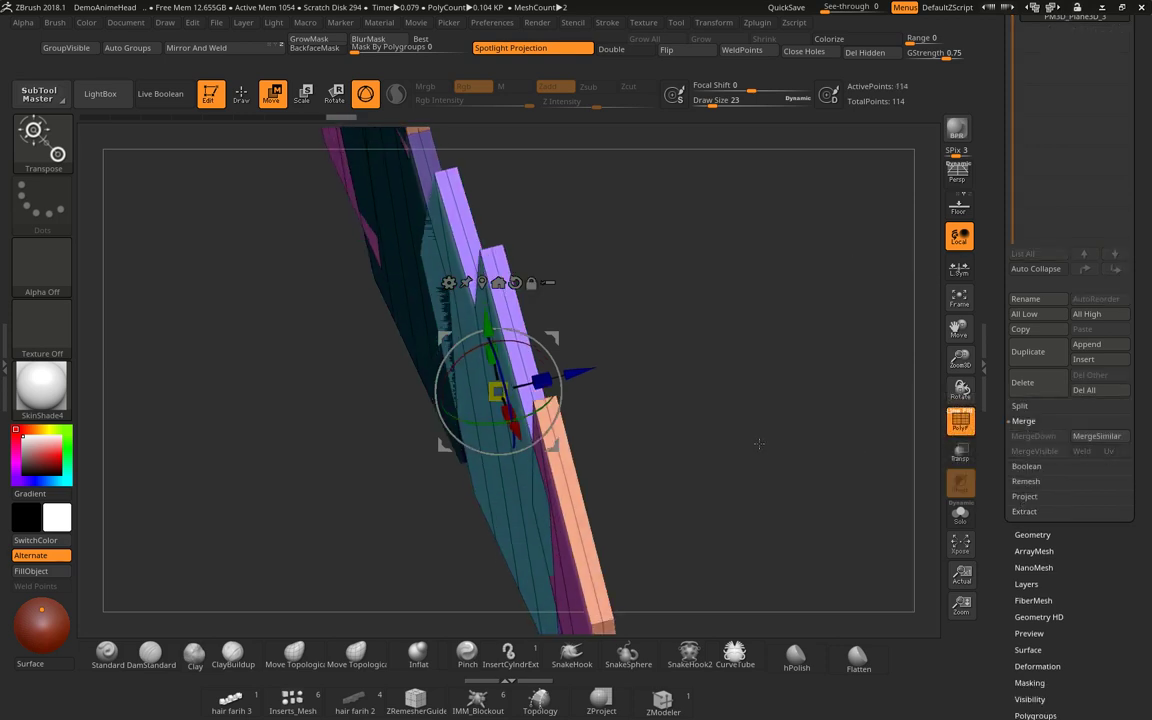
Scale the merged mesh thicker along one axis and group it into a single polygroup.
mouse_move(820, 450)
left_mouse_down("shift")
mouse_move(770, 434)
mouse_move(752, 336)
left_mouse_up("shift")
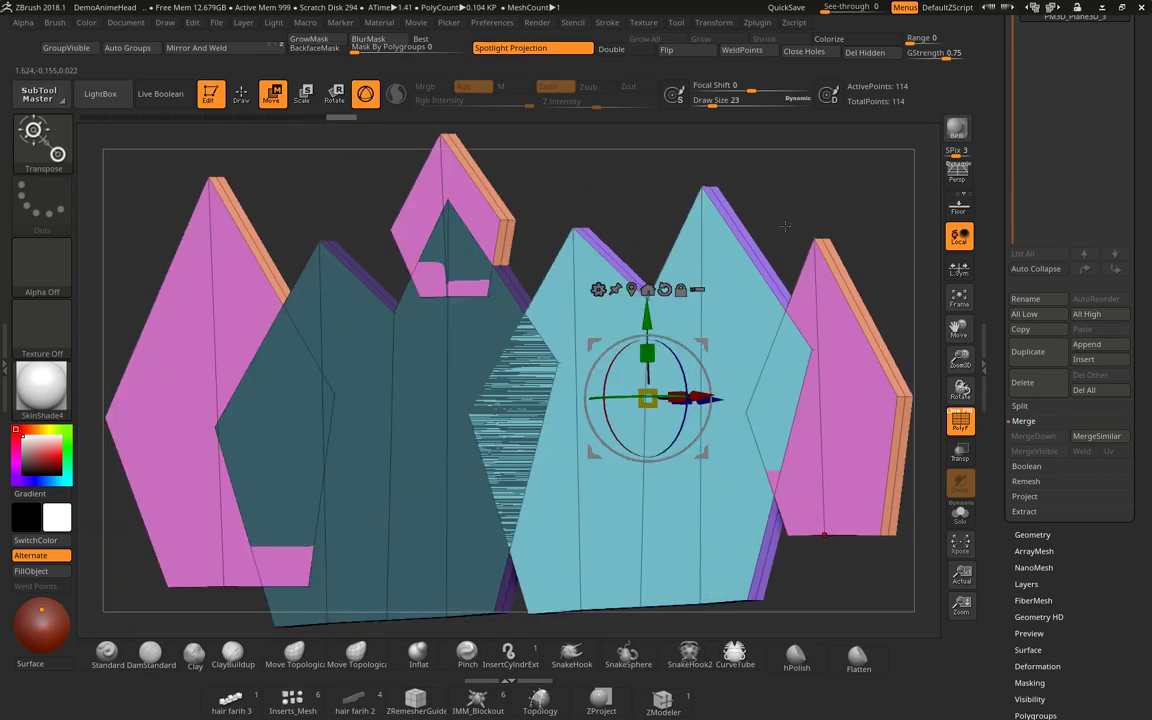
mouse_move(785, 226)
left_mouse_down()
mouse_move(773, 277)
mouse_move(800, 346)
mouse_move(823, 287)
left_mouse_up()
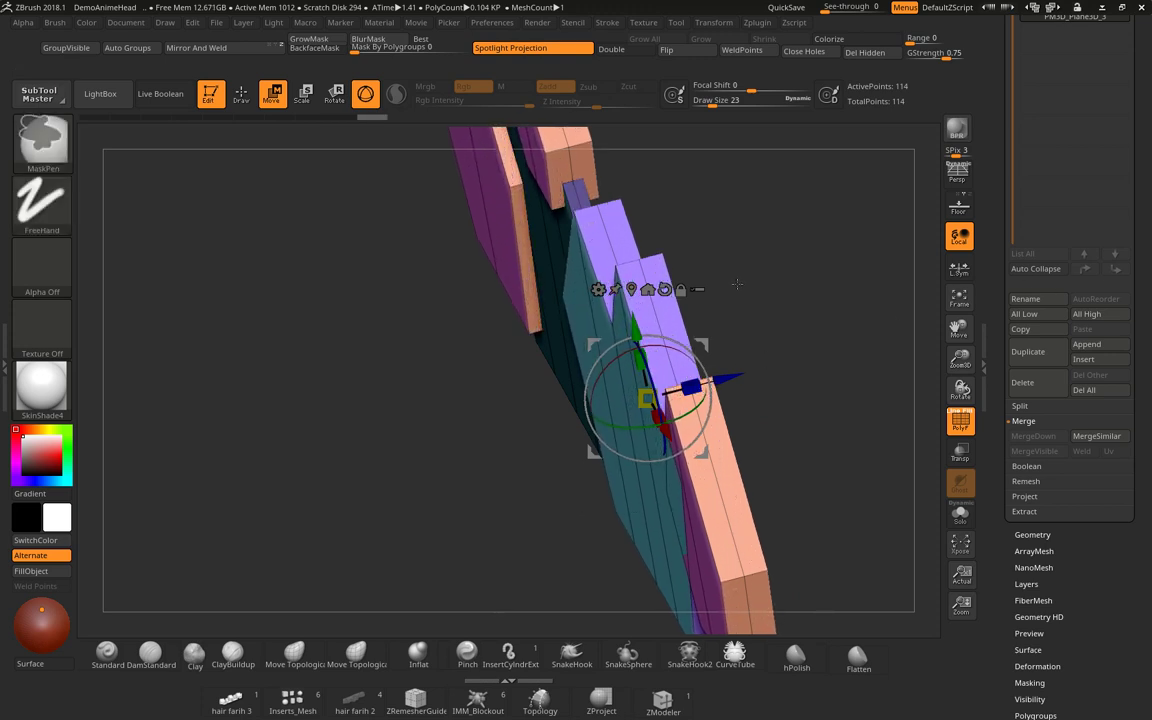
mouse_move(736, 287)
left_mouse_down()
mouse_move(724, 246)
mouse_move(783, 288)
mouse_move(707, 419)
mouse_move(699, 410)
left_mouse_up()
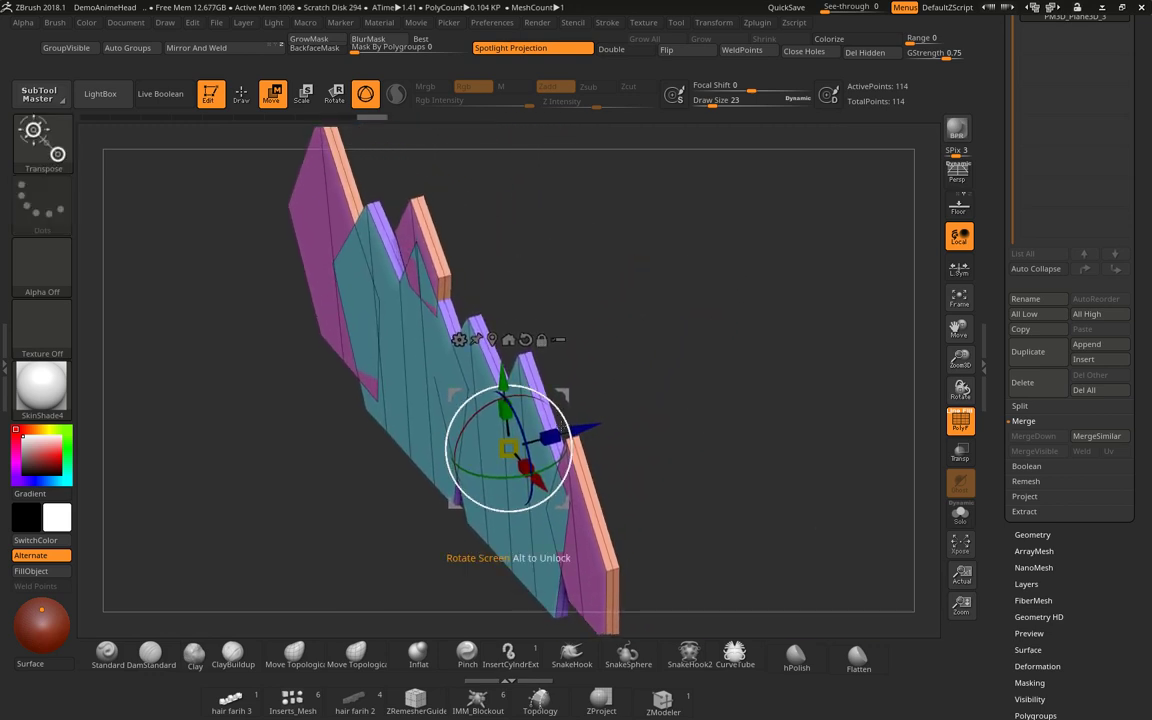
left_click_drag(521, 463, 805, 339)
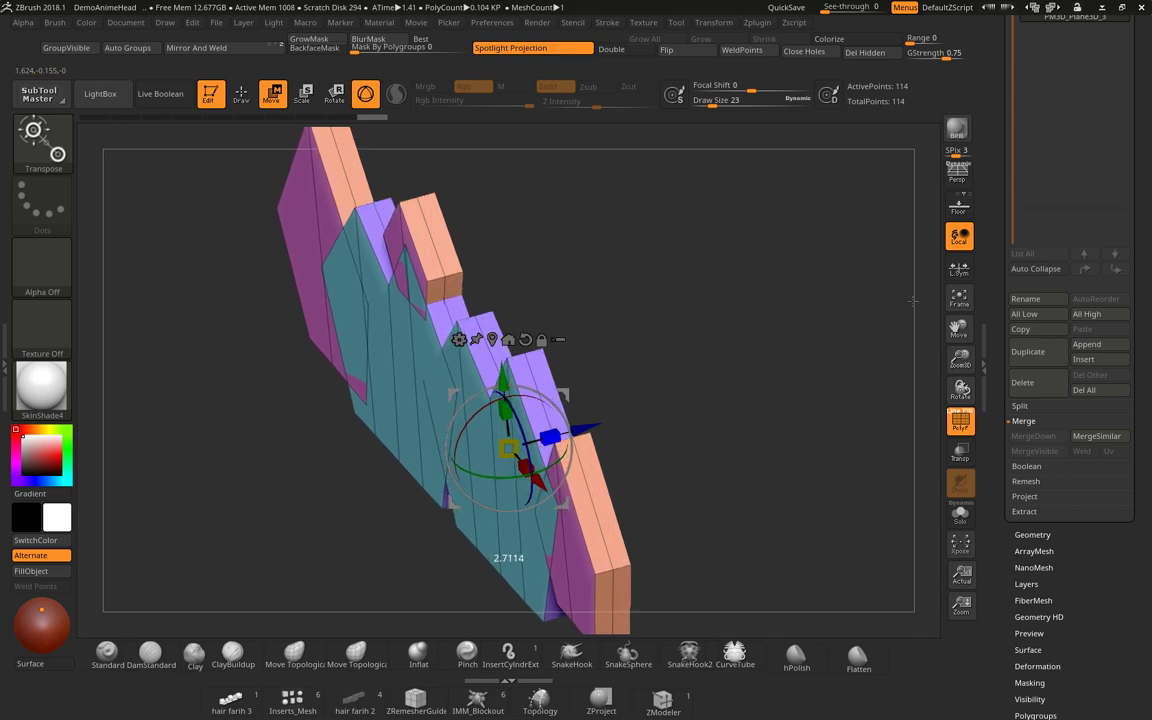
left_click_drag(551, 437, 869, 327)
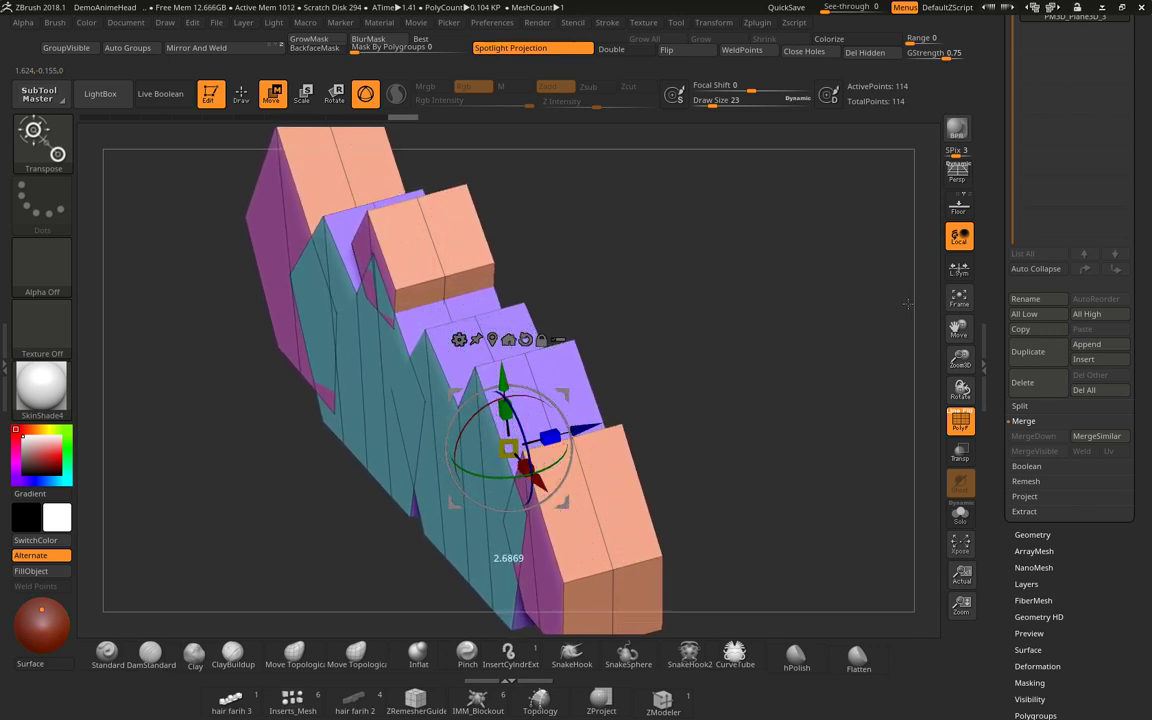
mouse_move(869, 327)
left_mouse_down()
mouse_move(714, 405)
mouse_move(685, 313)
mouse_move(729, 334)
mouse_move(524, 294)
left_mouse_up()
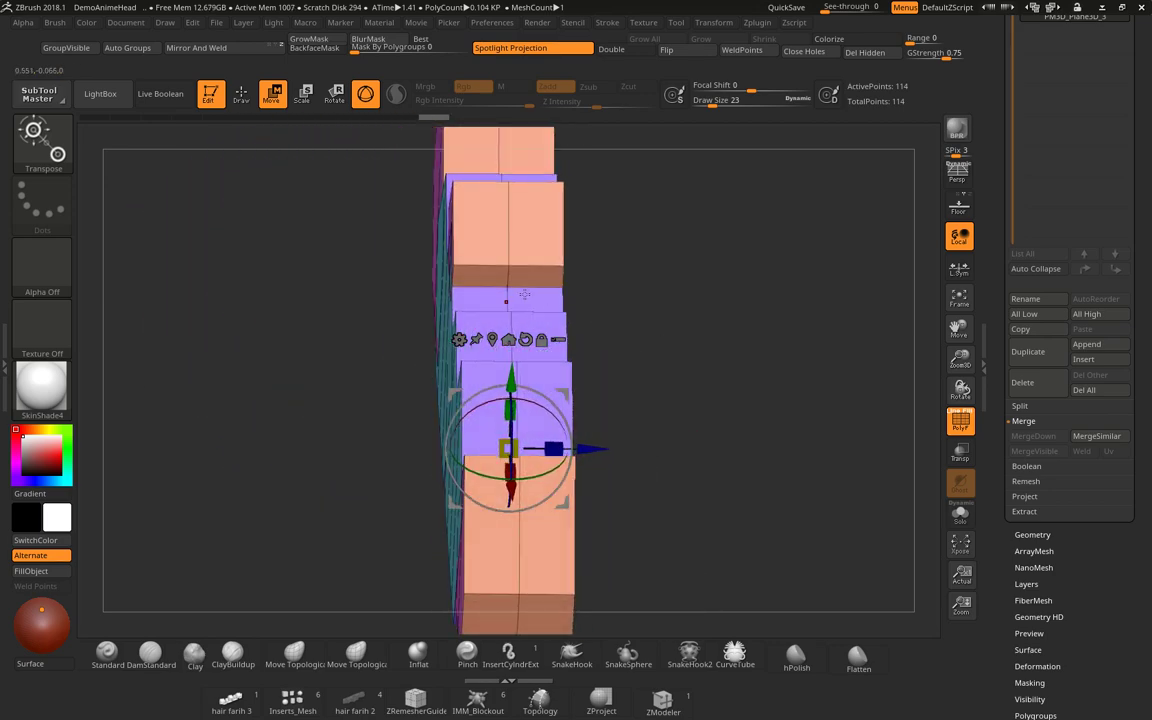
left_click_drag(629, 320, 650, 397, "shift")
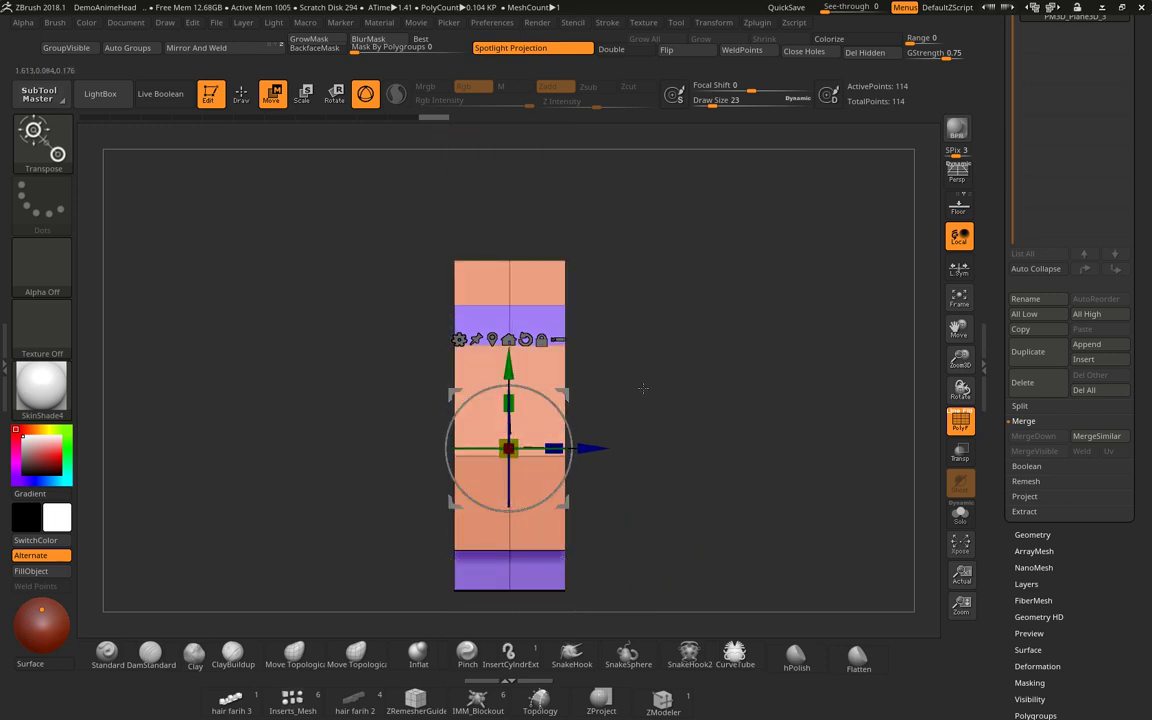
left_click_drag(625, 372, 645, 382)
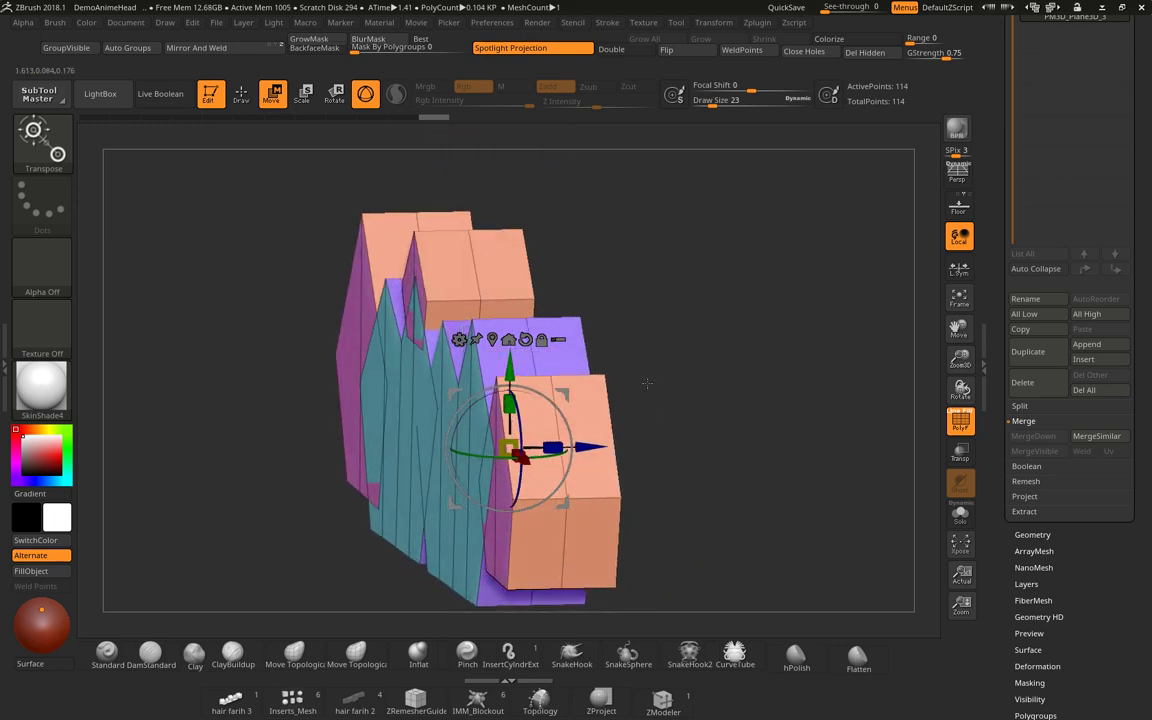
key("ctrl")
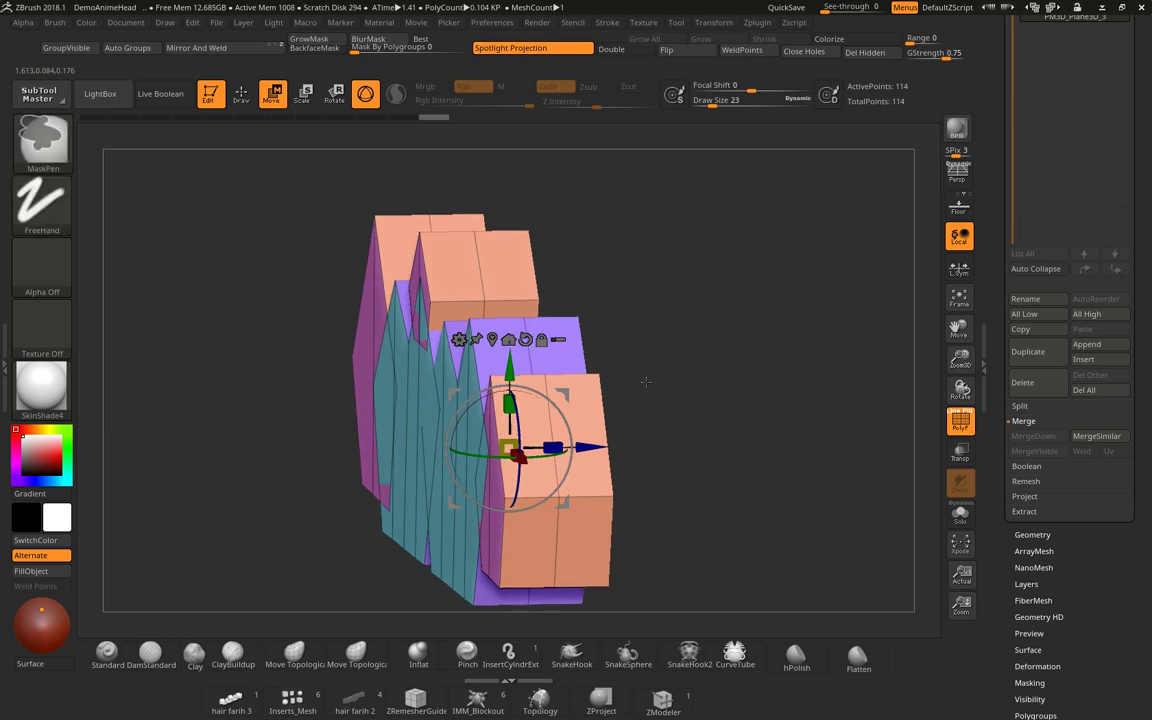
key("ctrl+w")
Undo the single-polygroup regroup to restore the separate colour polygroups.
left_click_drag(645, 381, 642, 381)
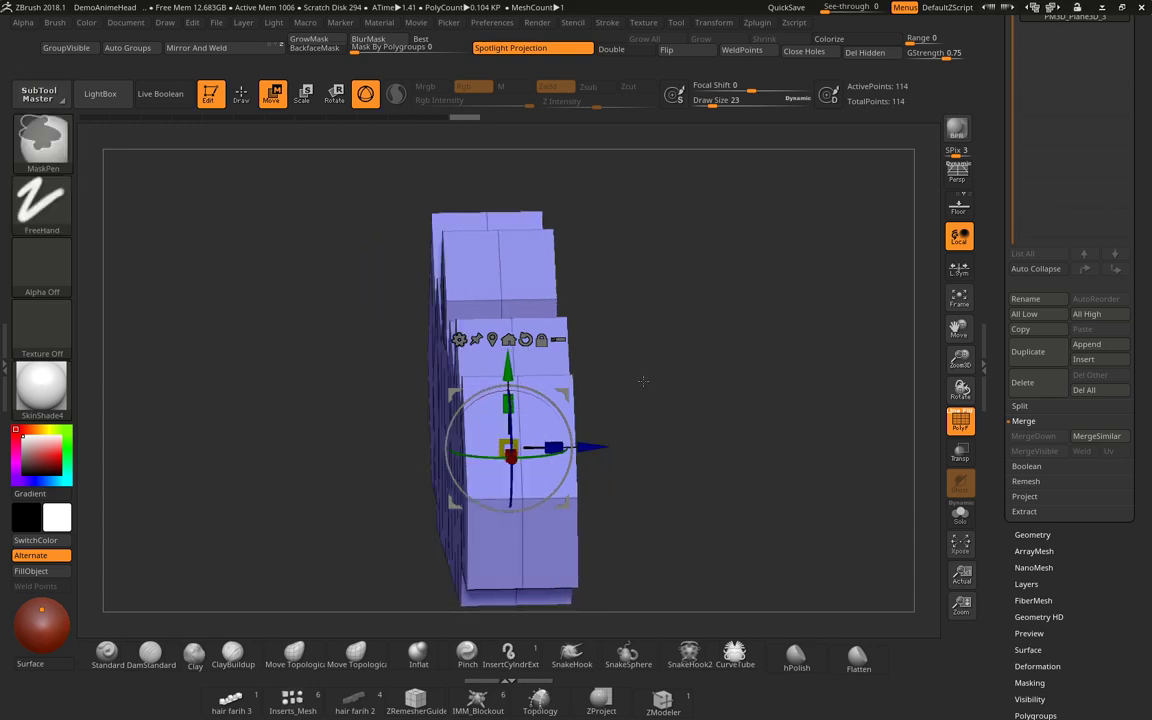
key("ctrl+z")
mouse_move(642, 381)
left_mouse_down()
mouse_move(657, 391)
mouse_move(645, 388)
mouse_move(653, 354)
mouse_move(700, 356)
mouse_move(716, 289)
left_mouse_up()
left_click(241, 95)
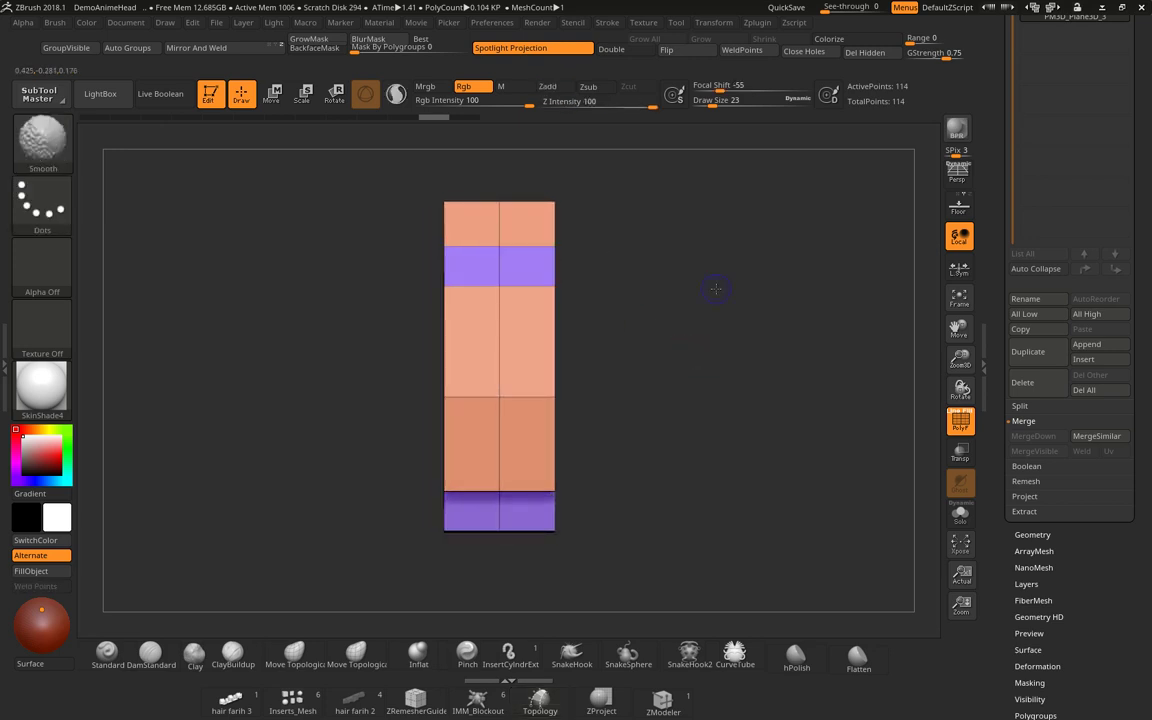
Hide the purple and teal polygroups, leaving only the three orange blocks visible.
left_click_drag(479, 178, 537, 591, "ctrl+shift")
left_click_drag(614, 481, 674, 450)
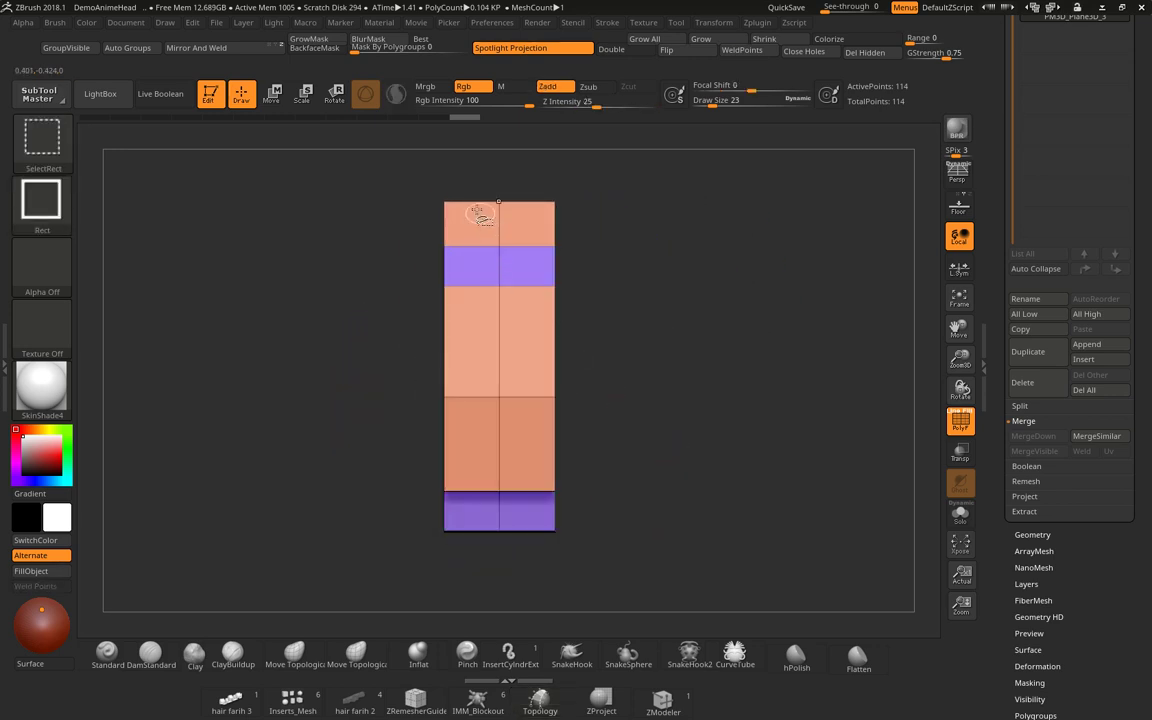
left_click_drag(457, 170, 543, 632, "ctrl+shift")
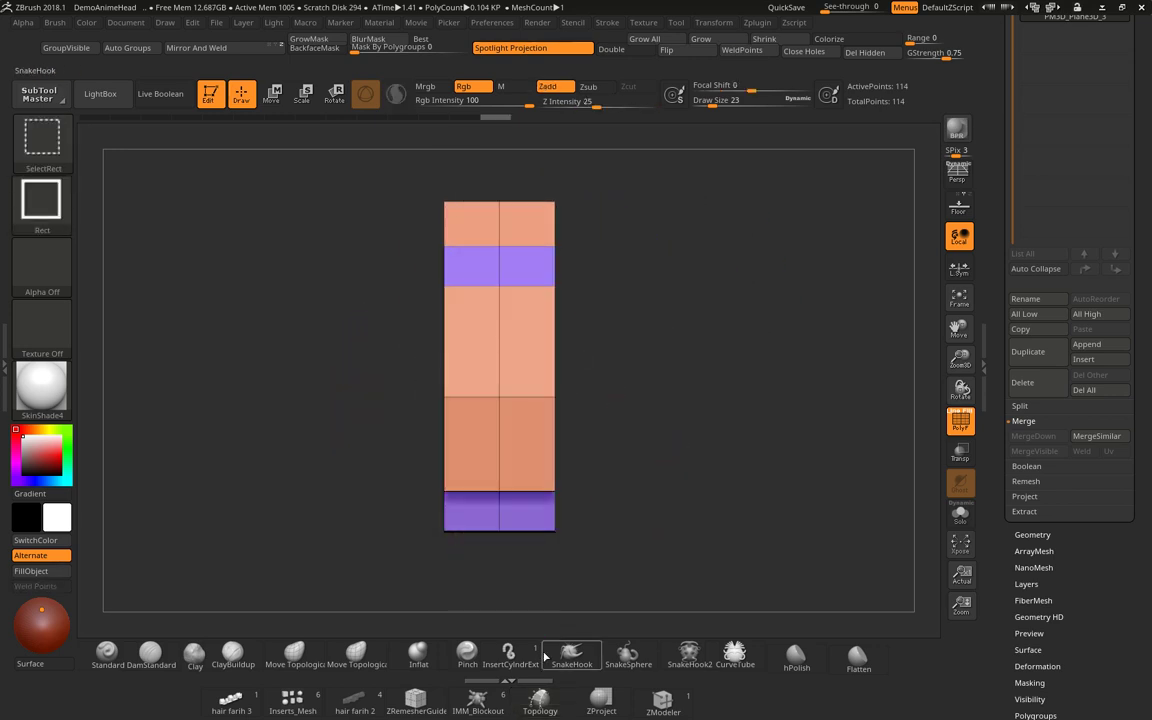
left_click_drag(650, 478, 676, 476)
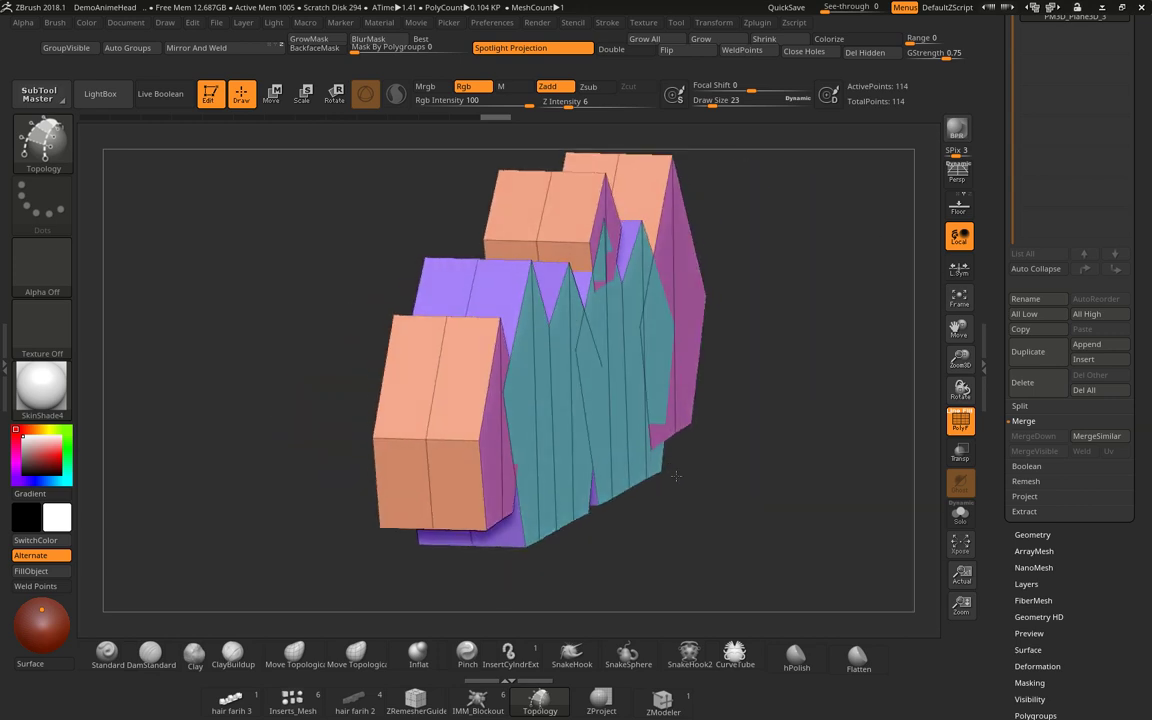
left_click(521, 400, "ctrl+shift")
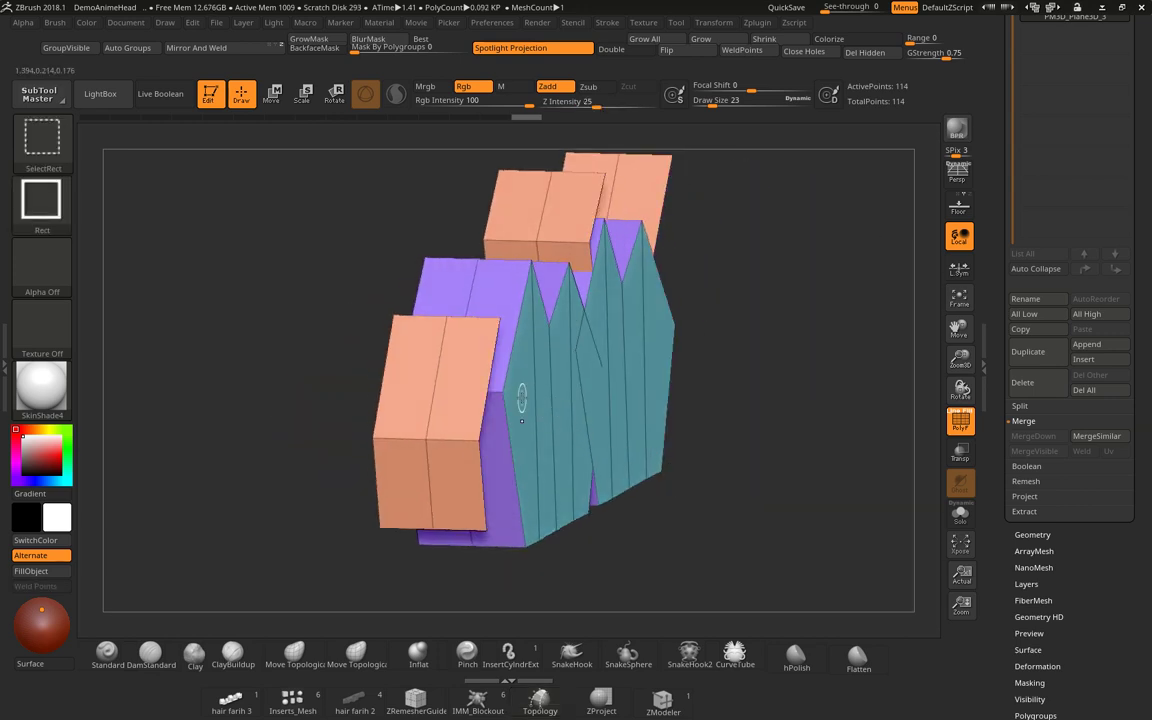
left_click(521, 421, "ctrl+shift")
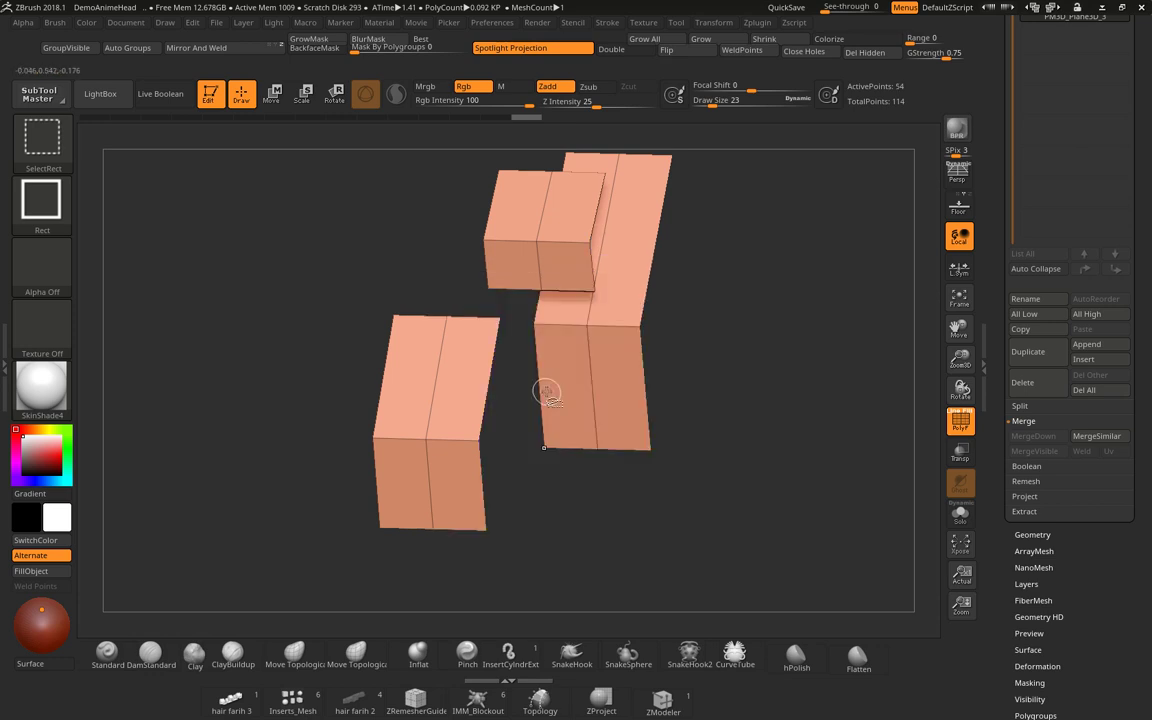
mouse_move(740, 419)
left_mouse_down()
mouse_move(716, 438)
mouse_move(786, 415)
mouse_move(770, 428)
mouse_move(730, 250)
left_mouse_up()
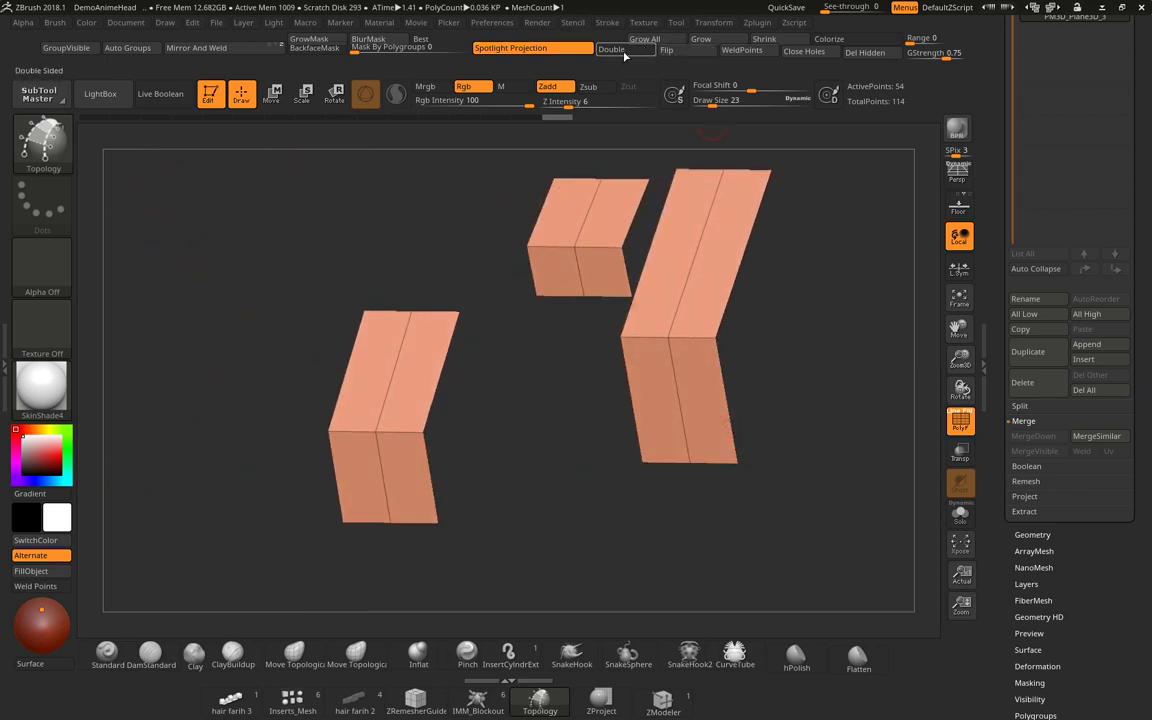
Turn on double-sided display and toggle visibility between the orange blocks and teal/purple groups.
left_click(612, 49)
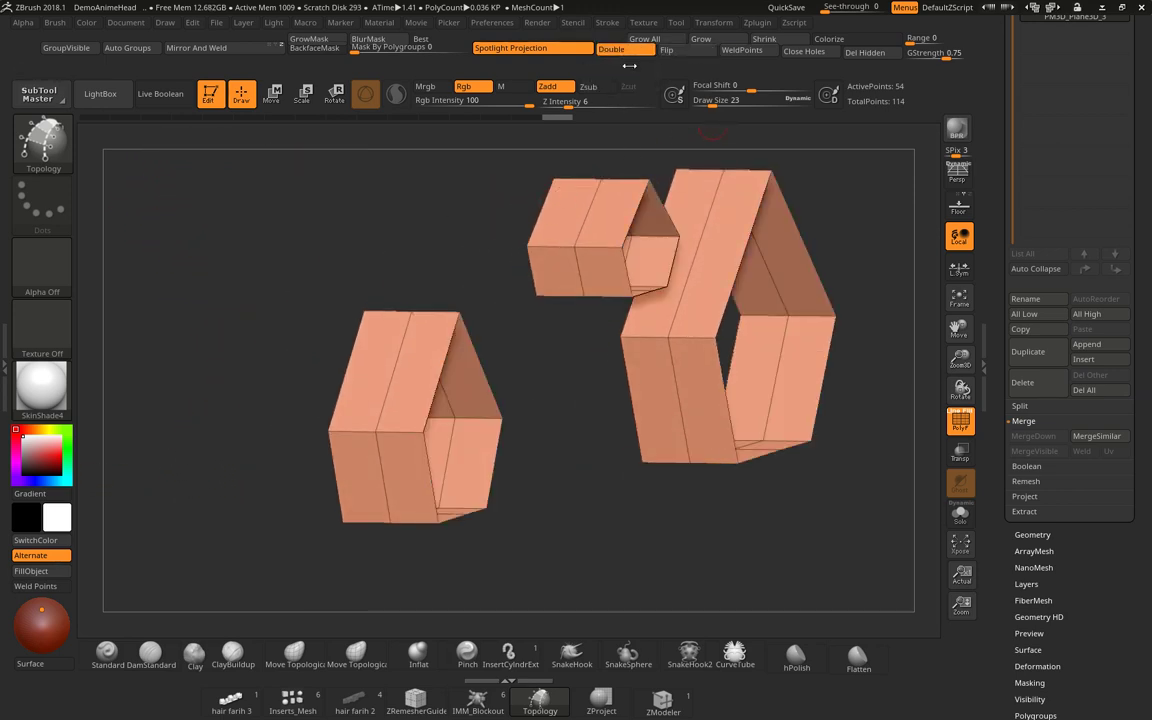
left_click(748, 546, "ctrl+shift")
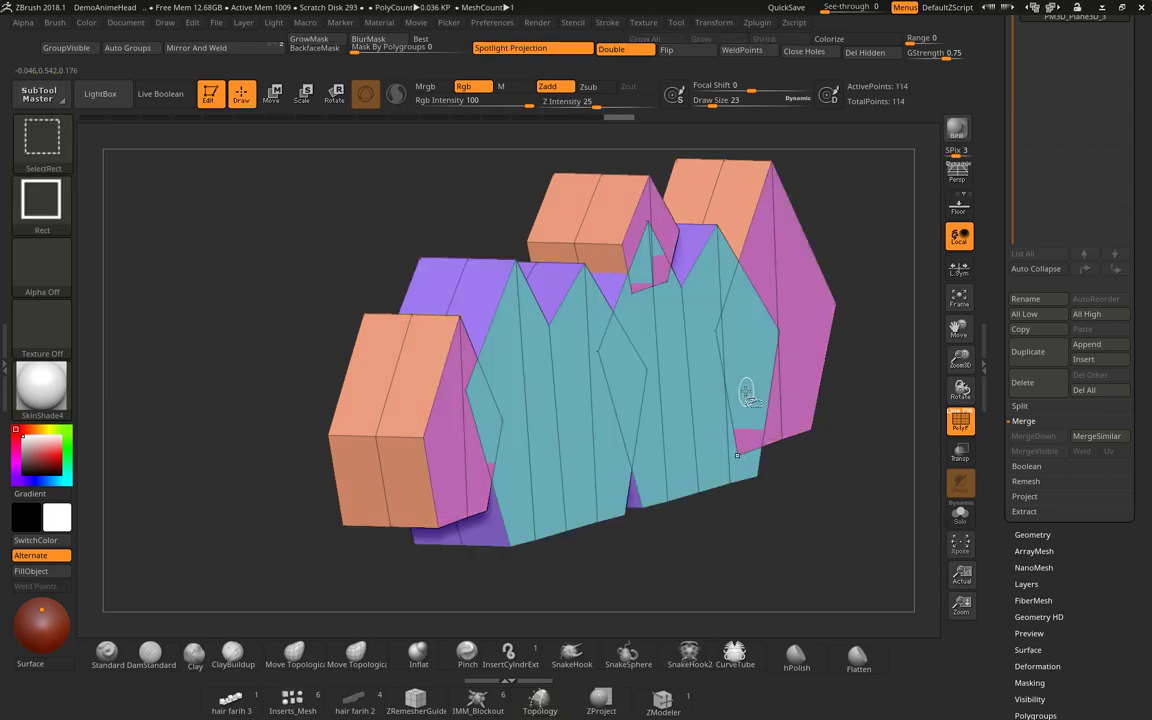
left_click(748, 360, "ctrl+shift")
left_click(748, 360, "ctrl+shift")
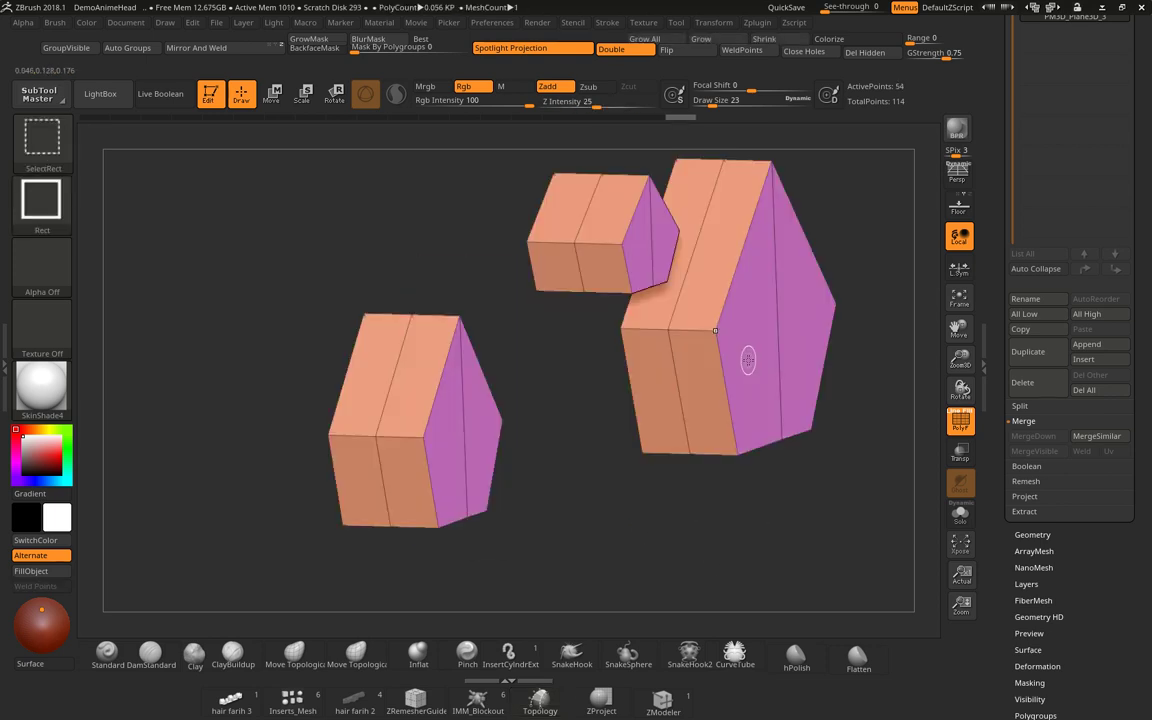
left_click(748, 360, "ctrl+shift")
left_click(748, 360, "ctrl+shift")
left_click(748, 360, "ctrl+shift")
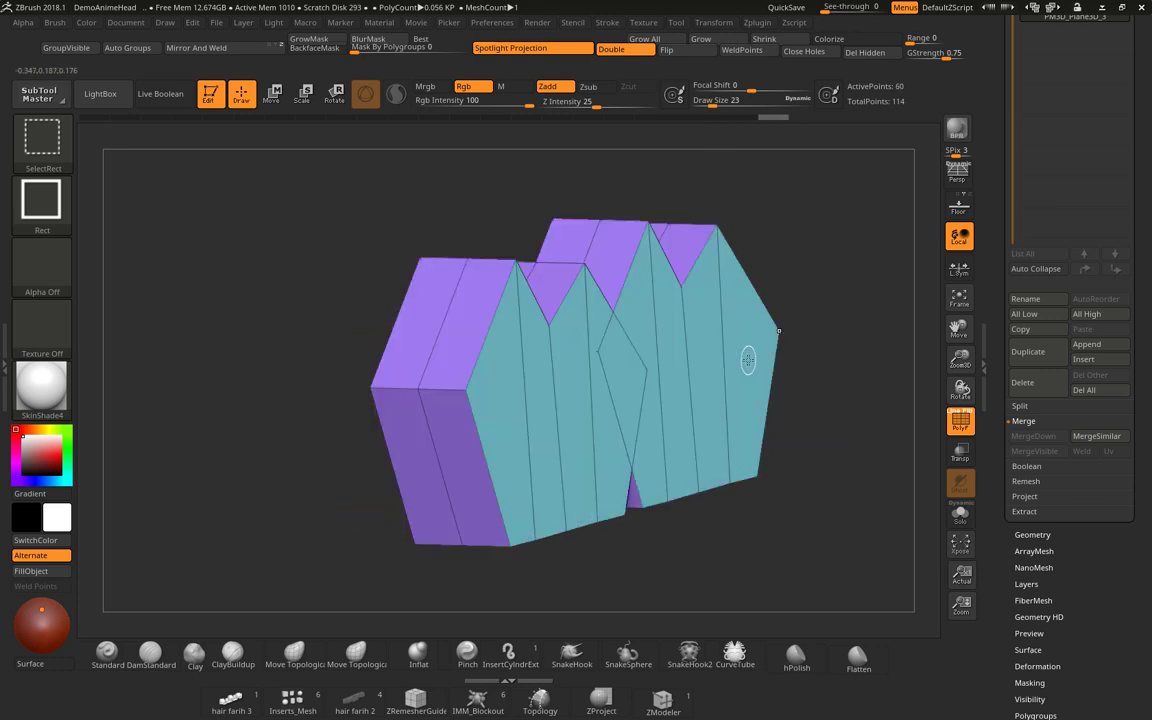
left_click(743, 365, "ctrl+shift")
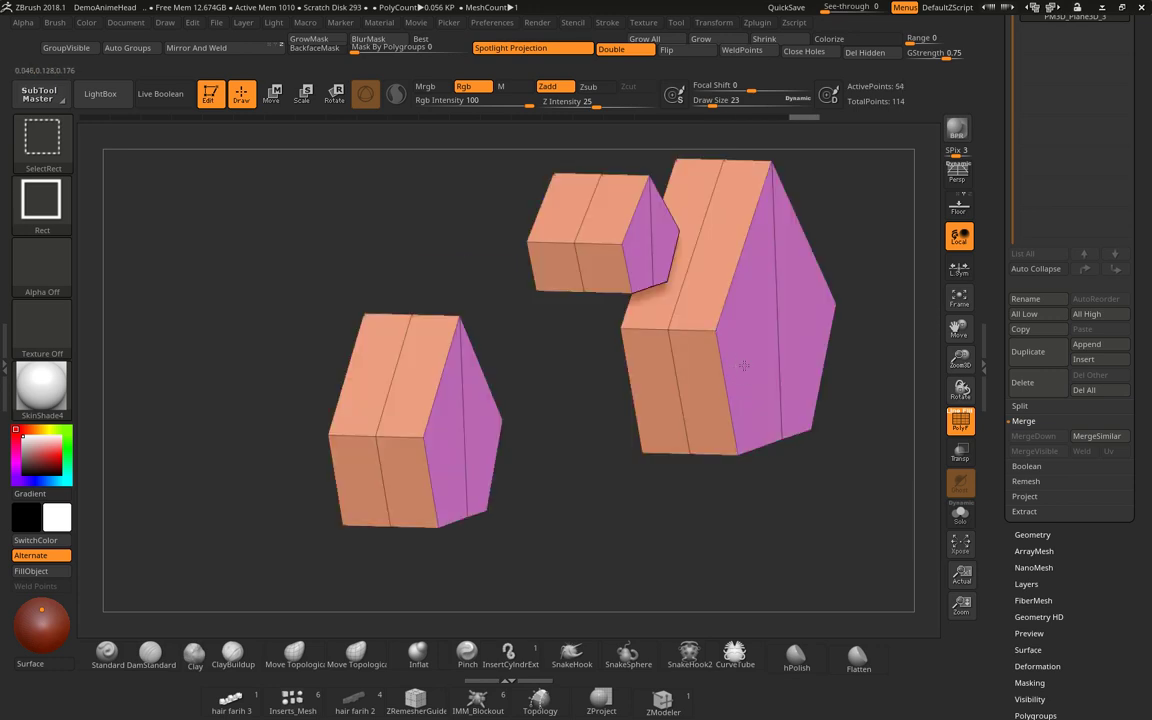
left_click(740, 368, "ctrl+shift")
left_click(743, 362, "ctrl+shift")
left_click(700, 358, "ctrl+shift")
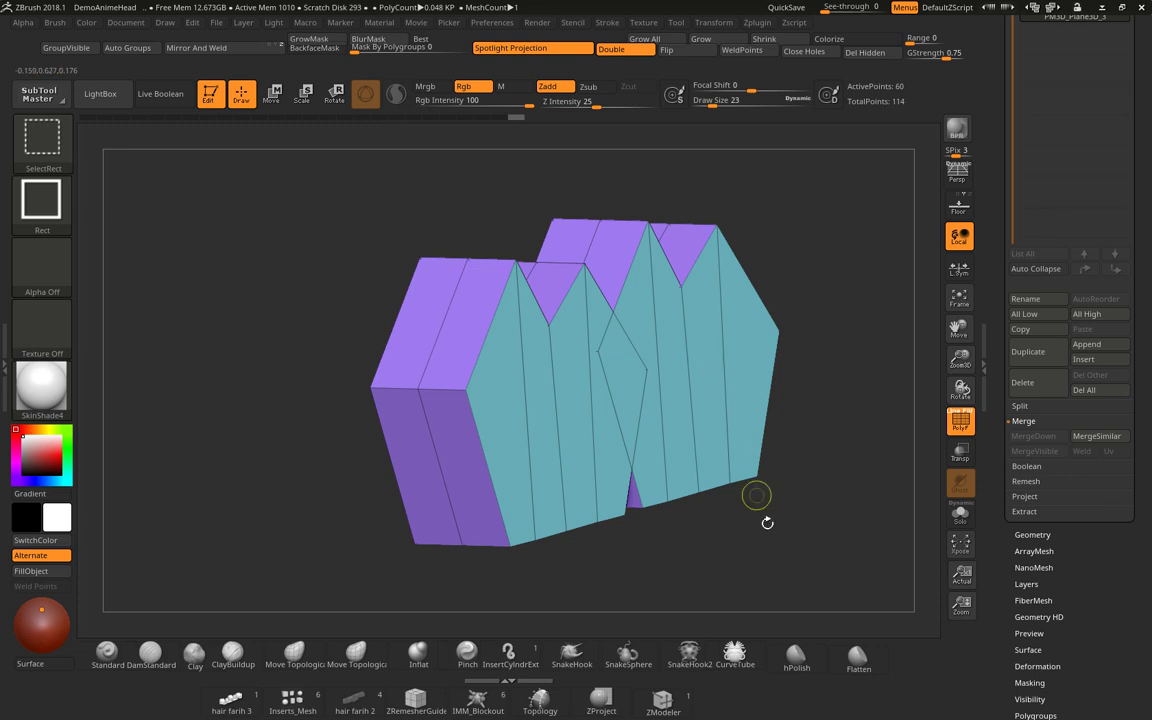
Unhide every hidden part of the crown band mesh.
left_click_drag(753, 494, 767, 555, "shift")
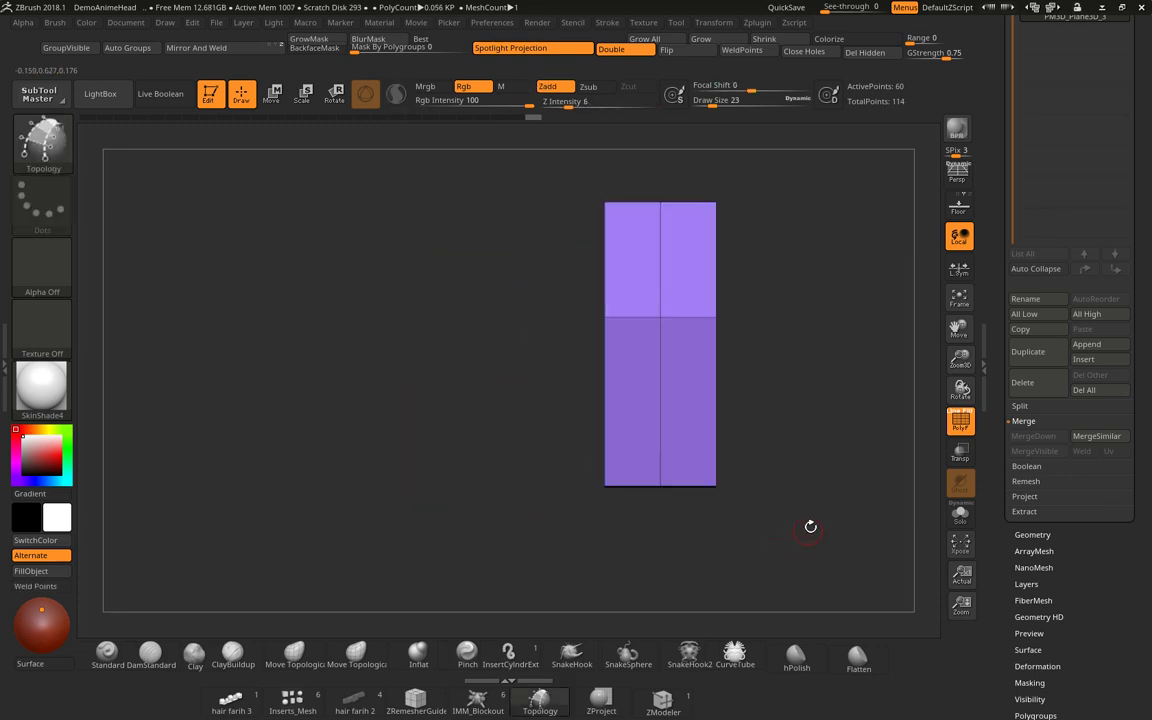
left_click(815, 515, "ctrl+shift")
left_click_drag(817, 423, 793, 519, "alt")
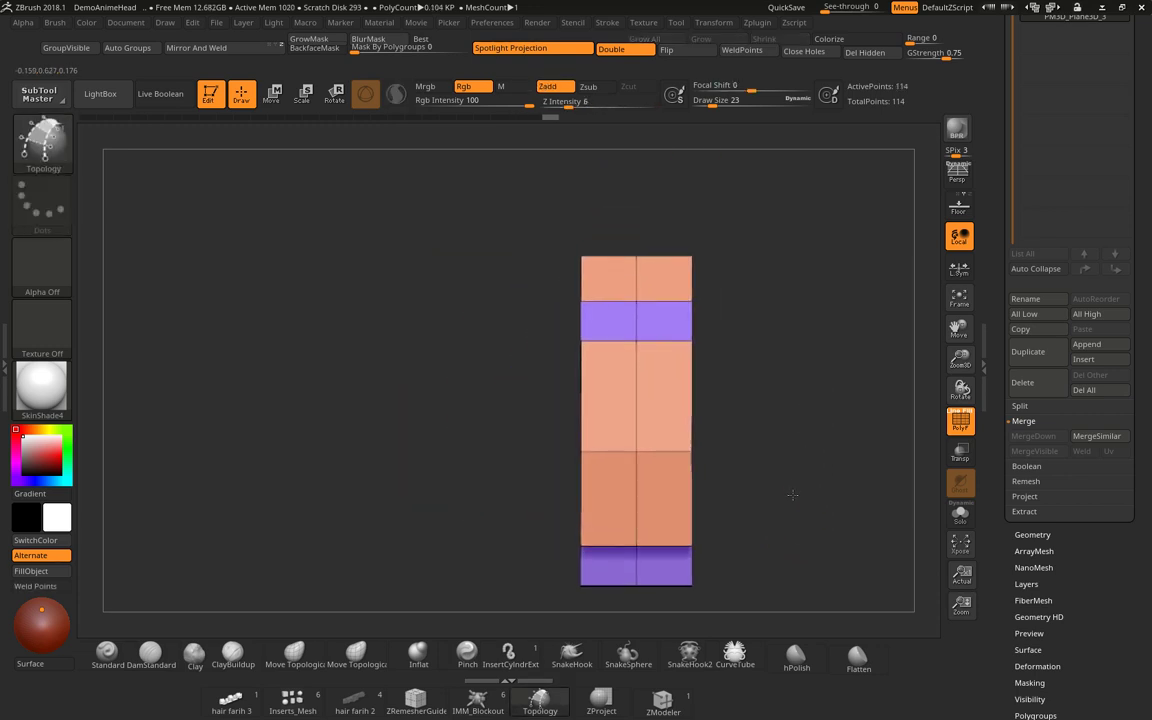
mouse_move(604, 198)
left_mouse_down("ctrl+shift")
mouse_move(635, 622)
mouse_move(674, 634)
mouse_move(774, 567)
left_mouse_up("ctrl+shift")
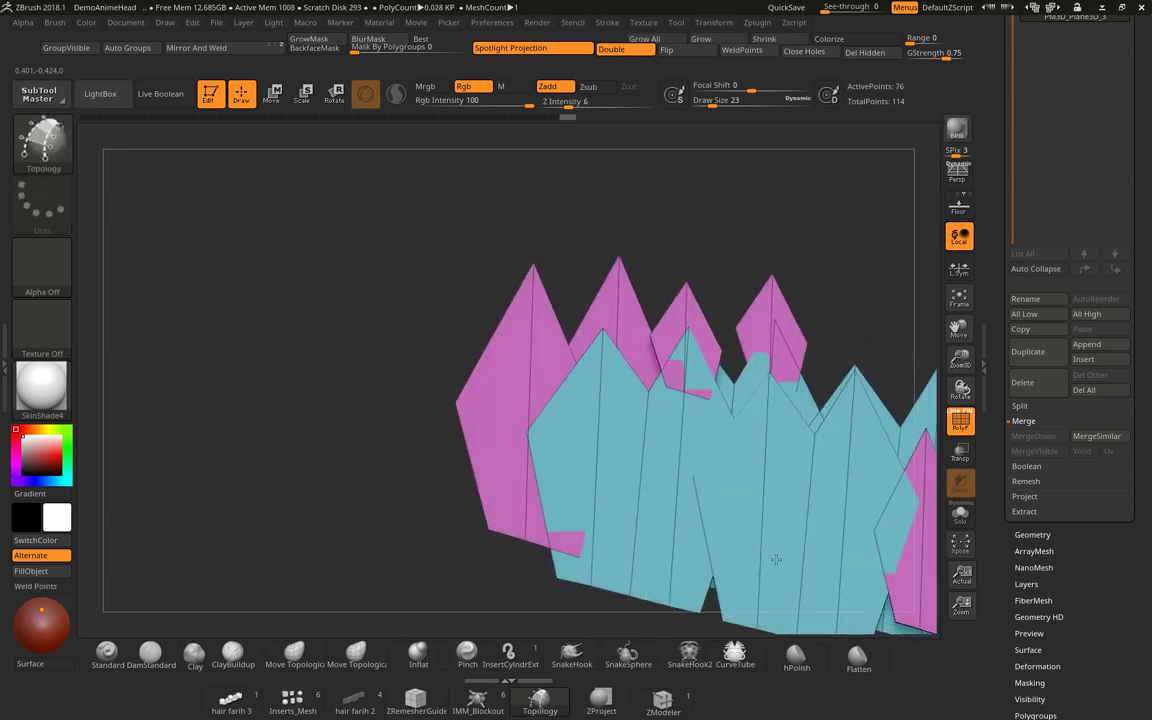
left_click_drag(307, 291, 185, 233)
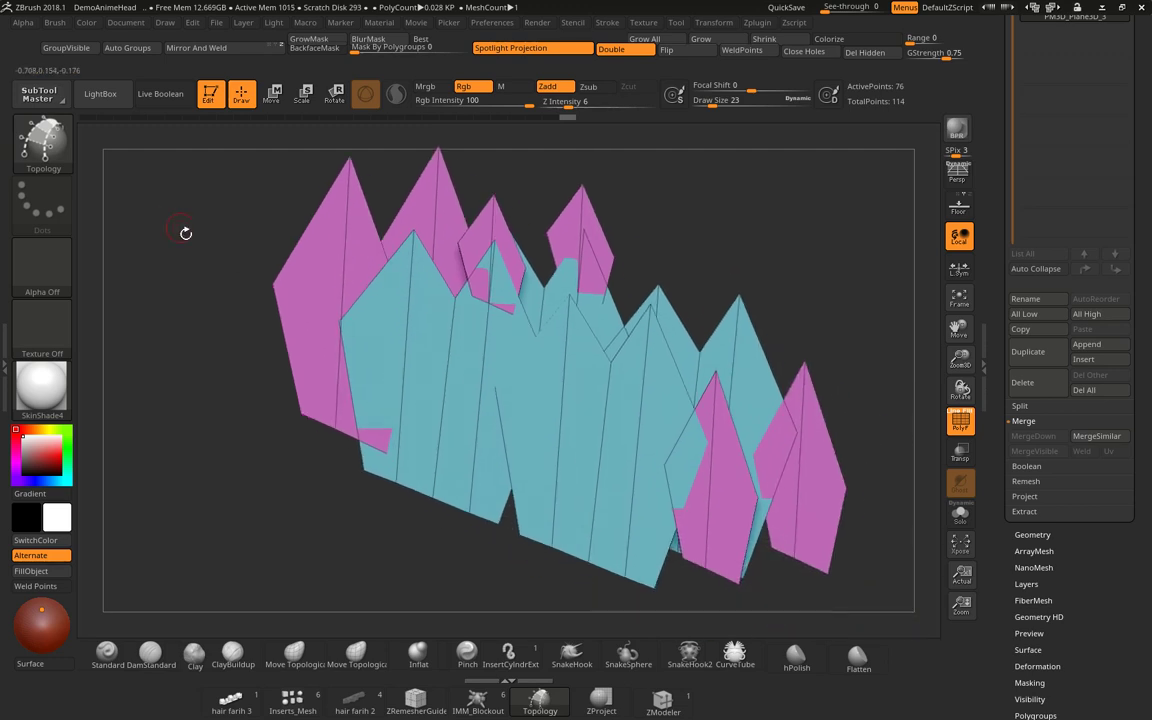
left_click(240, 315, "ctrl+shift")
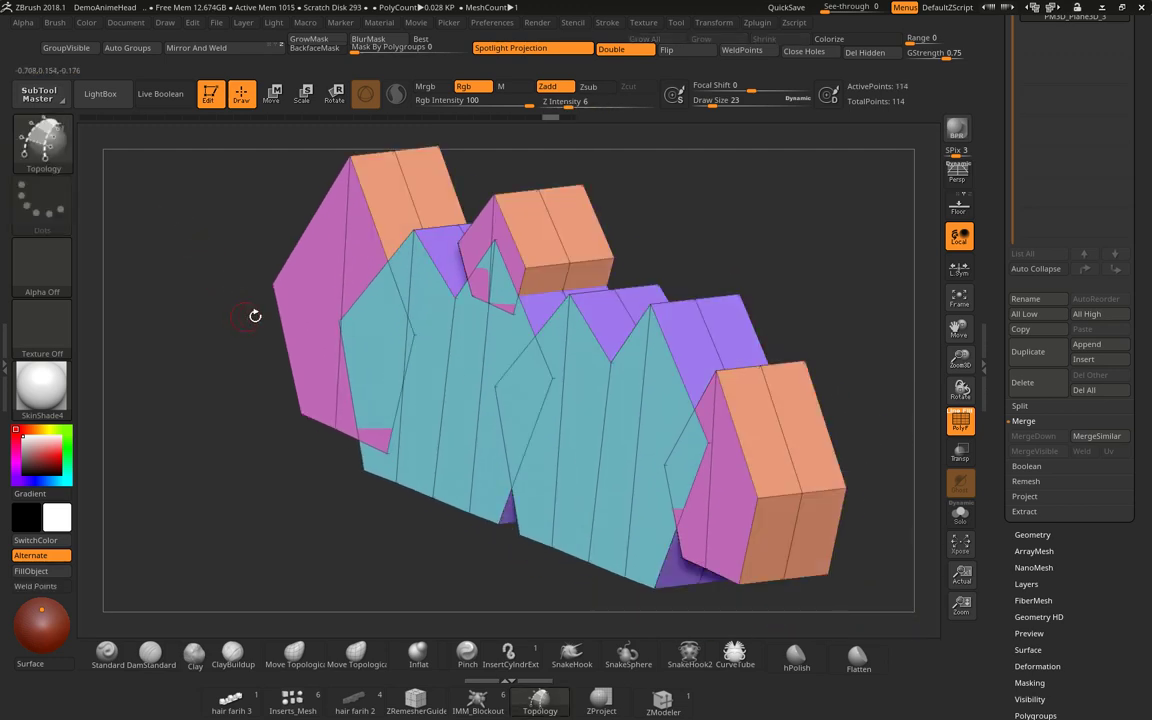
Snap the mesh to a straight front view and box-select its central column.
left_click_drag(751, 236, 649, 213, "shift")
mouse_move(640, 265)
left_mouse_down("alt")
mouse_move(686, 383)
mouse_move(715, 360)
mouse_move(645, 345)
left_mouse_up("alt")
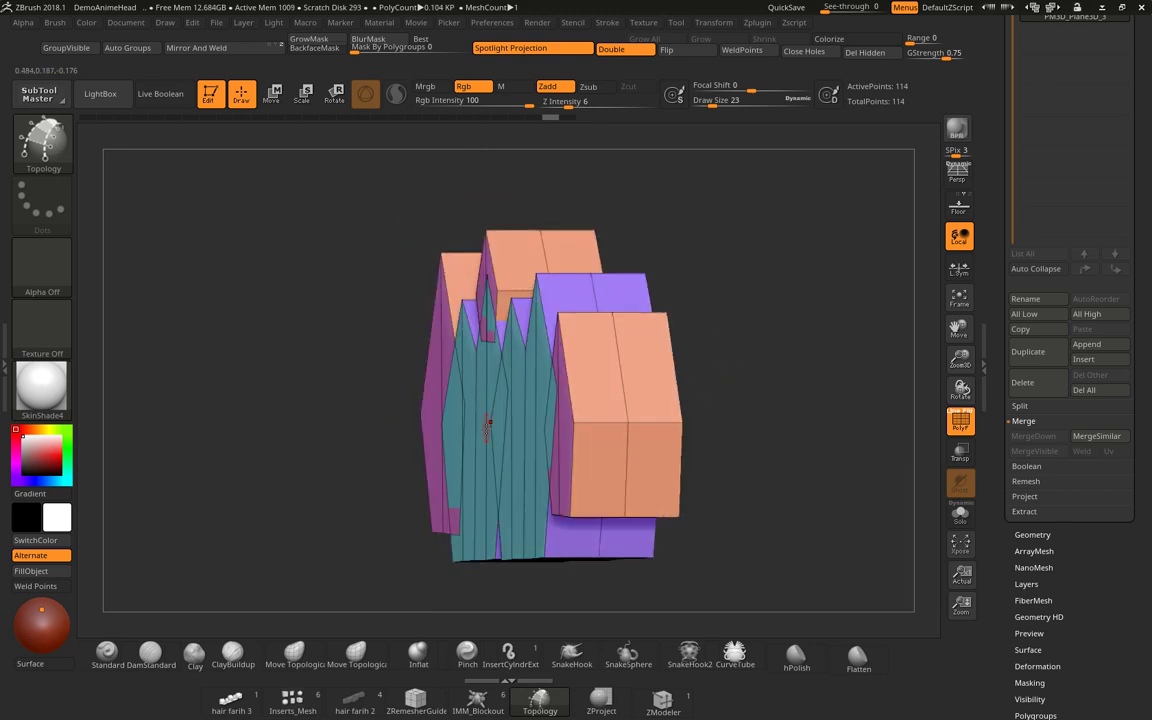
mouse_move(770, 368)
left_mouse_down()
mouse_move(722, 391)
mouse_move(723, 406)
left_mouse_up()
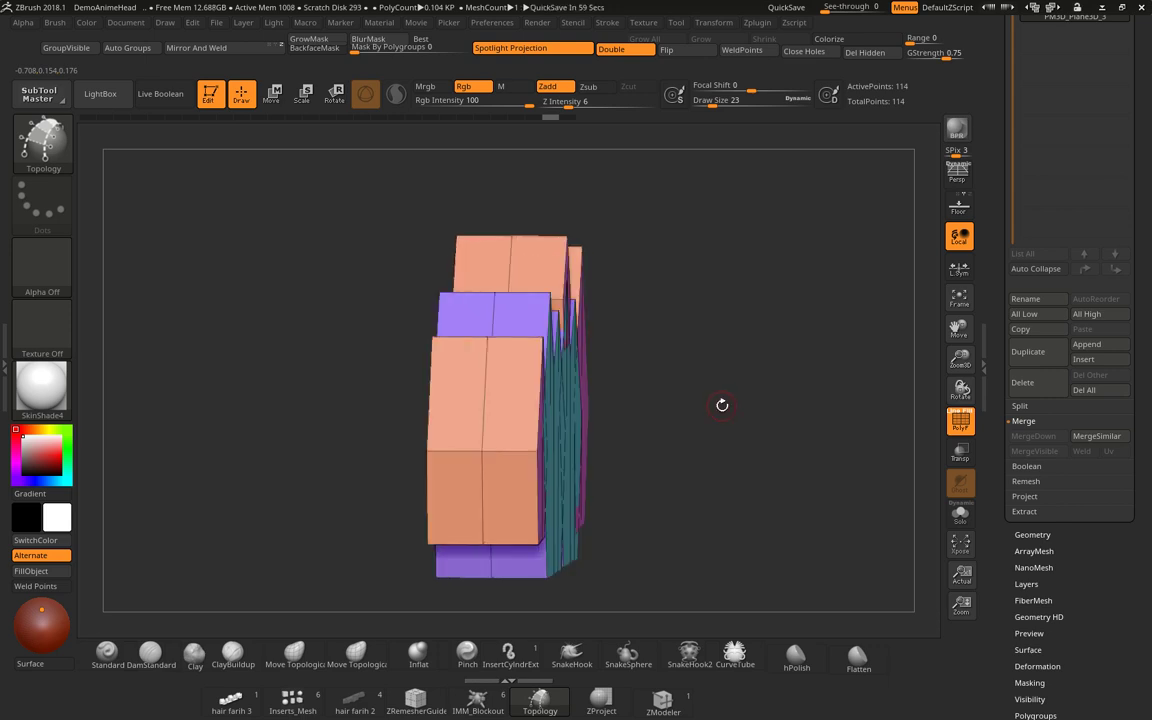
left_click_drag(652, 374, 658, 383, "shift")
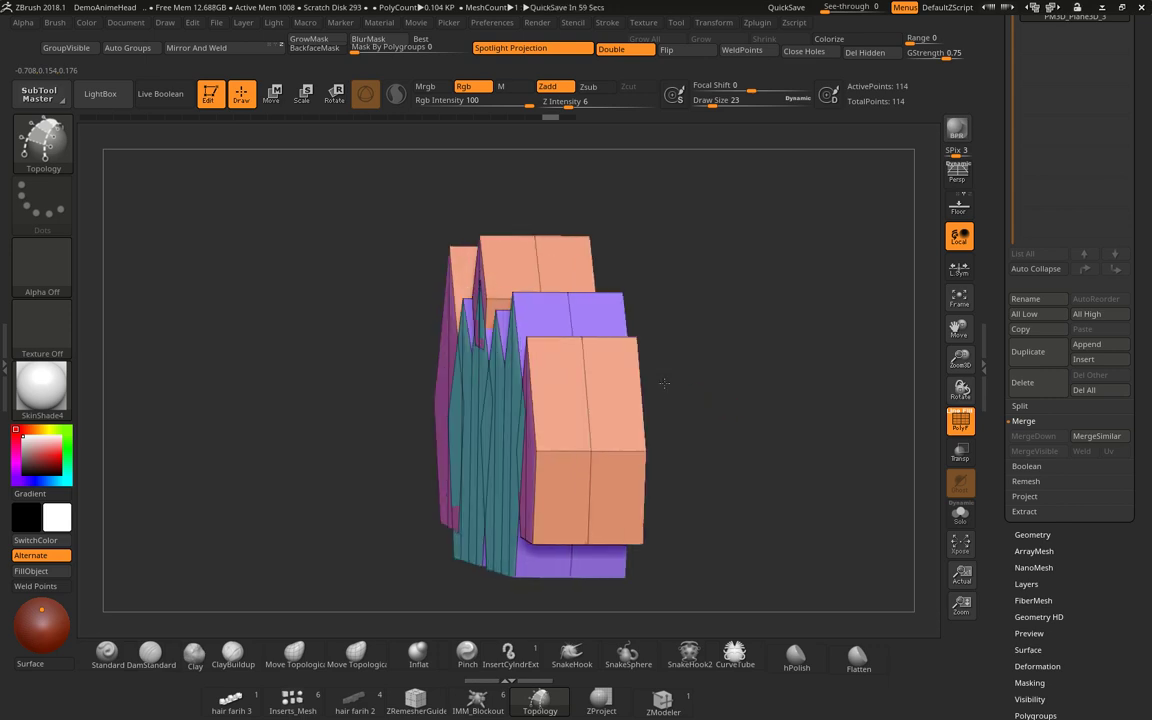
left_click_drag(486, 193, 550, 634, "ctrl+shift")
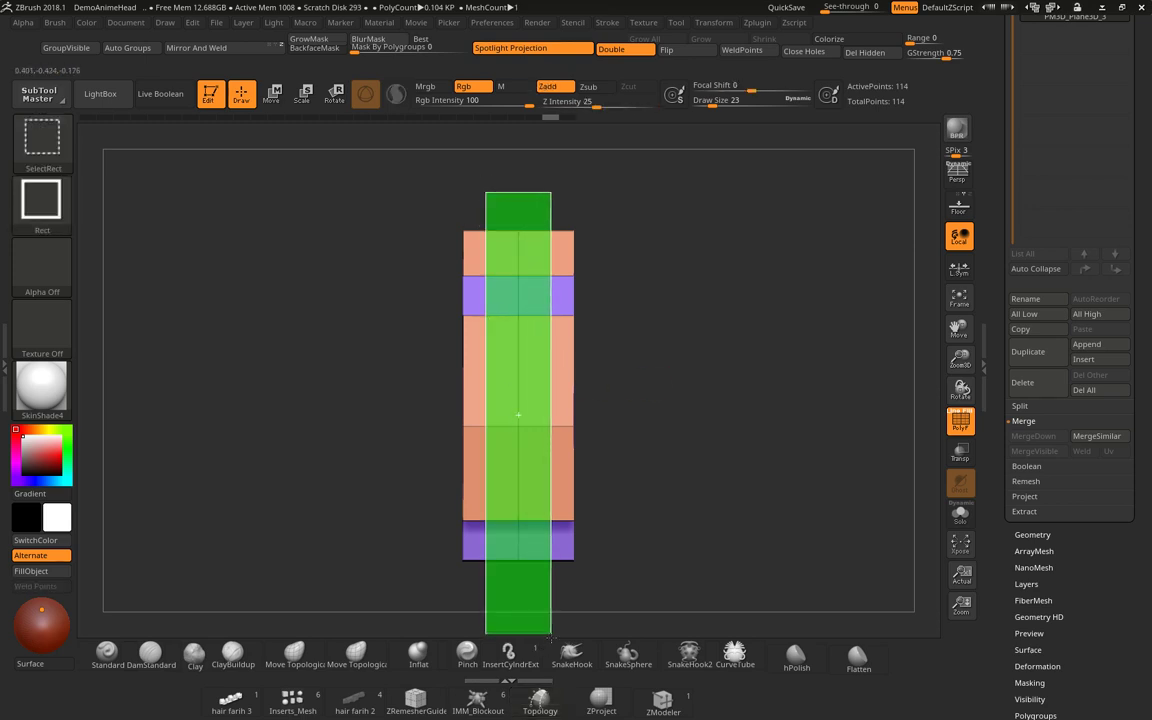
Hide the boxed central spiky strip, then invert visibility to keep only the orange and purple bands.
left_click_drag(550, 634, 552, 635, "ctrl+shift")
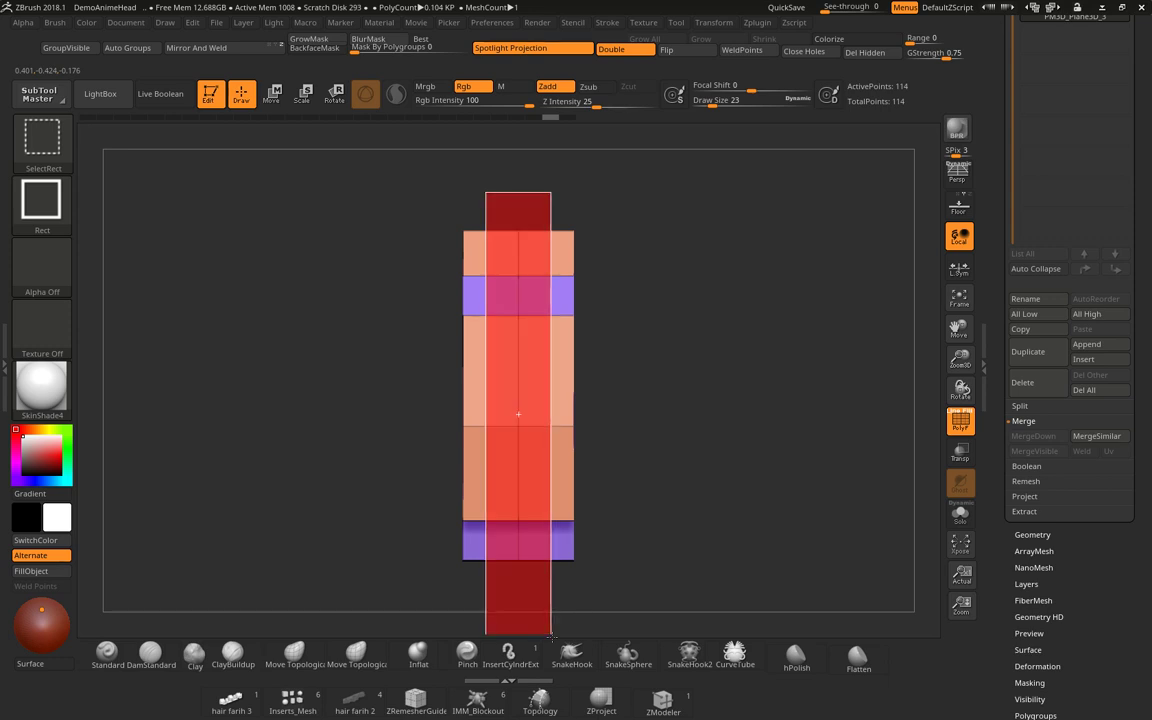
left_click_drag(552, 635, 550, 632, "ctrl+alt+shift")
left_click(540, 700)
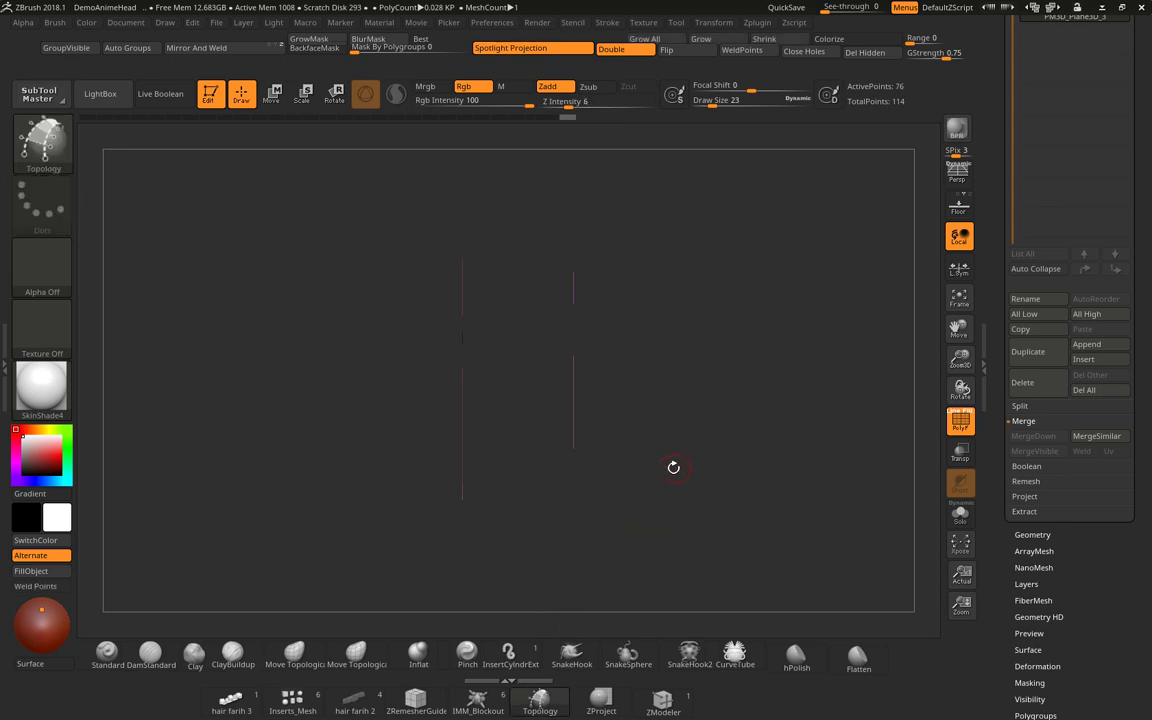
mouse_move(688, 479)
left_mouse_down()
mouse_move(729, 273)
mouse_move(658, 249)
left_mouse_up()
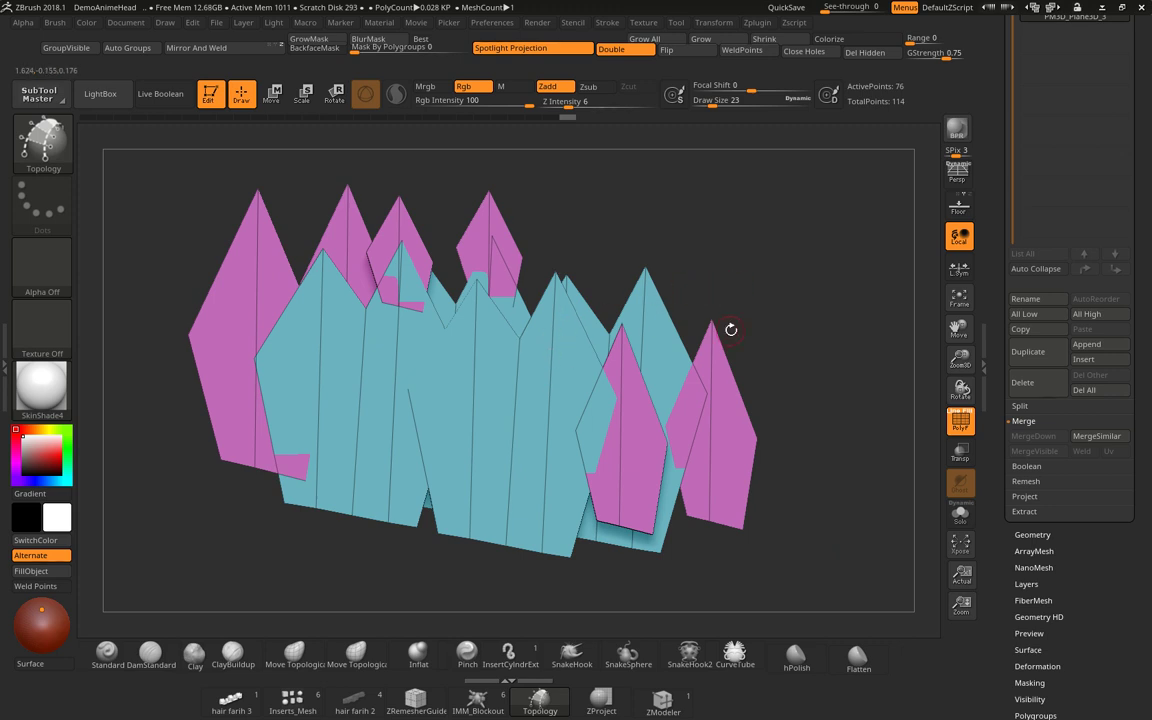
key("ctrl+shift")
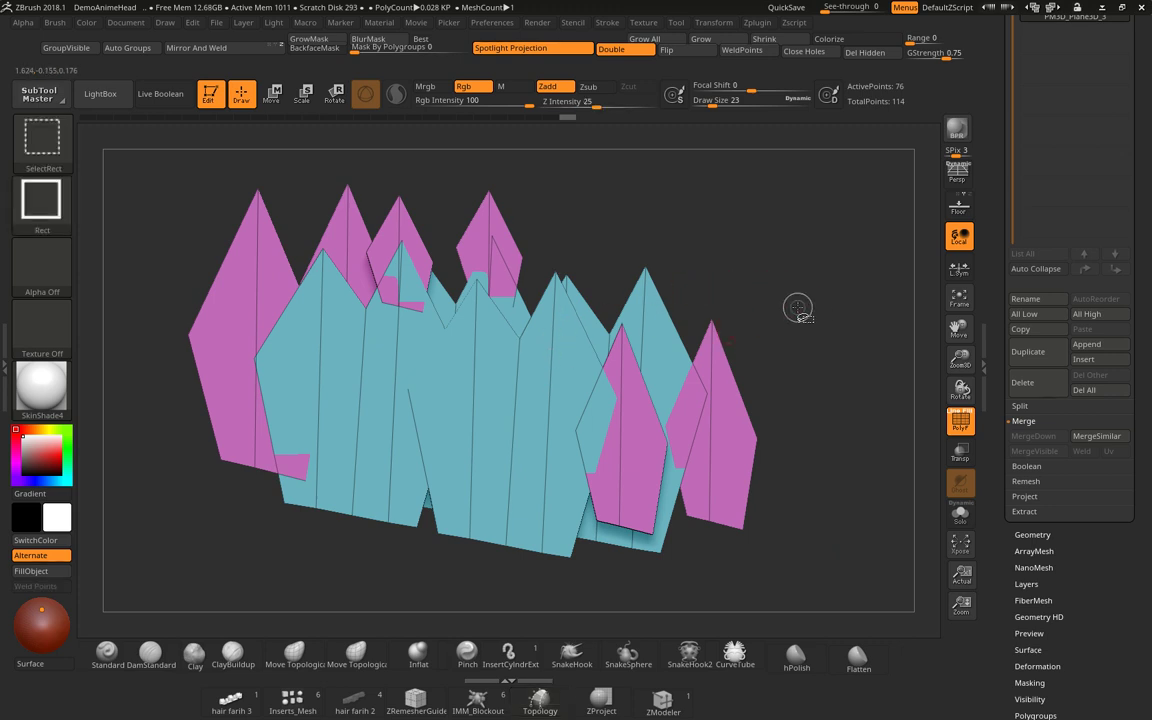
left_click_drag(798, 310, 831, 347, "ctrl+shift")
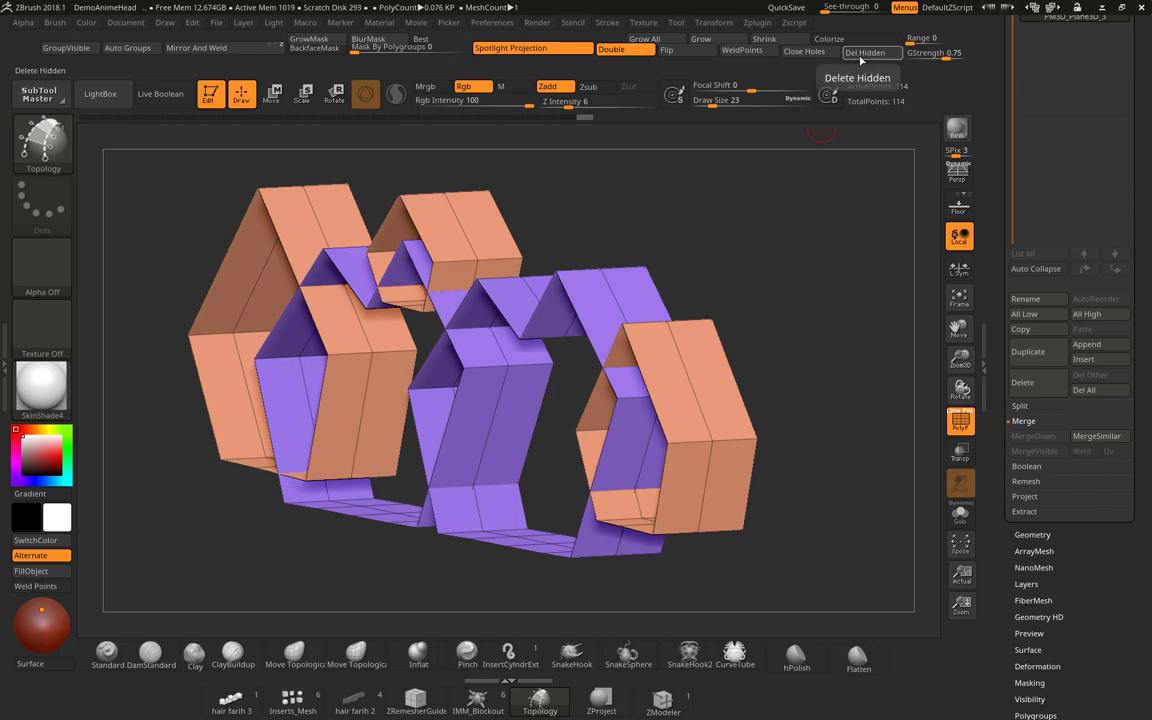
Remove the hidden spiky pieces with Del Hidden under Geometry > Modify Topology.
scroll(1072, 539, "down", 1)
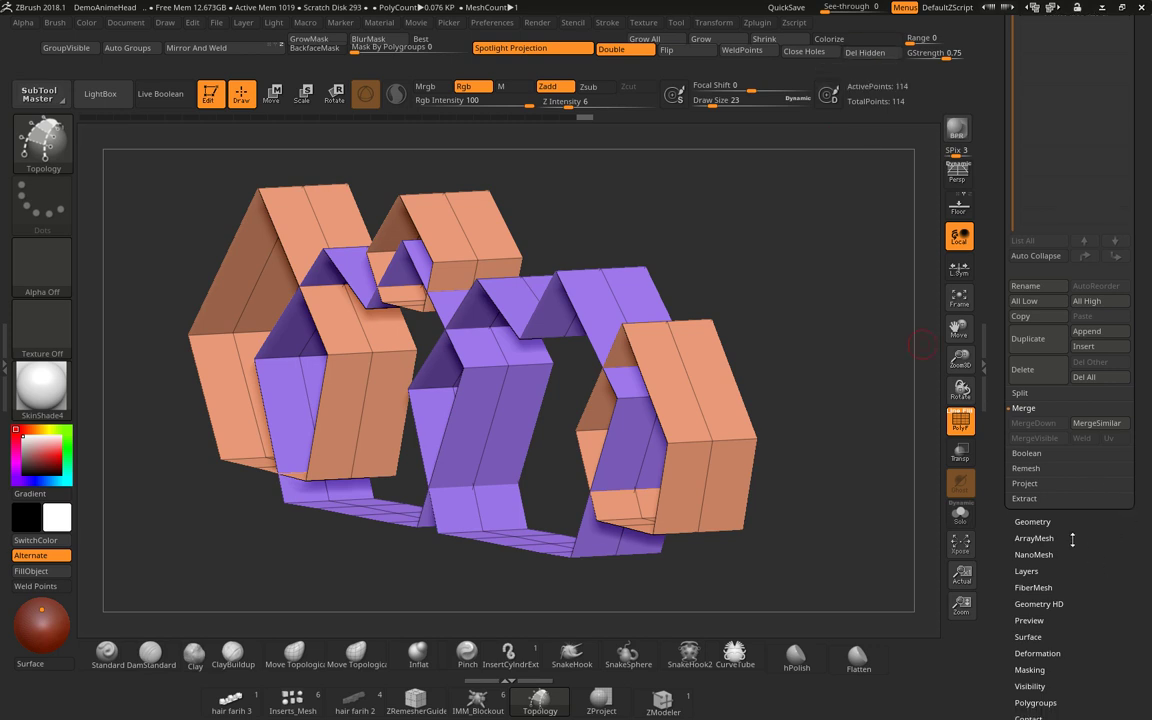
left_click(1035, 521)
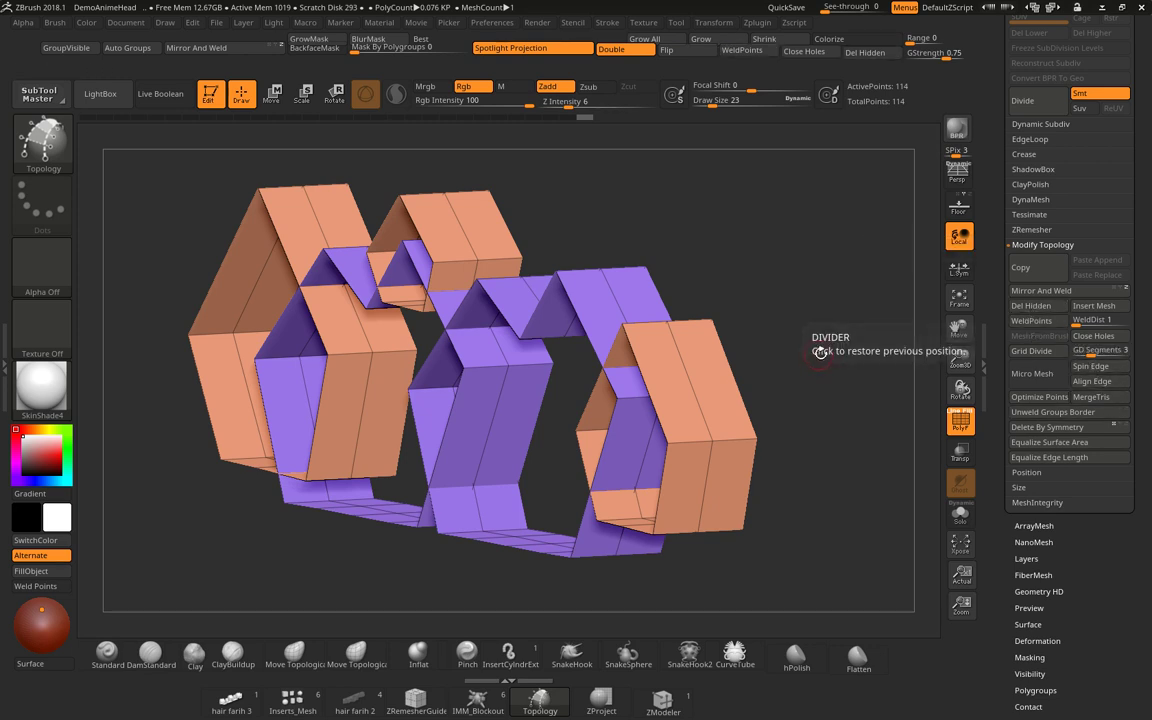
left_click_drag(818, 352, 829, 343)
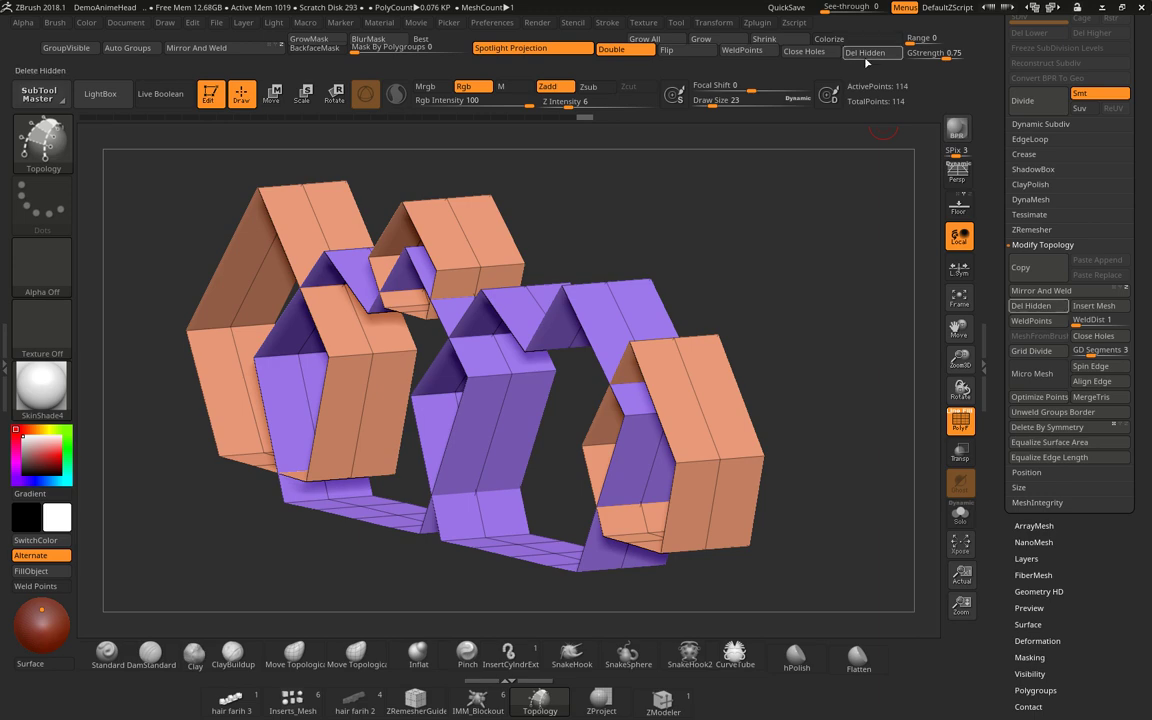
left_click(864, 52)
left_click_drag(781, 320, 534, 311)
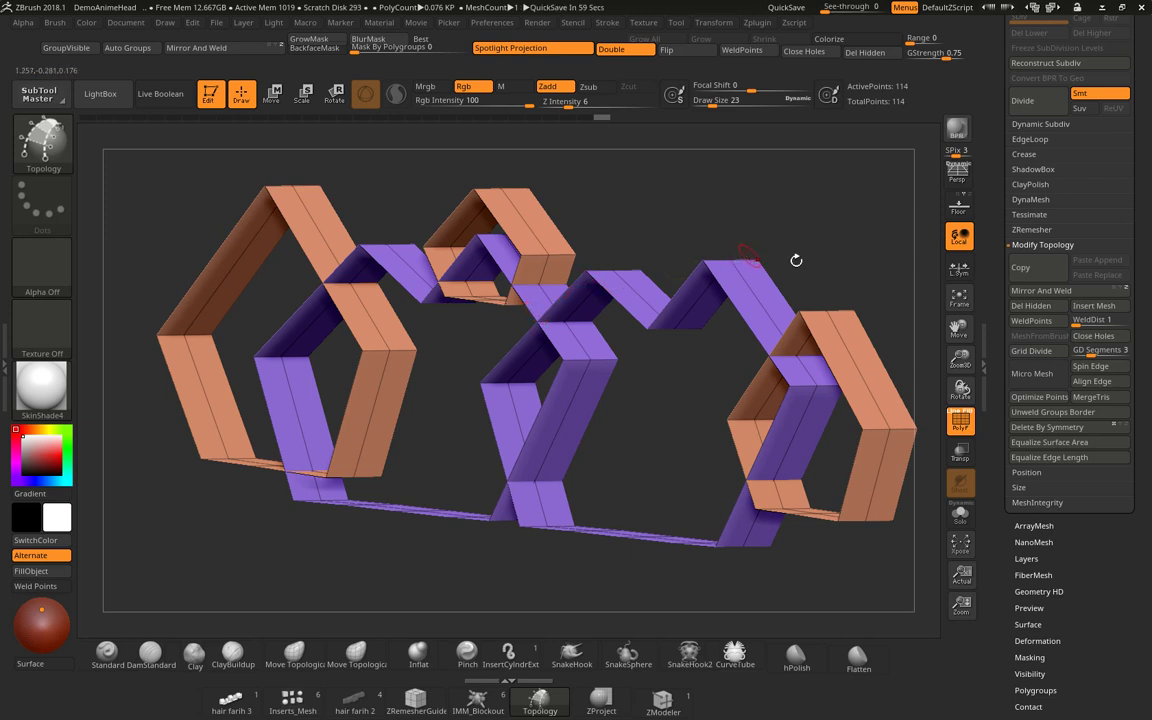
left_click_drag(820, 265, 822, 266)
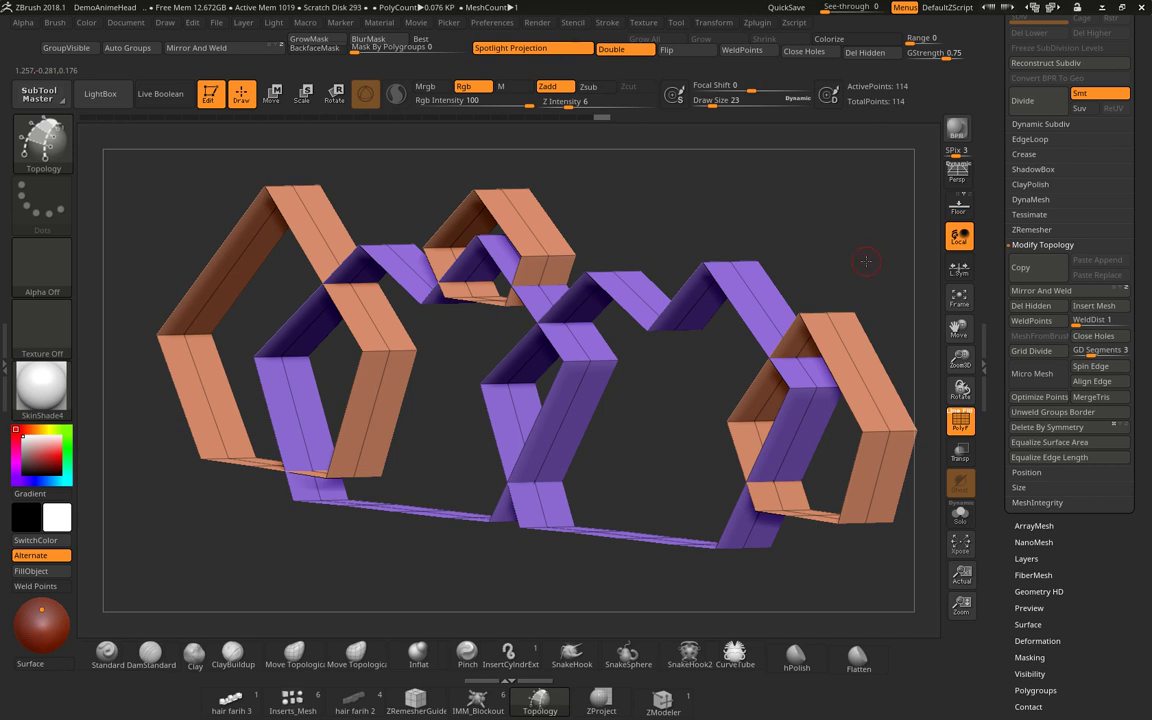
left_click_drag(866, 261, 862, 265)
scroll(1140, 140, "up", 3)
scroll(1120, 150, "up", 3)
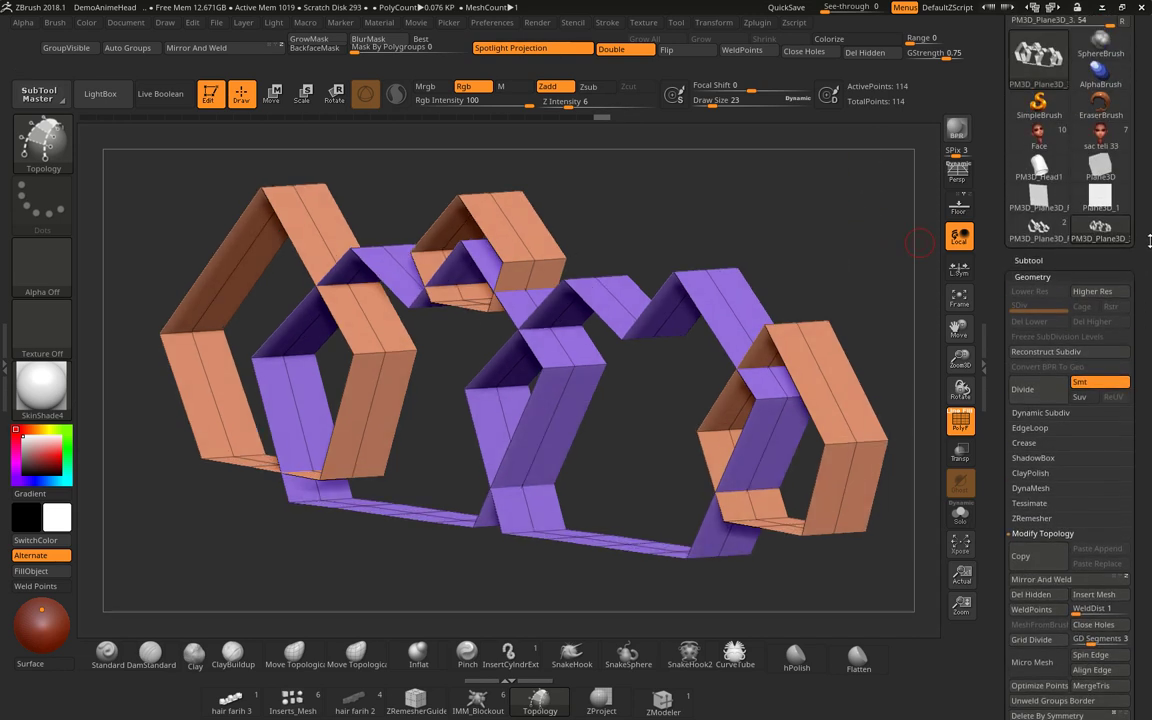
scroll(1100, 160, "up", 3)
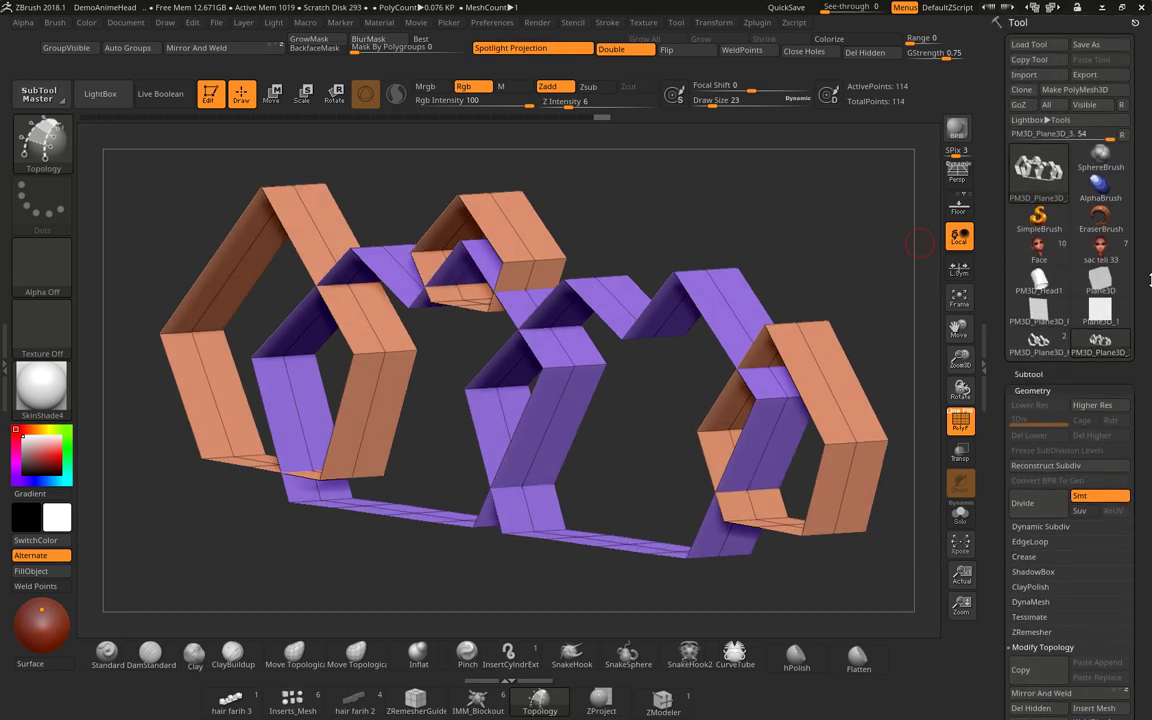
Send the band mesh to 3ds Max via GoZ and close the 3ds Max Welcome Screen.
left_click(1019, 108)
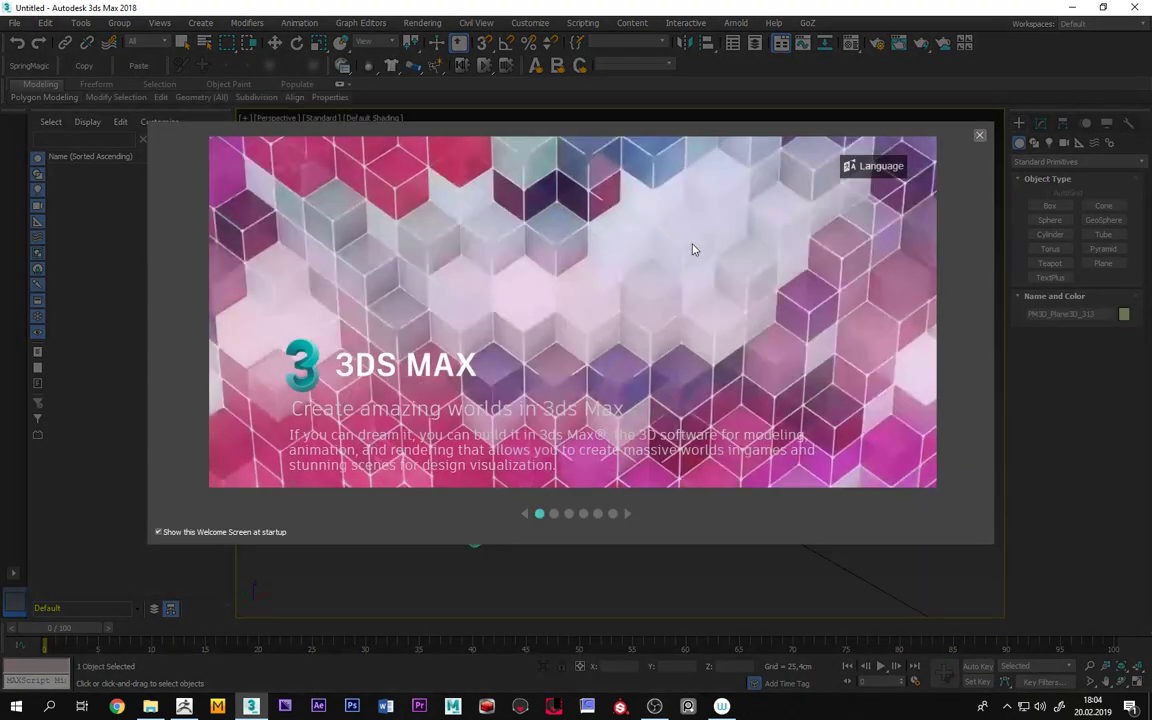
left_click(979, 134)
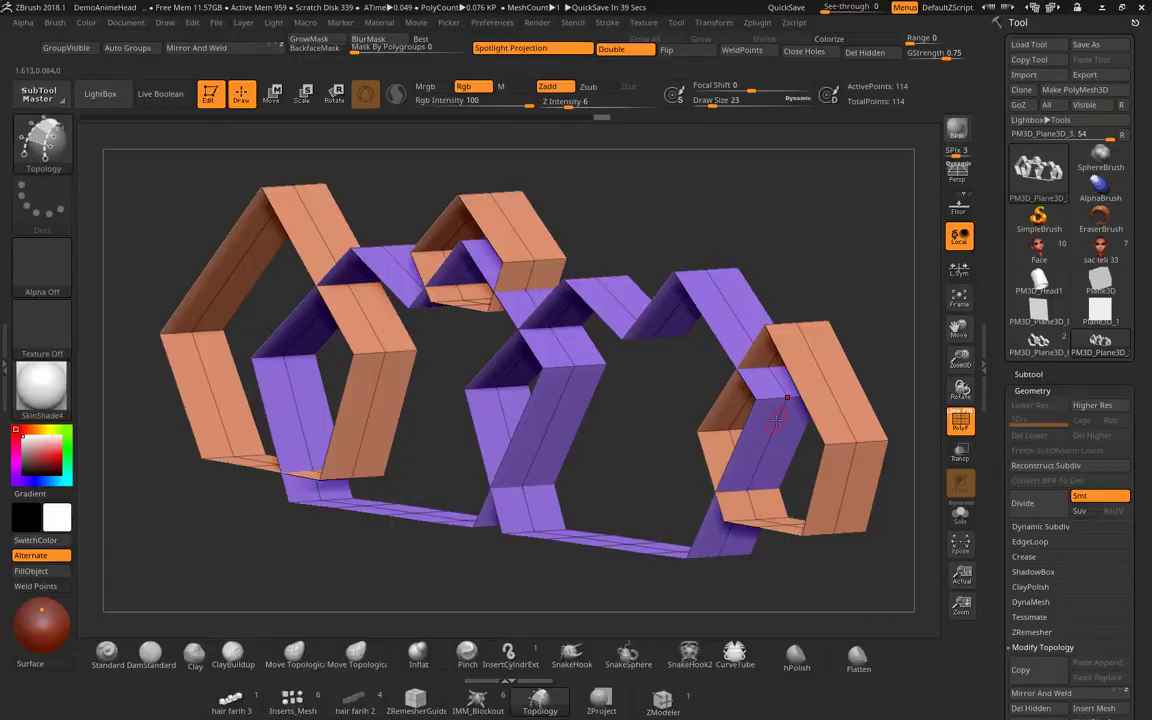
Orbit the hexagonal band mesh in ZBrush back to a front-facing view.
mouse_move(597, 478)
left_mouse_down()
mouse_move(641, 502)
mouse_move(607, 448)
mouse_move(593, 466)
left_mouse_up()
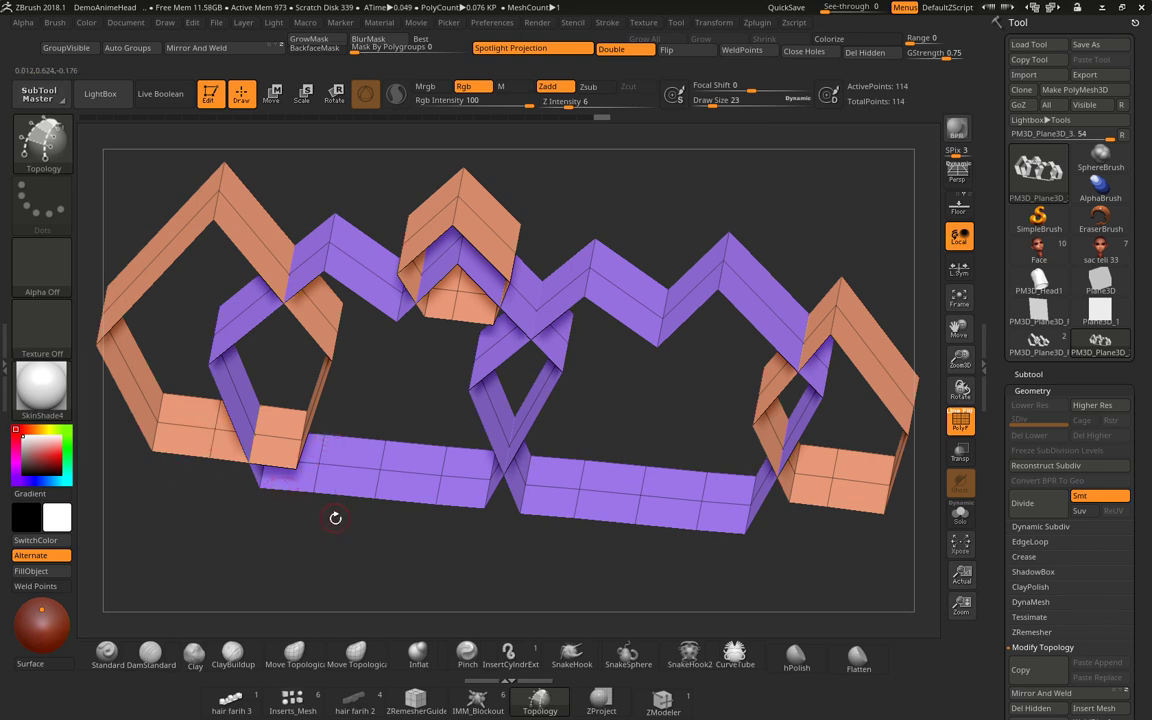
left_click_drag(333, 521, 351, 524)
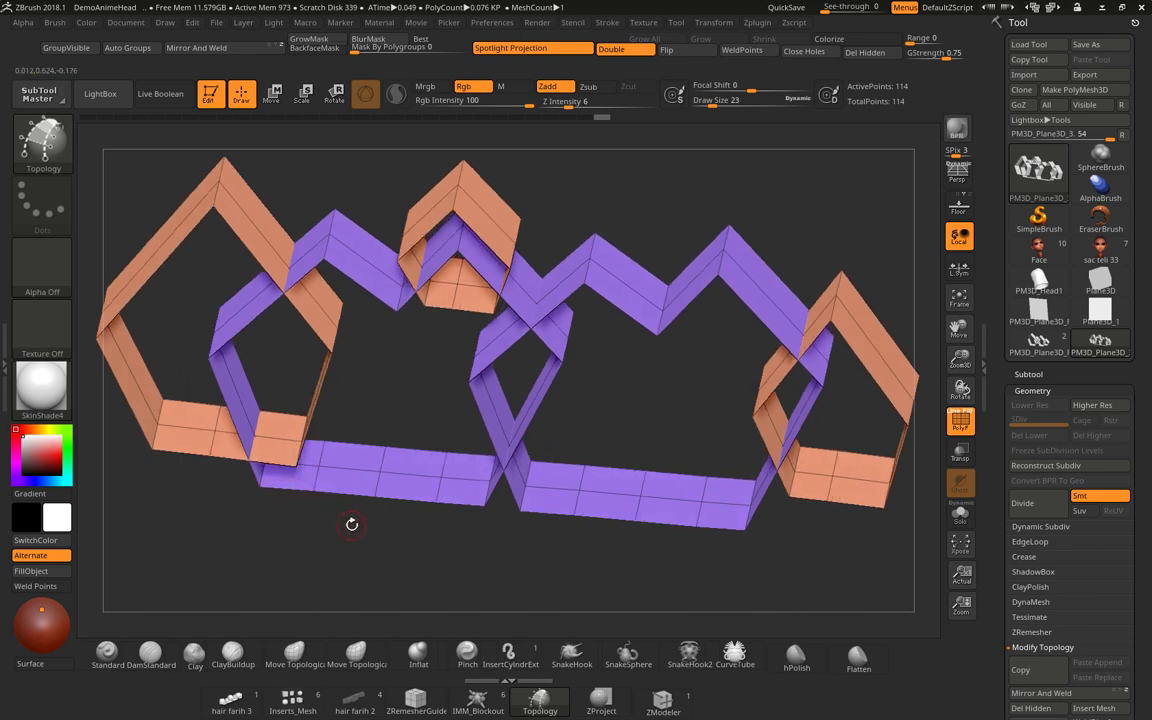
Set ZModeler to delete whole edge loops and remove two loops on the bottom strip.
left_click(663, 700)
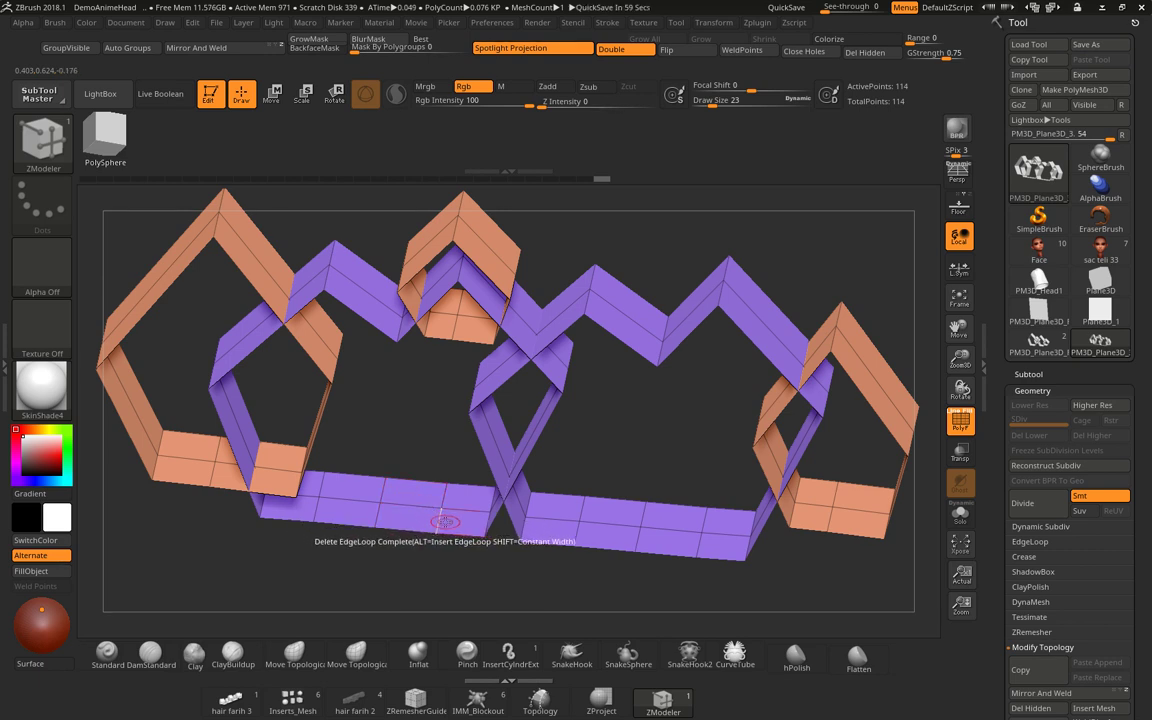
key("space")
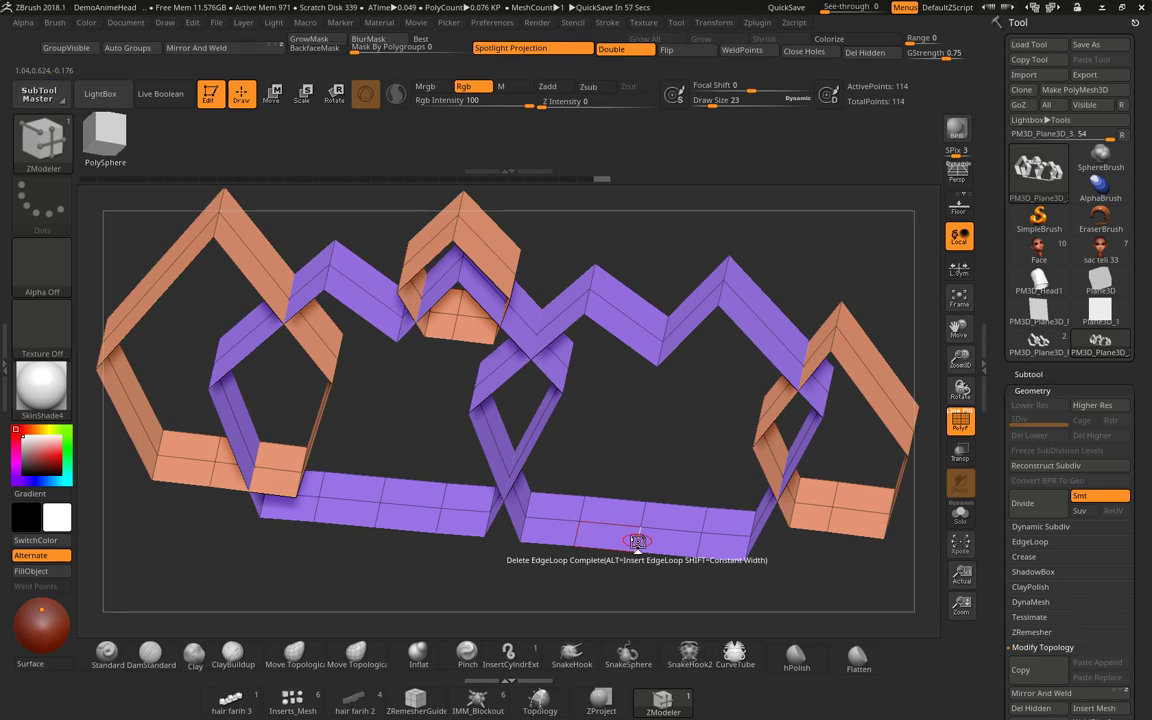
right_click(637, 541)
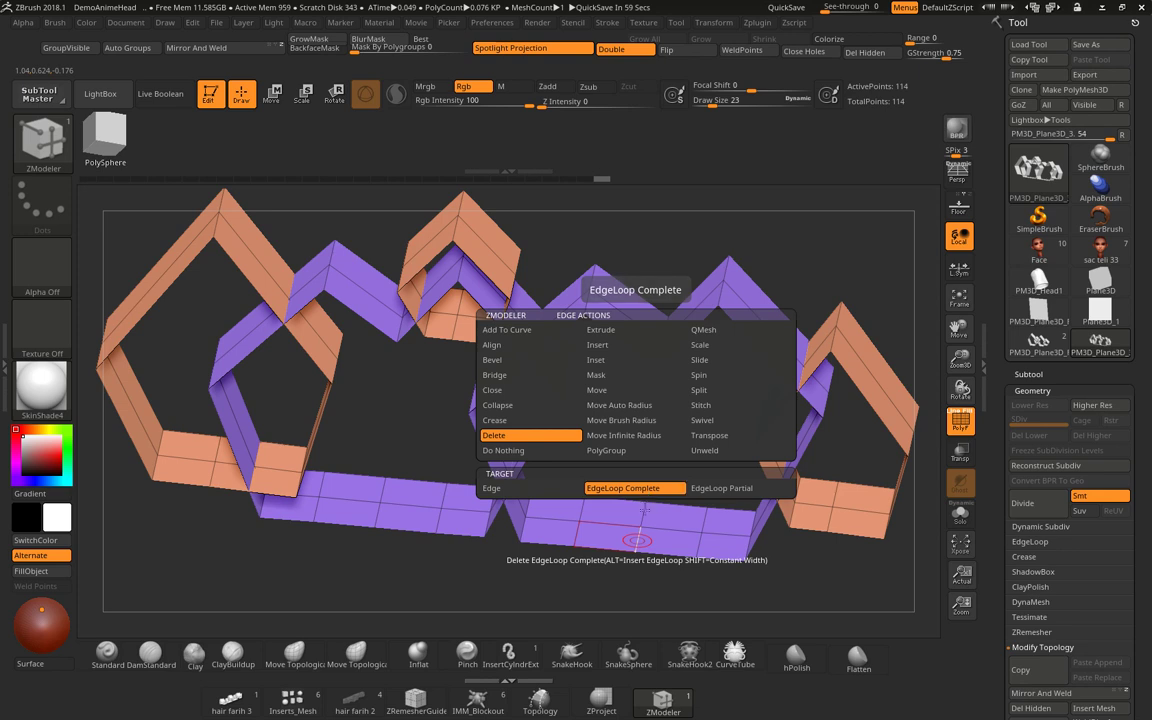
left_click(637, 543)
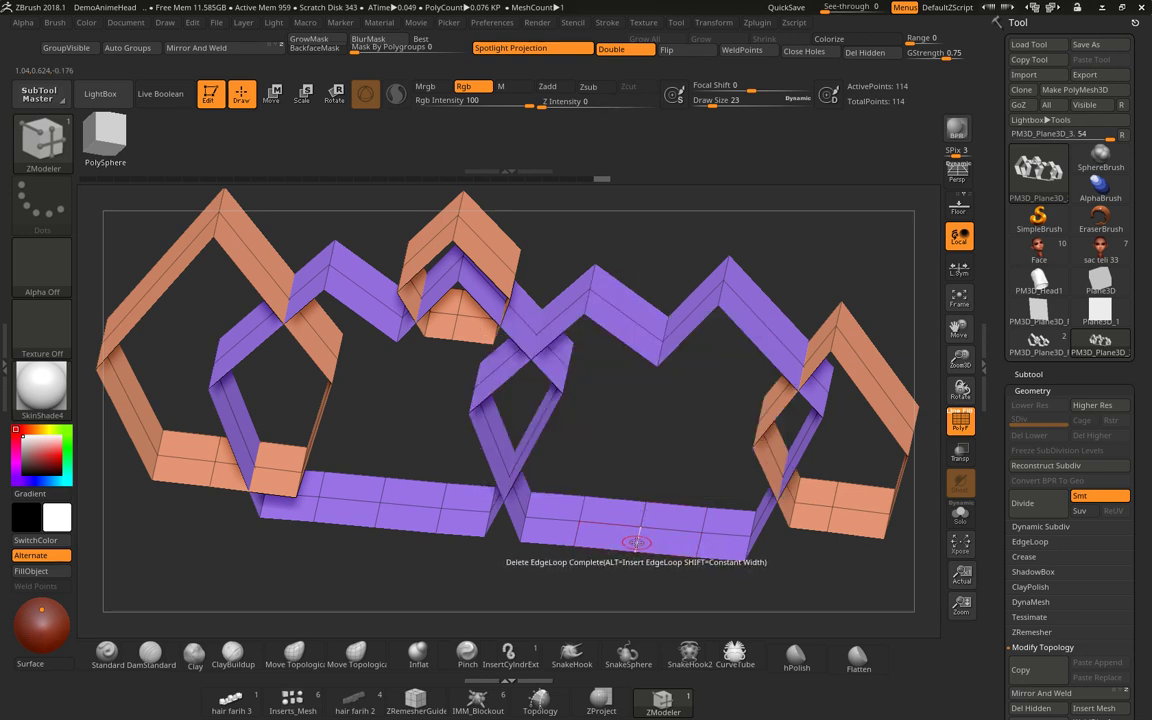
left_click(700, 543)
Delete edge loops on the lower-right and bottom-left strips of the band.
left_click(575, 533)
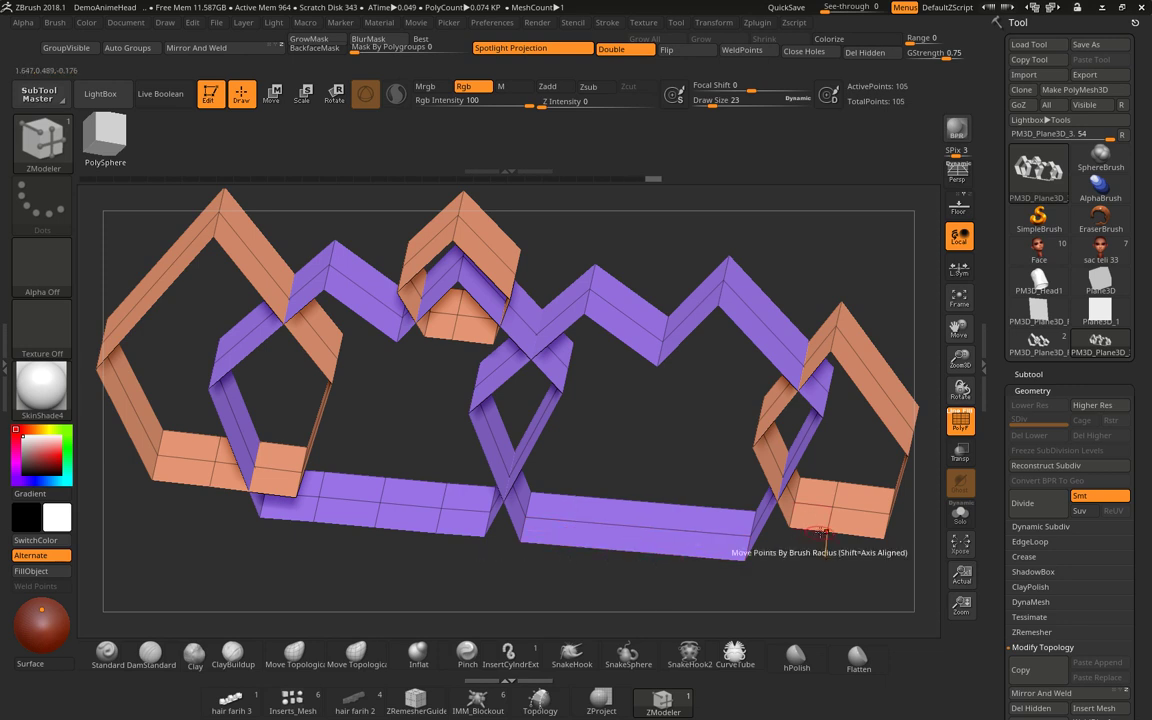
left_click(812, 531)
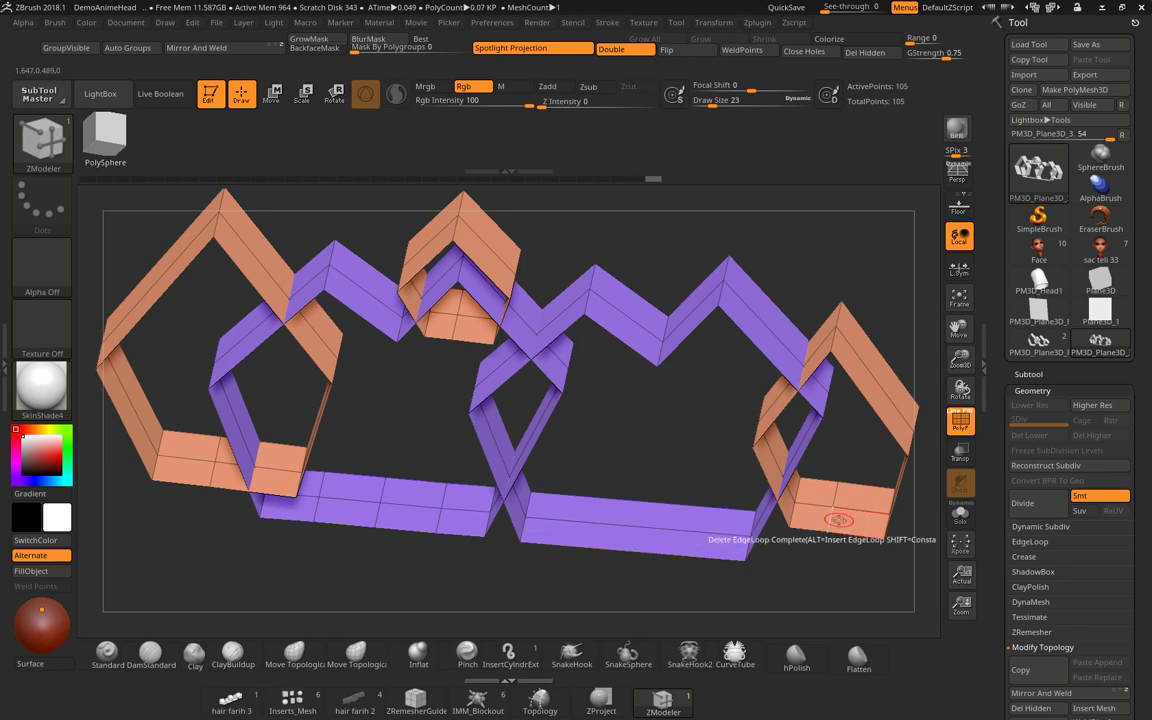
left_click(432, 524)
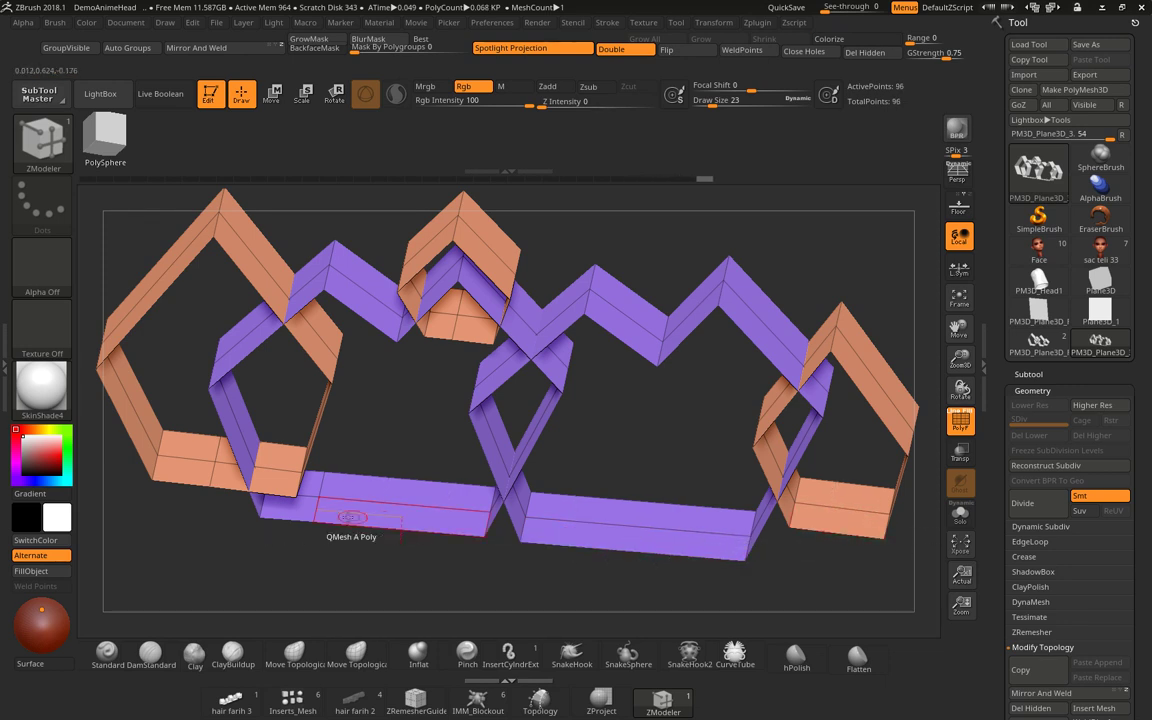
left_click(316, 510)
left_click(316, 510)
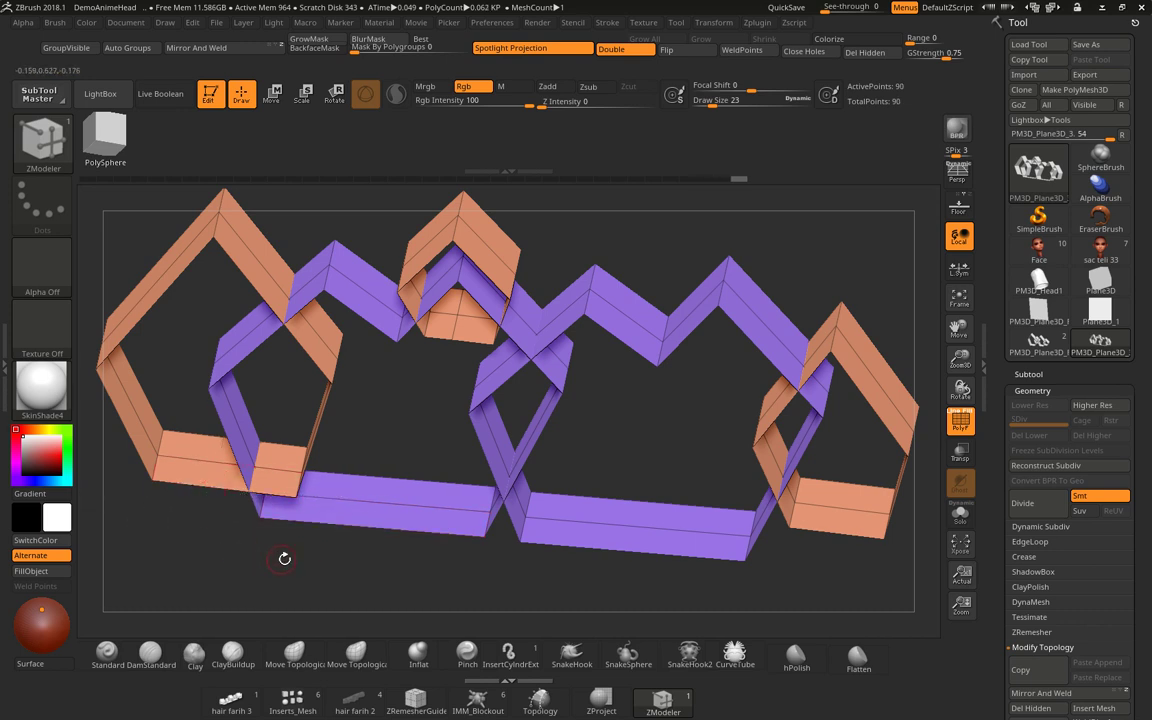
Delete an edge loop on the small orange box and save the 87-point band.
left_click_drag(283, 555, 410, 396)
left_click(388, 294)
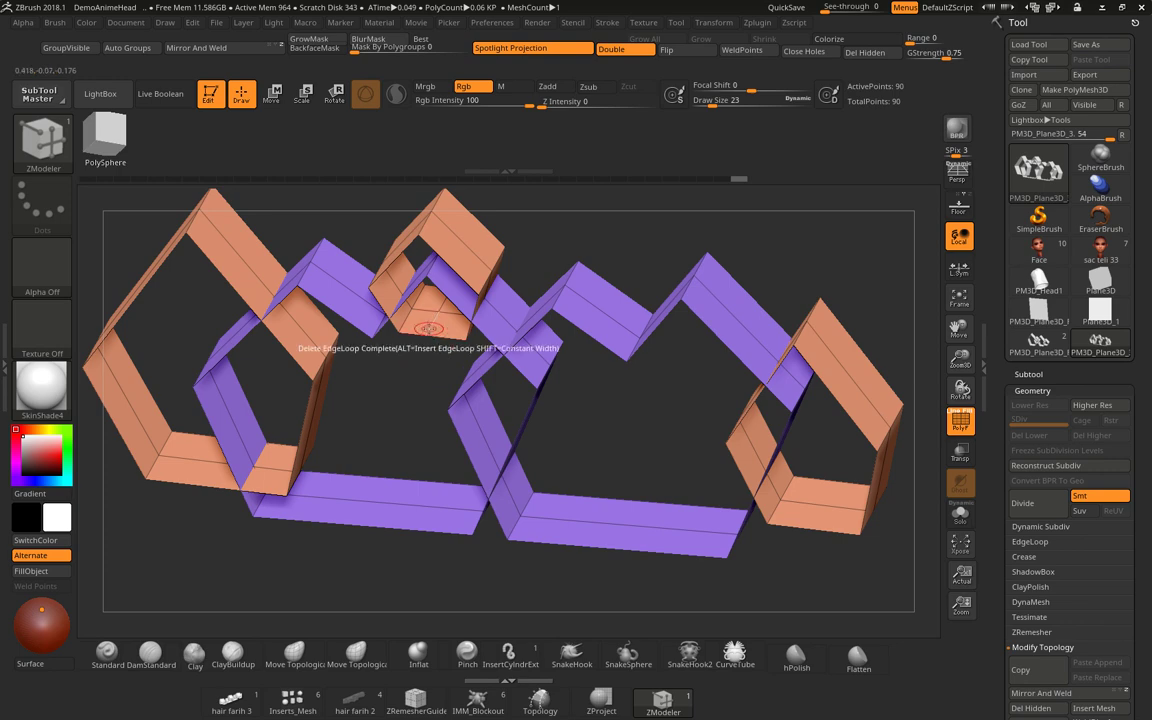
left_click_drag(392, 414, 382, 397)
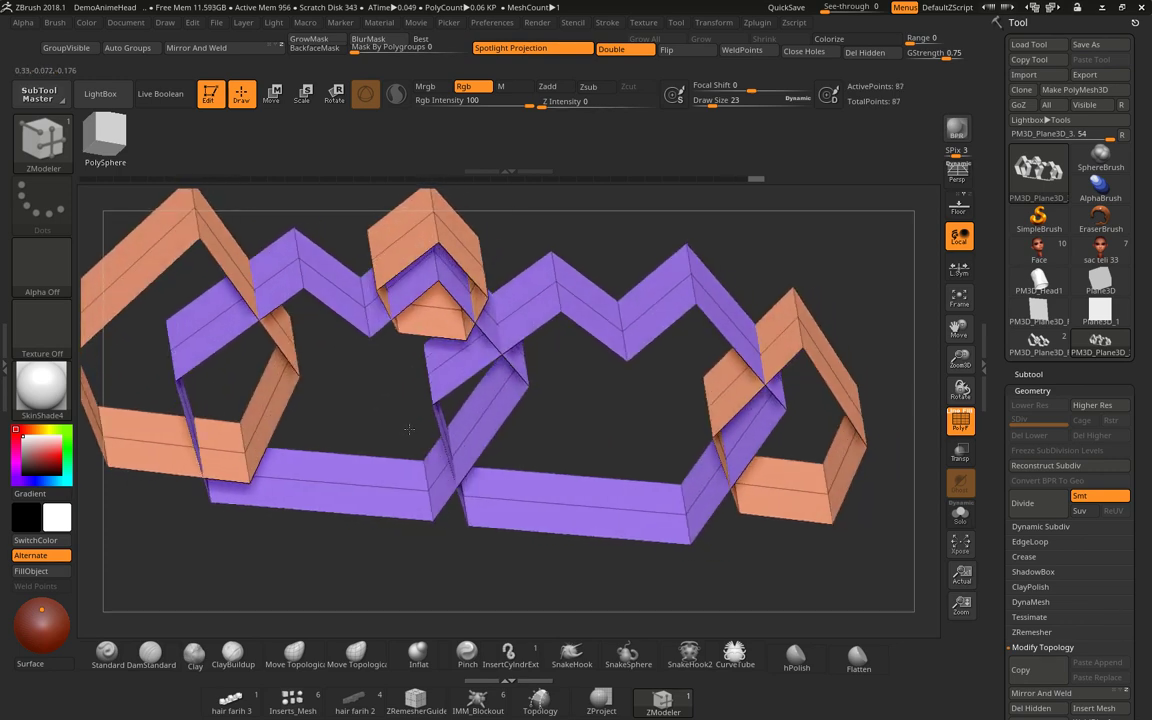
key("ctrl+s")
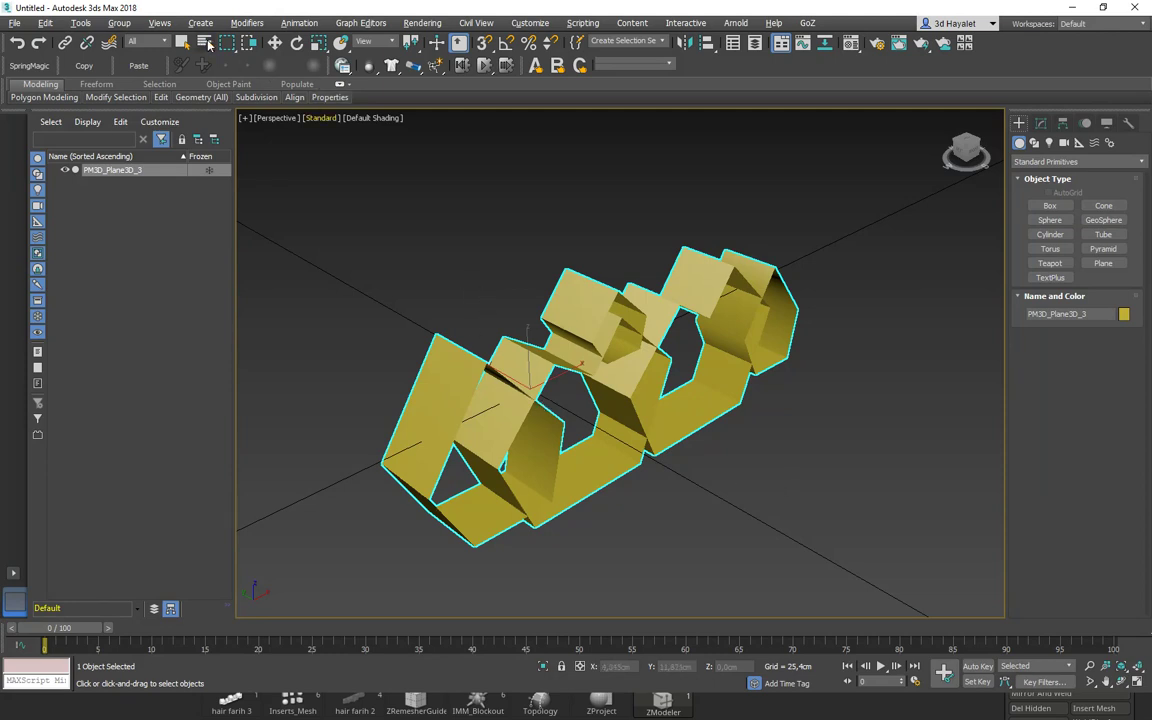
Activate Select and Move, undo an accidental move of the band, and deselect it.
left_click(275, 42)
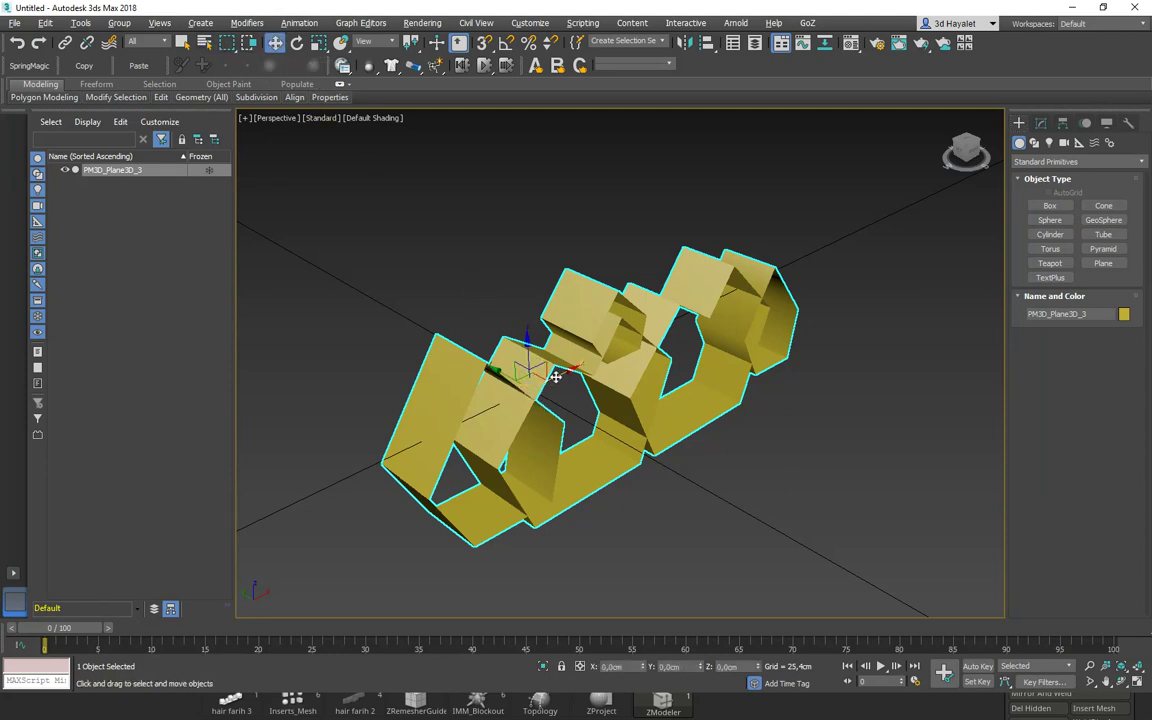
left_click_drag(556, 376, 609, 306)
key("ctrl+z")
left_click_drag(760, 483, 758, 482)
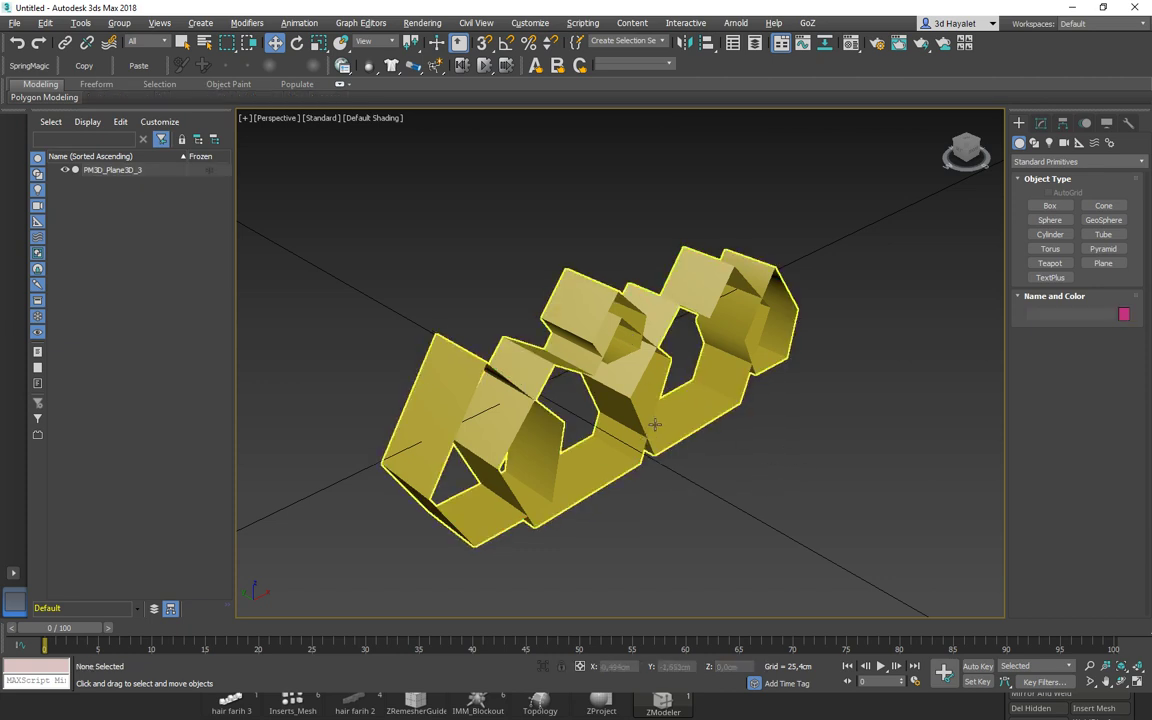
Turn on Edged Faces display and orbit to view the crown band from above.
key("F4")
mouse_move(595, 470)
middle_mouse_down("alt")
mouse_move(577, 446)
mouse_move(657, 481)
middle_mouse_up("alt")
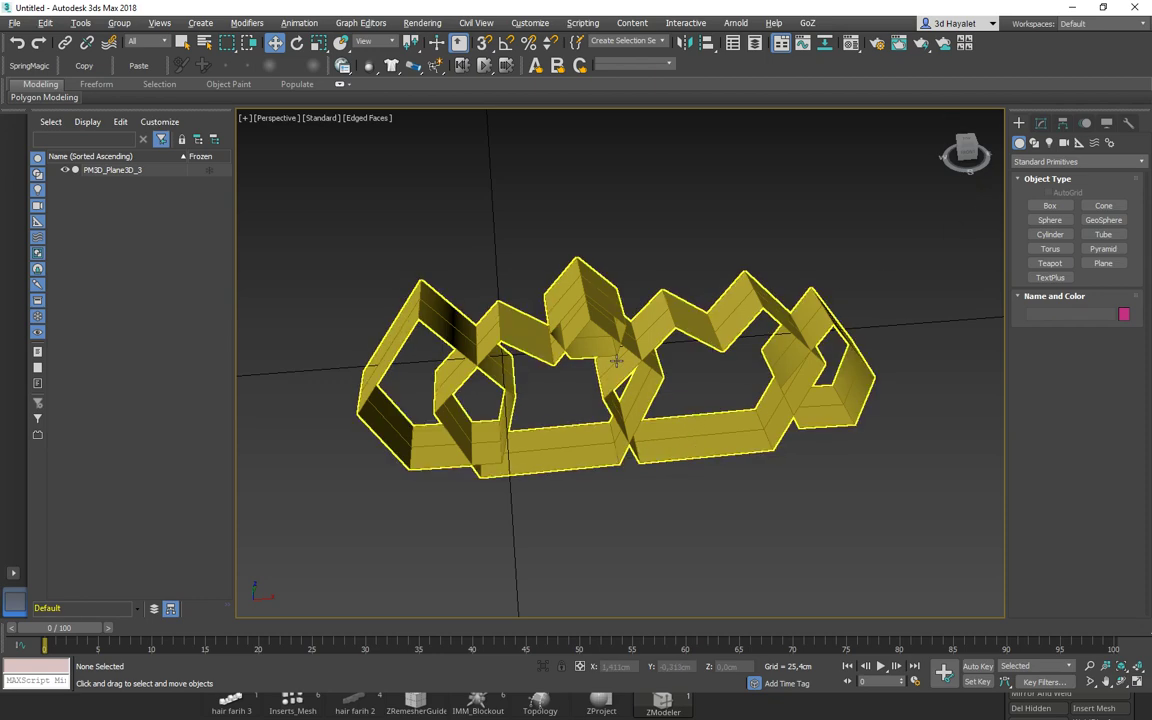
middle_click_drag(669, 353, 625, 335, "alt")
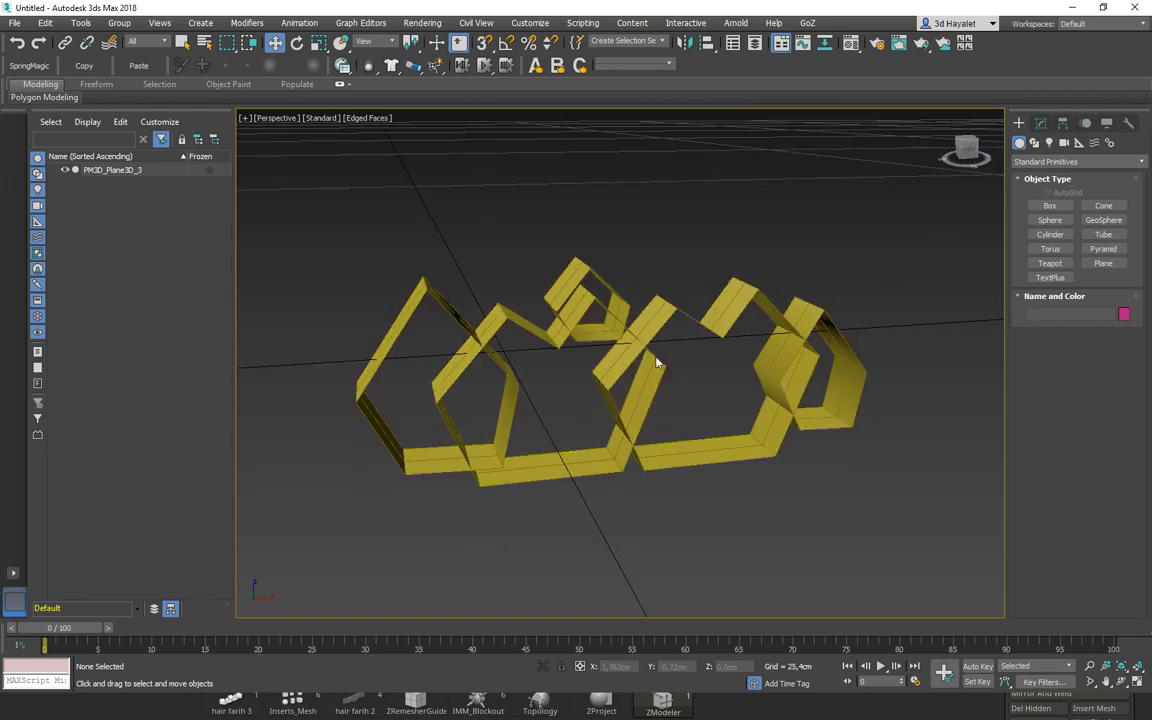
left_click(1040, 122)
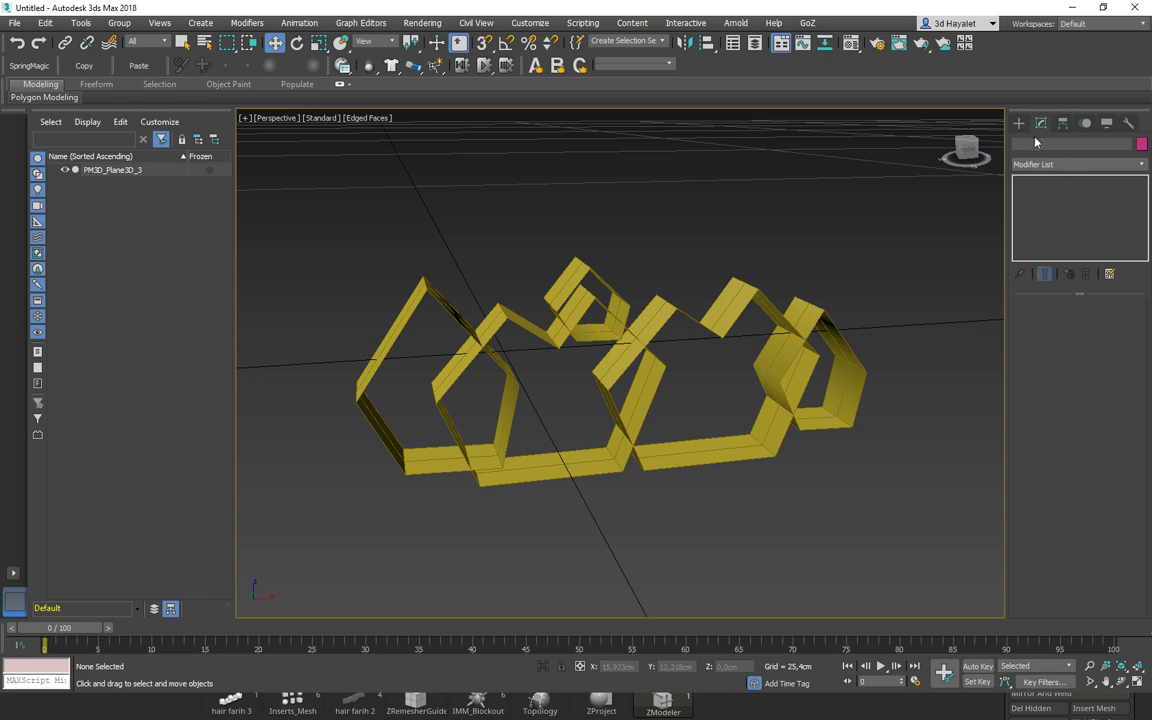
Select the crown band and add a planar UVW Map modifier.
left_click(680, 301)
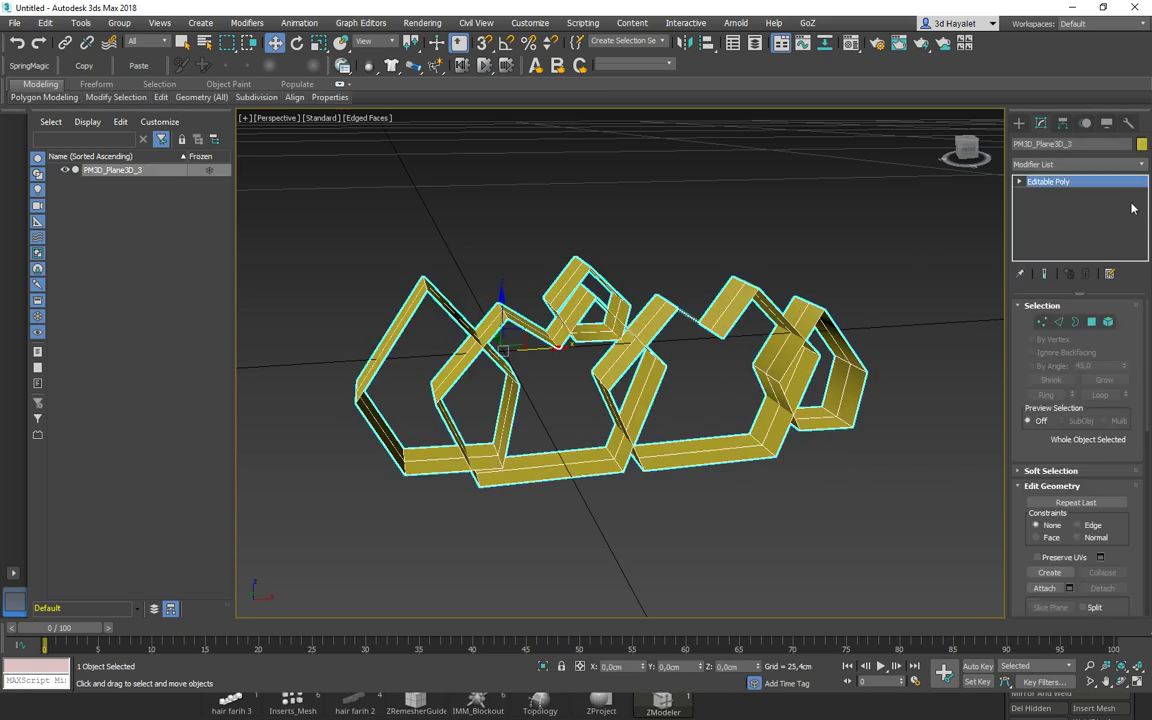
left_click(1139, 164)
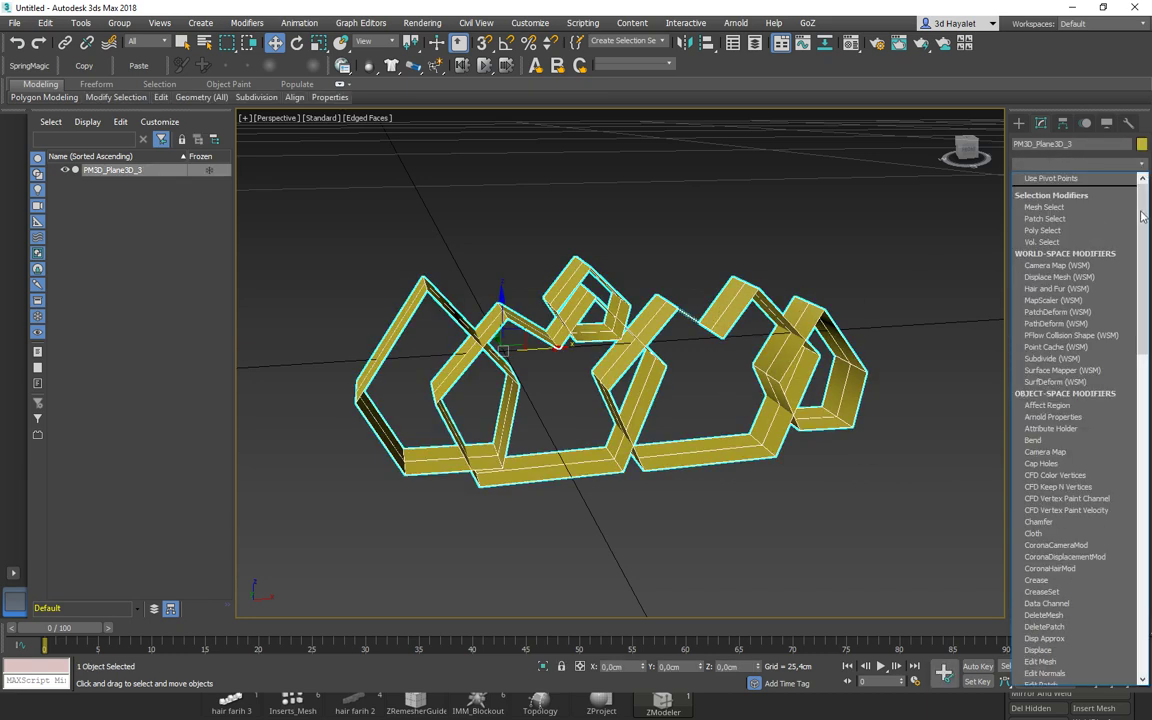
left_click_drag(1138, 244, 1138, 550)
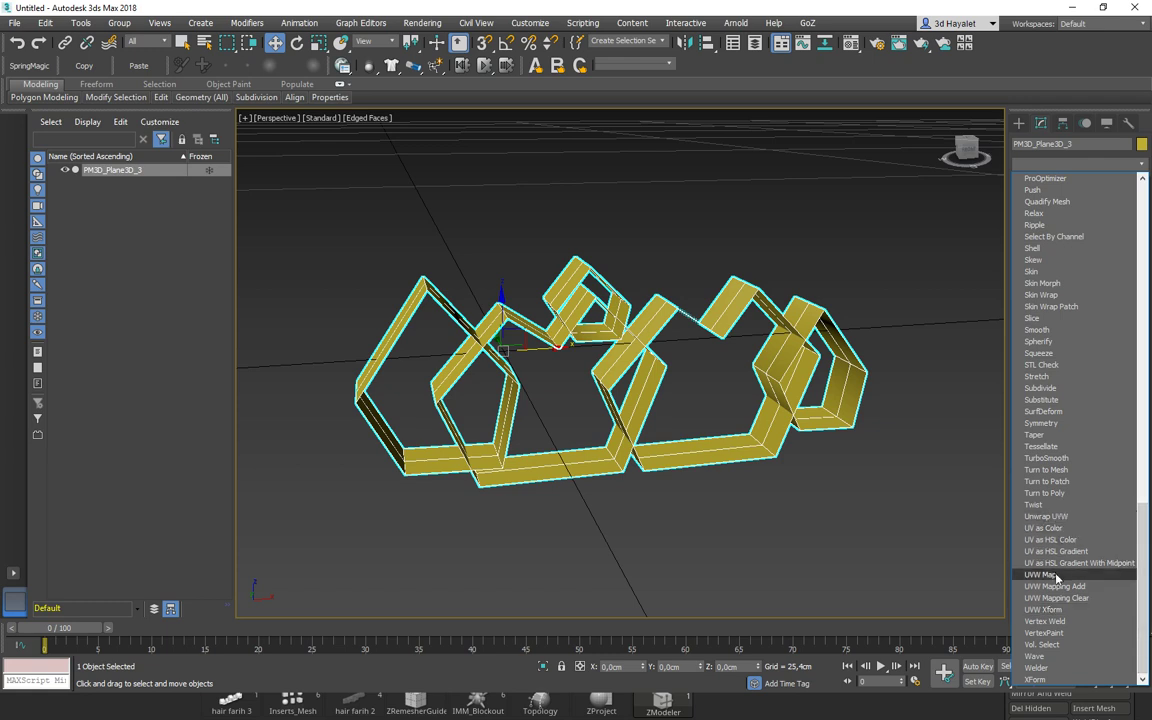
left_click(1056, 577)
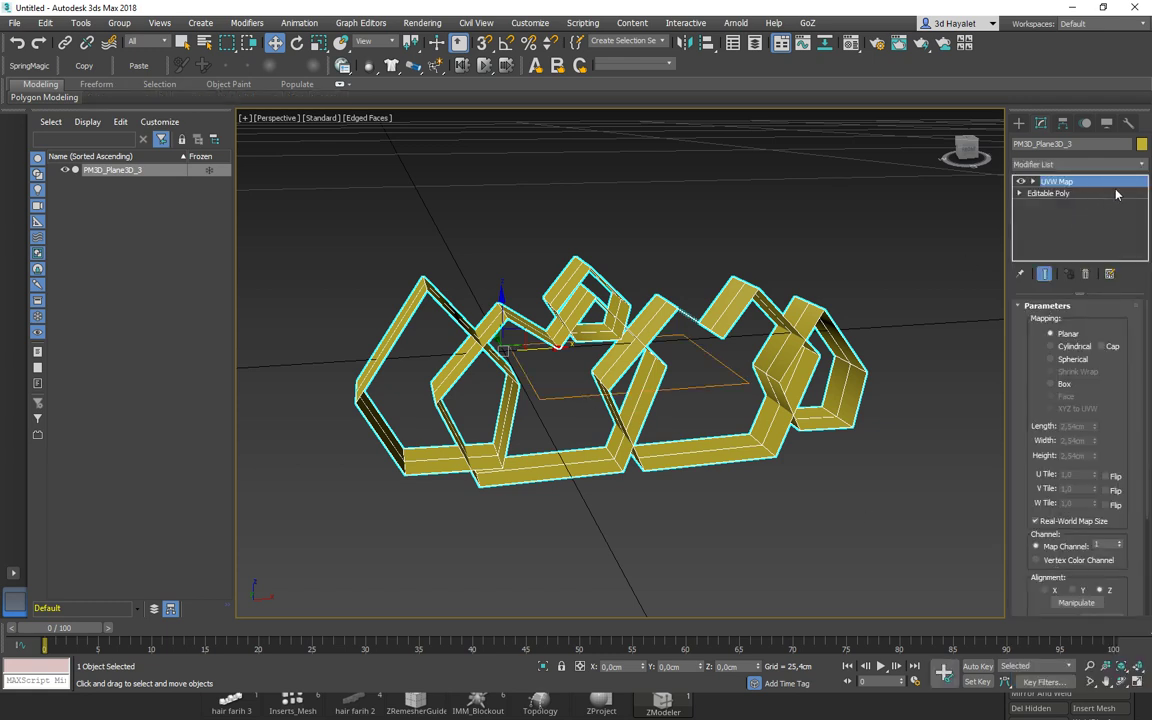
Add an Unwrap UVW modifier on top and open its UV editor.
left_click(1144, 166)
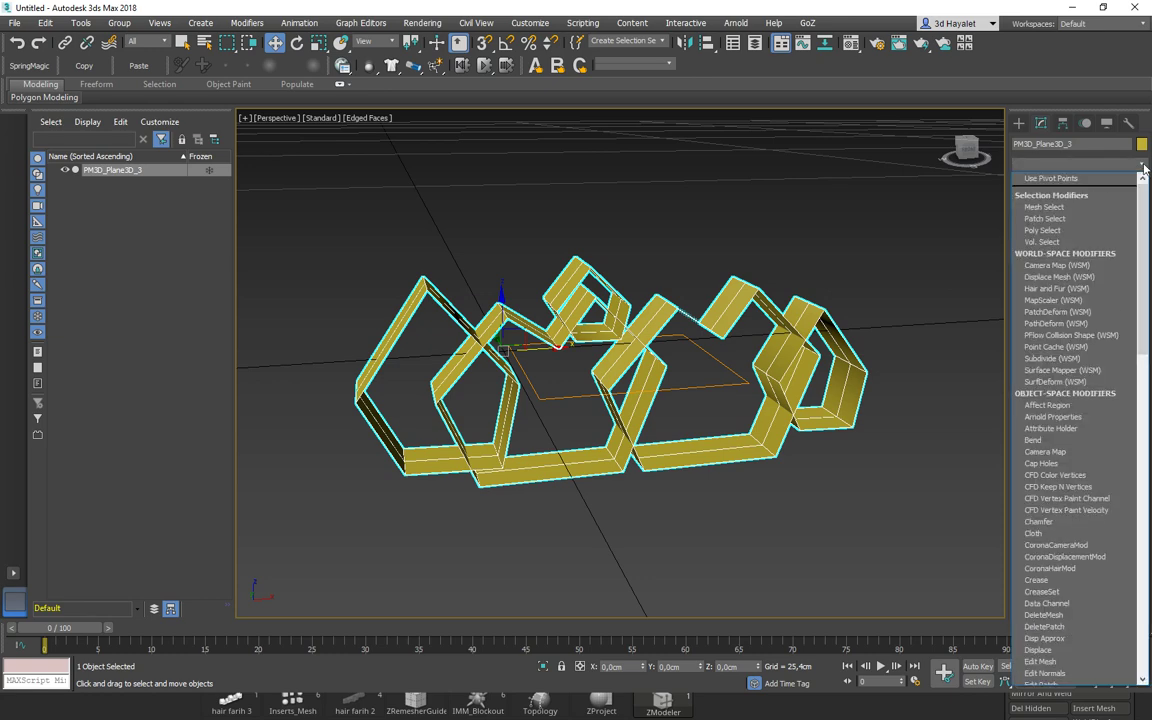
scroll(1070, 400, "down", 5)
scroll(1070, 450, "down", 5)
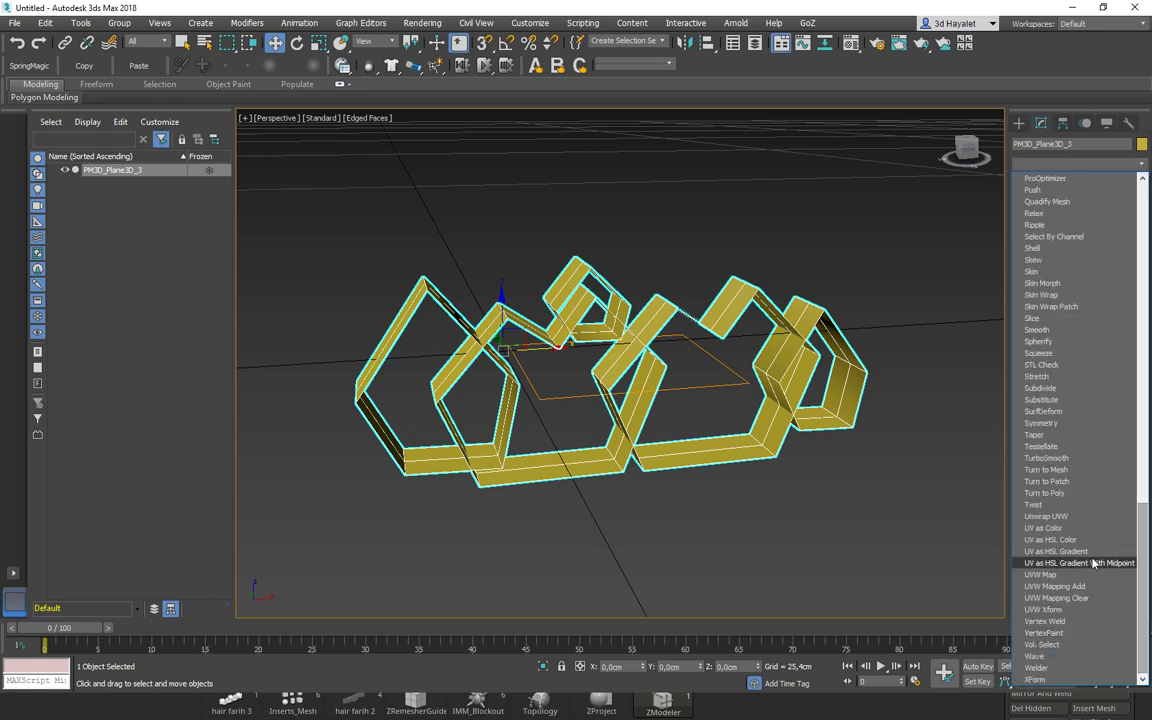
left_click(1065, 516)
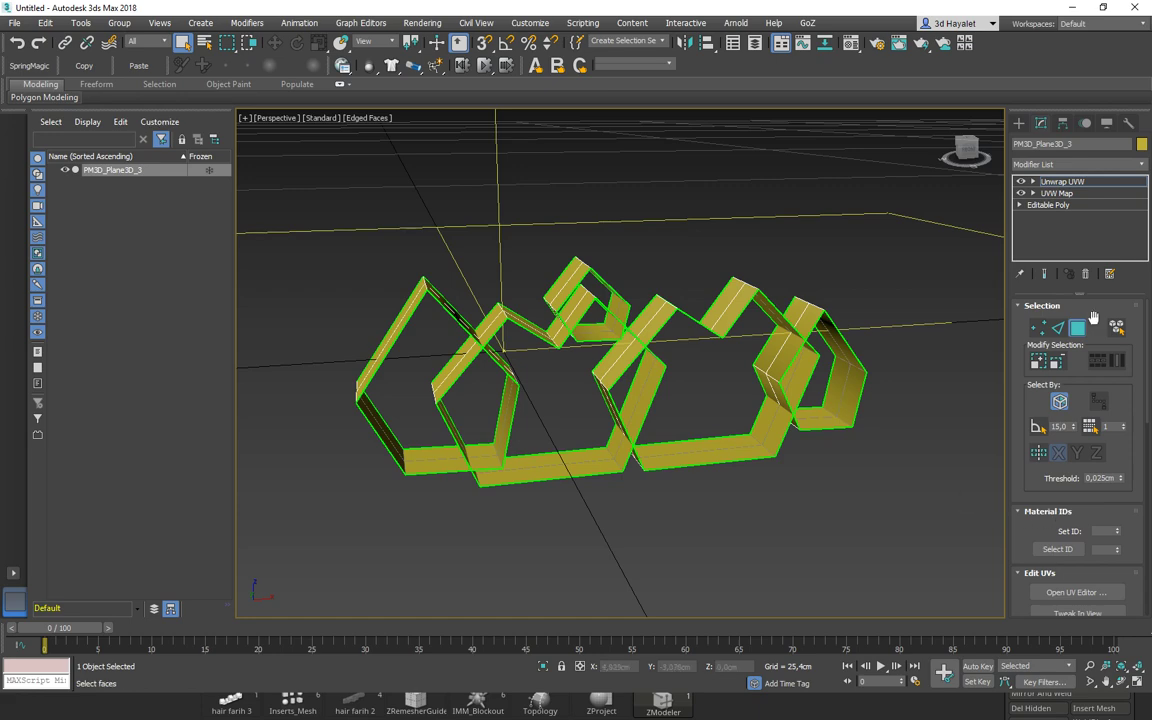
left_click_drag(1022, 403, 1016, 245)
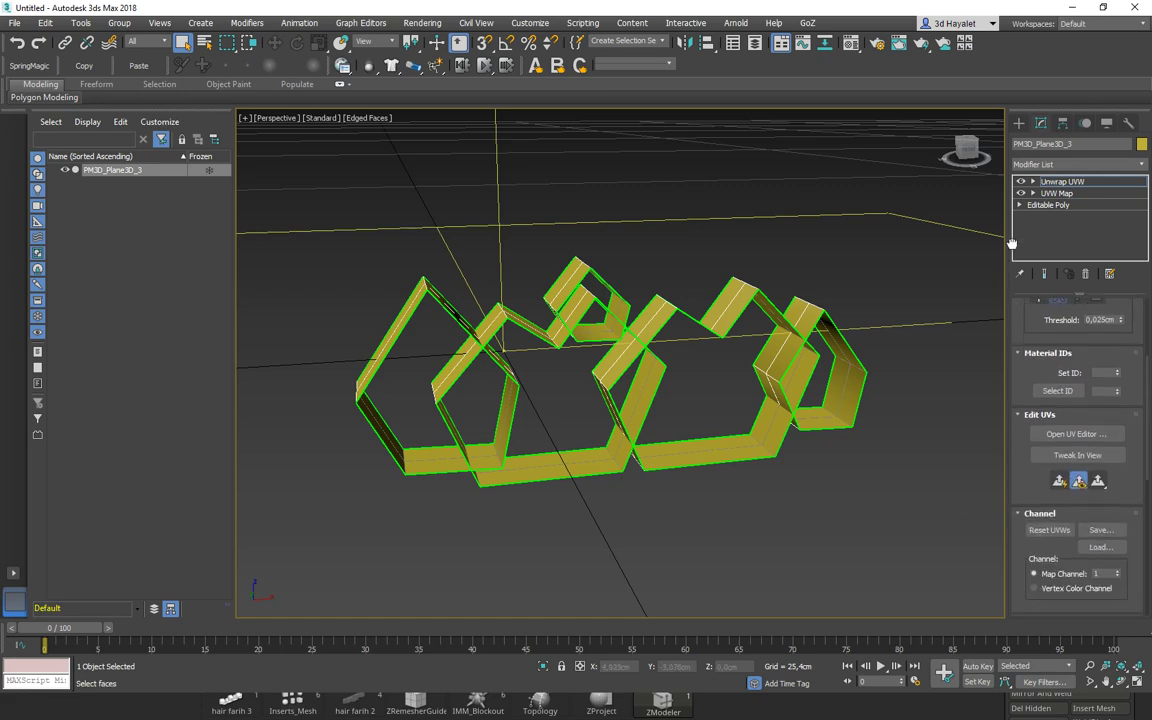
left_click(1064, 433)
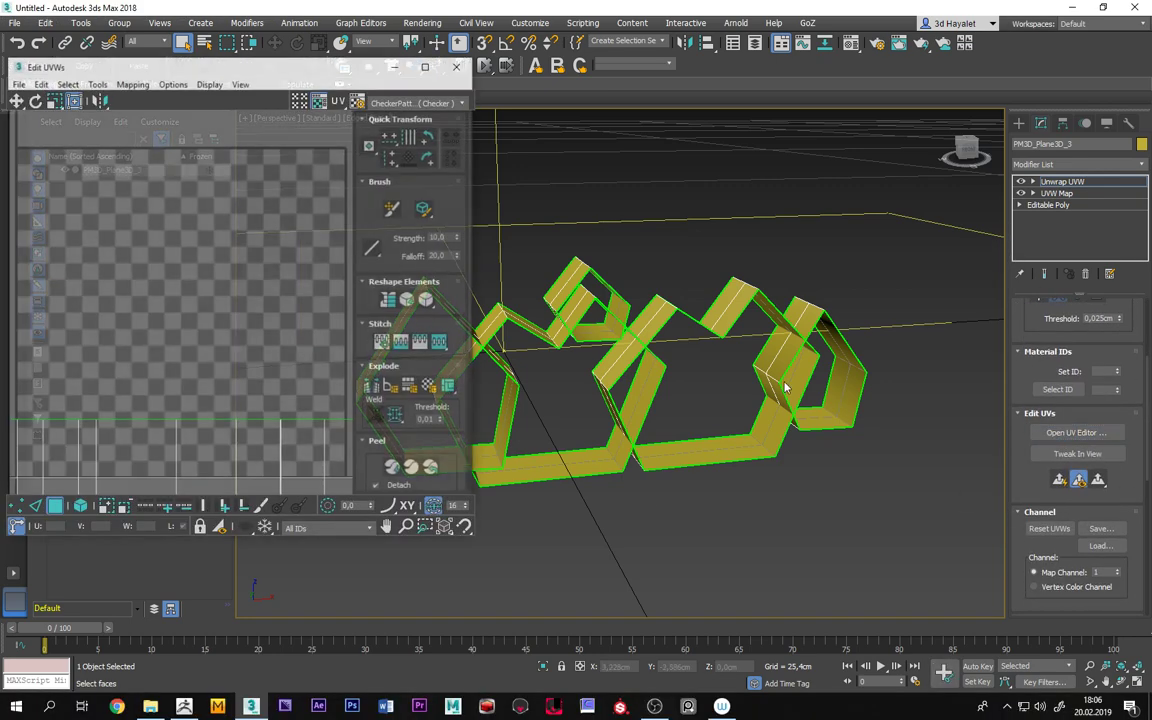
Enable element selection and move the first UV section up out of the long strip.
scroll(200, 369, "down", 2)
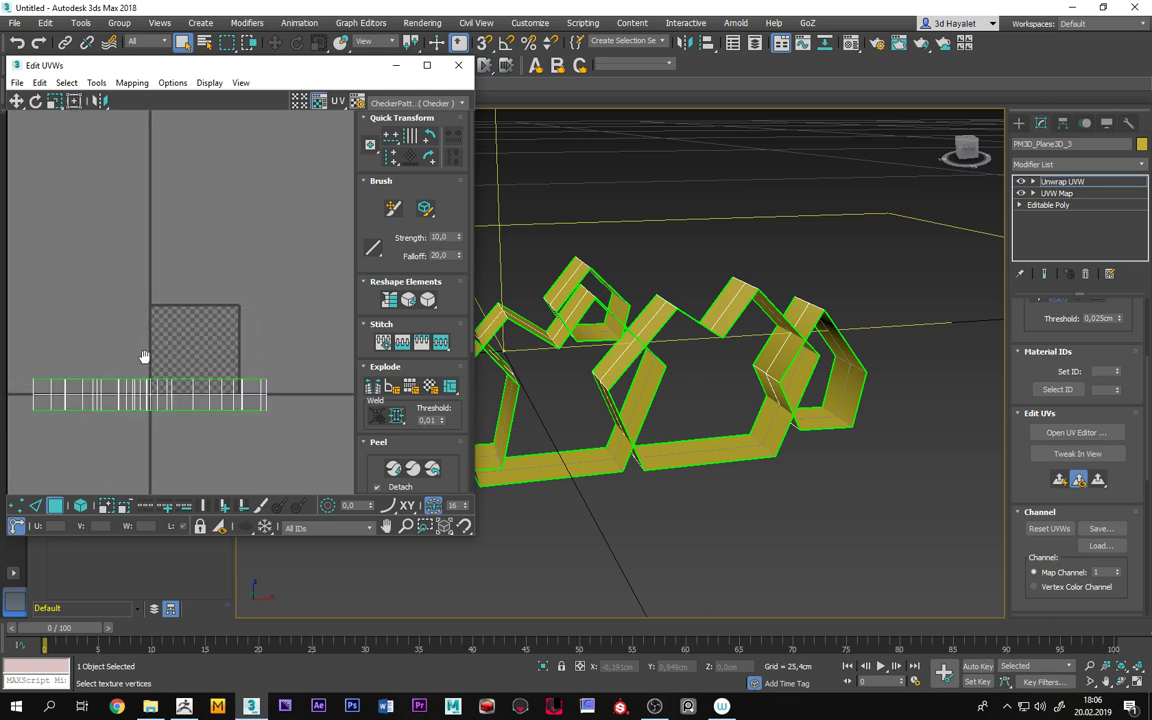
middle_click_drag(147, 355, 189, 310)
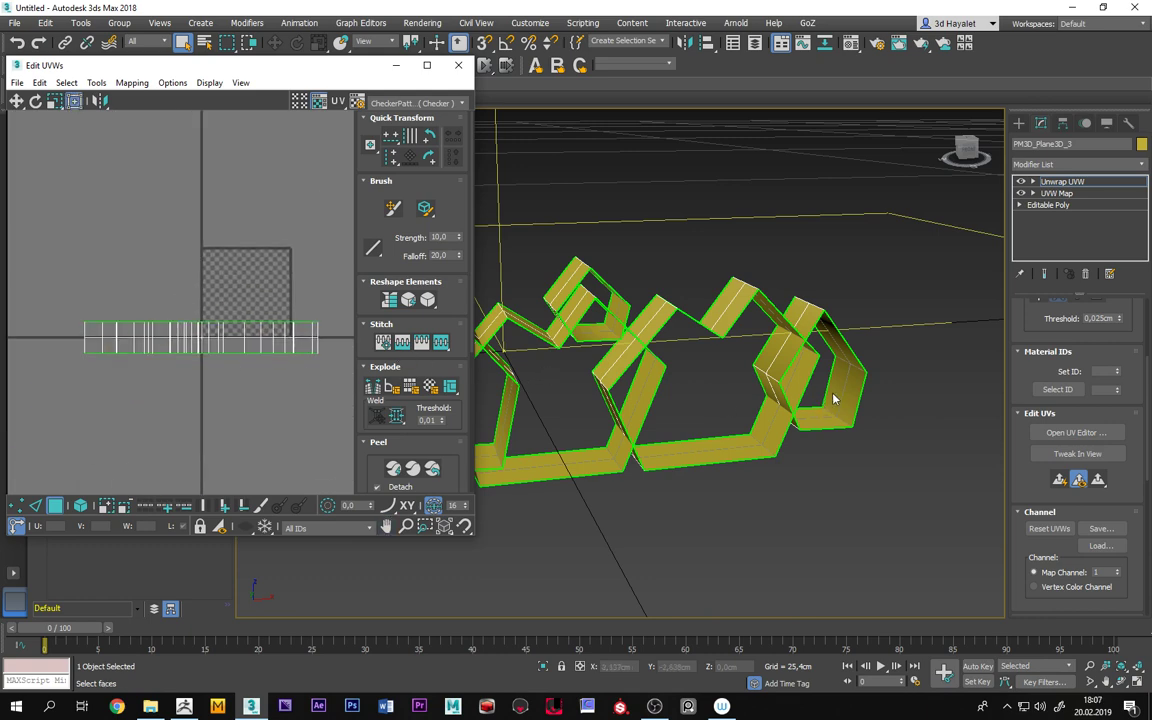
middle_click_drag(856, 411, 828, 443, "alt")
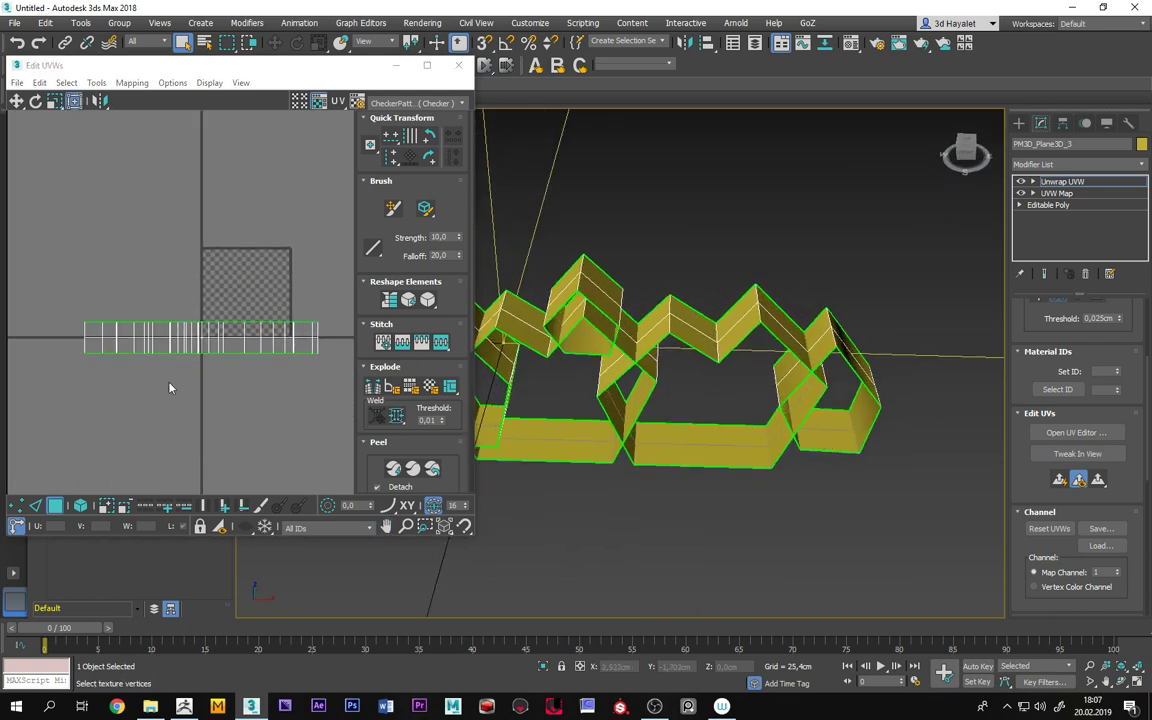
left_click(81, 507)
left_click(207, 343)
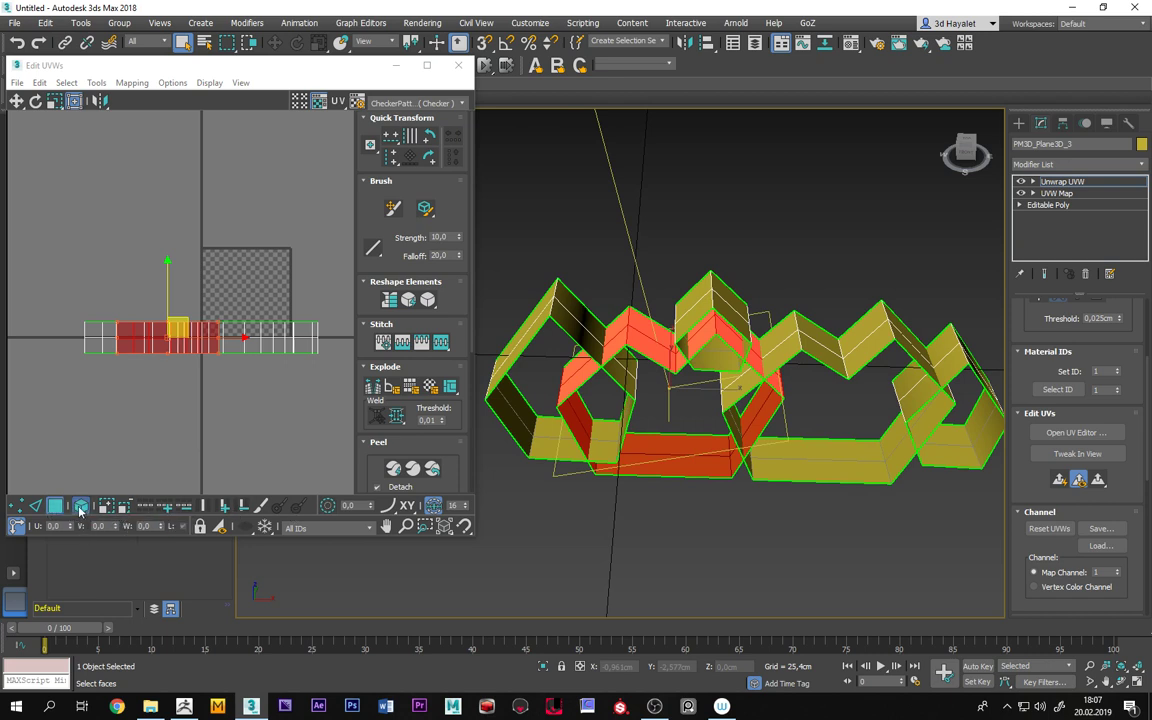
left_click(80, 506)
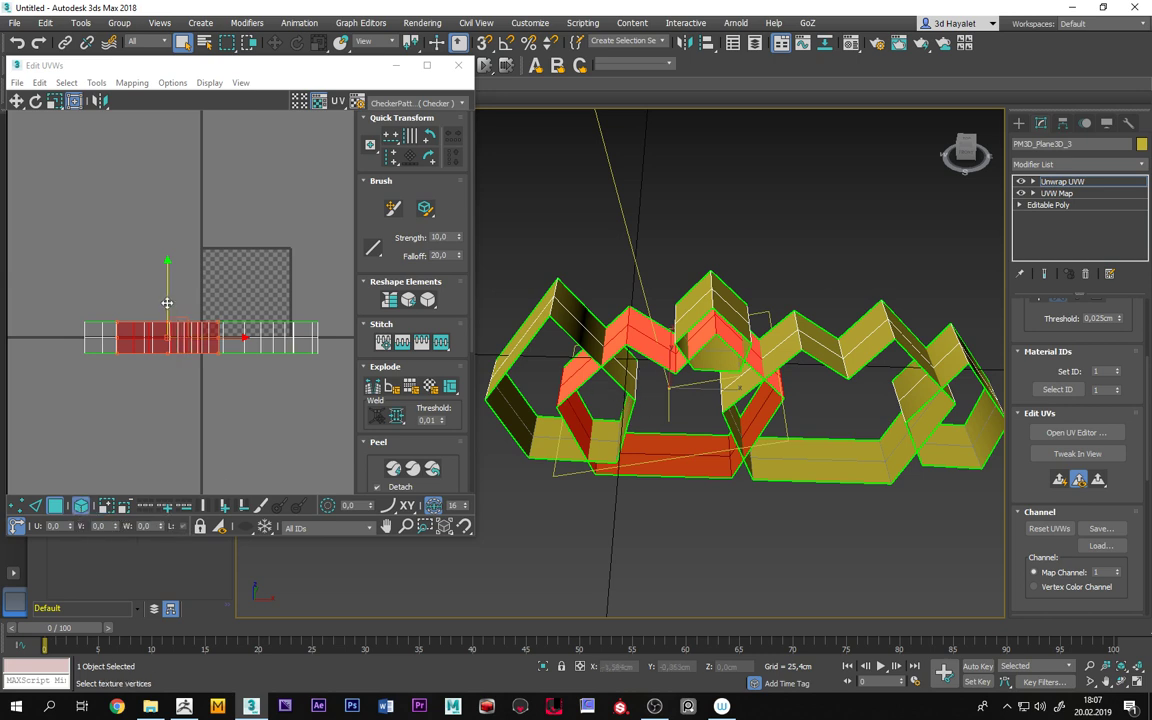
left_click_drag(167, 303, 174, 225)
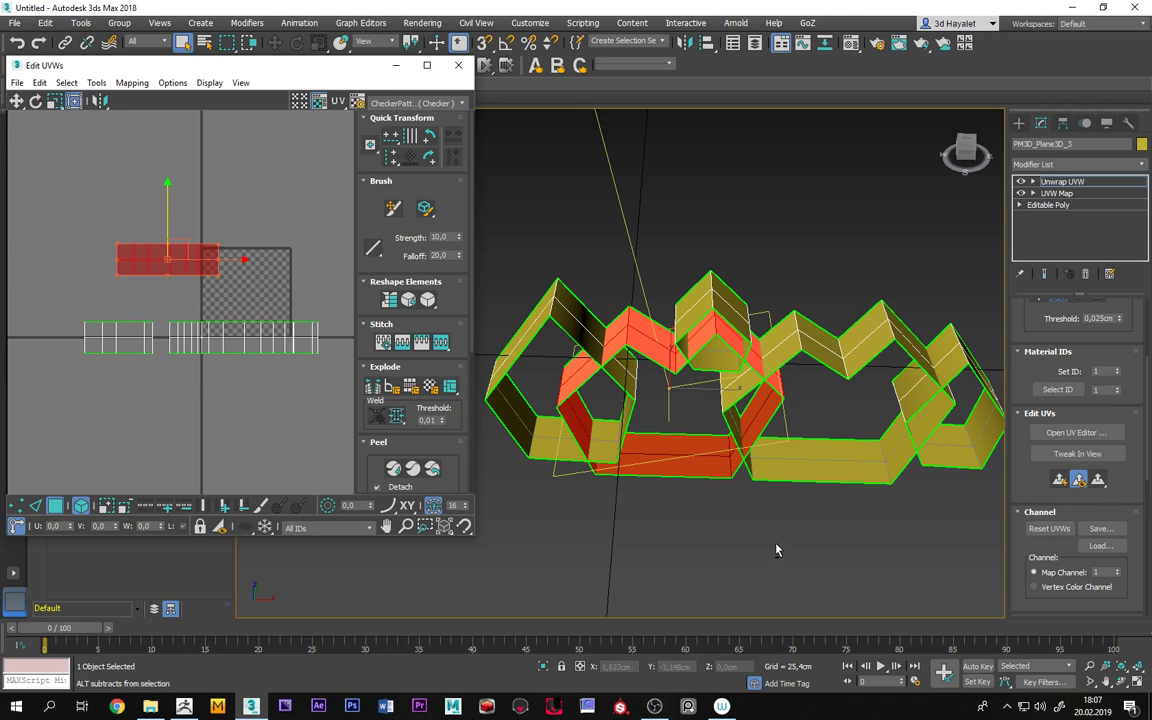
Move the second UV section up above the strip and select a small leftover piece.
mouse_move(776, 548)
middle_mouse_down("alt")
mouse_move(770, 430)
mouse_move(743, 443)
middle_mouse_up("alt")
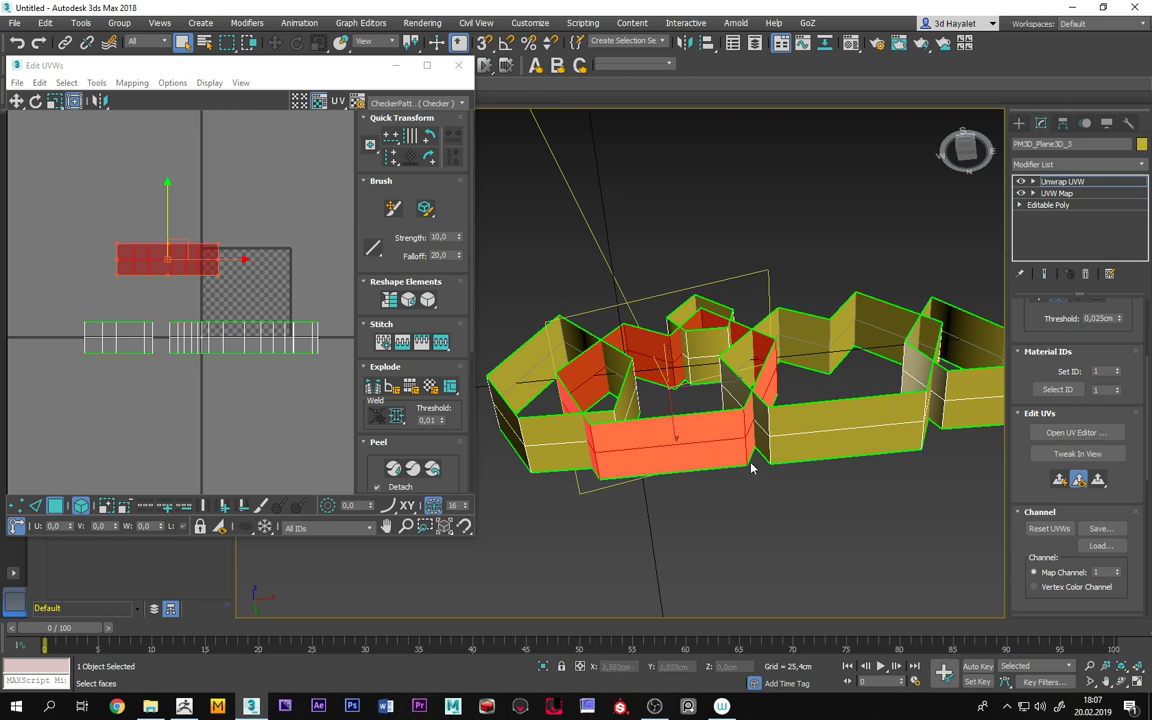
key("ctrl+d")
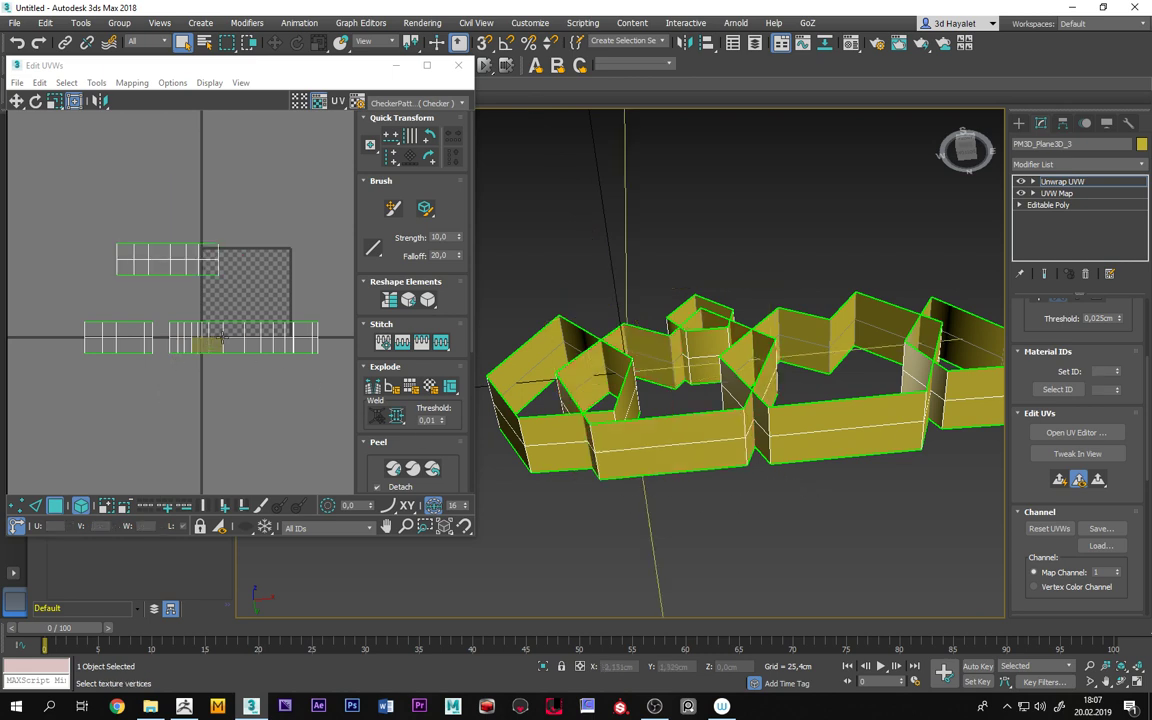
left_click(234, 325)
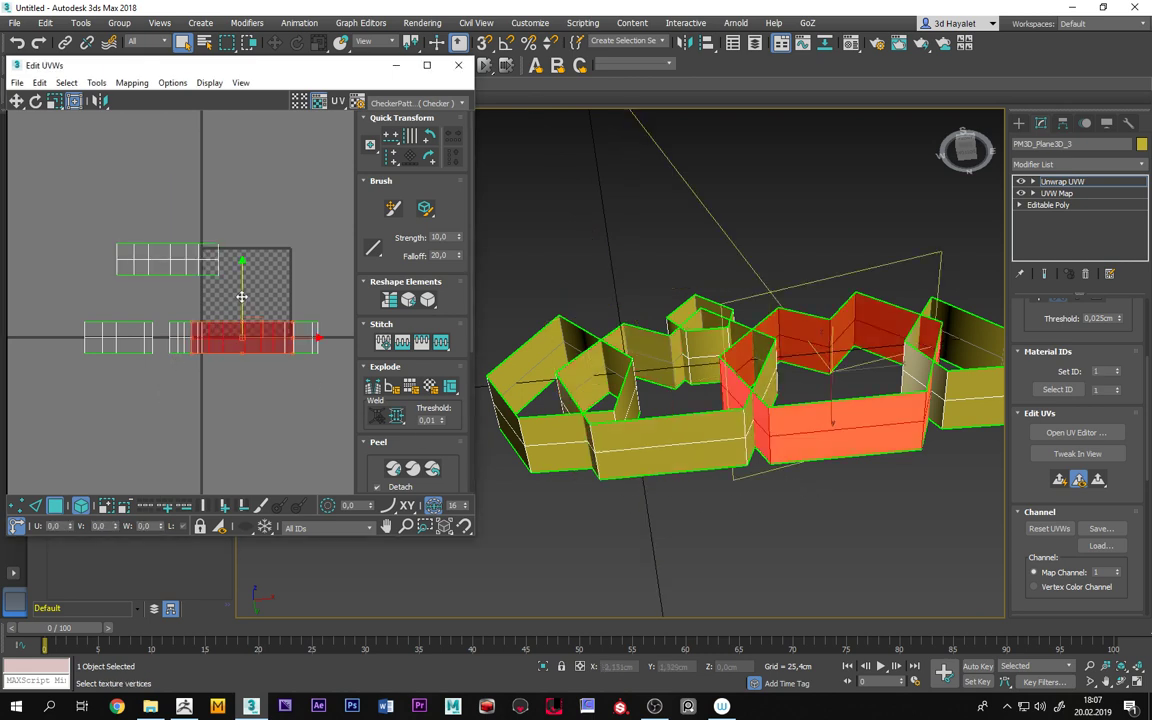
left_click_drag(242, 296, 242, 171)
left_click(186, 335)
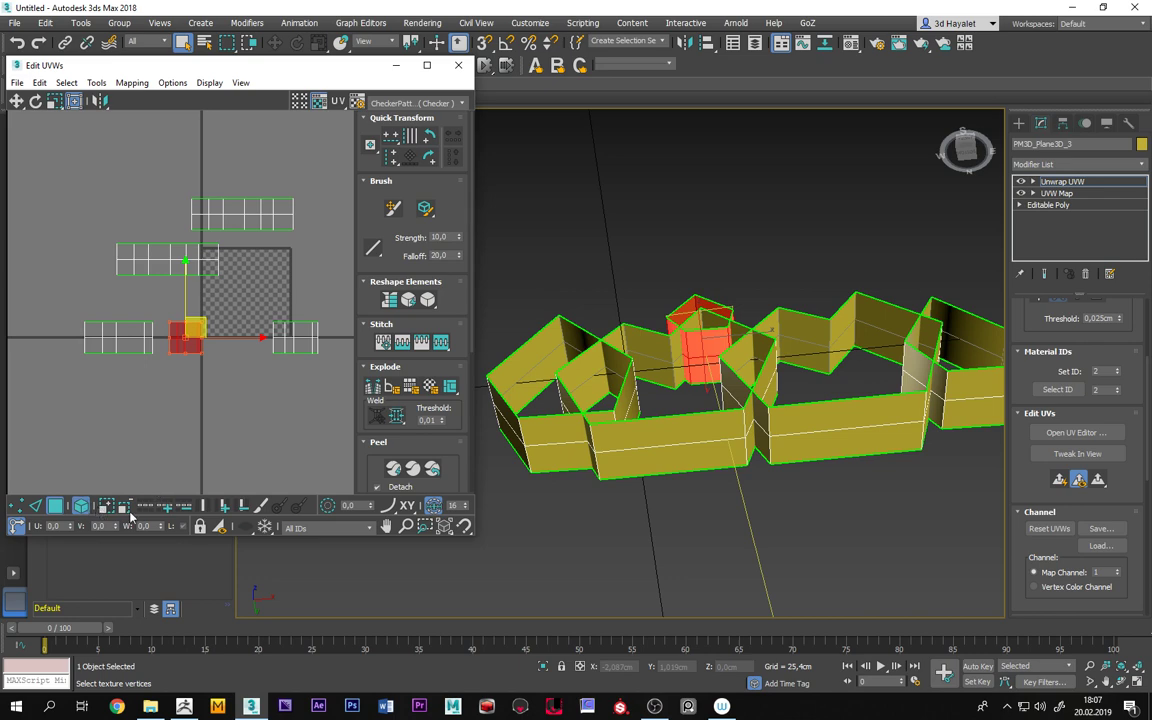
middle_click_drag(902, 438, 956, 463, "alt")
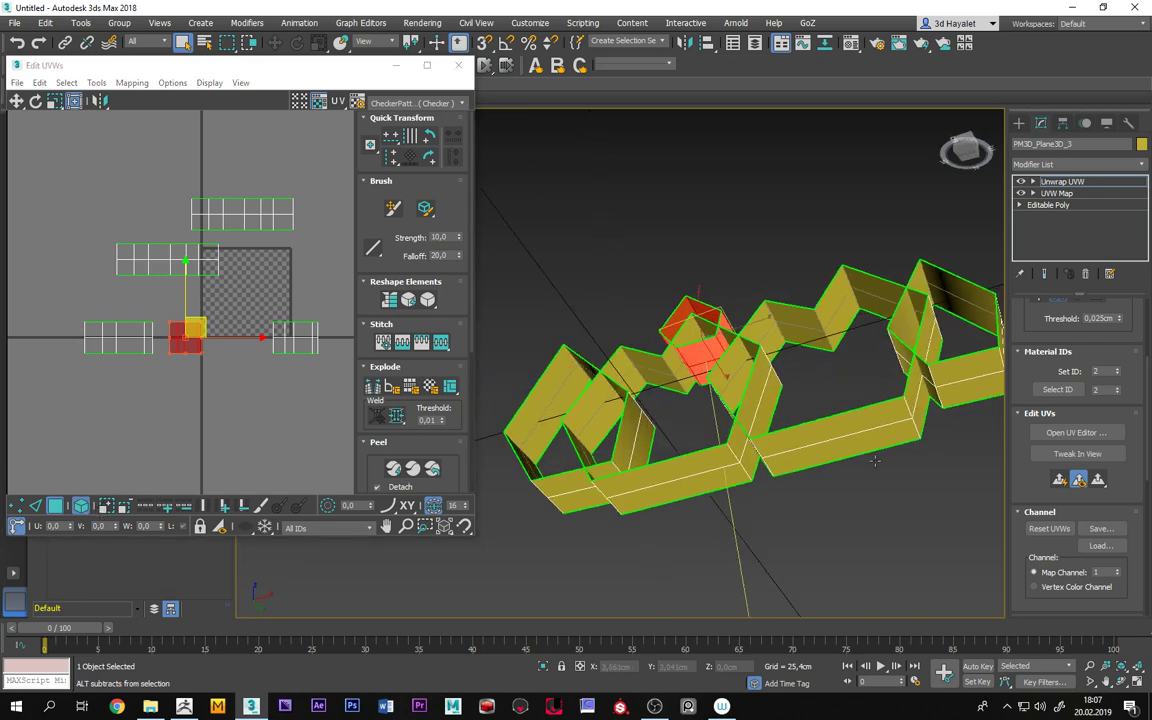
scroll(689, 438, "up", 3)
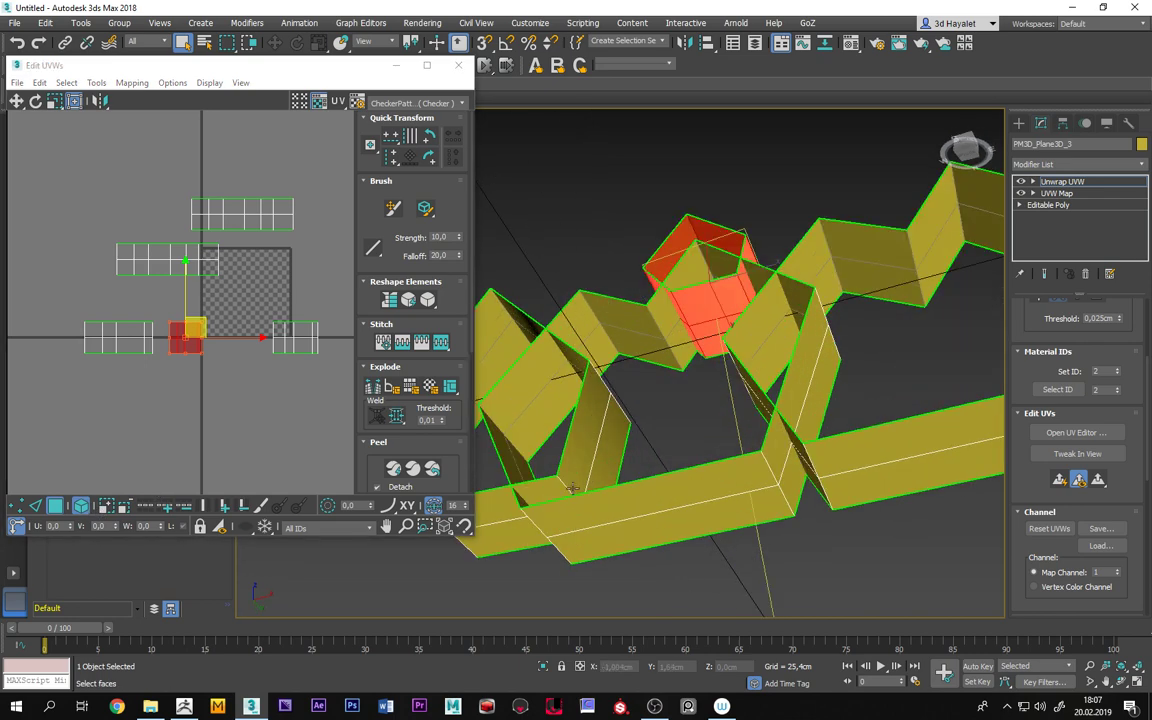
middle_click_drag(689, 438, 649, 442, "alt")
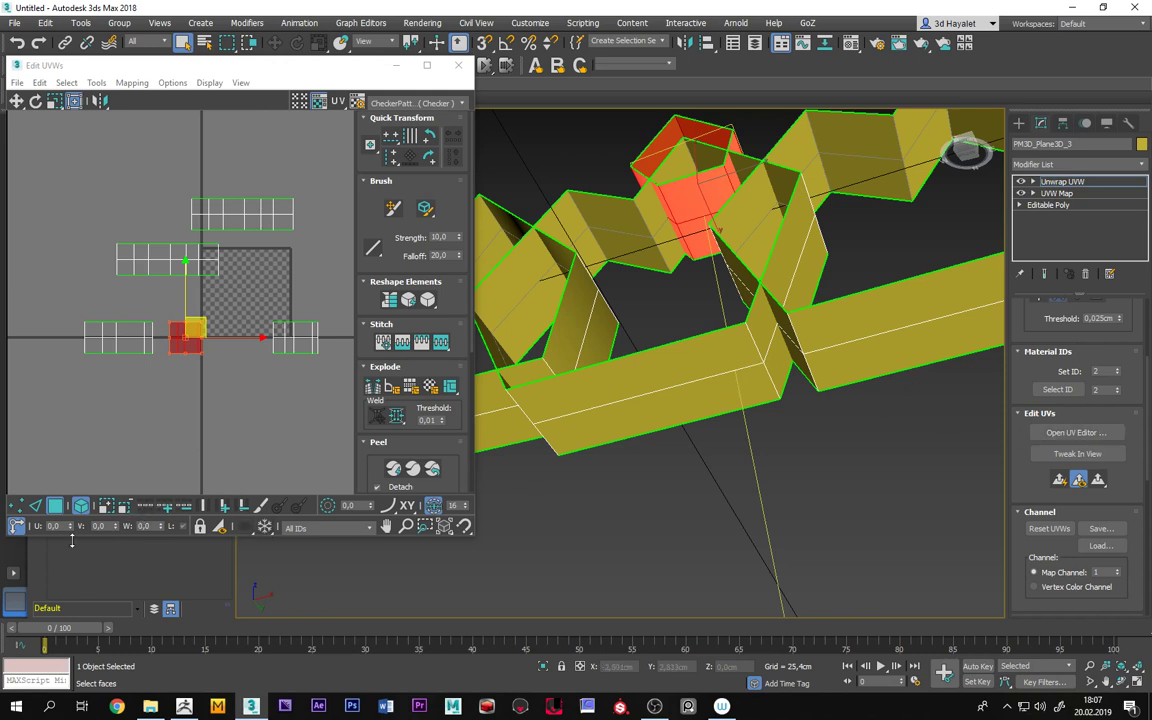
left_click(40, 475)
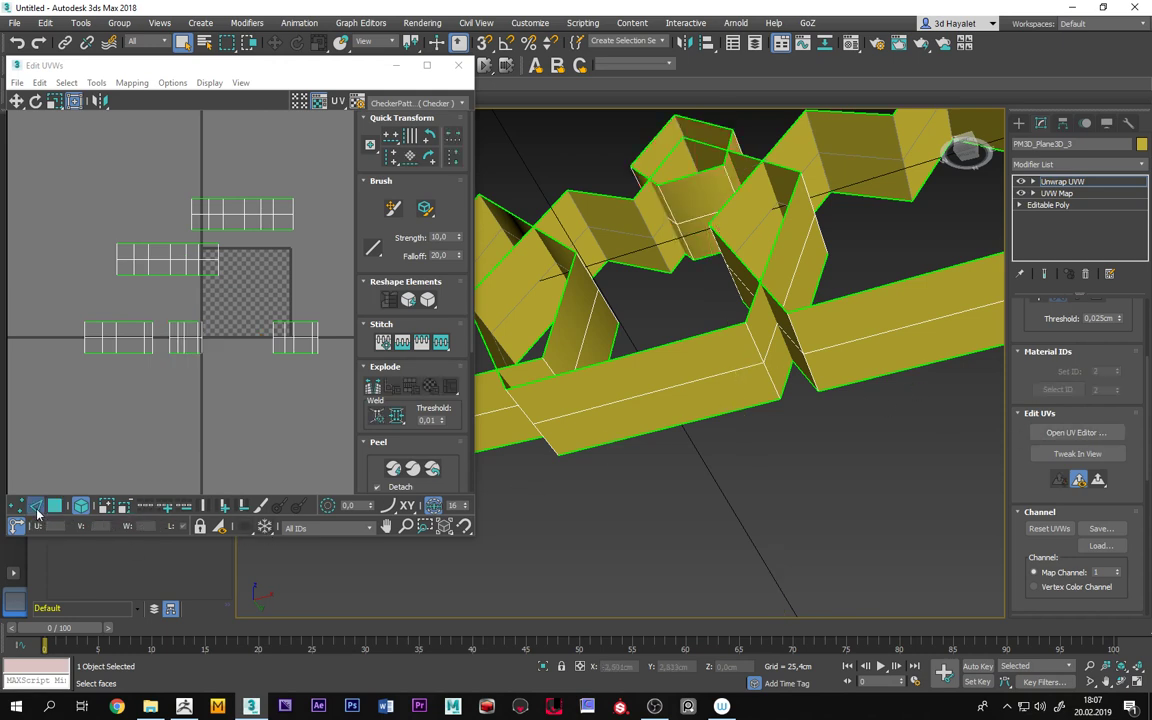
left_click(757, 350)
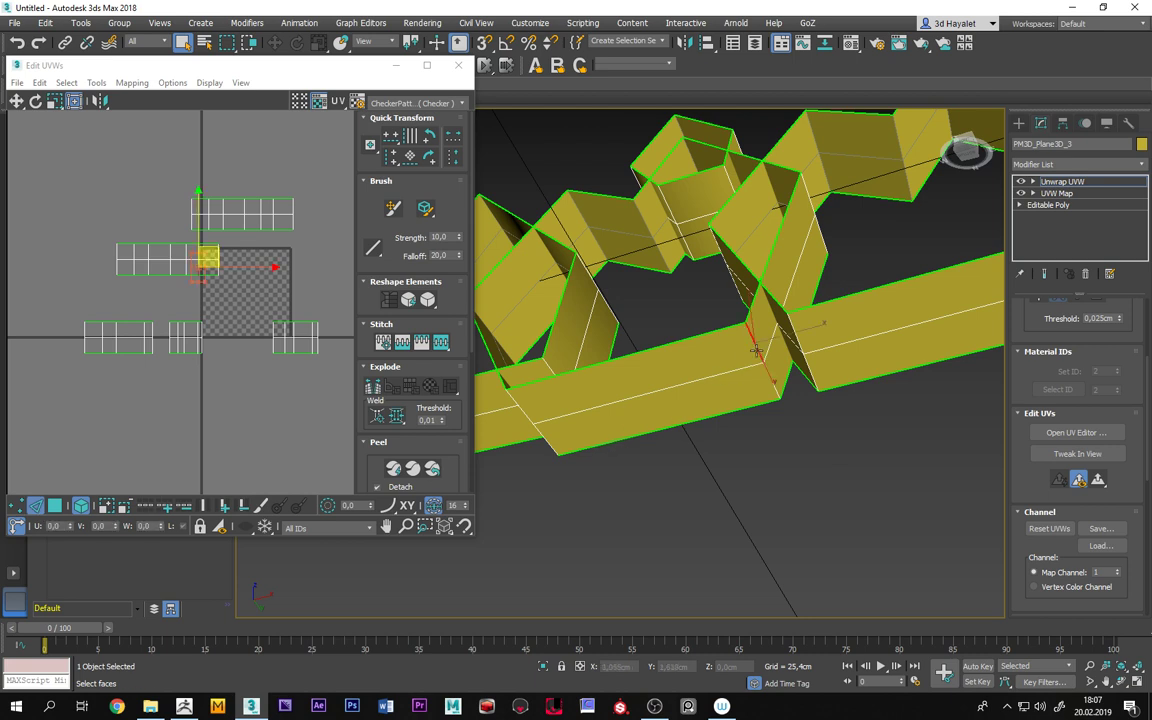
left_click(773, 381, "ctrl")
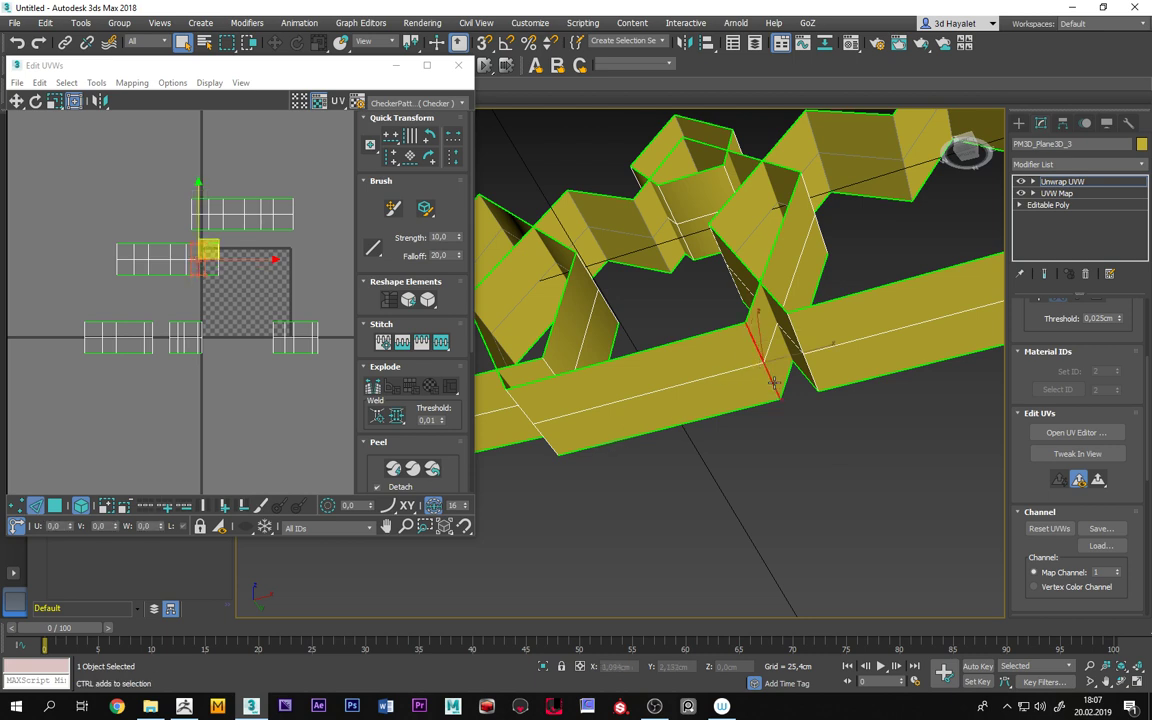
left_click(374, 388)
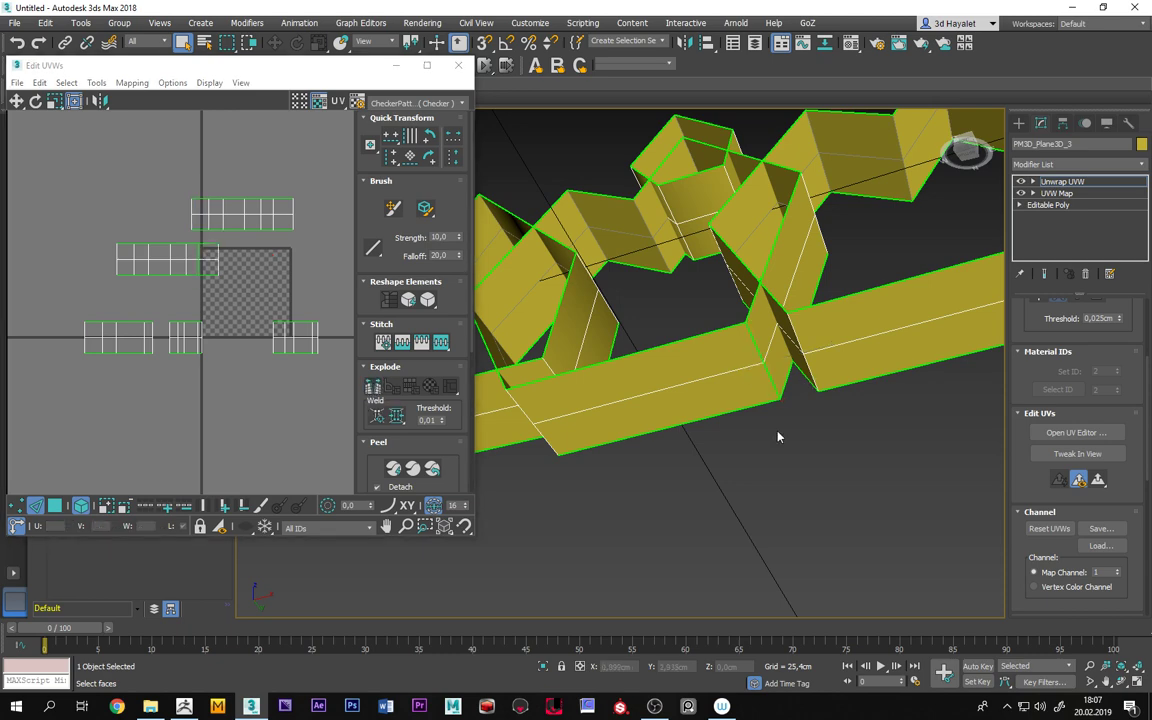
middle_click_drag(697, 388, 611, 490)
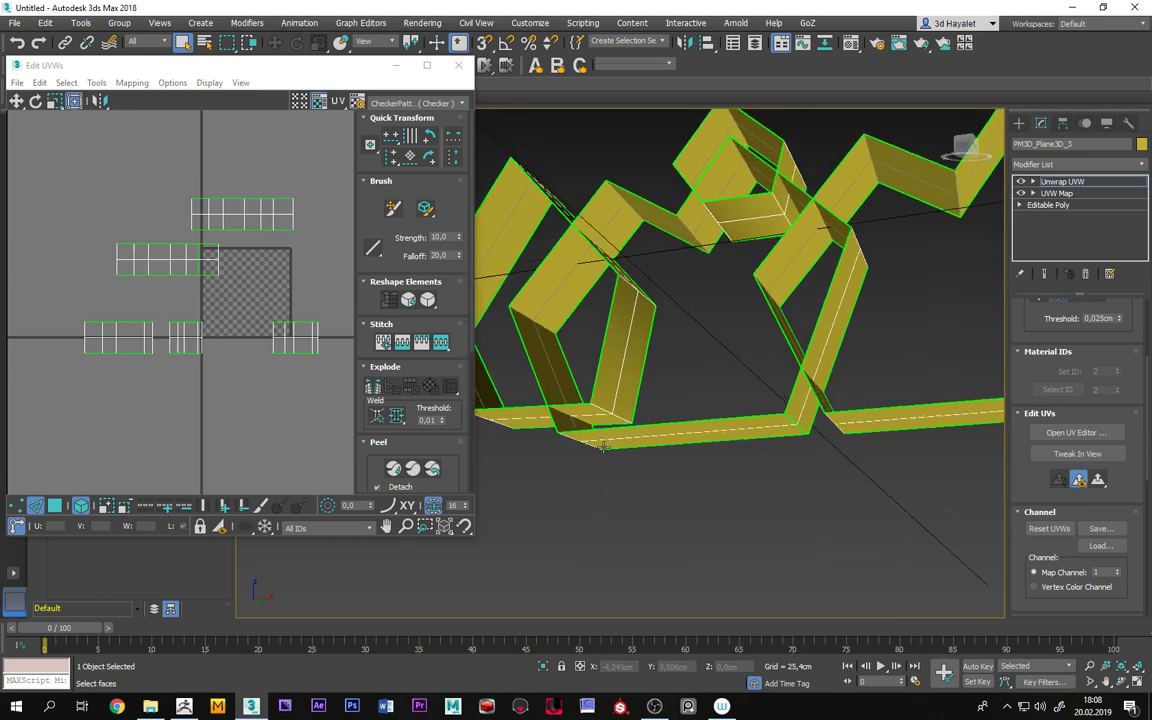
left_click(603, 409)
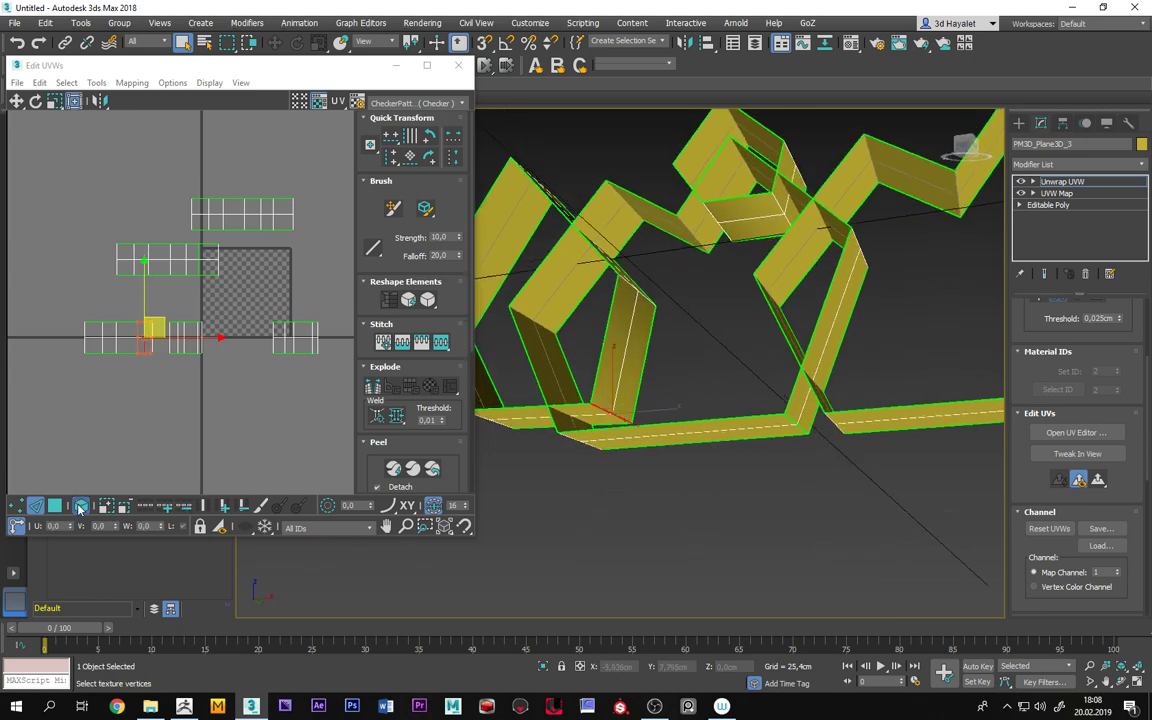
left_click(520, 460)
middle_click_drag(538, 470, 552, 462, "alt")
mouse_move(616, 520)
middle_mouse_down("alt")
mouse_move(581, 506)
mouse_move(599, 494)
mouse_move(589, 499)
middle_mouse_up("alt")
mouse_move(803, 234)
middle_mouse_down("alt")
mouse_move(720, 290)
mouse_move(699, 347)
mouse_move(685, 297)
middle_mouse_up("alt")
left_click(687, 288)
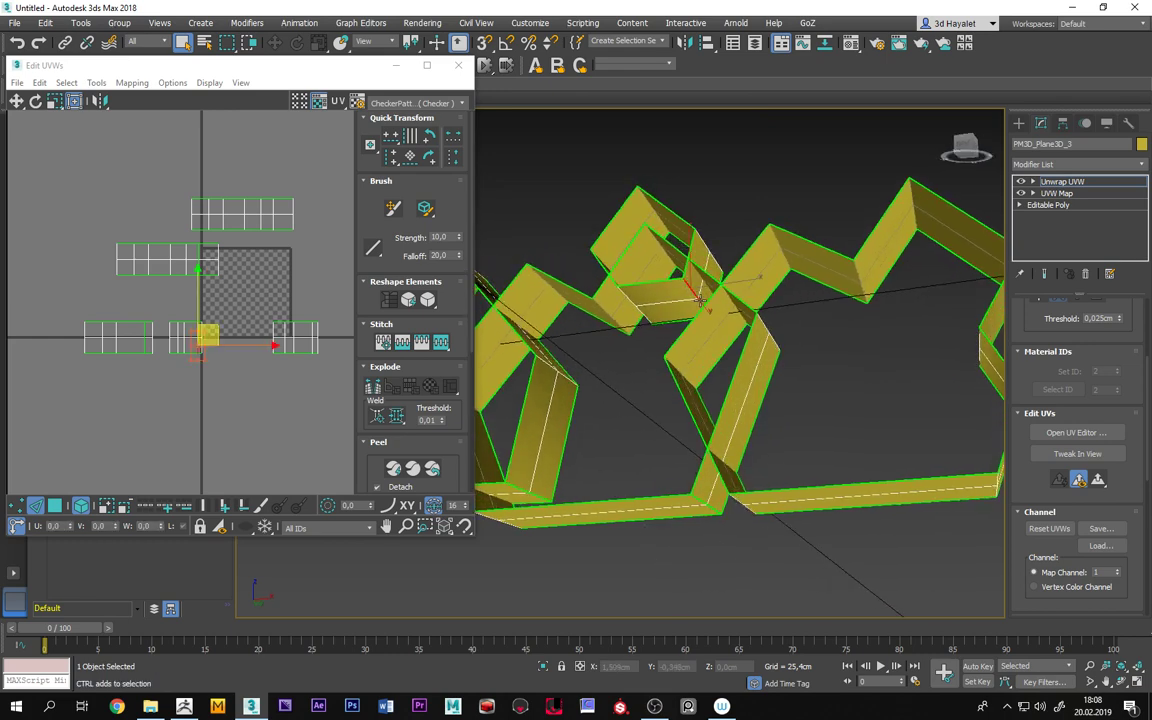
left_click(704, 302)
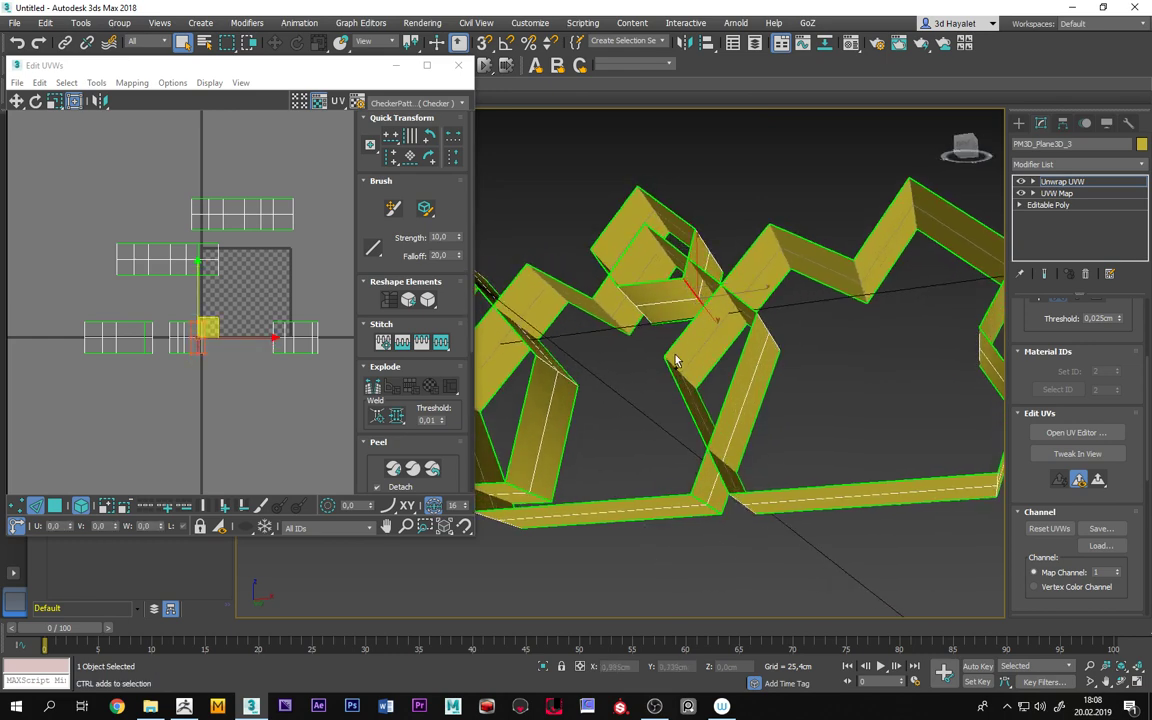
left_click(671, 440)
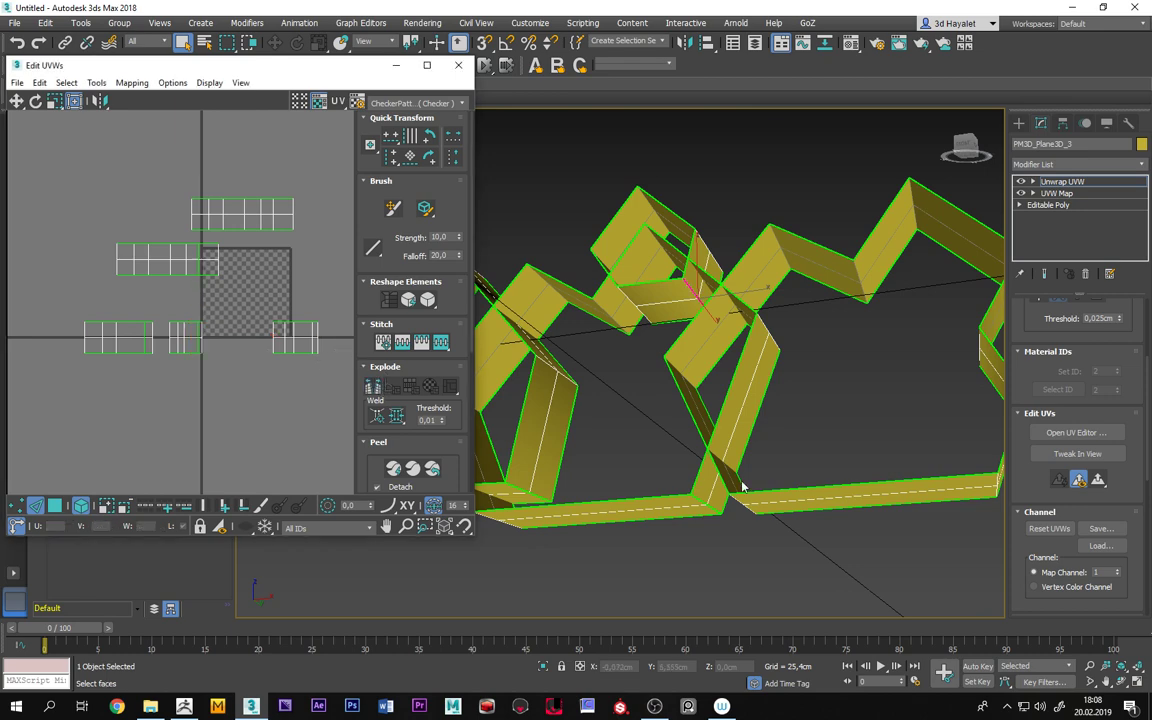
middle_click_drag(756, 417, 685, 492, "alt")
left_click(700, 468)
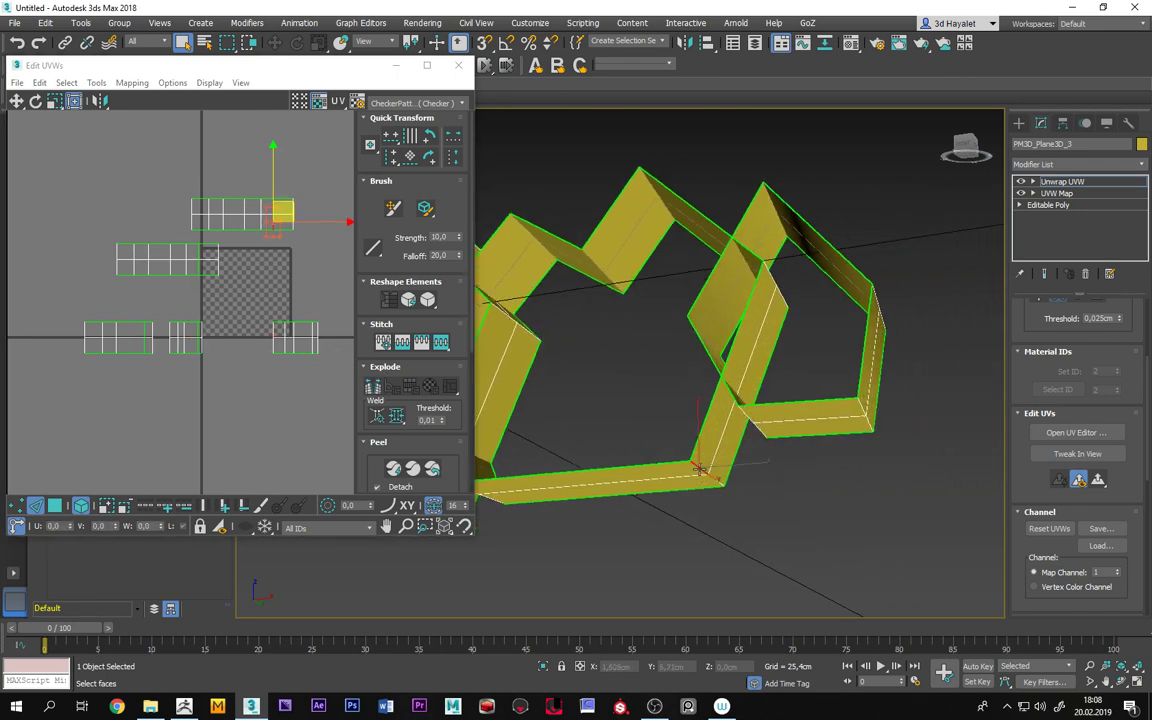
key("1")
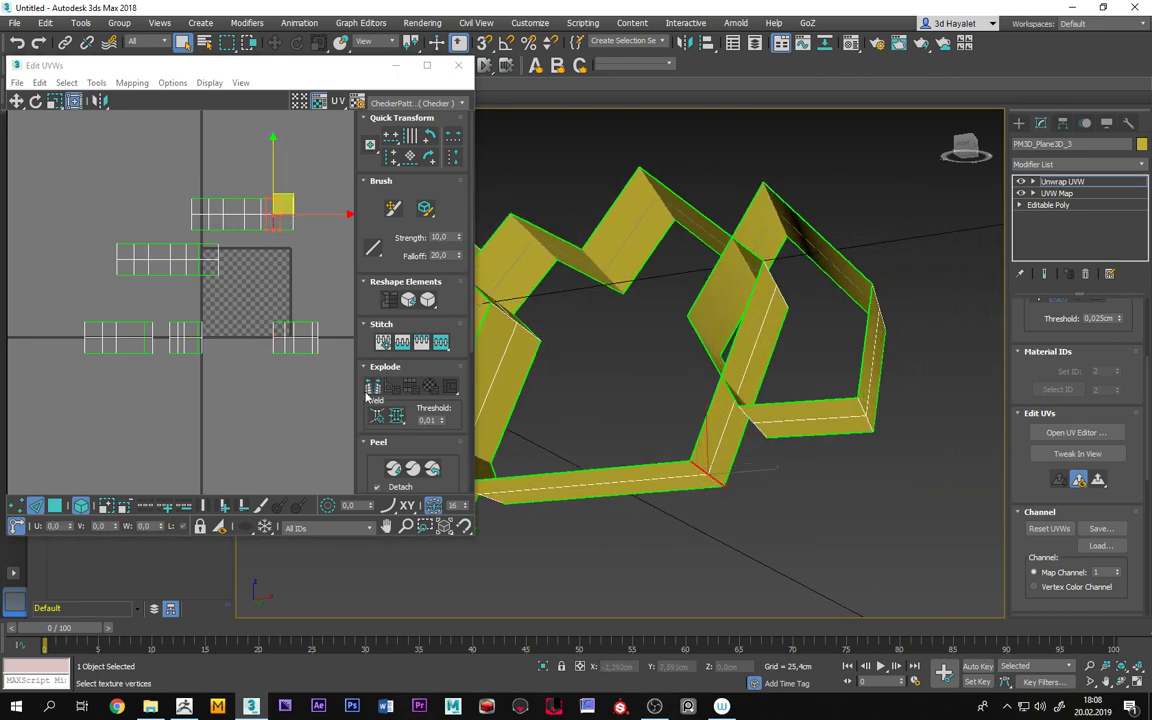
left_click(538, 398)
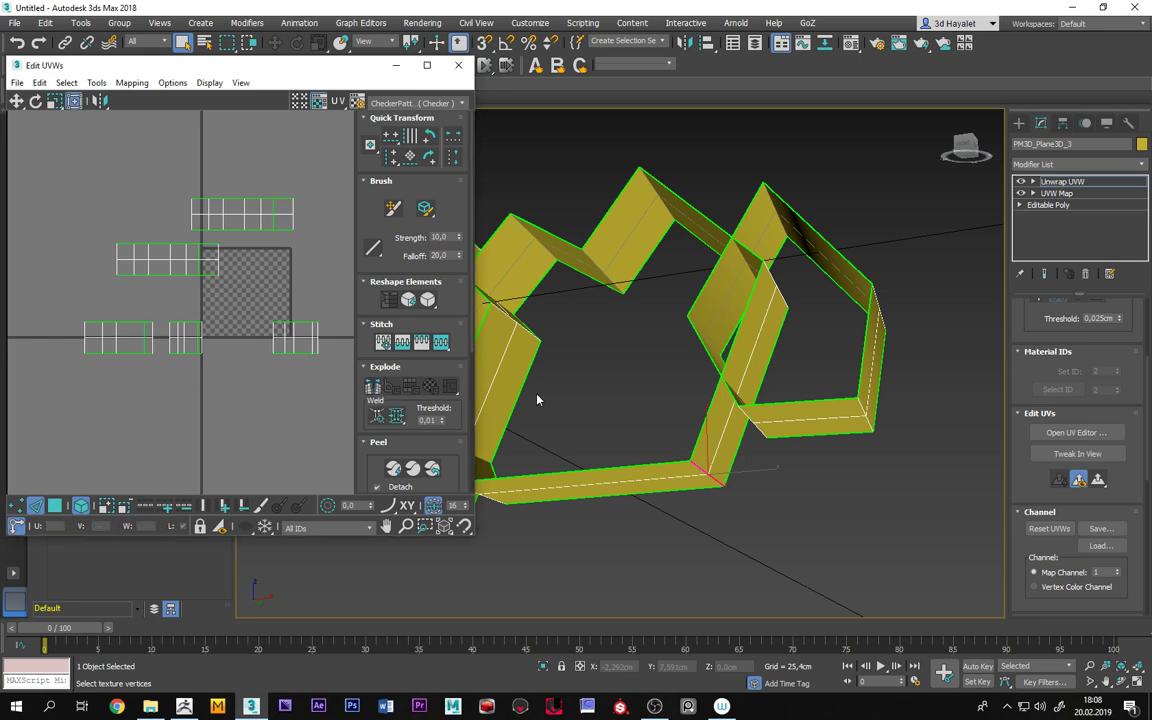
left_click(864, 409)
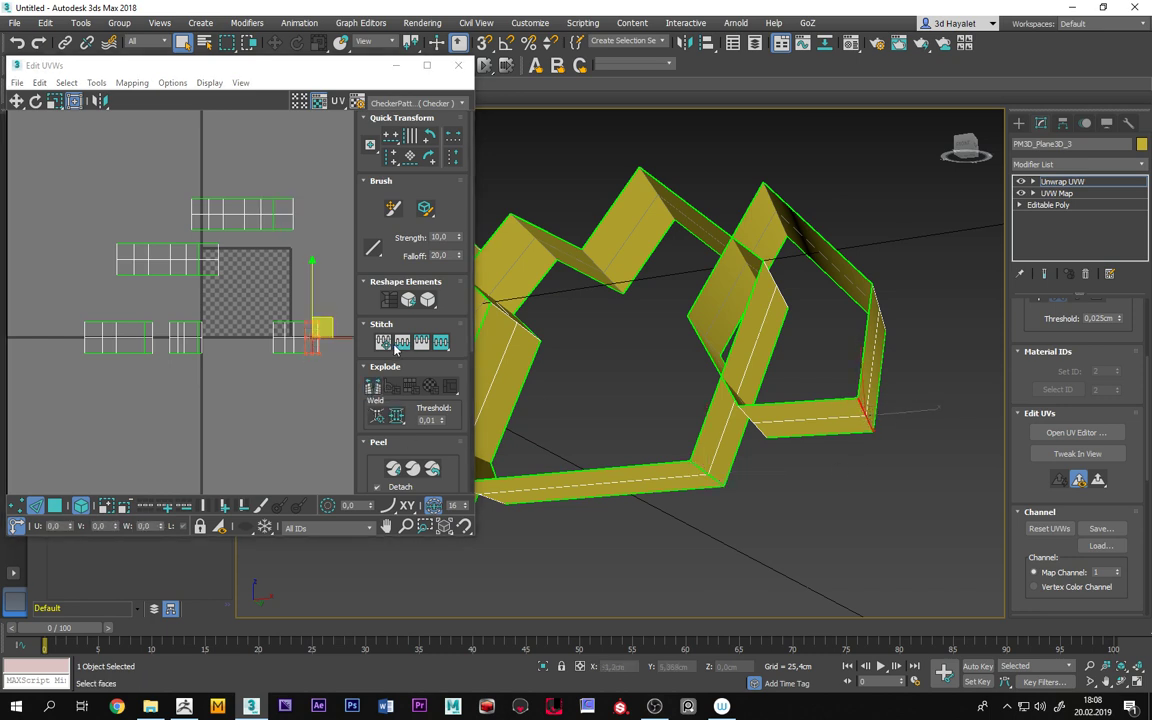
left_click(590, 392)
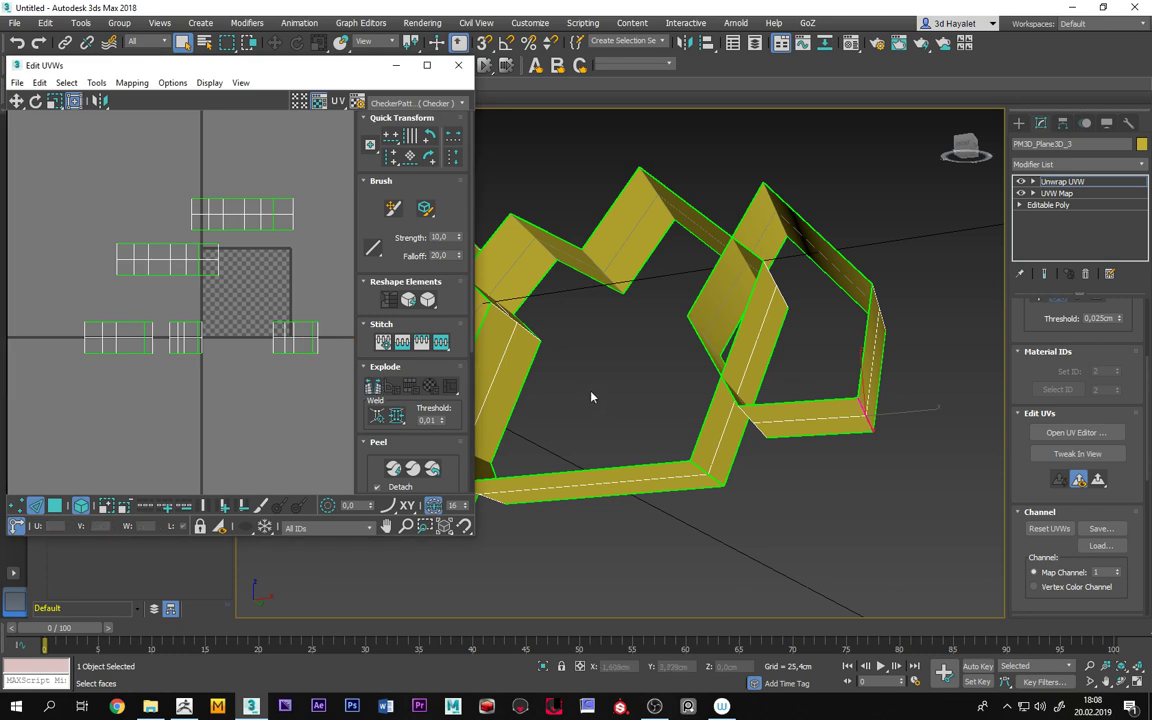
mouse_move(234, 397)
middle_mouse_down()
mouse_move(251, 411)
mouse_move(212, 408)
middle_mouse_up()
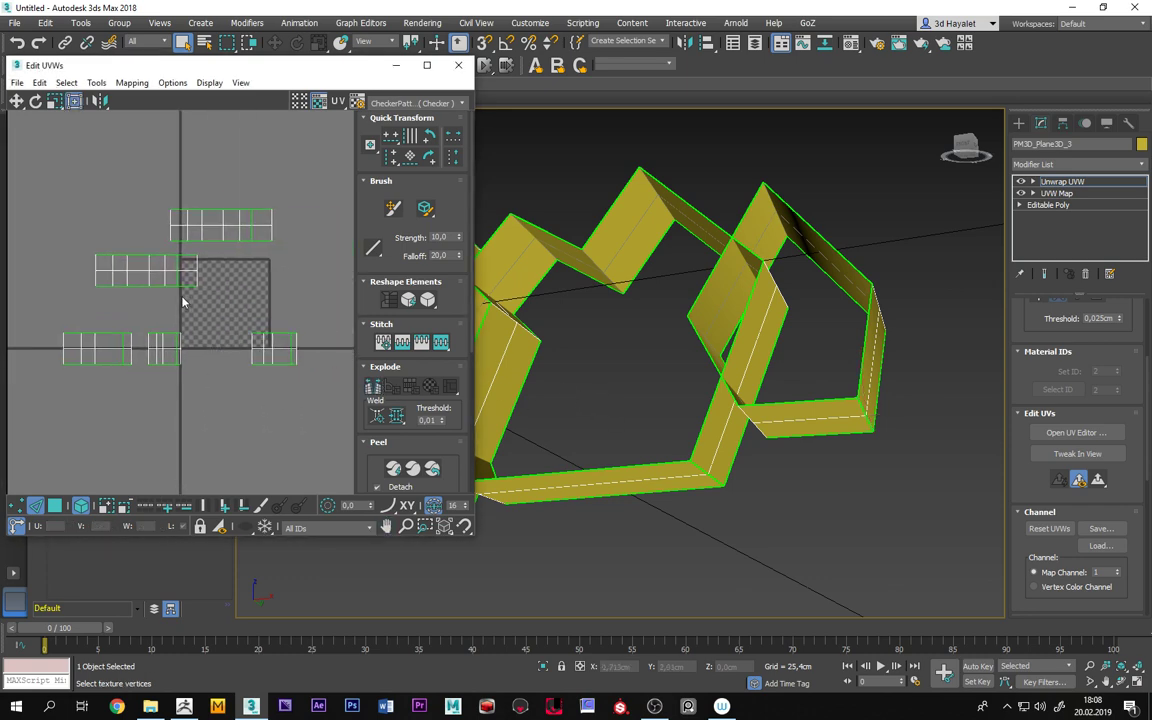
left_click_drag(234, 64, 331, 67)
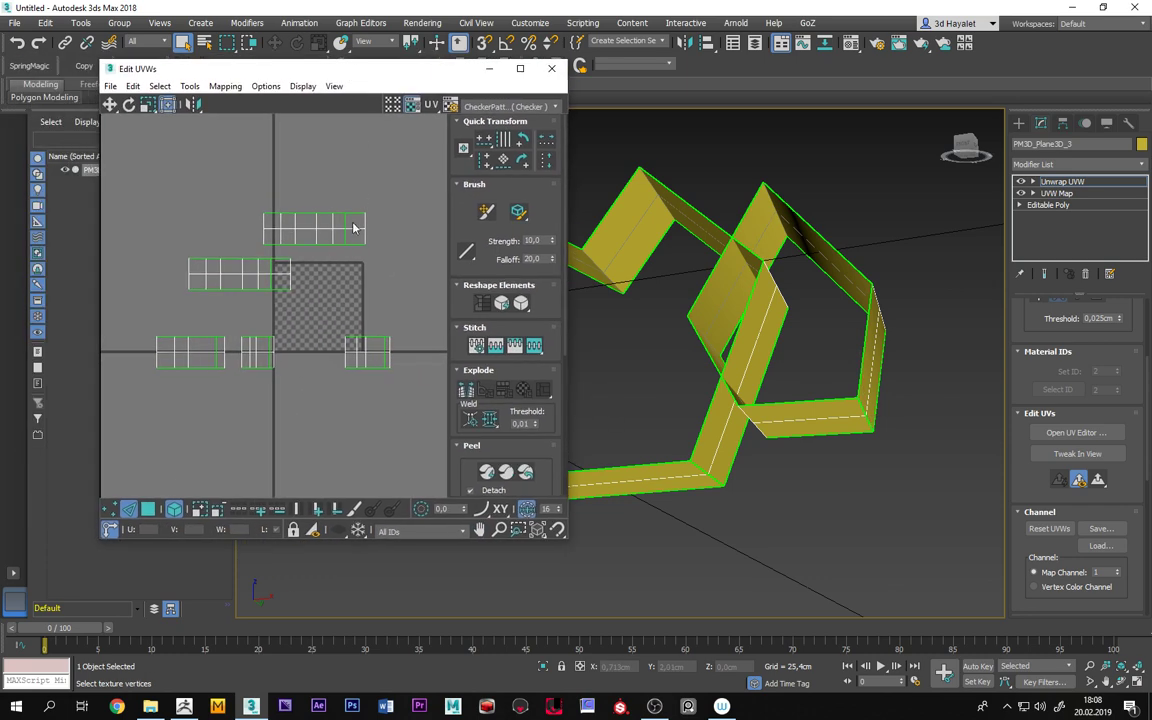
Select faces in the top and lower UV shells in face mode, then clear the selection.
scroll(349, 244, "up", 2)
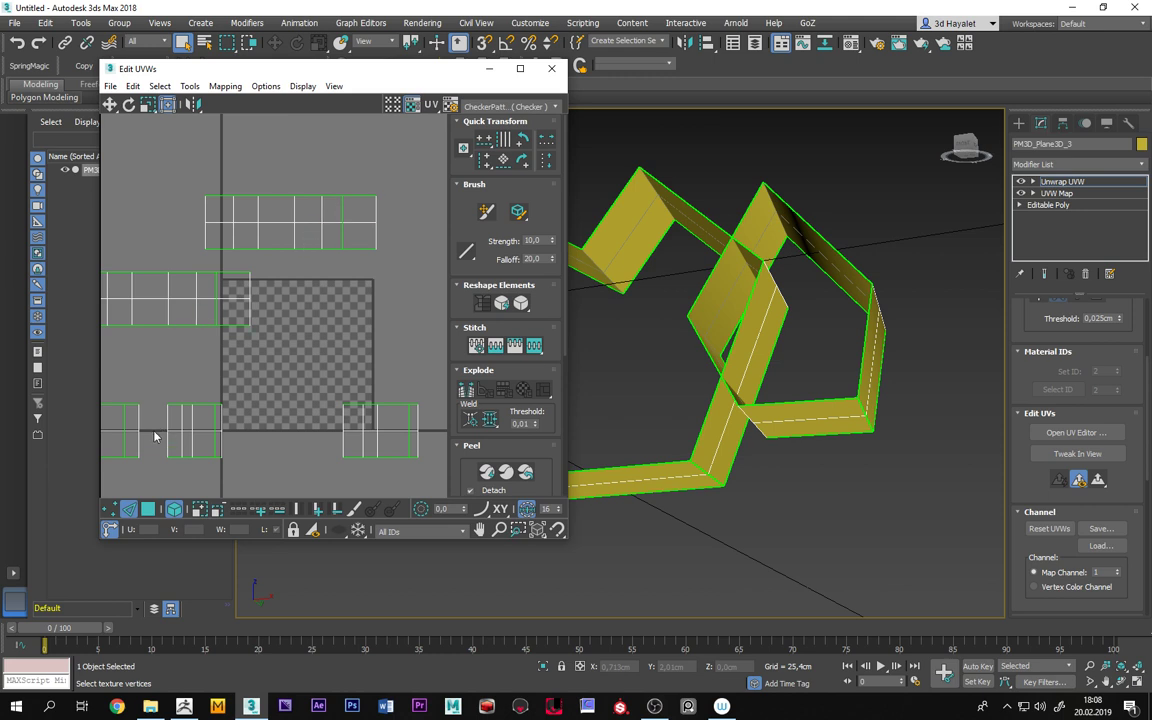
scroll(333, 370, "down", 2)
scroll(334, 332, "down", 1)
scroll(330, 335, "down", 1)
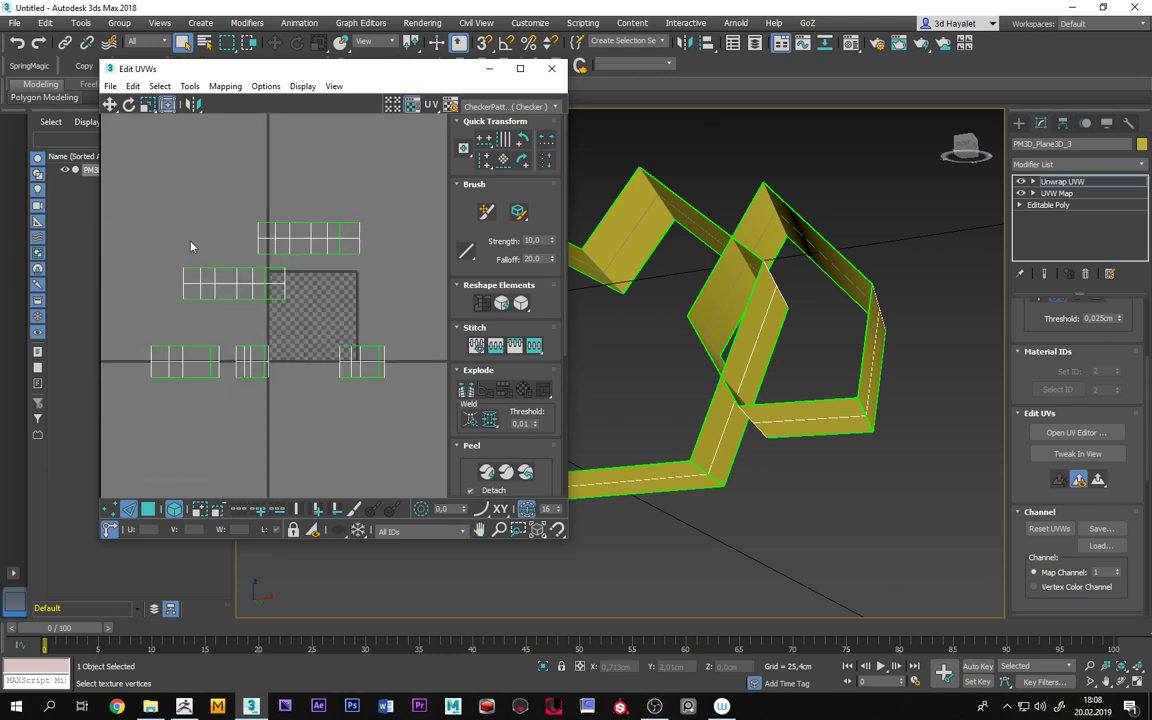
left_click(148, 508)
left_click(252, 362)
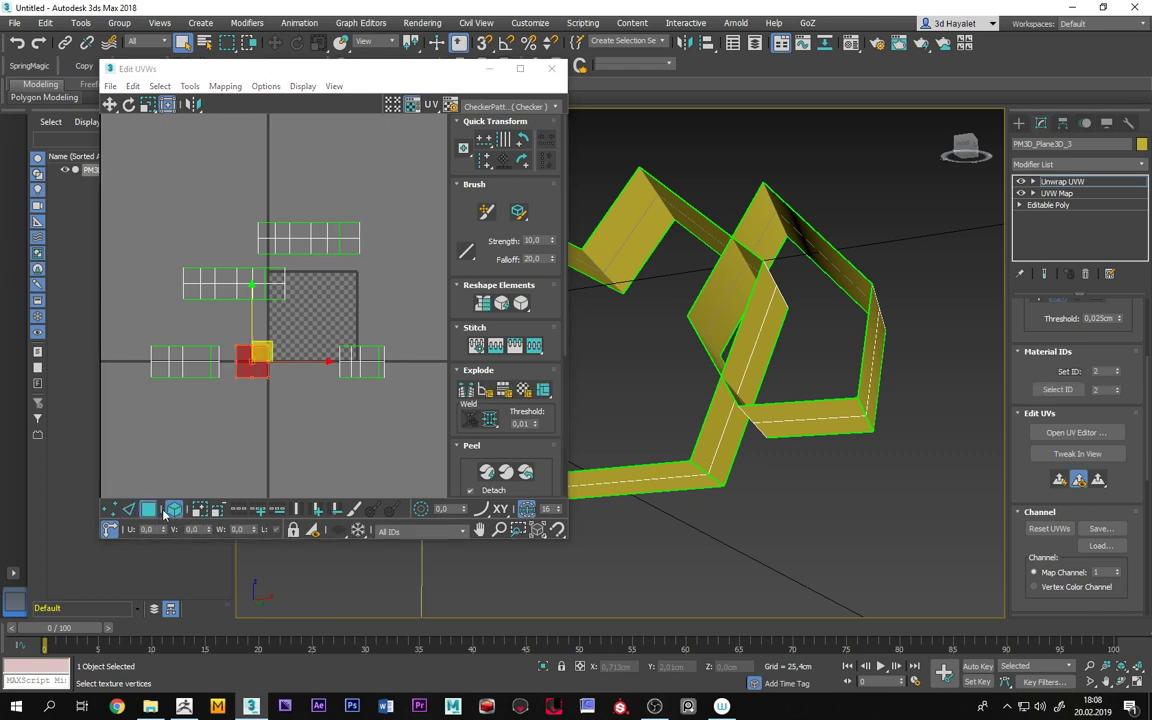
left_click(313, 244)
left_click(219, 196)
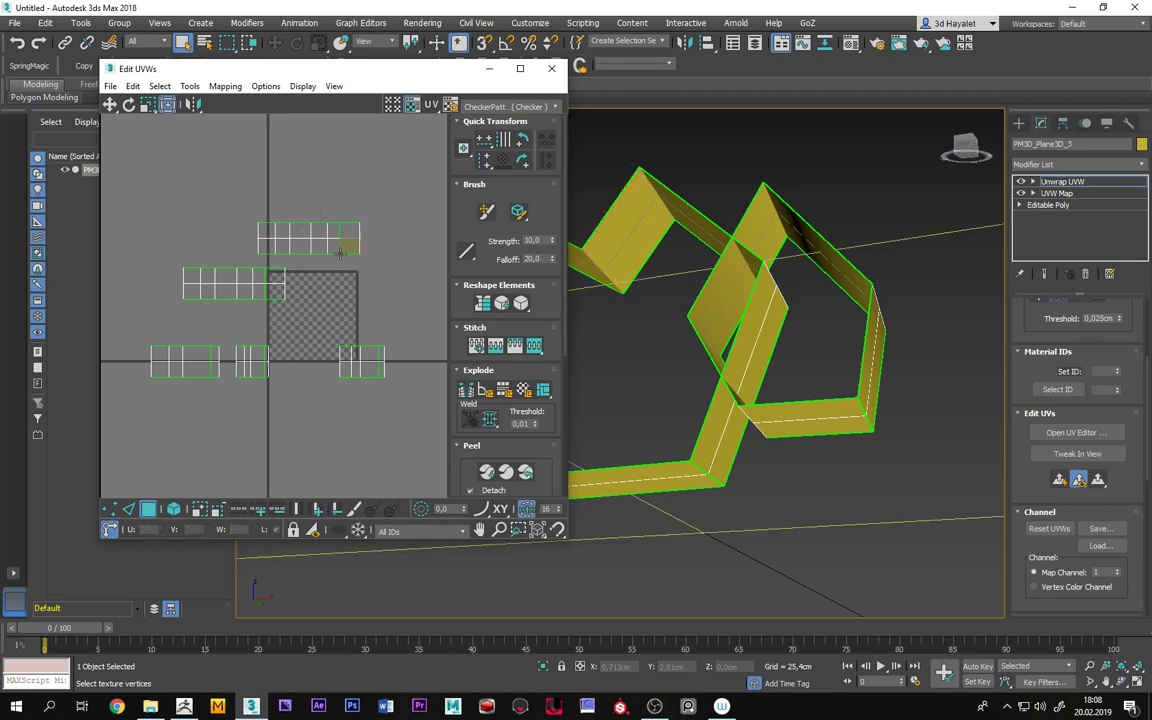
Select the whole top UV shell and straighten it into a horizontal strip.
left_click(175, 509)
left_click(305, 240)
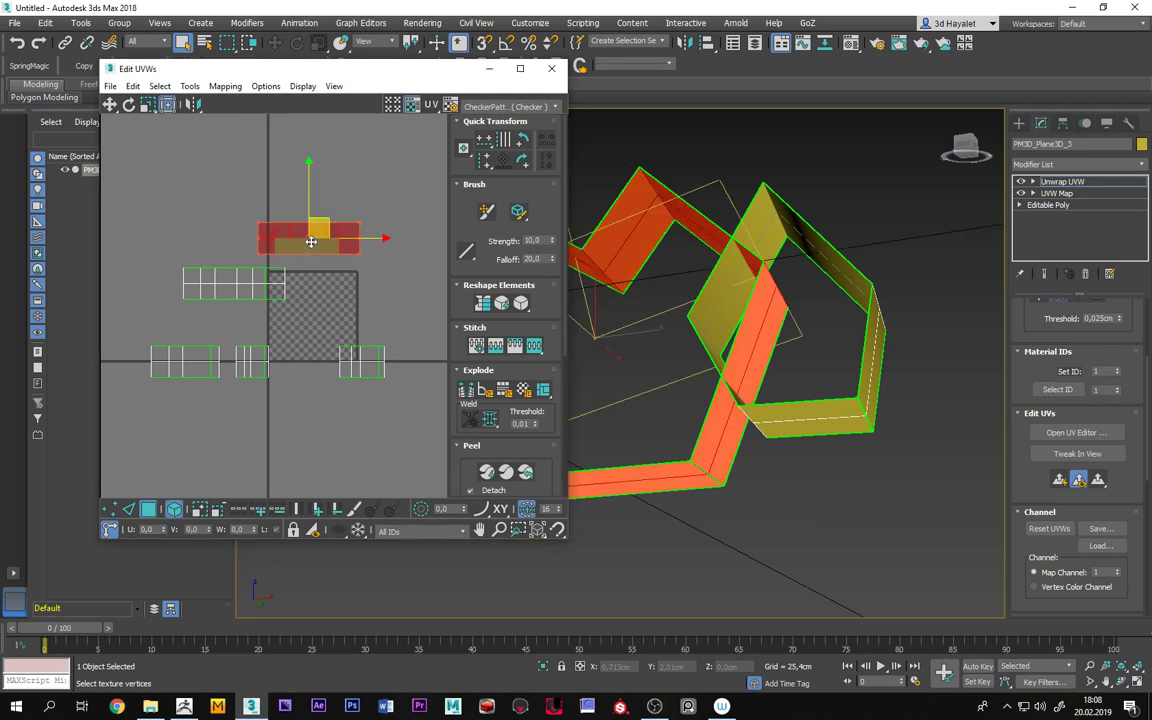
middle_click_drag(379, 283, 355, 265)
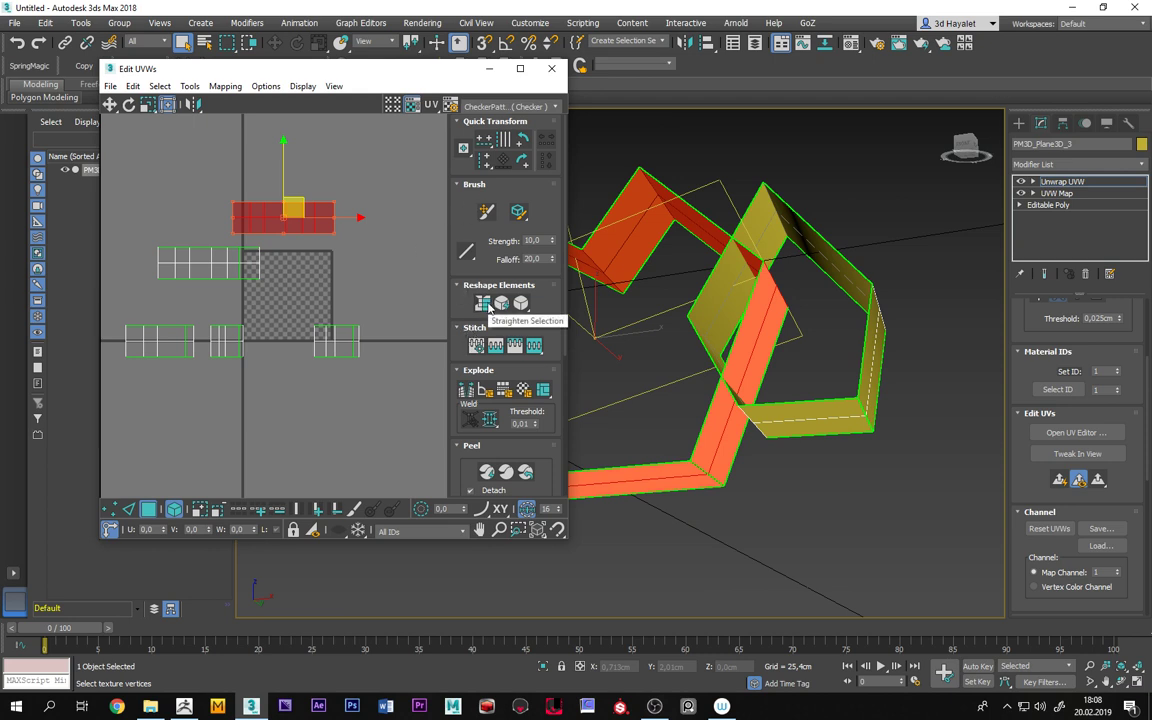
left_click(488, 307)
middle_click_drag(409, 282, 344, 260)
scroll(343, 269, "down", 2)
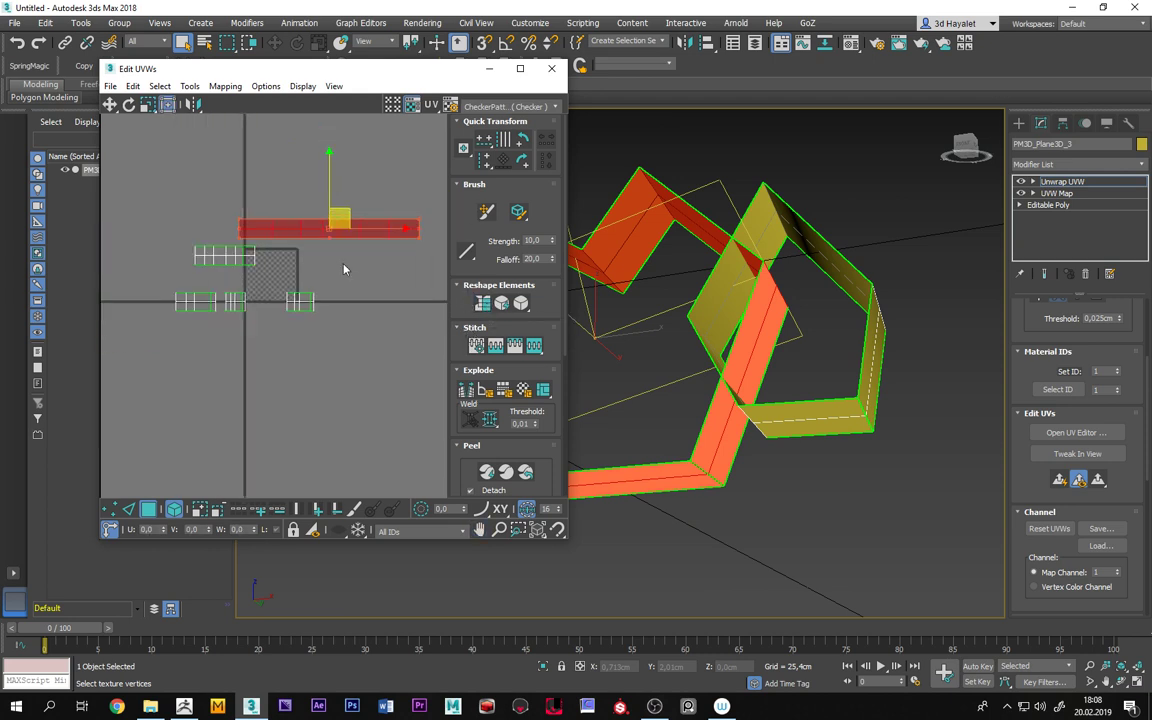
Straighten the four small shells beside the checker square into long strips.
left_click(220, 256)
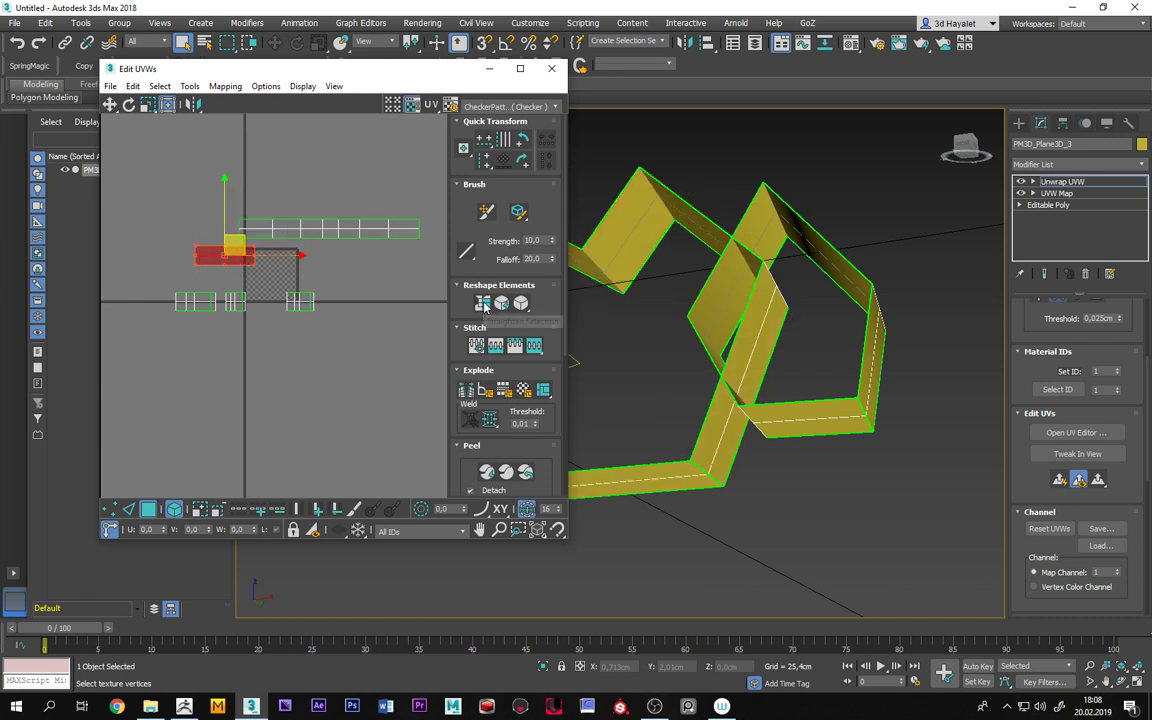
left_click(483, 305)
left_click(302, 302)
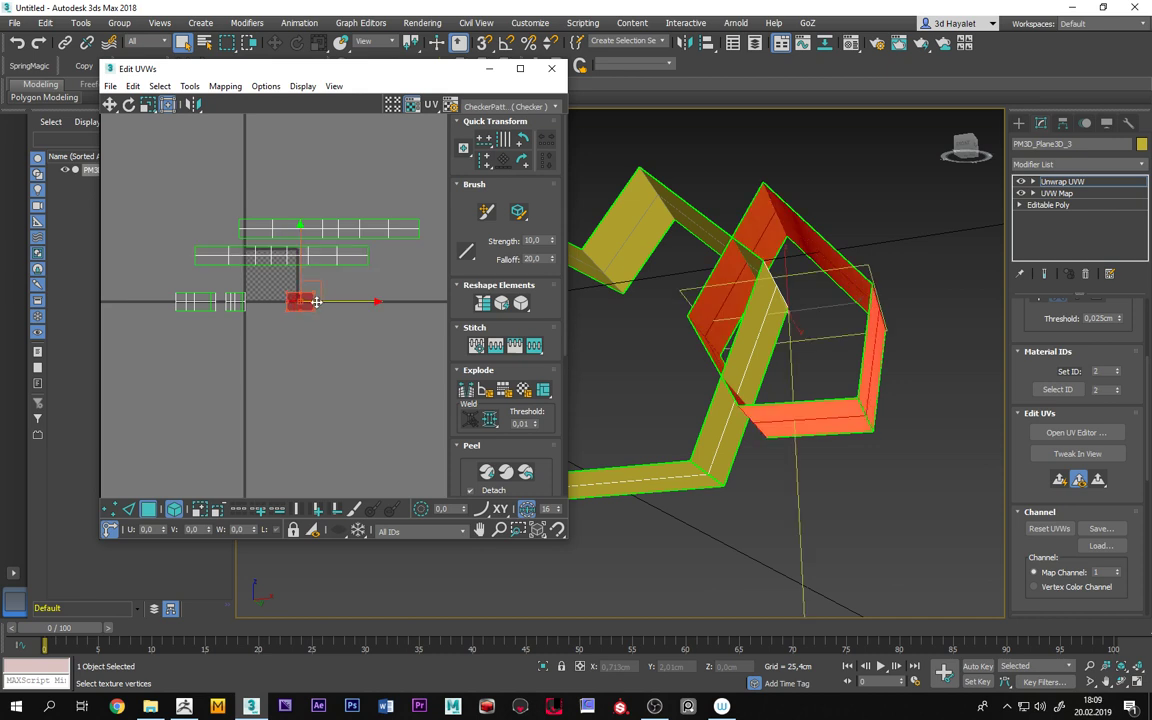
left_click(485, 306)
left_click(226, 305)
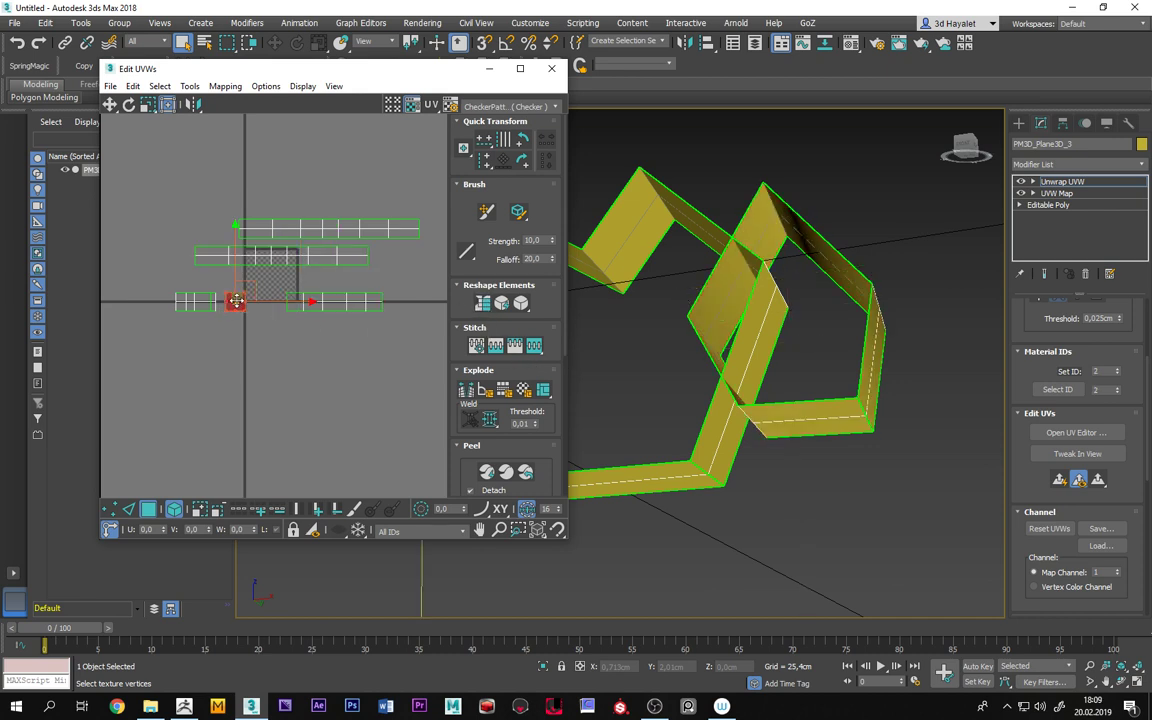
left_click(485, 306)
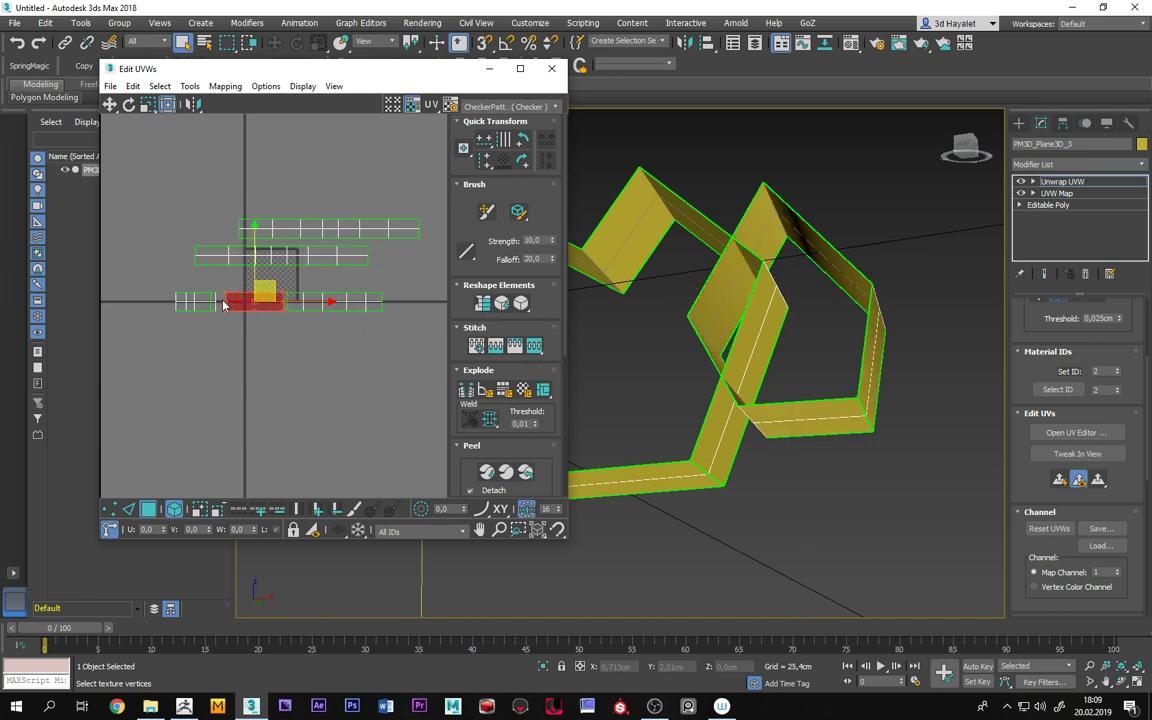
left_click(195, 302)
left_click(485, 306)
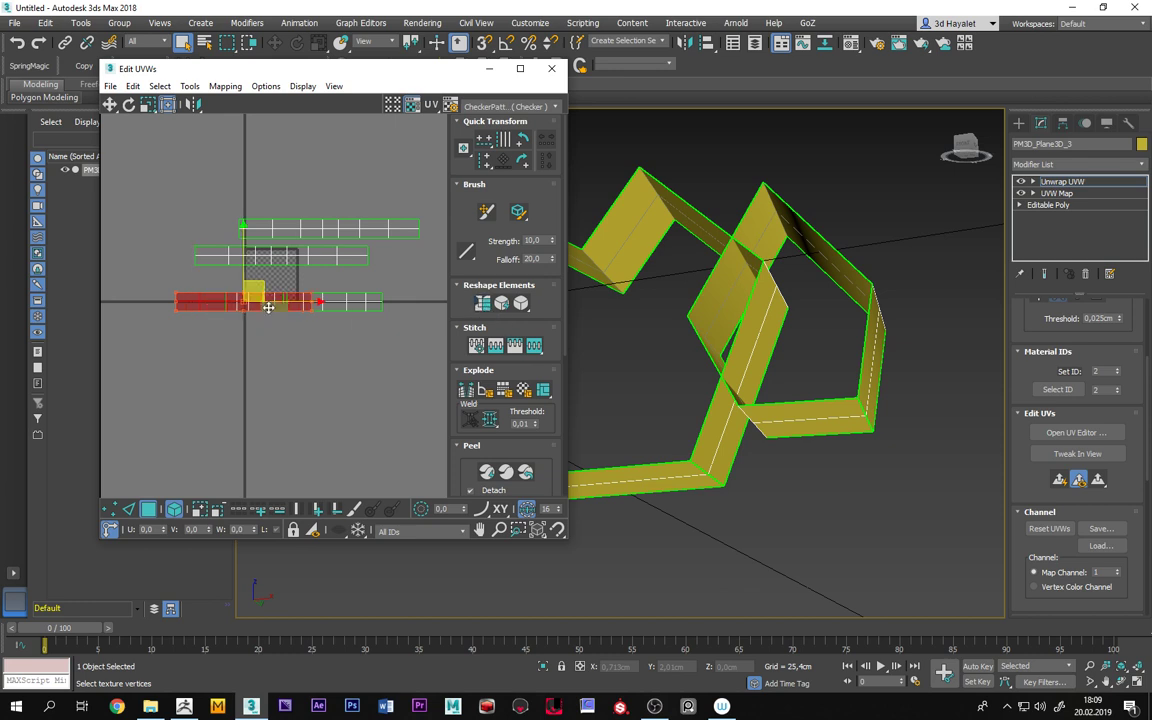
Move one straightened strip below the others and marquee-select all the strips.
left_click_drag(268, 307, 274, 381)
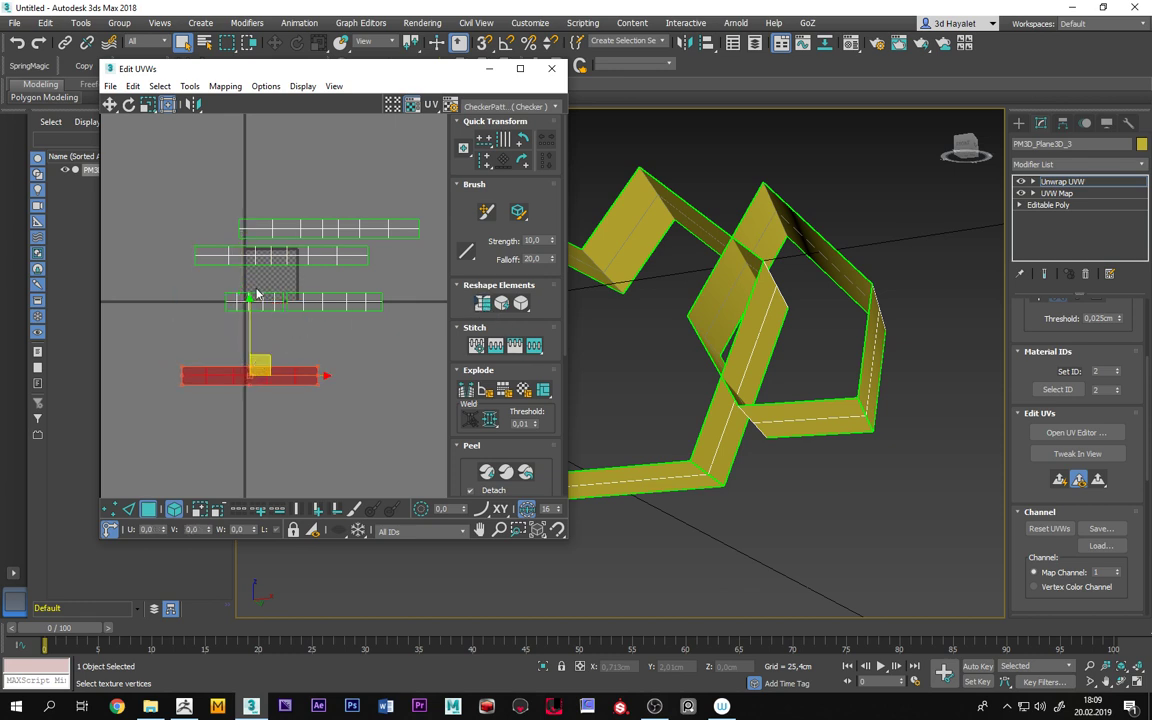
scroll(310, 336, "up", 2)
middle_click_drag(290, 351, 314, 373)
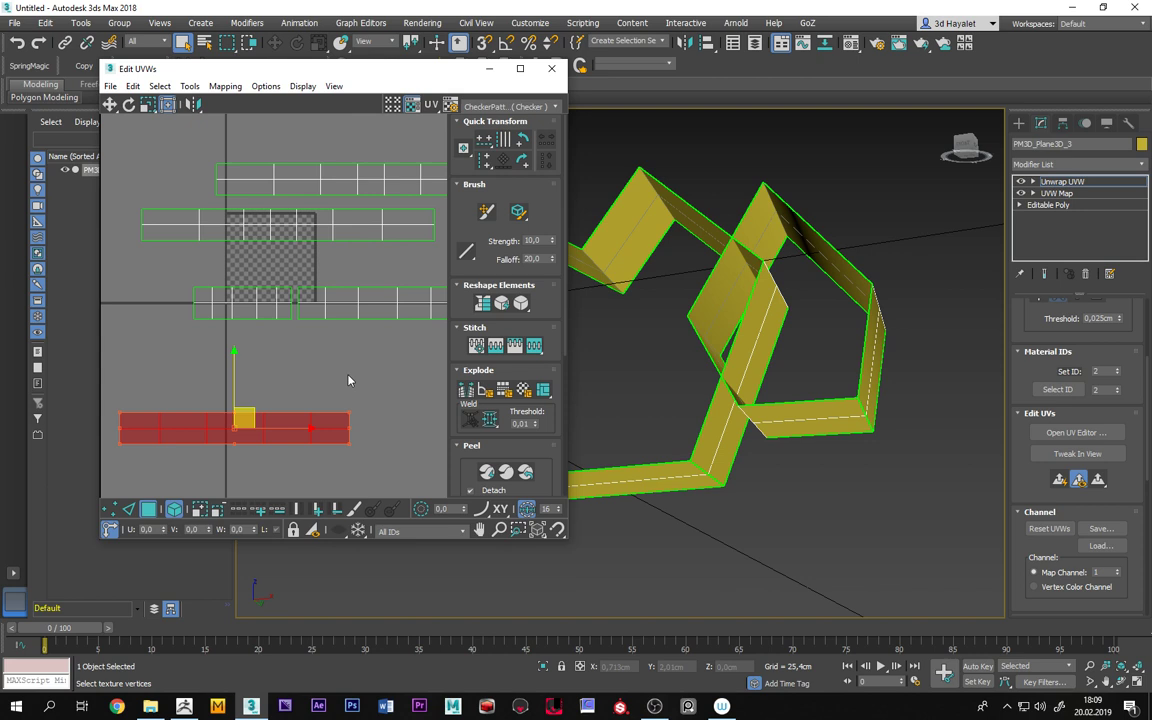
scroll(356, 382, "down", 2)
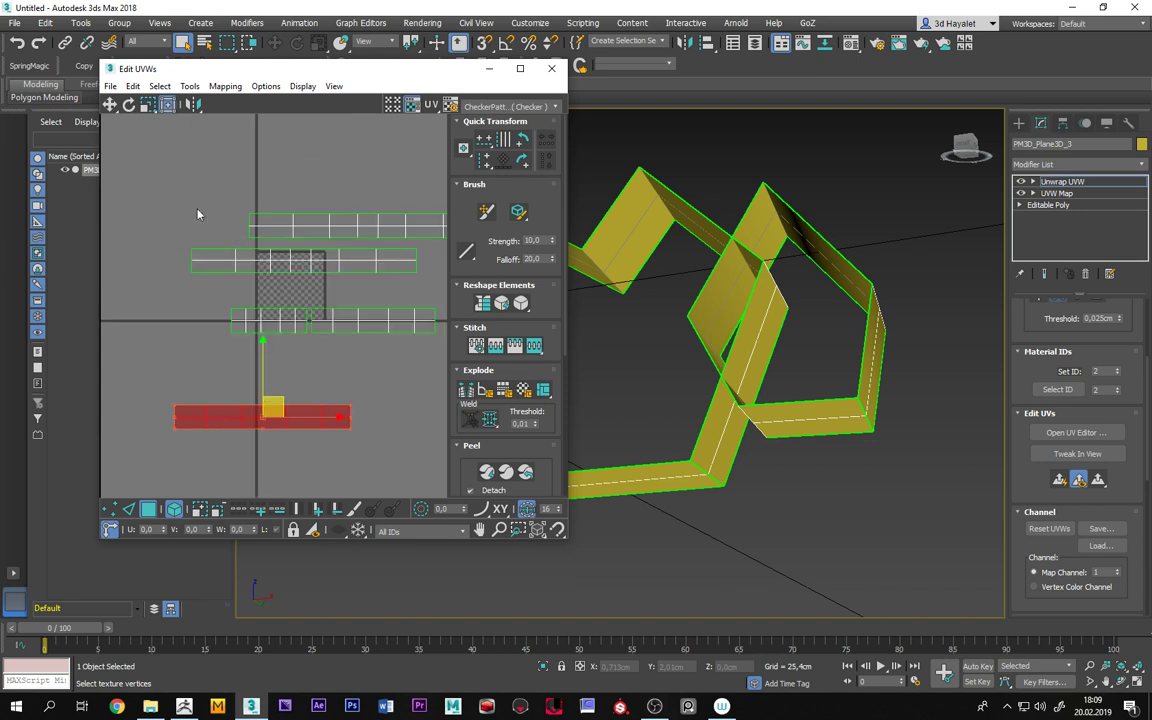
mouse_move(166, 185)
left_mouse_down()
mouse_move(237, 338)
mouse_move(425, 455)
left_mouse_up()
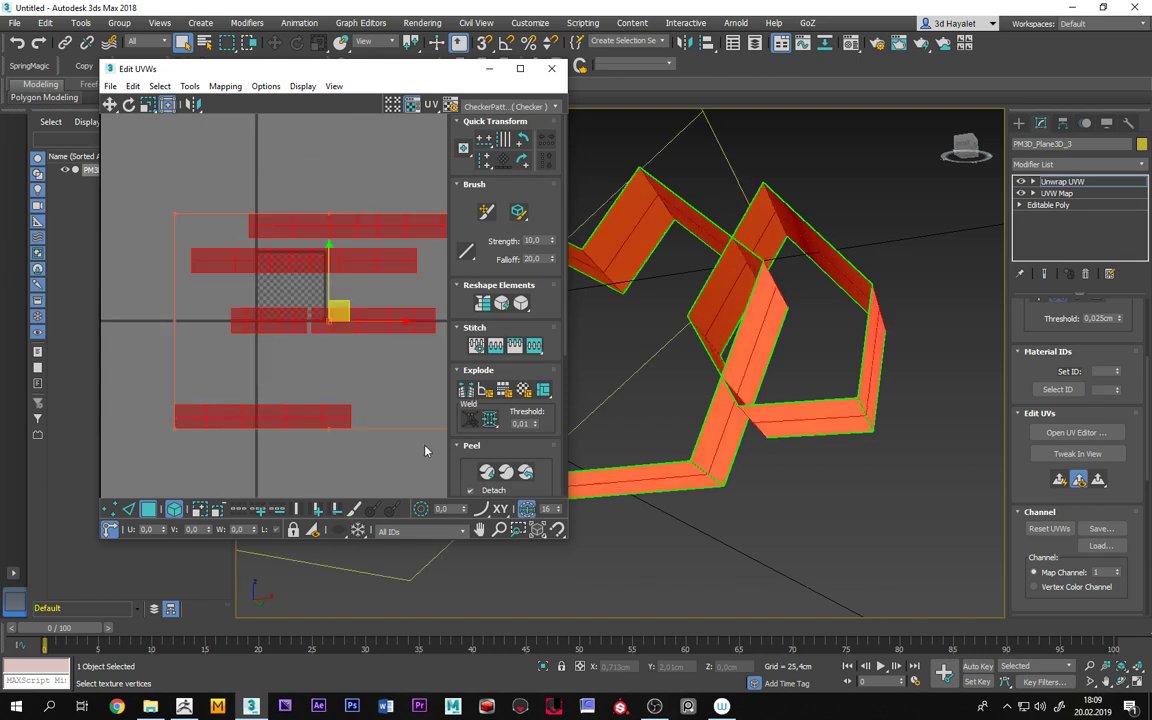
Pack the selected UV strips together inside the UV square.
scroll(402, 419, "down", 2)
scroll(402, 419, "up", 1)
middle_click_drag(402, 419, 355, 388)
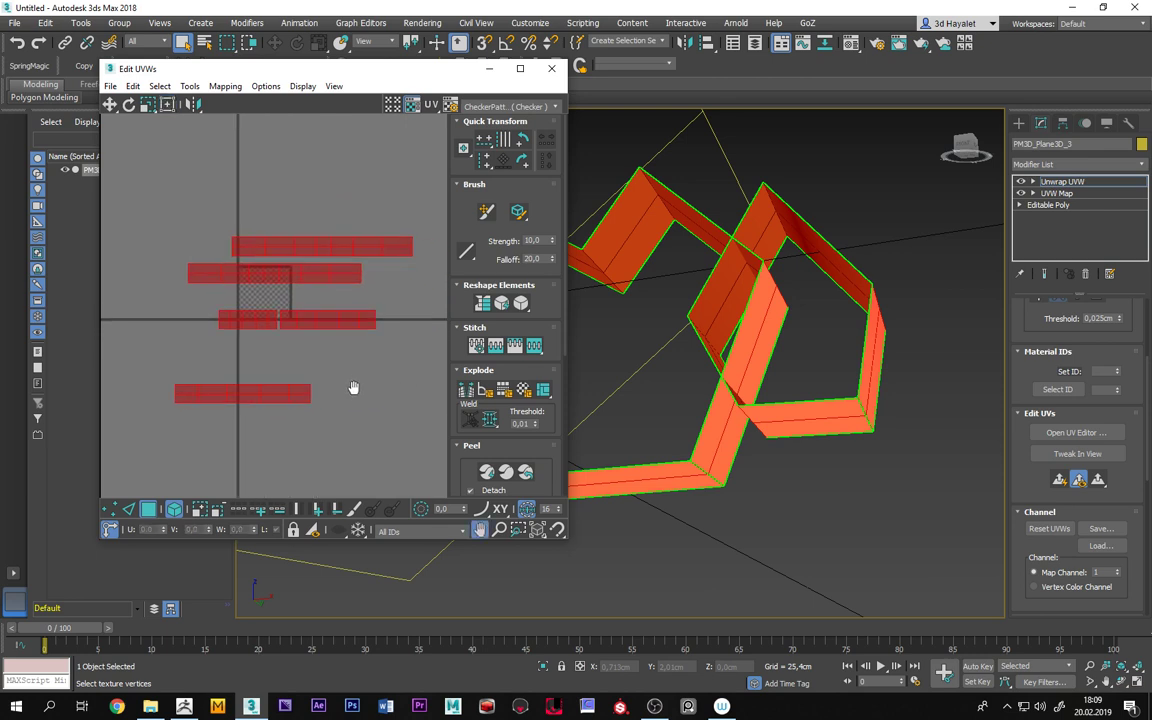
left_click_drag(456, 463, 452, 309)
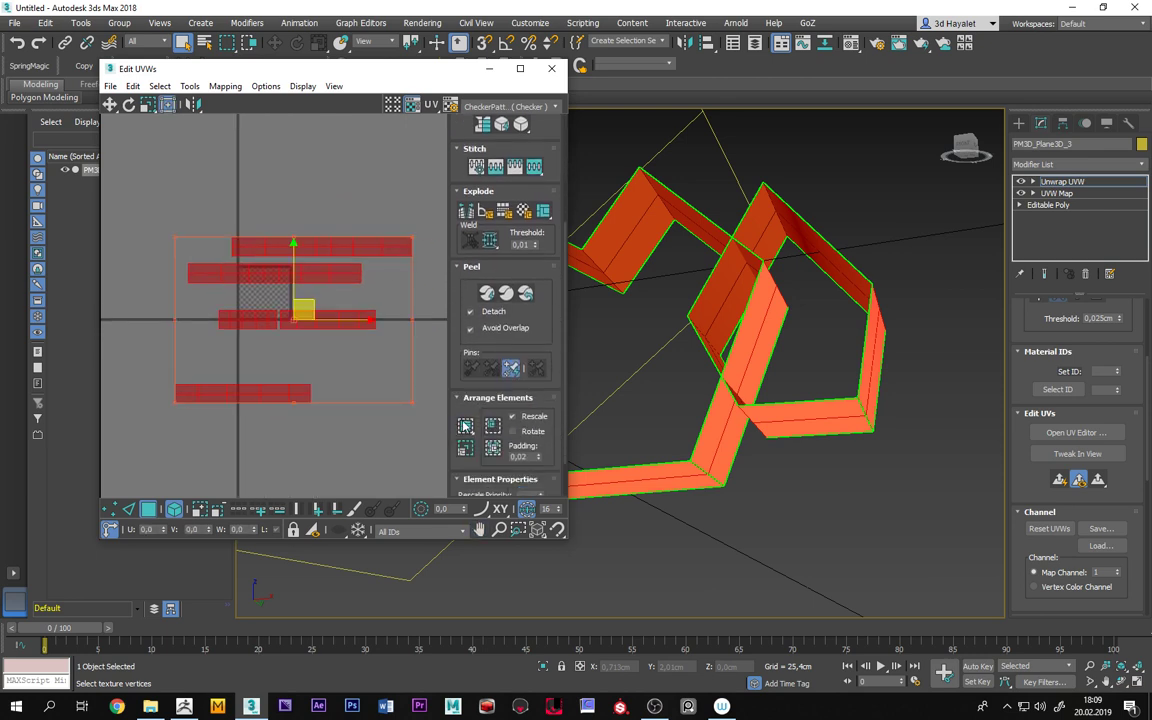
left_click(464, 425)
Centre the packed shells, then select the bottom strip and nudge it upward.
scroll(320, 390, "up", 1)
scroll(309, 412, "up", 1)
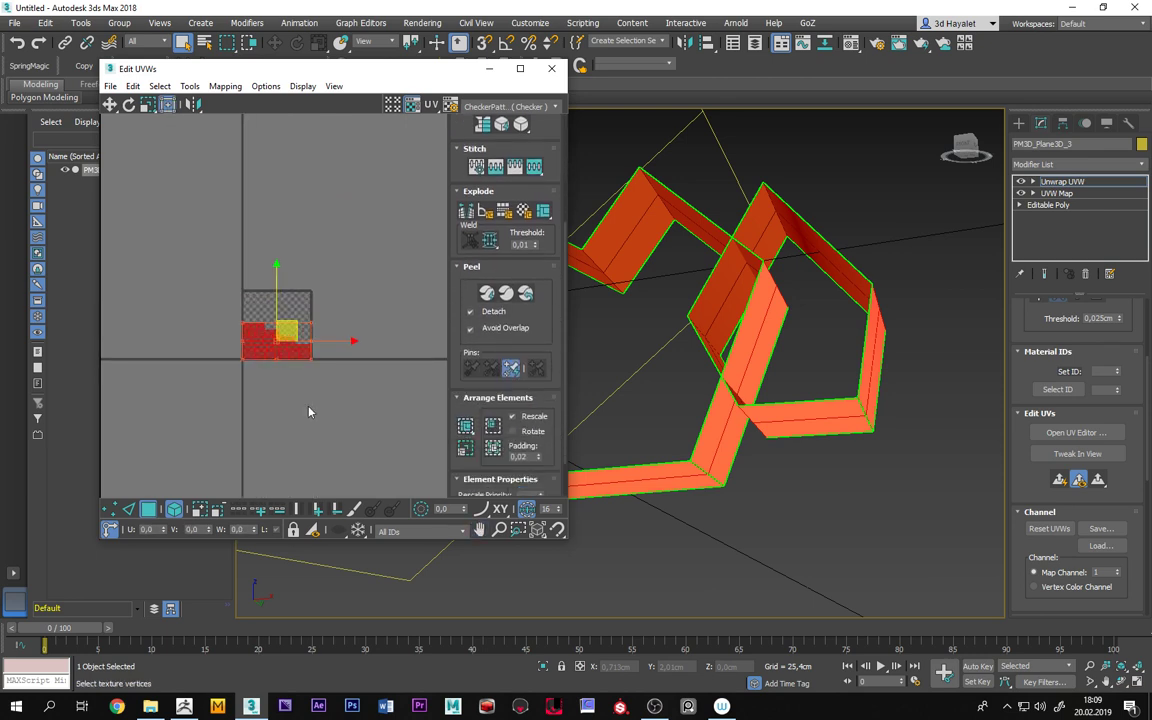
scroll(309, 412, "up", 1)
scroll(309, 412, "up", 1)
middle_click_drag(234, 355, 296, 425)
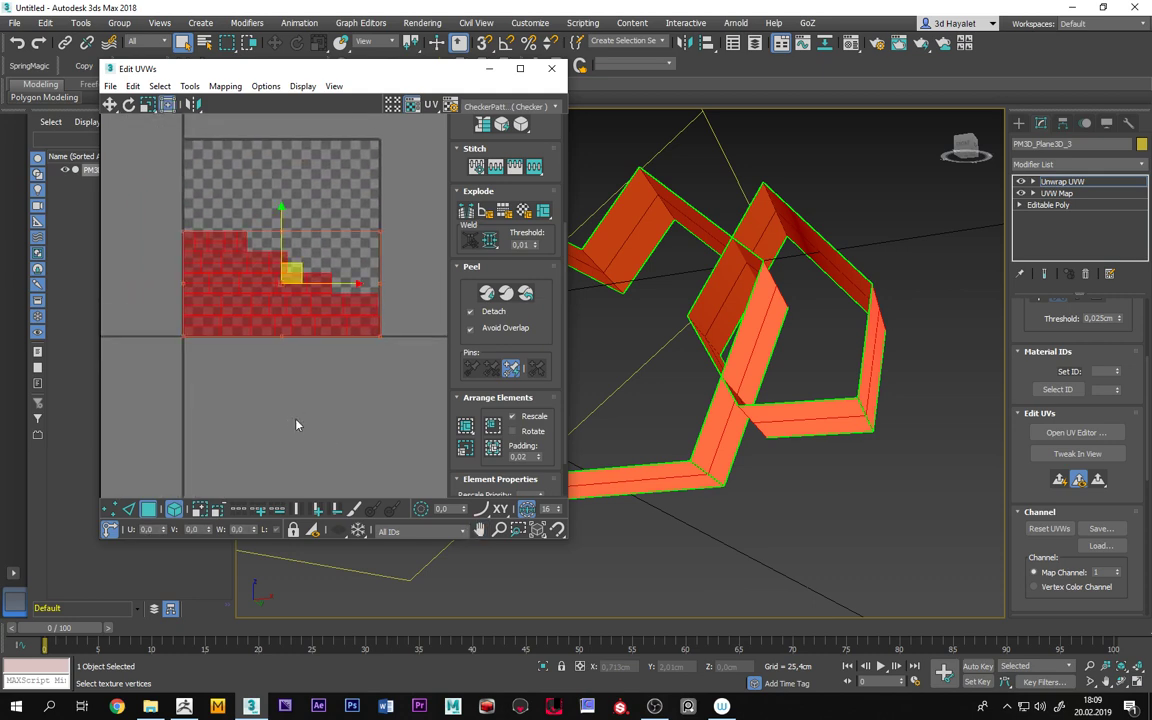
left_click(357, 385)
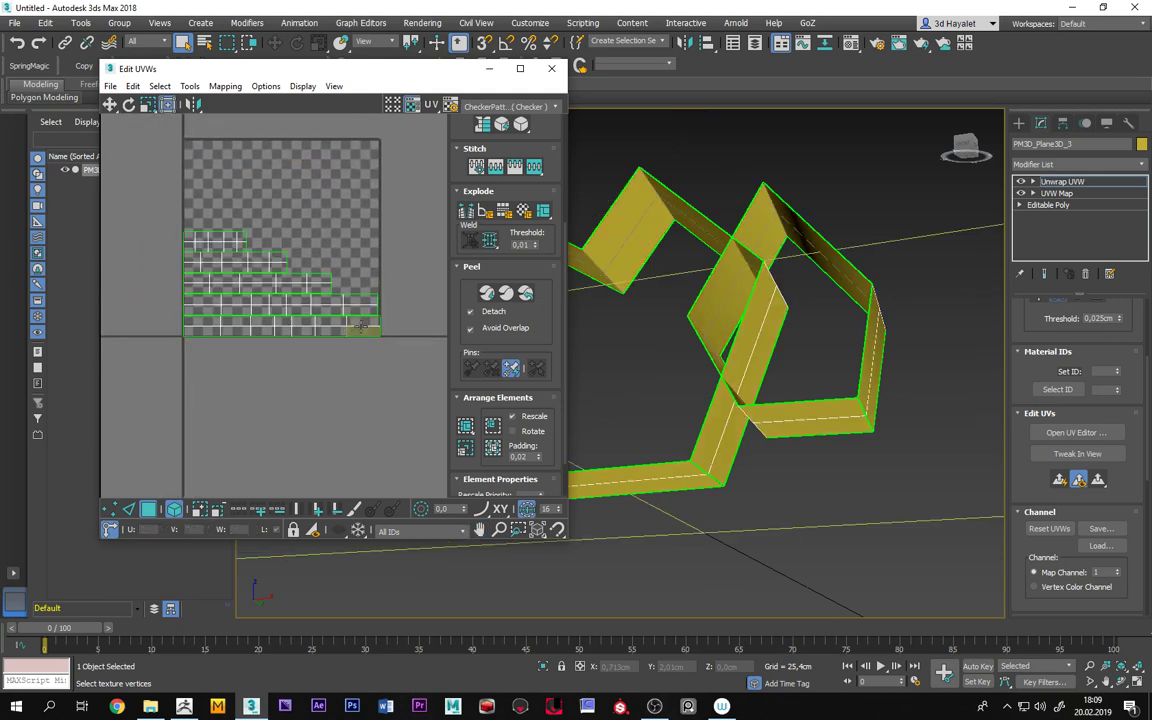
left_click(364, 326)
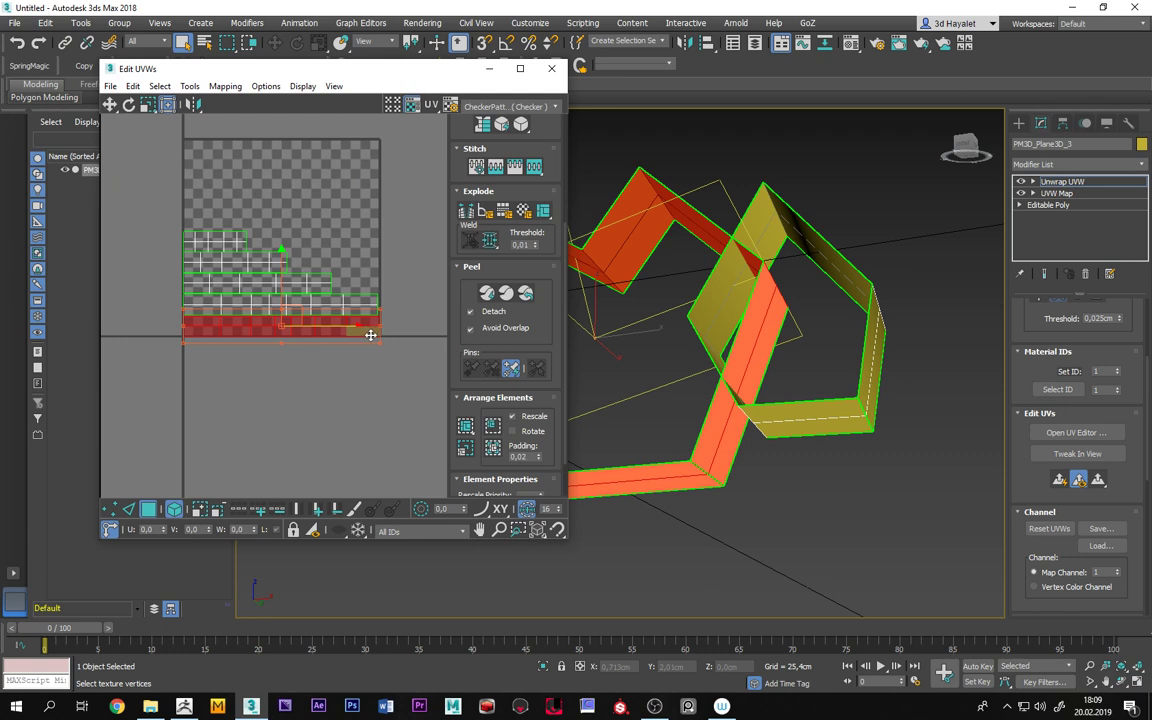
left_click_drag(371, 333, 377, 315)
Stretch the bottom strip with Freeform to fill the square's full height and width.
scroll(381, 311, "up", 1)
left_click_drag(378, 314, 388, 187)
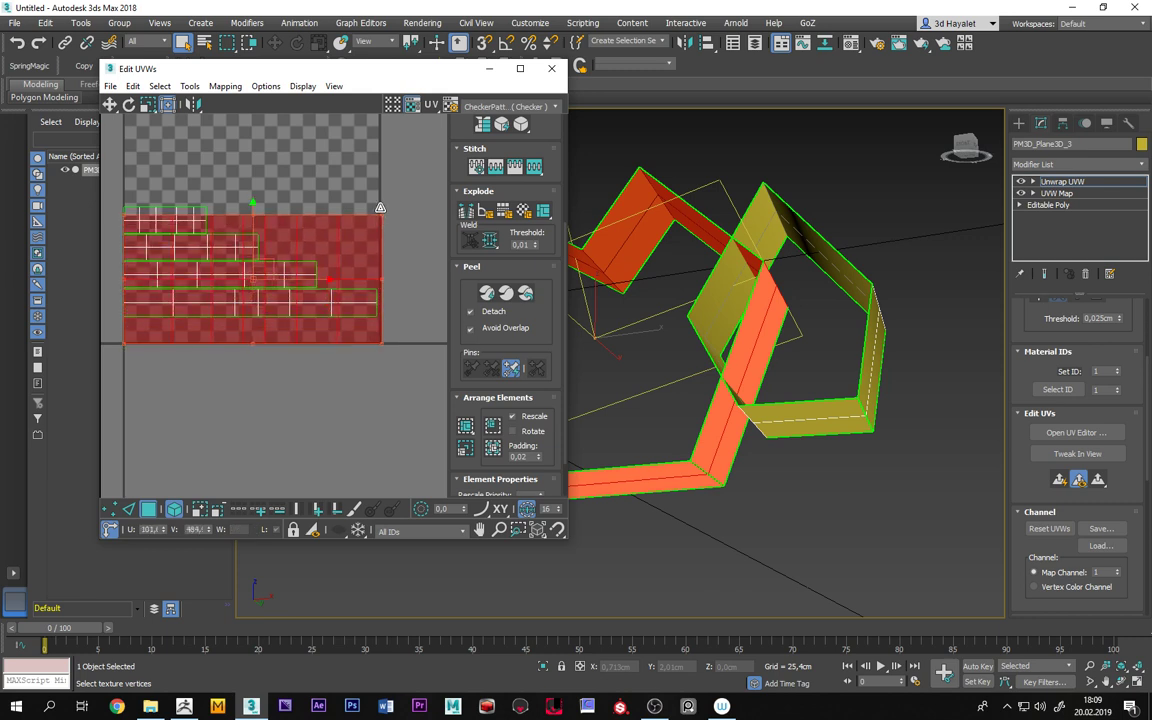
scroll(390, 300, "down", 1)
scroll(356, 292, "down", 1)
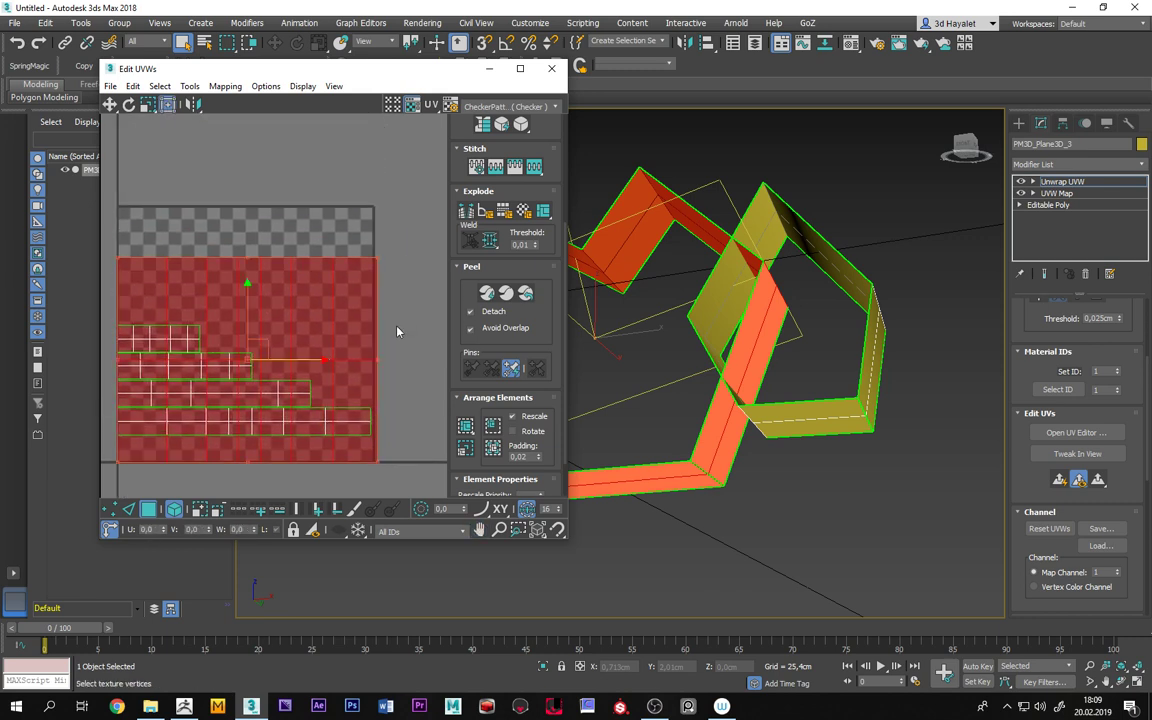
scroll(356, 292, "down", 1)
left_click_drag(381, 273, 378, 234)
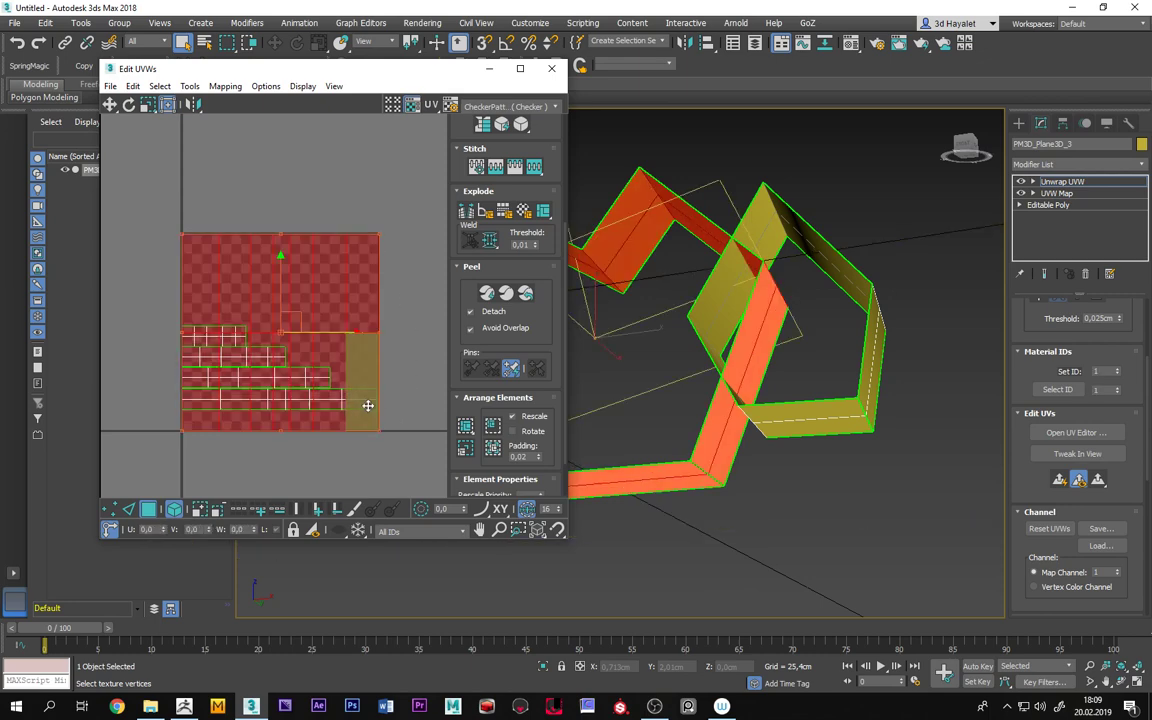
left_click_drag(369, 410, 368, 411)
Select the next strip as a loop, Pack Normalize it, and stretch it to the square's top.
left_click(824, 410)
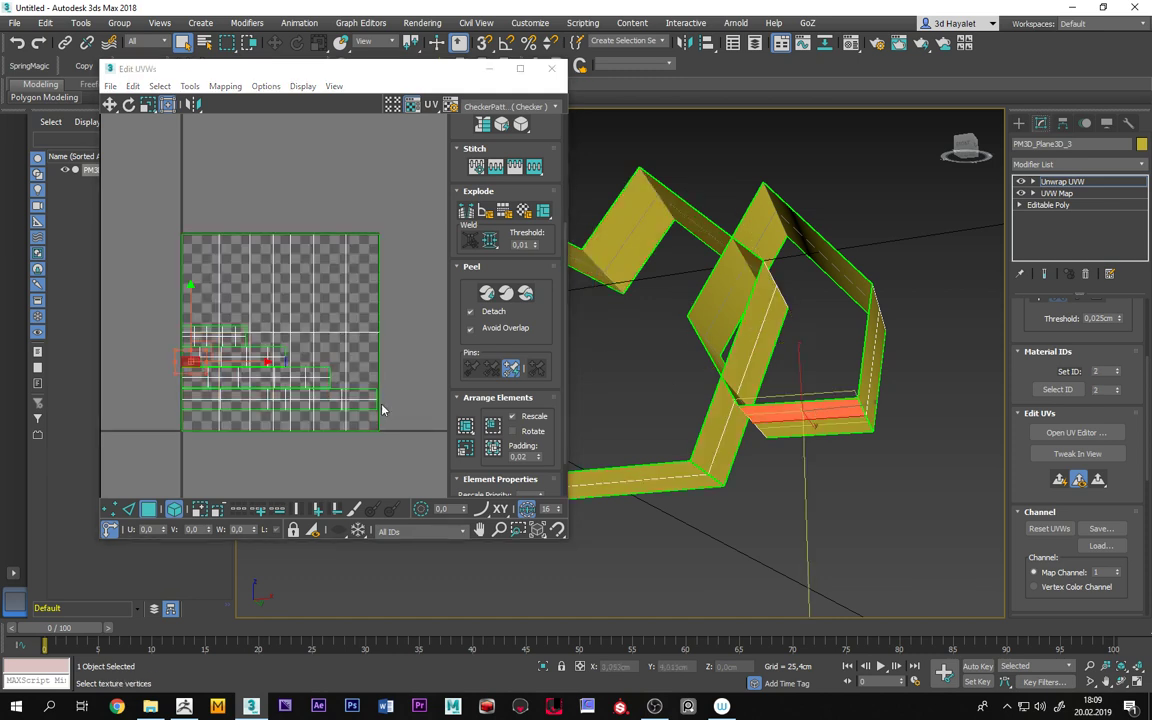
left_click(190, 362)
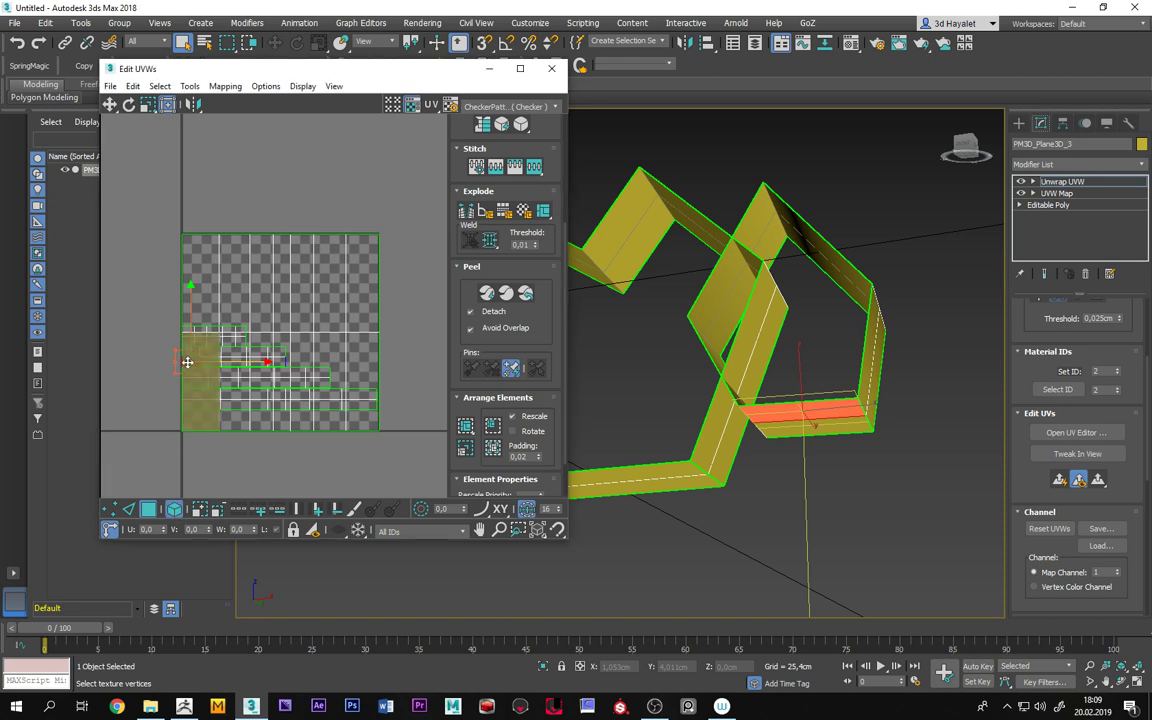
double_click(186, 360)
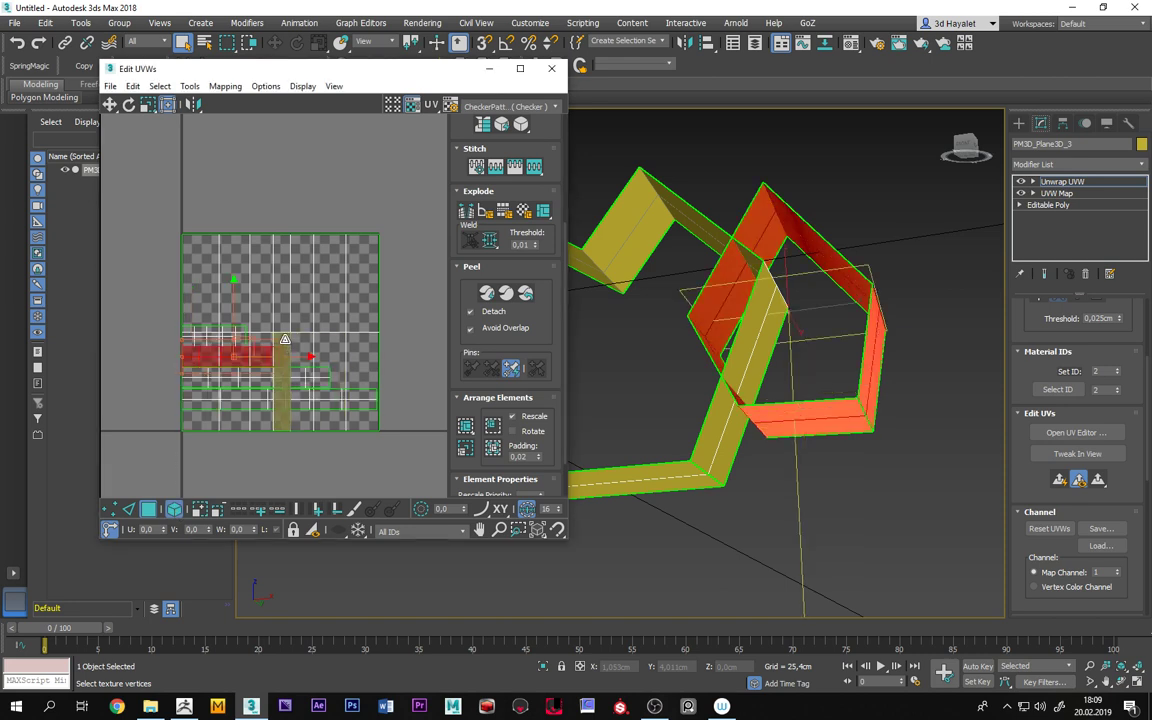
left_click(465, 425)
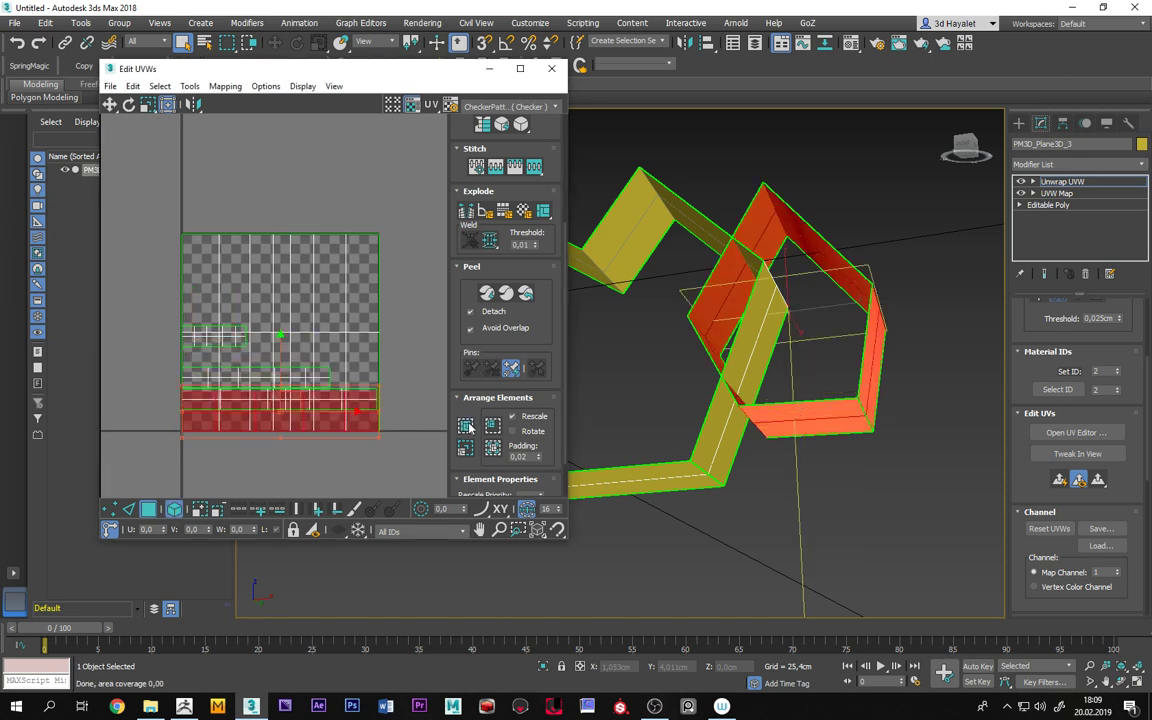
left_click_drag(377, 387, 377, 229)
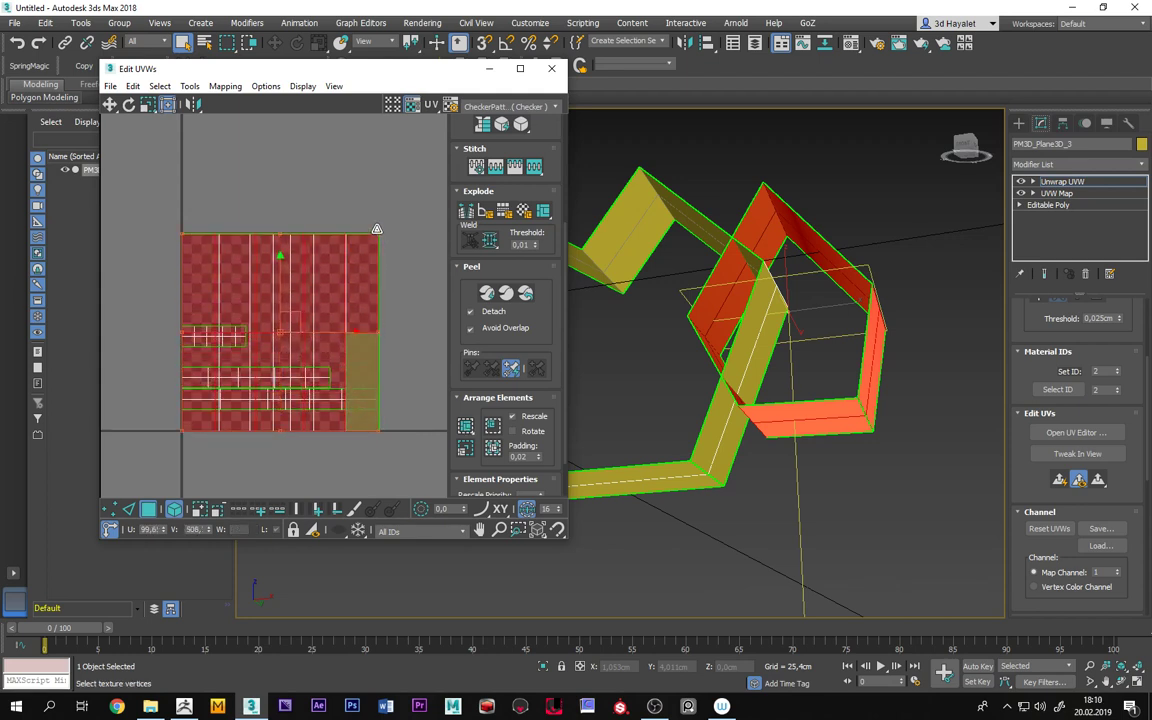
Select another horizontal UV strip and drag it to reposition it in the square.
left_click(661, 480)
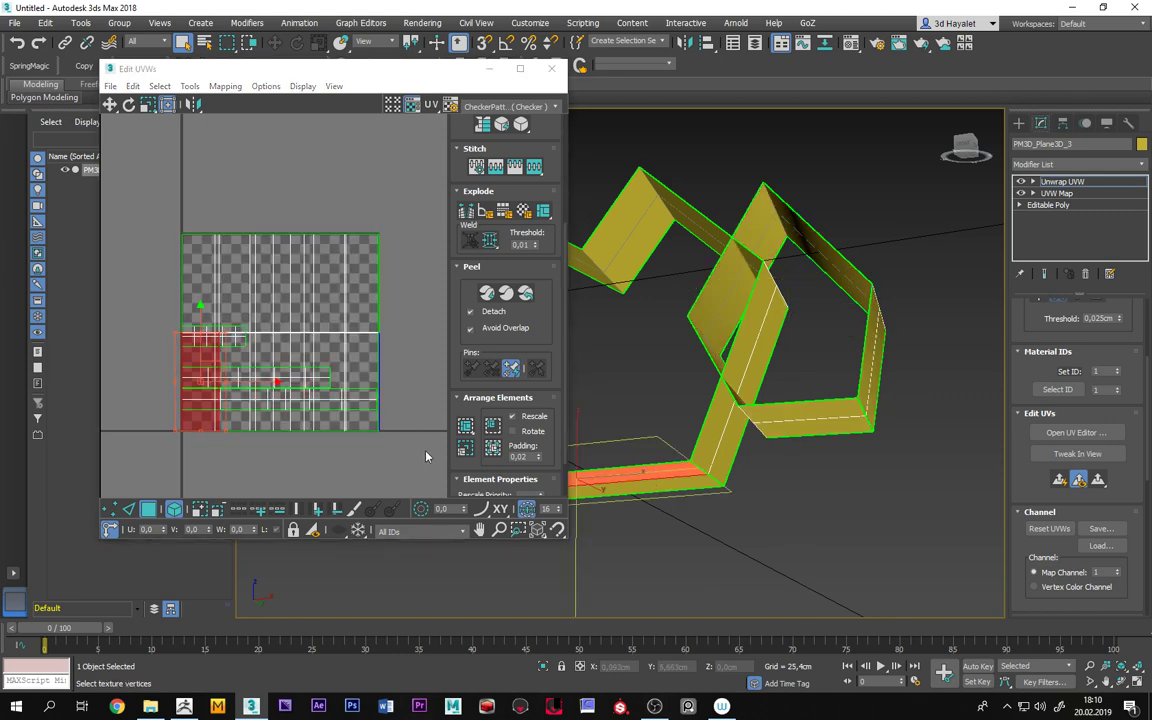
scroll(700, 460, "up", 3)
mouse_move(700, 460)
middle_mouse_down()
mouse_move(816, 451)
mouse_move(771, 470)
middle_mouse_up()
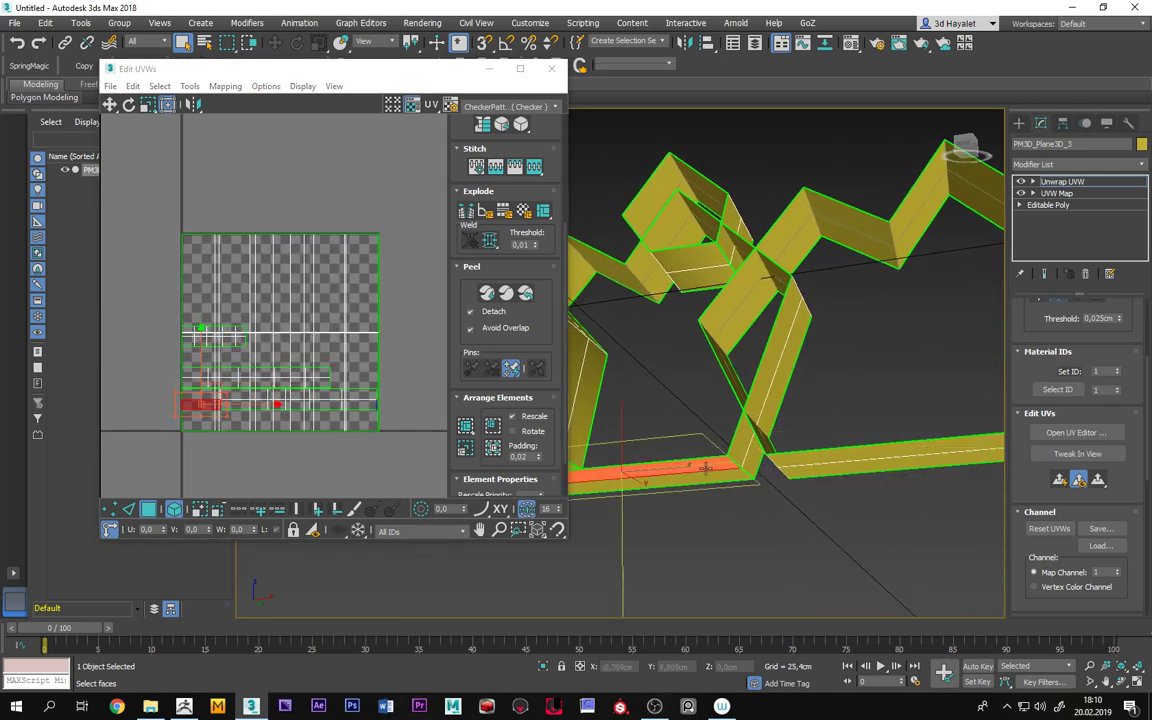
left_click(192, 404)
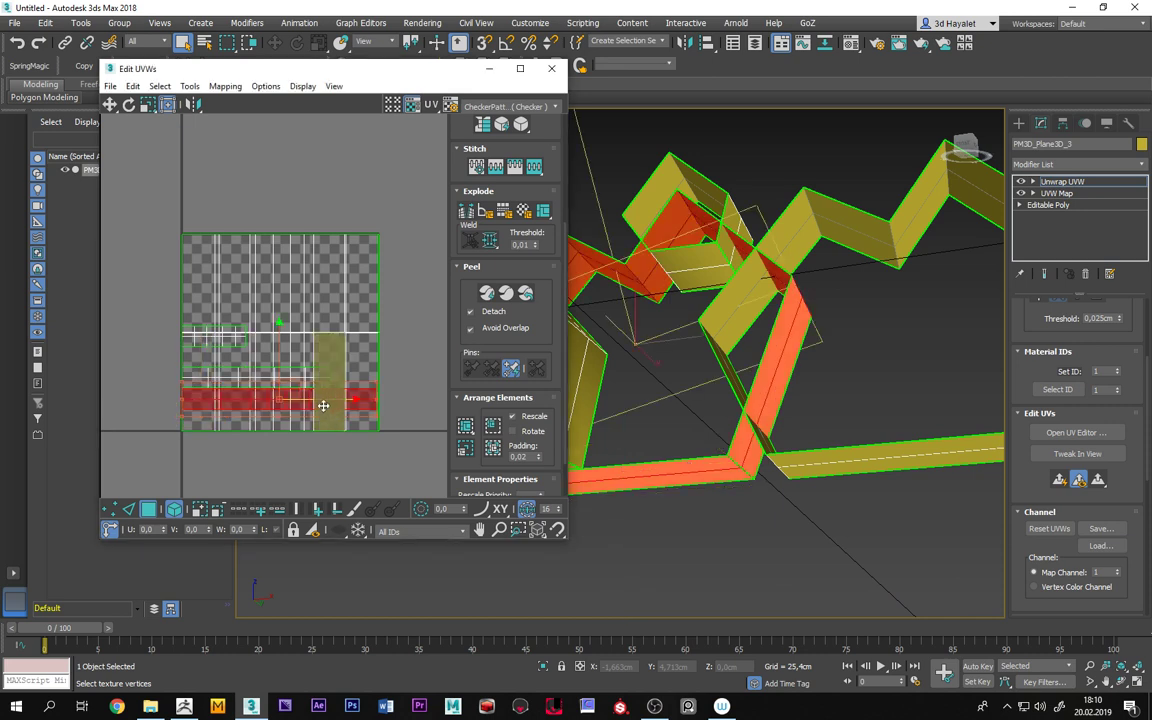
mouse_move(424, 392)
left_mouse_down()
mouse_move(424, 411)
mouse_move(379, 228)
left_mouse_up()
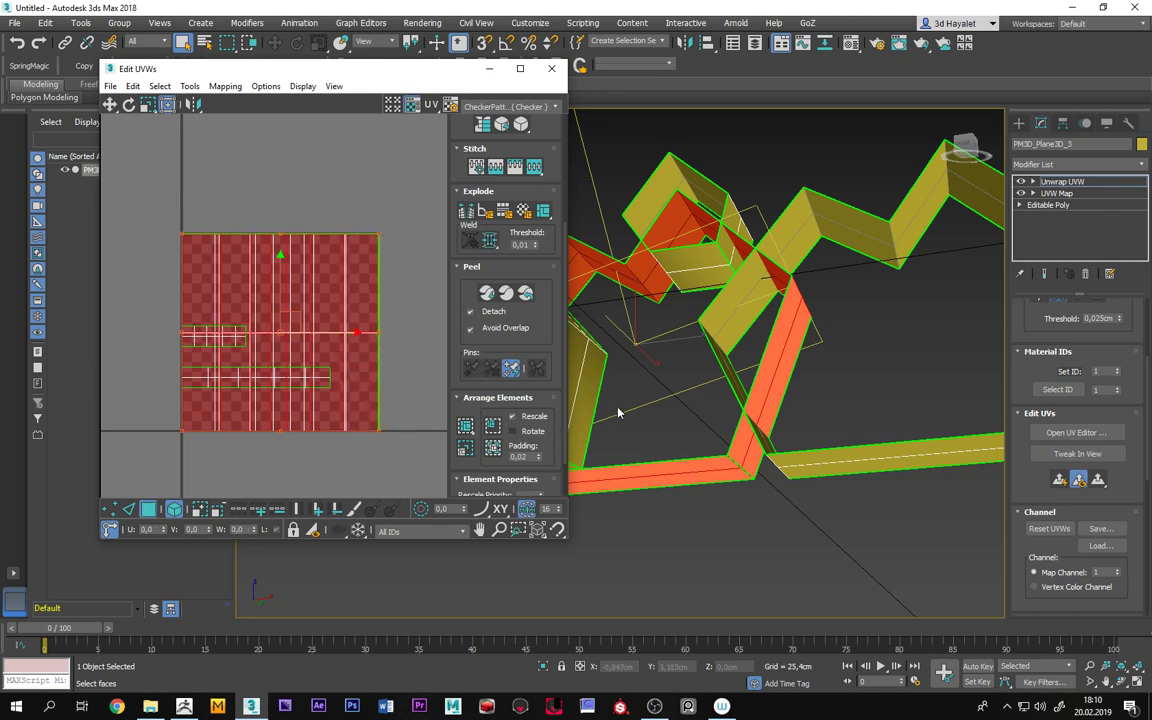
Pack Normalize a further strip and stretch it up to fill the UV square.
middle_click_drag(578, 367, 643, 414, "alt")
left_click(702, 289)
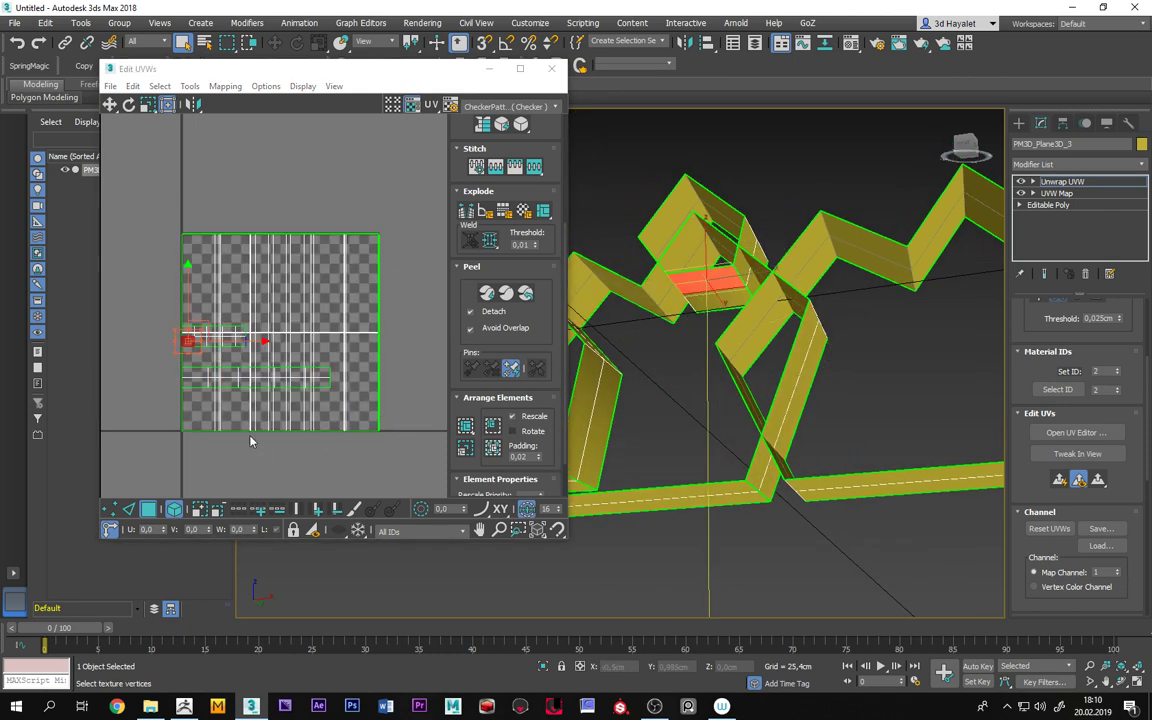
left_click(184, 340)
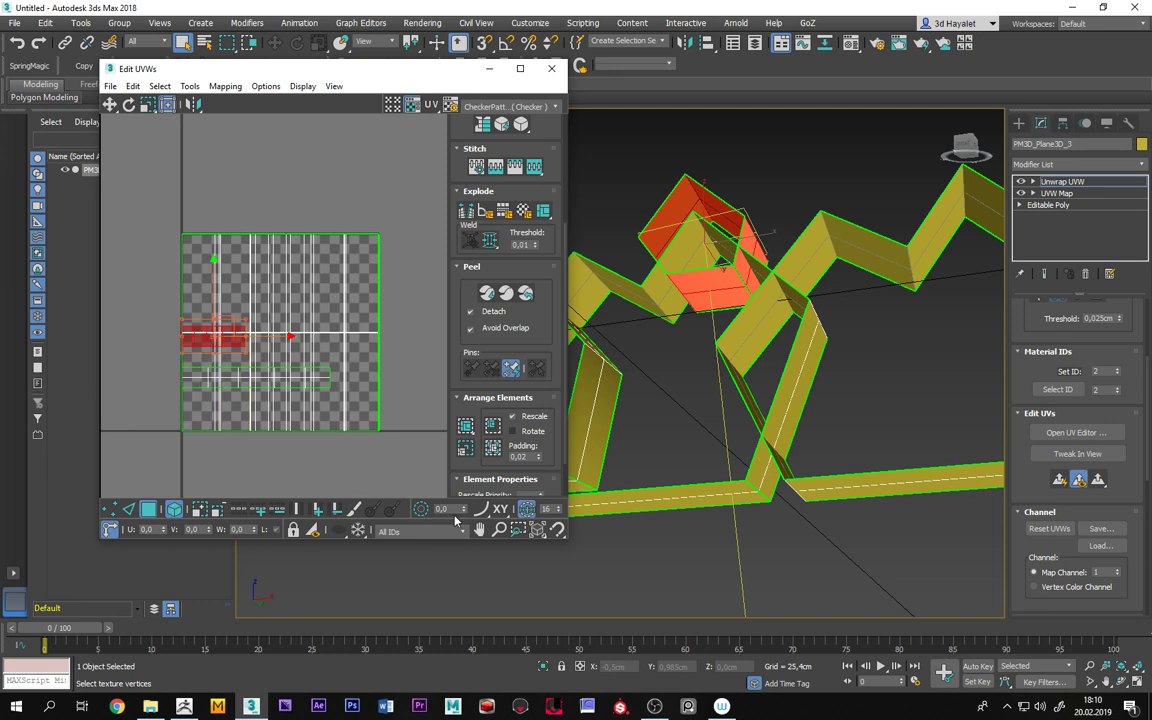
left_click(466, 428)
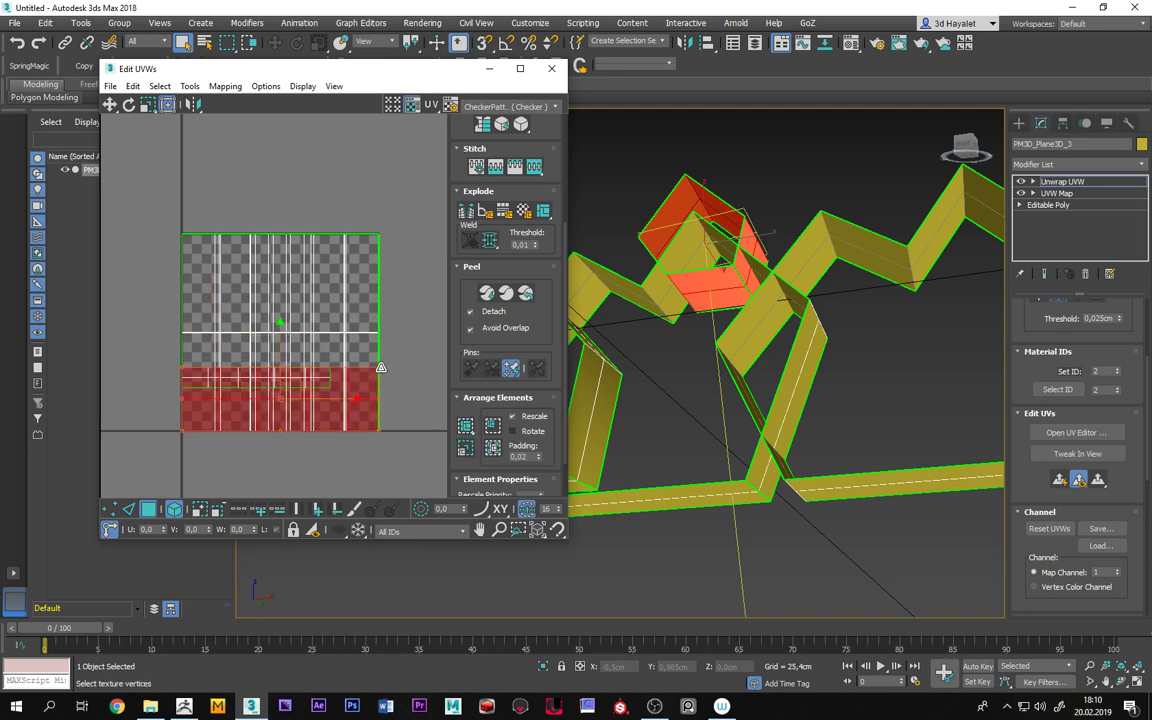
left_click_drag(379, 364, 379, 235)
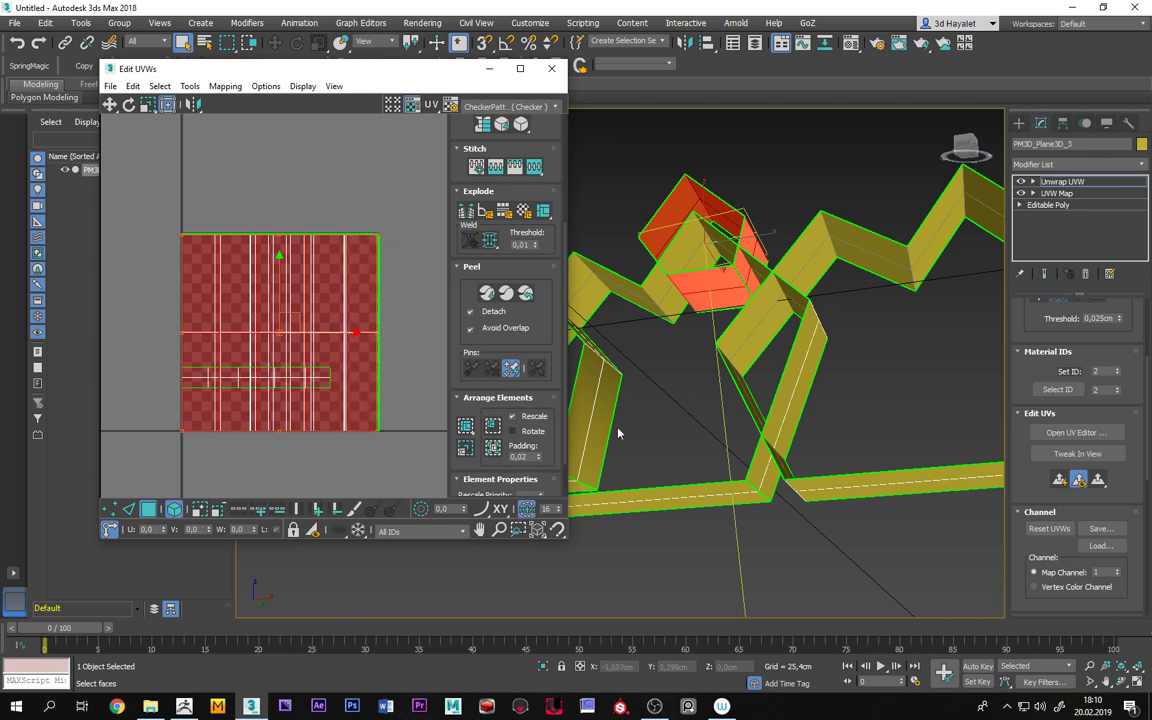
Pack and stretch the vertical strip to fill the square, then clear the UV selection.
middle_click_drag(618, 433, 620, 373, "alt")
left_click(674, 415)
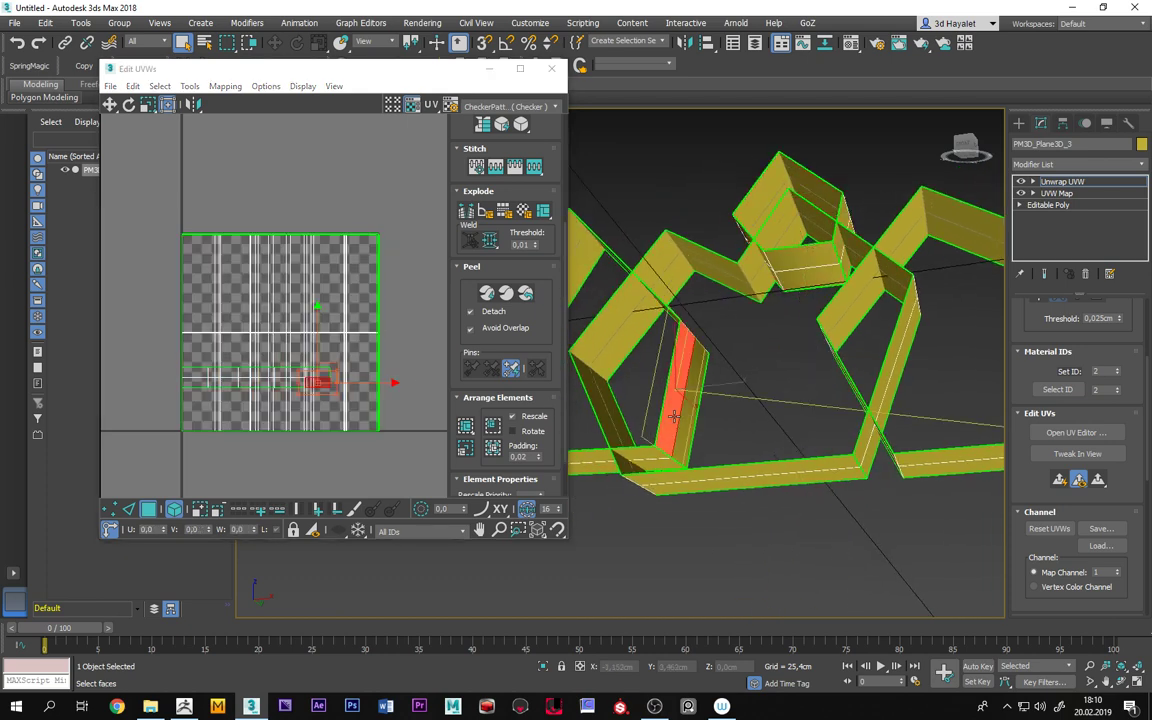
left_click(321, 381)
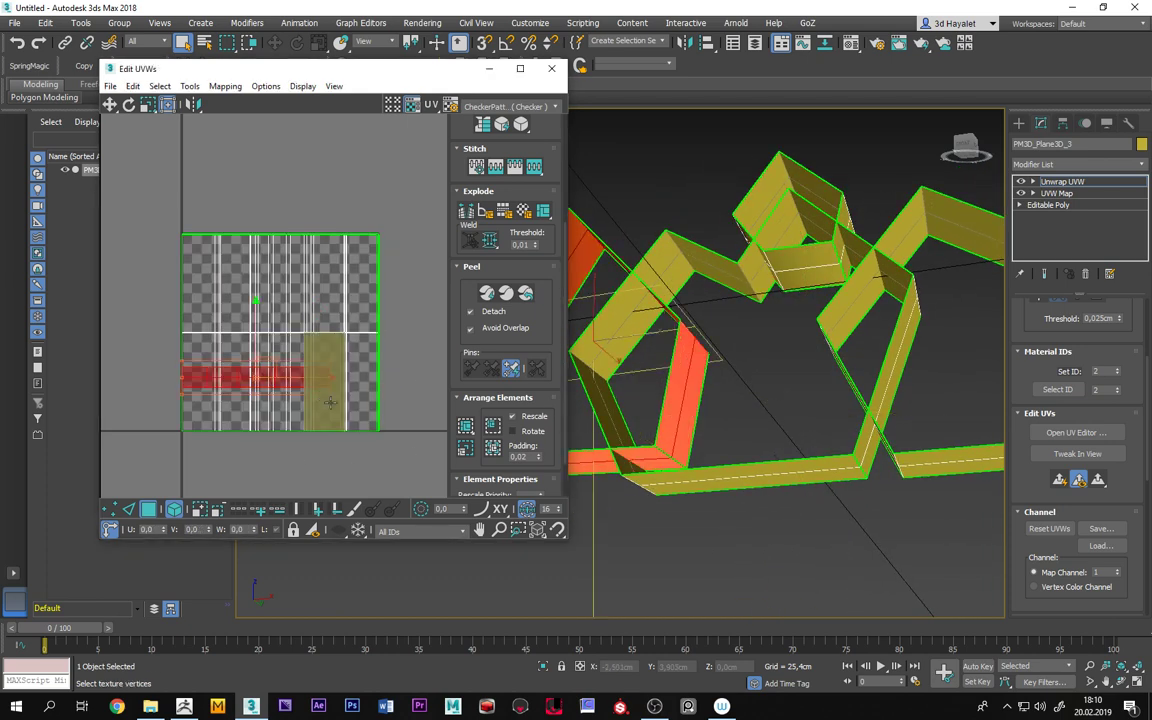
left_click(465, 427)
mouse_move(380, 393)
left_mouse_down()
mouse_move(370, 277)
mouse_move(382, 228)
left_mouse_up()
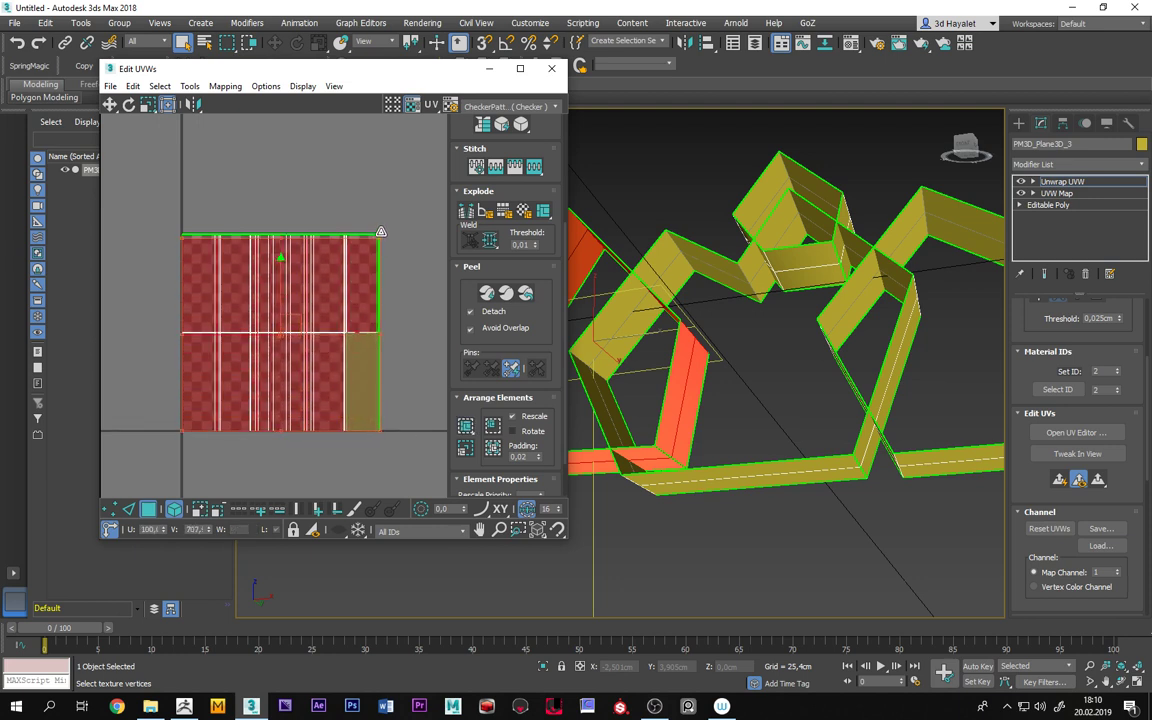
left_click(419, 362)
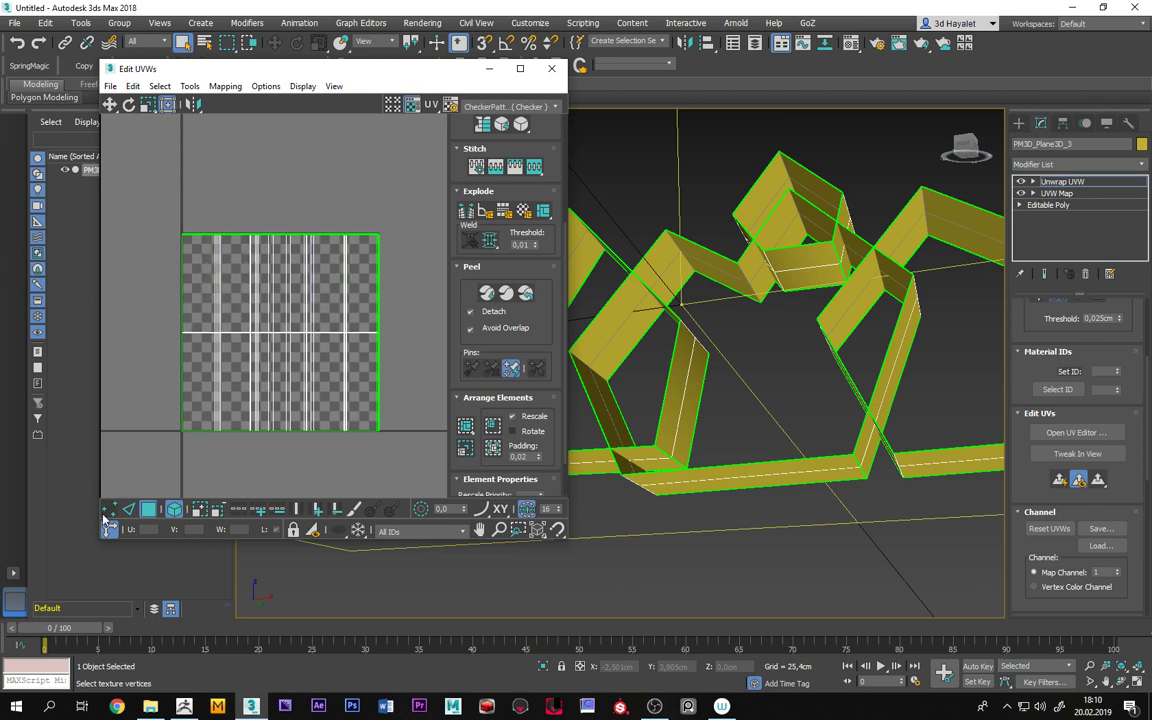
Straighten the top row of the strip's UV vertices by aligning it horizontally.
left_click(97, 465)
key("ctrl+a")
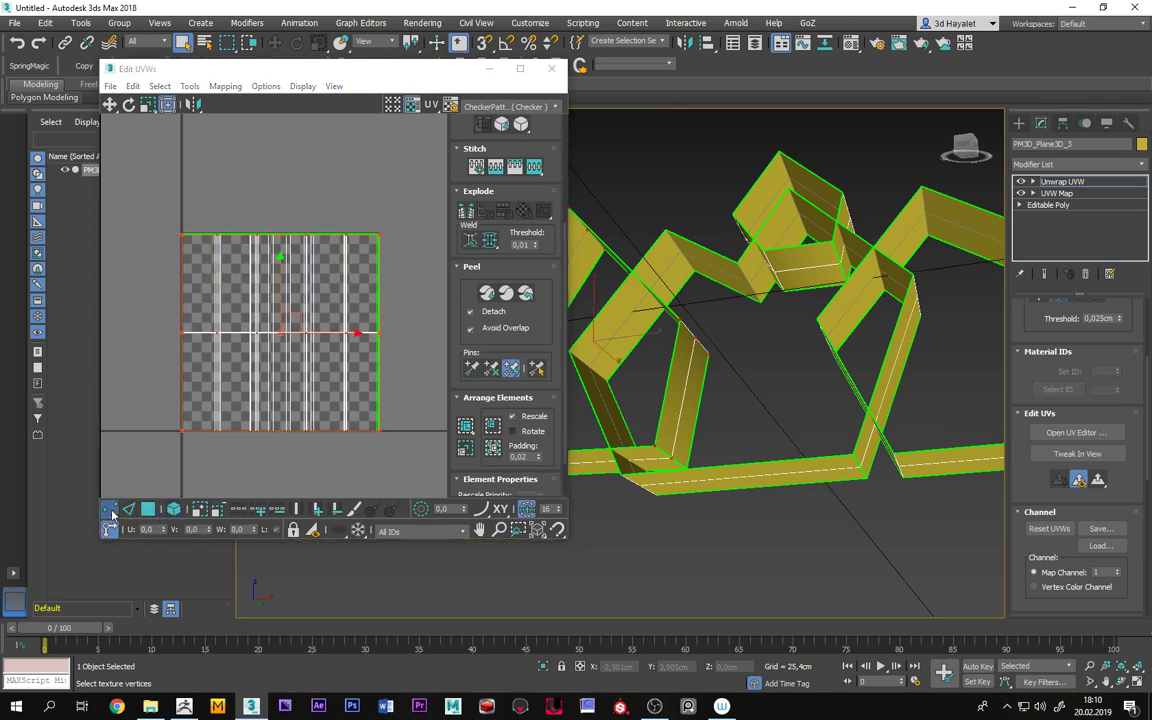
left_click(111, 511)
left_click_drag(166, 212, 428, 256)
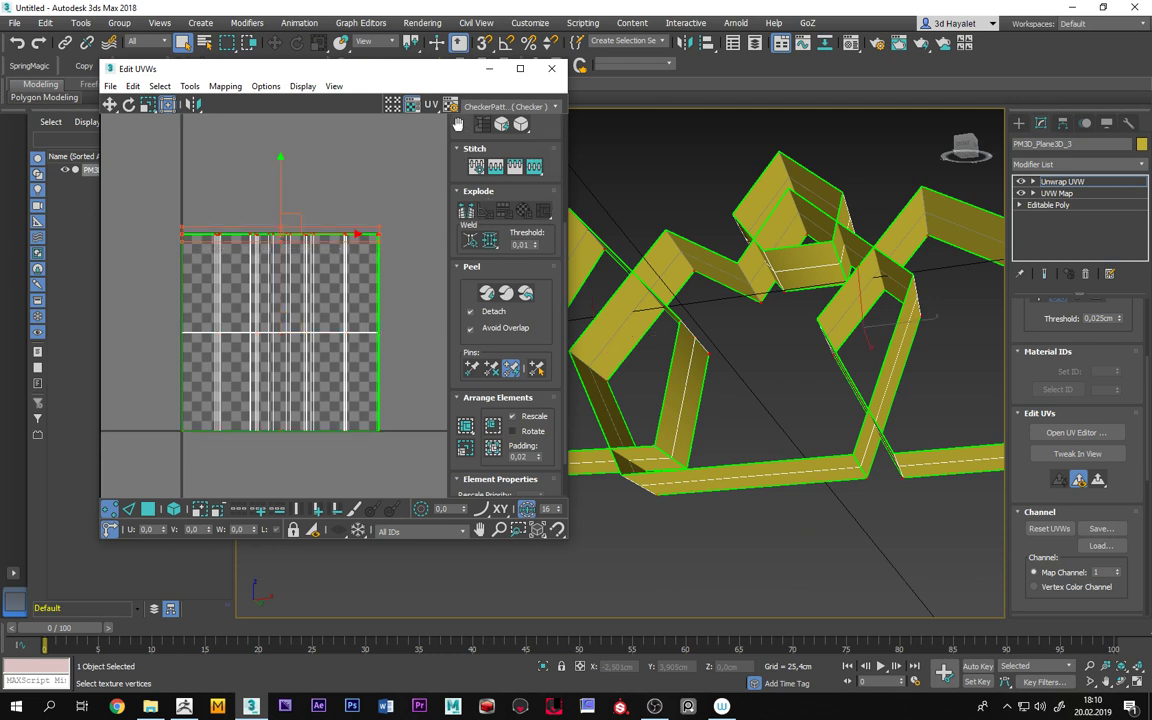
left_click_drag(458, 123, 413, 310)
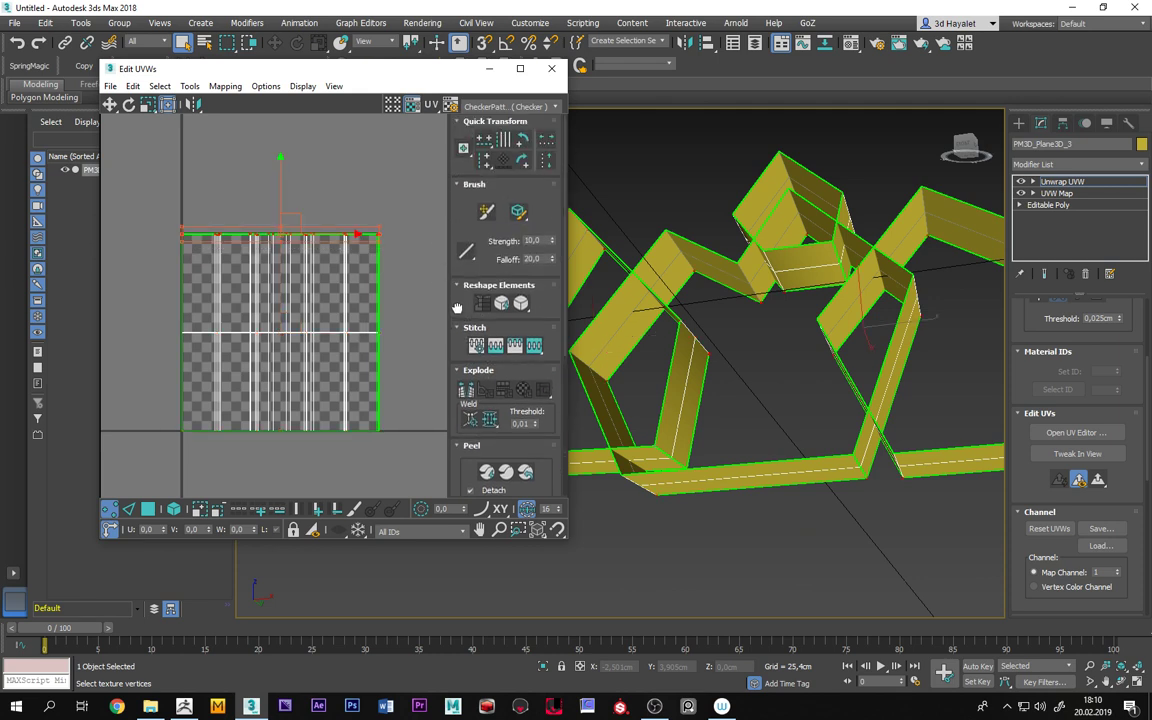
left_click(483, 142)
Align the right-hand UV column vertically, then select the bottom and middle vertex rows.
left_click_drag(365, 455, 364, 450)
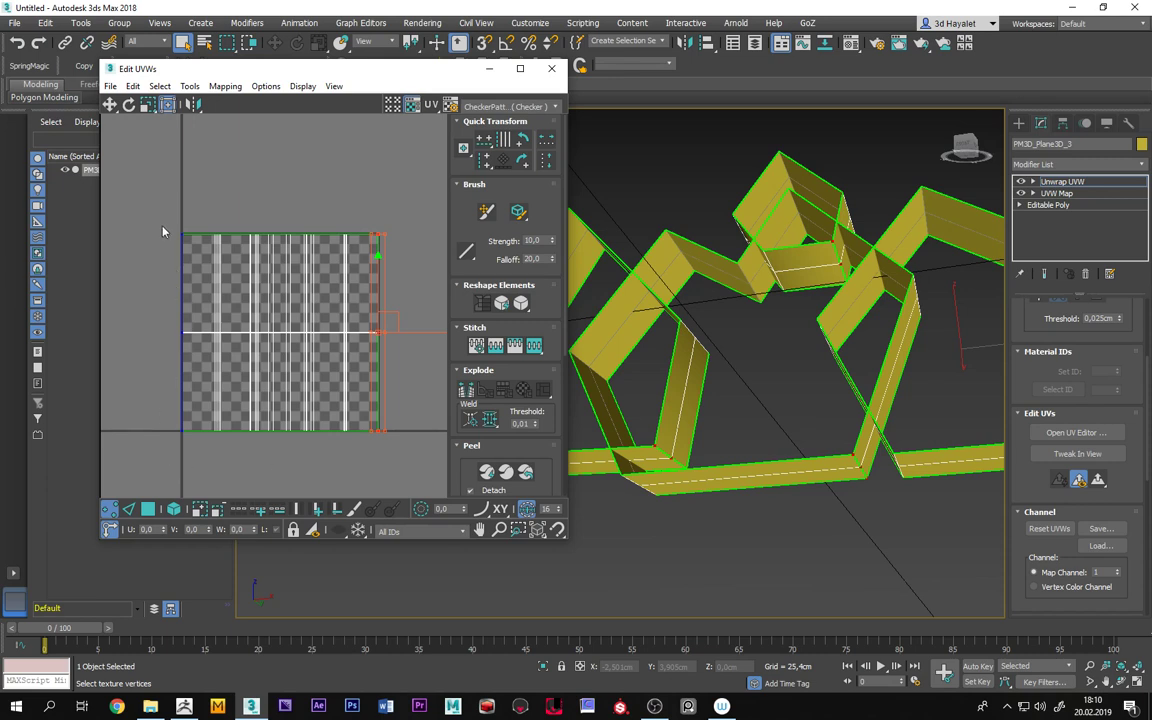
left_click(181, 320)
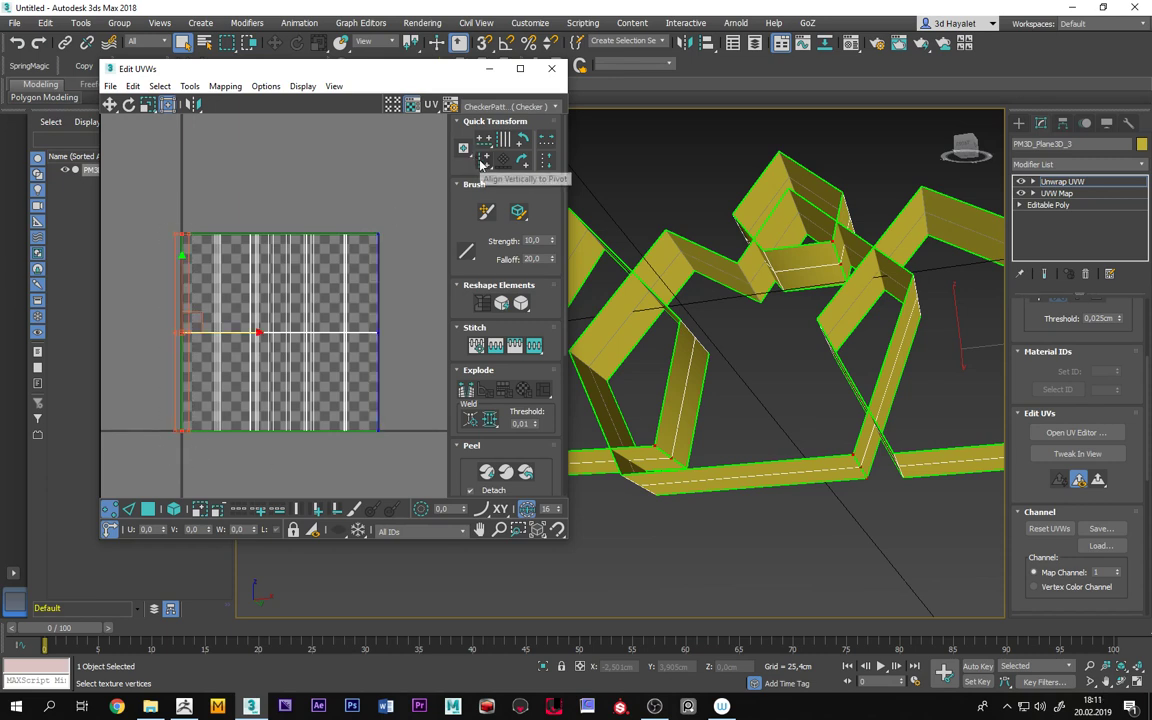
left_click_drag(362, 423, 358, 385)
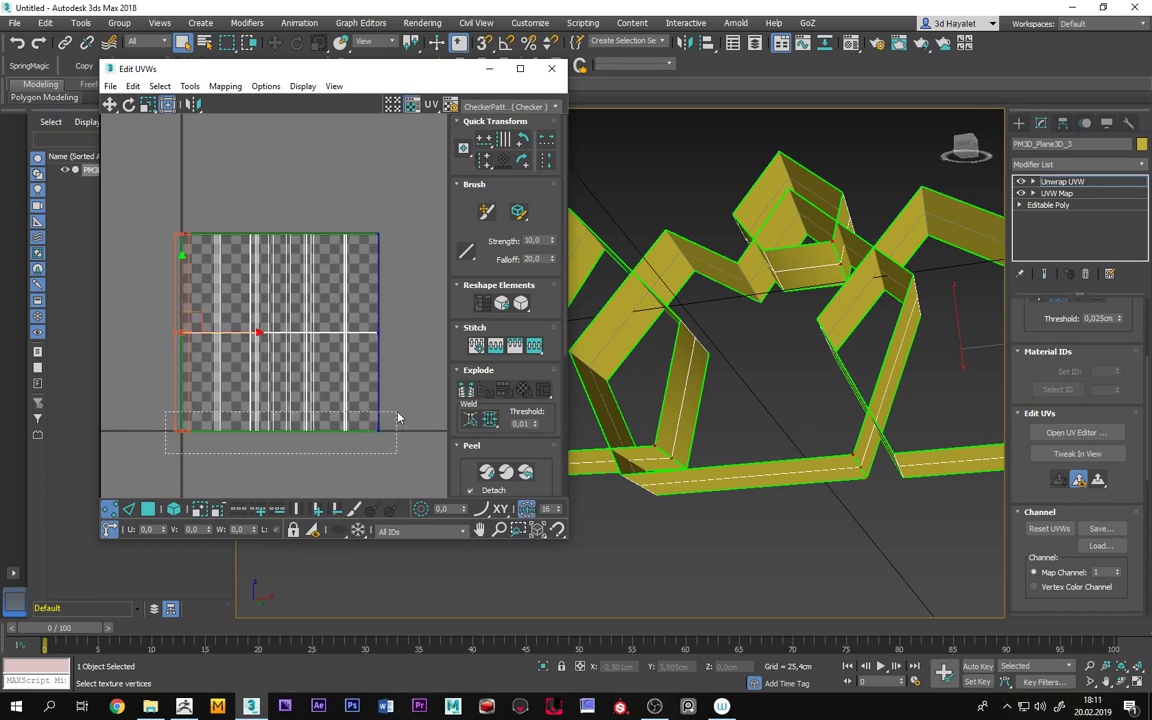
left_click(411, 350)
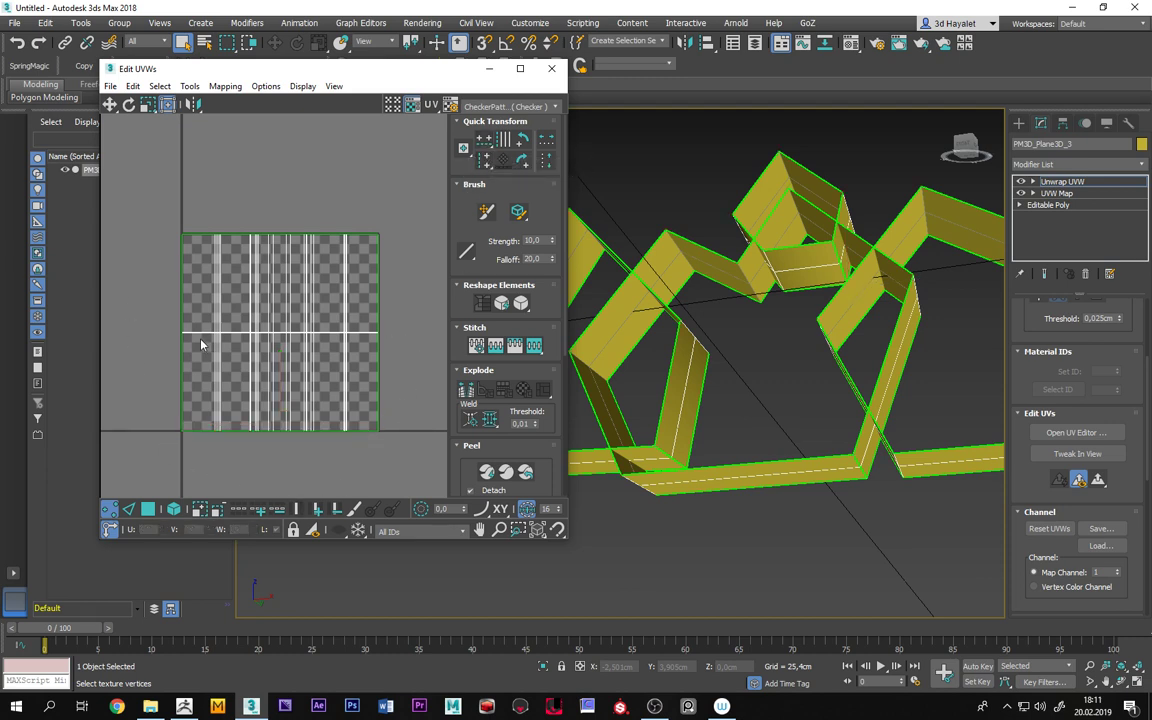
left_click_drag(395, 346, 397, 339)
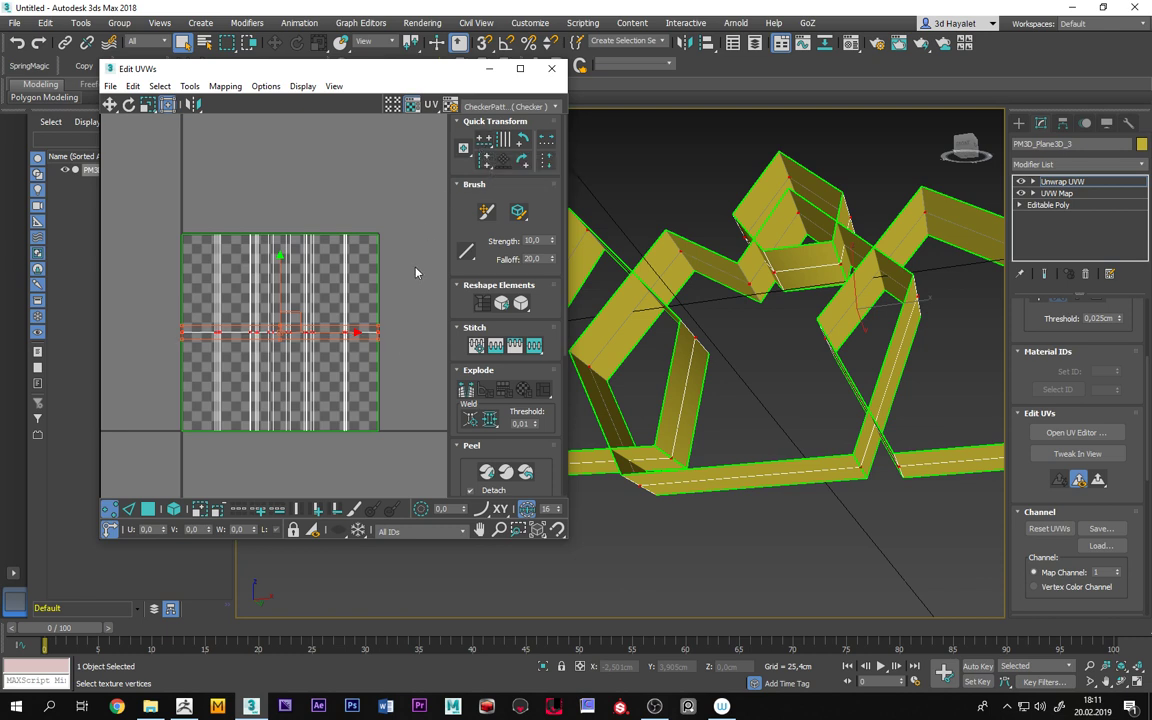
left_click(403, 296)
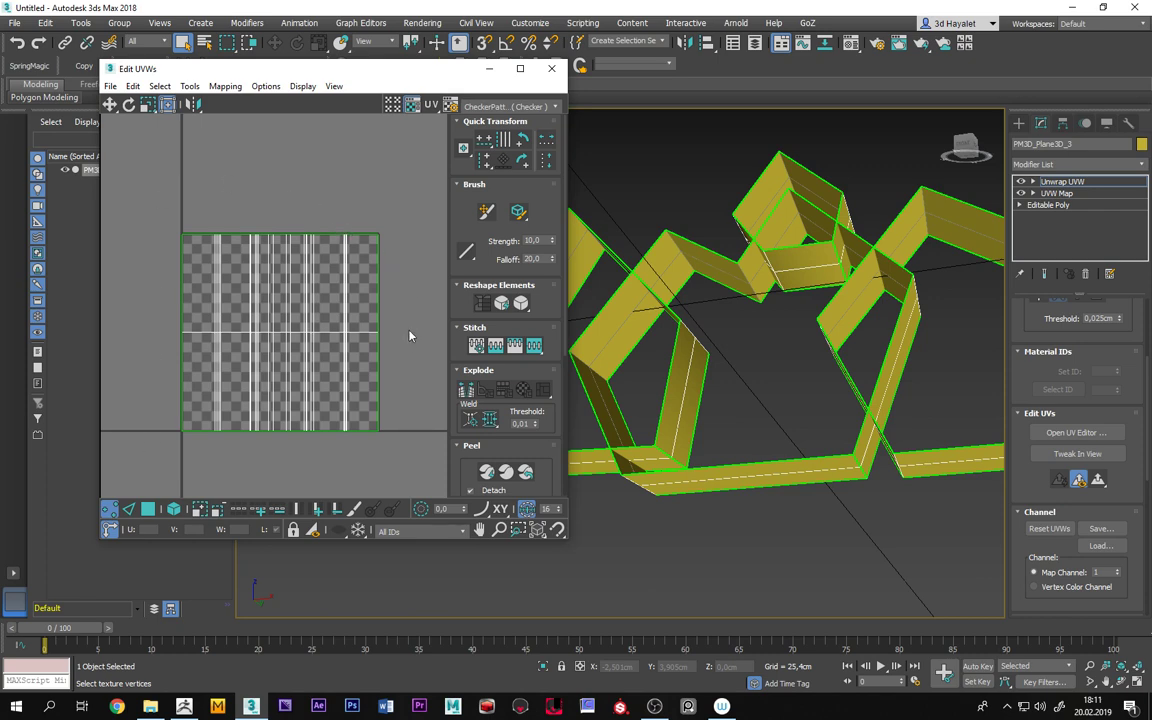
Collapse the strip's whole modifier stack into a single Editable Poly.
left_click(551, 68)
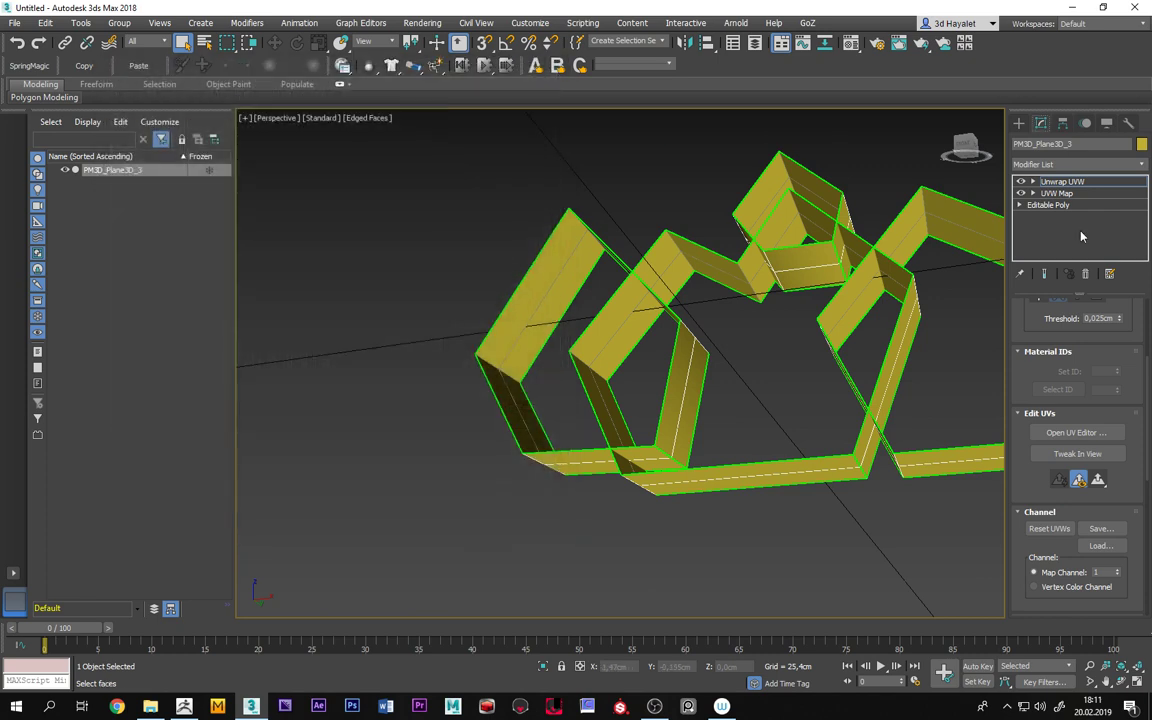
right_click(1077, 186)
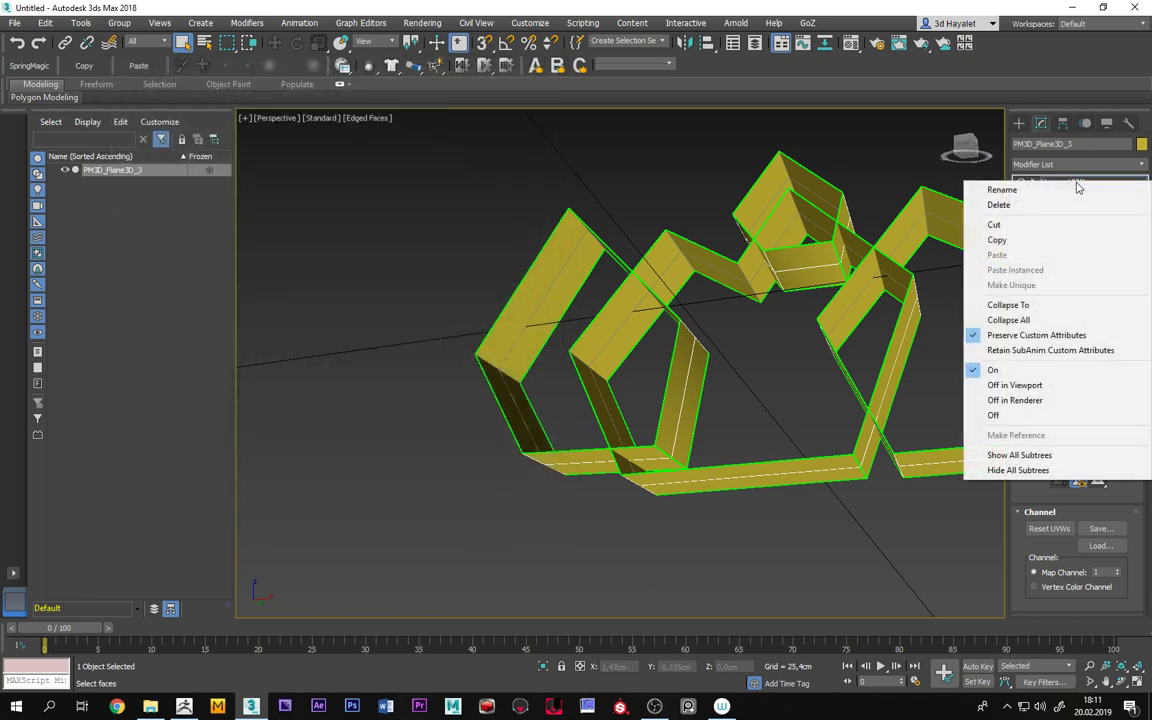
left_click(1017, 320)
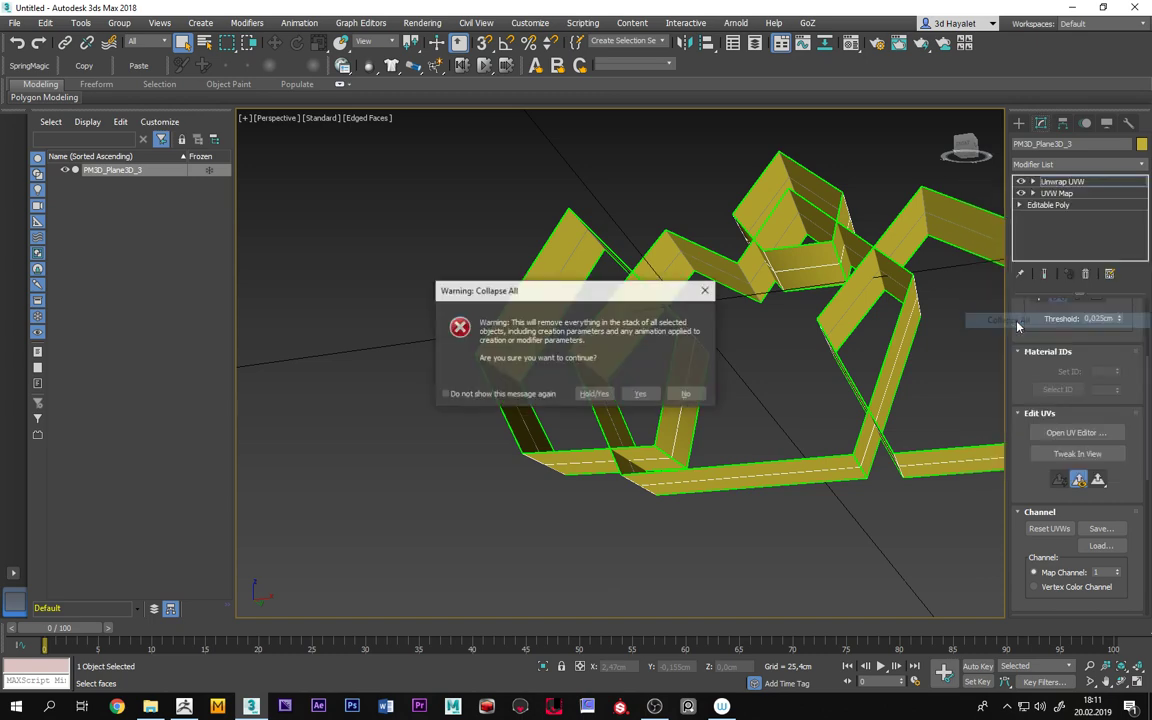
left_click(643, 395)
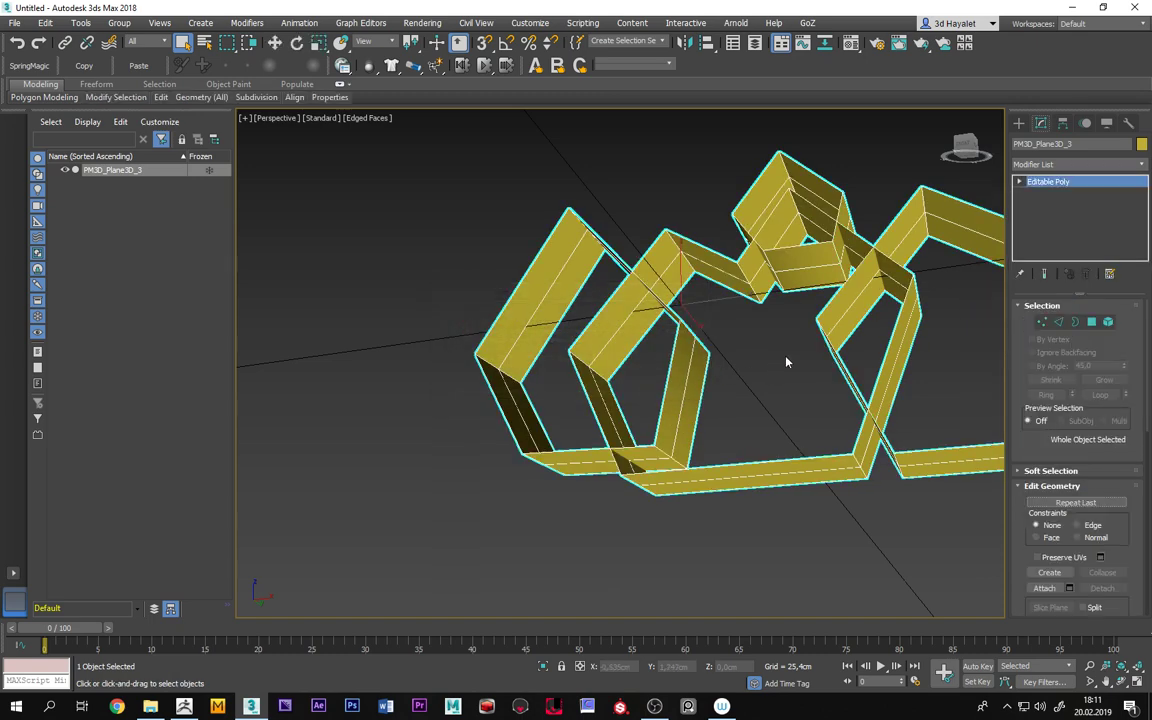
Send the collapsed strip mesh to ZBrush with GoZ.
scroll(802, 347, "down", 5)
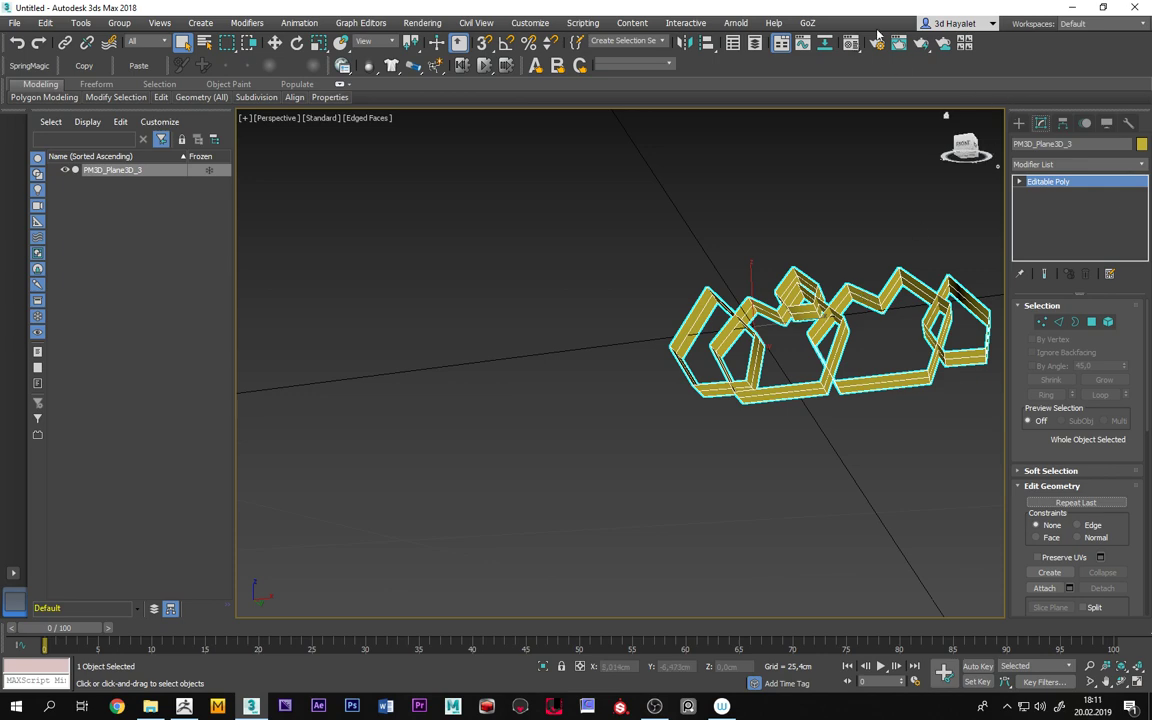
left_click(816, 27)
left_click(760, 42)
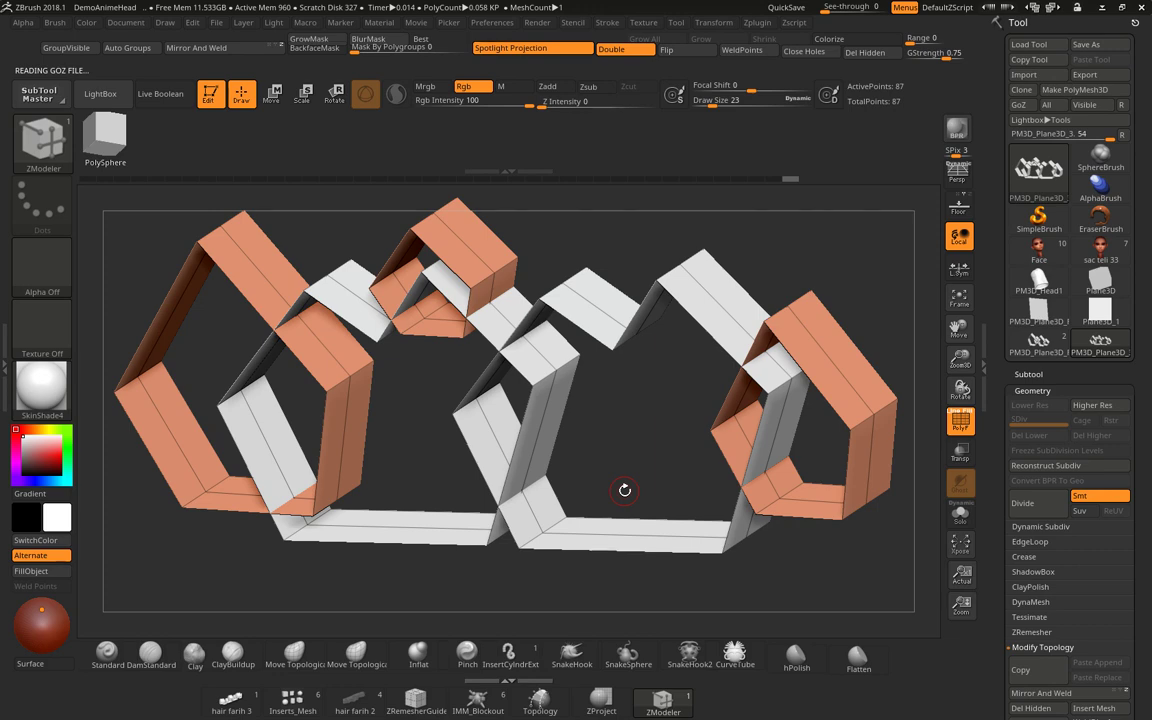
Preview the imported strip's flattened UV layout with Tool > UV Map > Morph UV.
scroll(1146, 597, "down", 1)
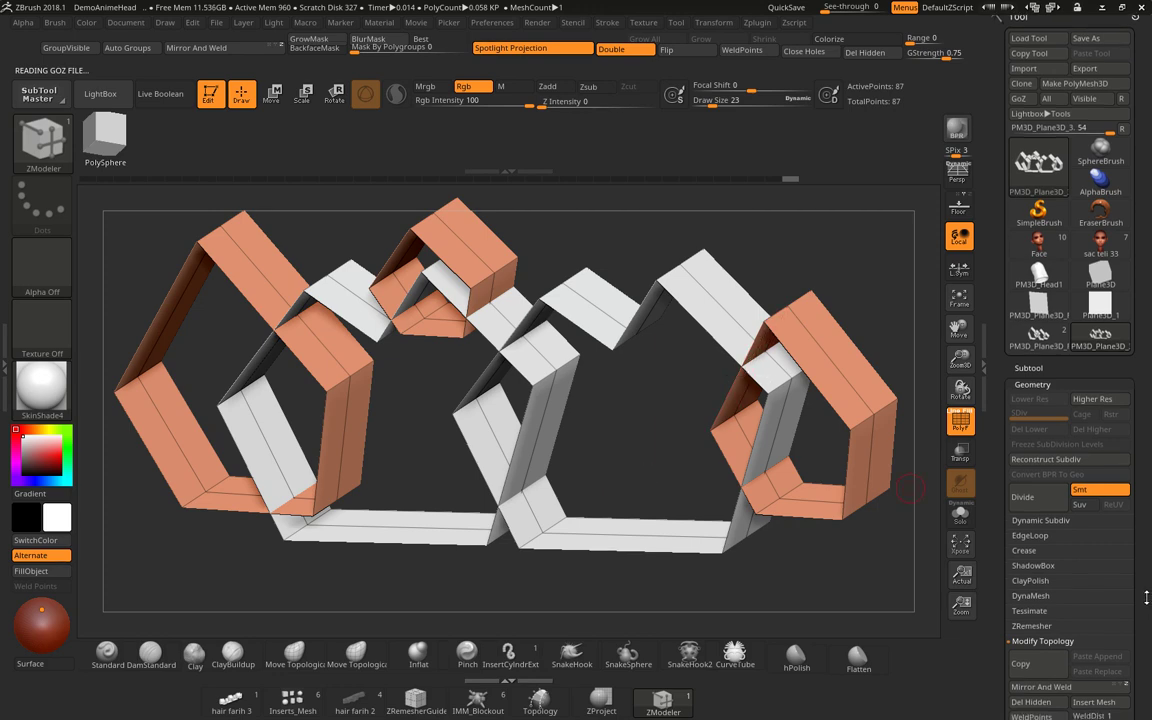
left_click_drag(1146, 597, 1126, 443)
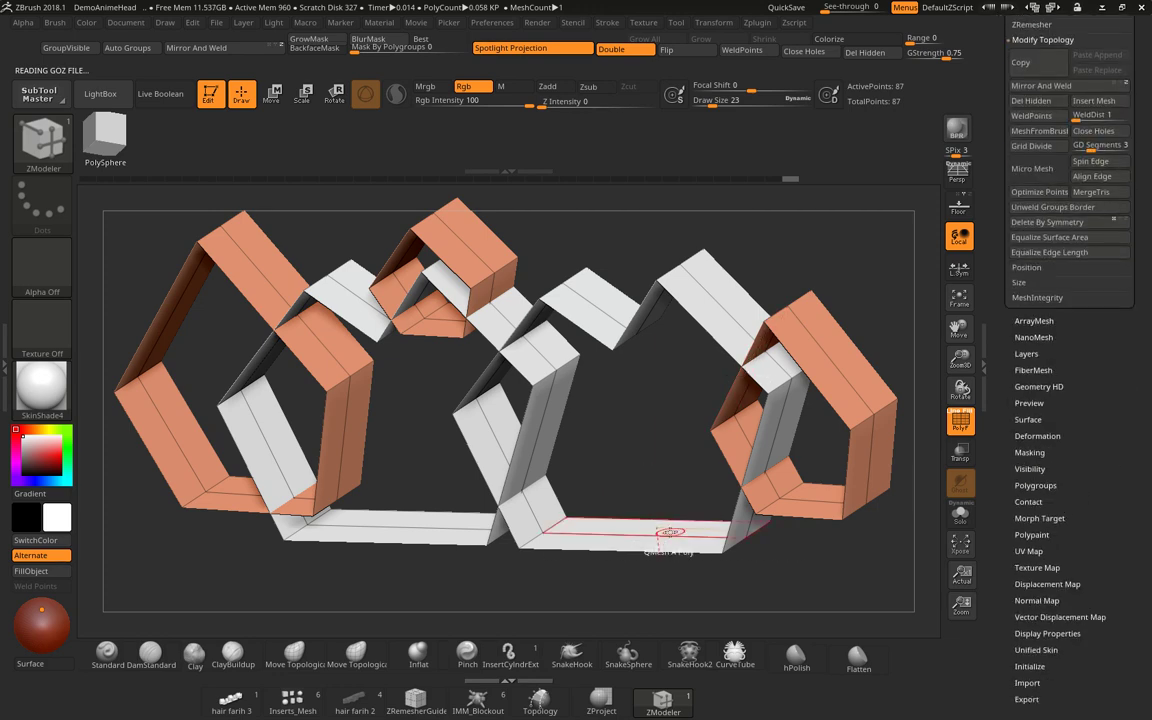
right_click_drag(600, 490, 688, 534, "ctrl")
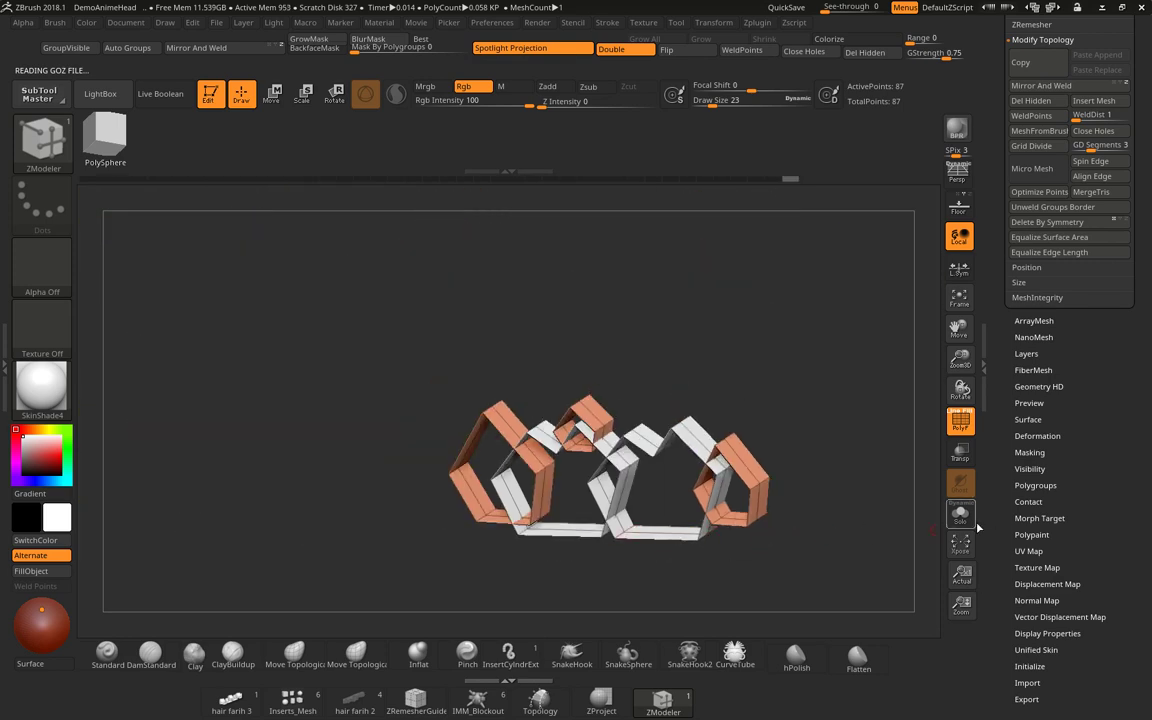
scroll(1046, 541, "down", 1)
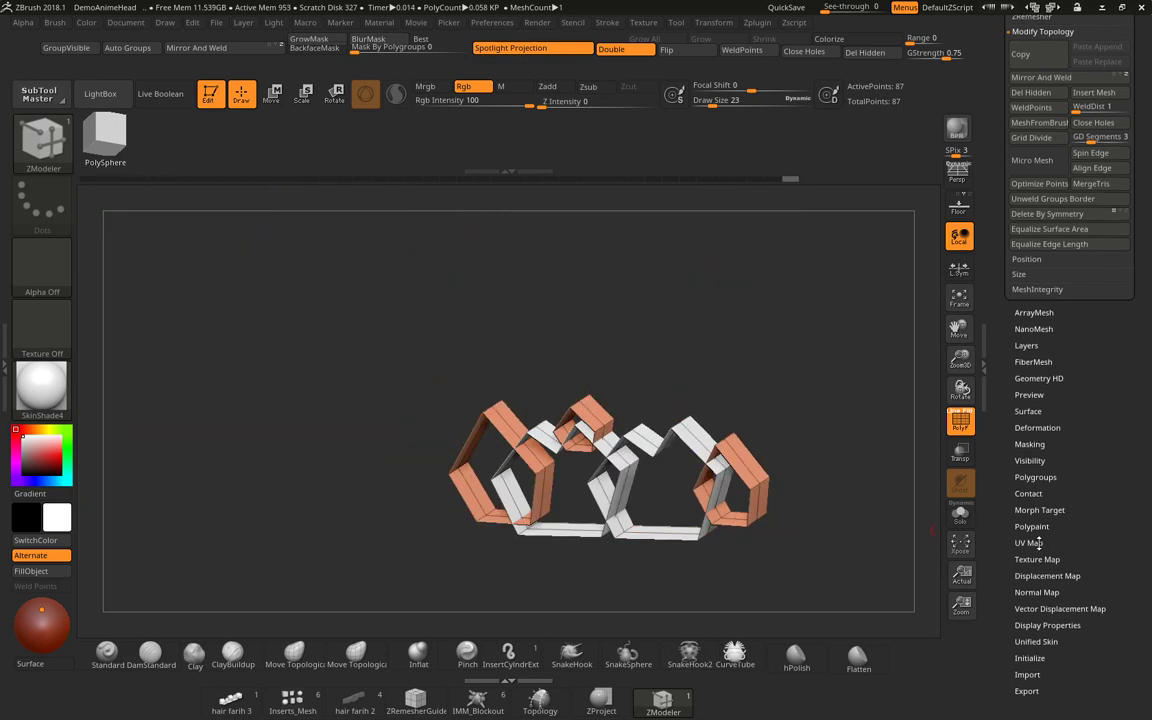
left_click(1036, 543)
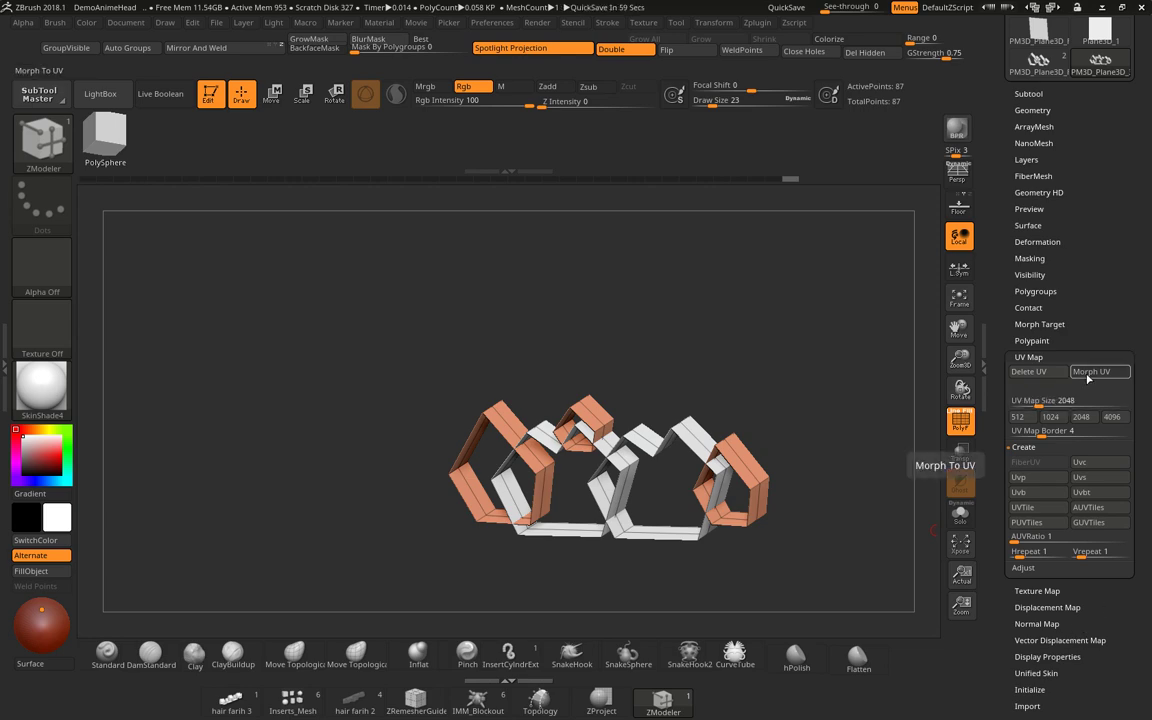
left_click(1088, 375)
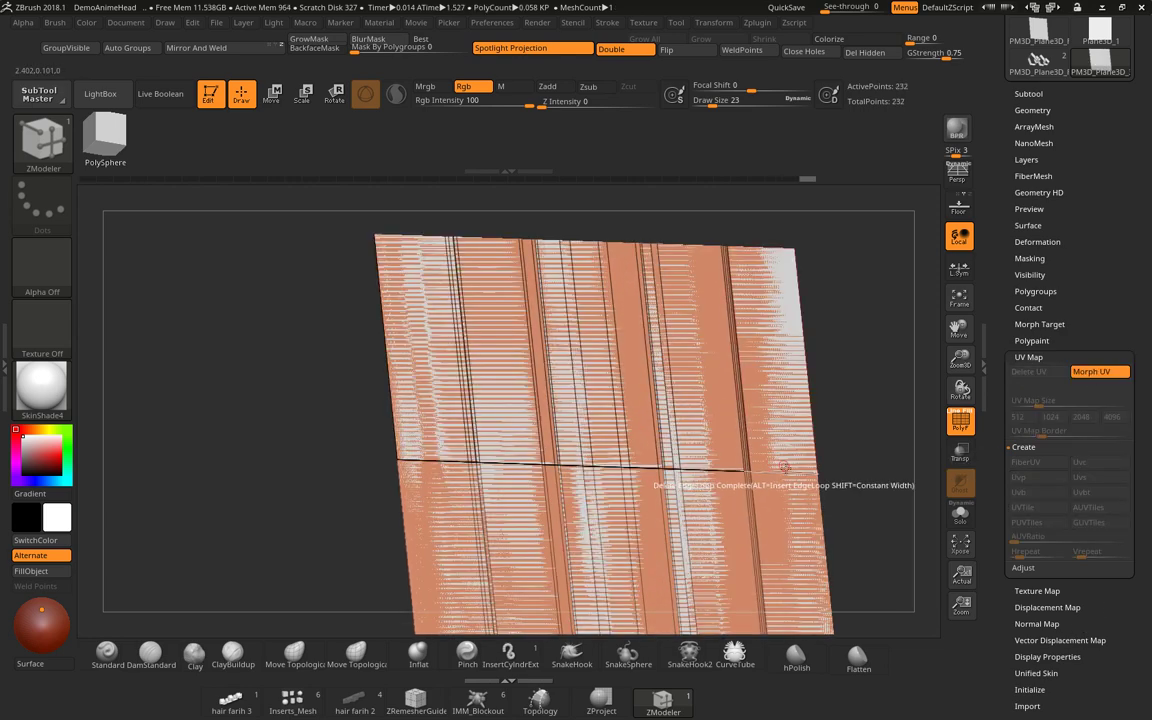
mouse_move(843, 481)
left_mouse_down("alt")
mouse_move(948, 491)
mouse_move(810, 494)
mouse_move(650, 429)
left_mouse_up("alt")
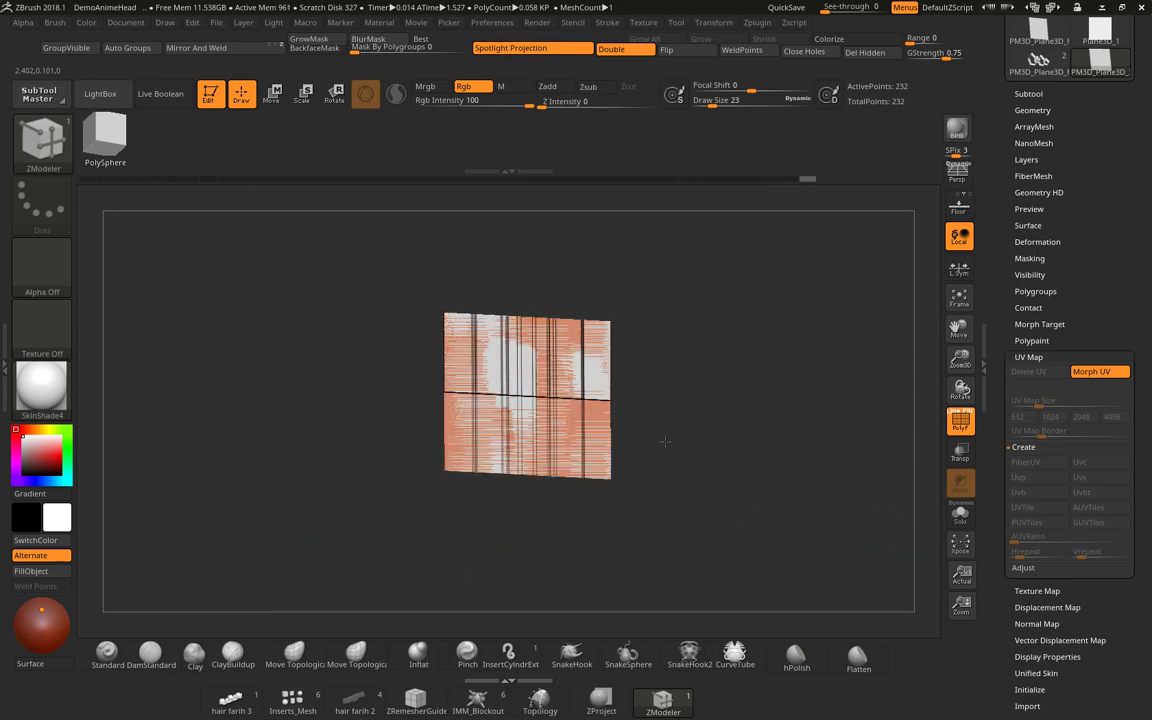
Restore the strip's 3D zigzag shape, orbit to a tilted view, and open the brush palette.
left_click(1090, 371)
key("ctrl+z")
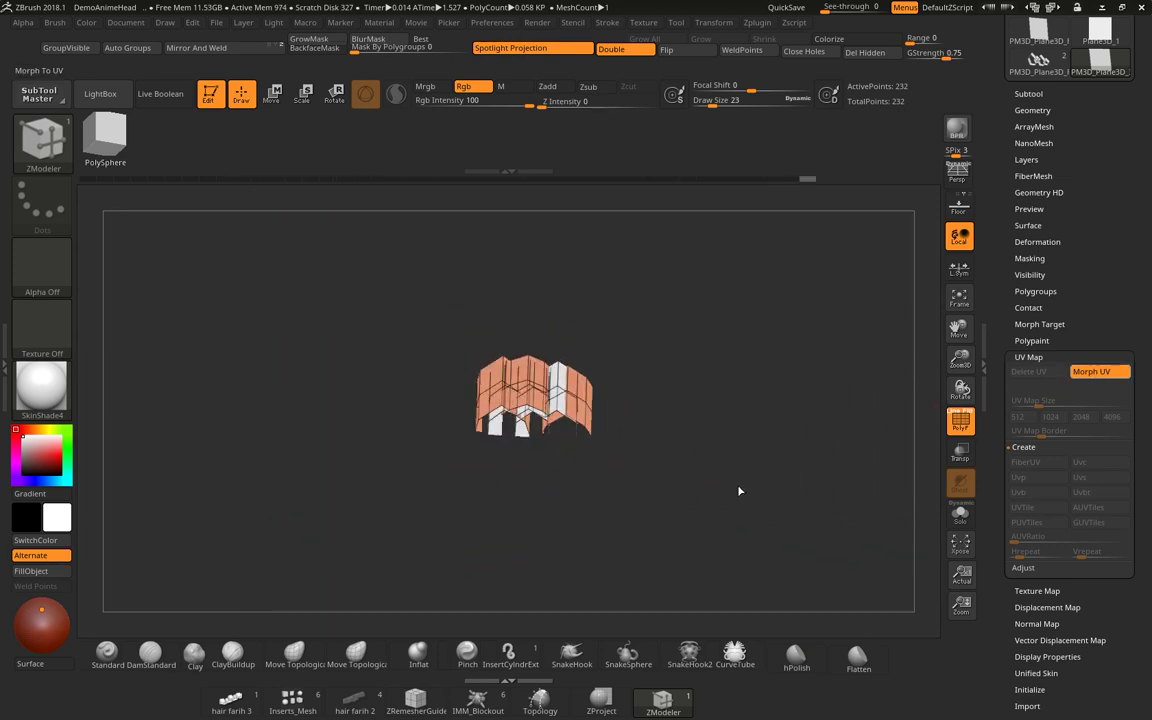
left_click_drag(697, 444, 695, 459)
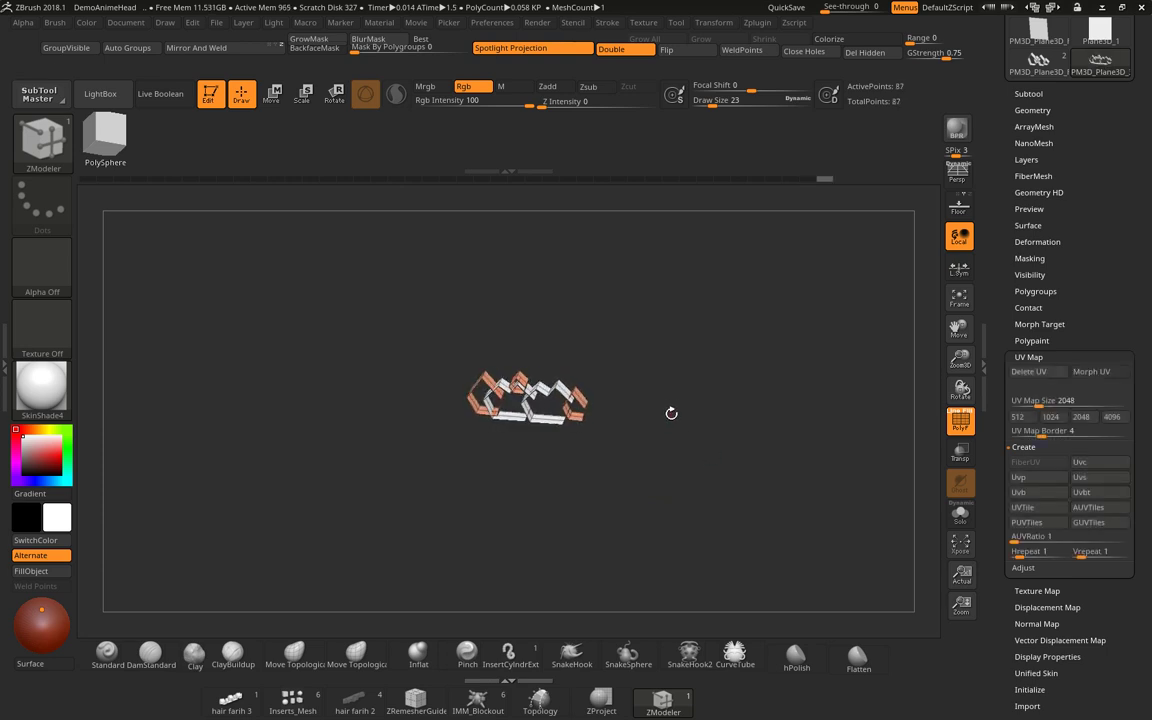
mouse_move(663, 432)
left_mouse_down()
mouse_move(651, 427)
mouse_move(694, 478)
mouse_move(713, 435)
mouse_move(708, 488)
left_mouse_up()
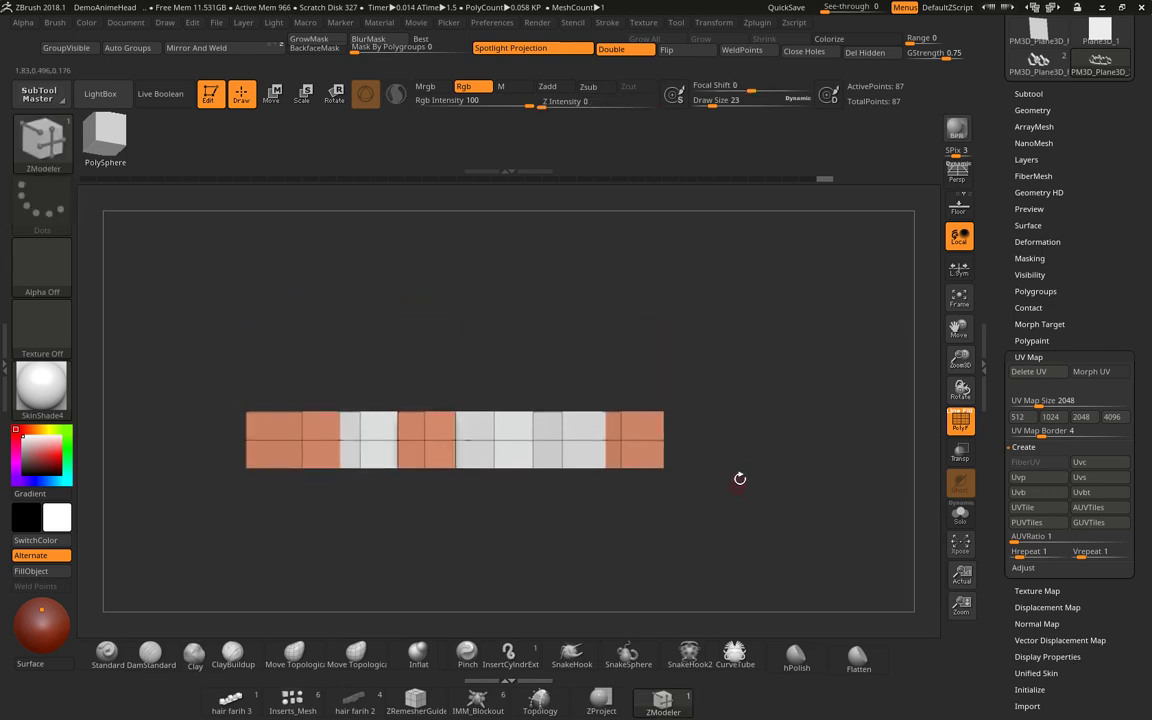
mouse_move(720, 424)
left_mouse_down()
mouse_move(744, 491)
mouse_move(743, 478)
left_mouse_up()
left_click_drag(676, 489, 679, 501, "alt")
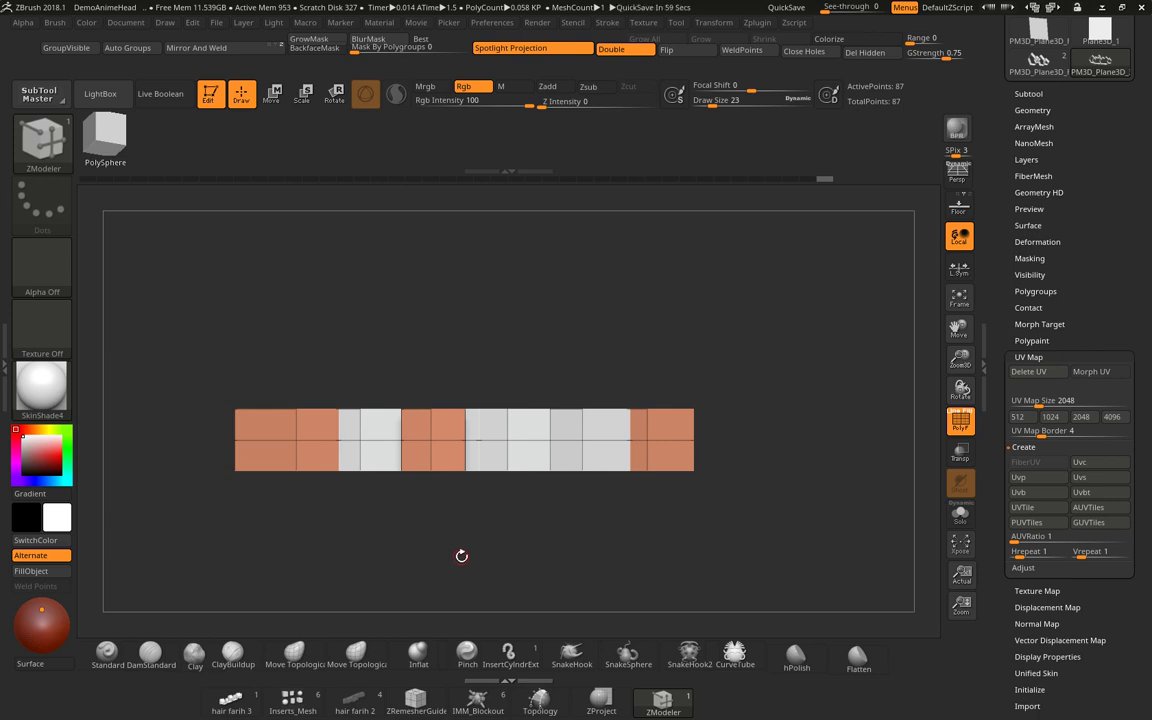
key("b")
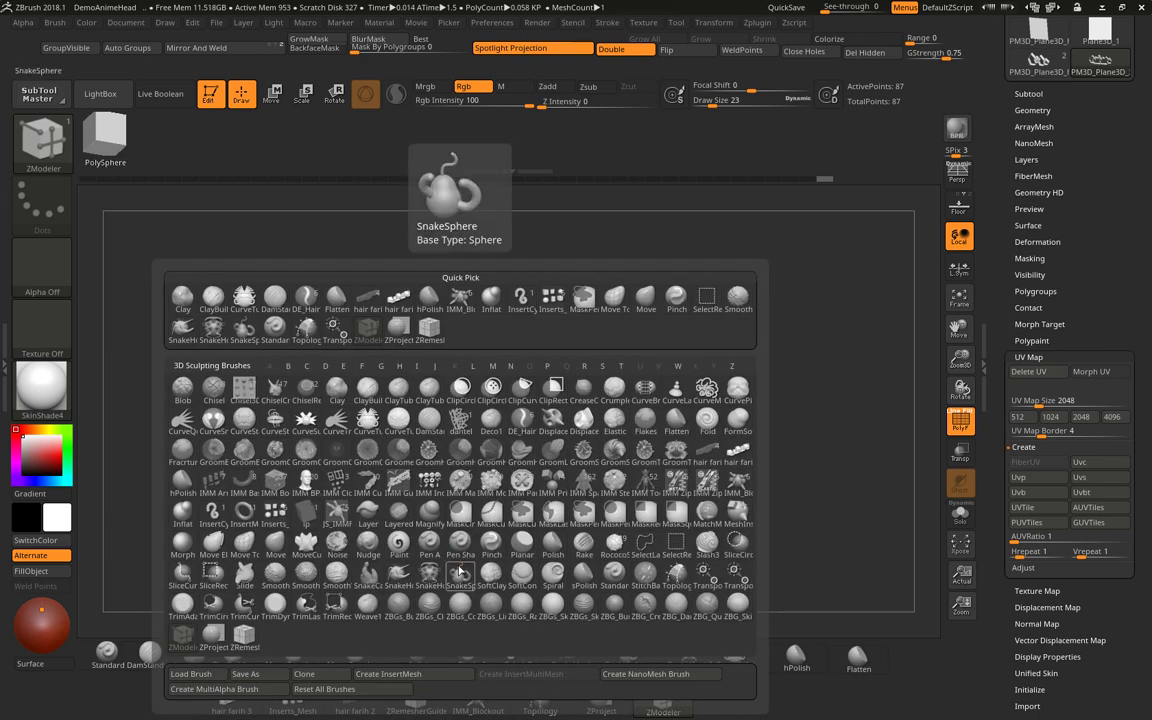
Create a new InsertMesh brush from the PM3D_Plane3D strip mesh.
left_click(385, 676)
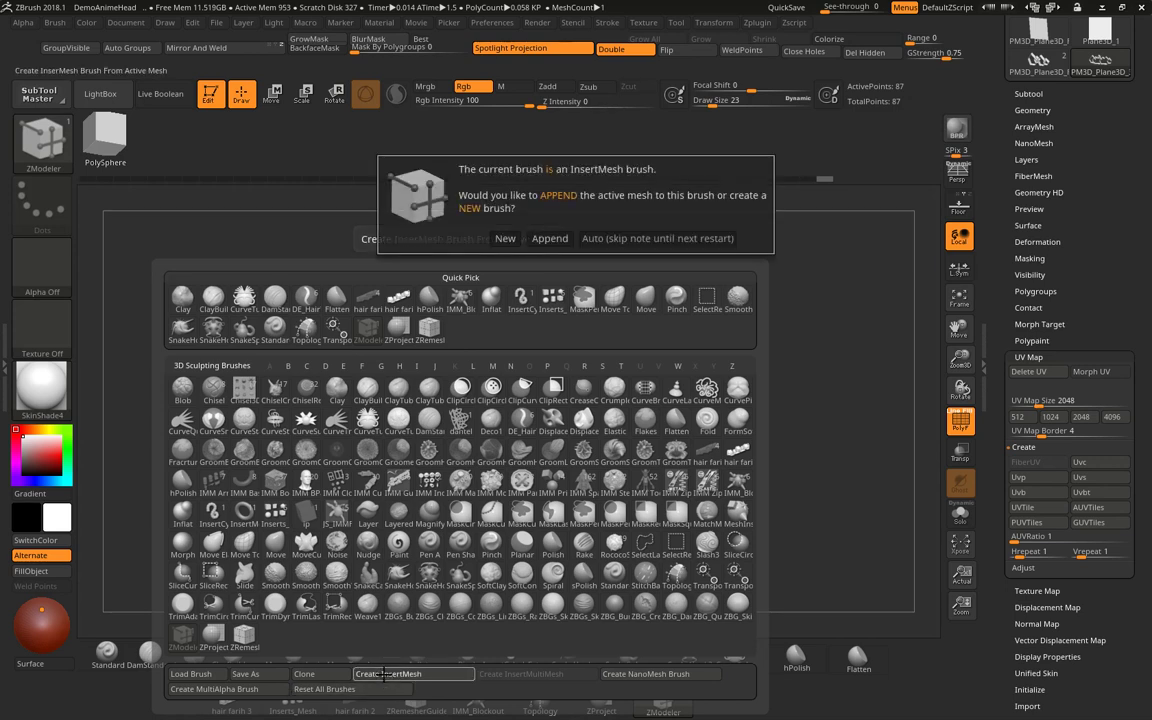
left_click(506, 237)
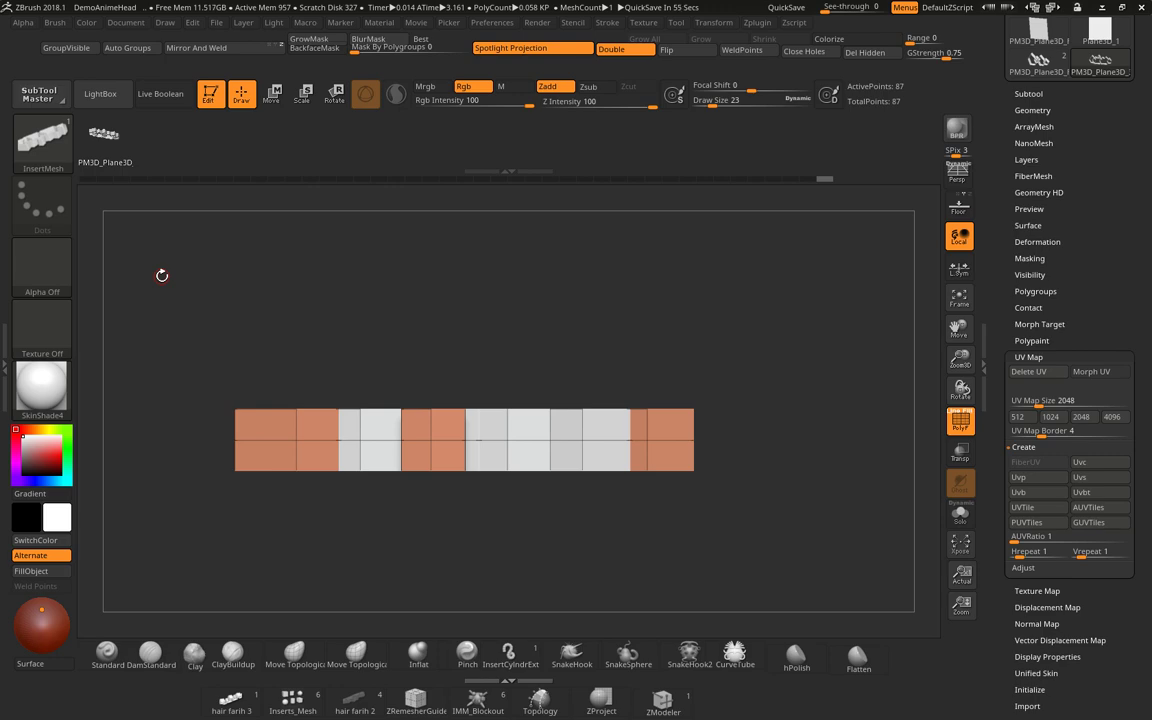
Try the Blob brush, then reselect the PM3D_Plane3D InsertMesh brush.
key("b")
key("b")
key("l")
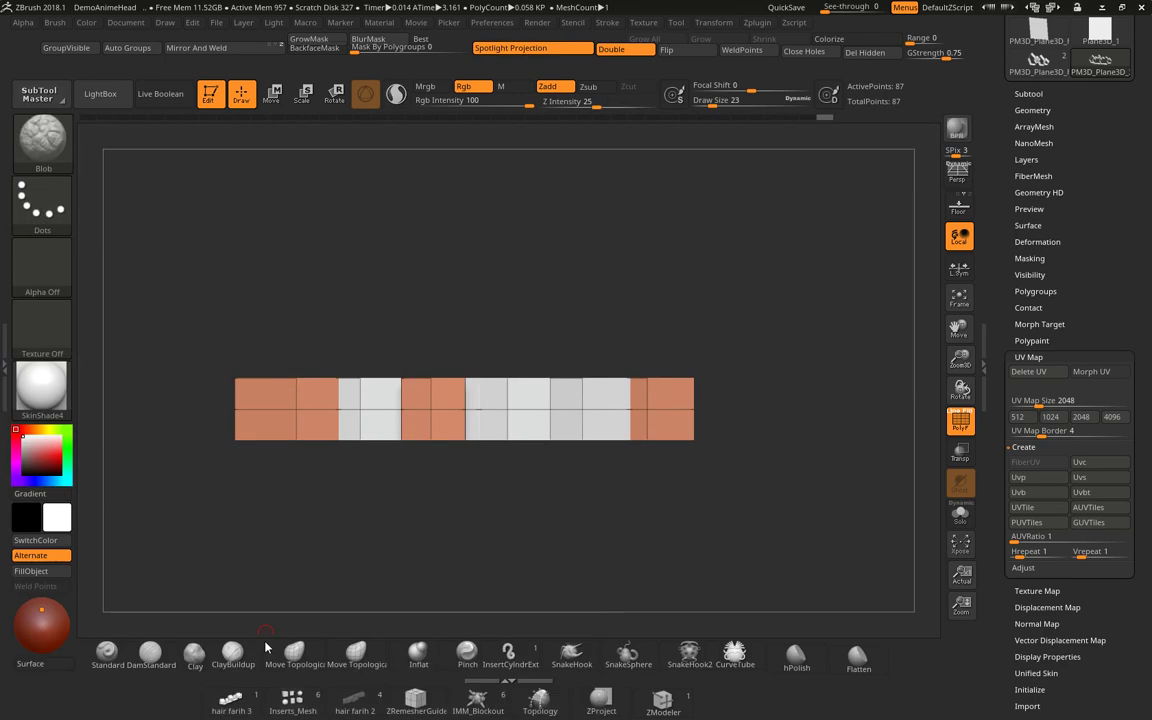
key("b")
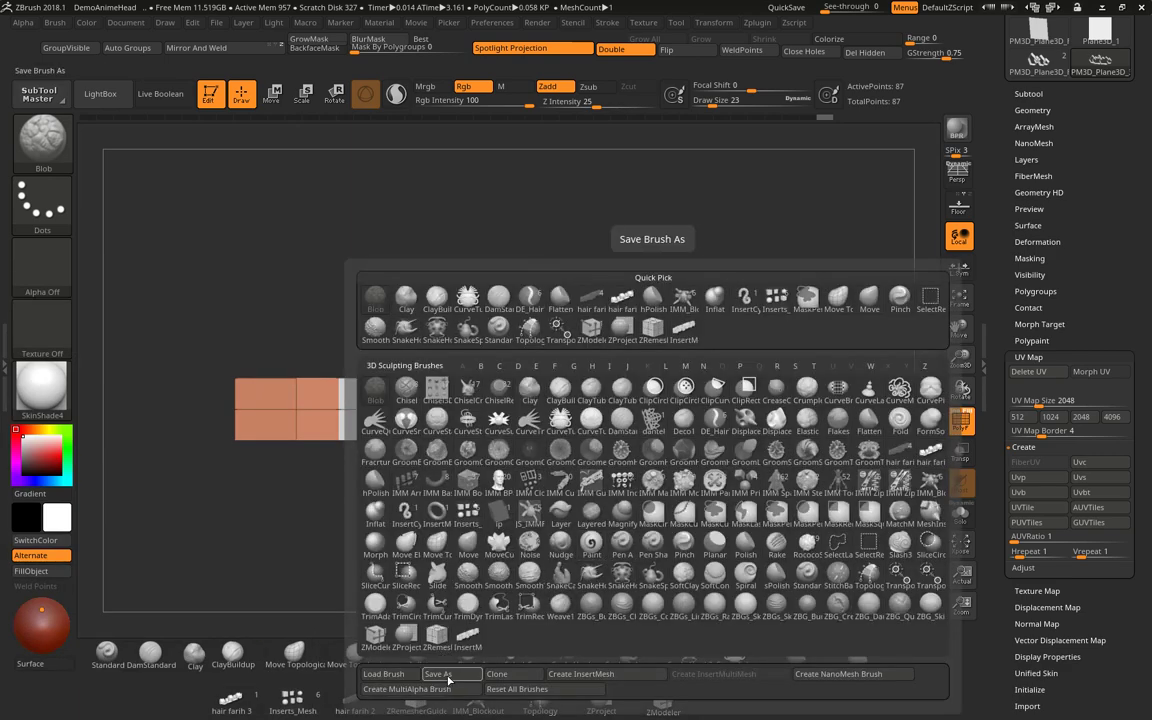
left_click(448, 678)
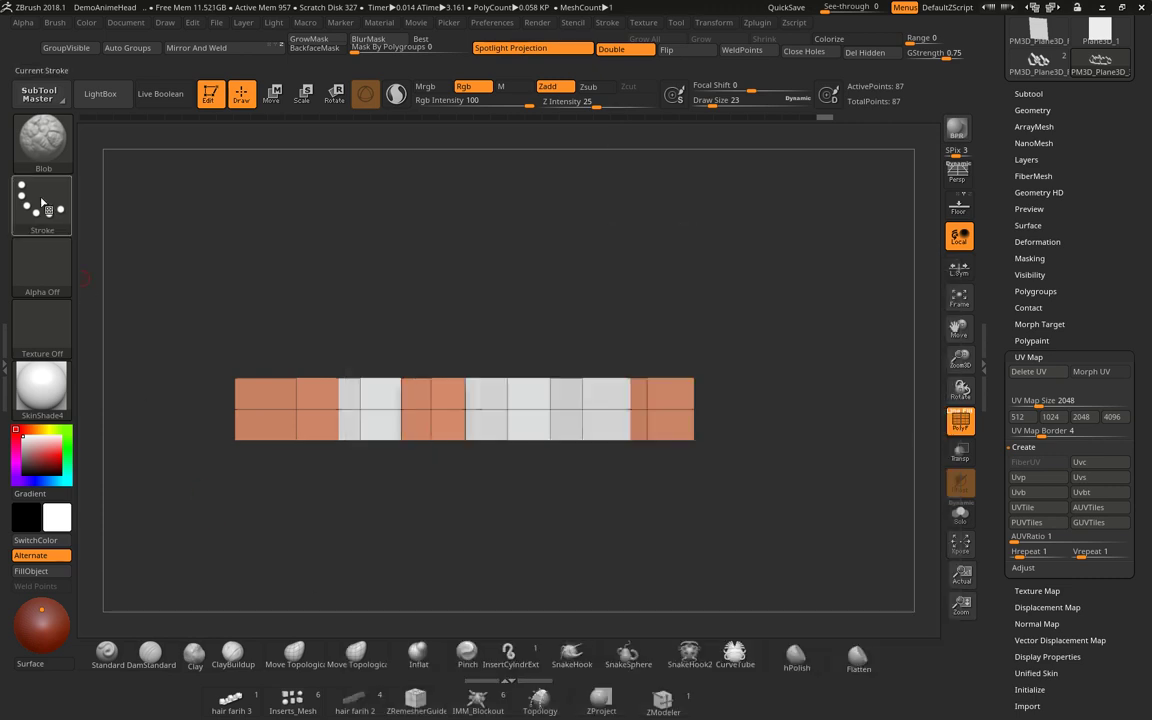
left_click(45, 140)
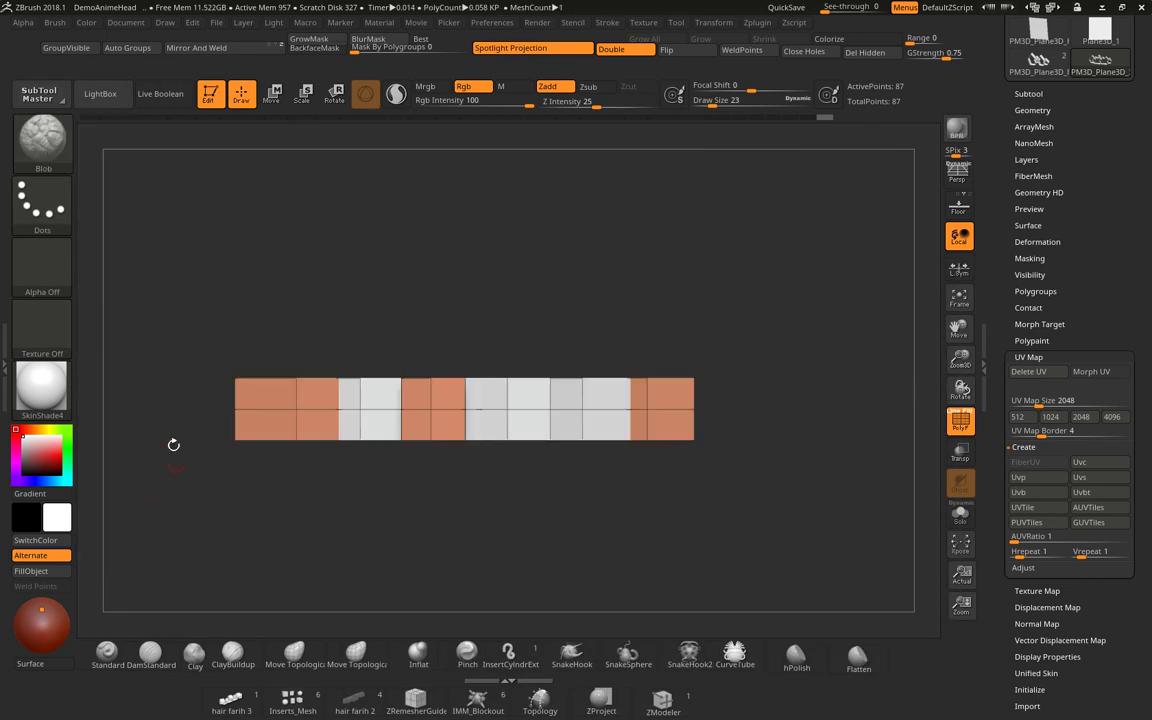
left_click(53, 151)
left_click(178, 444)
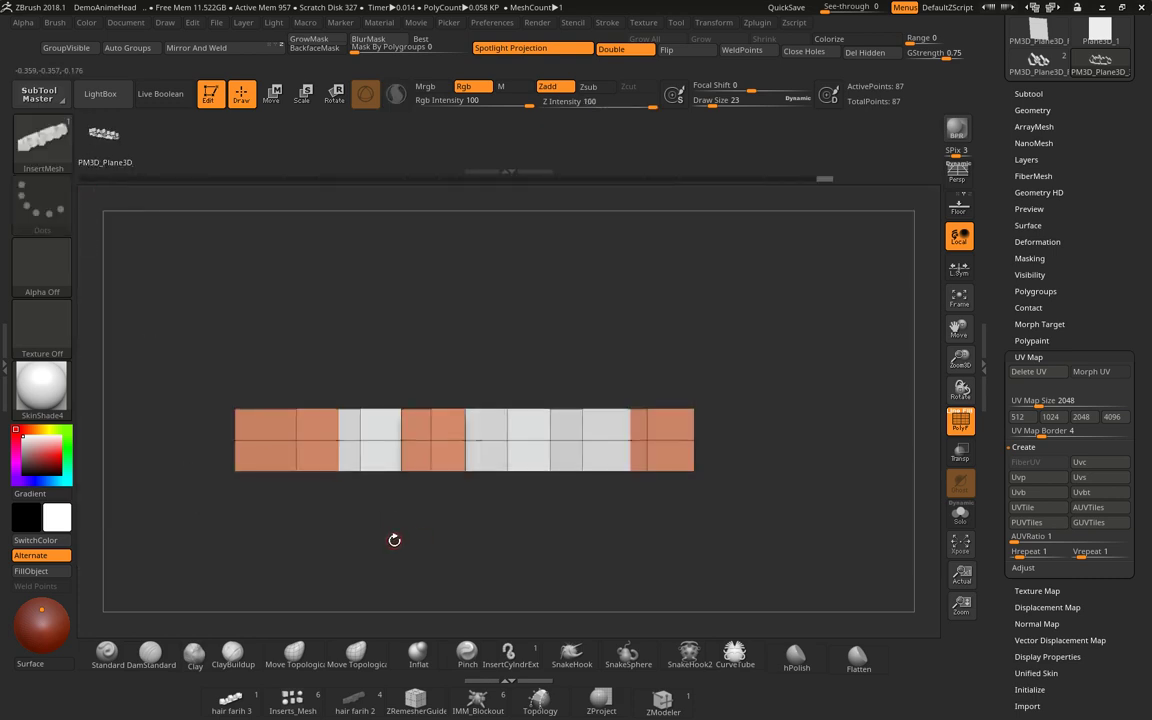
key("b")
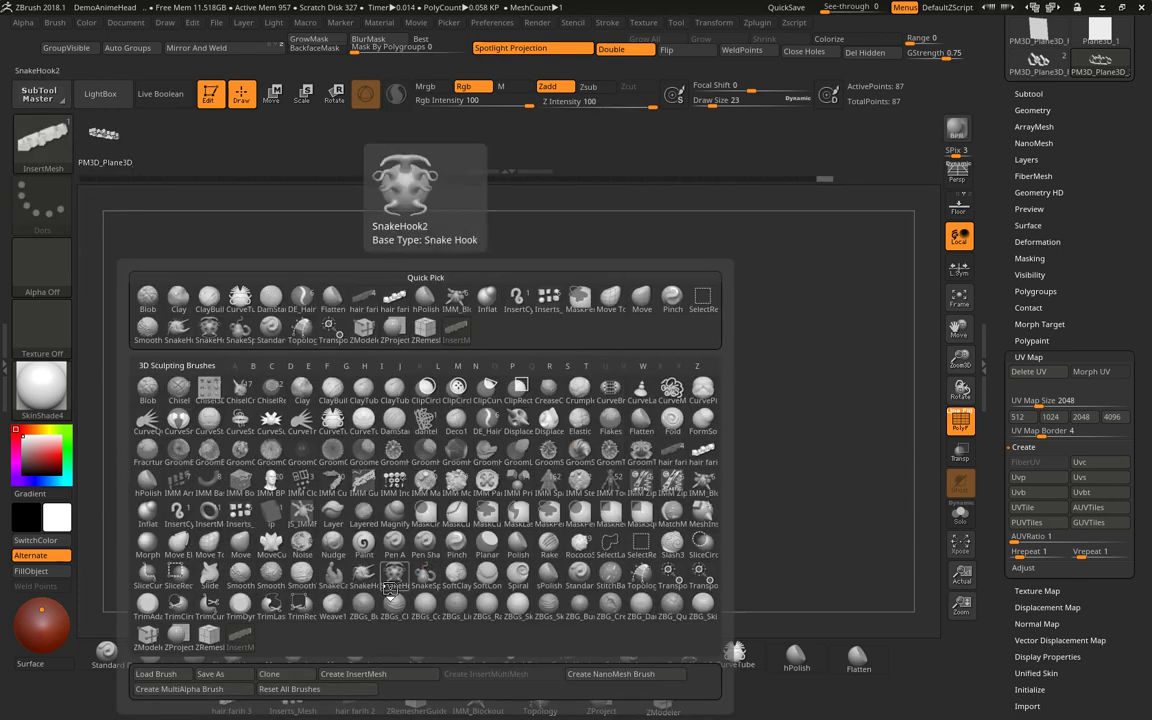
Start saving the brush and browse to C:\Program Files\Pixologic\ZBrush 2018.
left_click(212, 674)
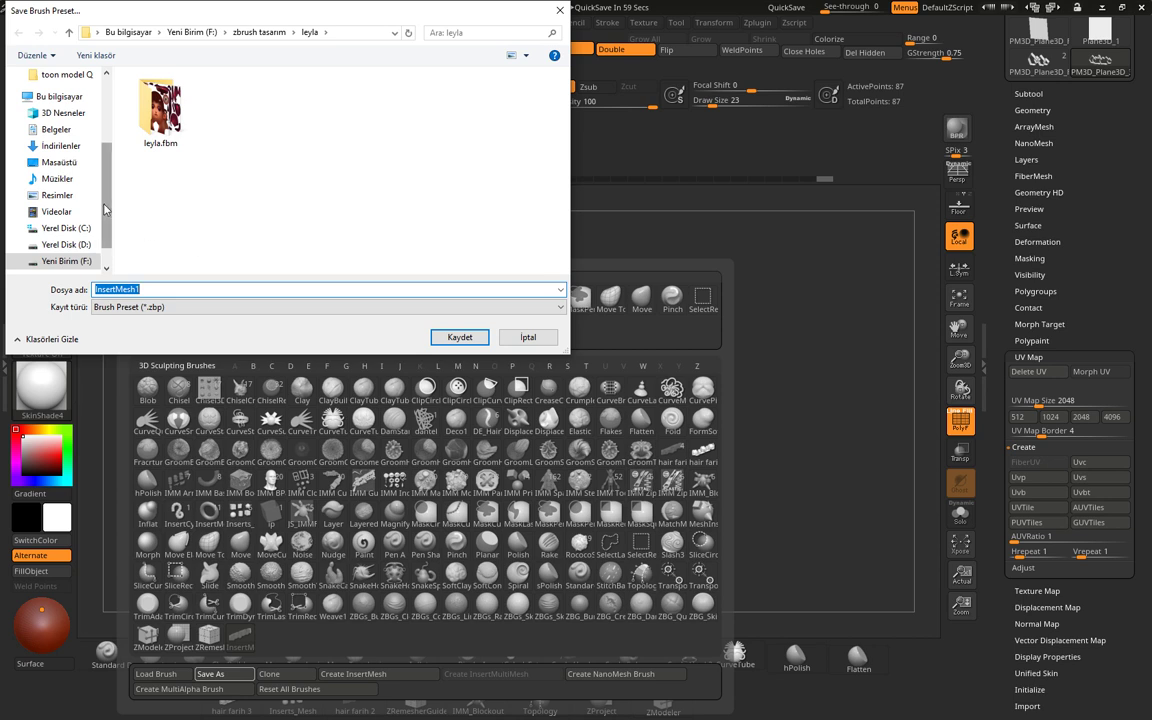
left_click(78, 229)
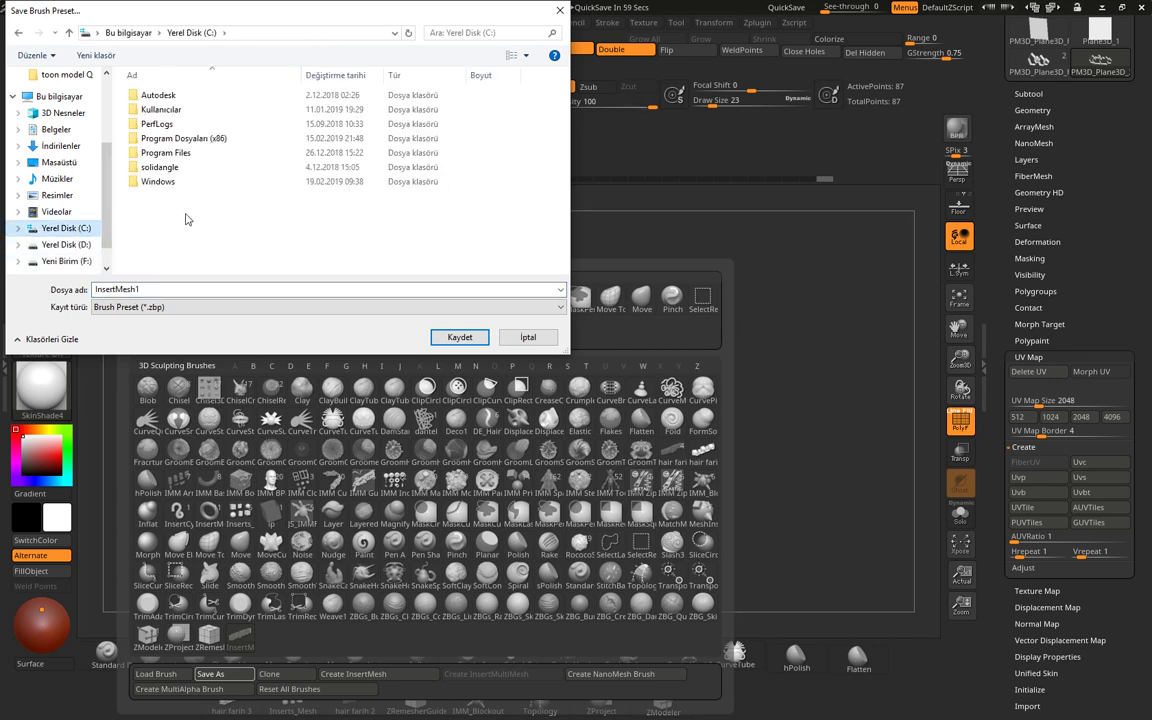
double_click(160, 152)
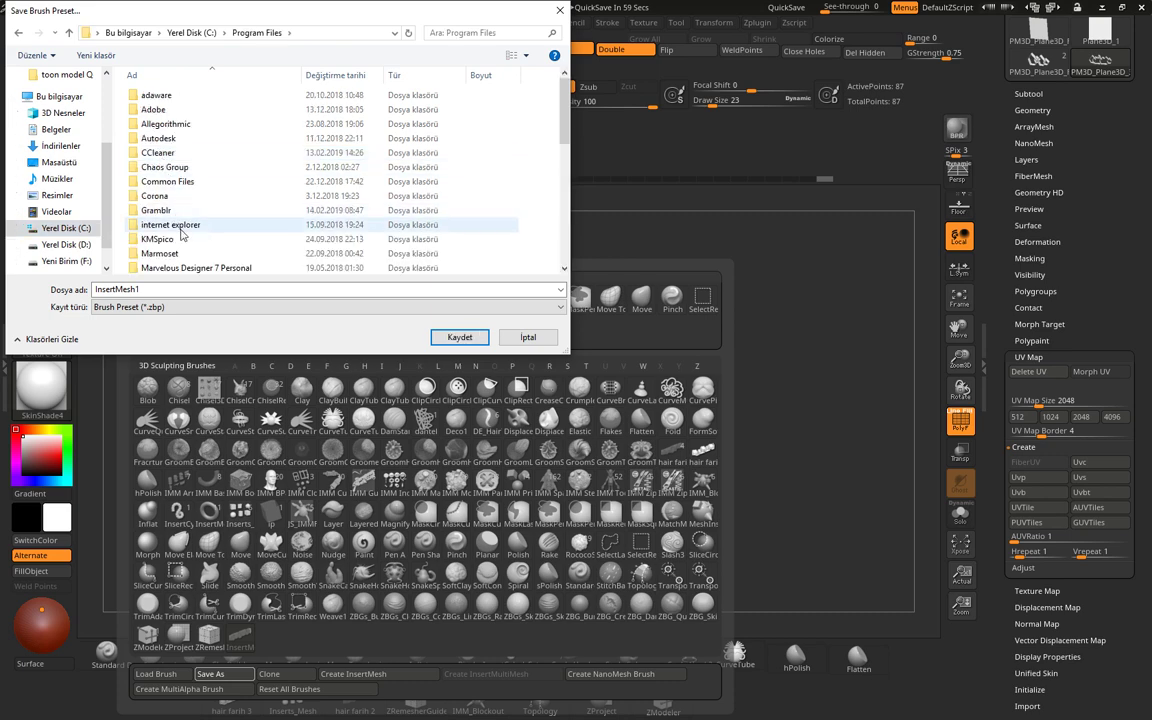
scroll(181, 235, "down", 2)
scroll(183, 233, "down", 2)
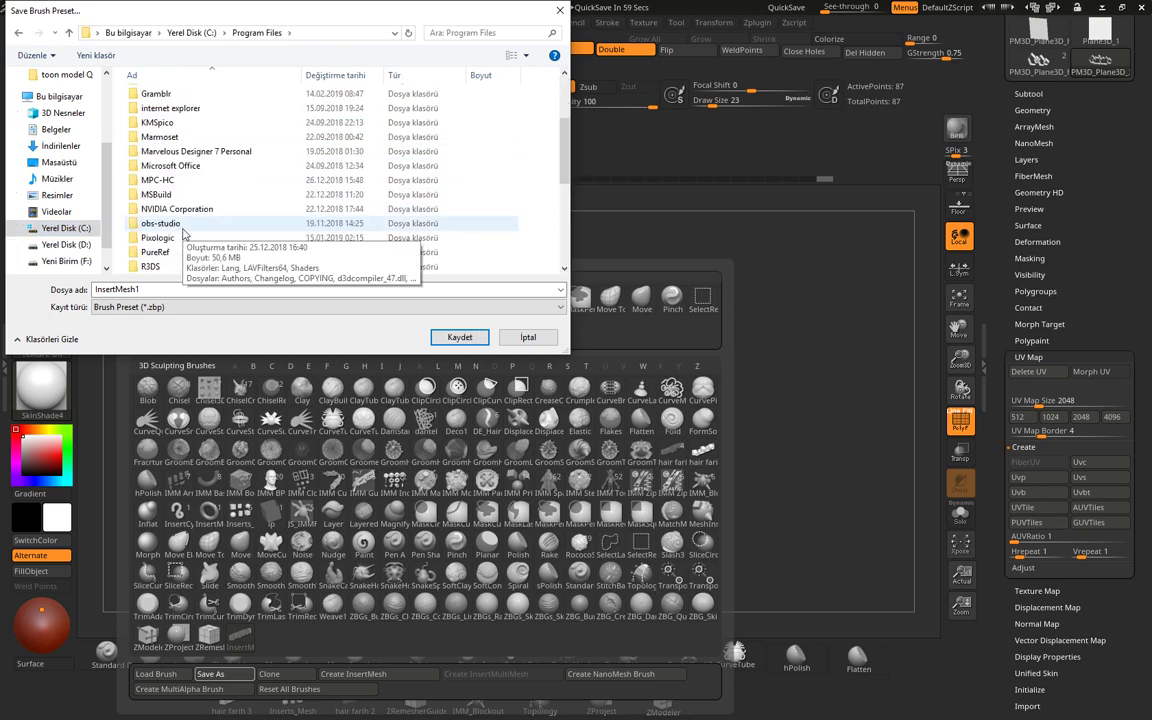
double_click(162, 214)
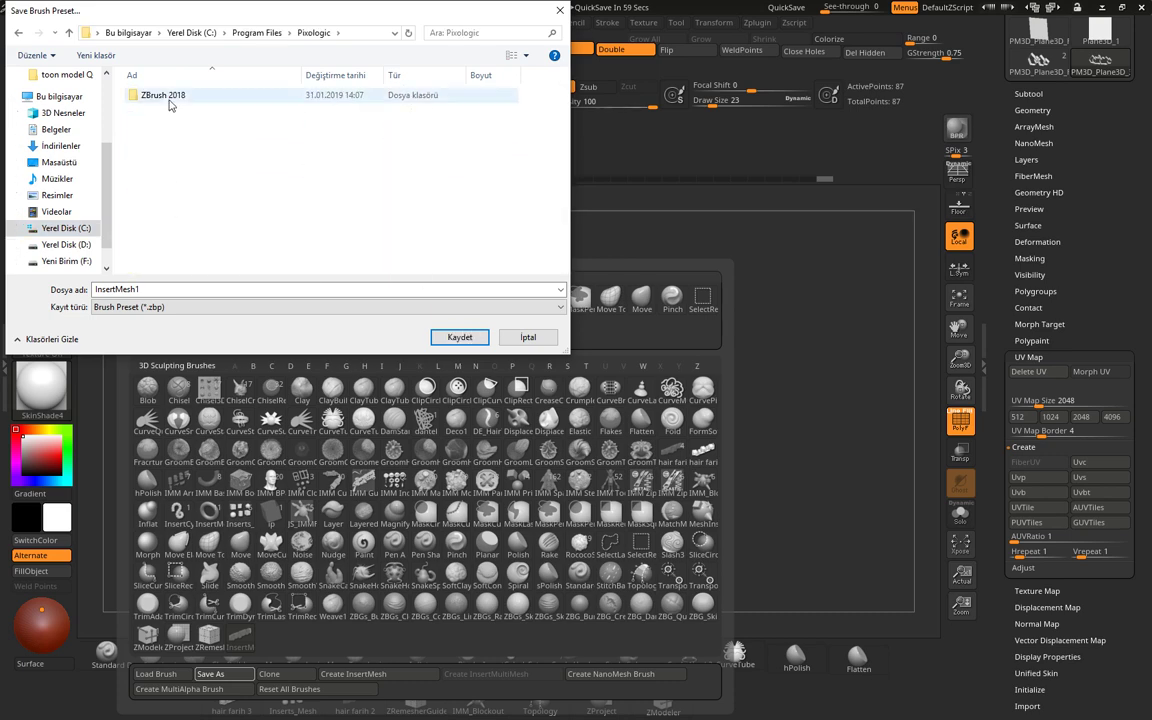
double_click(156, 96)
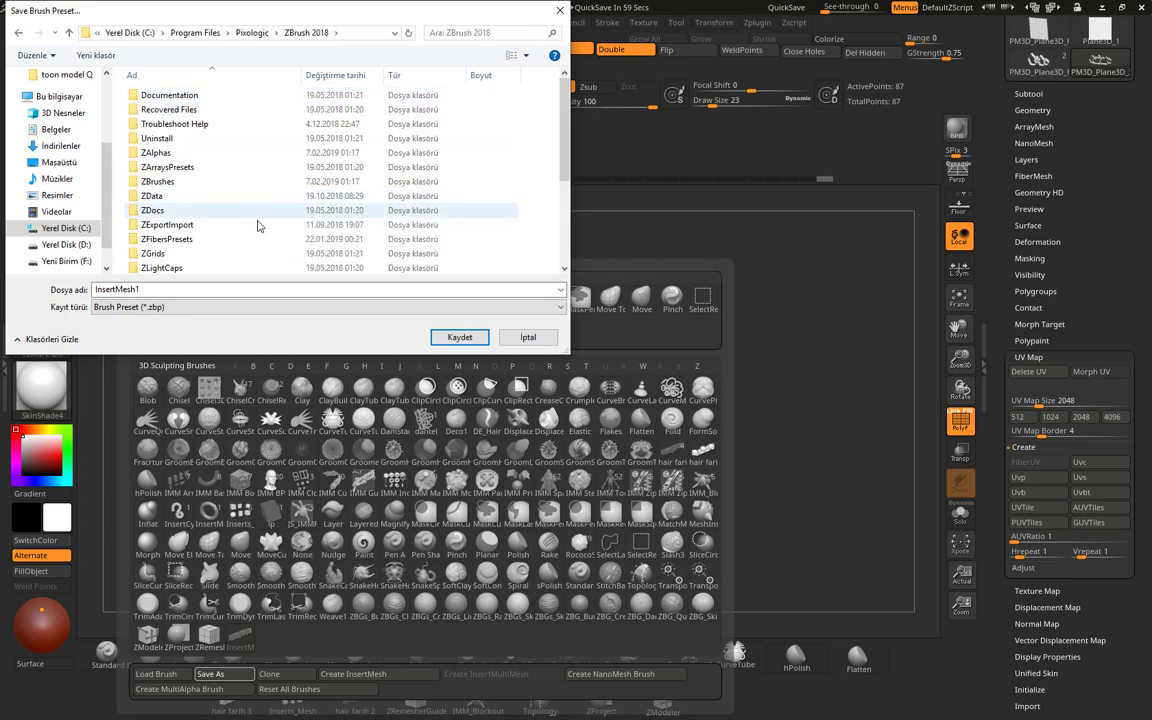
left_click_drag(565, 350, 630, 545)
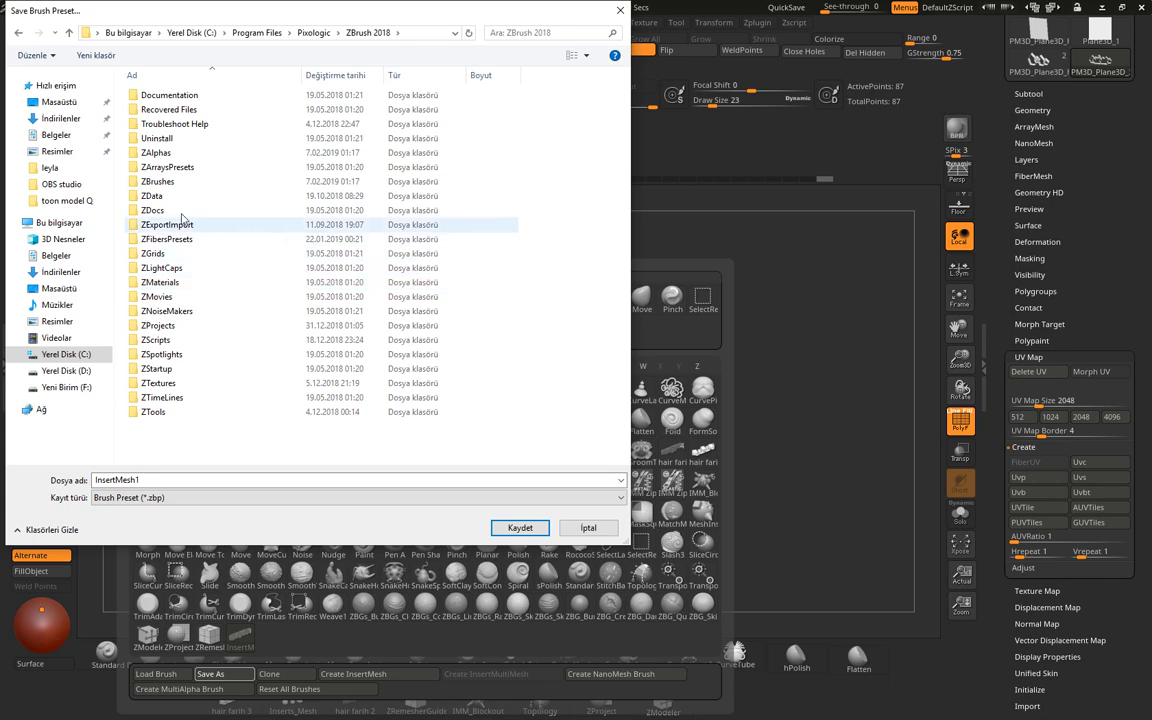
left_click_drag(190, 20, 471, 50)
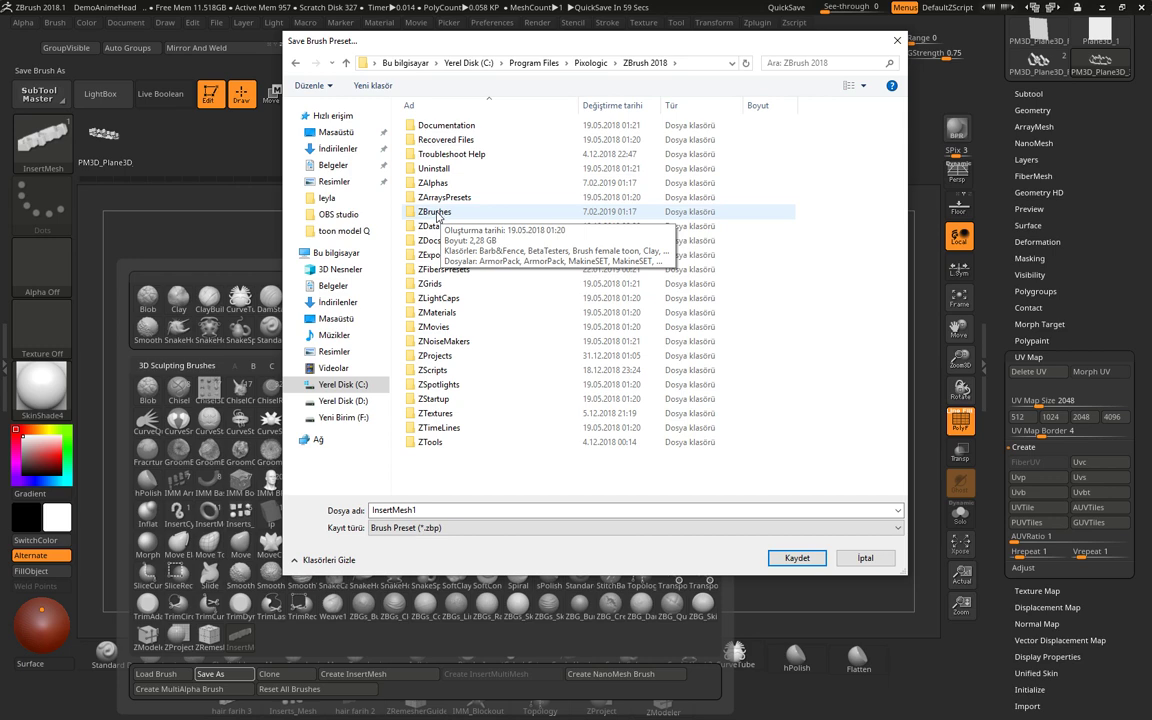
Save the brush as 'deneme saç' in ZData\BrushPresets.
double_click(435, 212)
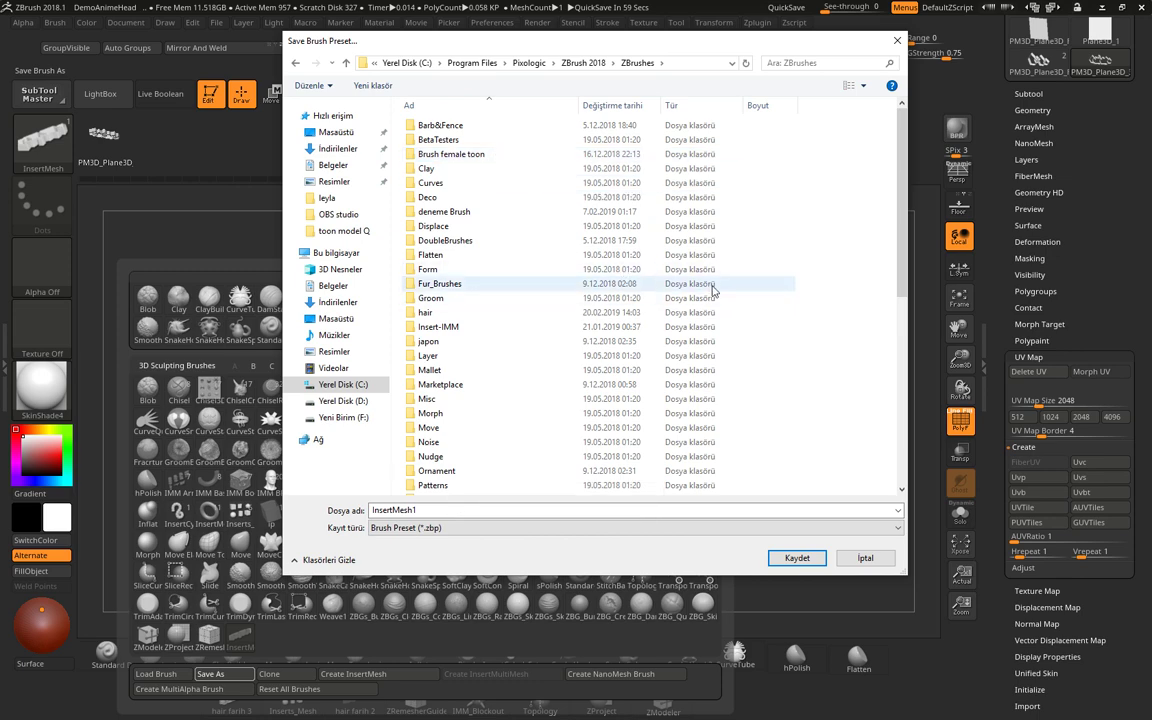
left_click_drag(897, 197, 892, 179)
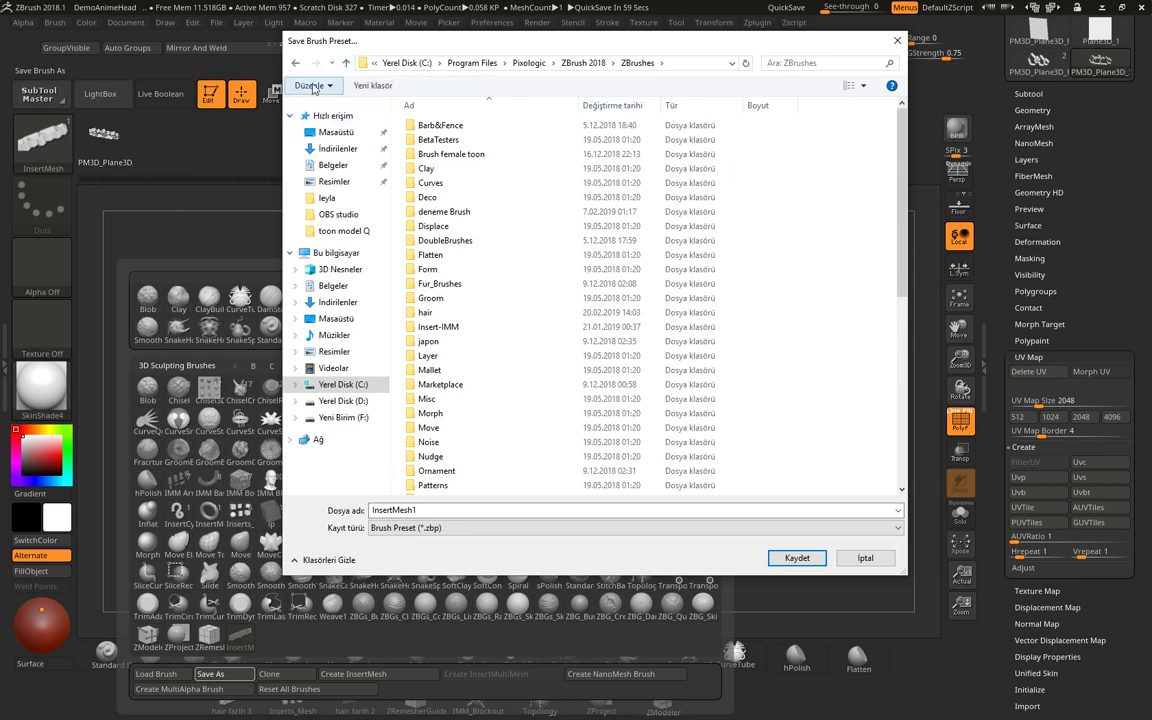
left_click(346, 63)
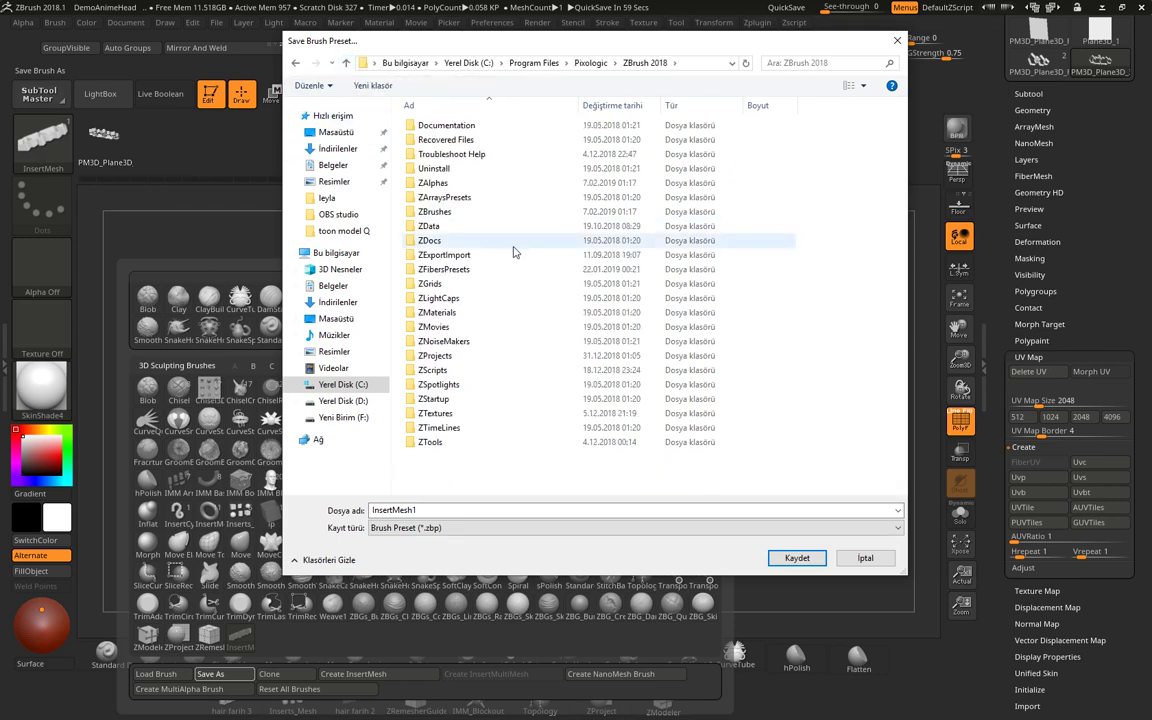
left_click(432, 230)
double_click(432, 230)
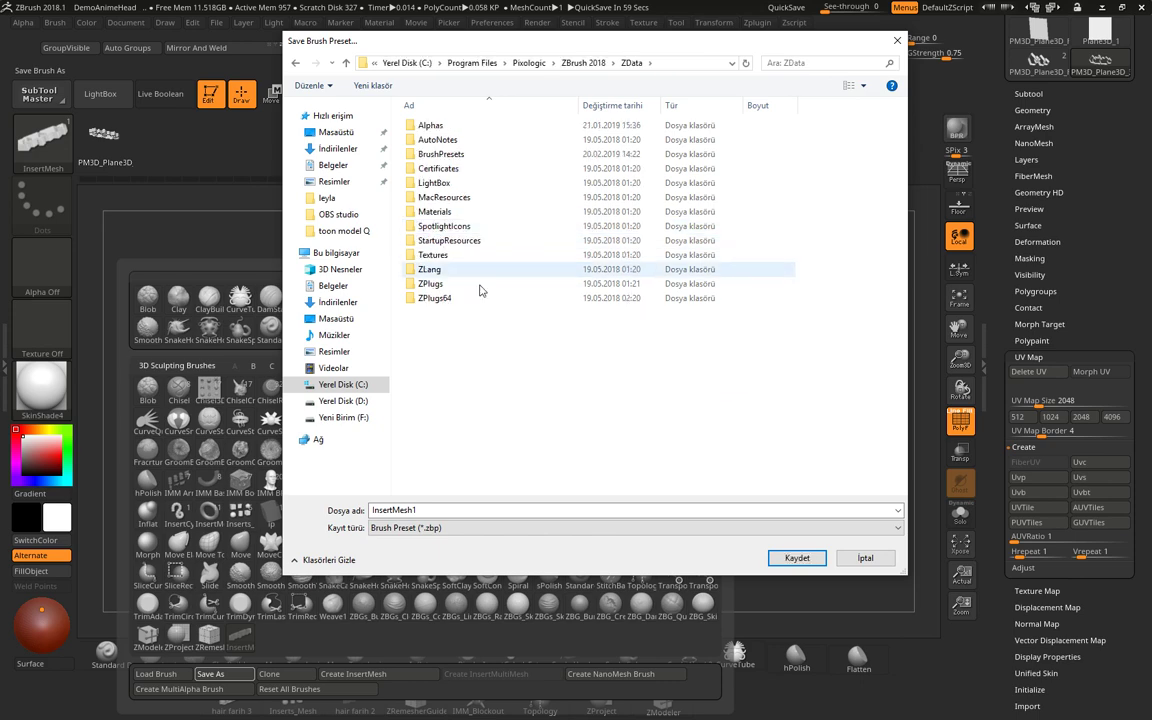
double_click(455, 155)
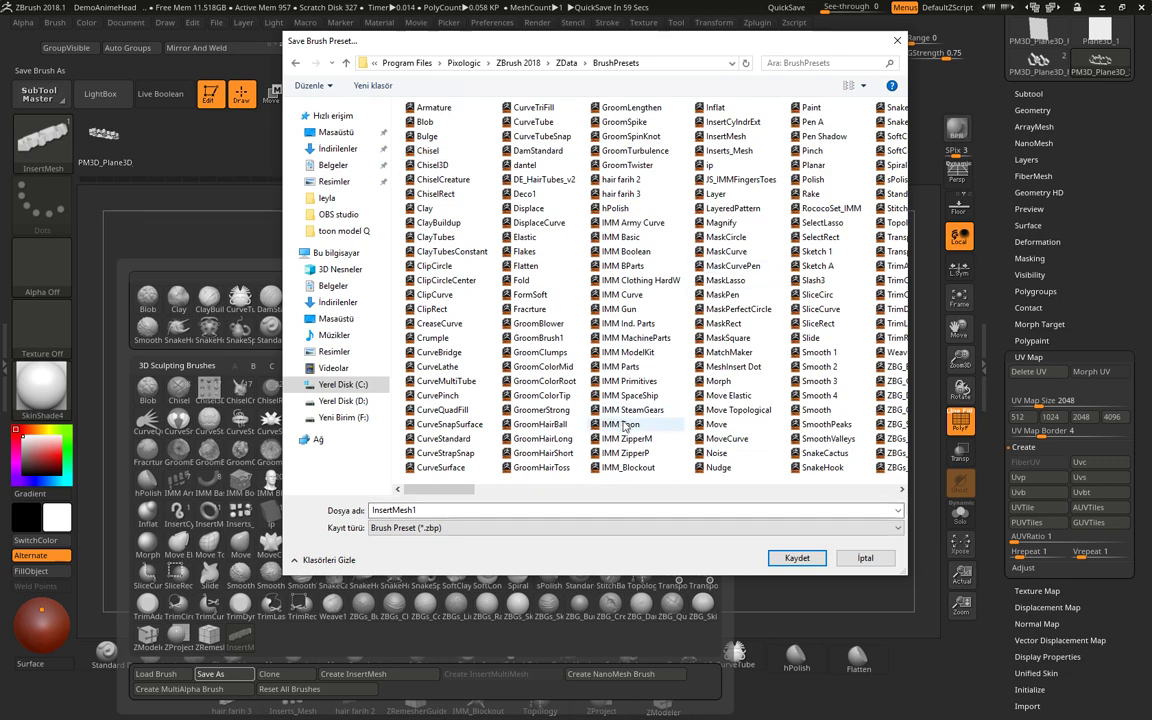
double_click(424, 511)
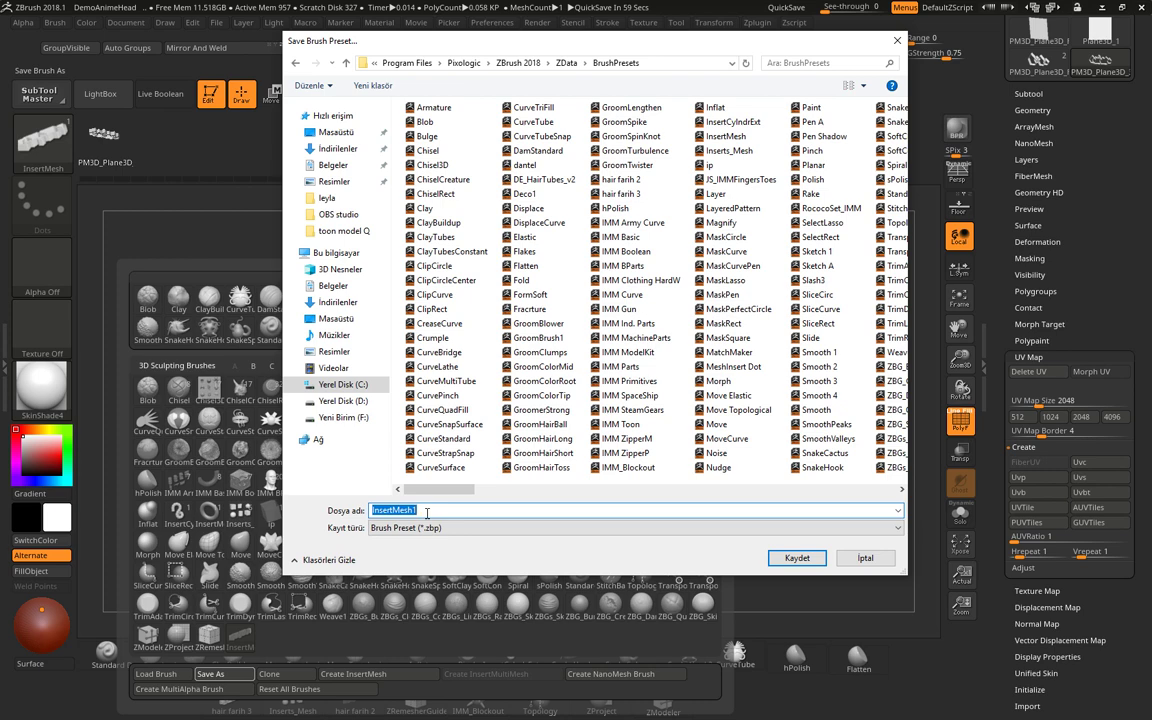
type("deneme ")
type("saç")
left_click(805, 558)
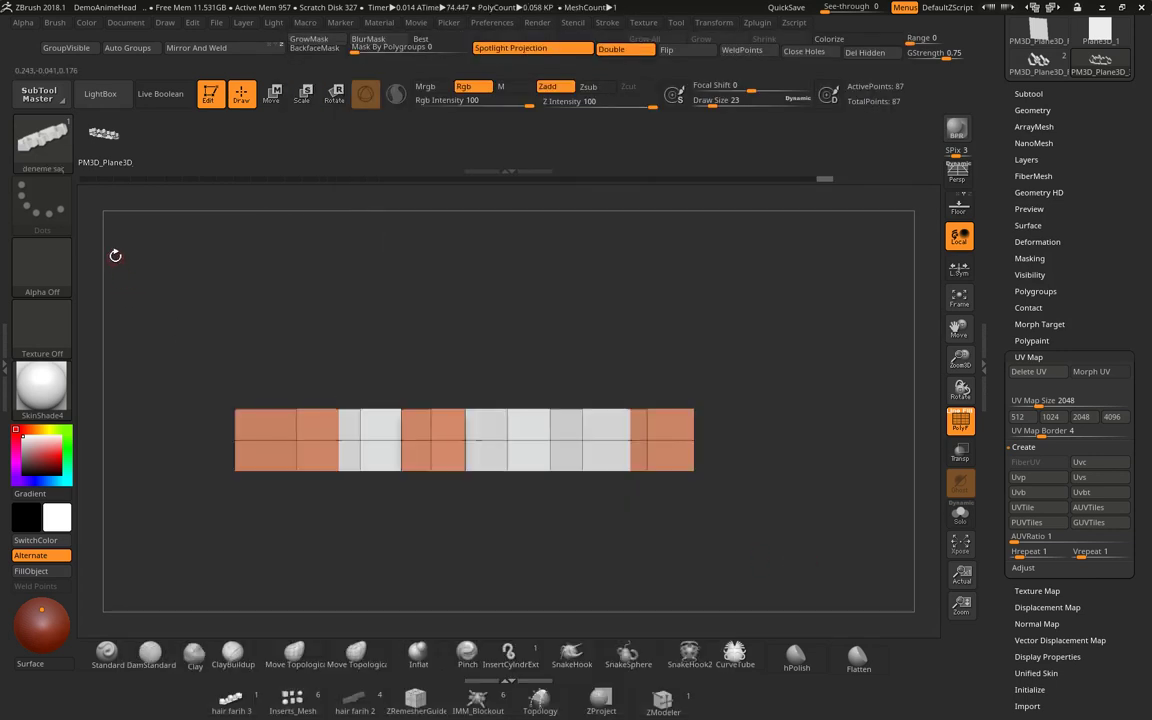
Check the 'deneme saç' brush, orbit the strip back to front view, and reveal the Tool palette.
left_click(54, 160)
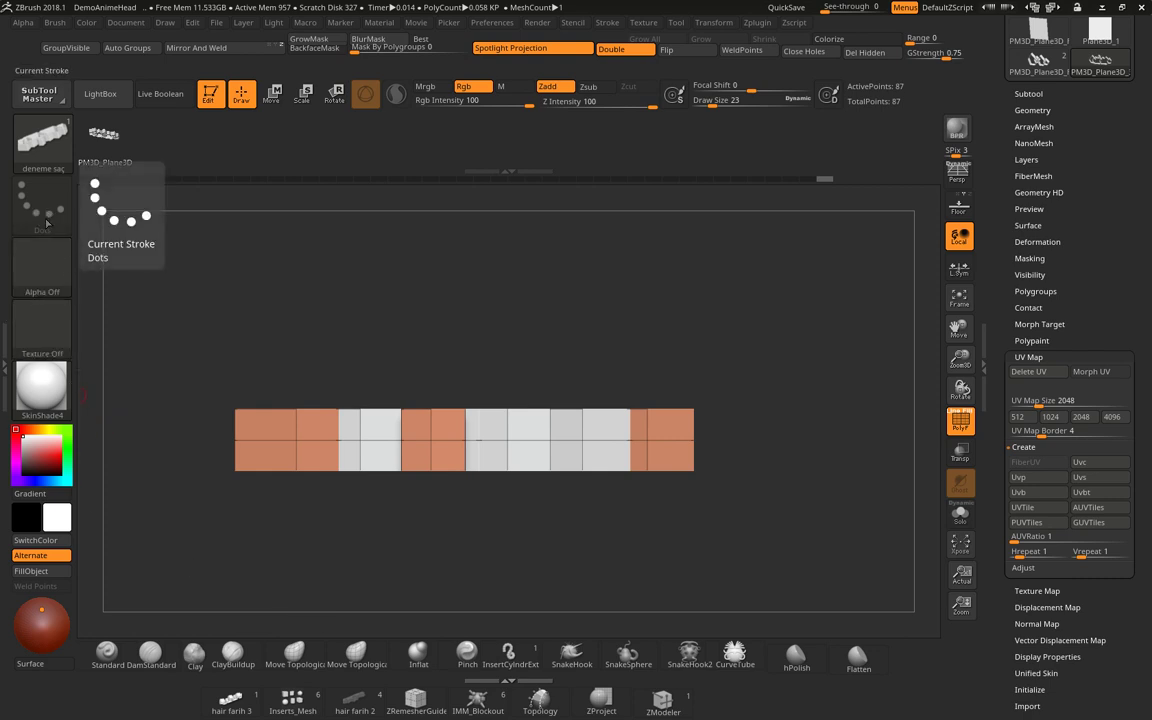
key("b")
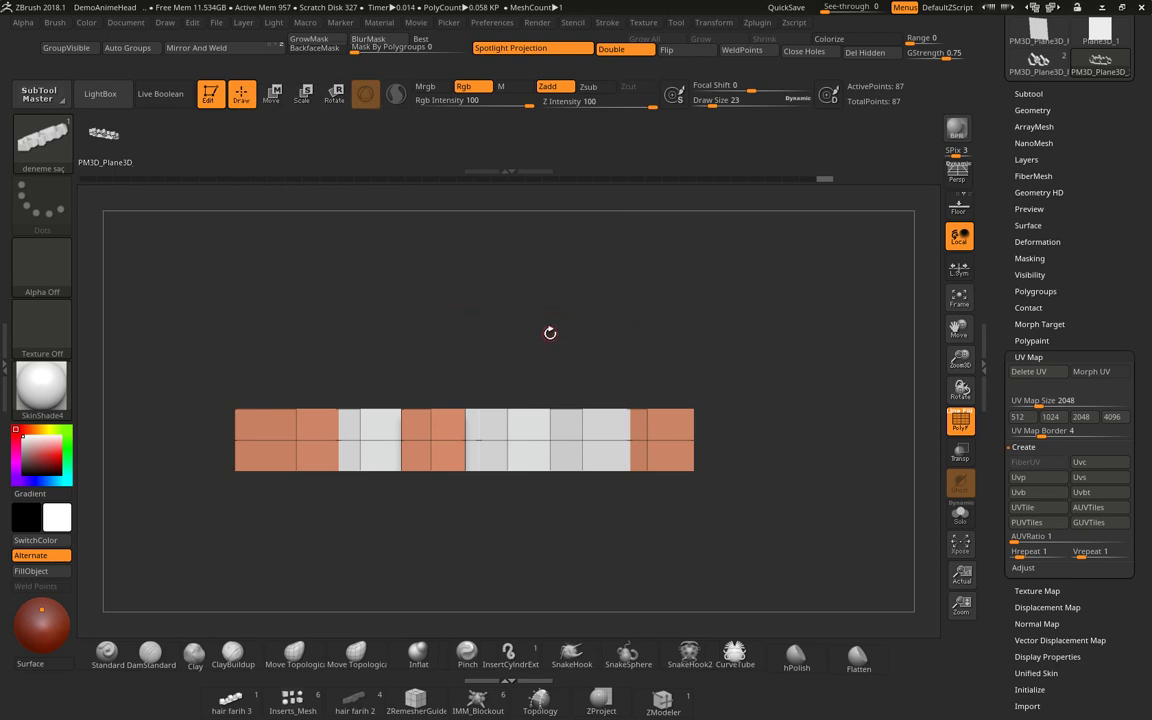
mouse_move(557, 320)
left_mouse_down()
mouse_move(548, 296)
mouse_move(549, 319)
left_mouse_up()
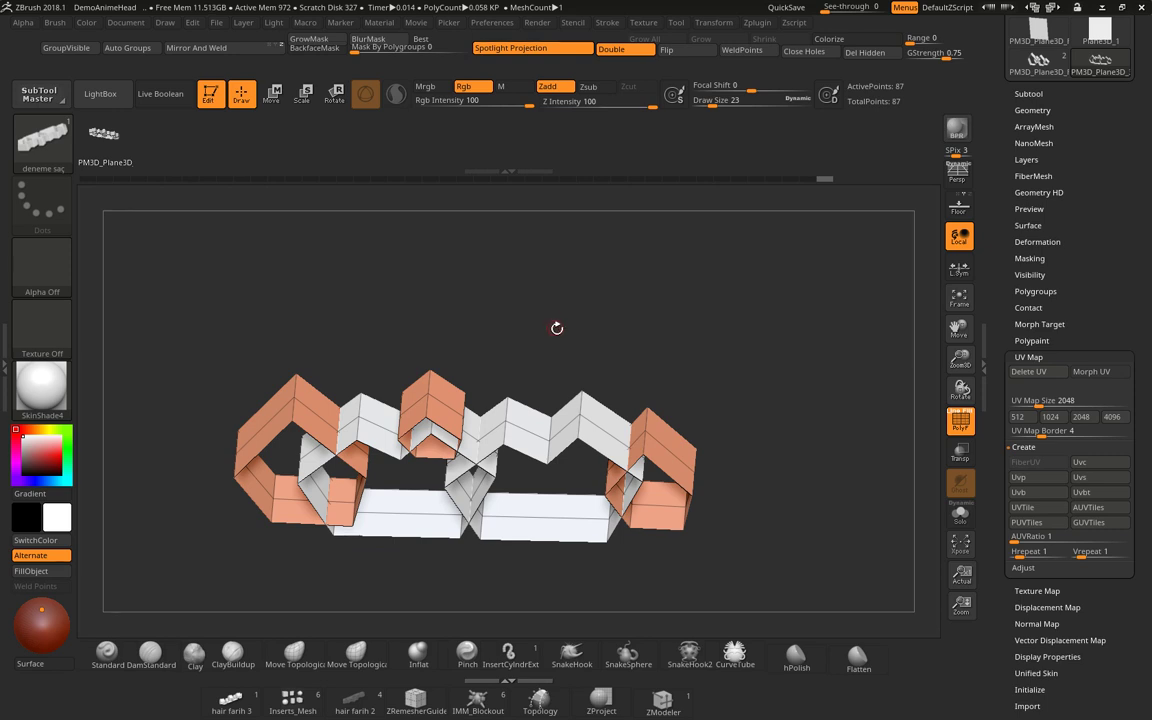
mouse_move(550, 316)
left_mouse_down()
mouse_move(558, 371)
mouse_move(638, 367)
left_mouse_up()
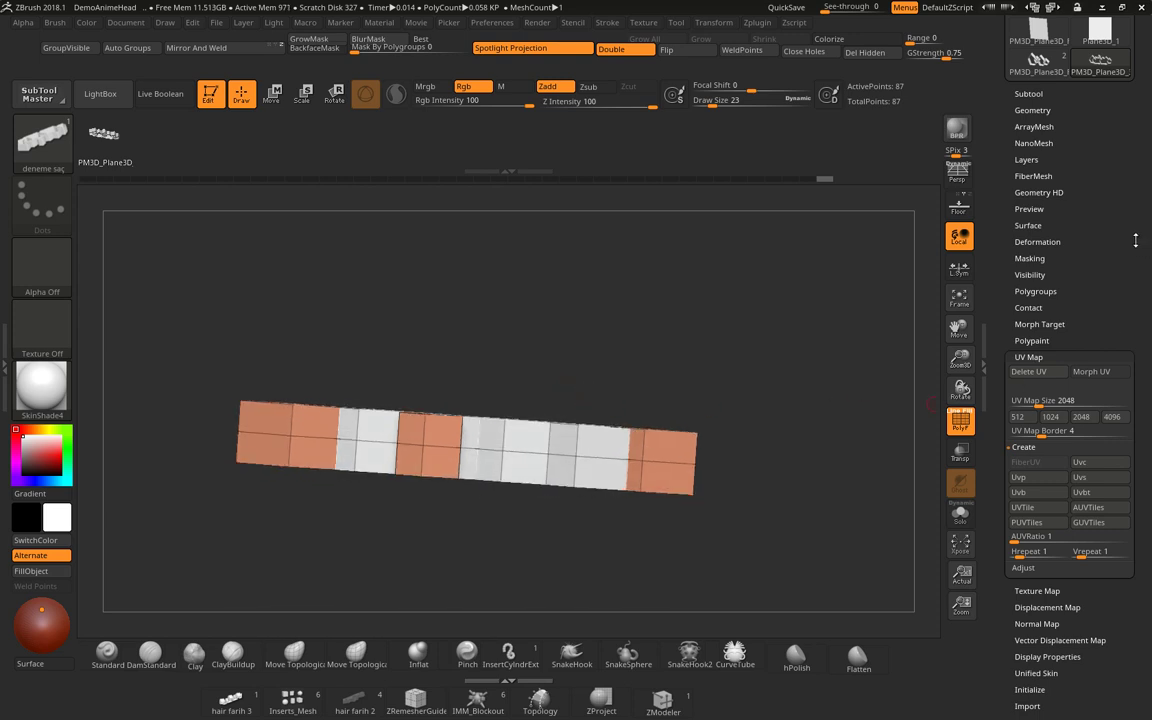
left_click_drag(1135, 240, 1131, 355)
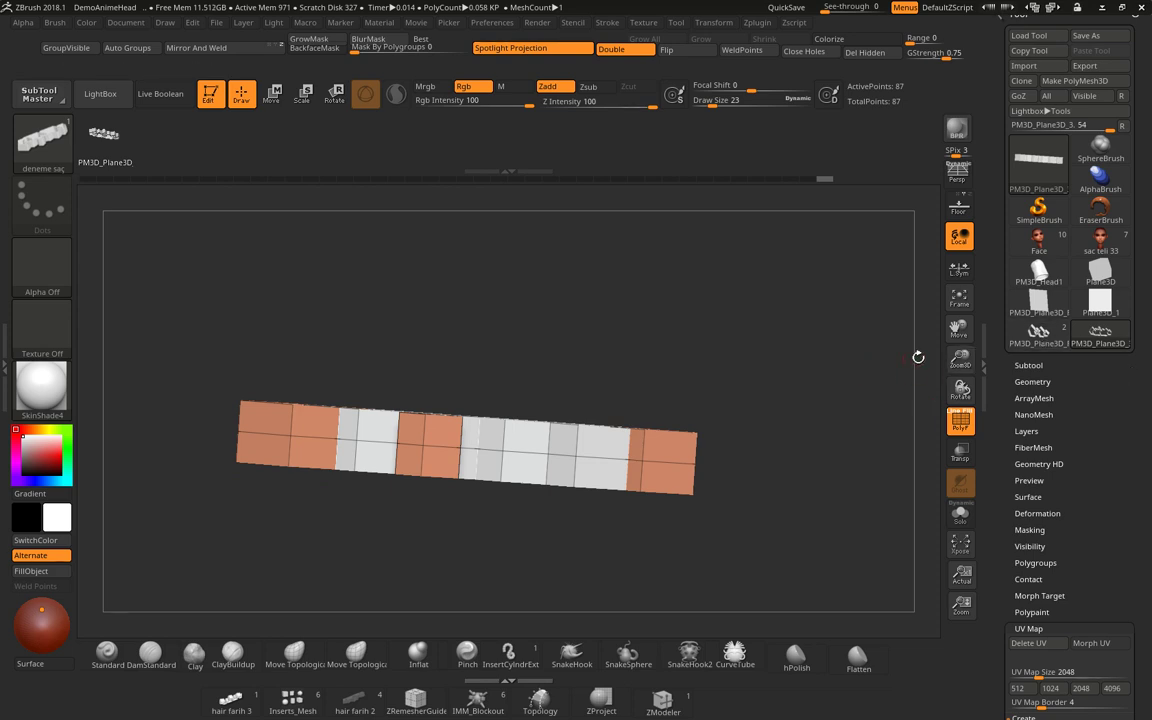
left_click_drag(650, 383, 733, 424)
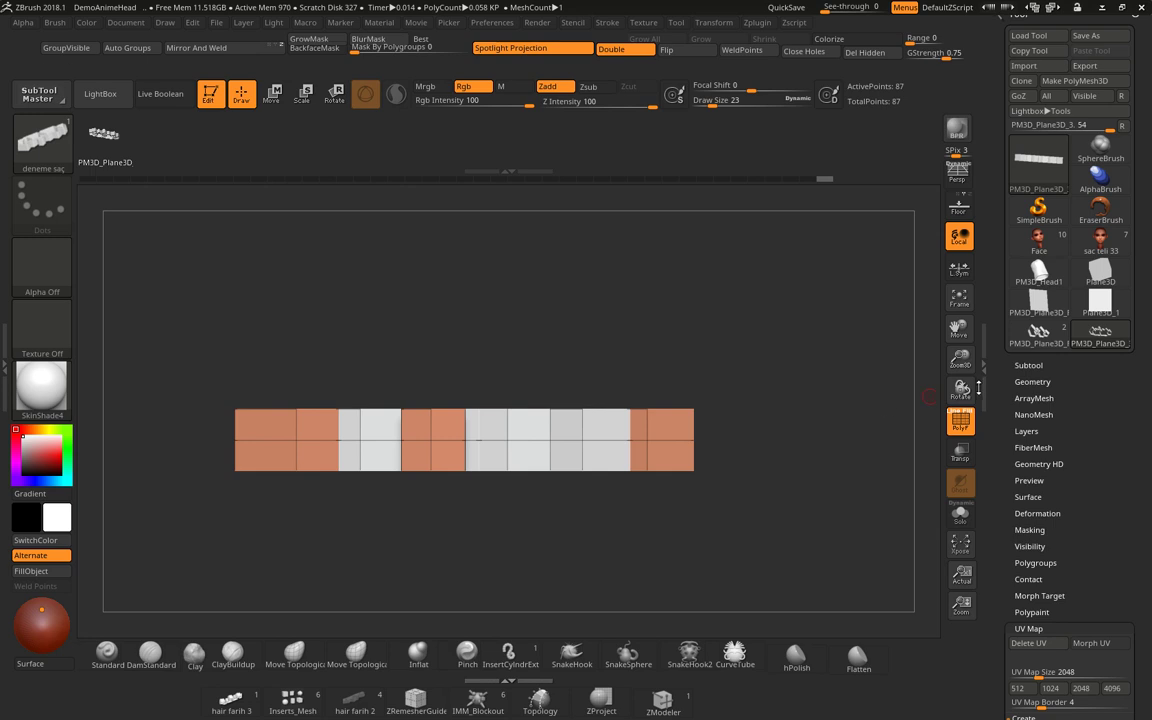
scroll(1148, 275, "up", 1)
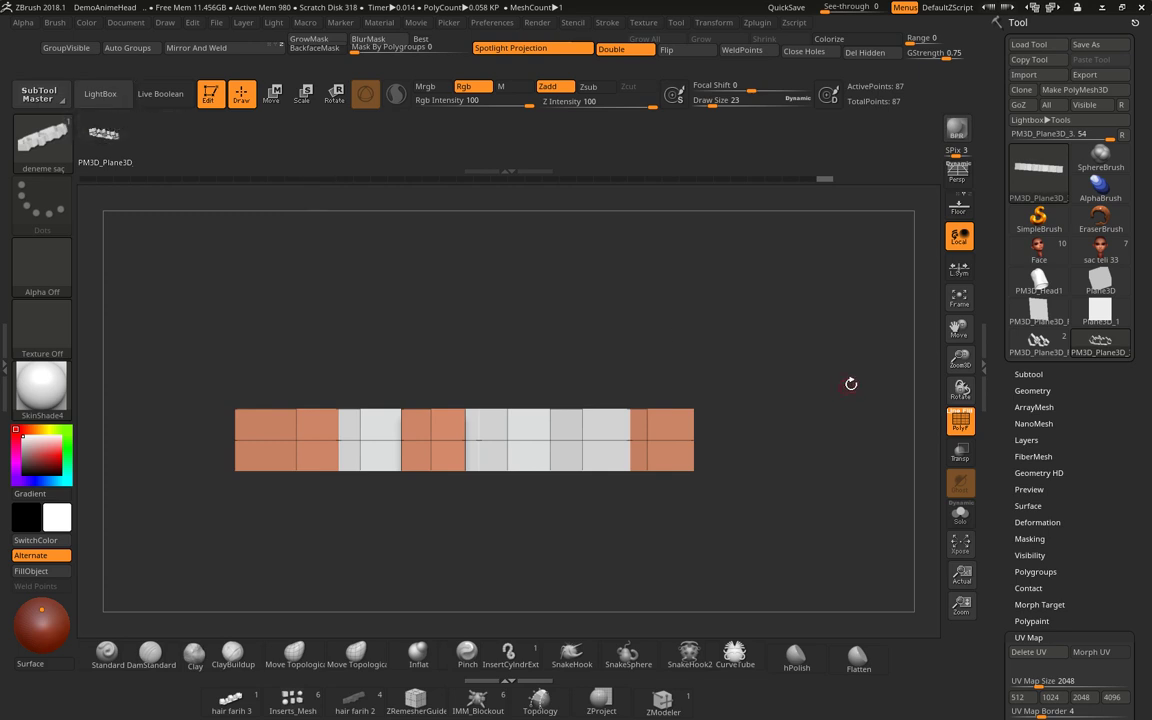
mouse_move(1100, 272)
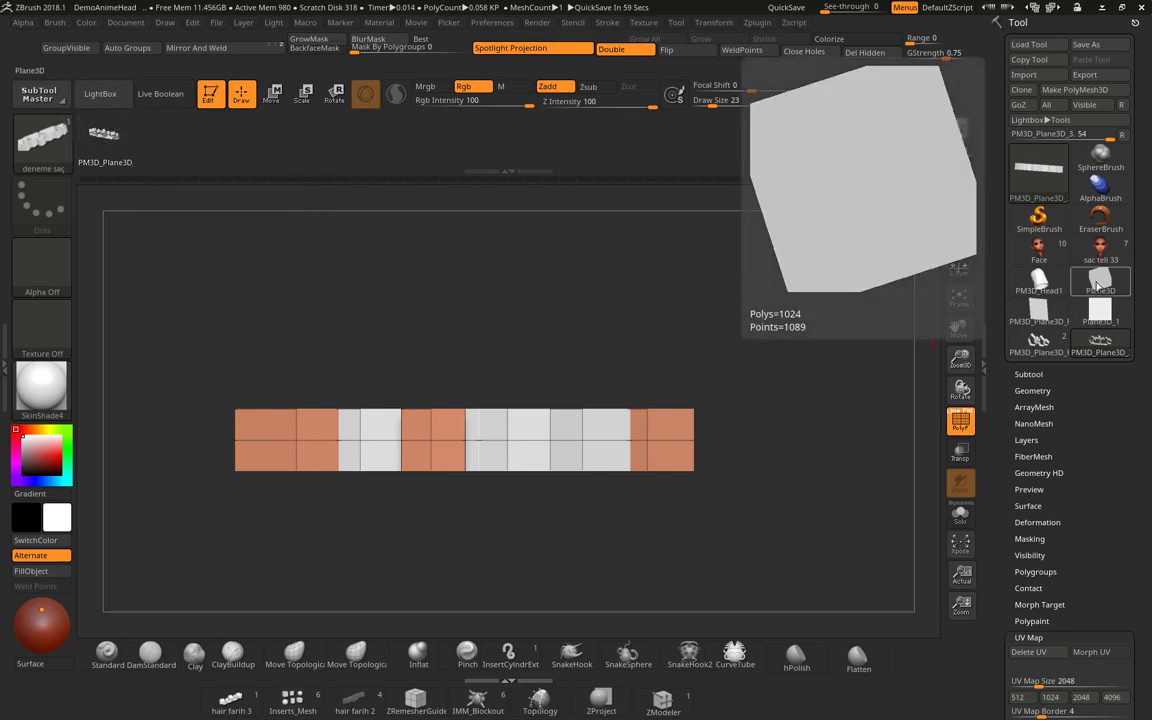
mouse_move(1100, 243)
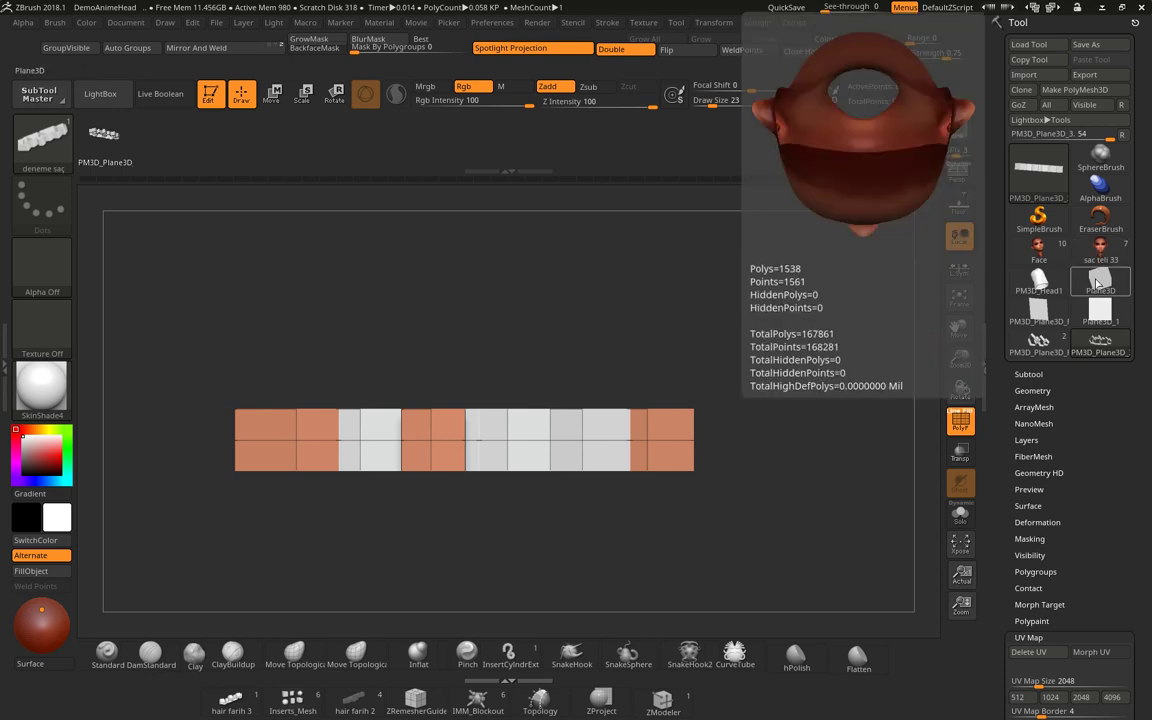
Select Plane3D_1 and append the Face head as a subtool.
left_click(1105, 316)
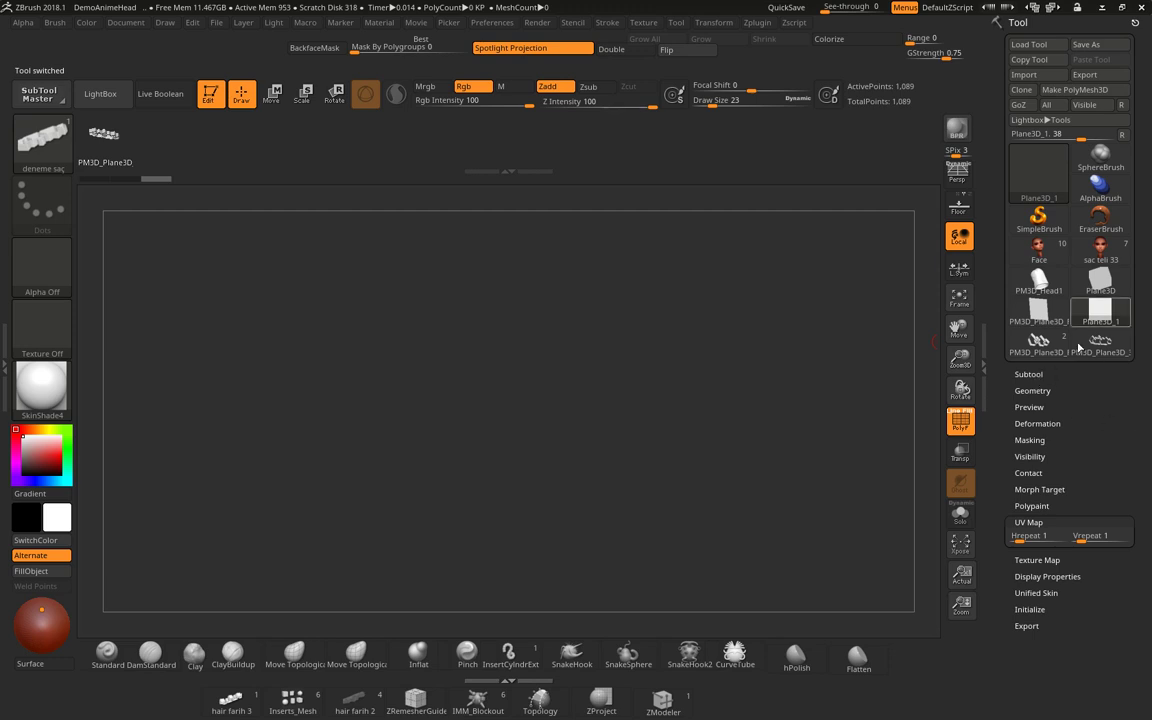
left_click(1028, 374)
scroll(1145, 451, "down", 5)
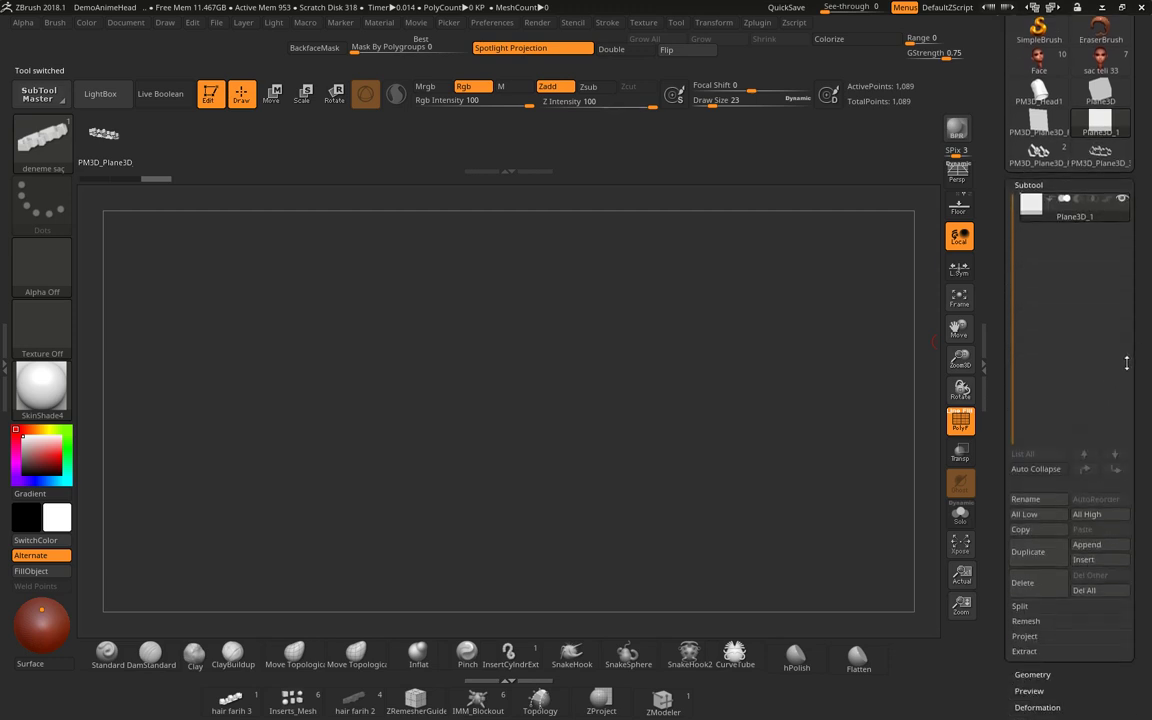
left_click(1090, 556)
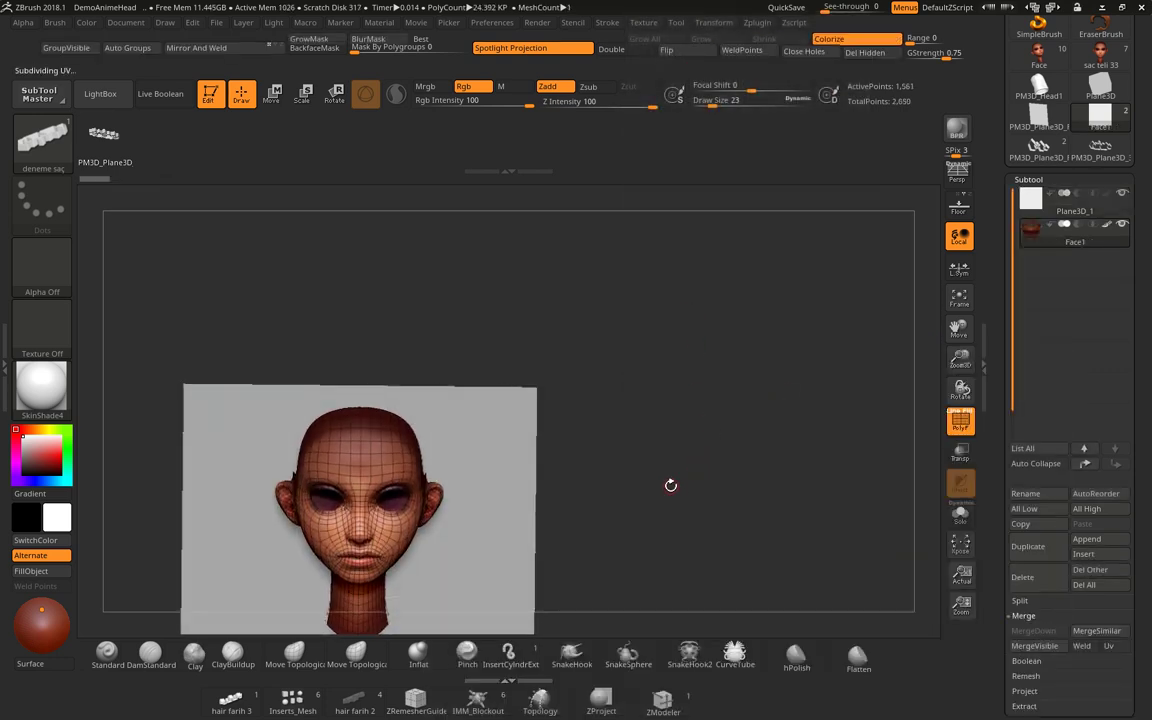
mouse_move(670, 485)
left_mouse_down("alt")
mouse_move(700, 330)
mouse_move(705, 406)
left_mouse_up("alt")
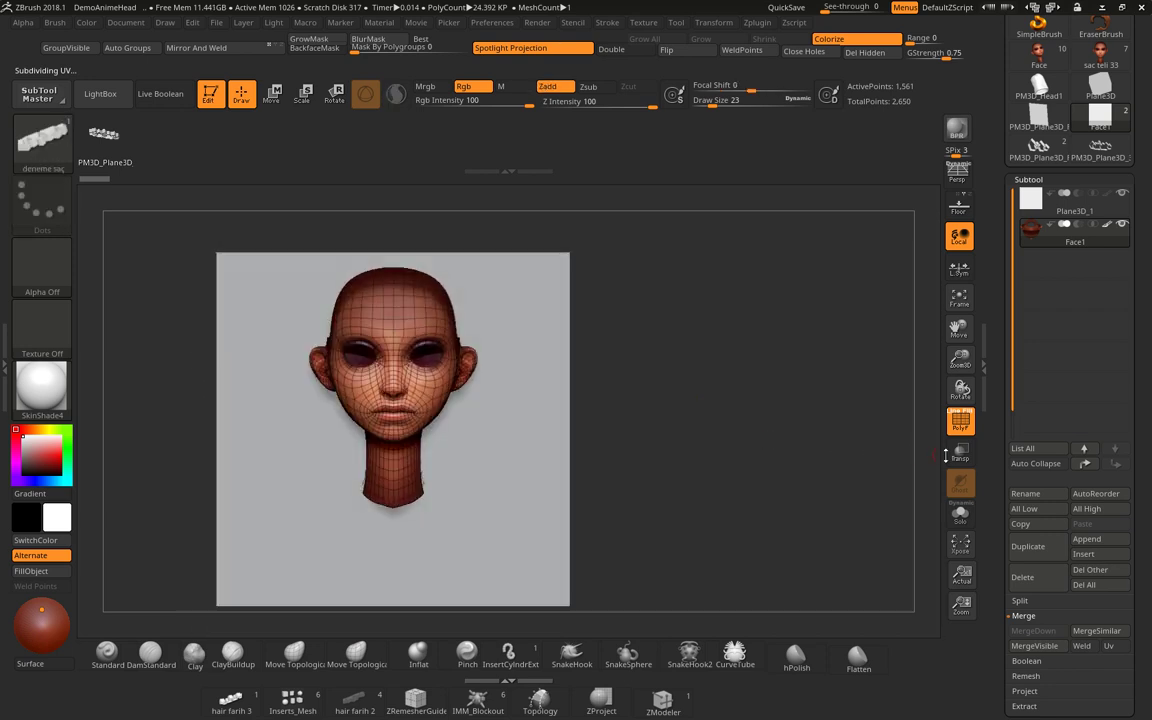
Delete the white reference plane subtool and rotate to check the head.
left_click(959, 420)
left_click(1070, 205)
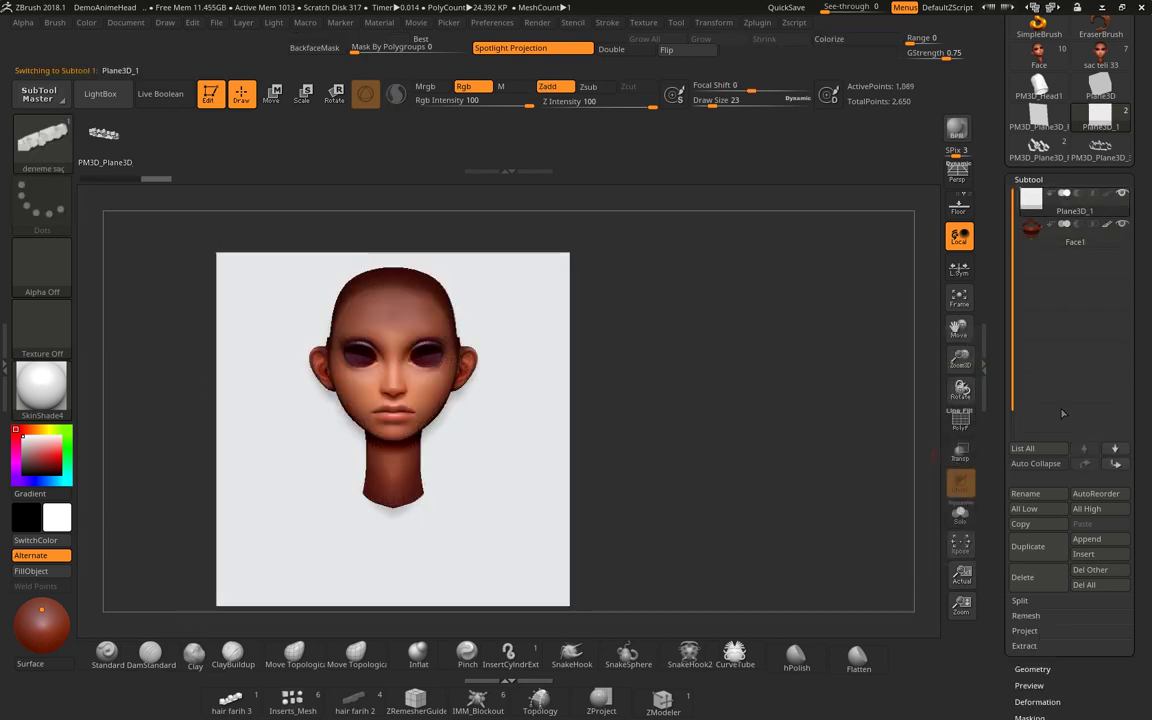
left_click(1022, 577)
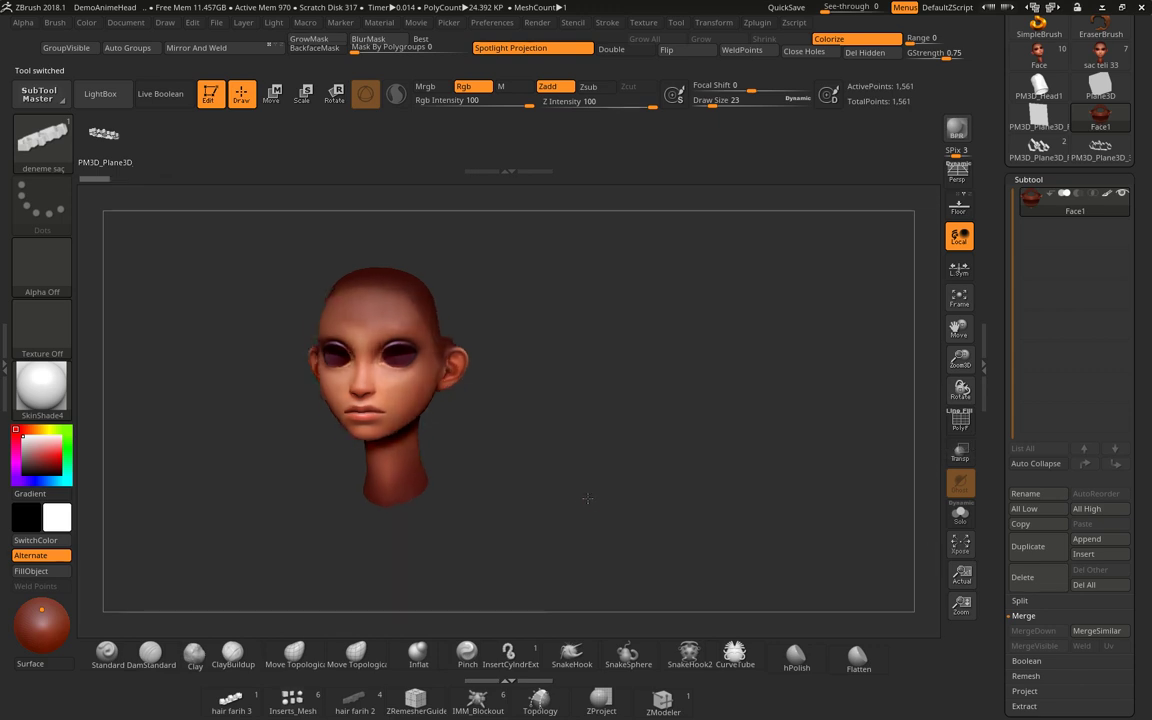
mouse_move(587, 498)
left_mouse_down()
mouse_move(596, 482)
mouse_move(661, 475)
left_mouse_up()
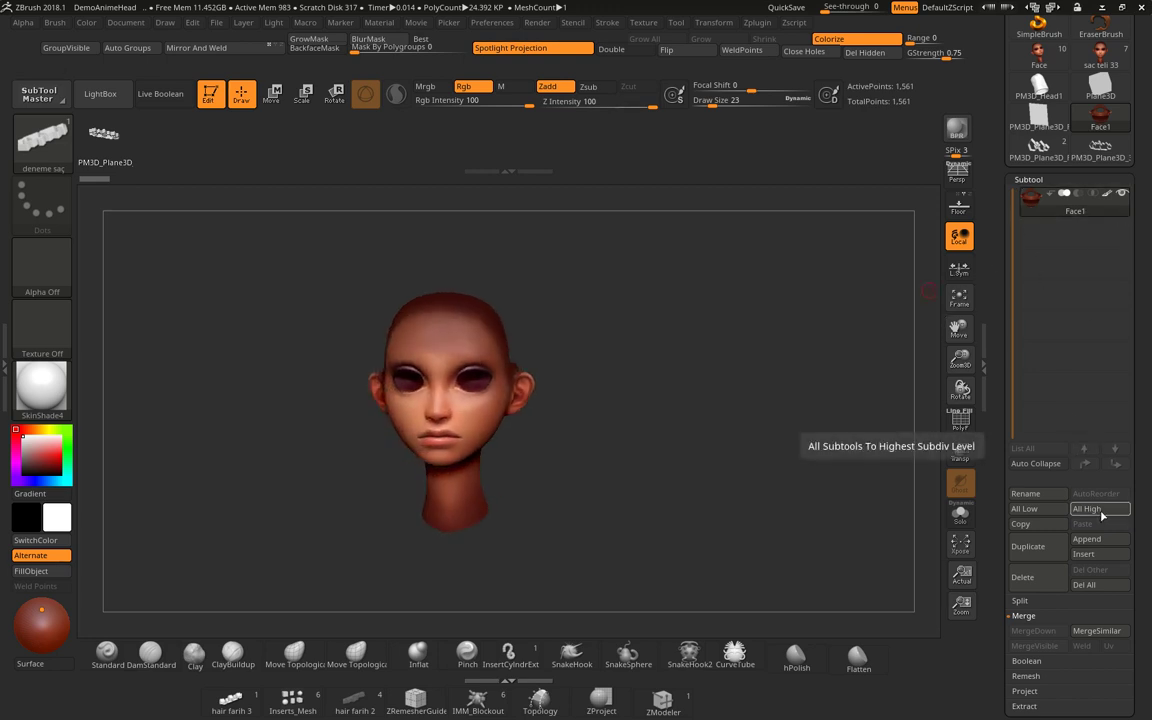
scroll(1147, 271, "up", 5)
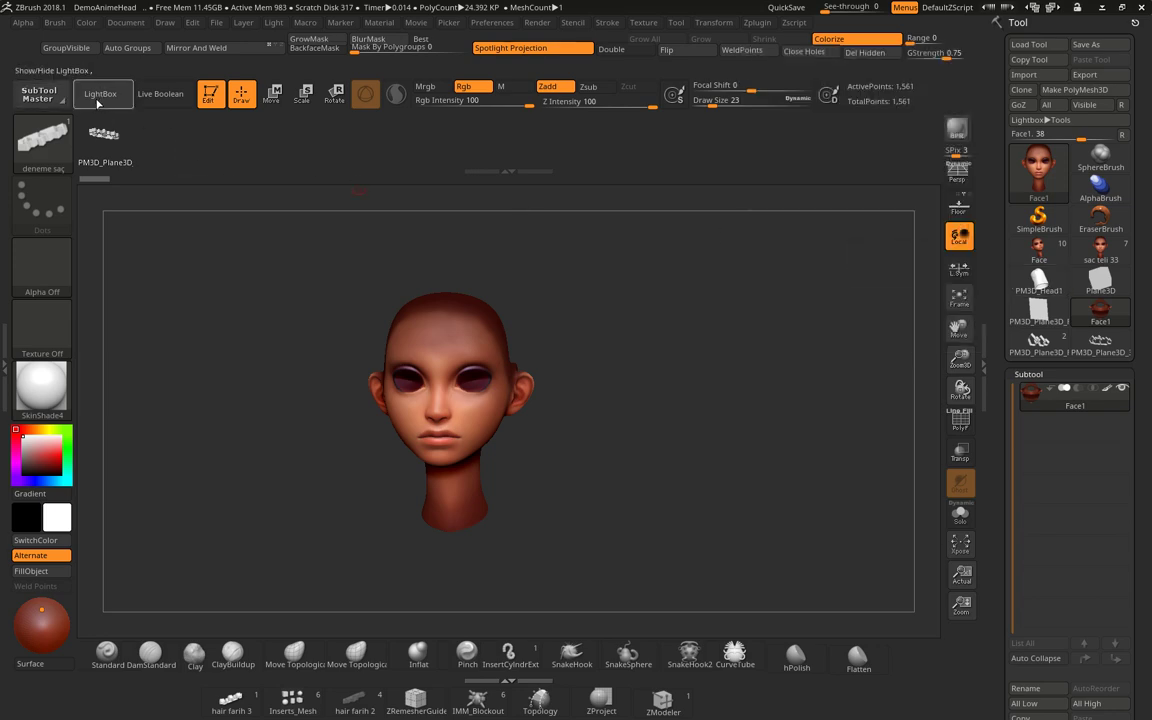
Cancel loading DemoHeadFemale, select PM3D_Plane3D_3, and show its PolyF wireframe and polygroups.
left_click(100, 93)
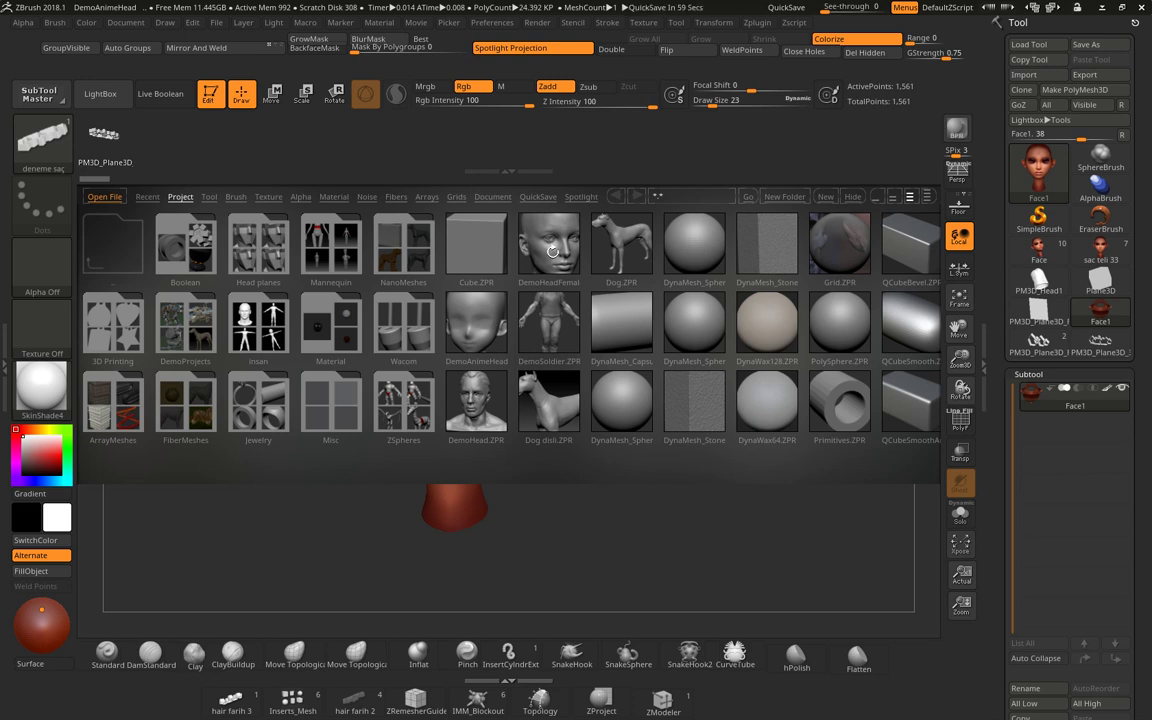
double_click(551, 252)
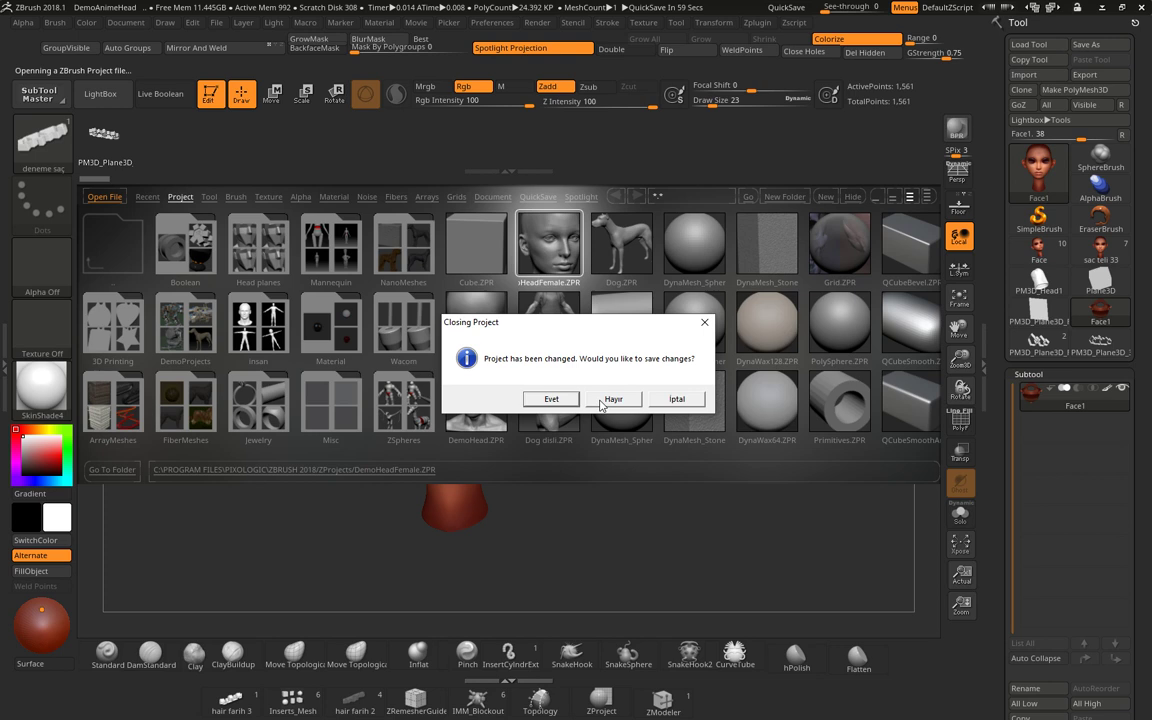
left_click(667, 402)
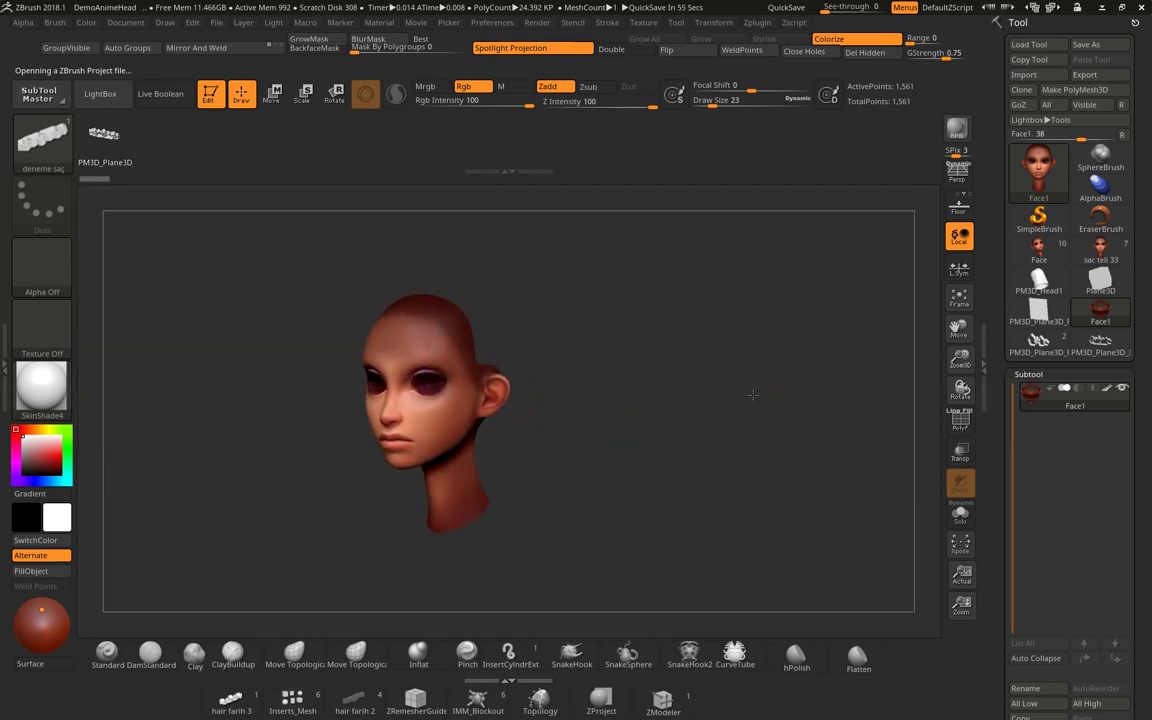
left_click(1100, 340)
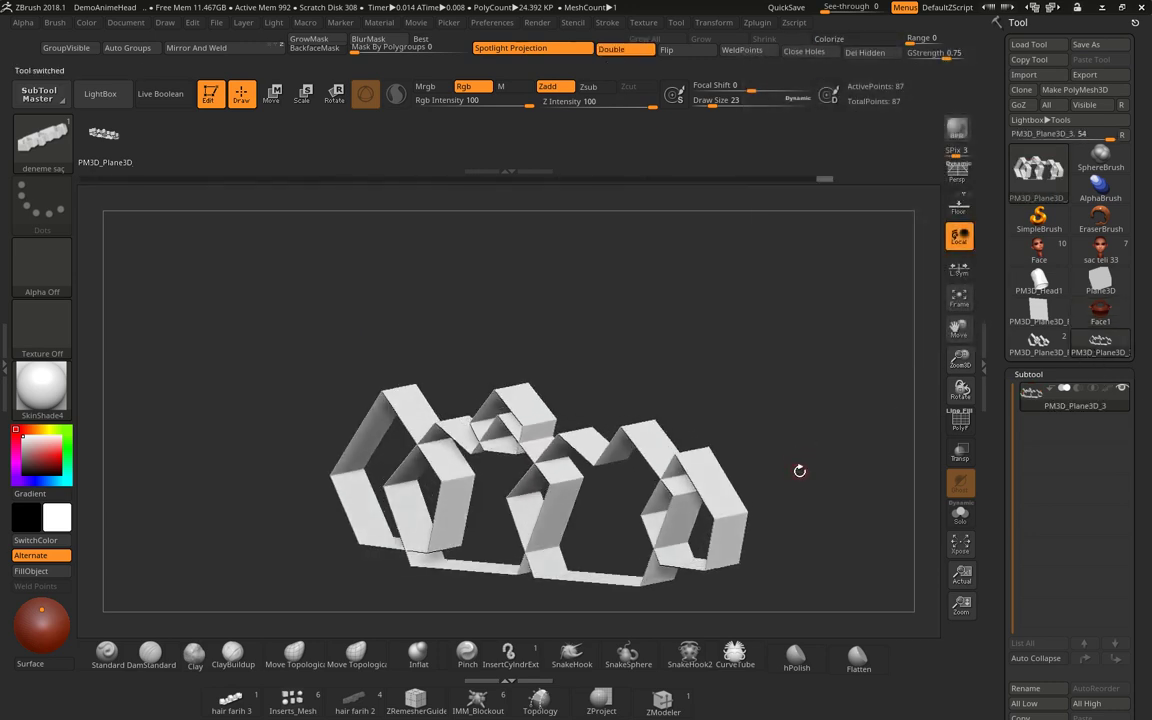
left_click(960, 422)
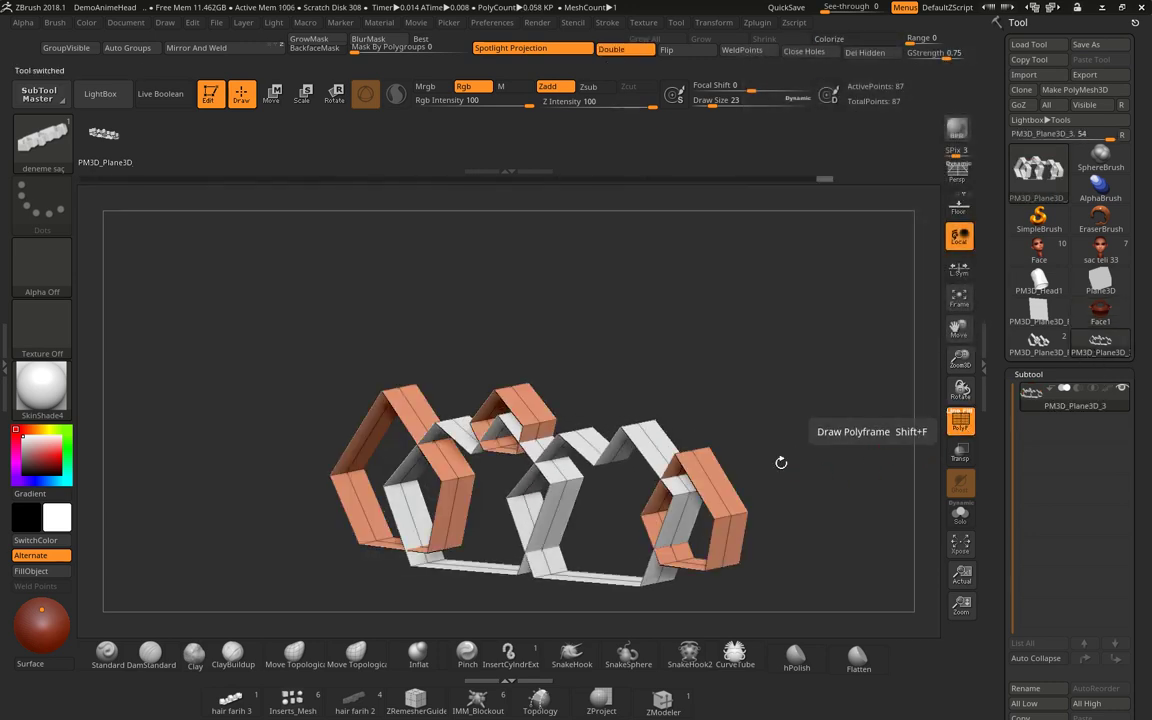
mouse_move(671, 411)
left_mouse_down()
mouse_move(684, 377)
mouse_move(661, 373)
mouse_move(669, 413)
mouse_move(663, 391)
left_mouse_up()
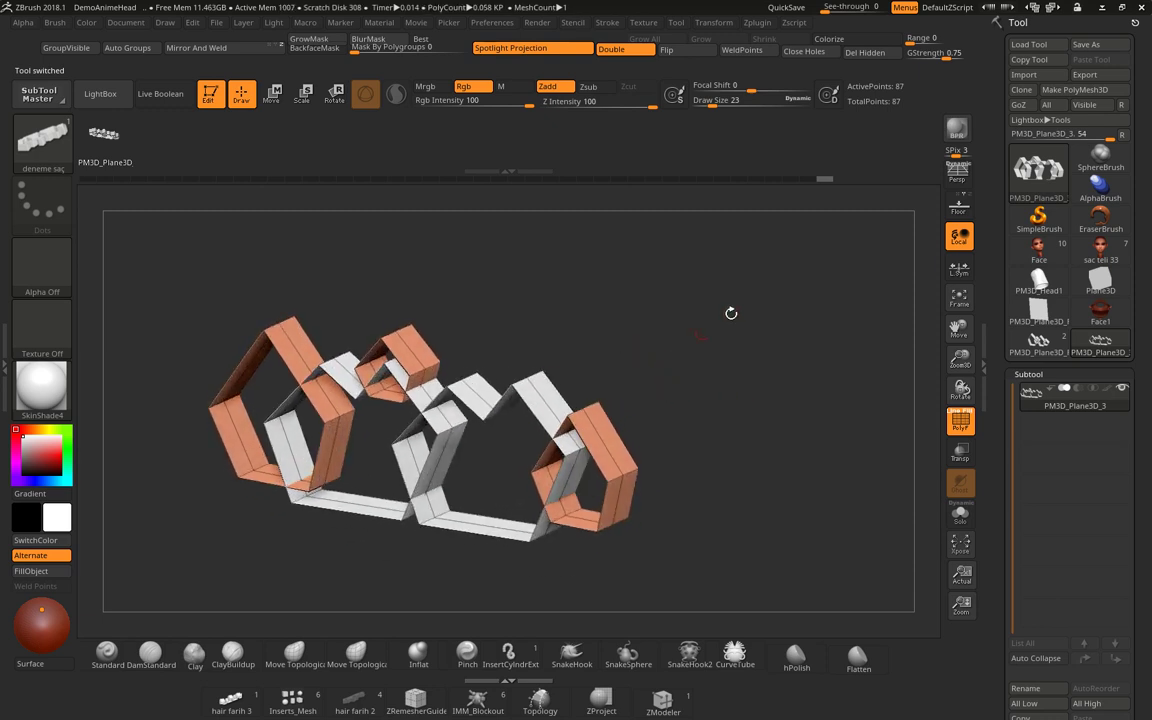
Save the strip tool as 'deneme saç' in F:\zbrush tasarım.
left_click(1100, 44)
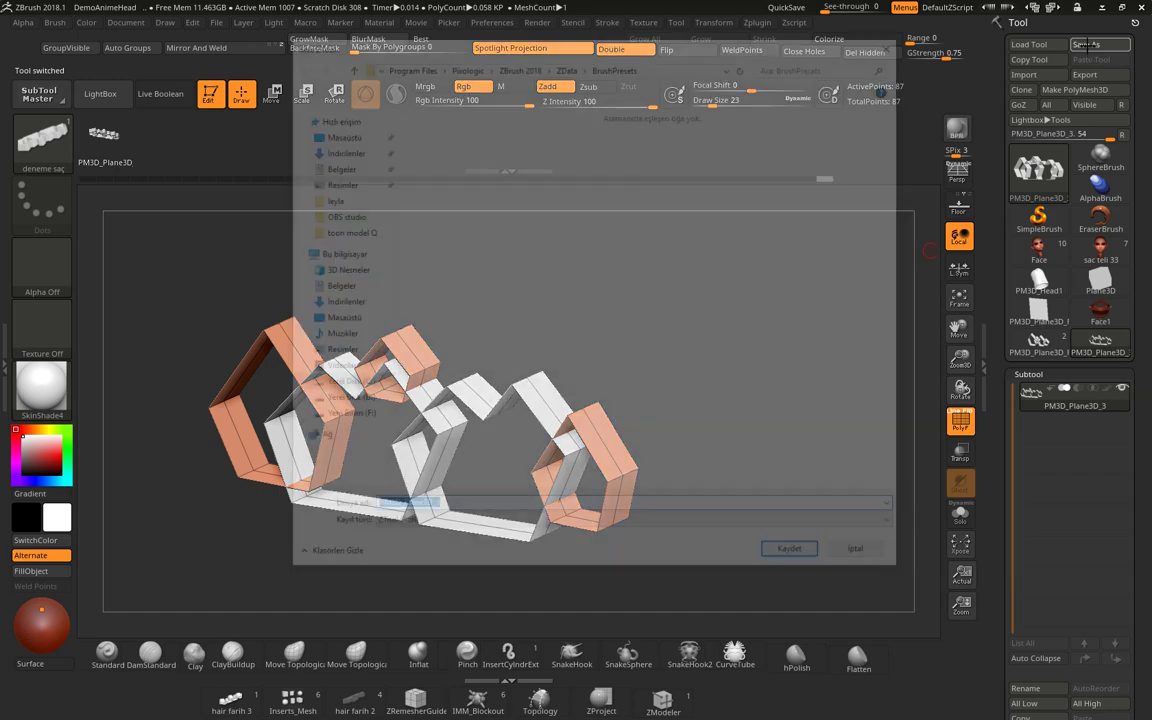
left_click(360, 418)
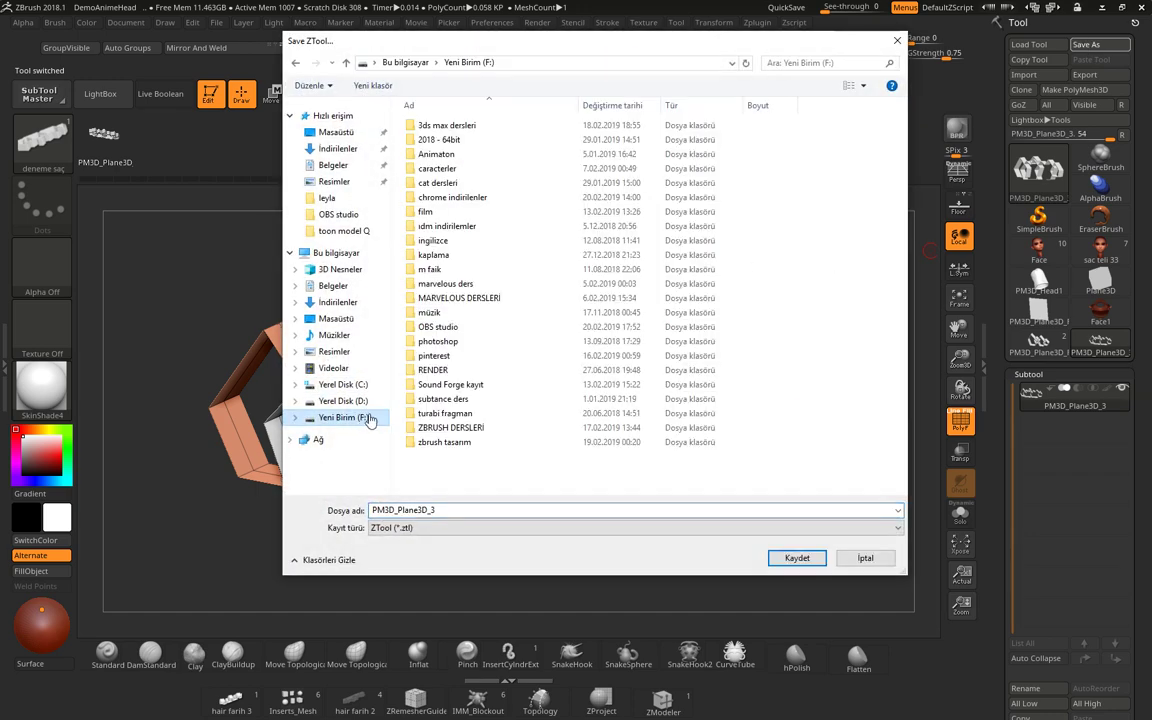
double_click(450, 443)
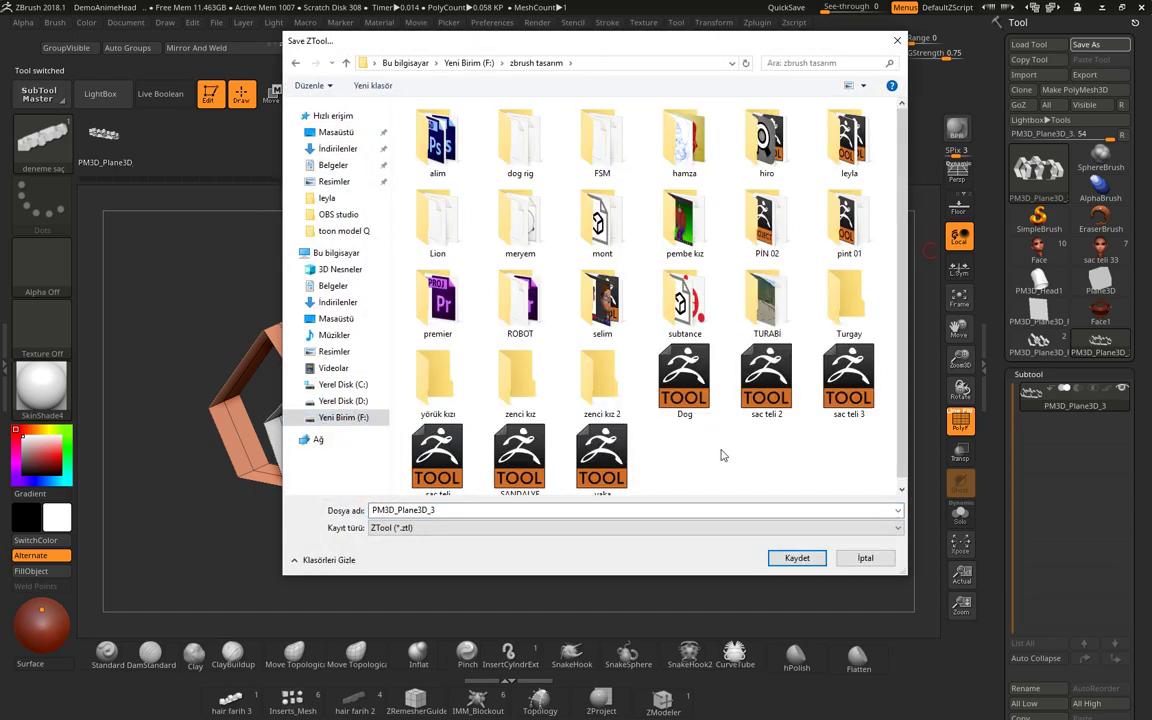
double_click(447, 511)
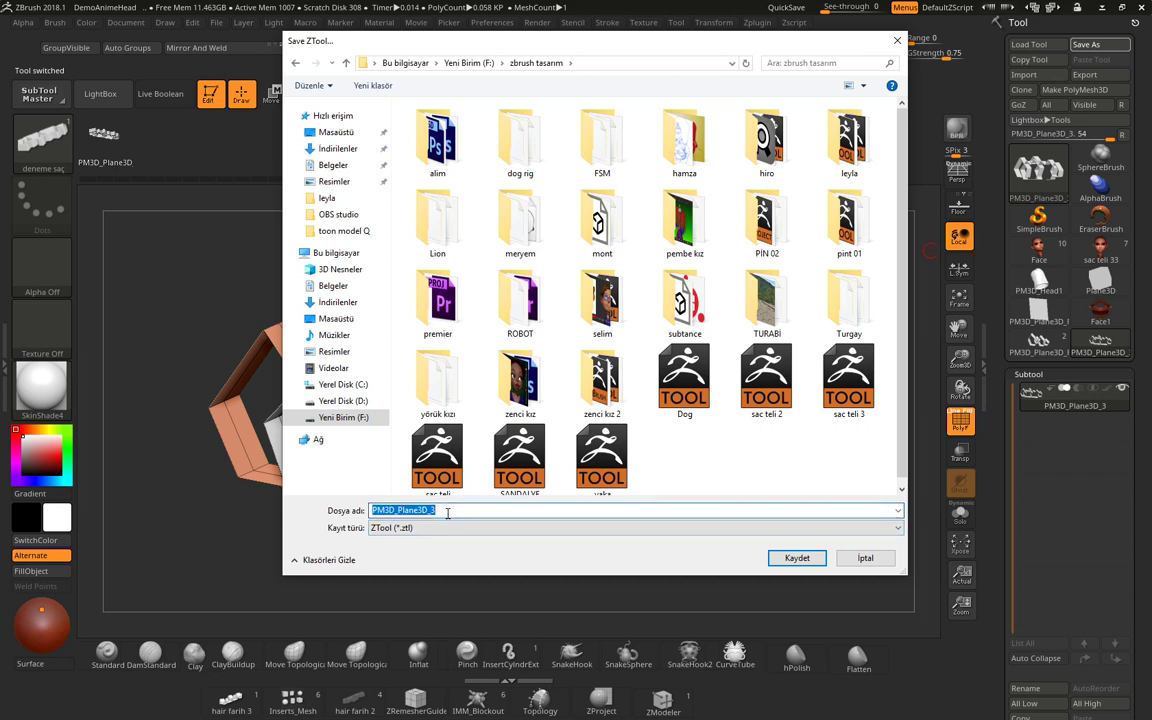
type("denem")
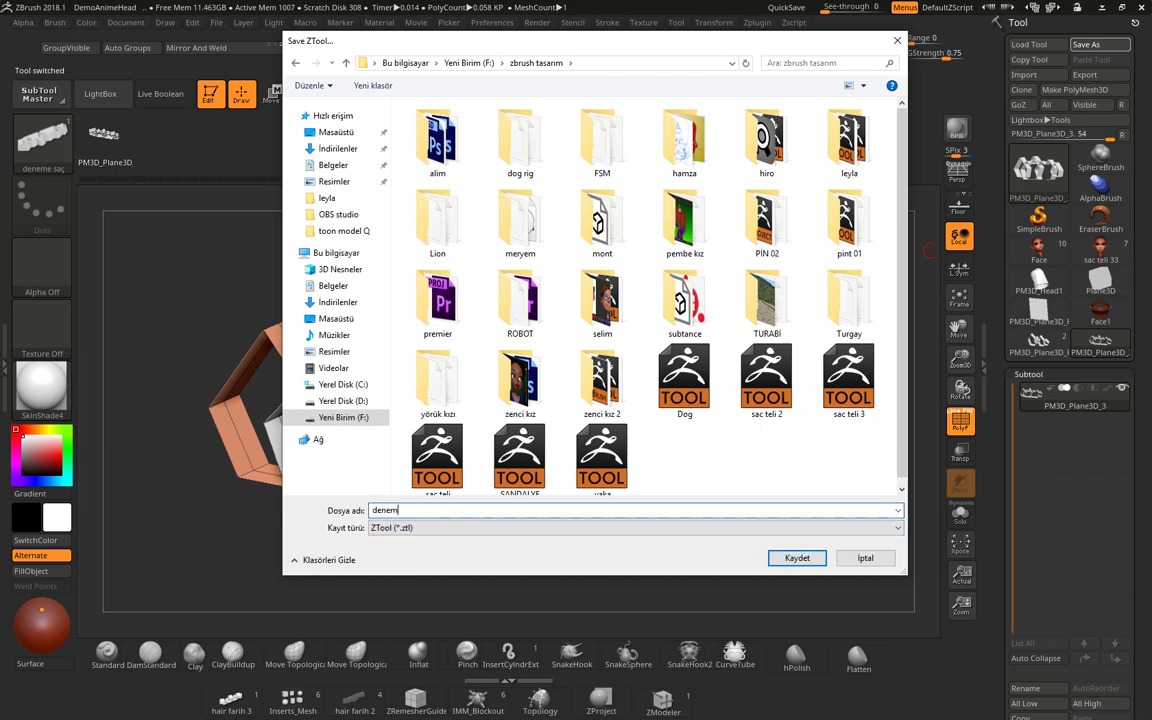
type("e saç")
left_click(803, 558)
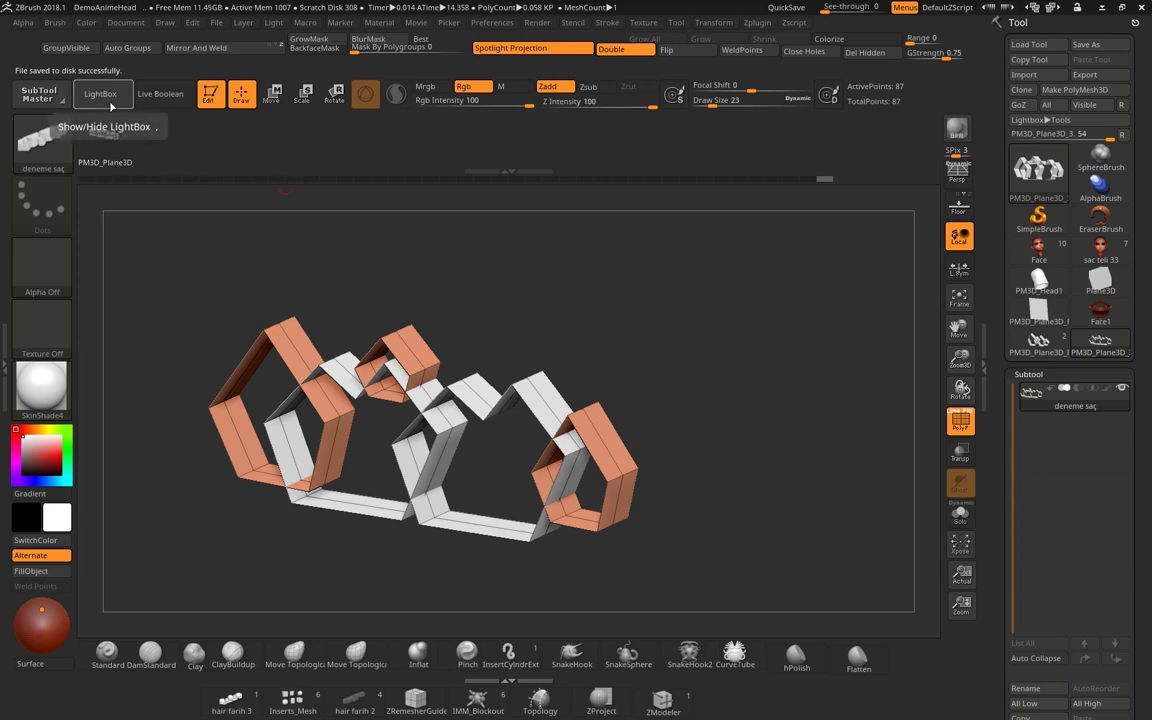
Load DemoHeadFemale.ZPR without saving changes and turn the head to a three-quarter view.
left_click(100, 94)
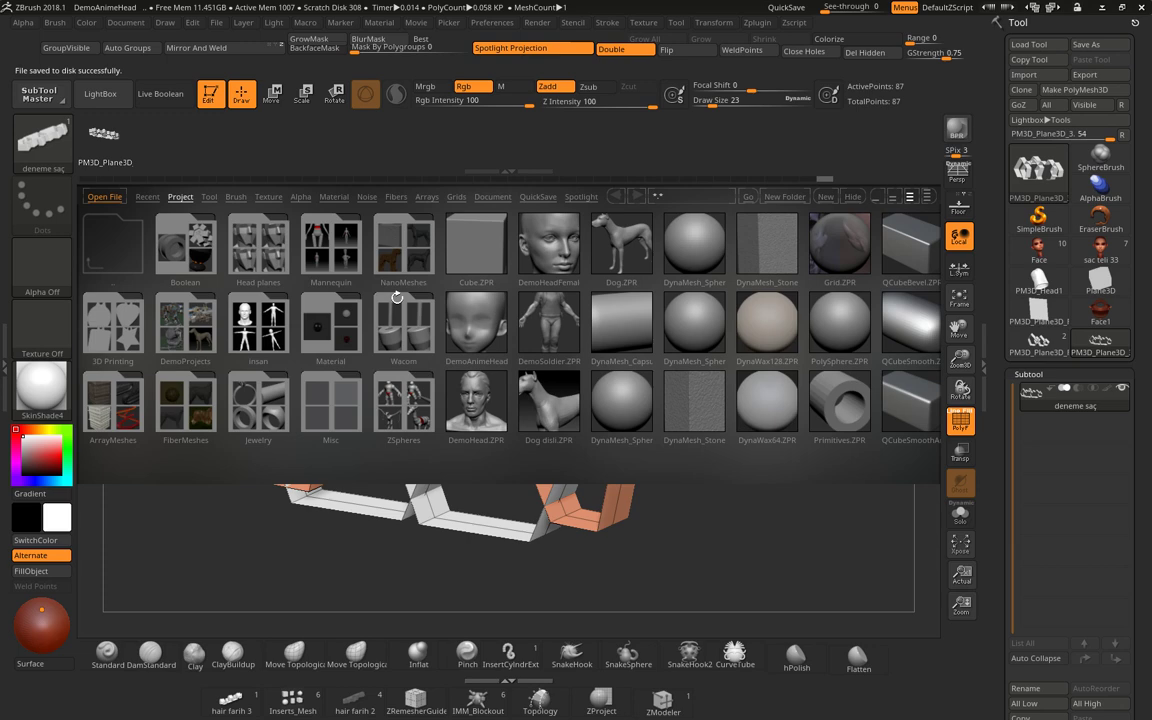
double_click(535, 268)
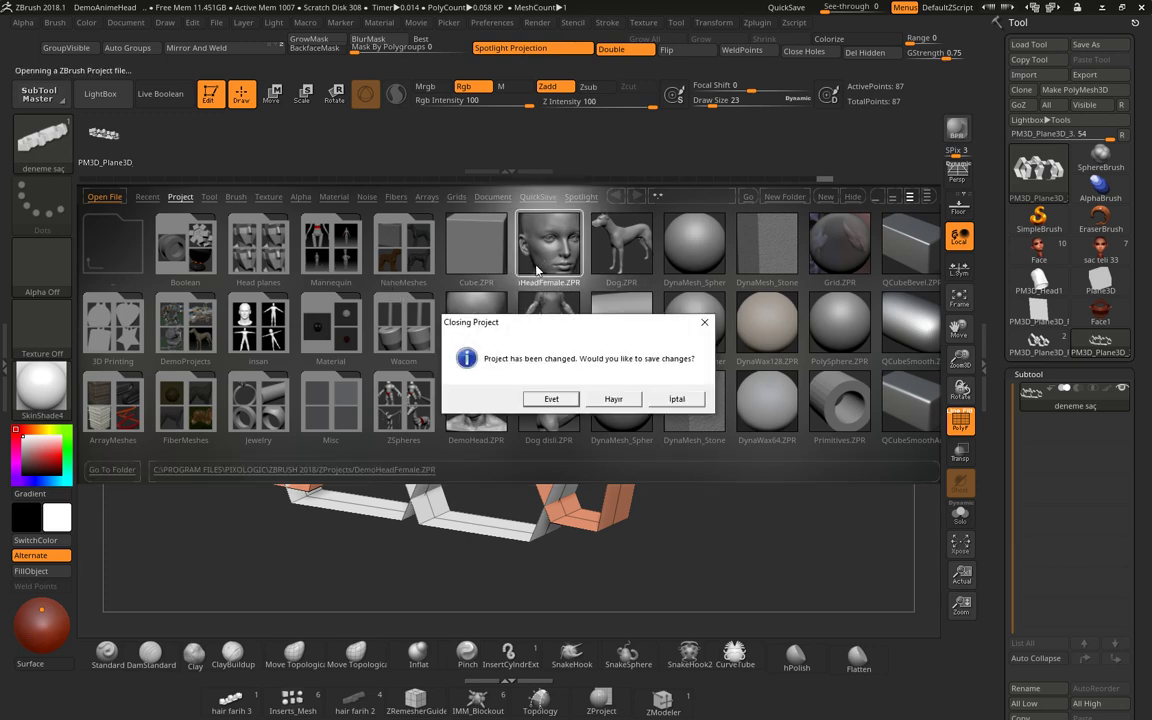
left_click(615, 400)
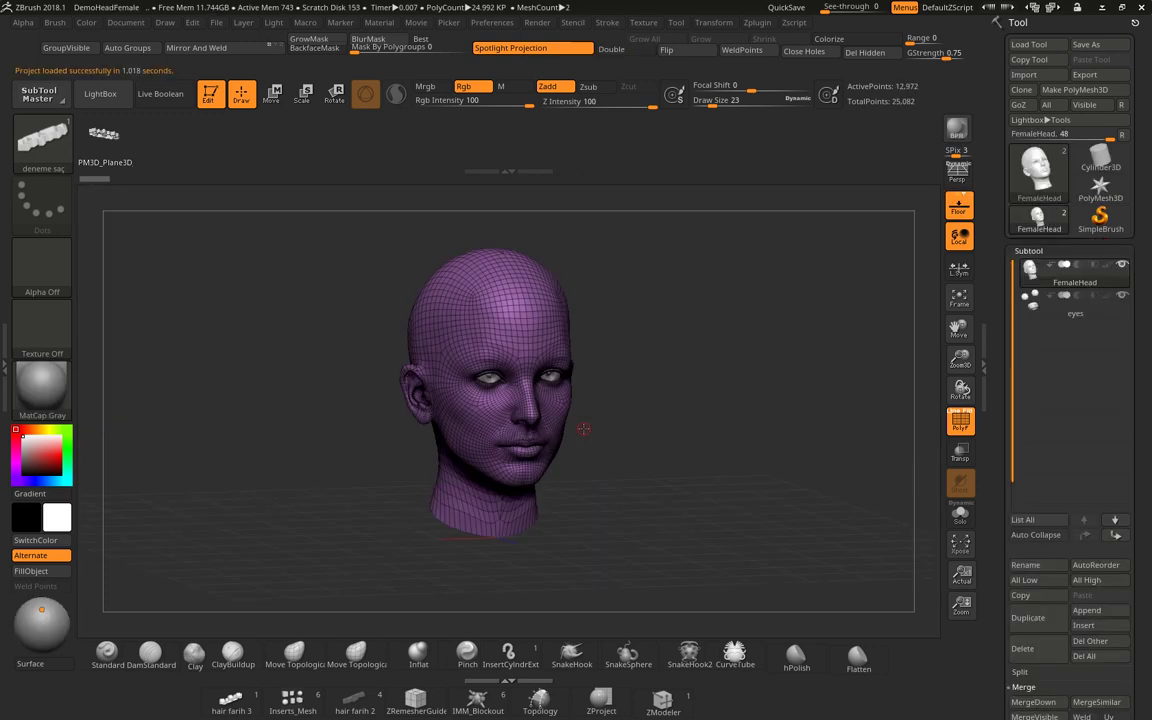
left_click_drag(625, 431, 563, 430)
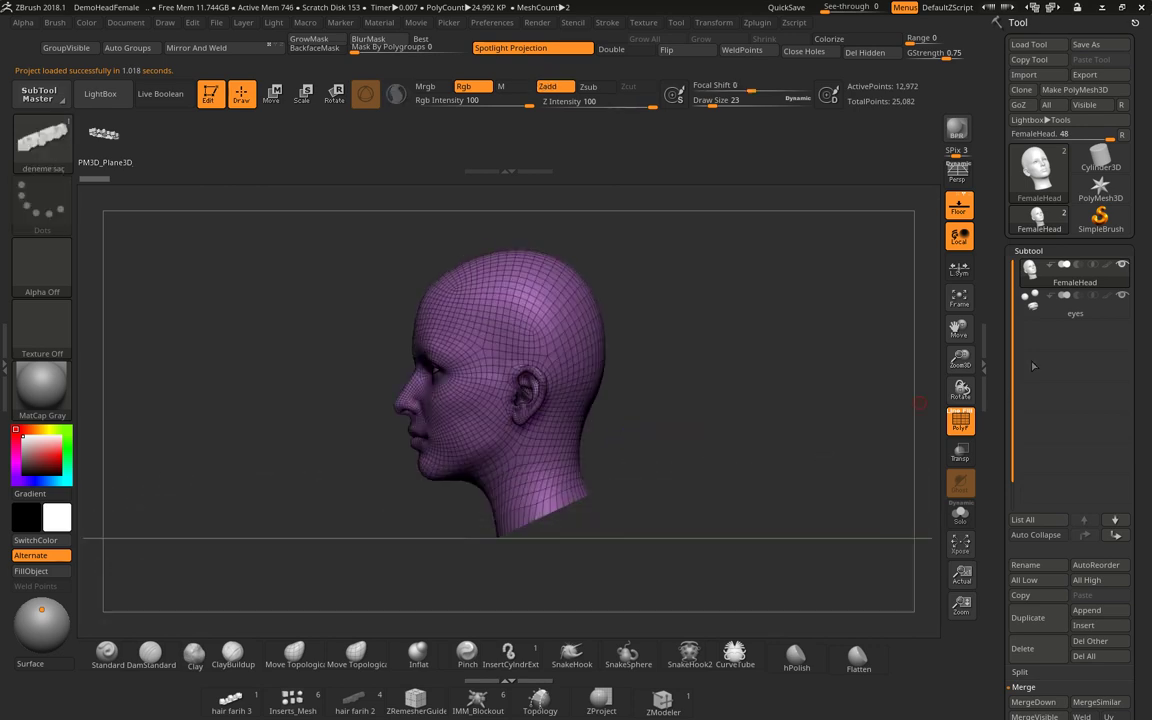
left_click_drag(719, 434, 711, 460)
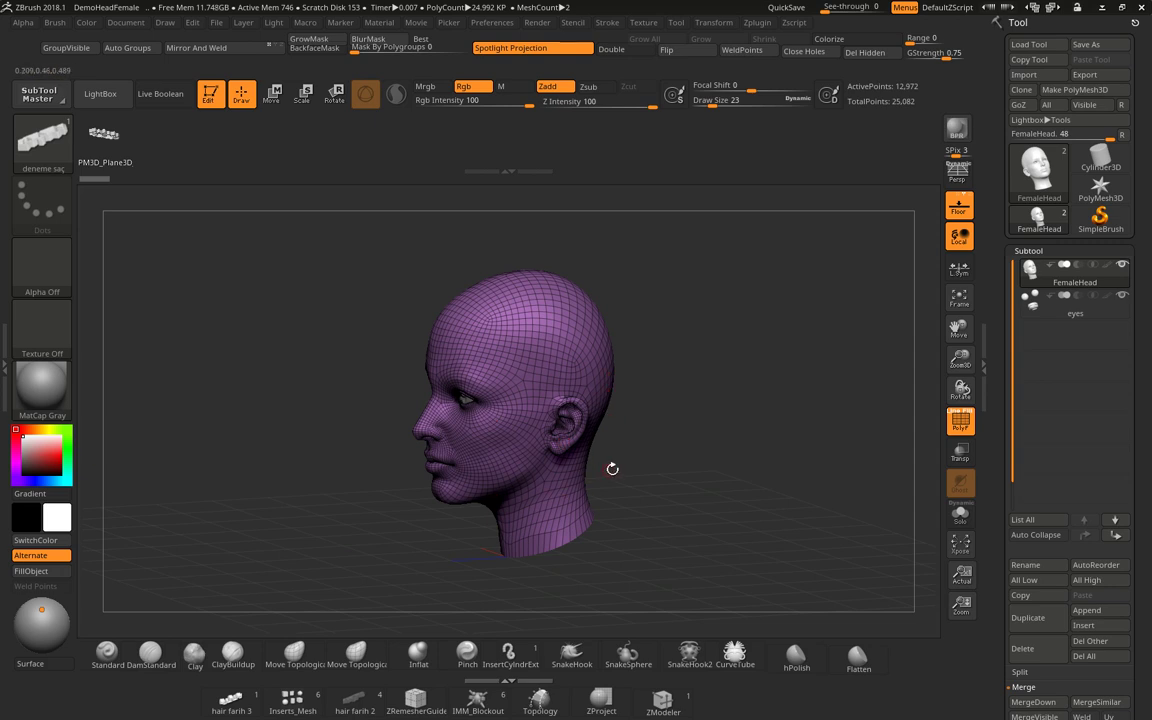
left_click_drag(612, 468, 637, 477)
mouse_move(615, 390)
left_mouse_down()
mouse_move(650, 401)
mouse_move(532, 411)
left_mouse_up()
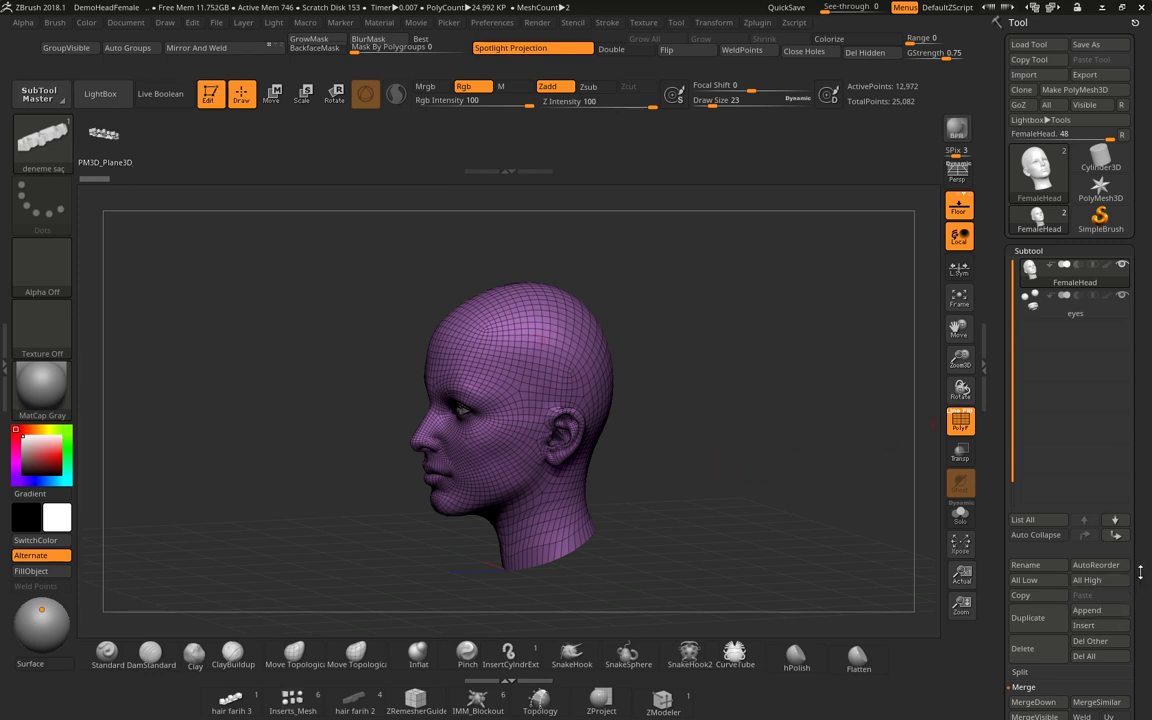
scroll(1142, 561, "down", 1)
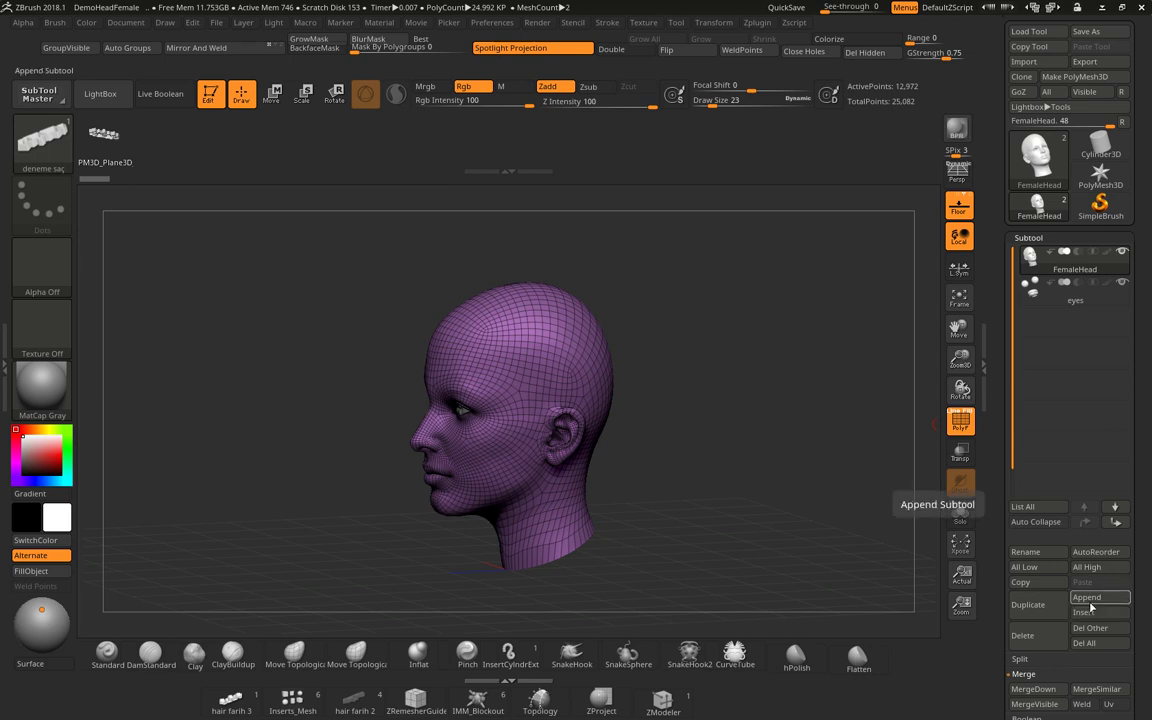
Append a sphere subtool to the head and scale it down to about 0.83.
left_click(1089, 613)
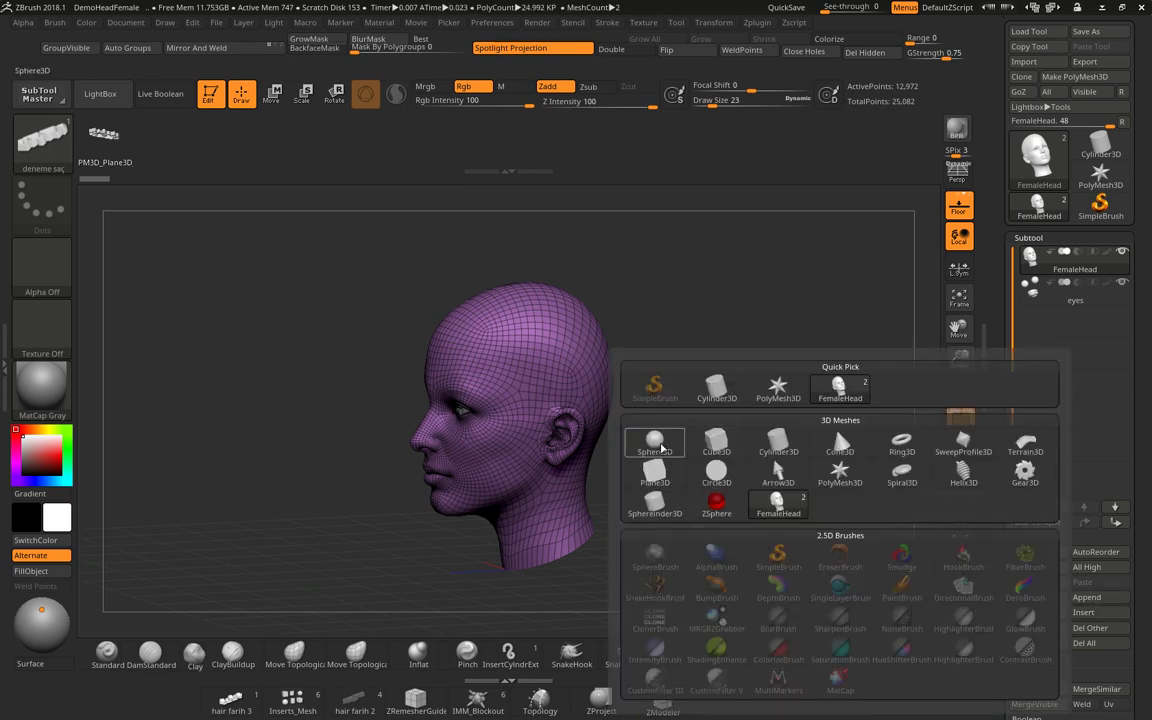
left_click(645, 428)
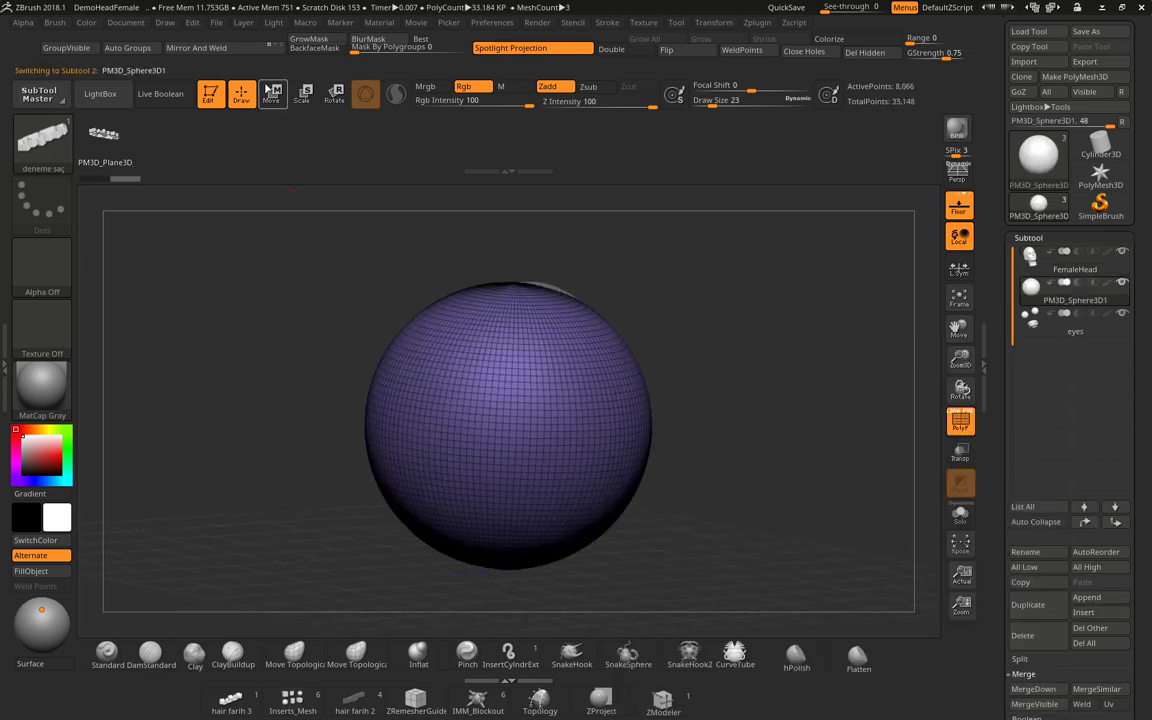
key("w")
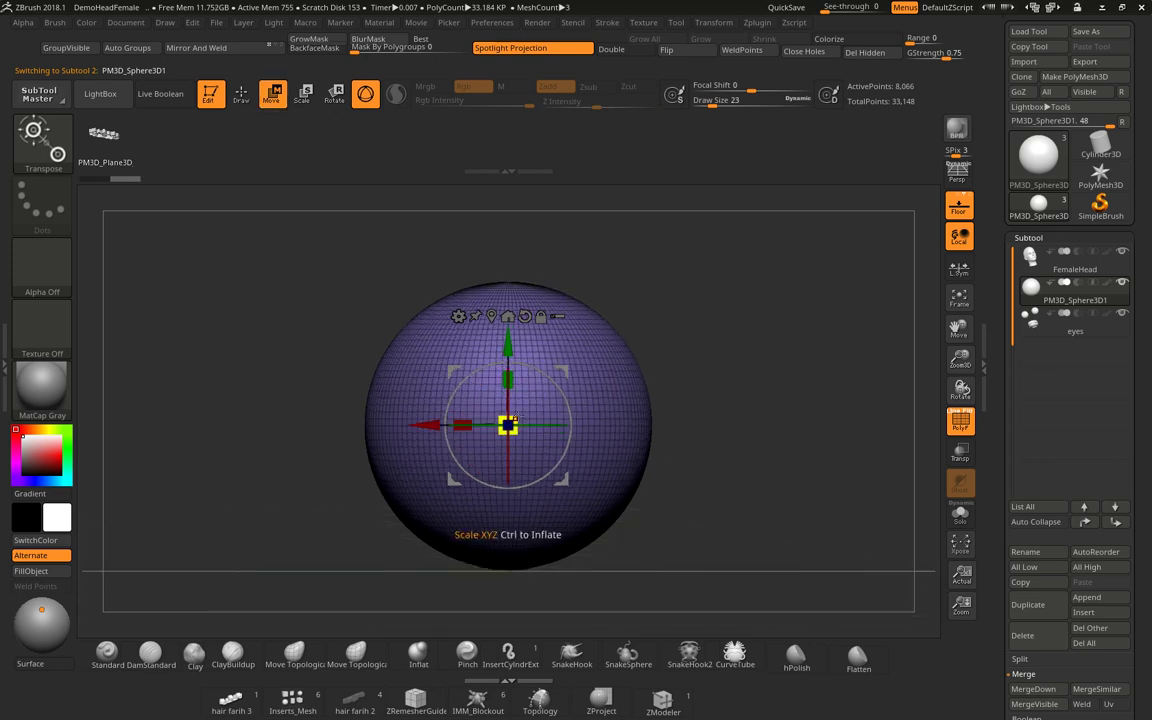
left_click_drag(509, 424, 504, 458)
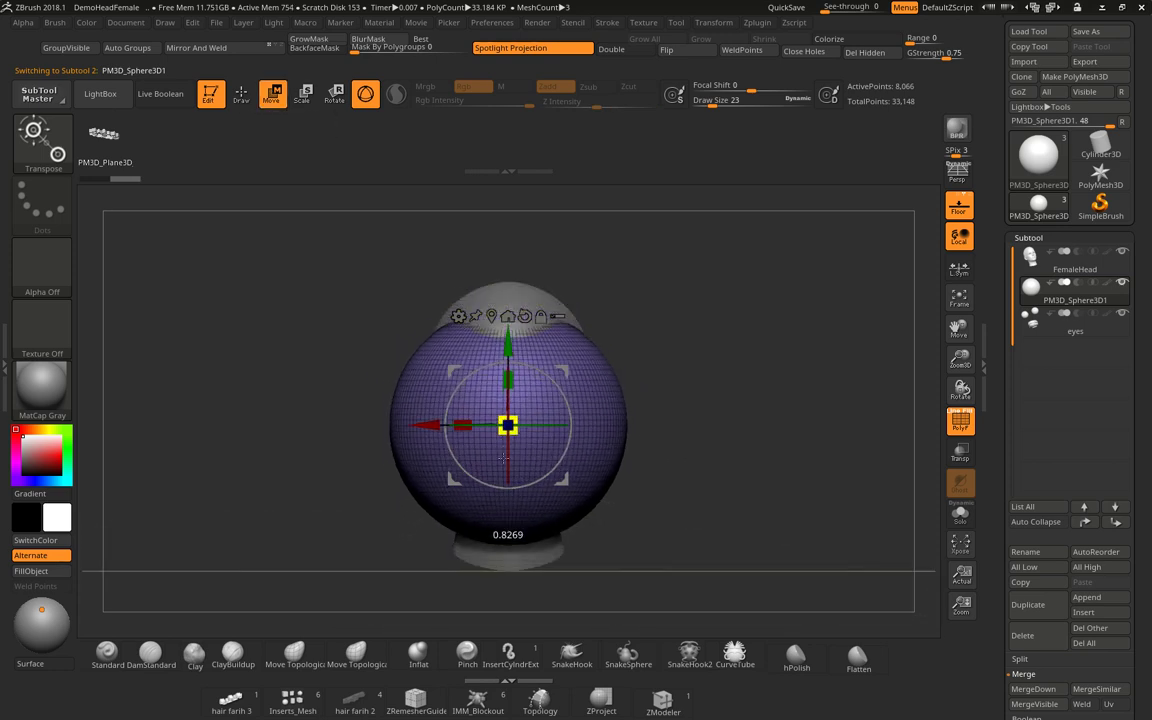
Ghost the sphere, raise it over the top of the head, and undo a trial vertical stretch.
key("ctrl+shift+t")
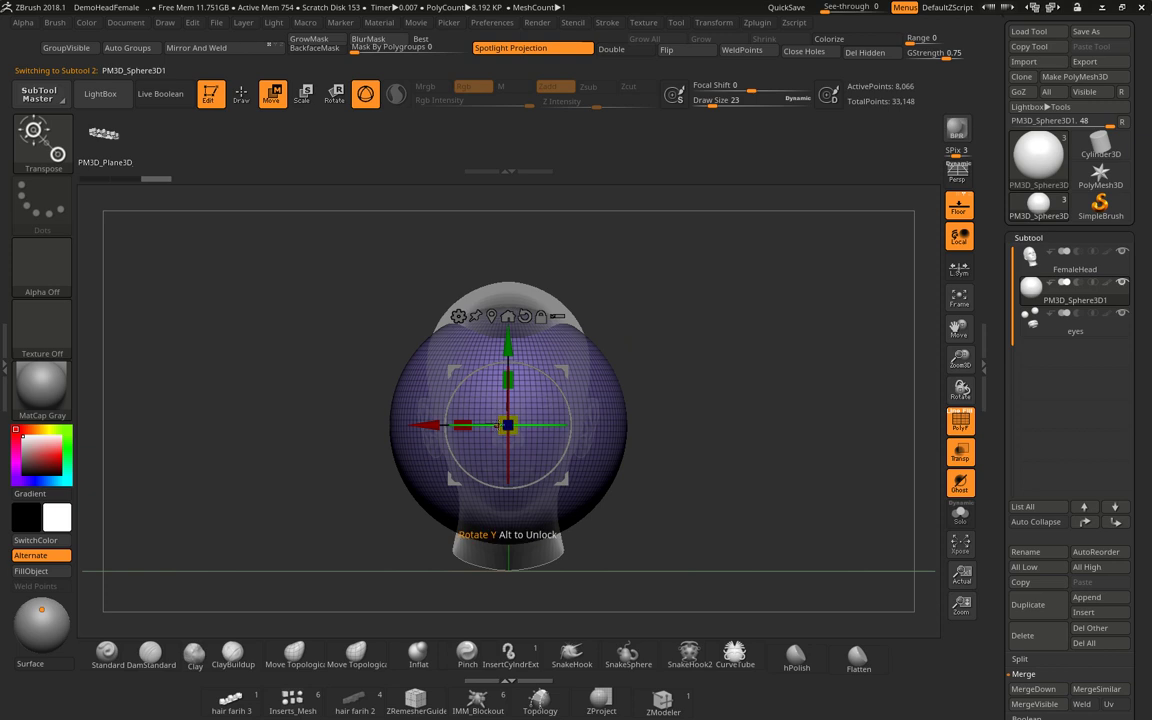
mouse_move(496, 425)
left_mouse_down()
mouse_move(497, 369)
mouse_move(505, 398)
left_mouse_up()
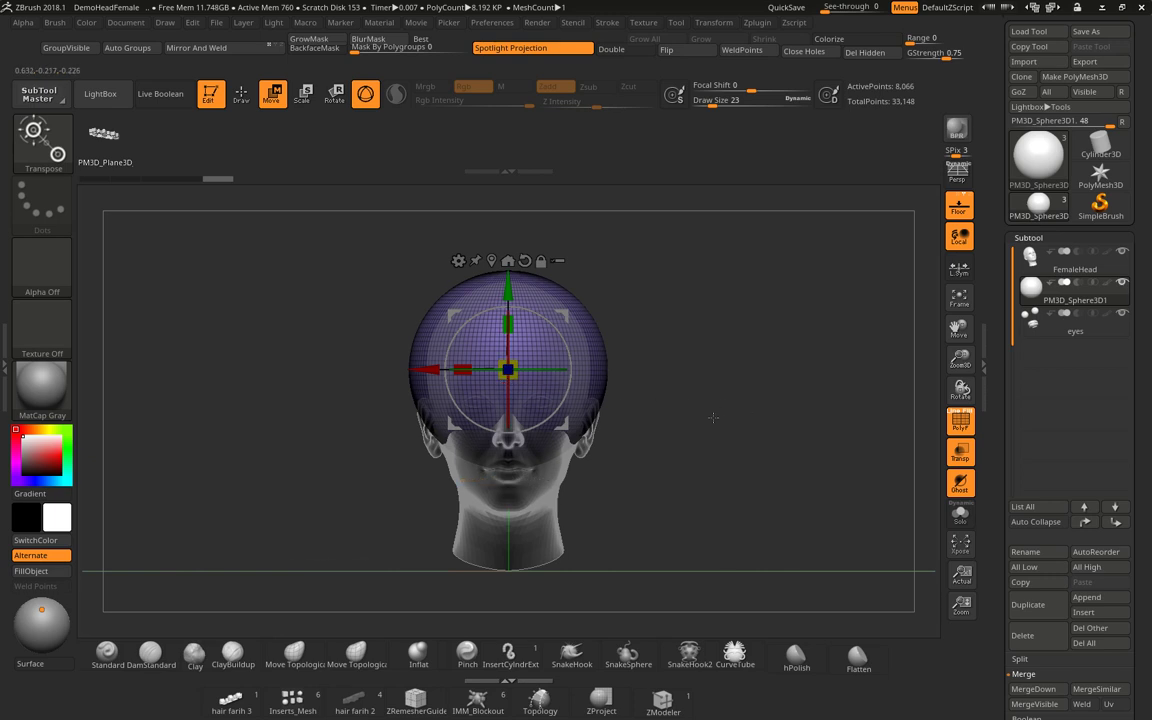
left_click_drag(741, 392, 620, 390)
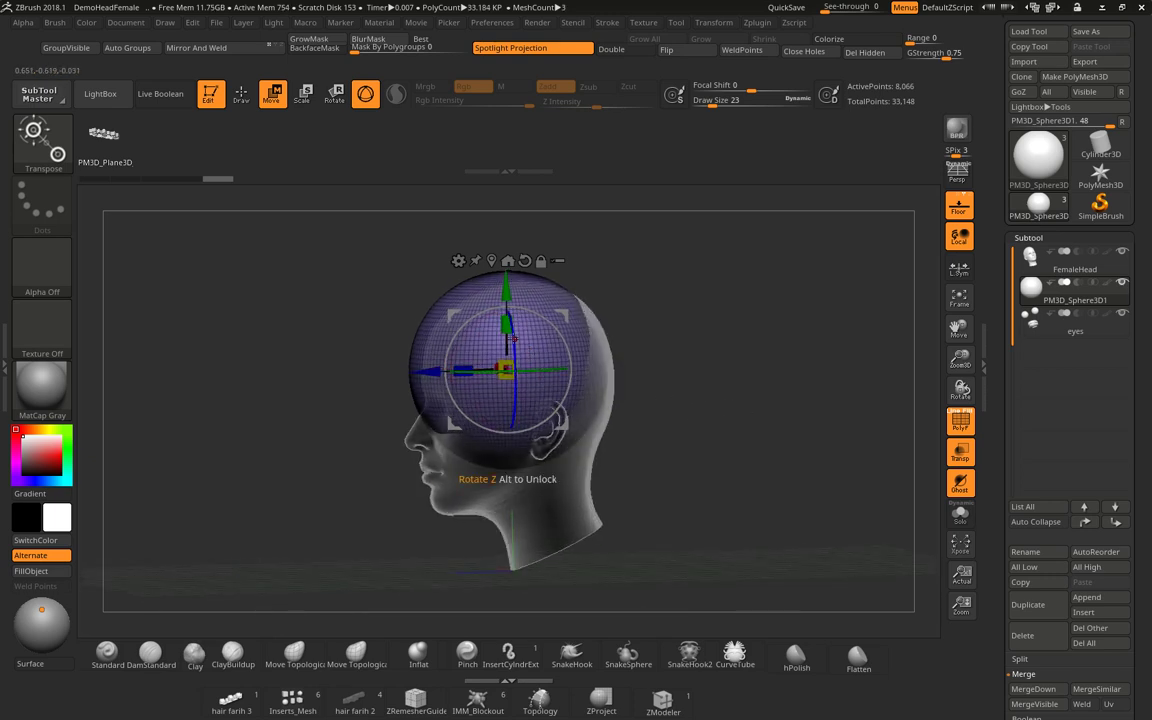
left_click_drag(506, 322, 515, 271)
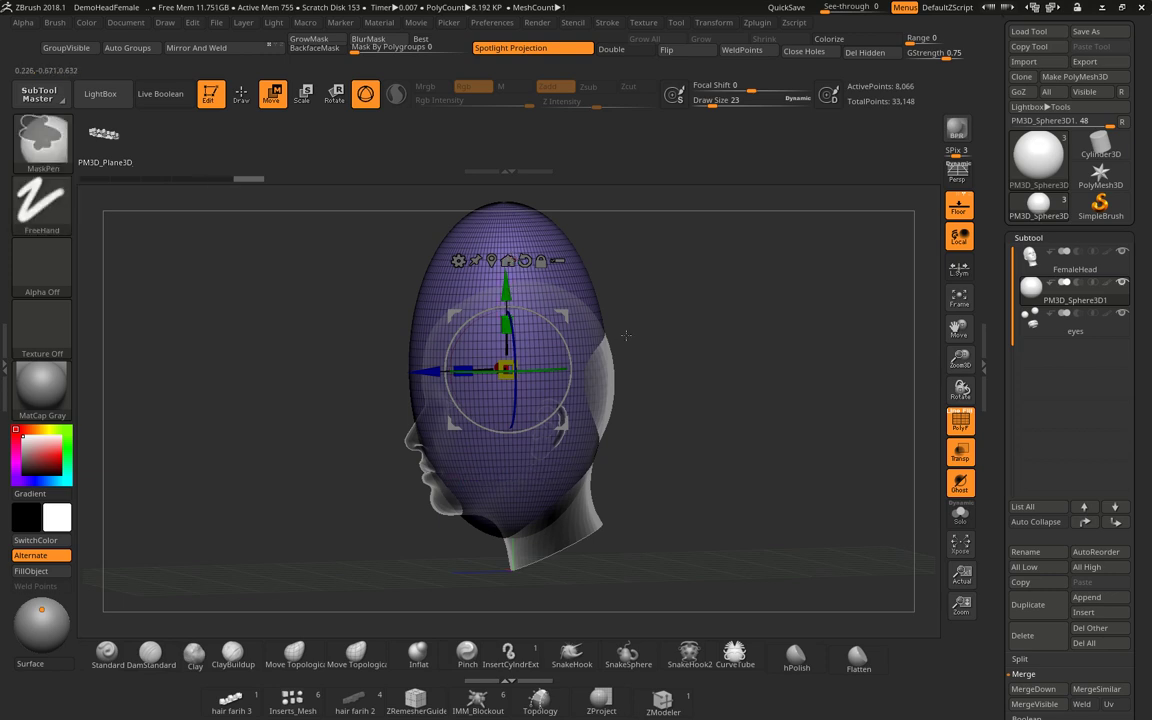
key("ctrl+z")
Scale the cap sphere along Z so it spans the head front to back.
left_click(240, 95)
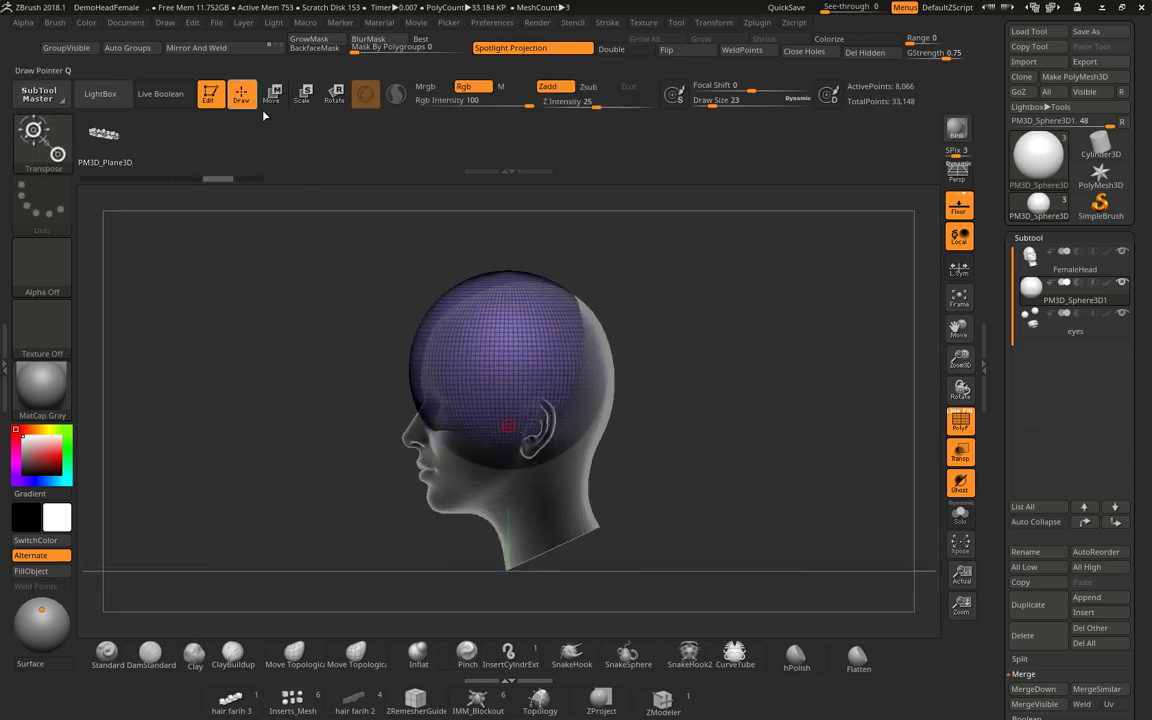
left_click_drag(357, 550, 514, 509)
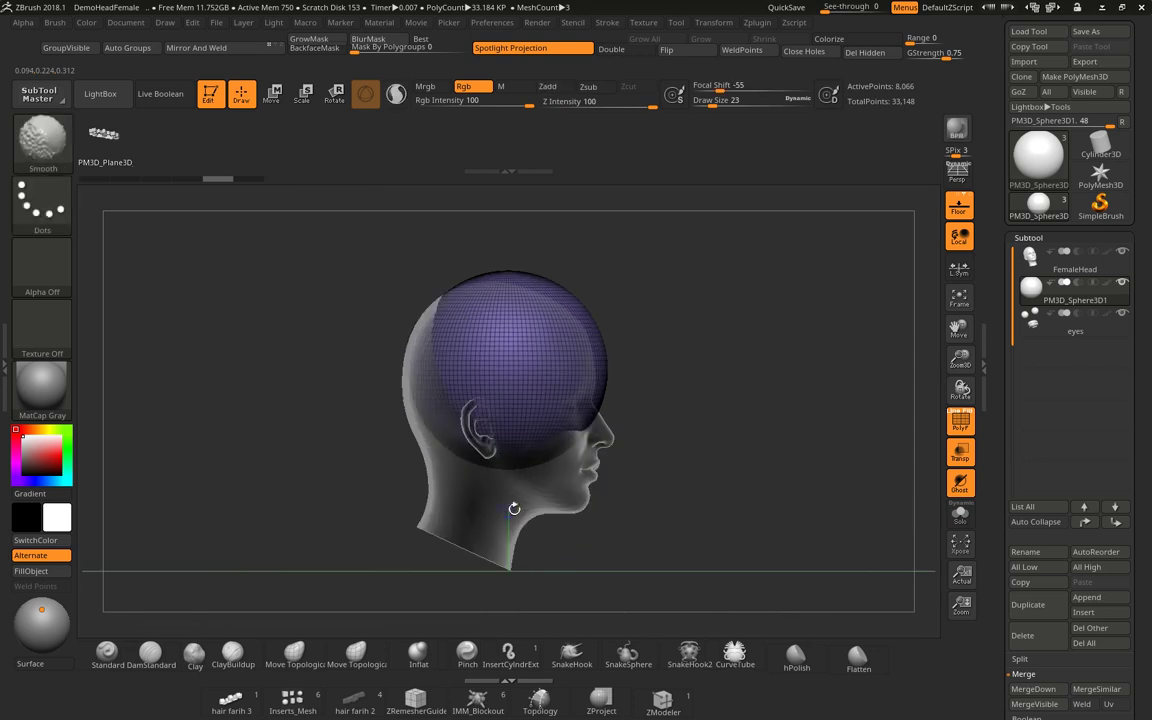
left_click(279, 105)
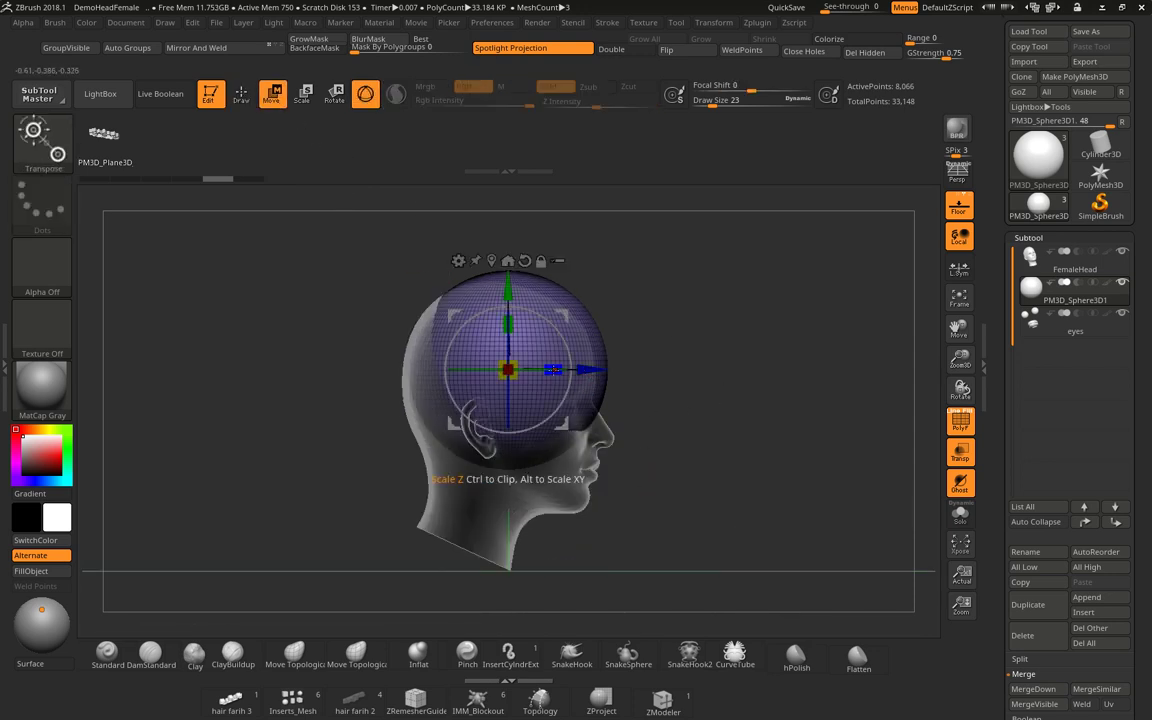
left_click_drag(589, 372, 541, 370)
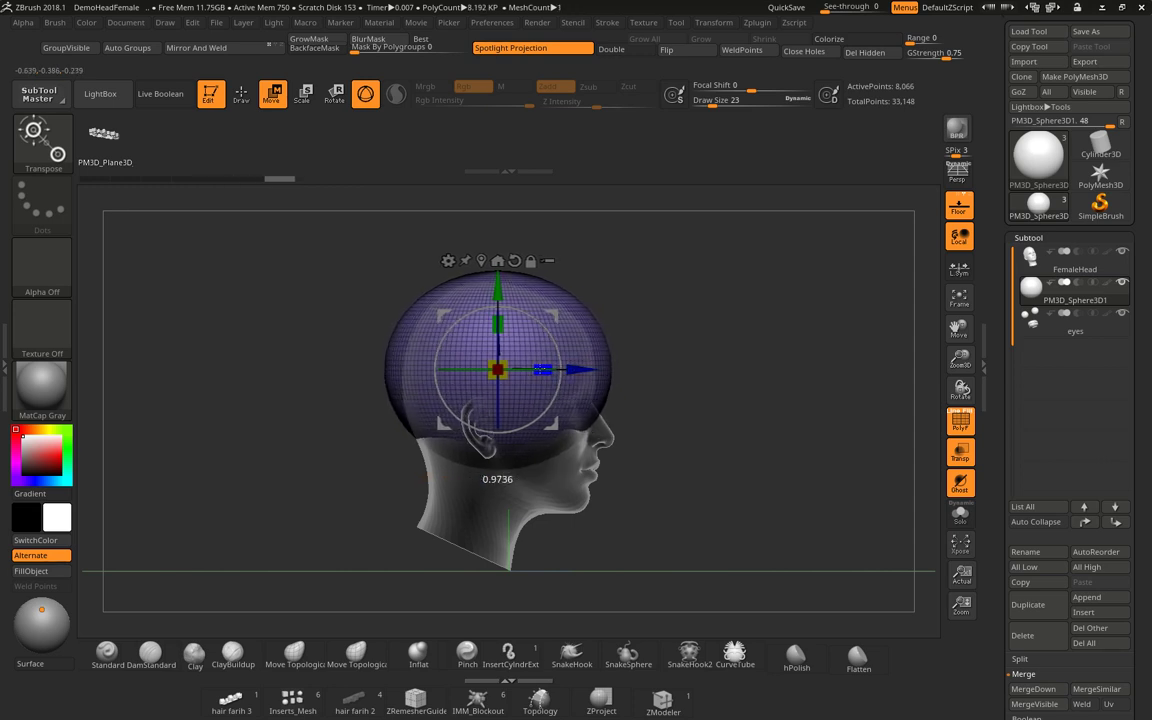
Mask a band of the sphere with a rectangle and invert the mask.
left_click(241, 93)
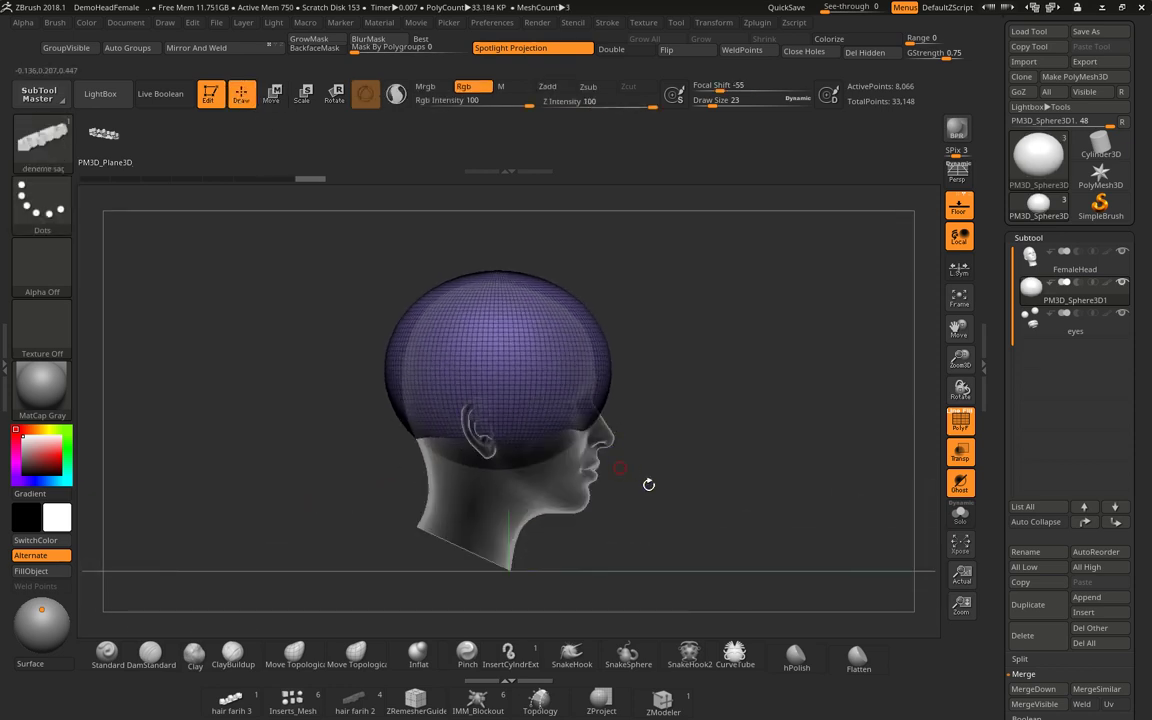
left_click_drag(626, 507, 312, 334, "ctrl")
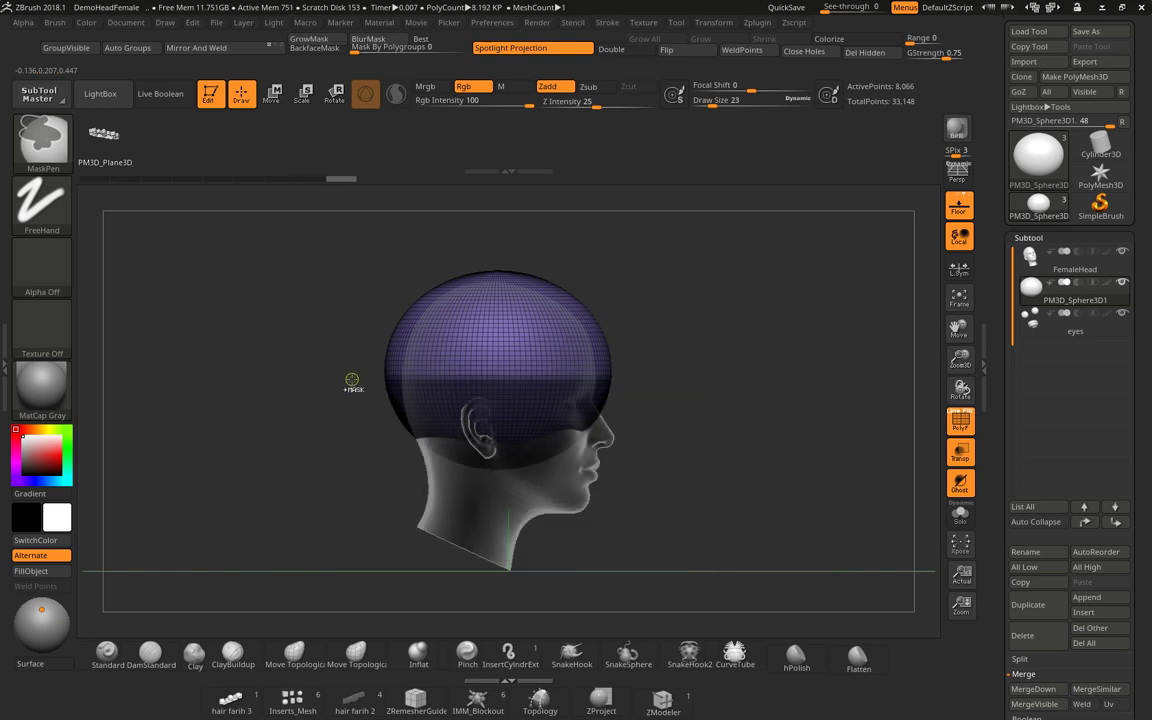
left_click(327, 316, "ctrl")
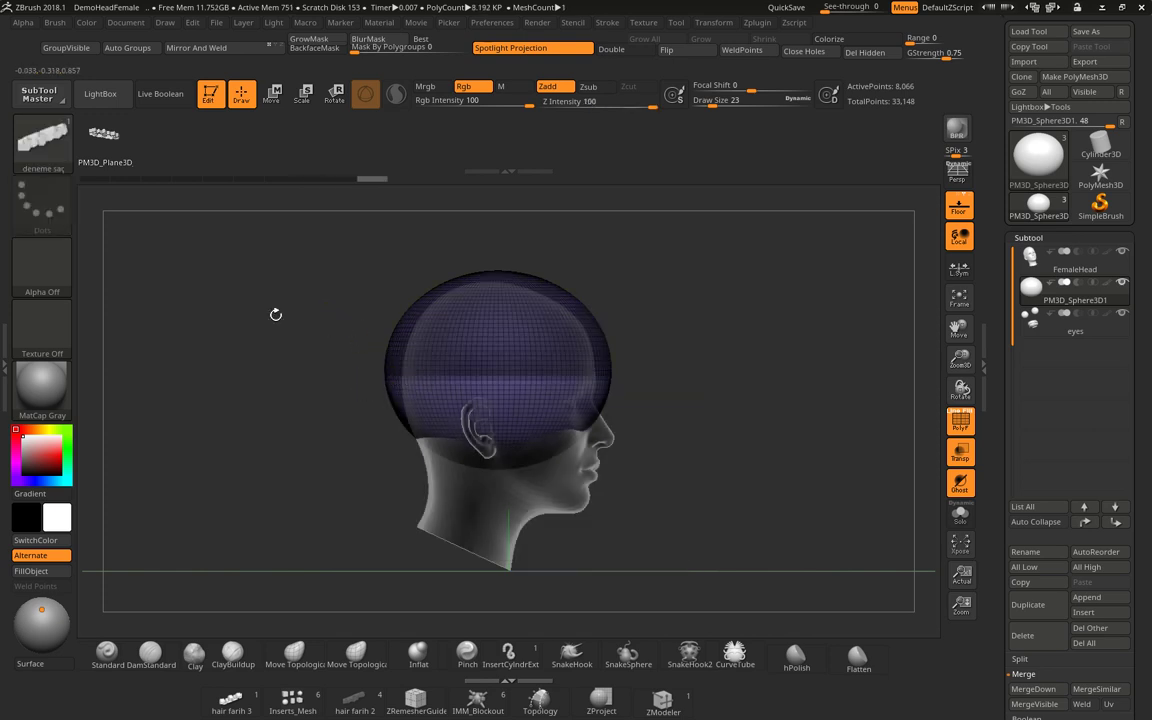
Pull the unmasked lower part down along Y into a capsule around the head, viewed from the front.
key("w")
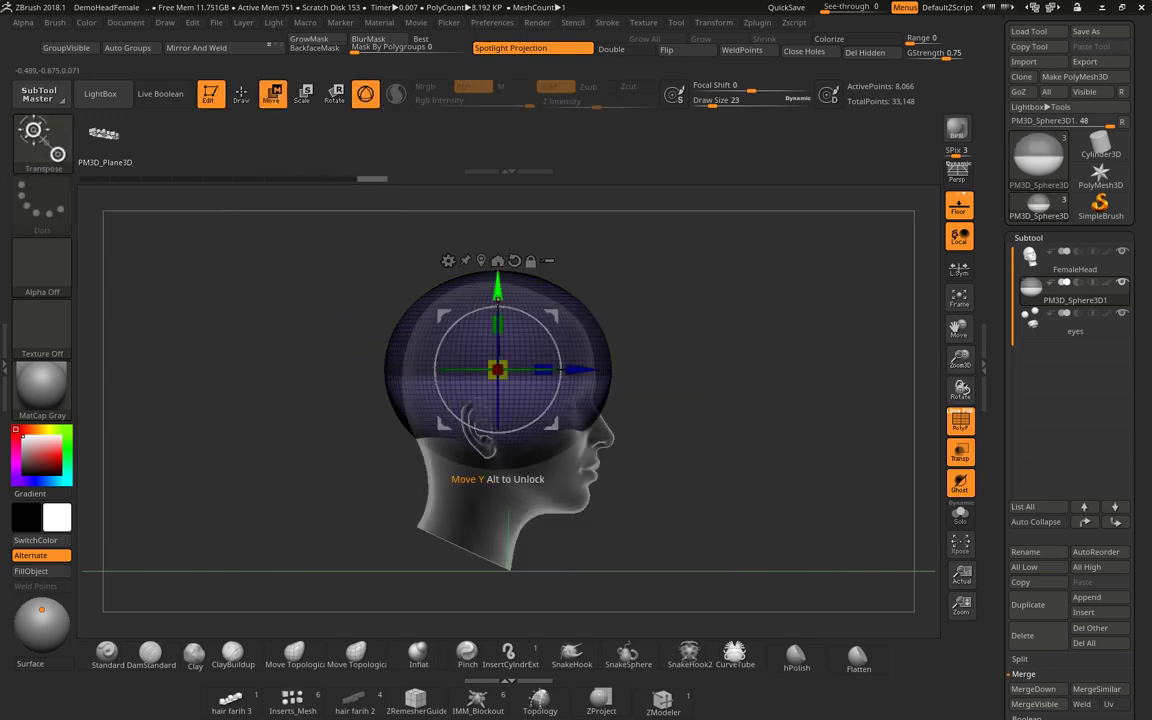
mouse_move(495, 258)
left_mouse_down()
mouse_move(497, 425)
mouse_move(497, 412)
left_mouse_up()
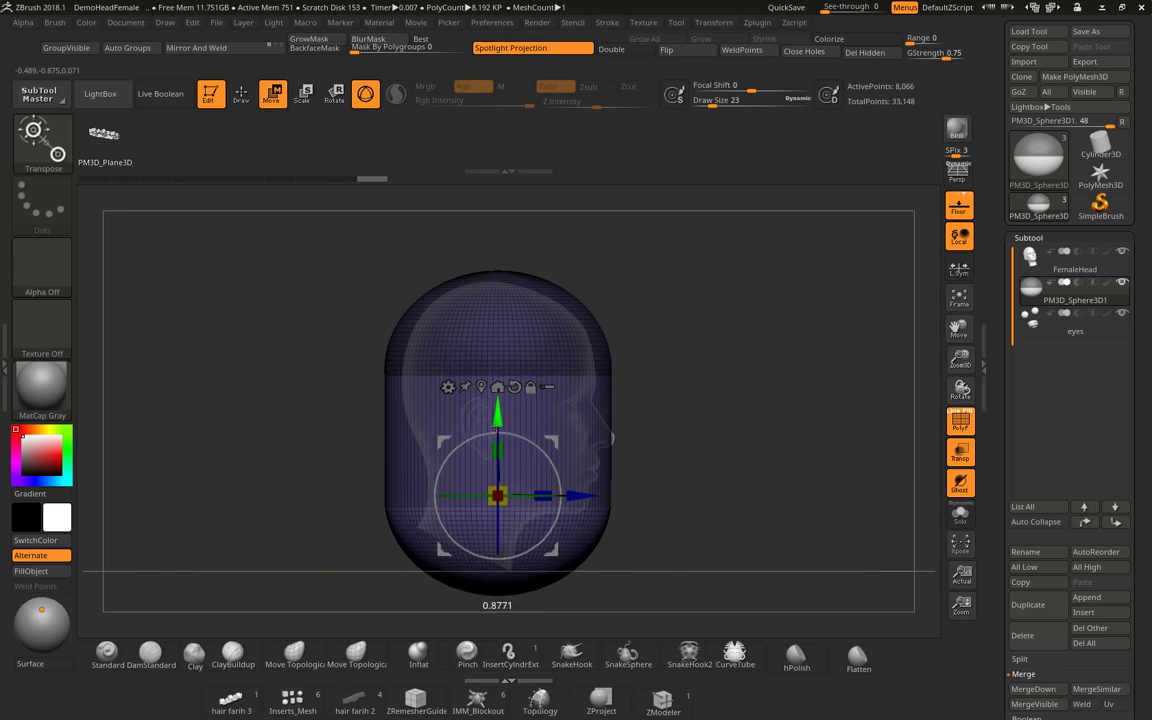
left_click_drag(685, 421, 664, 391)
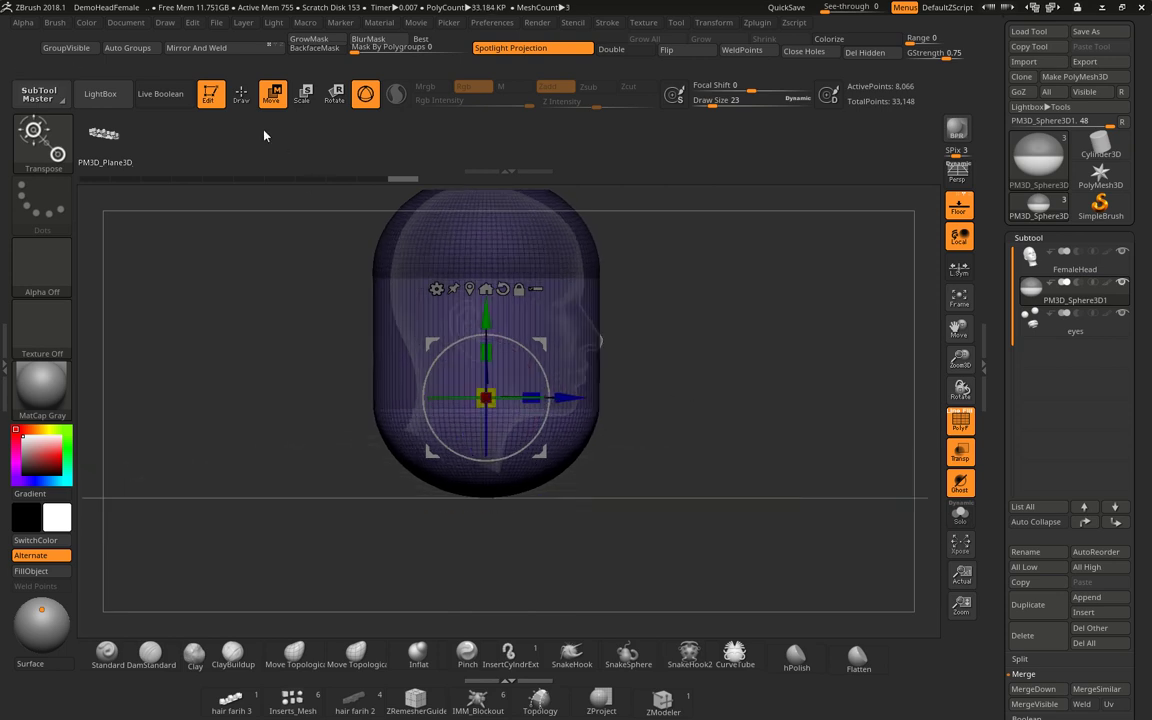
left_click(241, 93)
left_click_drag(781, 413, 698, 412)
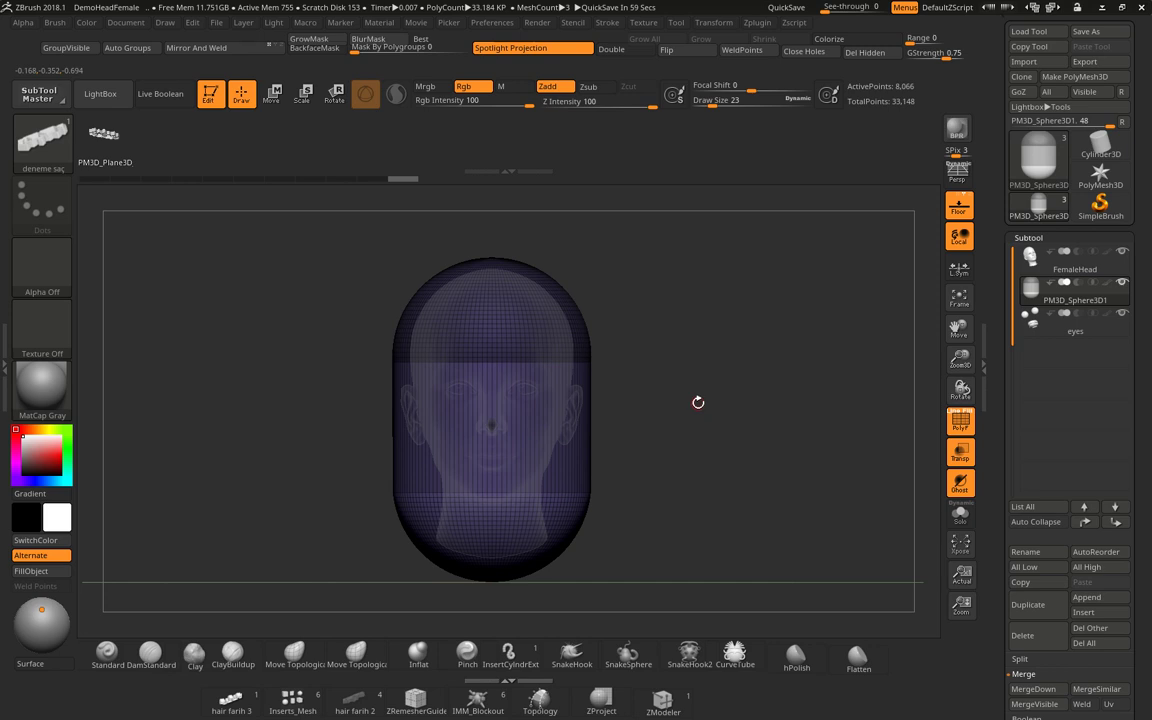
scroll(1086, 568, "down", 5)
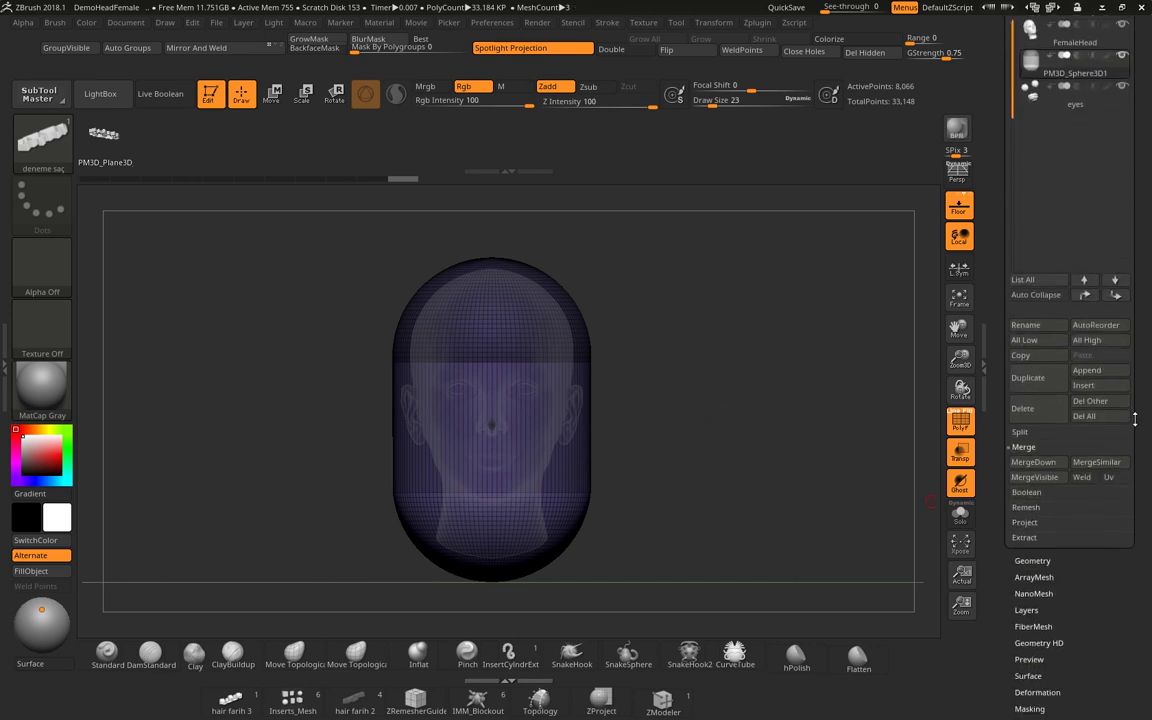
Clear the mask, DynaMesh the capsule at resolution 128, and set Draw Size to 40.
left_click(1034, 551)
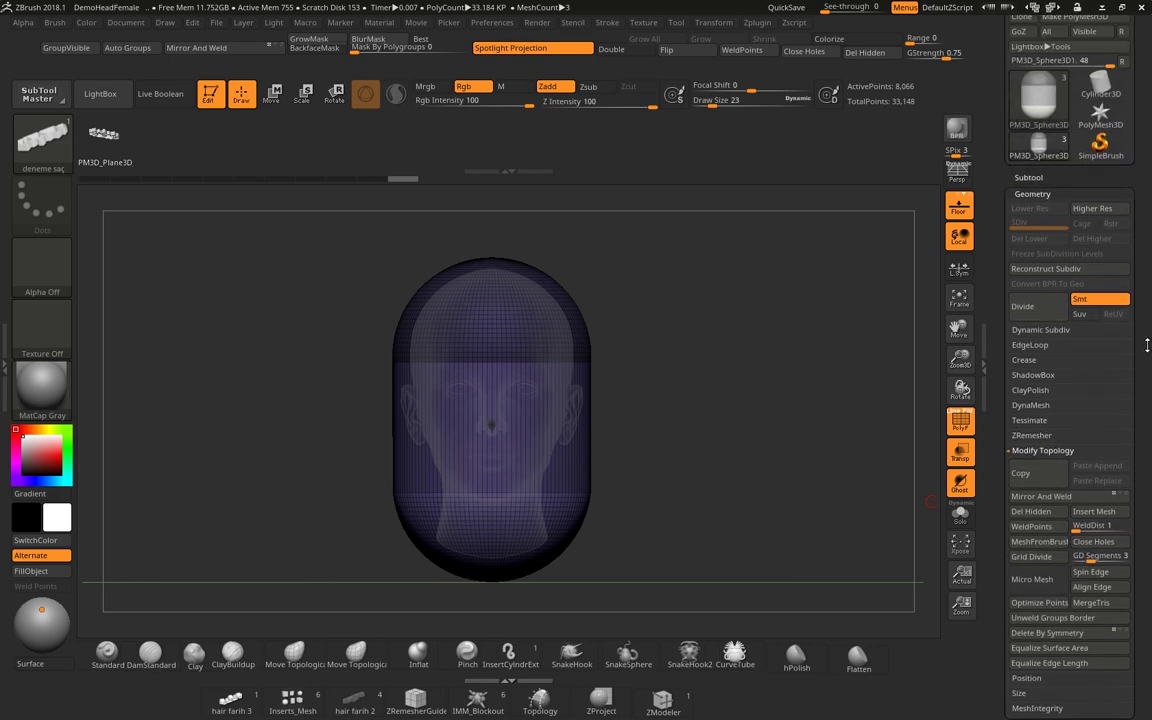
left_click(1030, 406)
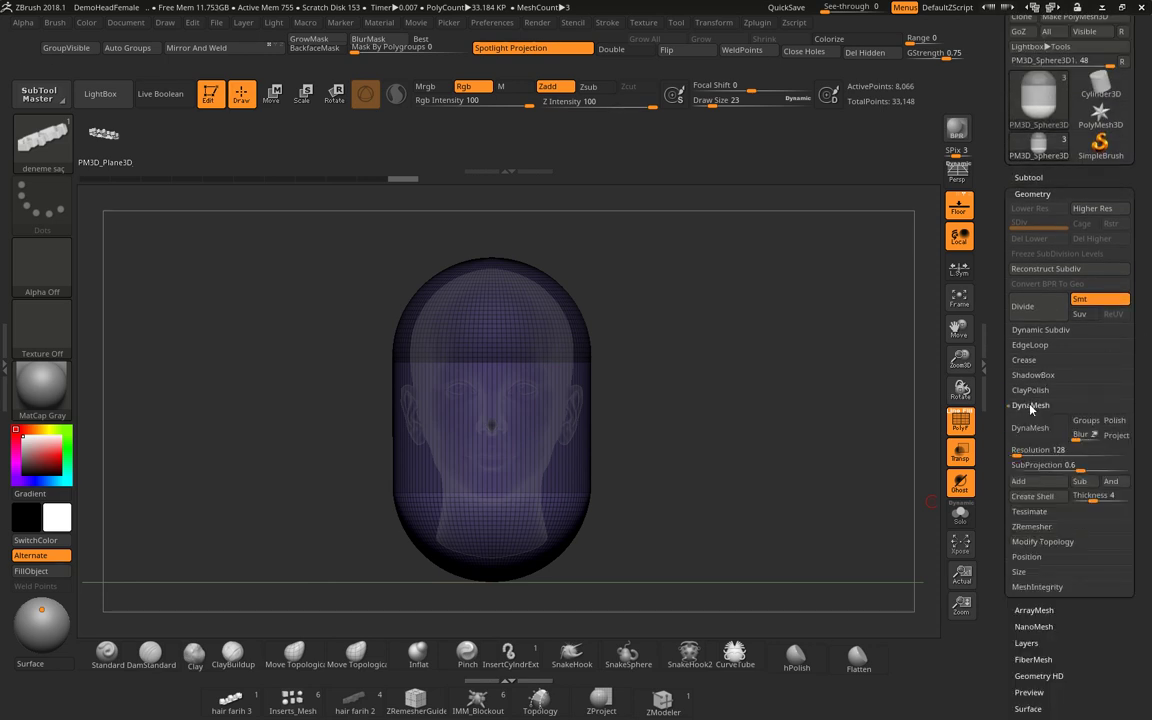
left_click(1035, 432)
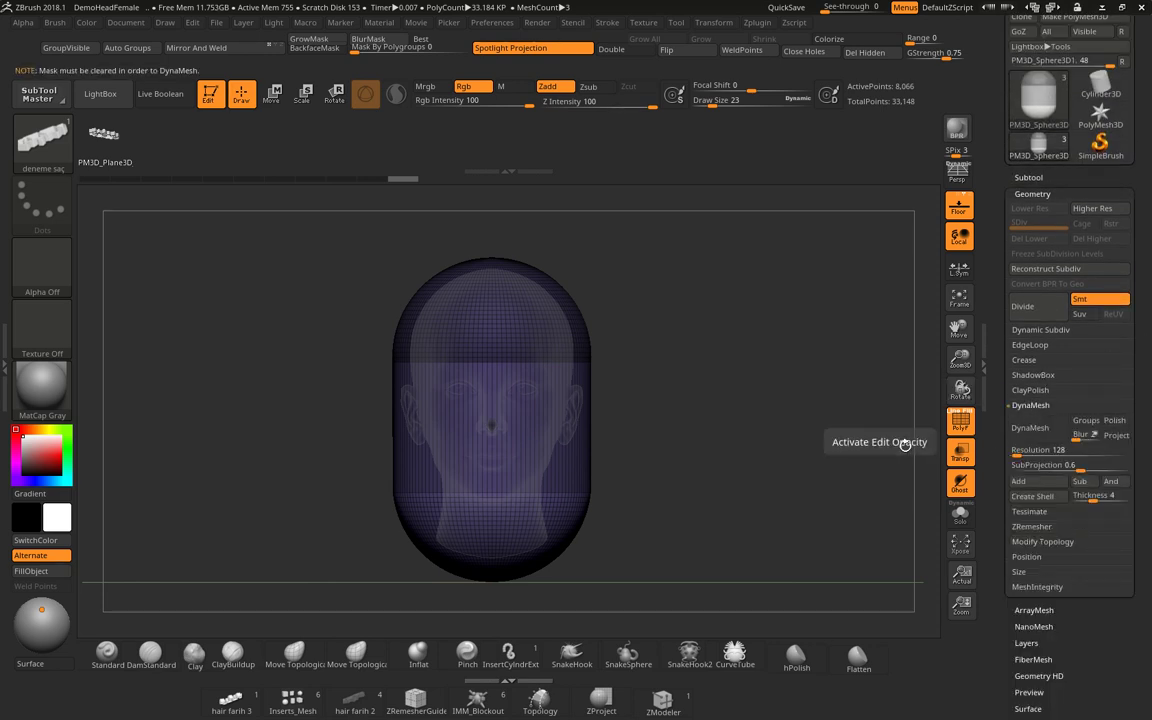
left_click(737, 428, "ctrl")
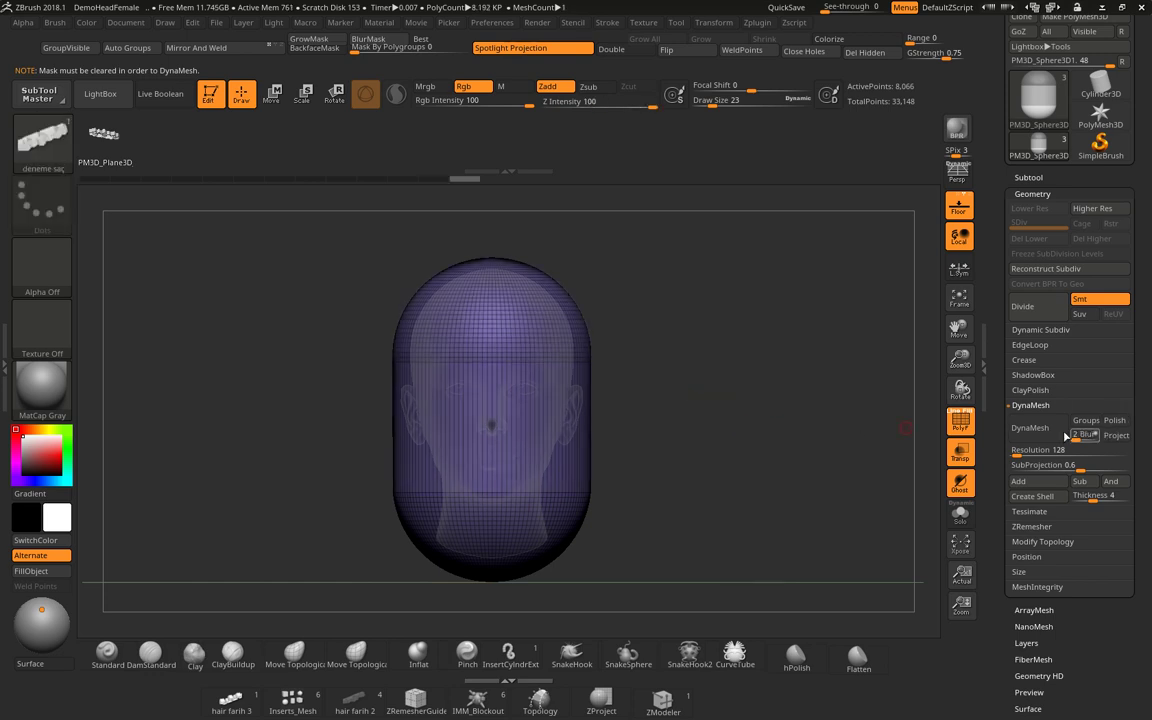
left_click(1033, 430)
mouse_move(905, 419)
left_mouse_down()
mouse_move(696, 408)
mouse_move(673, 381)
mouse_move(702, 381)
mouse_move(710, 436)
left_mouse_up()
right_click(502, 384)
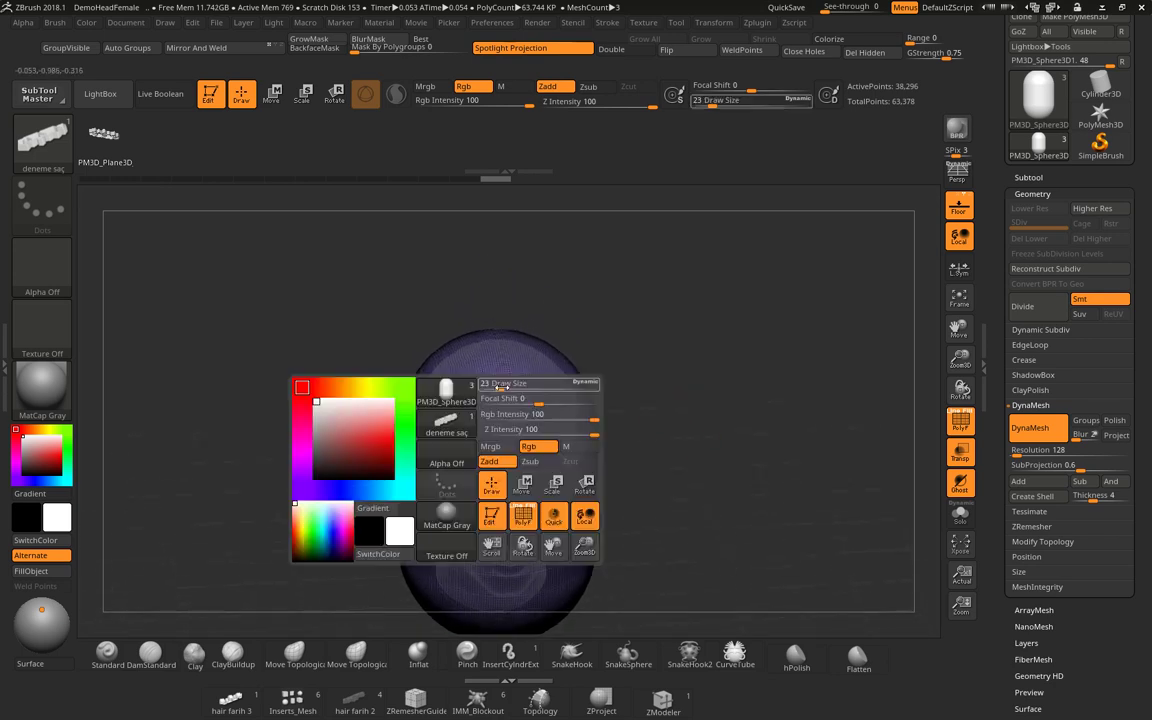
left_click_drag(446, 349, 456, 349)
Choose DamStandard at Draw Size 85 and undo a stray crease stroke.
left_click(150, 658)
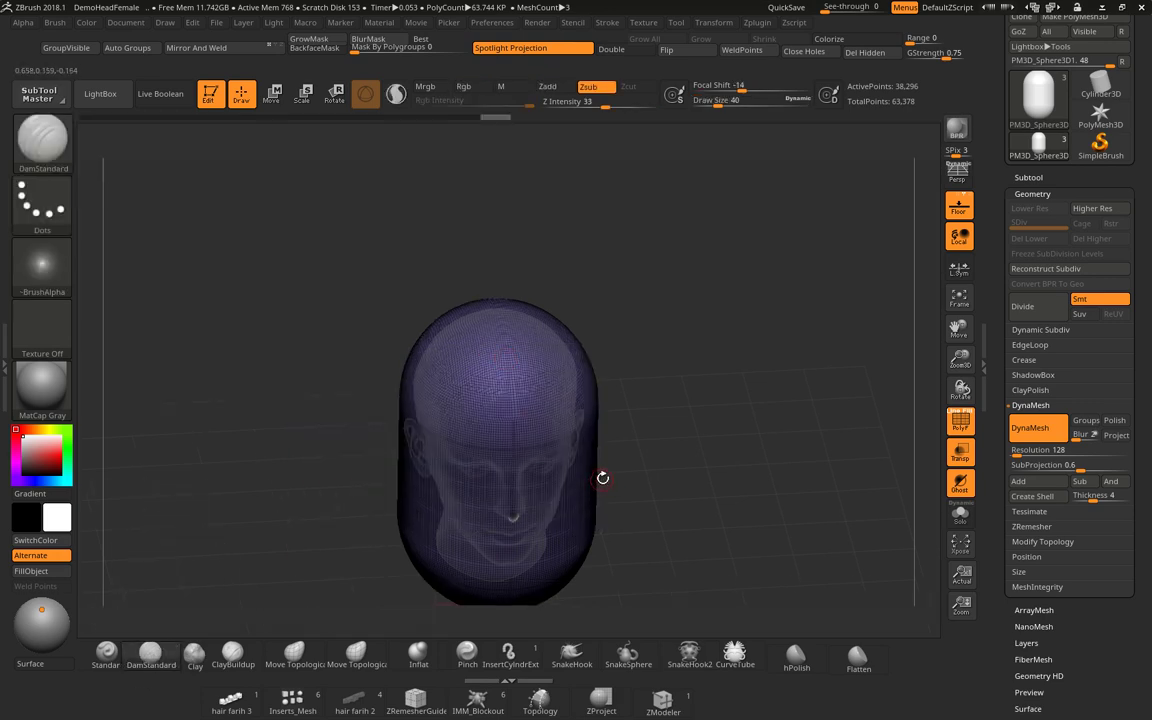
left_click_drag(602, 478, 548, 411)
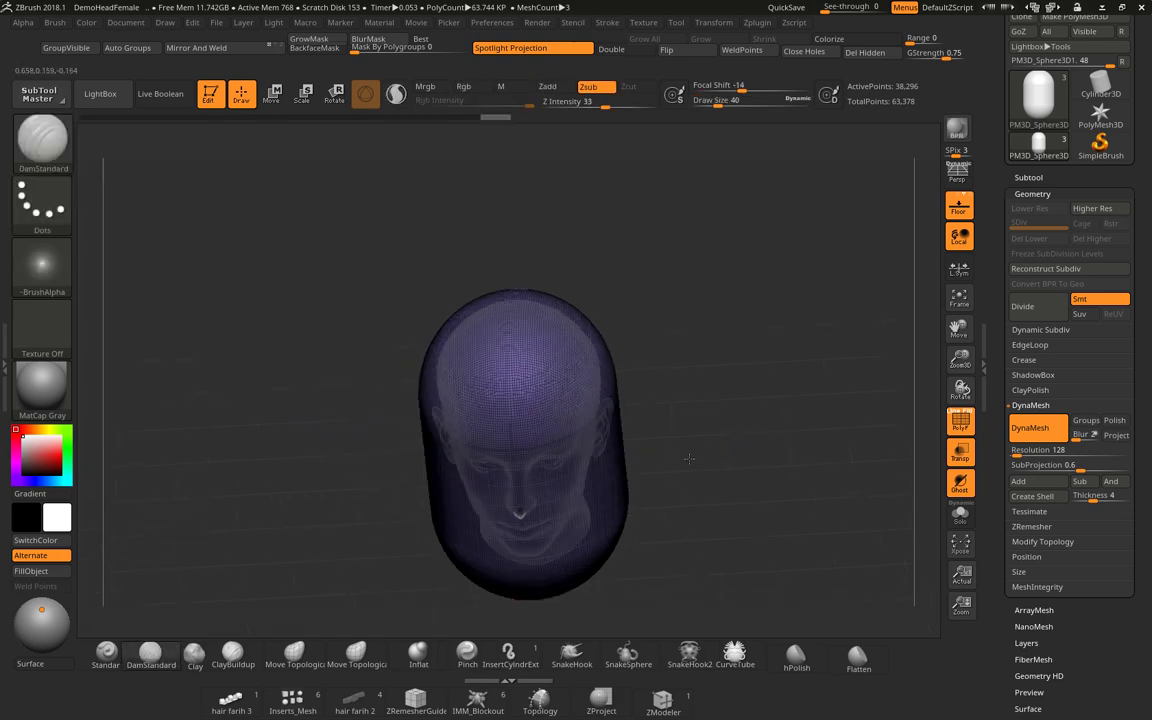
right_click(507, 416)
mouse_move(448, 375)
left_mouse_down()
mouse_move(462, 375)
mouse_move(457, 275)
left_mouse_up()
key("ctrl")
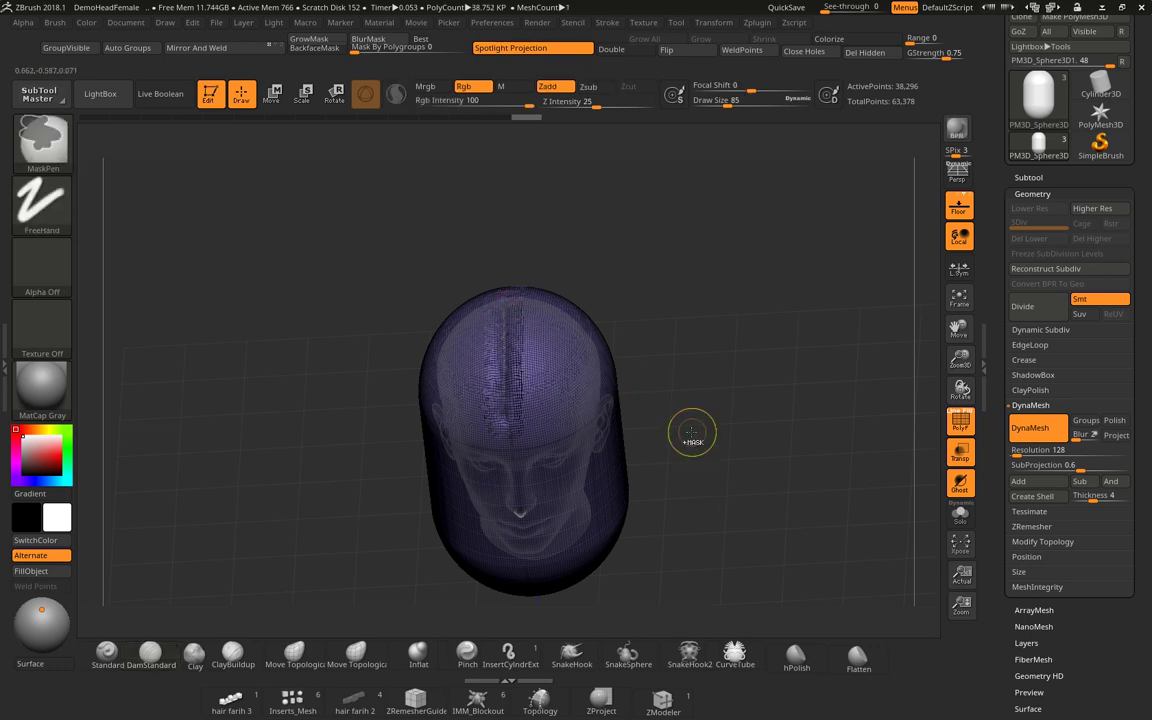
key("ctrl+z")
left_click_drag(797, 452, 790, 445)
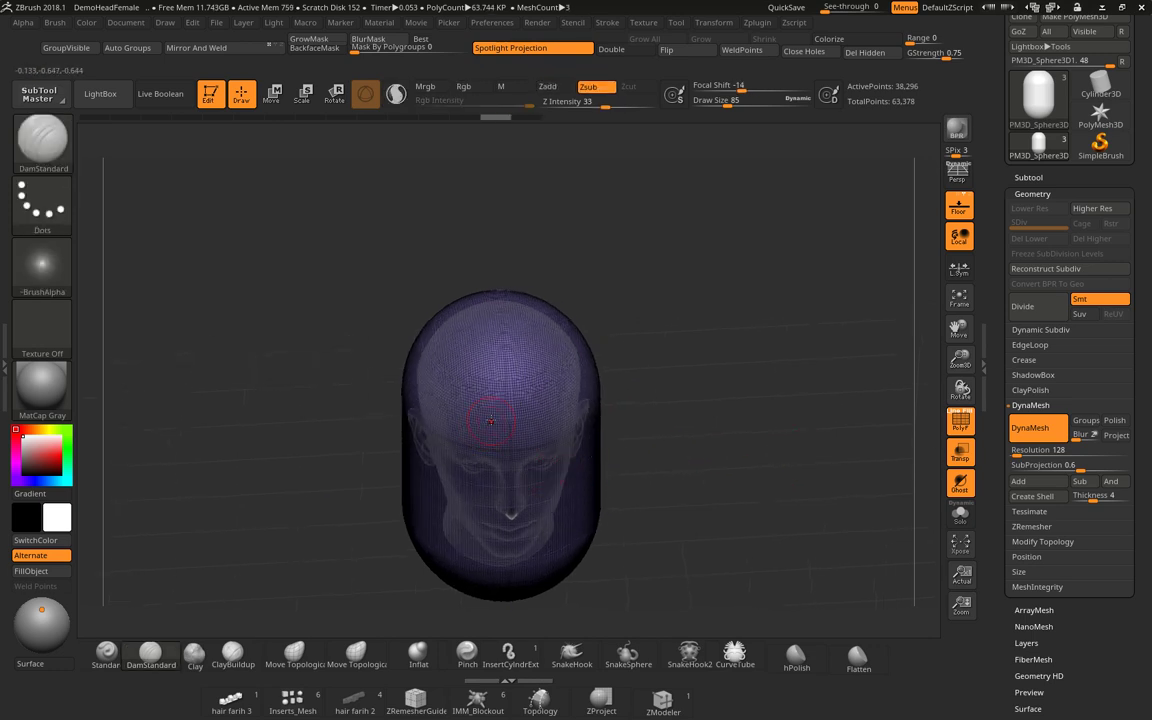
On the opaque capsule, carve a groove up the front and over the top.
left_click(960, 455)
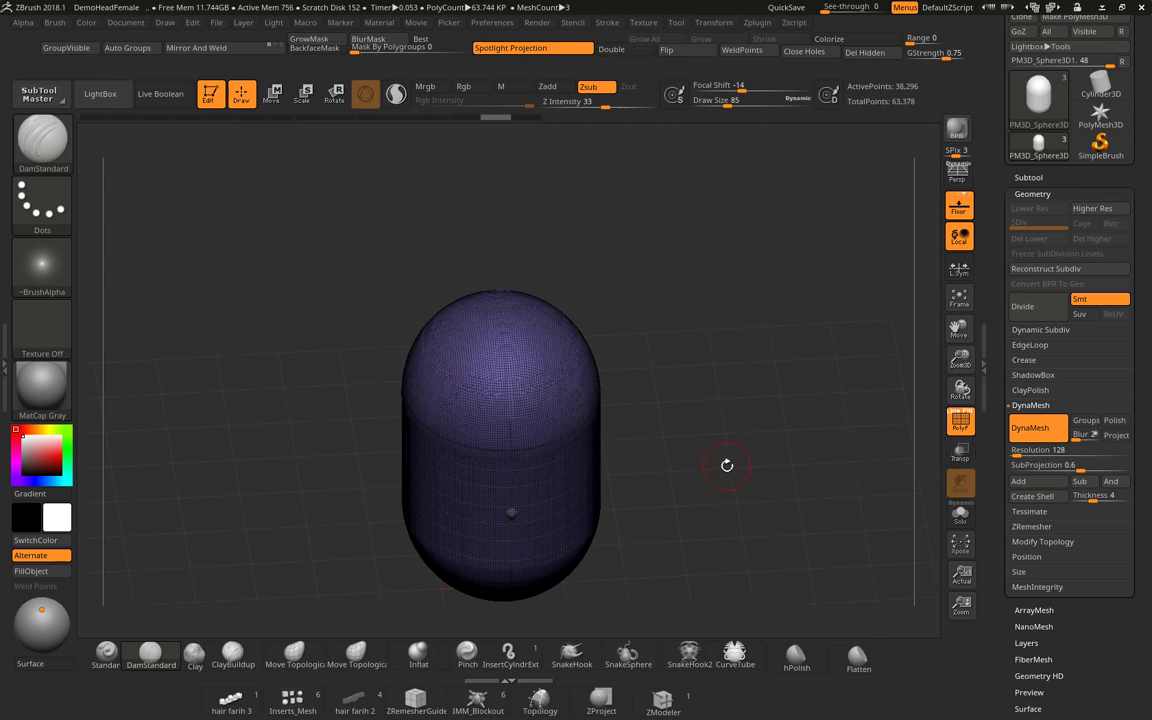
left_click_drag(484, 410, 472, 307)
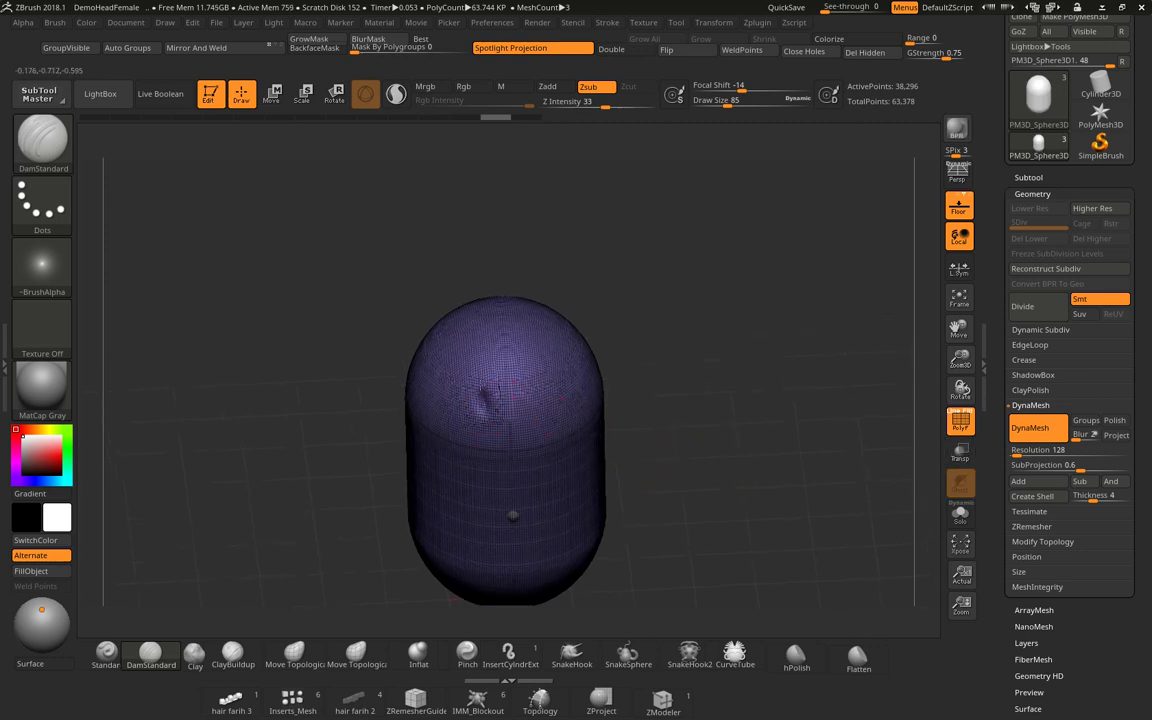
left_click_drag(700, 377, 442, 300)
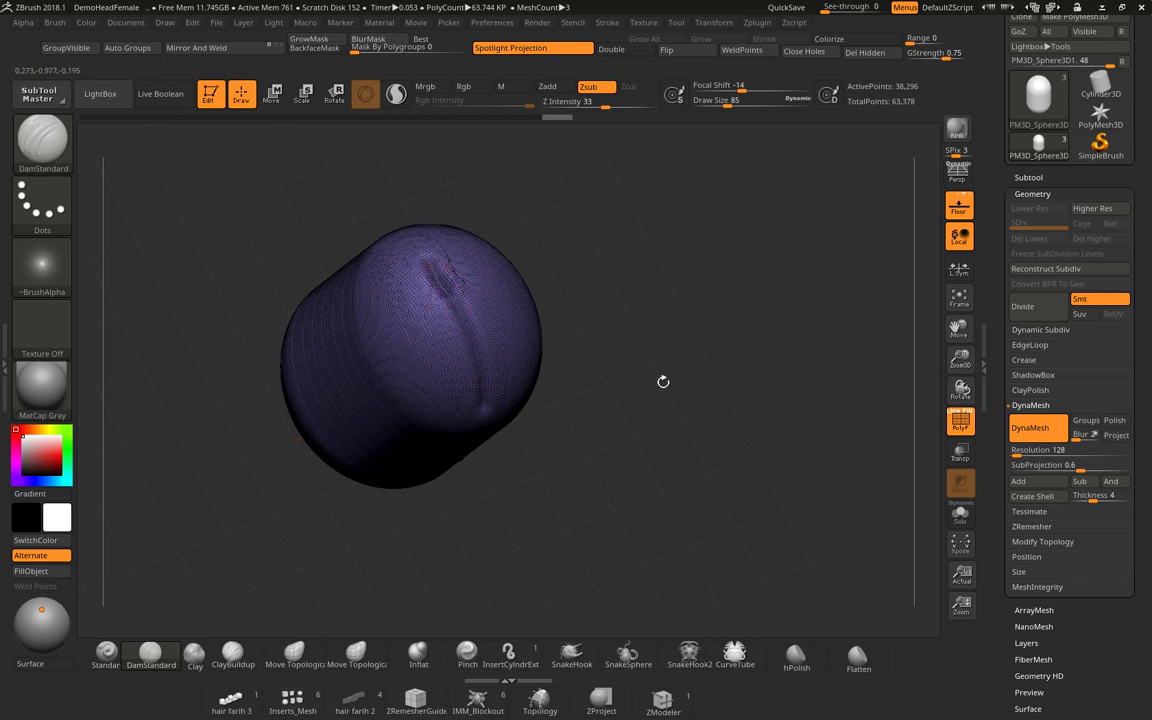
left_click_drag(669, 383, 597, 343)
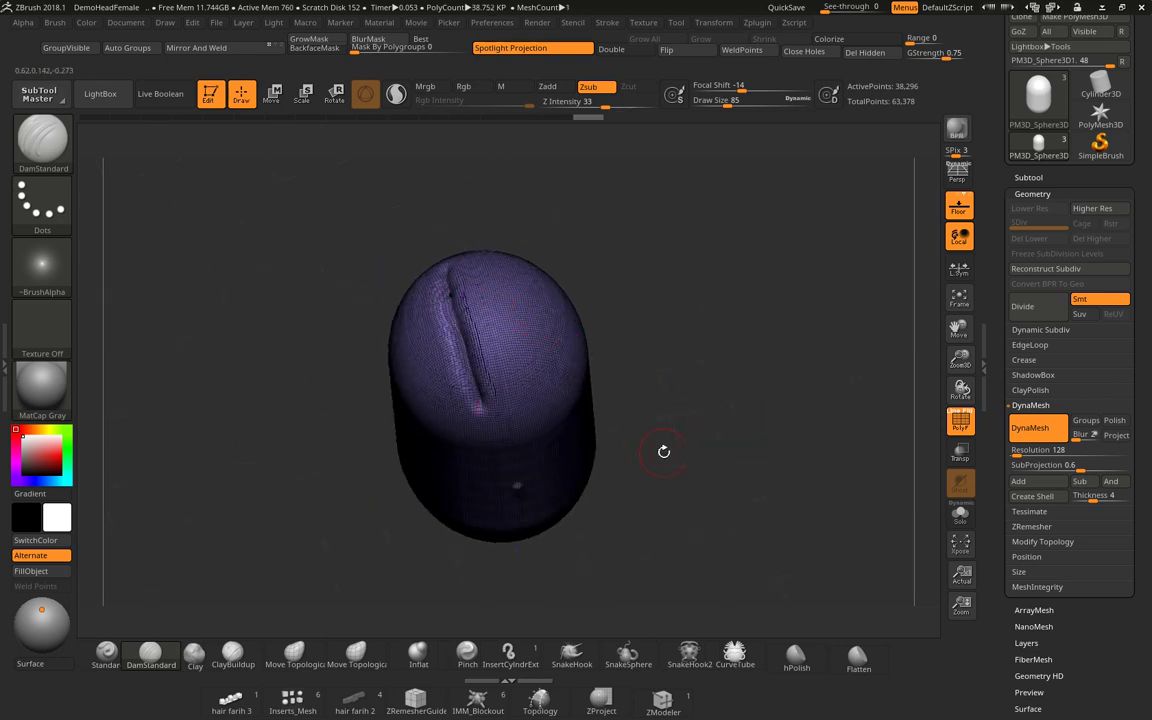
left_click_drag(663, 455, 657, 371)
With Transp back on, deepen the groove along the top of the shell.
left_click(959, 452)
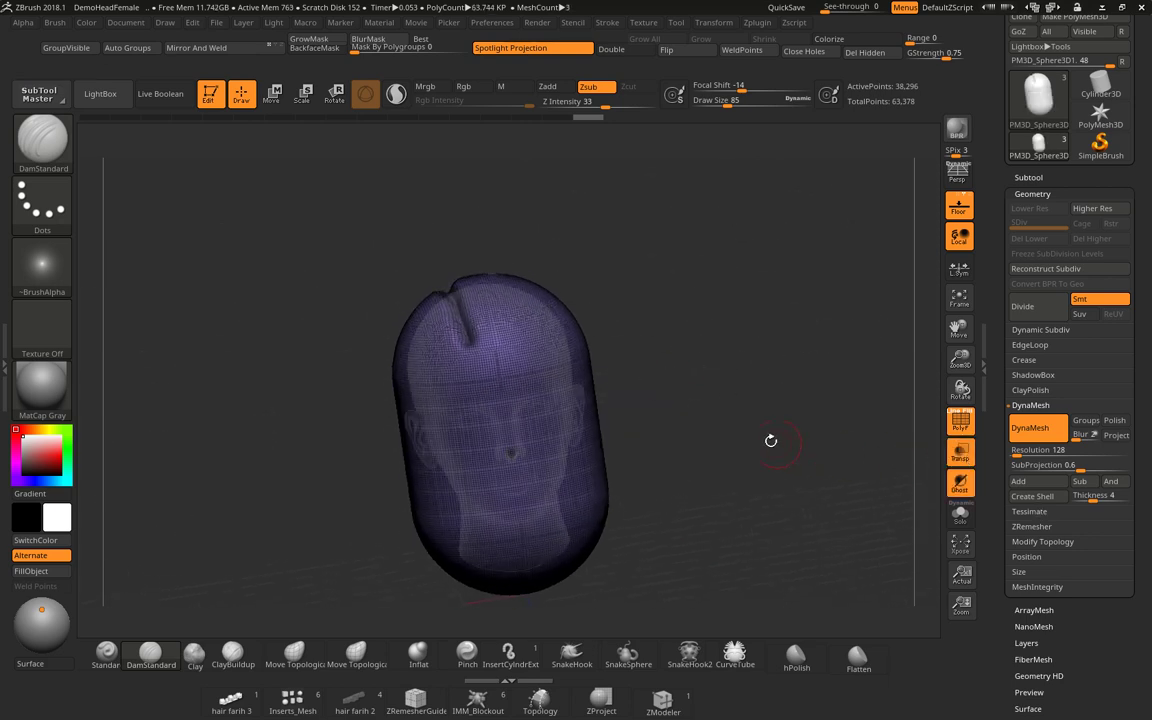
mouse_move(709, 421)
left_mouse_down()
mouse_move(724, 489)
mouse_move(443, 330)
left_mouse_up()
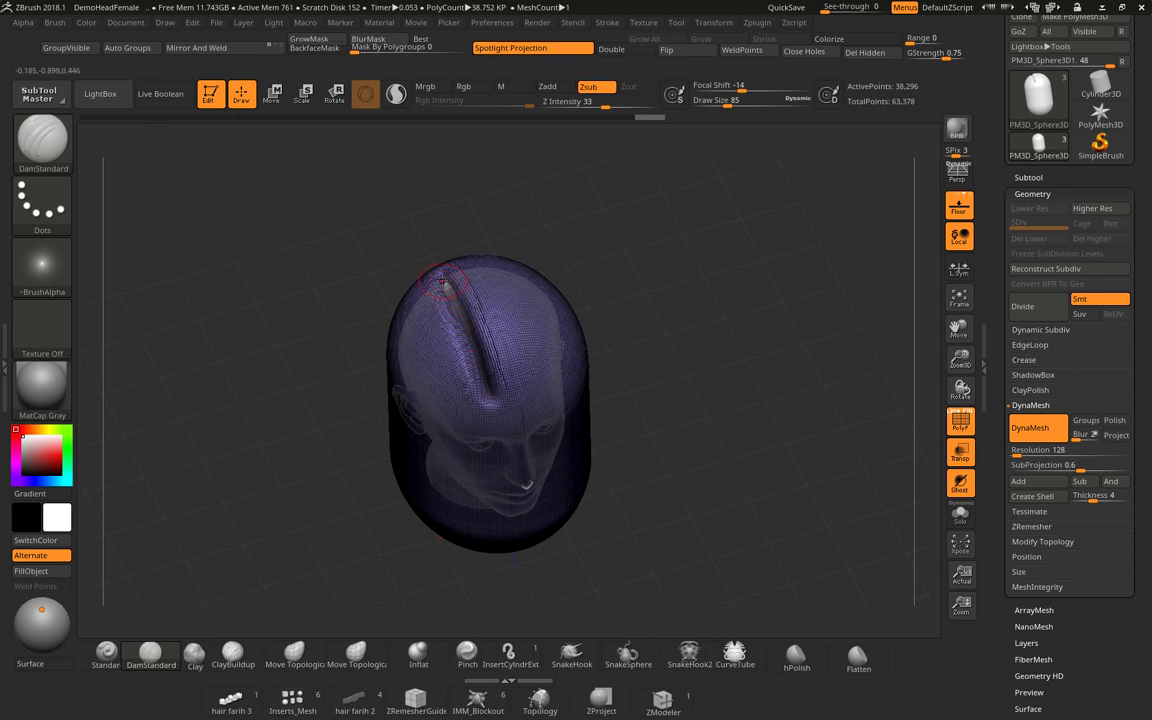
left_click_drag(442, 281, 464, 326)
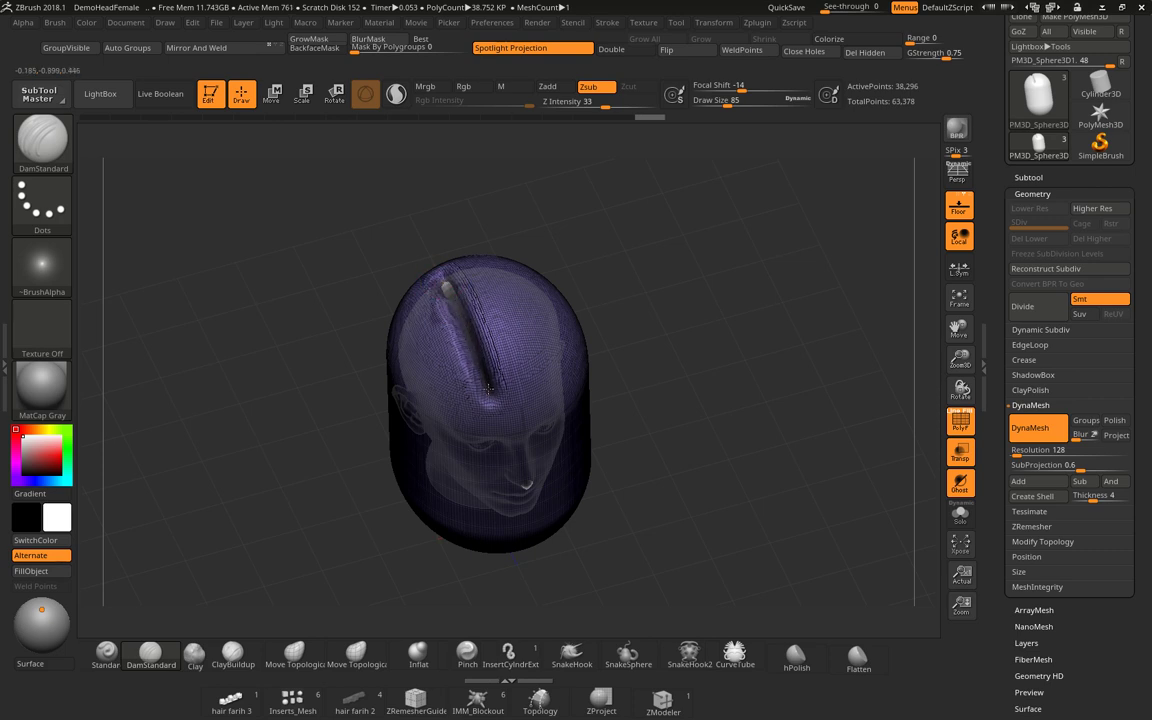
mouse_move(671, 399)
left_mouse_down()
mouse_move(707, 336)
mouse_move(192, 530)
left_mouse_up()
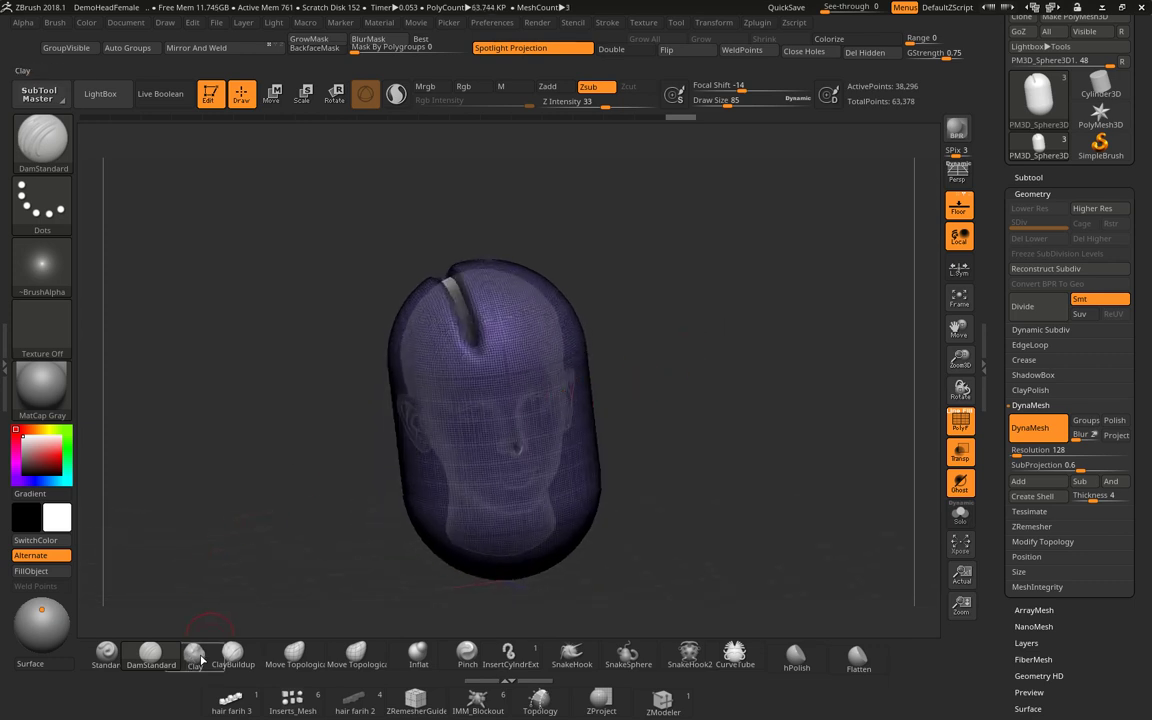
Switch to Move Topological at Draw Size 296 and push the shell onto the face.
left_click(294, 655)
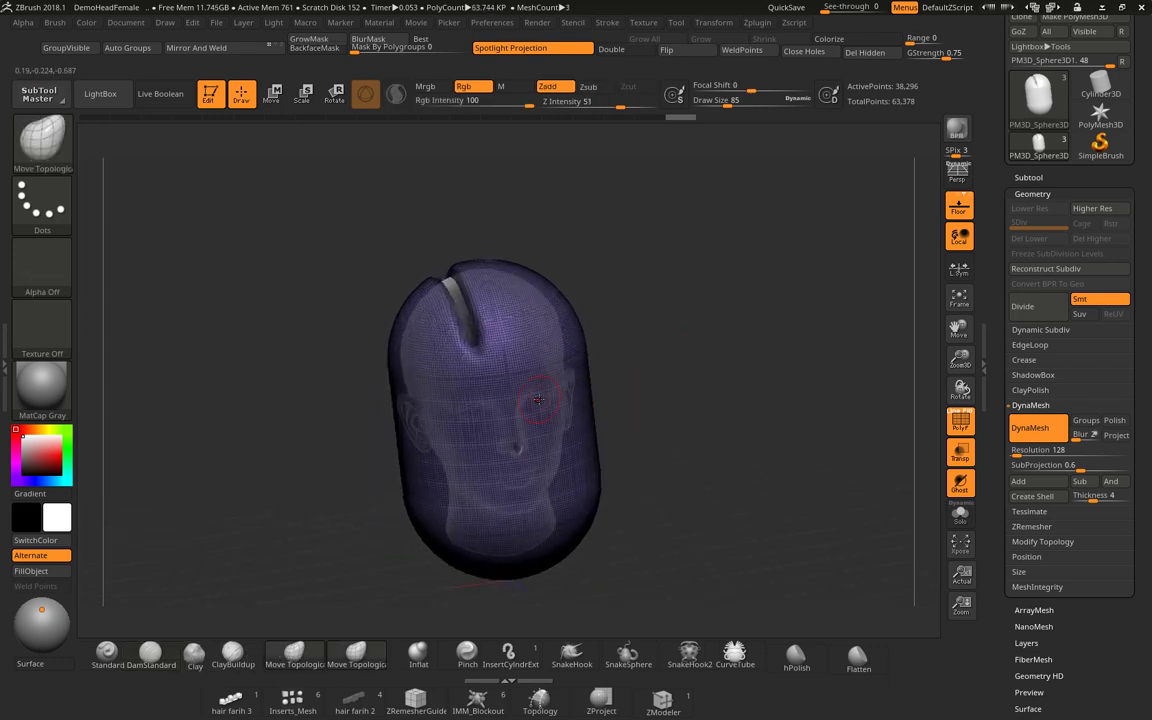
key("space")
mouse_move(535, 400)
left_mouse_down()
mouse_move(643, 409)
mouse_move(684, 391)
left_mouse_up()
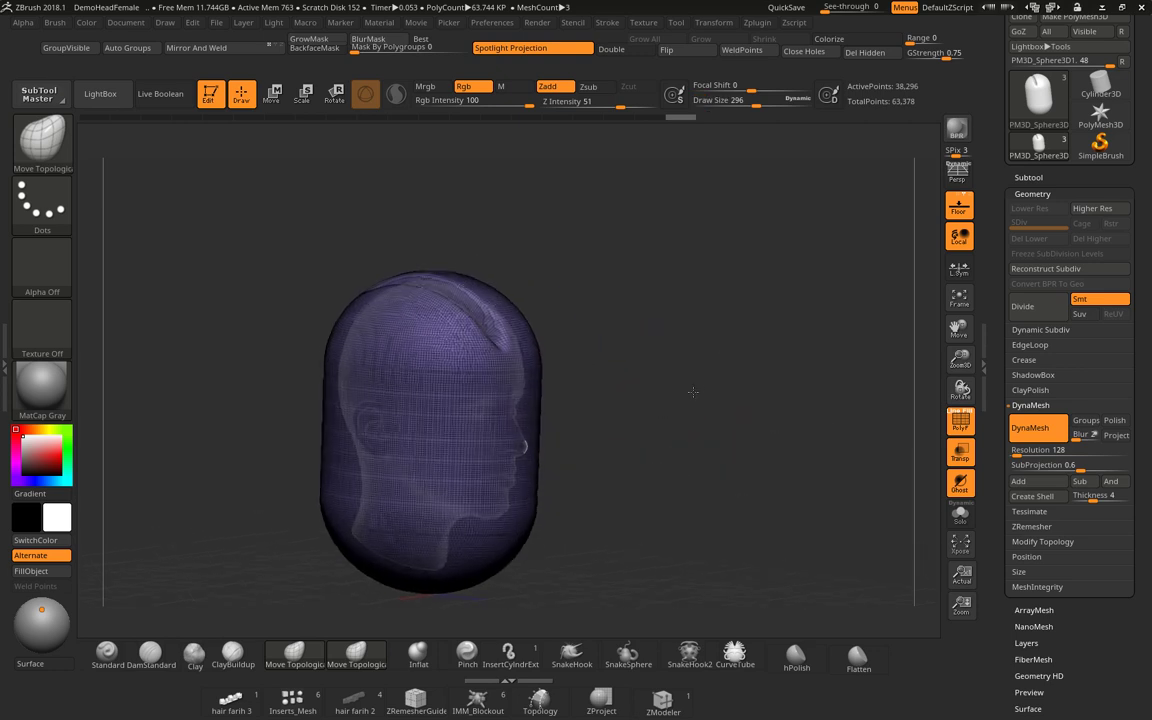
left_click_drag(503, 462, 518, 434)
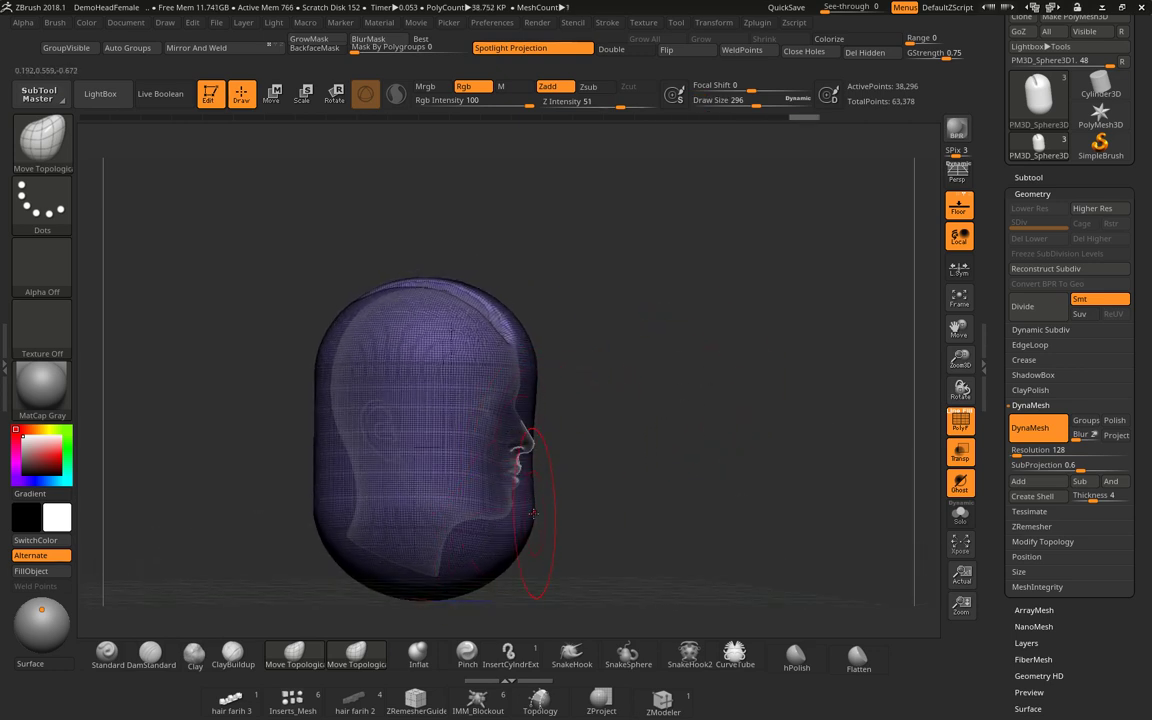
Bulge the shell's lower sides outward and refine it near the top of the head.
mouse_move(566, 514)
left_mouse_down()
mouse_move(298, 503)
mouse_move(302, 468)
mouse_move(272, 475)
left_mouse_up()
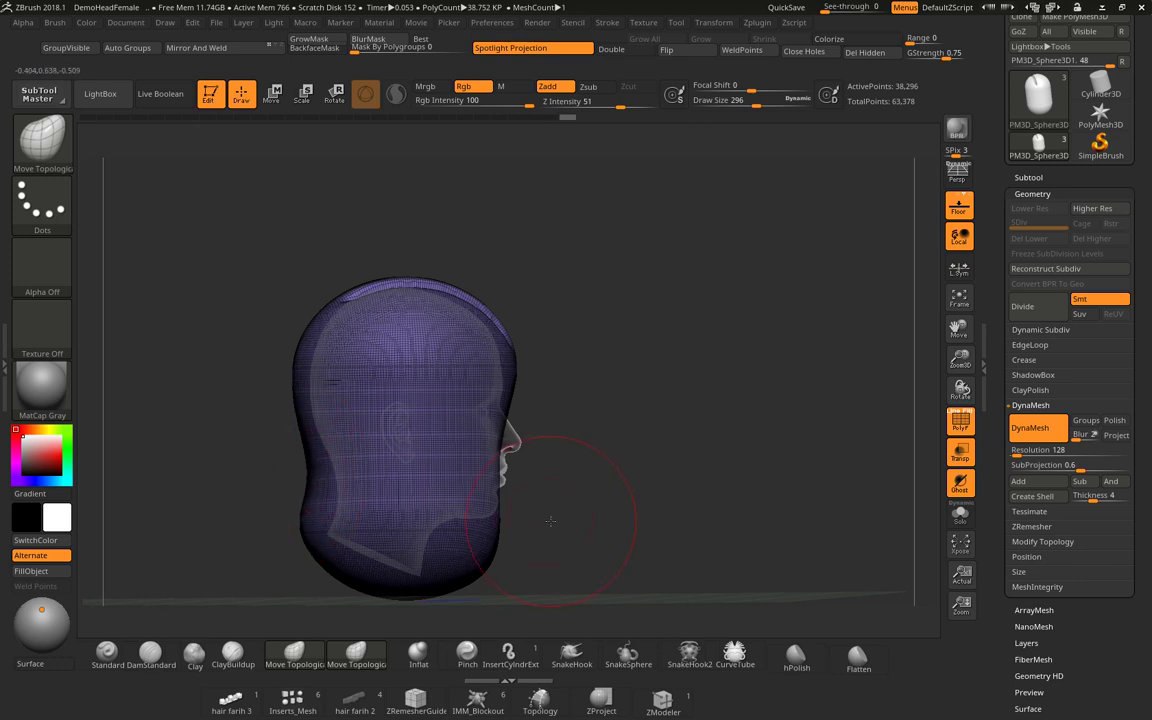
left_click_drag(540, 462, 420, 515)
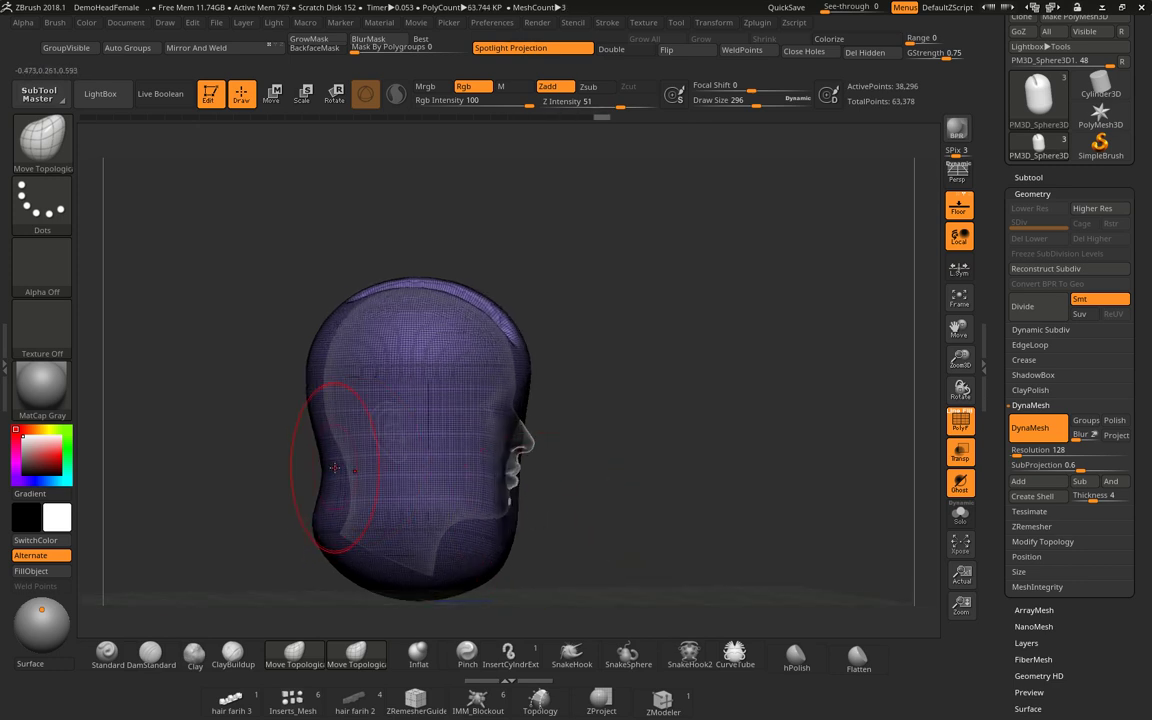
left_click_drag(681, 476, 487, 493)
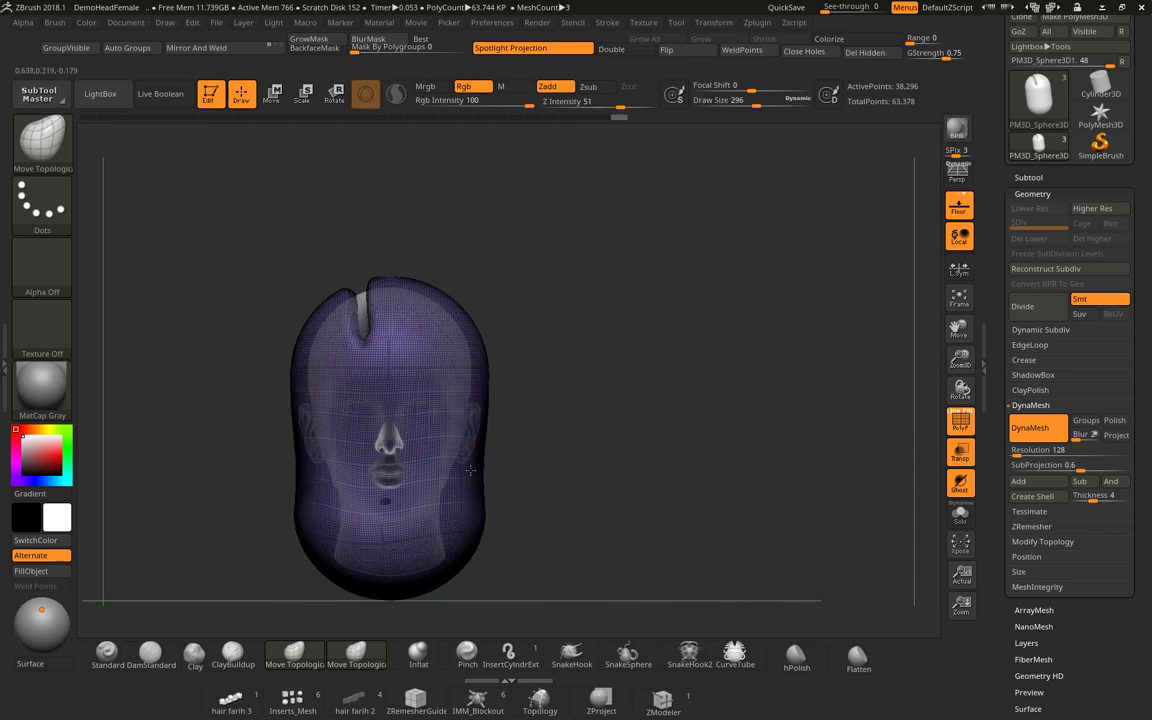
left_click_drag(488, 490, 486, 556)
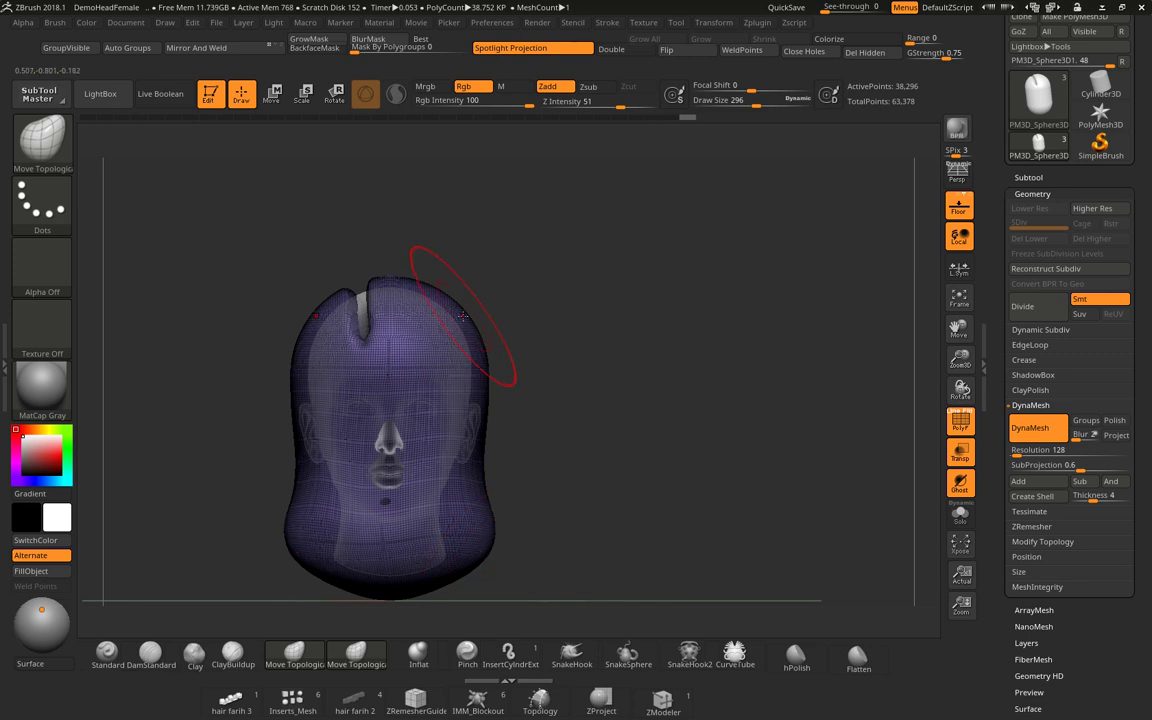
left_click(464, 313)
left_click_drag(441, 305, 445, 326)
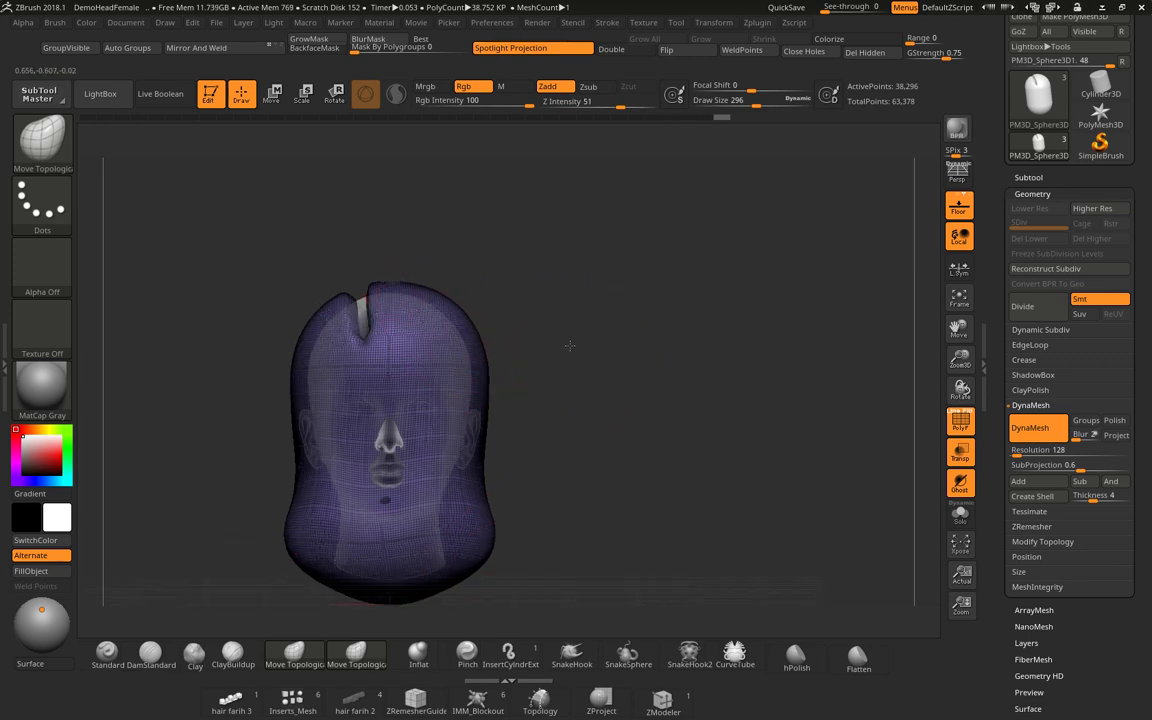
Check the shell from several angles and return it to solid display.
right_click_drag(447, 323, 426, 360)
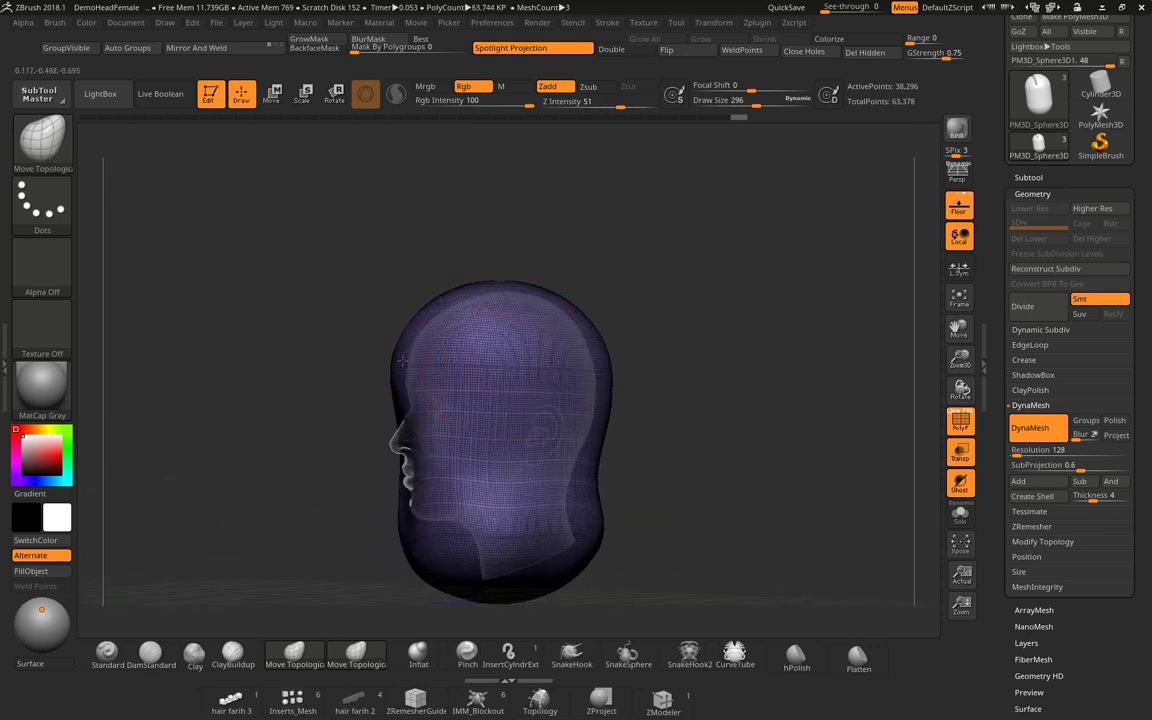
mouse_move(698, 378)
left_mouse_down()
mouse_move(737, 389)
mouse_move(689, 424)
mouse_move(735, 401)
left_mouse_up()
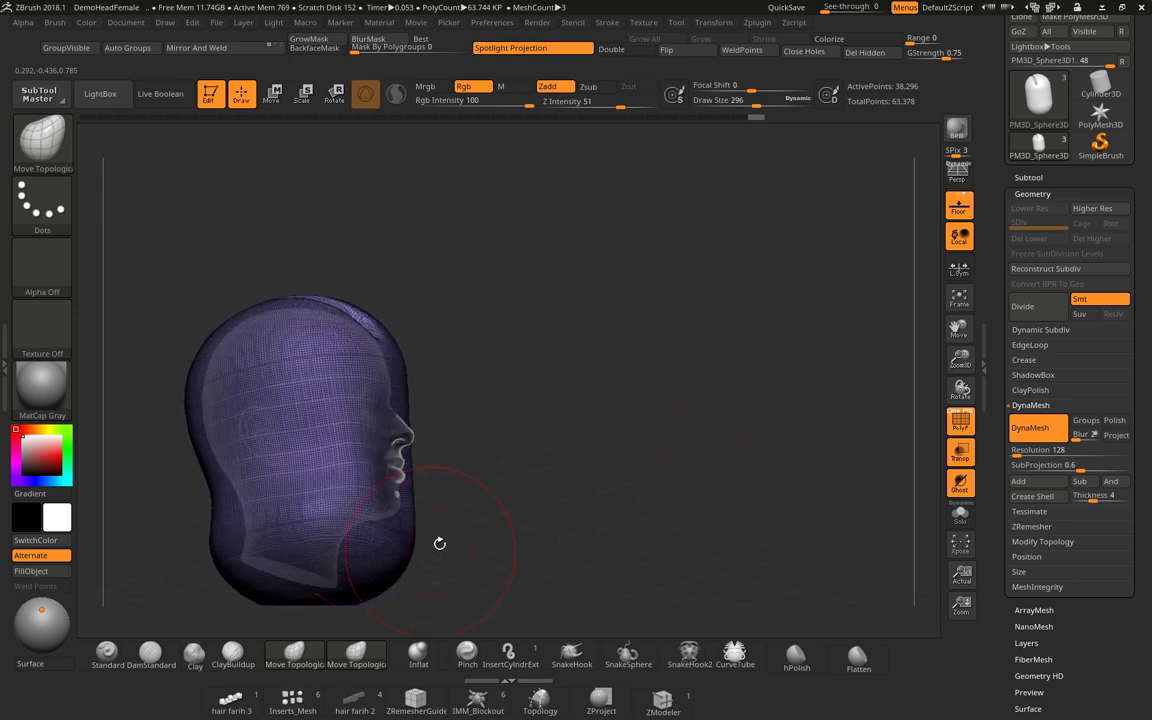
mouse_move(437, 543)
left_mouse_down()
mouse_move(460, 461)
mouse_move(466, 545)
mouse_move(457, 541)
left_mouse_up()
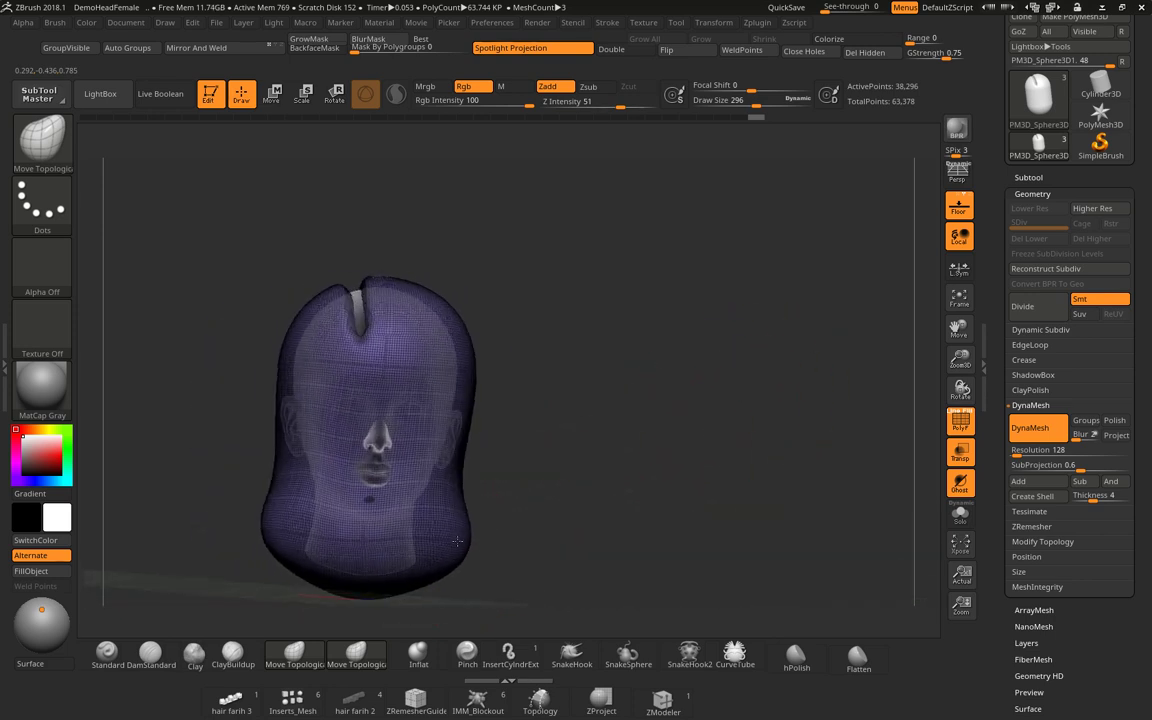
mouse_move(548, 425)
left_mouse_down()
mouse_move(586, 465)
mouse_move(575, 440)
mouse_move(589, 424)
mouse_move(568, 404)
mouse_move(586, 398)
left_mouse_up()
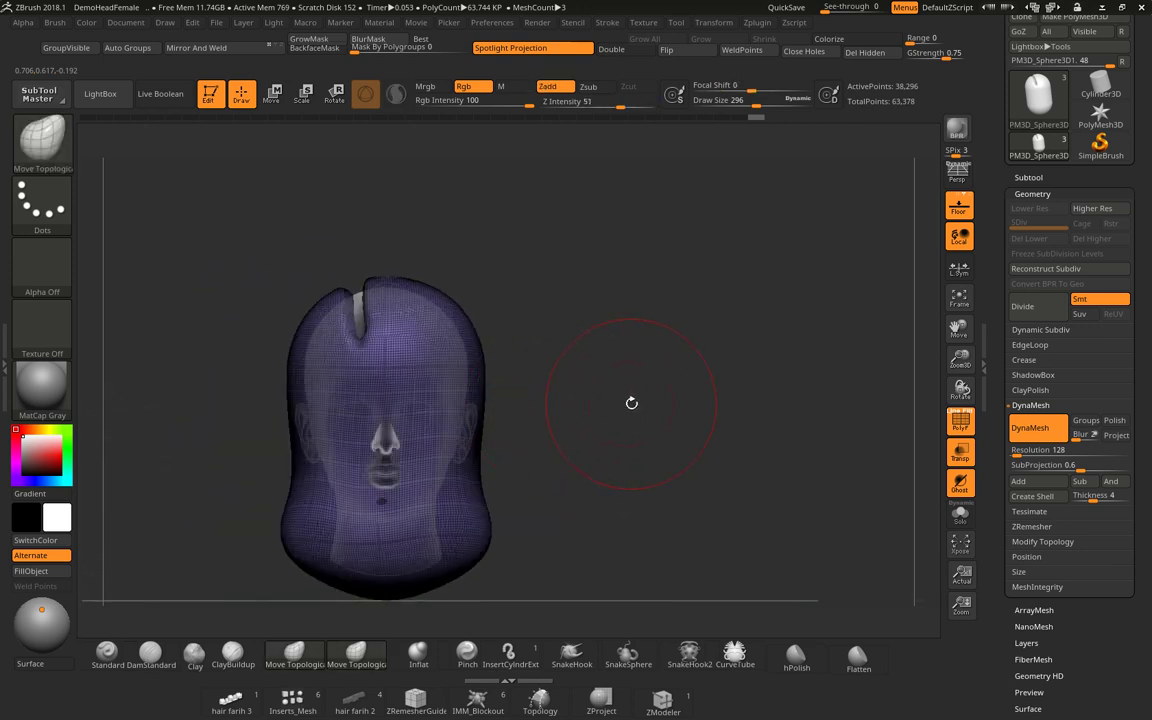
left_click_drag(637, 405, 643, 419)
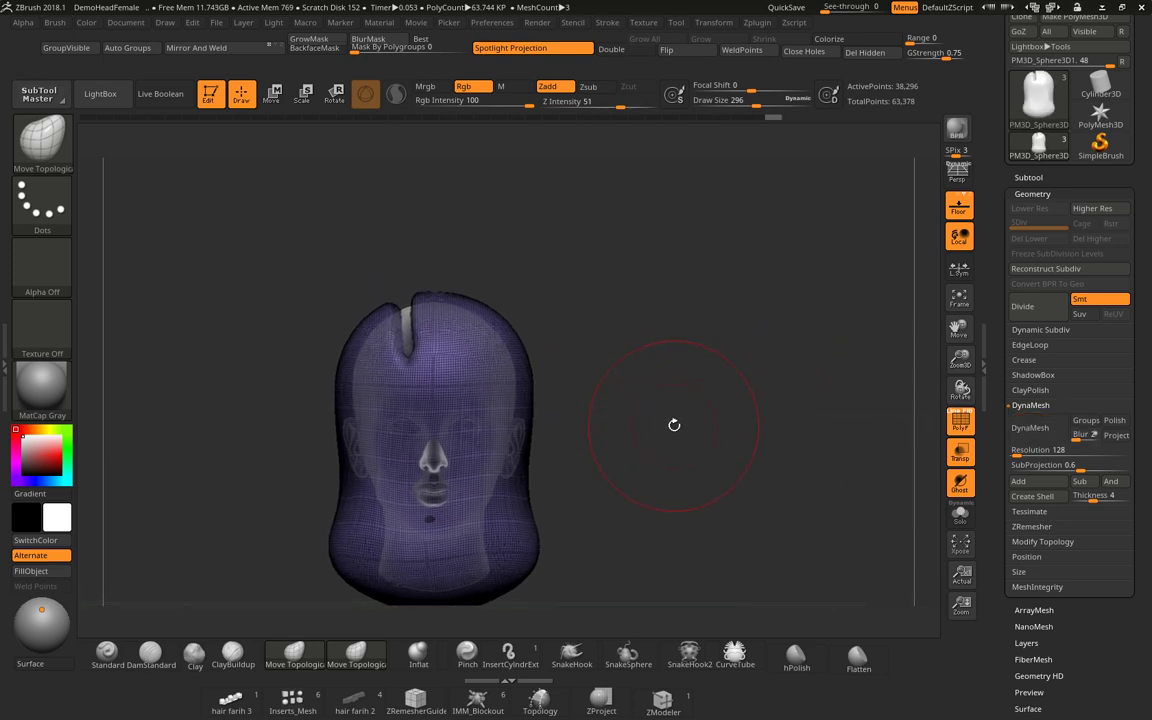
left_click(959, 452)
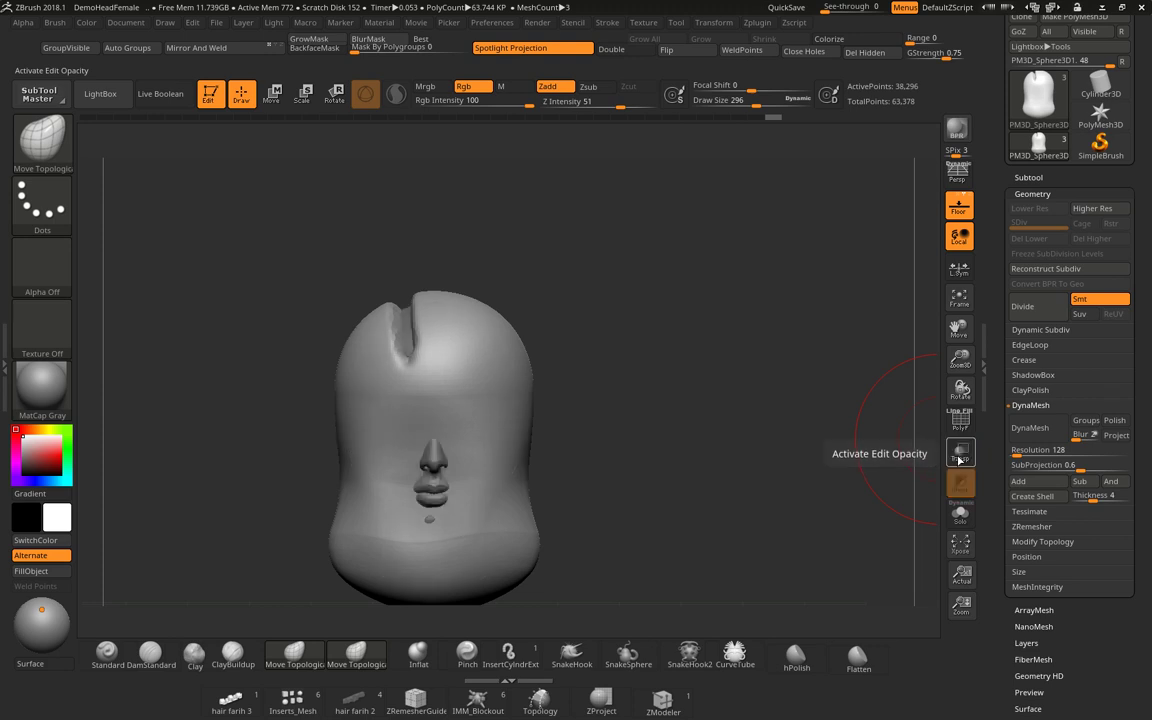
Make 'deneme saç' the current brush from the Brush palette and show the Stroke menu.
mouse_move(690, 455)
left_mouse_down()
mouse_move(705, 463)
mouse_move(686, 470)
left_mouse_up()
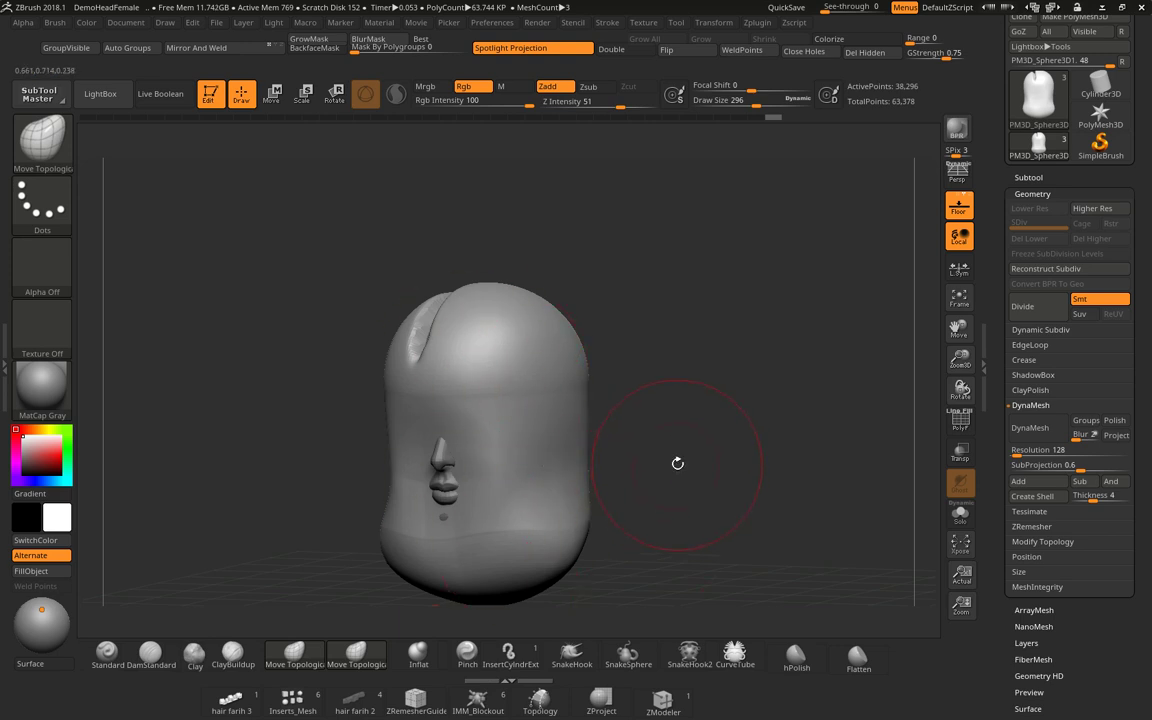
mouse_move(678, 463)
left_mouse_down()
mouse_move(667, 464)
mouse_move(715, 445)
left_mouse_up()
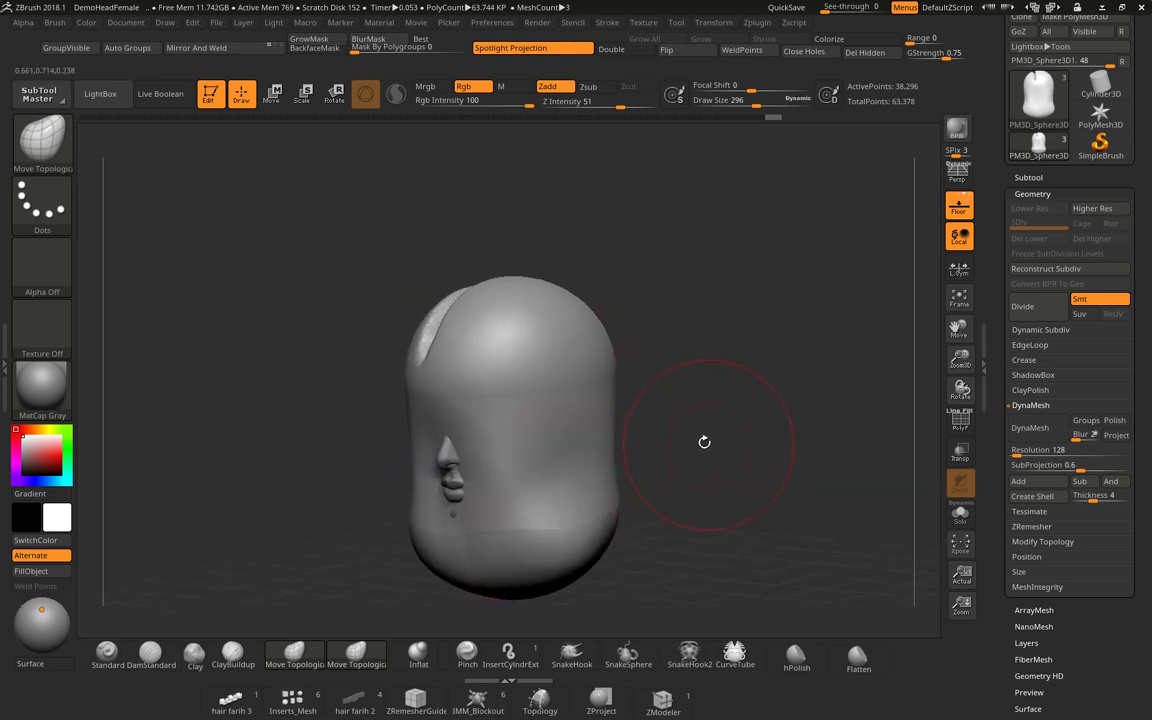
left_click(40, 136)
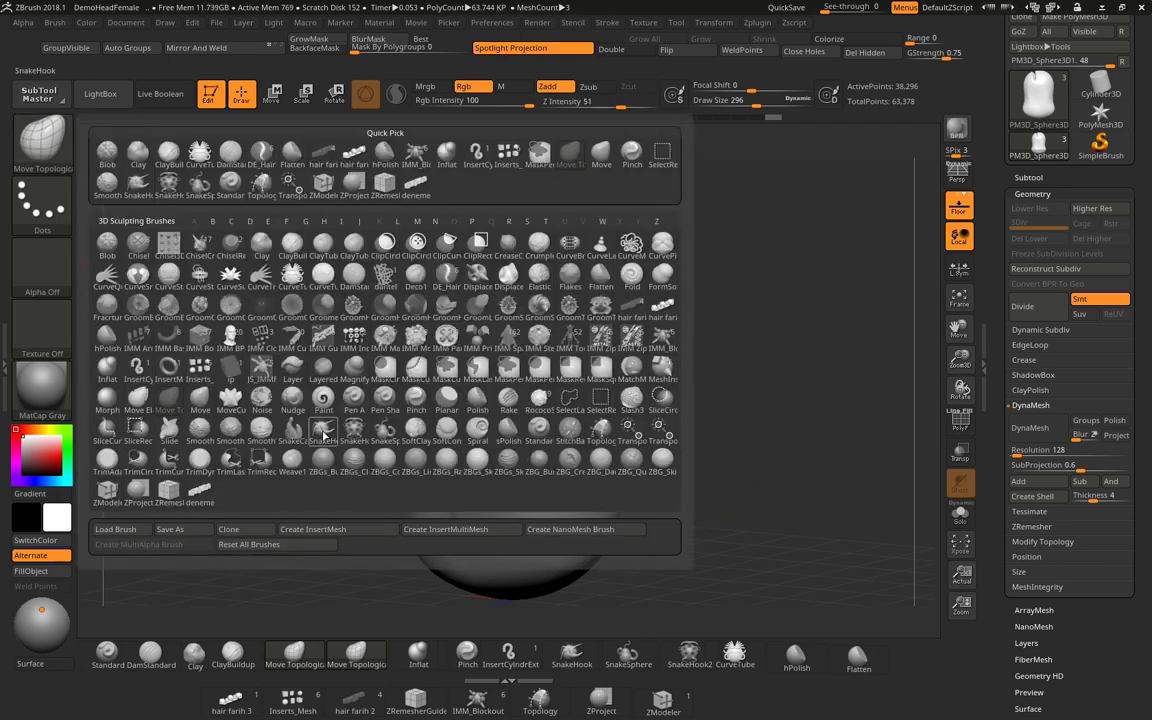
left_click(200, 490)
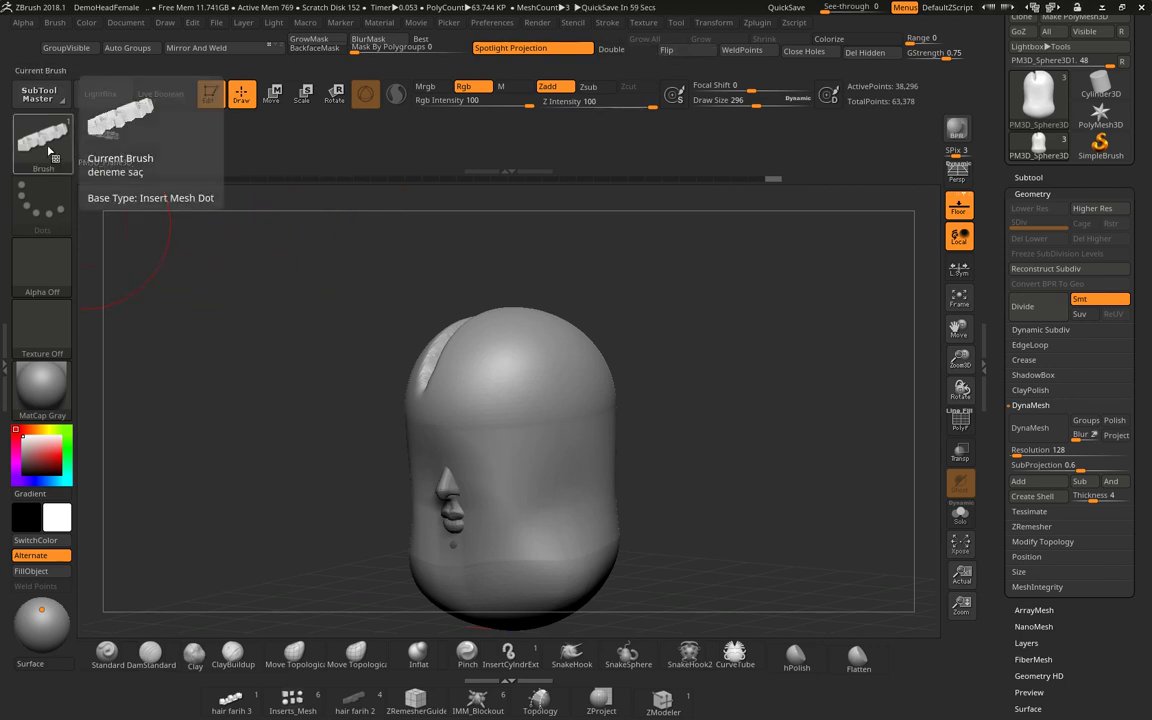
left_click(606, 23)
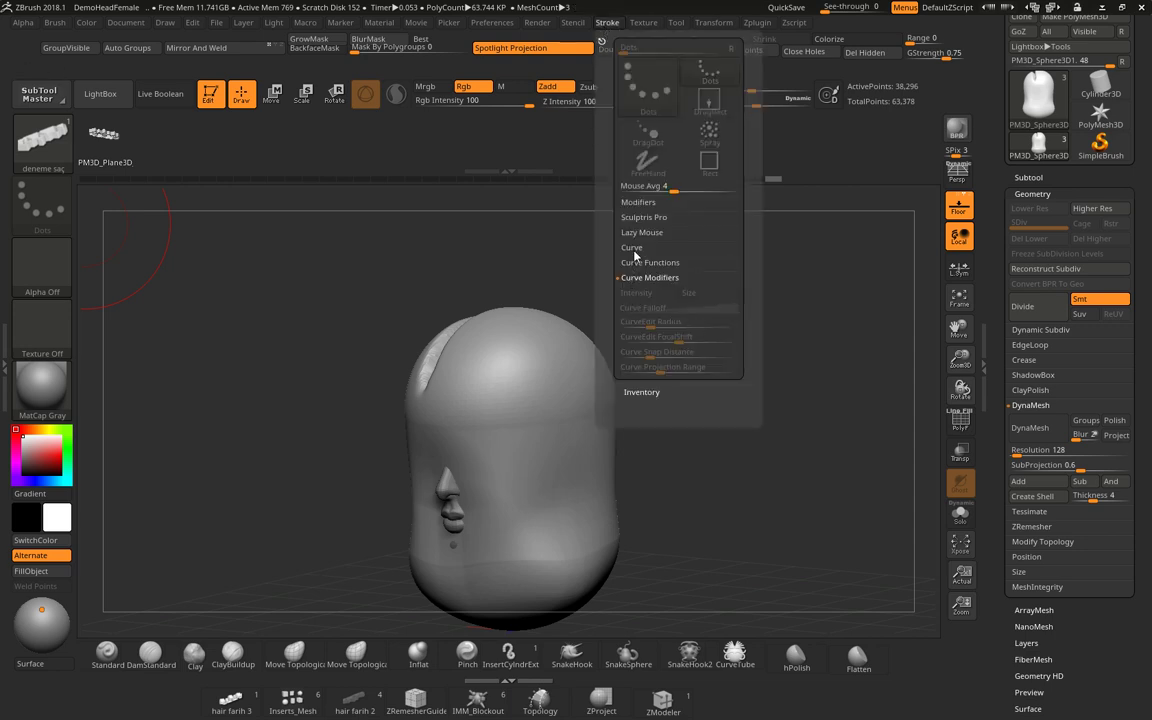
Turn on Curve Mode and let the curve falloff control brush size.
left_click(633, 248)
left_click(638, 263)
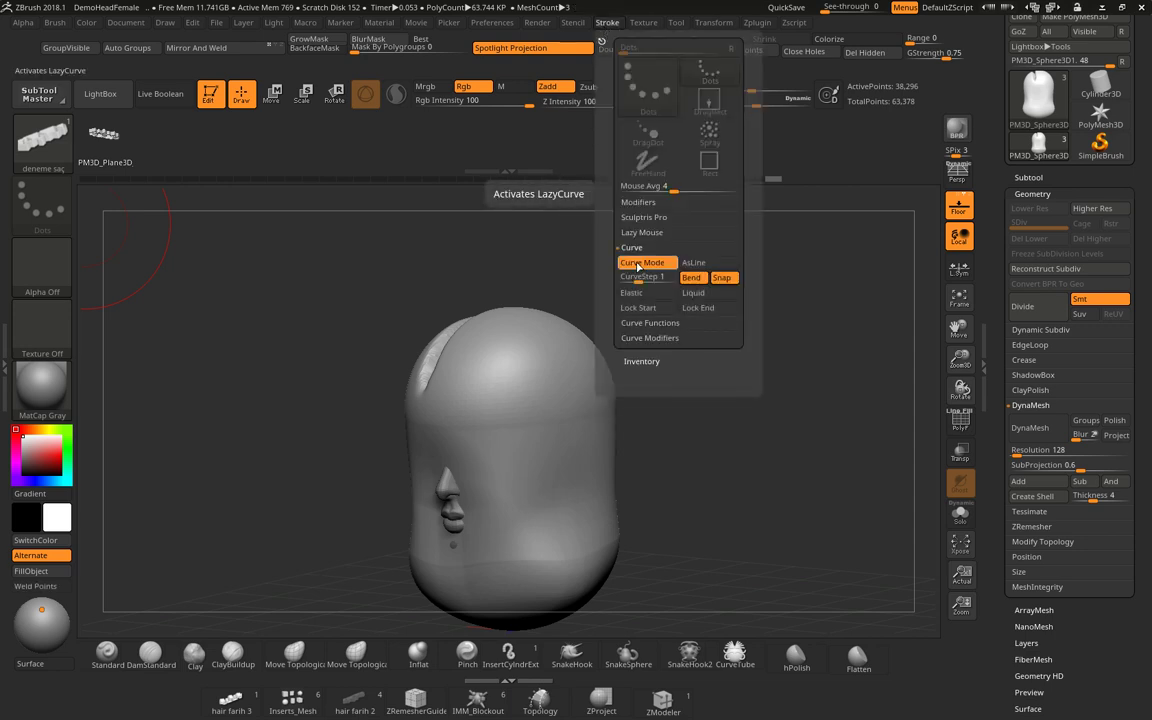
left_click(650, 338)
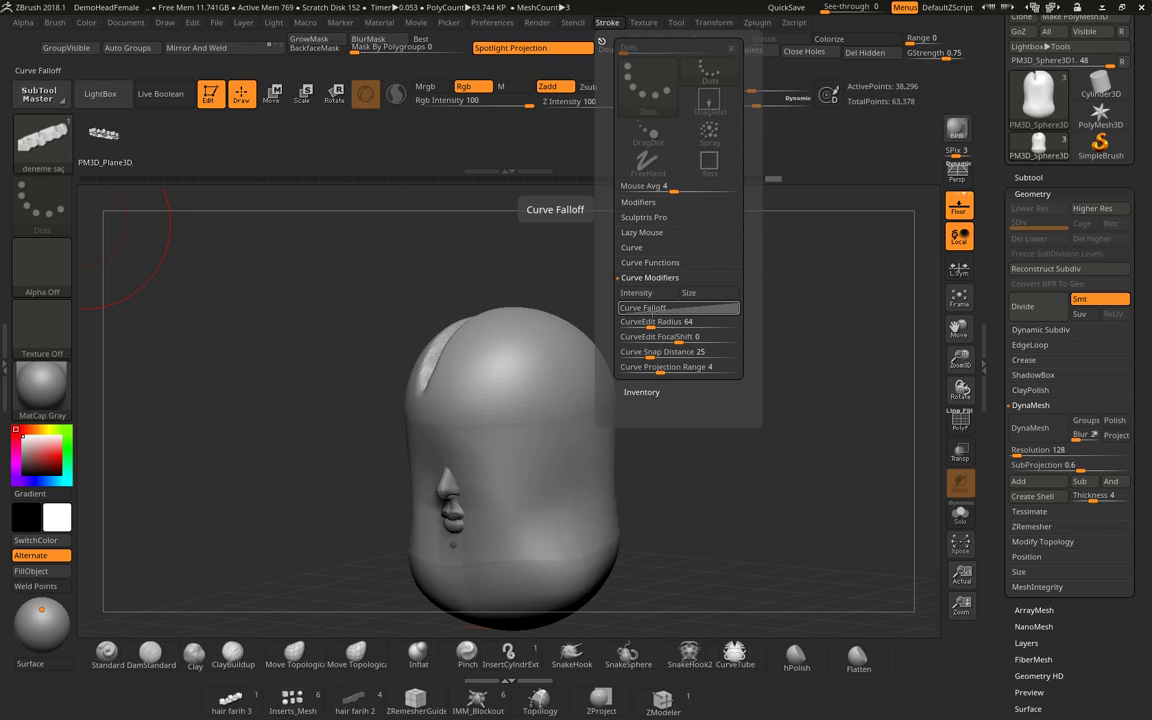
left_click(692, 295)
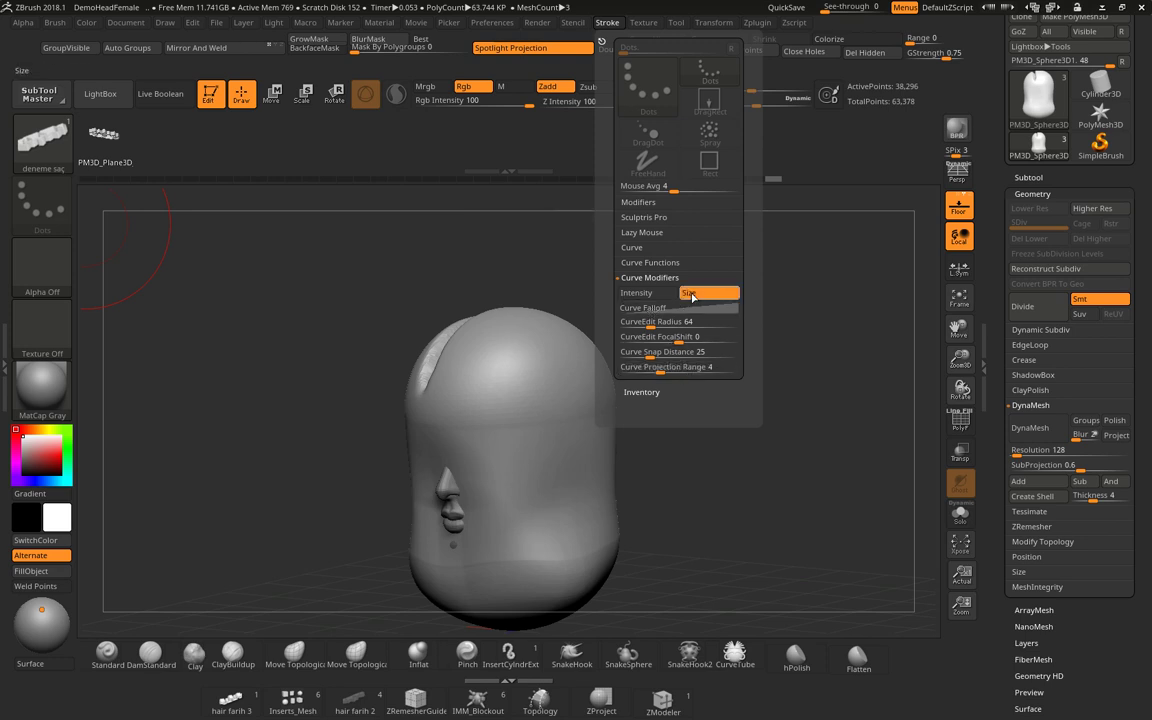
left_click(650, 307)
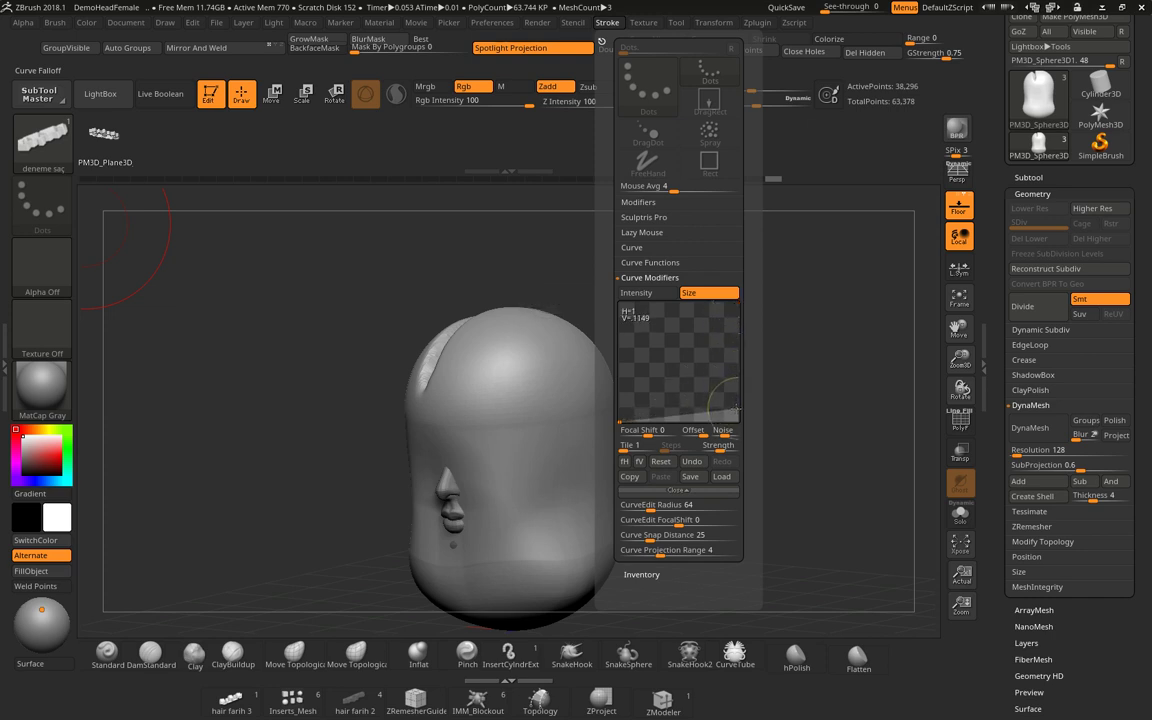
Reshape the falloff graph: mirror it, add a hump, and lower its start point.
left_click_drag(737, 302, 731, 313)
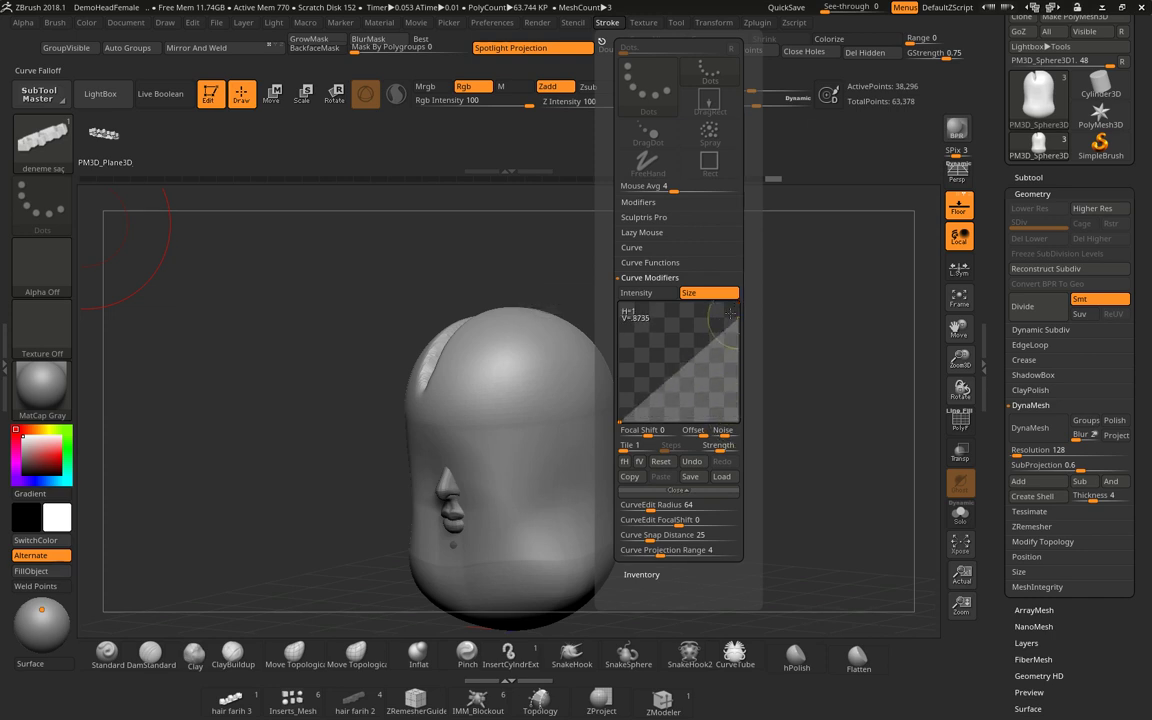
left_click(624, 461)
mouse_move(625, 311)
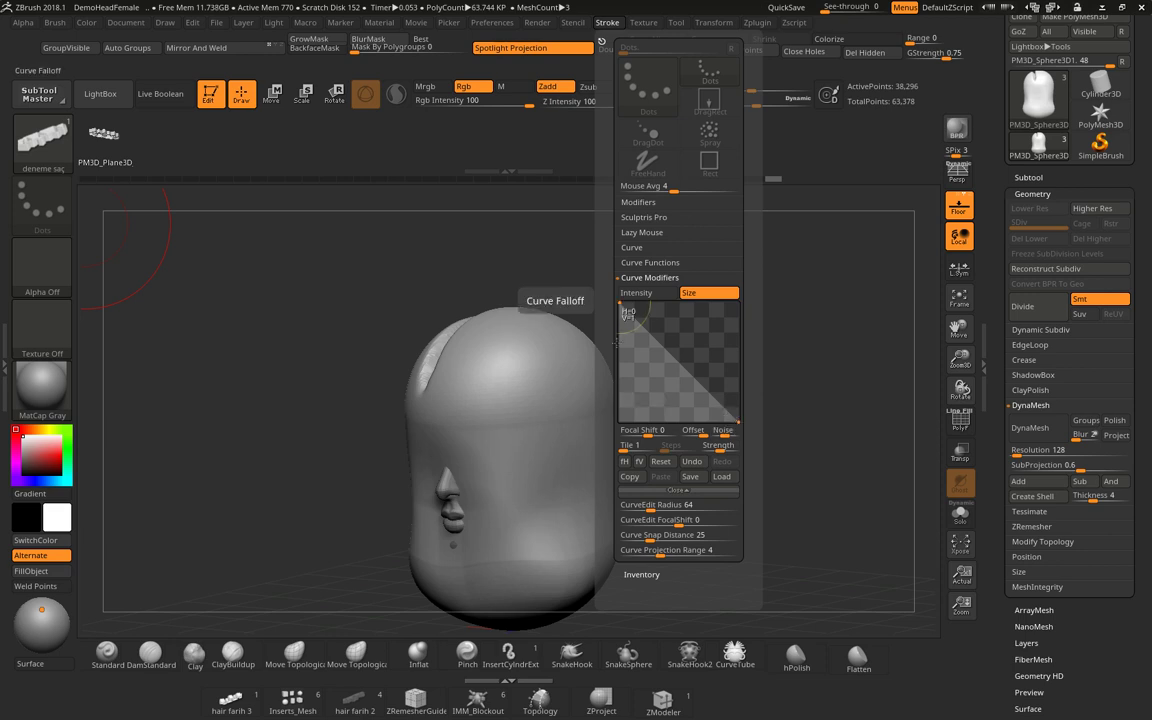
left_click_drag(622, 310, 620, 372)
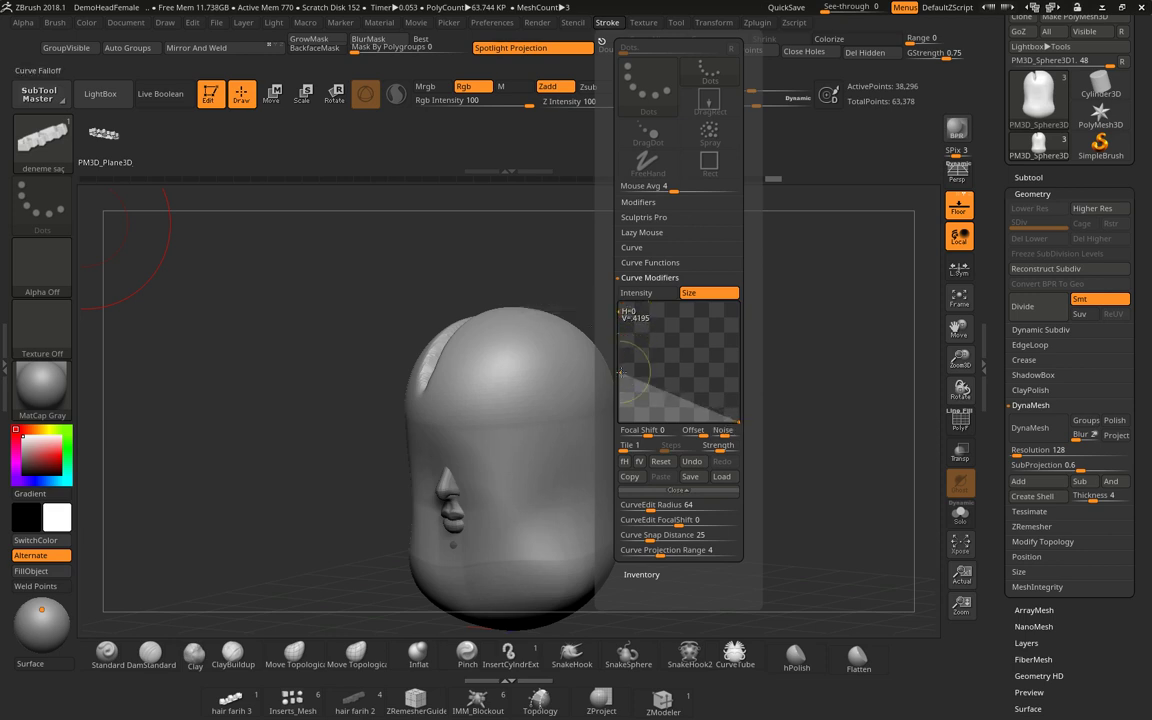
left_click(674, 372)
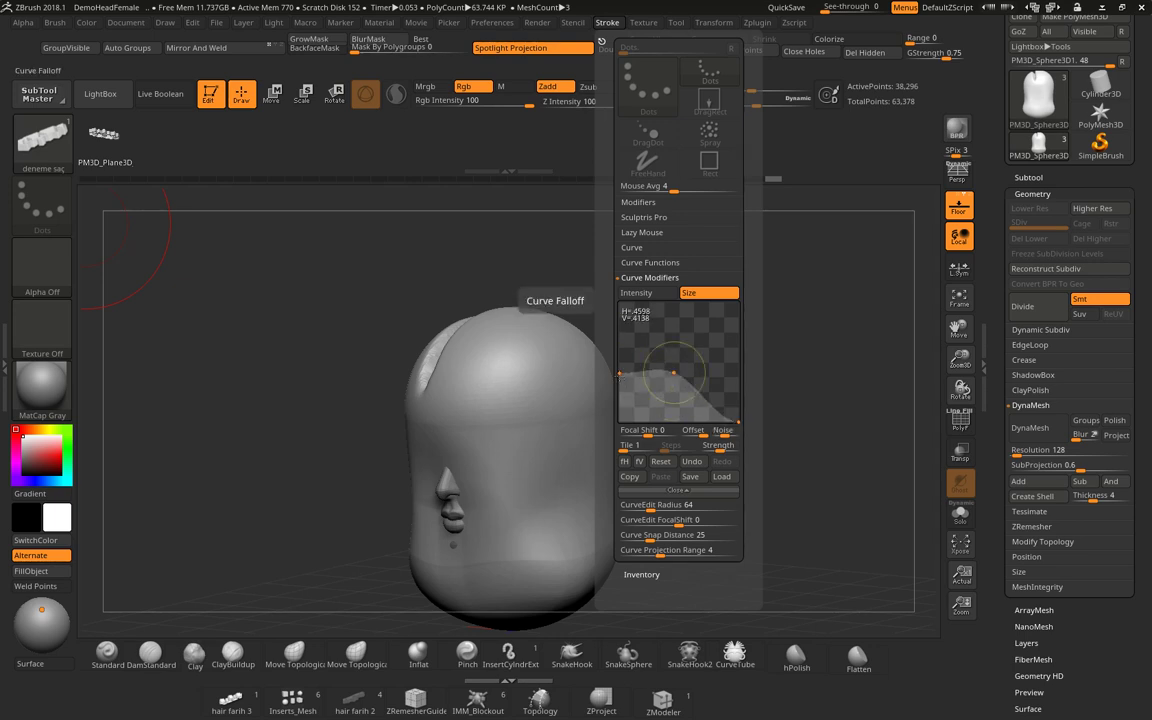
left_click_drag(620, 372, 620, 388)
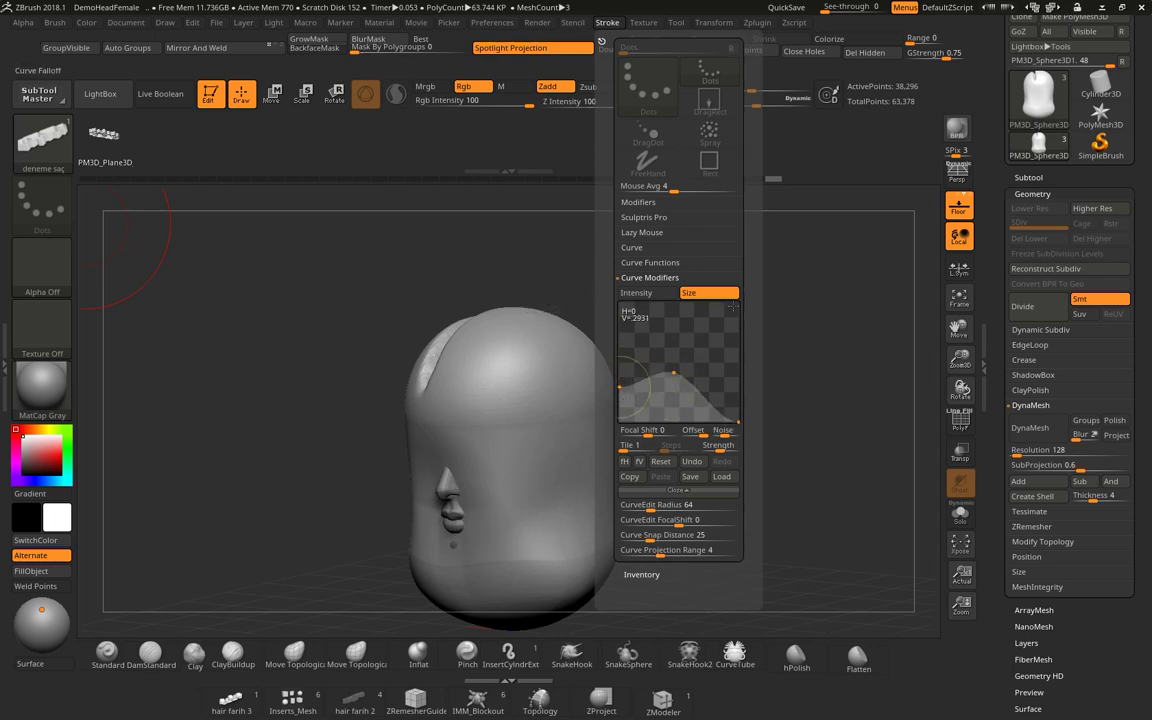
Enable Lock Start in the Stroke Curve settings.
left_click(632, 250)
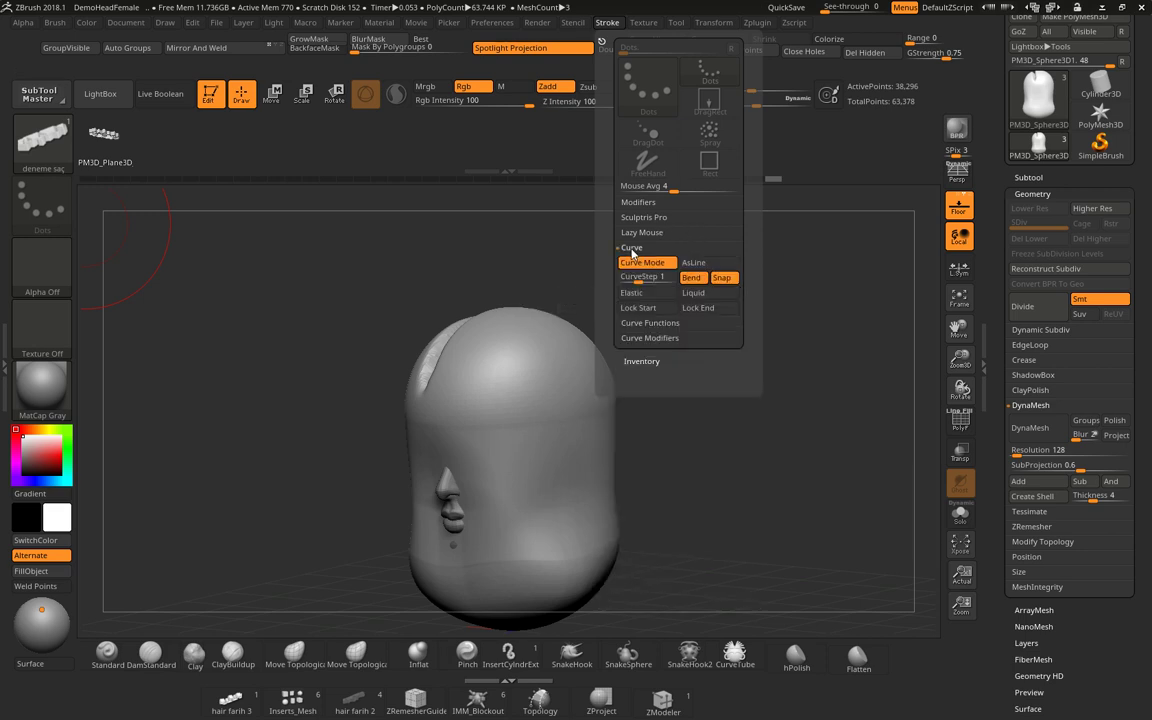
left_click(638, 310)
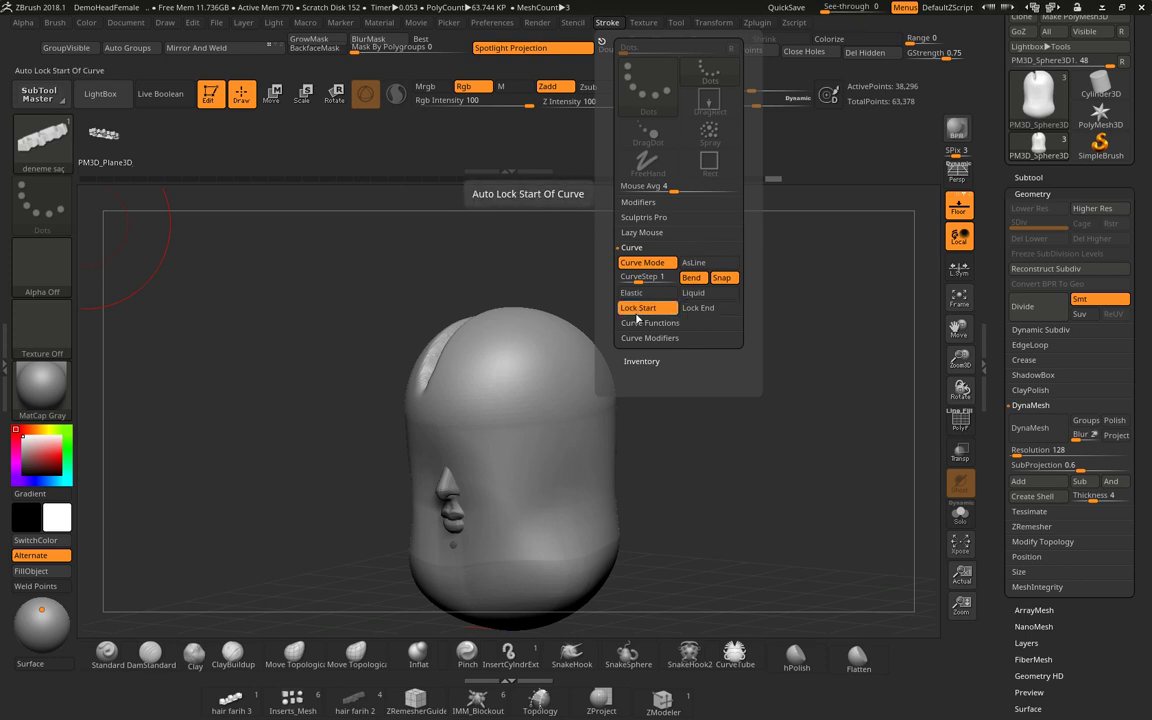
left_click_drag(320, 378, 300, 387)
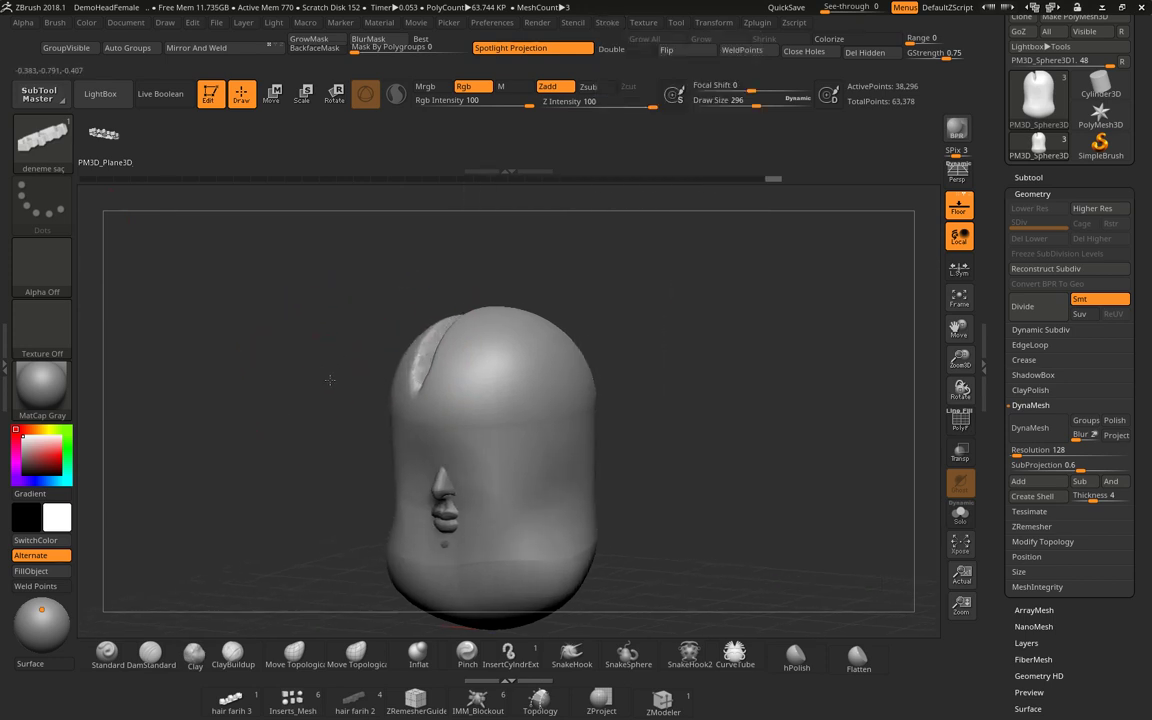
Expand the left side tray and collapse its plugin list.
left_click(6, 371)
double_click(6, 371)
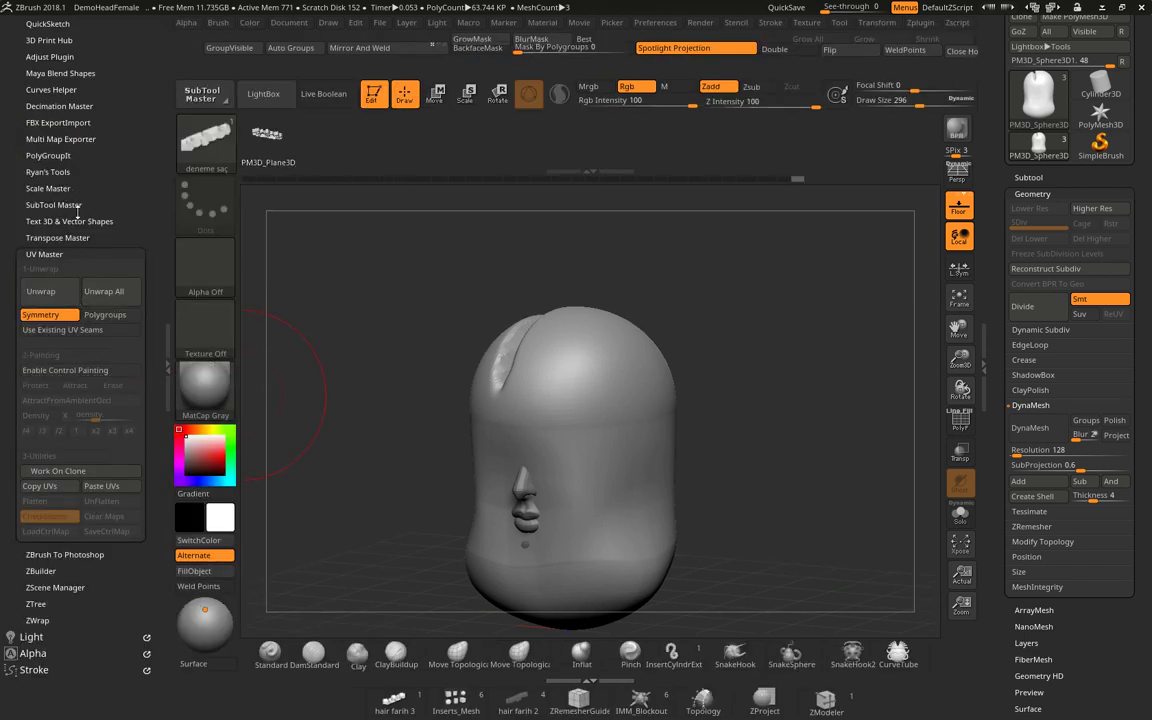
left_click_drag(129, 77, 151, 186)
left_click(45, 139)
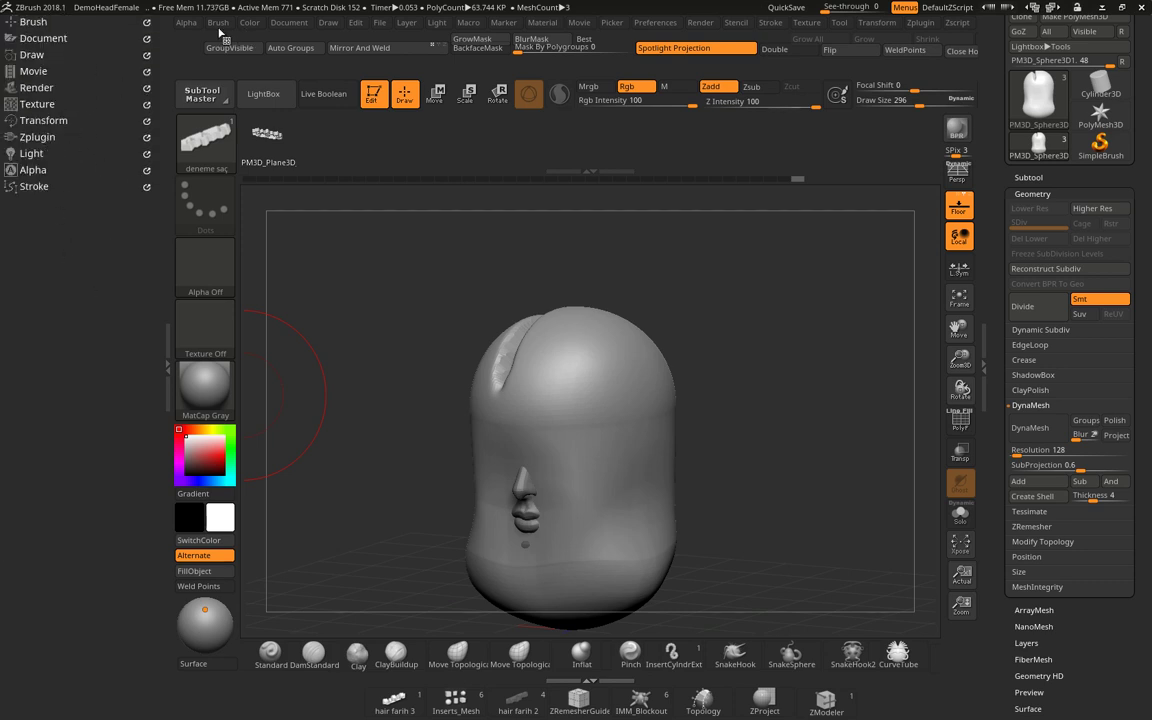
Turn on Weld Points and Stretch in the brush's Modifiers.
left_click(36, 22)
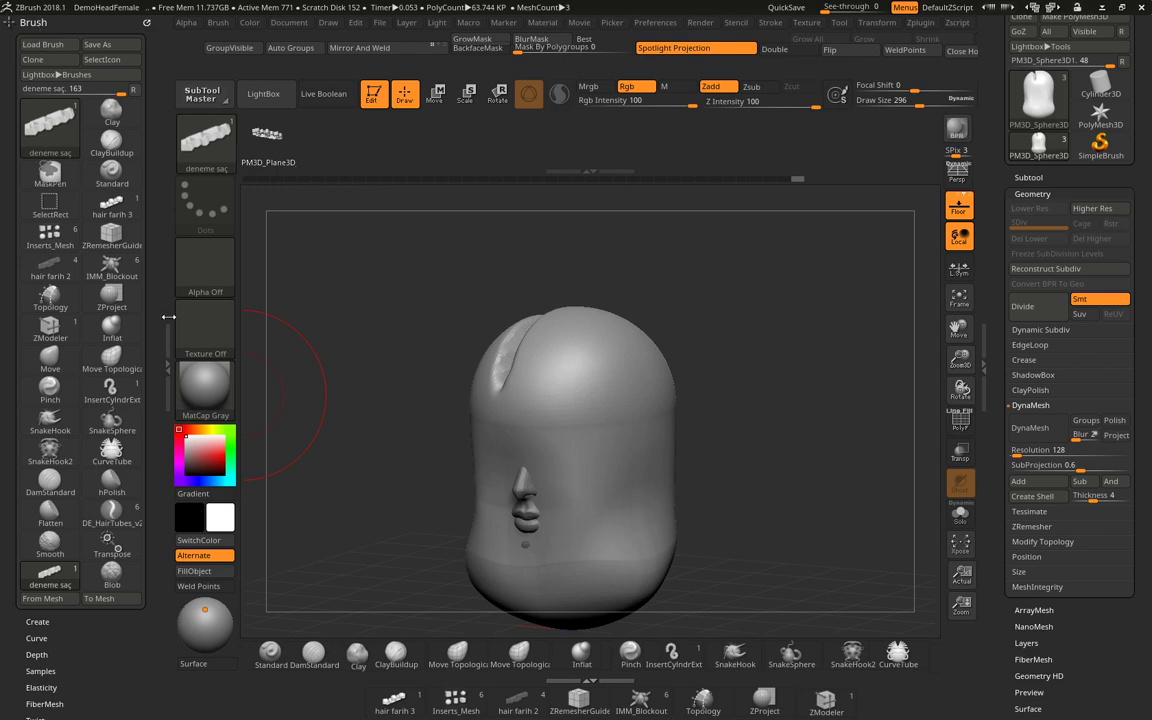
left_click_drag(169, 316, 105, 398)
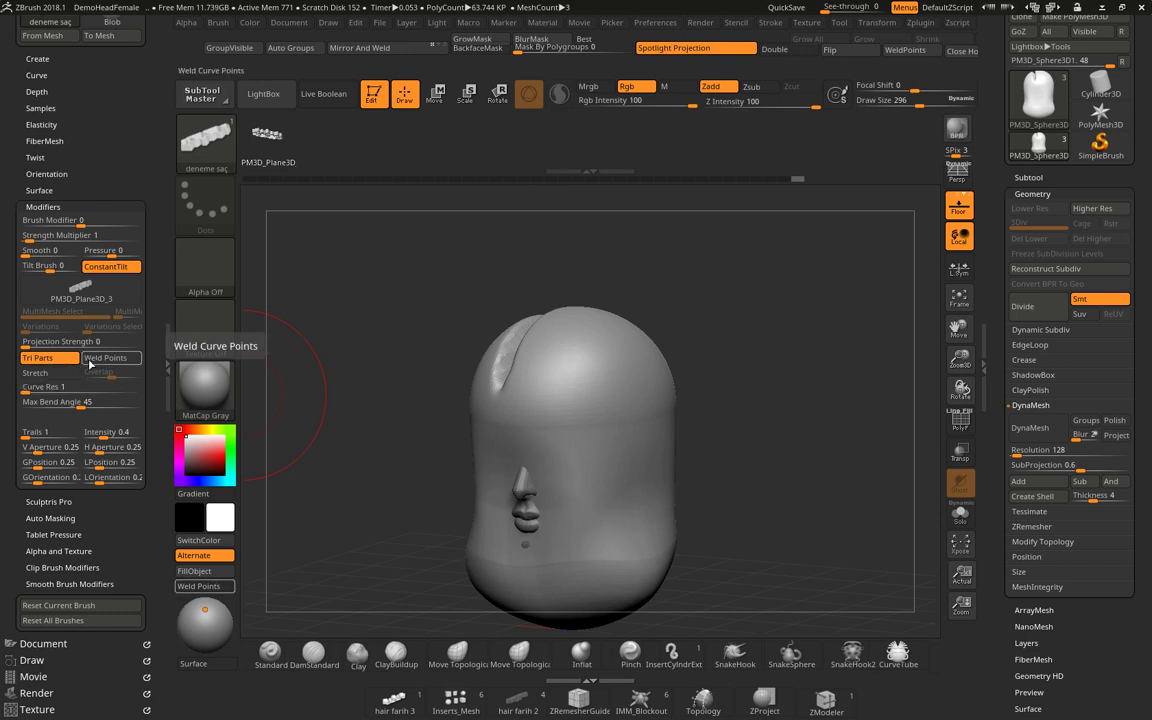
left_click(100, 357)
left_click(48, 376)
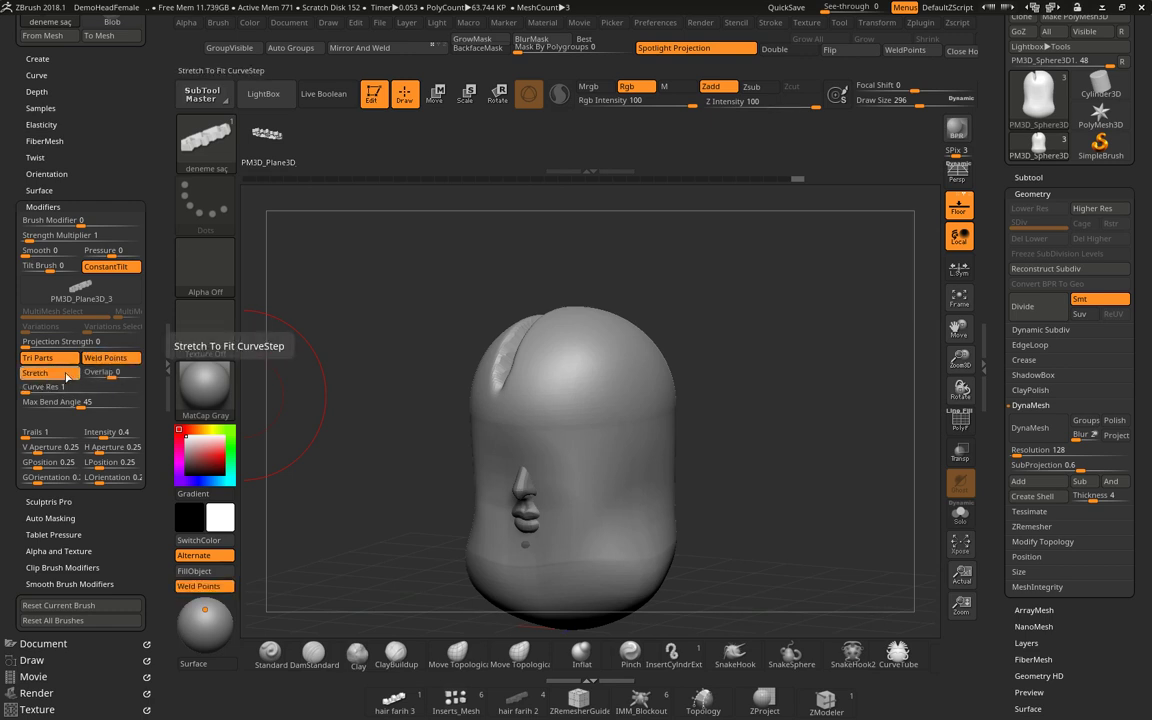
mouse_move(722, 381)
left_mouse_down()
mouse_move(712, 400)
mouse_move(687, 357)
mouse_move(704, 354)
left_mouse_up()
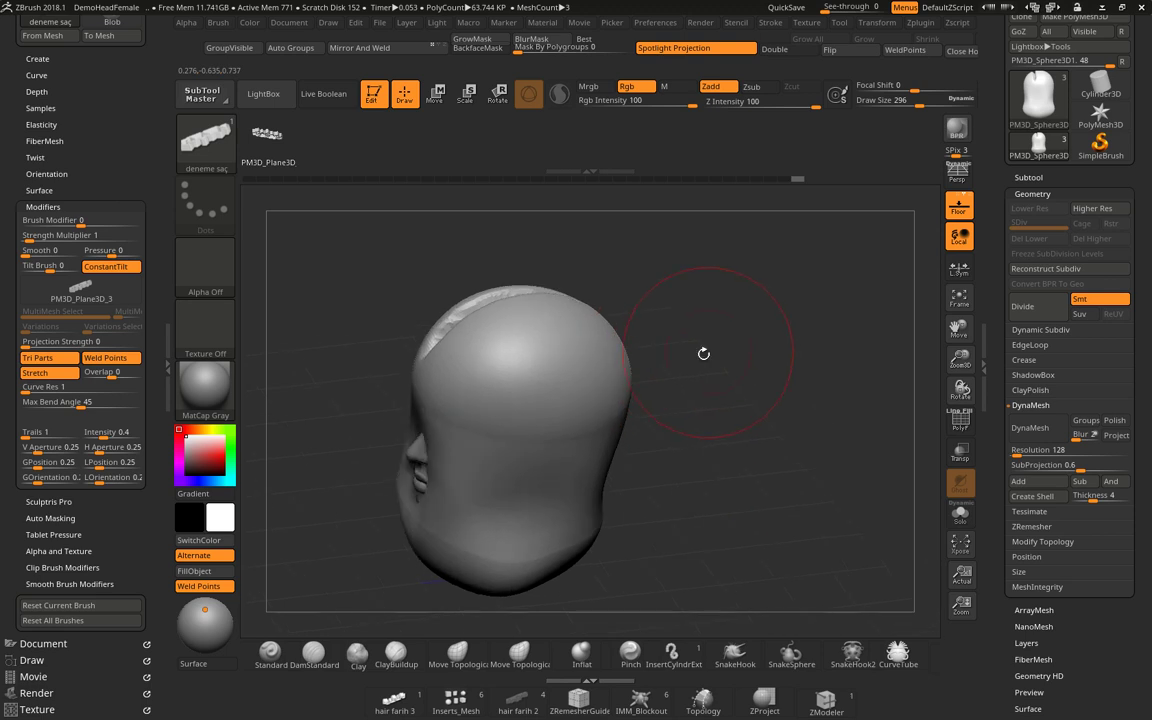
At a smaller Draw Size, draw a hair strip curve down the side of the head.
key("space")
left_click_drag(470, 366, 448, 367)
mouse_move(472, 567)
left_mouse_down()
mouse_move(653, 481)
mouse_move(693, 436)
mouse_move(797, 408)
left_mouse_up()
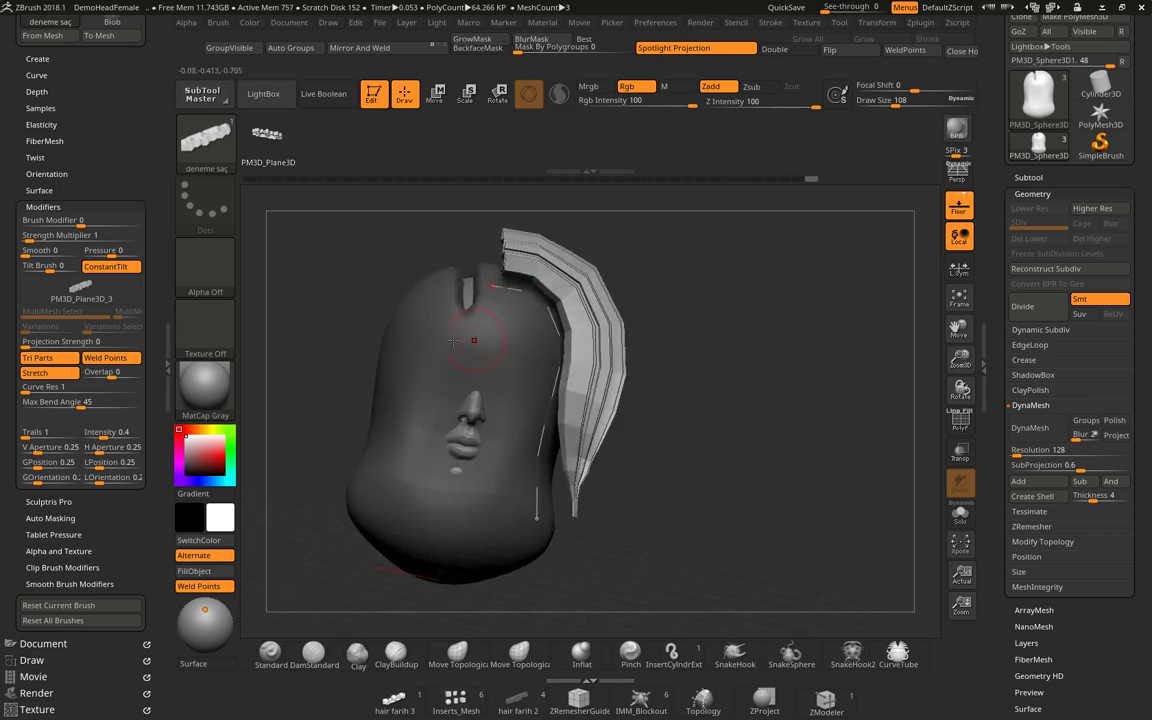
Set the brush's Depth Imbed to -2.
left_click_drag(136, 168, 136, 176)
scroll(72, 178, "up", 3)
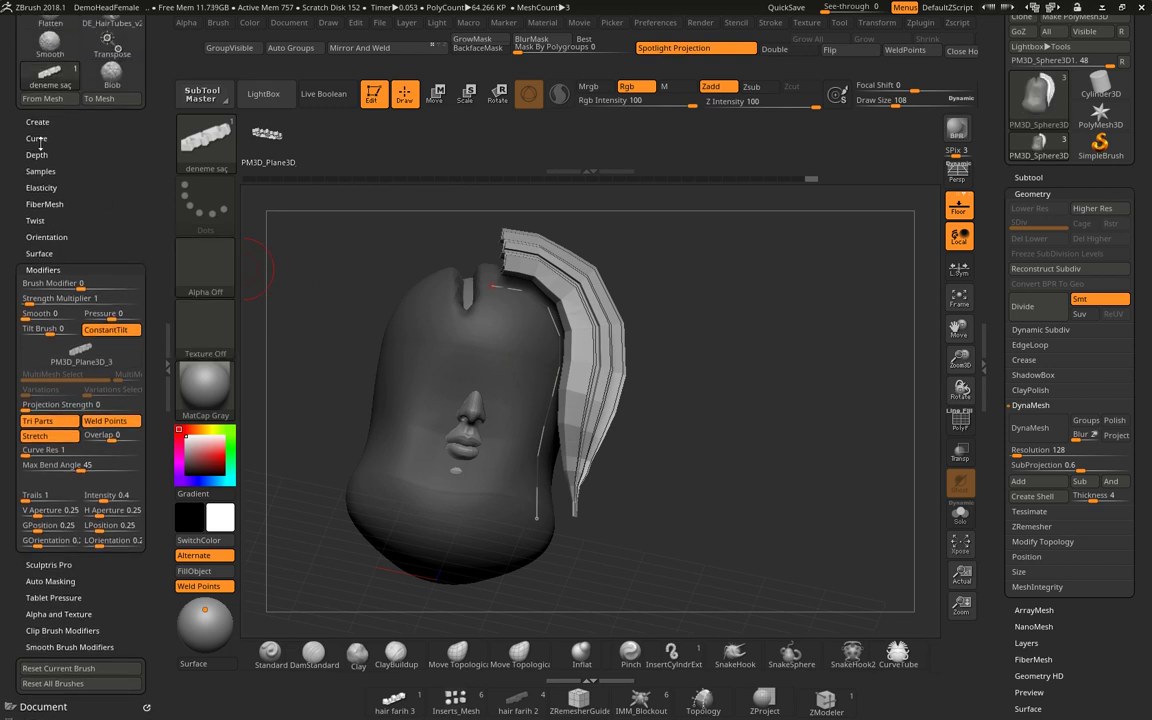
left_click(36, 155)
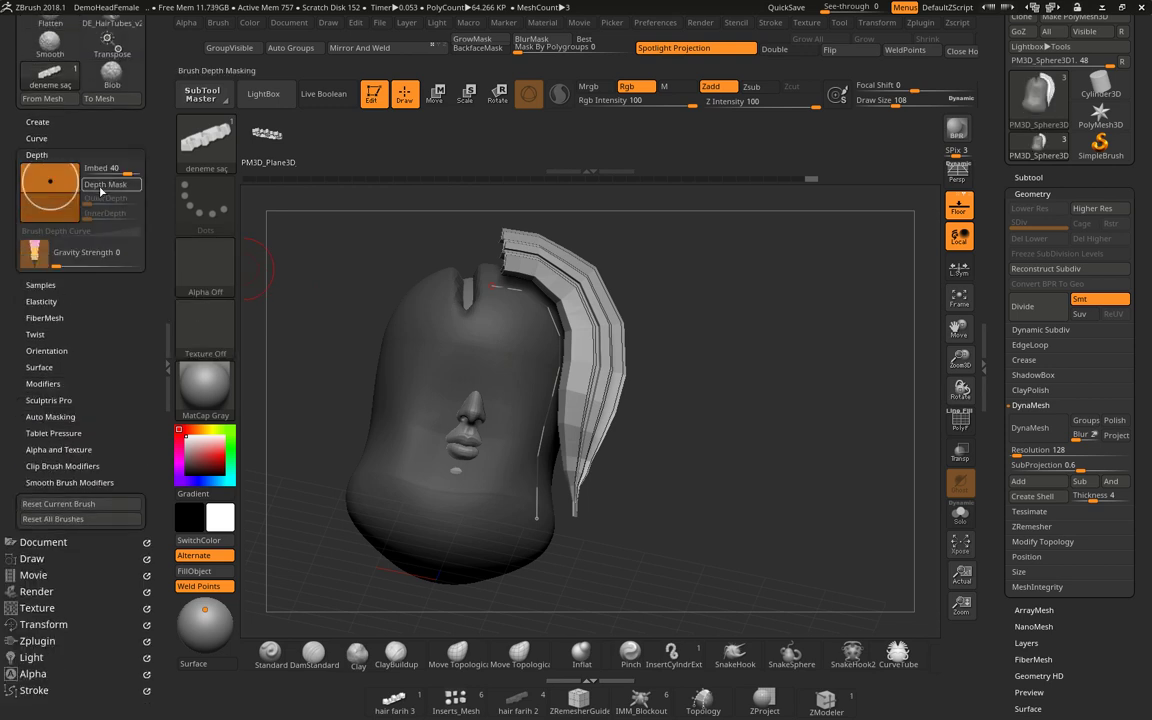
left_click(47, 192)
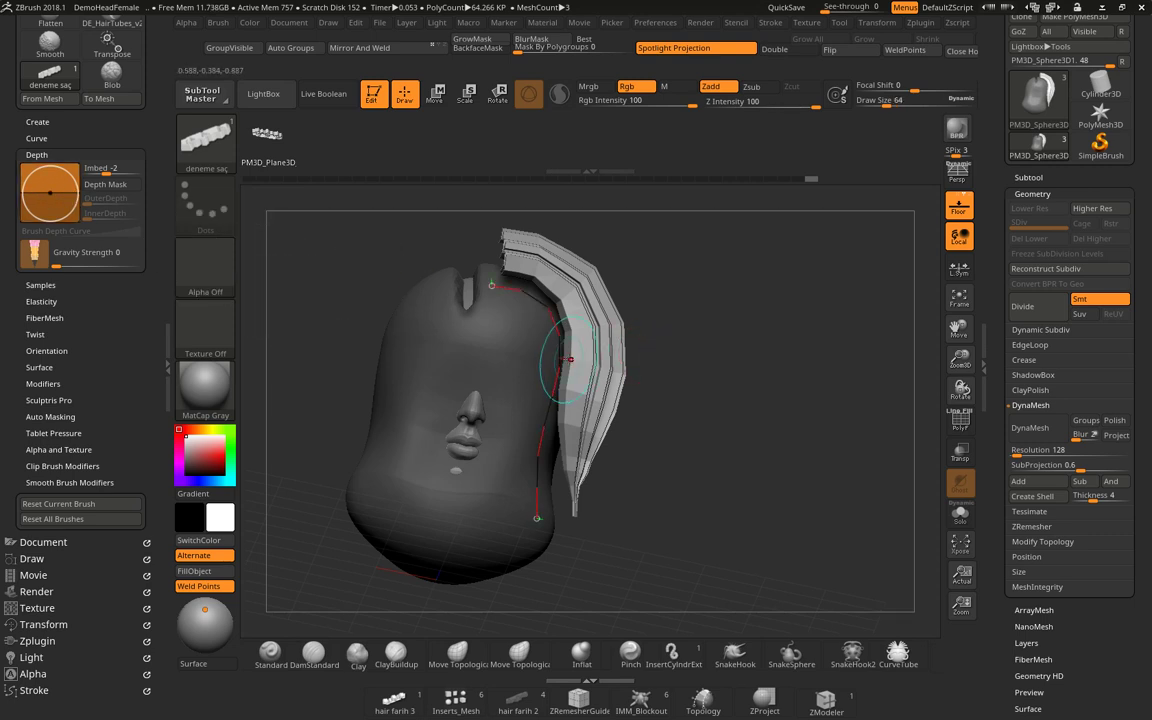
Toggle Polyframe to check the strip, then reshape its middle and pull its bottom end down.
mouse_move(569, 358)
left_mouse_down()
mouse_move(626, 395)
mouse_move(694, 378)
left_mouse_up()
left_click_drag(692, 406, 667, 408)
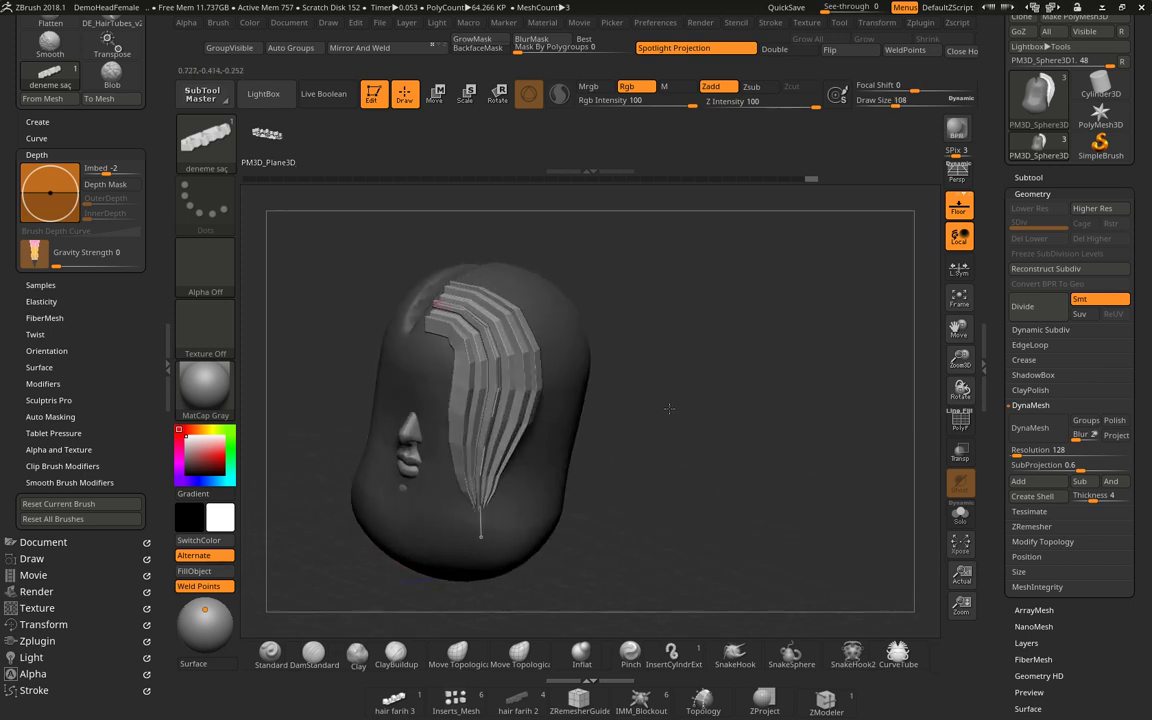
left_click(959, 422)
left_click(959, 422)
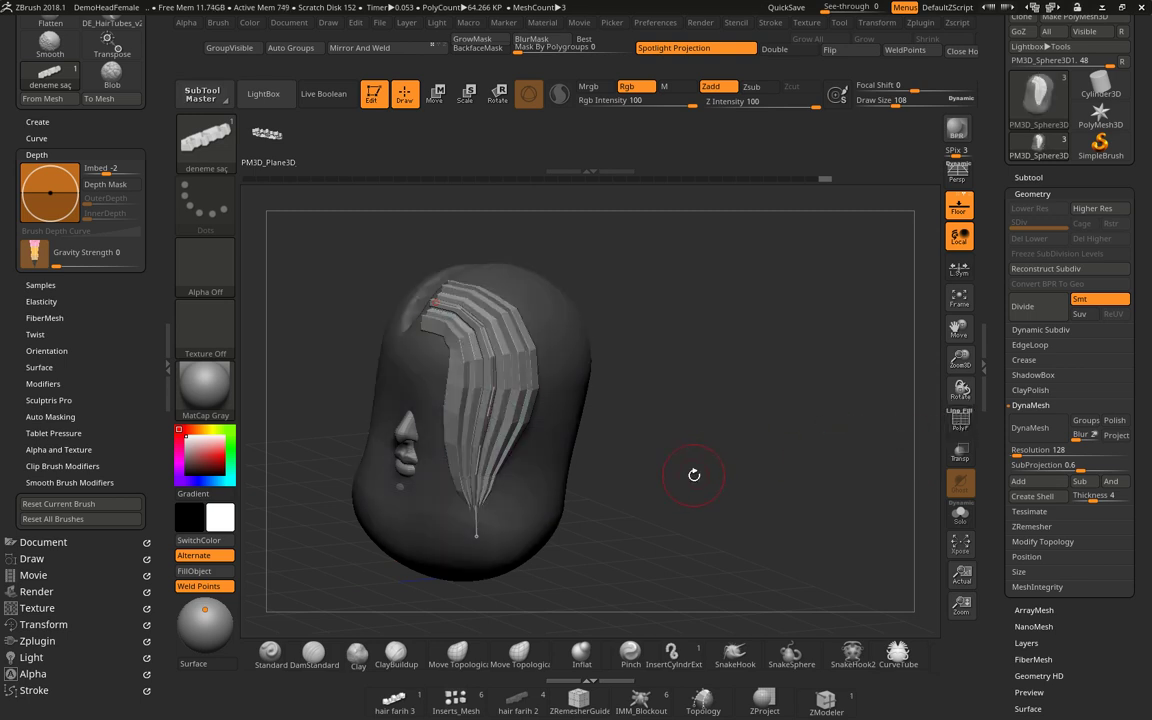
mouse_move(712, 405)
left_mouse_down()
mouse_move(519, 388)
mouse_move(486, 320)
left_mouse_up()
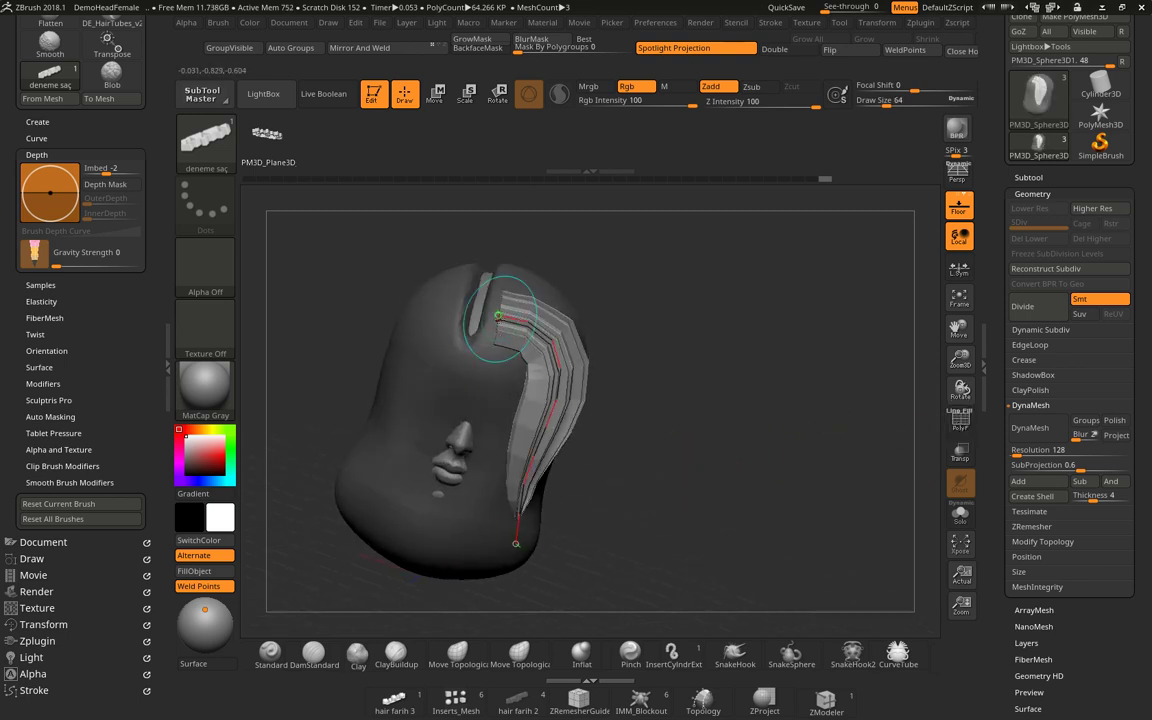
left_click_drag(860, 430, 744, 432)
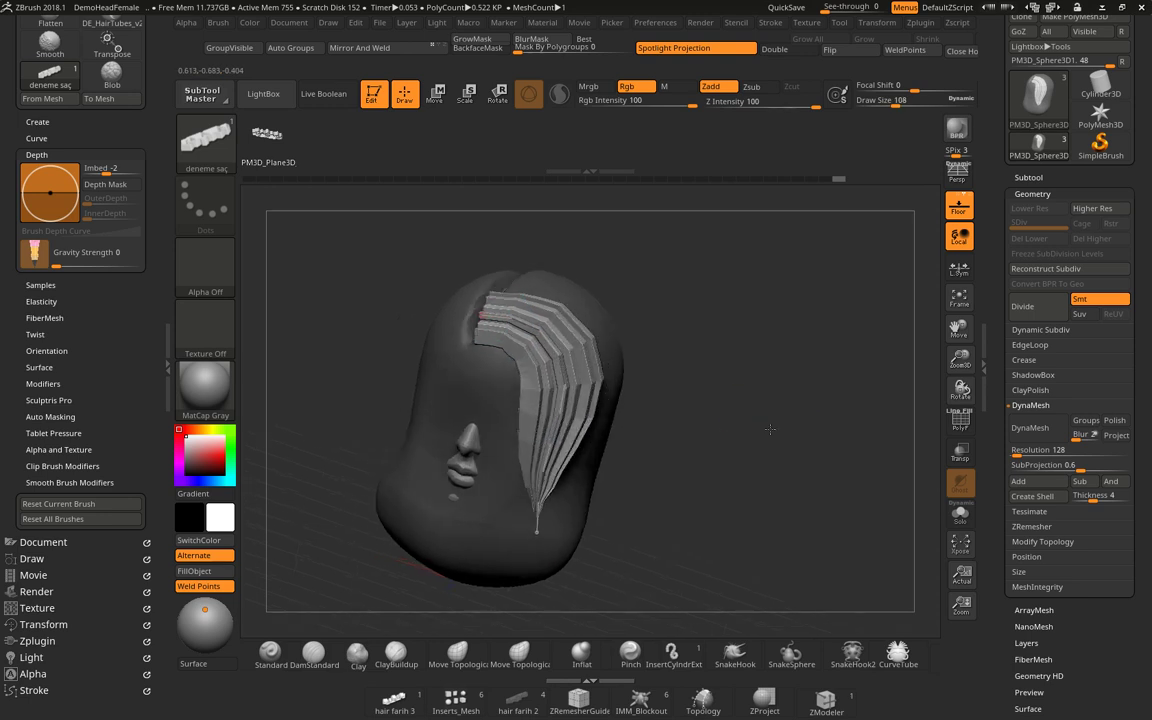
mouse_move(597, 418)
left_mouse_down()
mouse_move(556, 384)
mouse_move(530, 388)
left_mouse_up()
key("space")
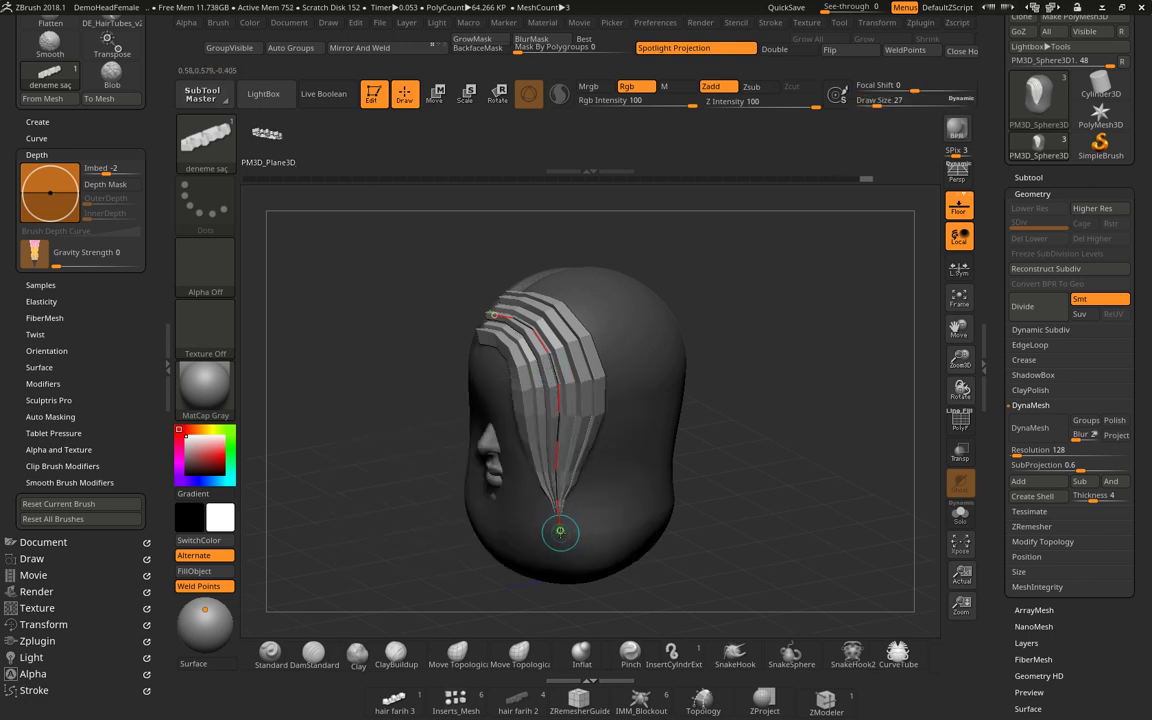
left_click_drag(560, 530, 562, 538)
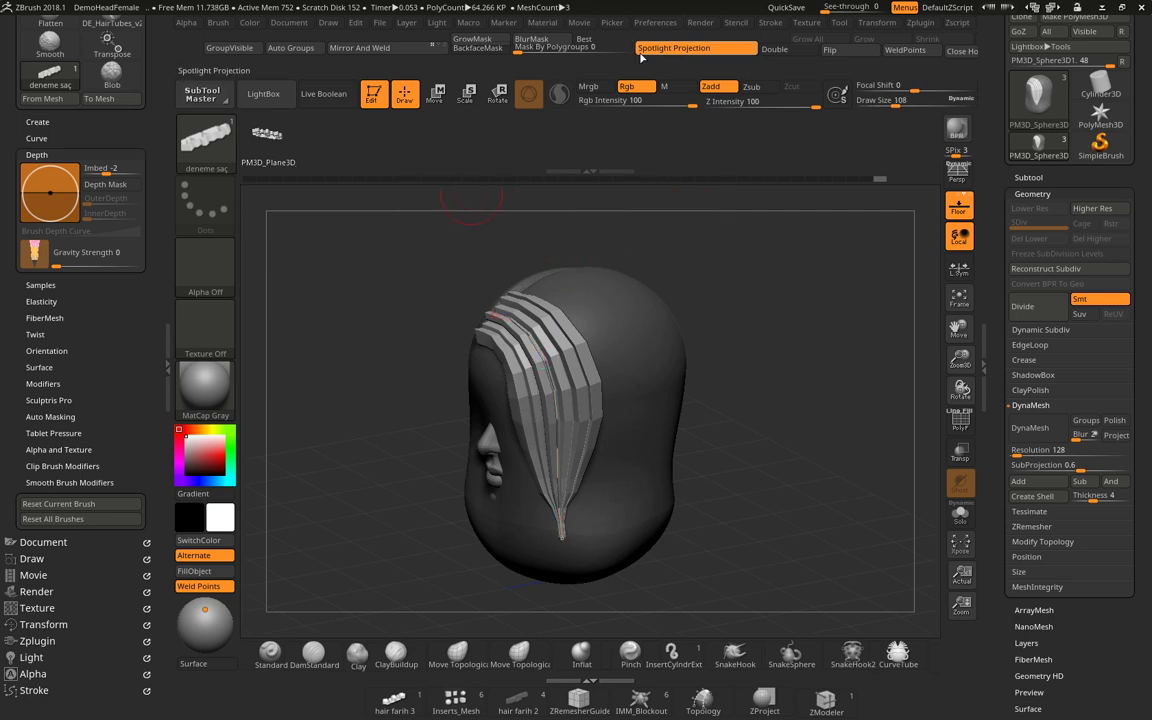
left_click(775, 24)
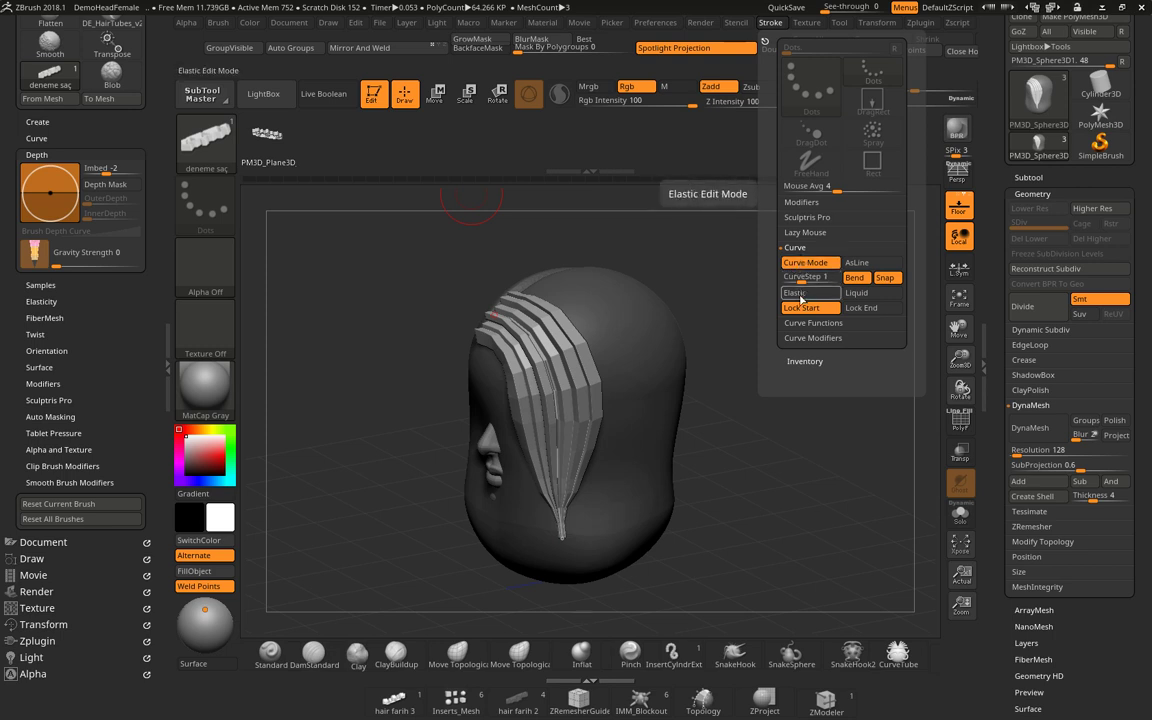
left_click(811, 340)
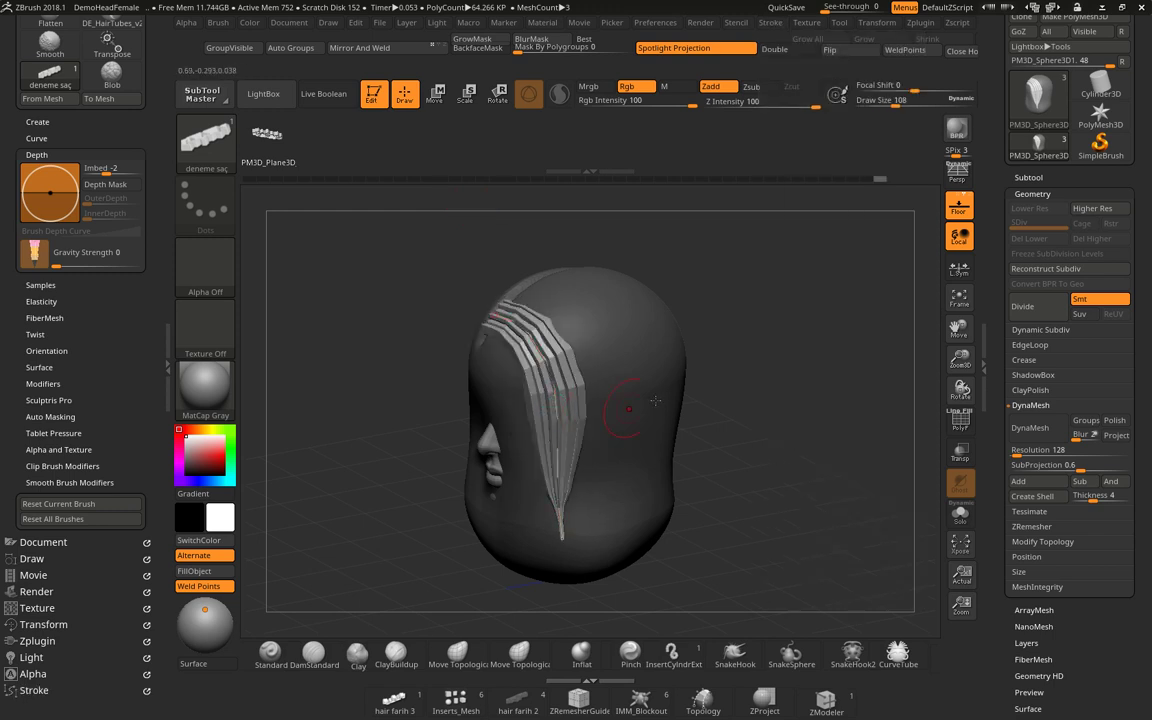
mouse_move(650, 342)
left_mouse_down()
mouse_move(756, 378)
mouse_move(717, 429)
mouse_move(687, 422)
left_mouse_up()
scroll(1111, 510, "down", 3)
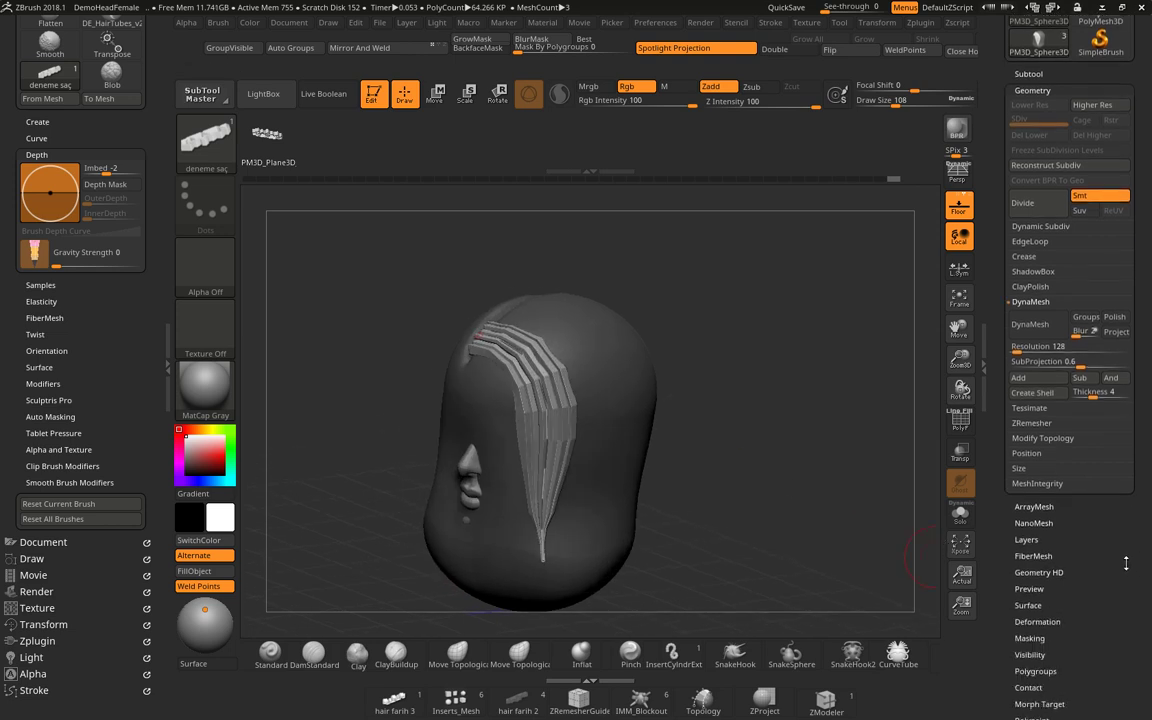
scroll(1111, 510, "down", 4)
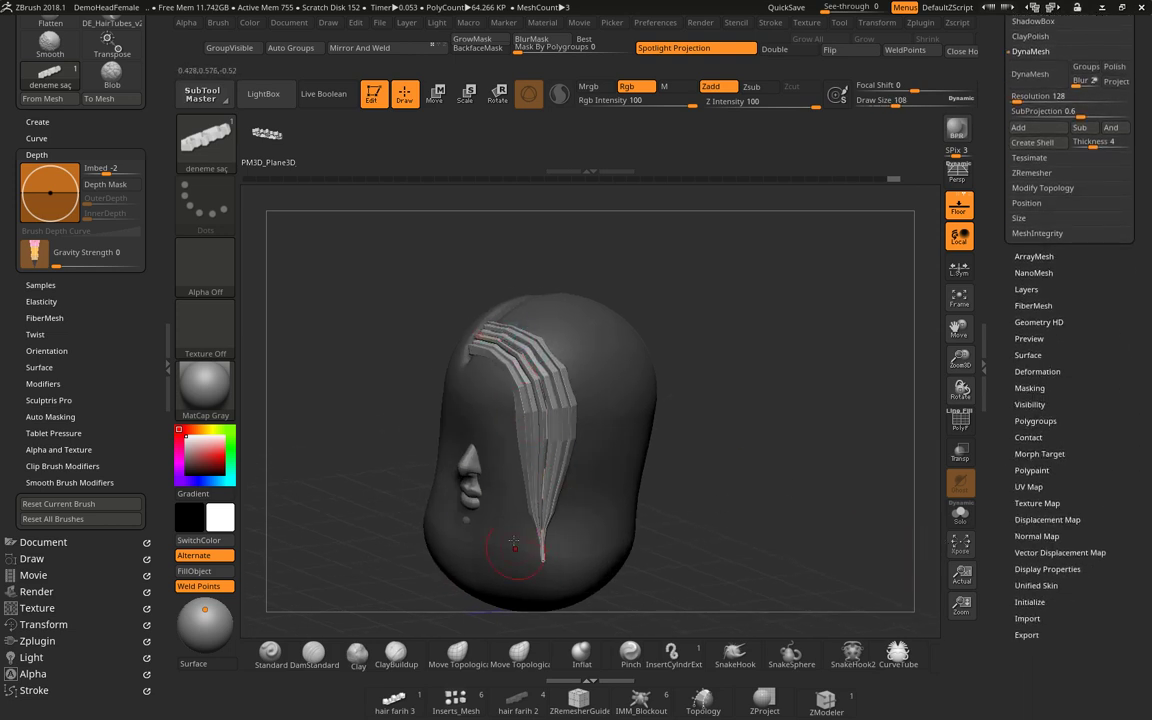
mouse_move(712, 514)
left_mouse_down()
mouse_move(698, 521)
mouse_move(645, 470)
left_mouse_up()
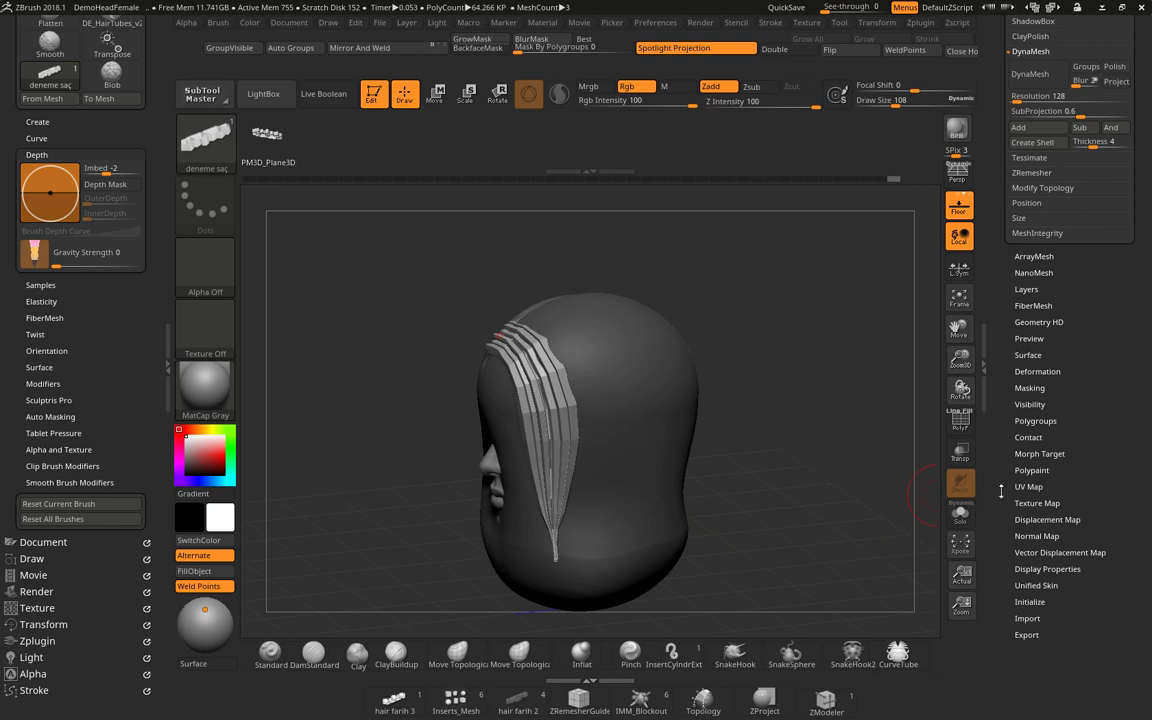
Apply the rainbow Texture 42 so it shows on the hair strips.
left_click(1035, 503)
scroll(1080, 540, "up", 3)
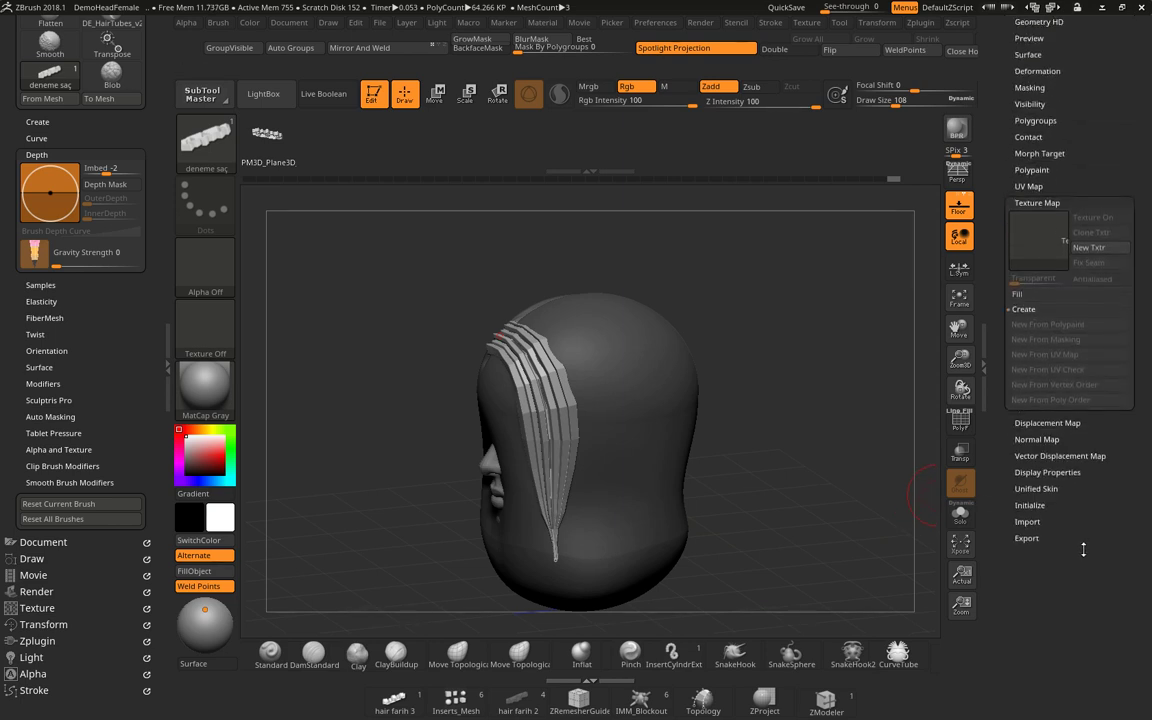
left_click(1041, 270)
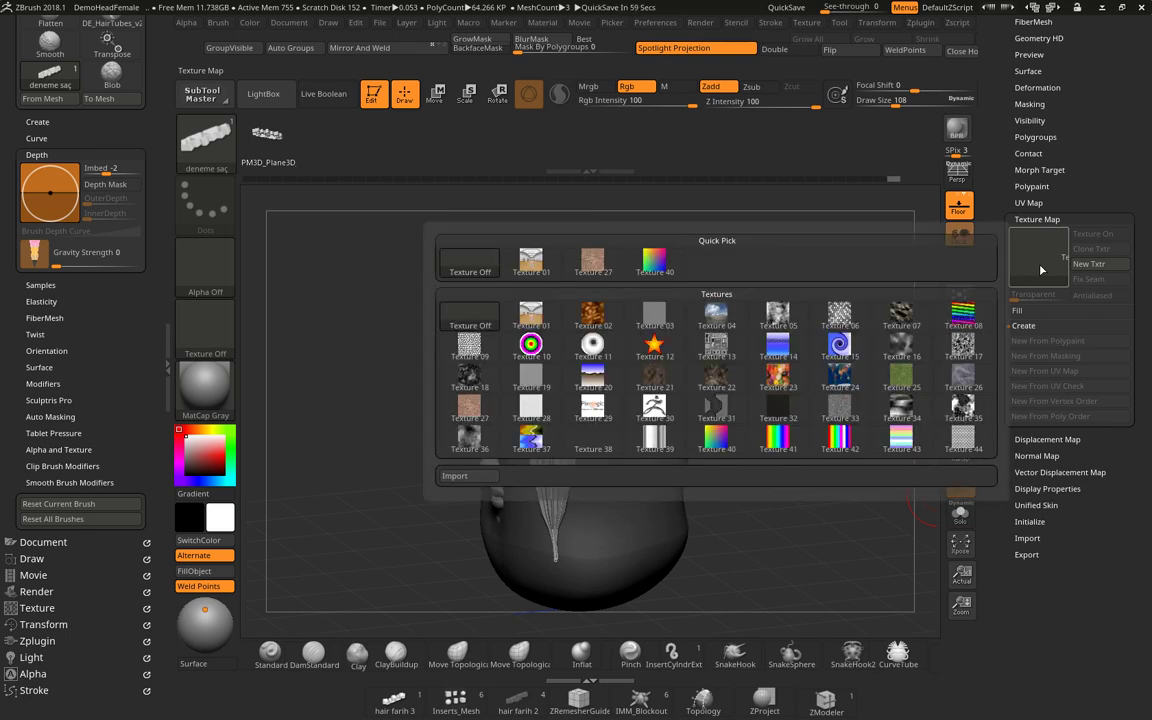
left_click(846, 442)
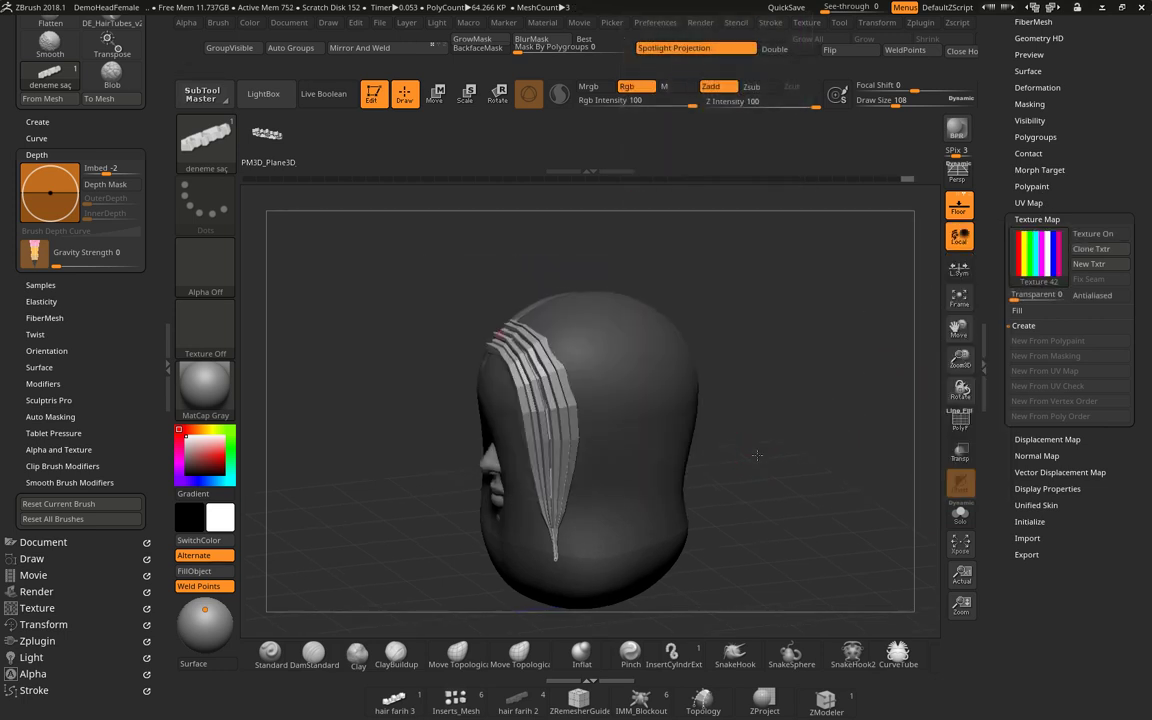
left_click(555, 559, "alt")
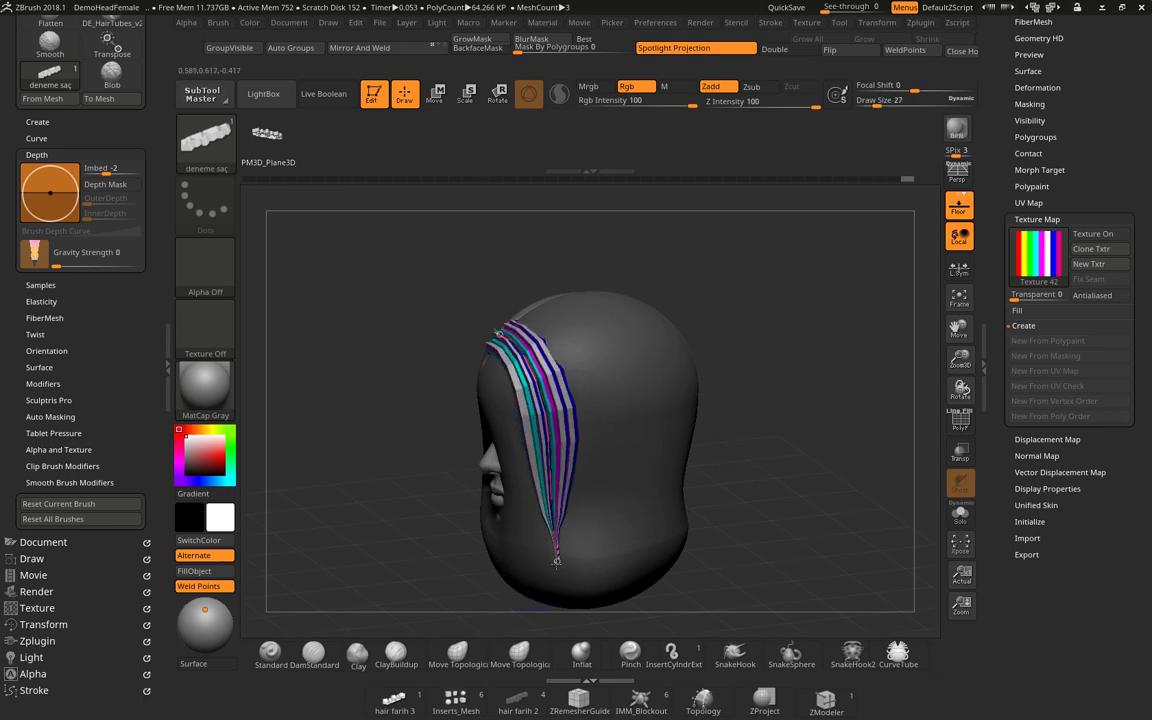
Adjust the first hair strip's curve at its tip and middle.
left_click_drag(558, 563, 564, 580)
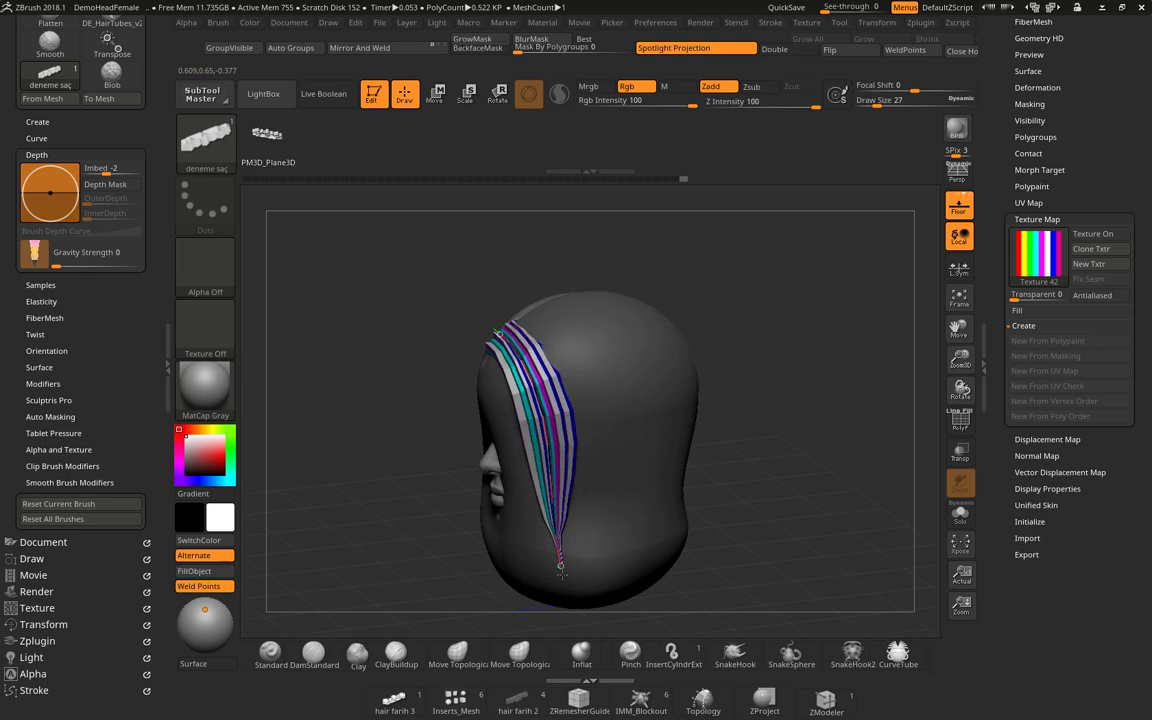
left_click_drag(538, 415, 541, 412)
left_click_drag(750, 384, 600, 500)
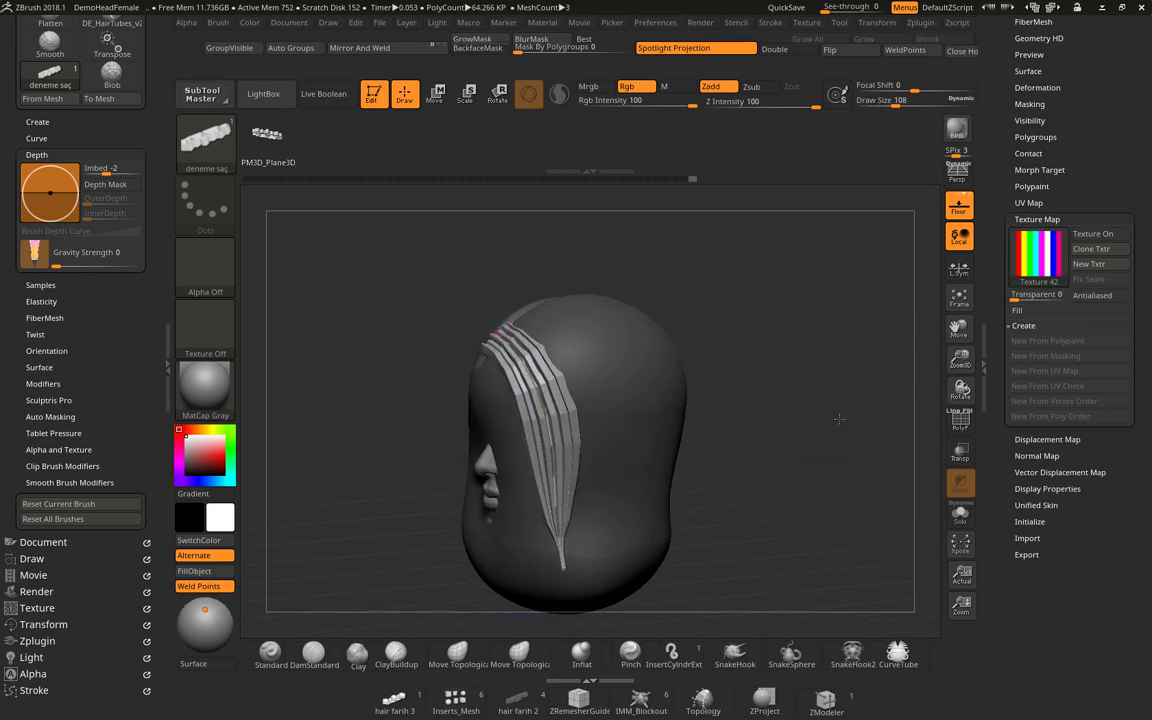
left_click_drag(560, 569, 562, 569)
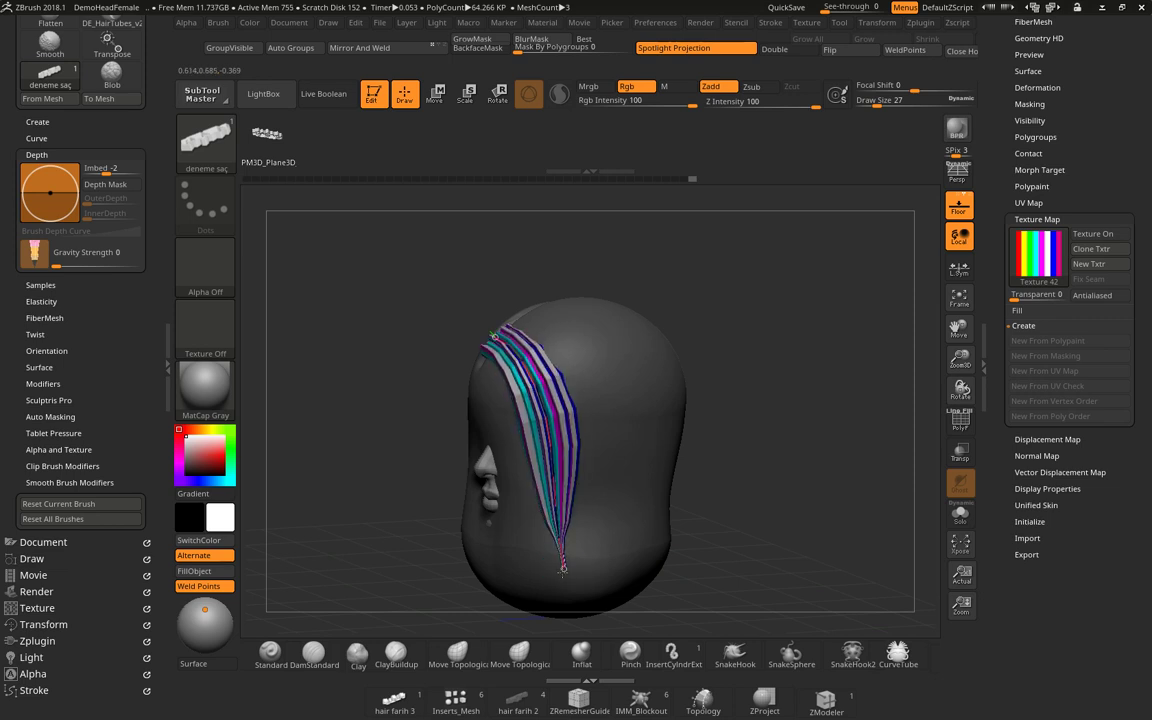
left_click_drag(1120, 177, 1120, 197)
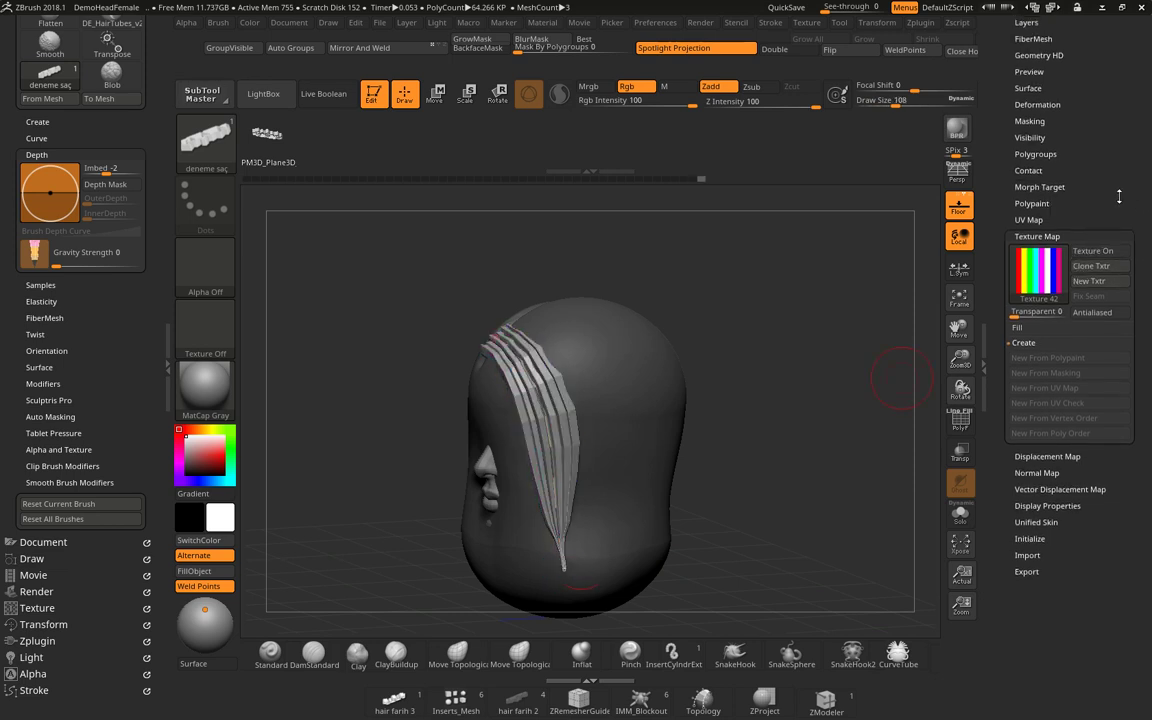
Turn to the back of the head and draw a second strip down beside the first.
left_click_drag(740, 465, 601, 378)
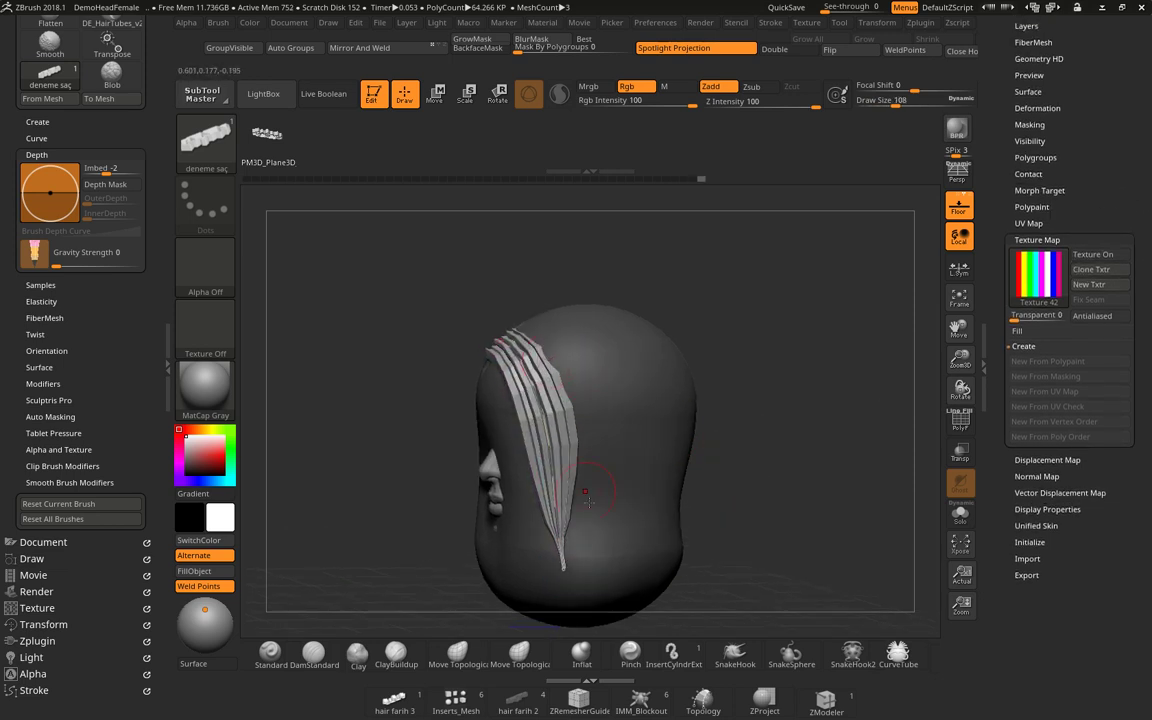
left_click_drag(725, 454, 709, 481)
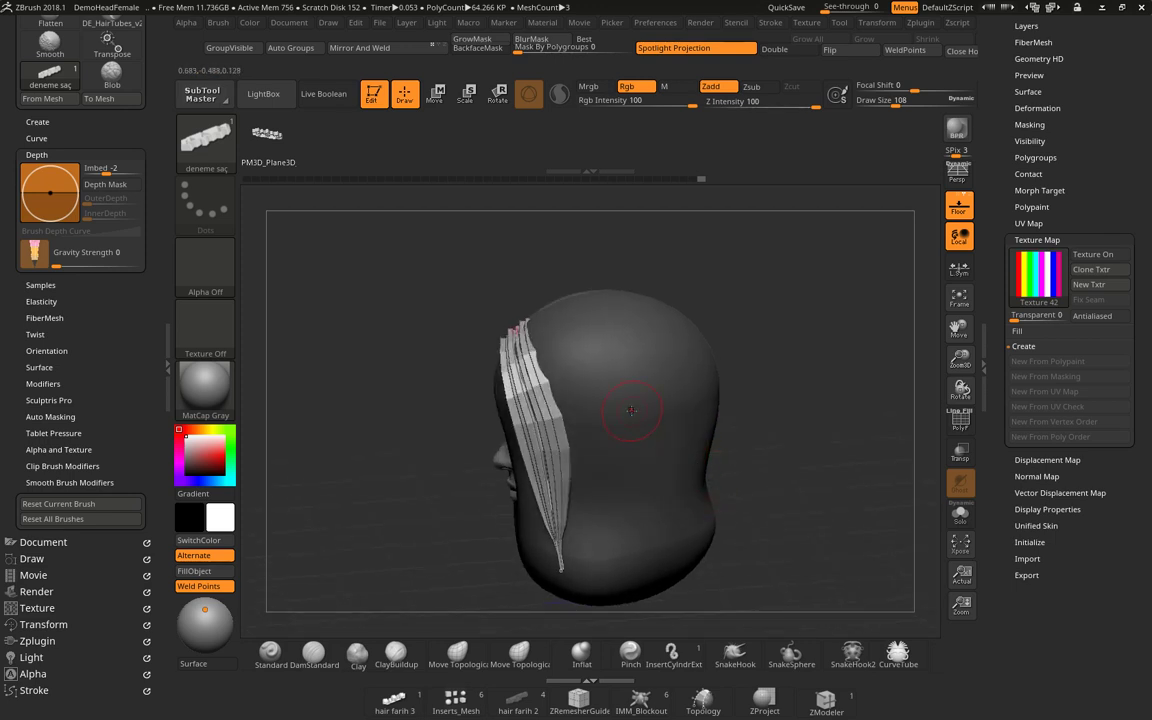
left_click_drag(609, 453, 619, 548)
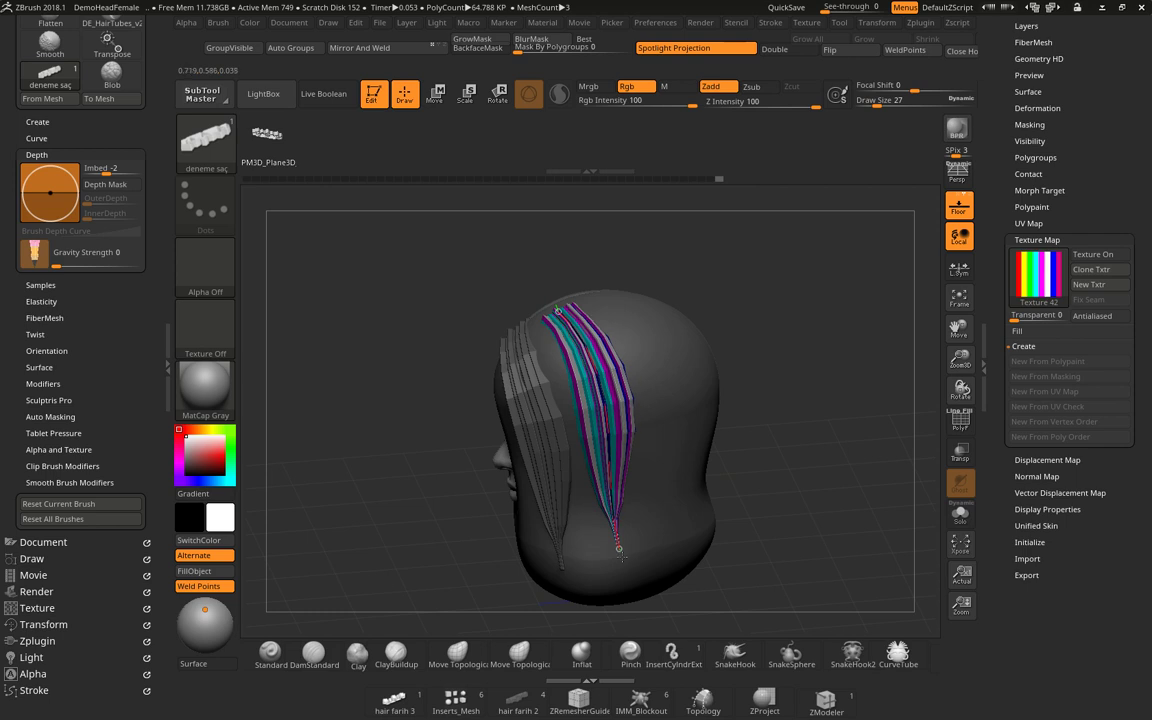
Undo back through the history until both hair strips are gone, then turn the head sideways.
left_click(654, 530)
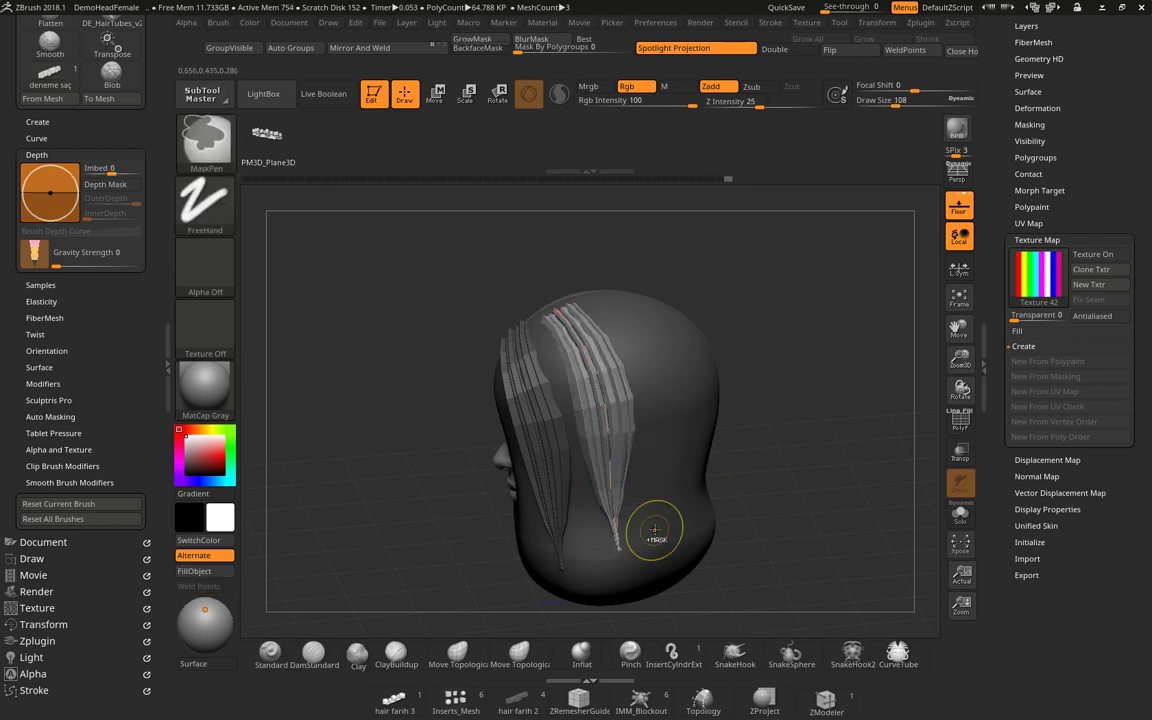
key("ctrl+z")
key("ctrl+z")
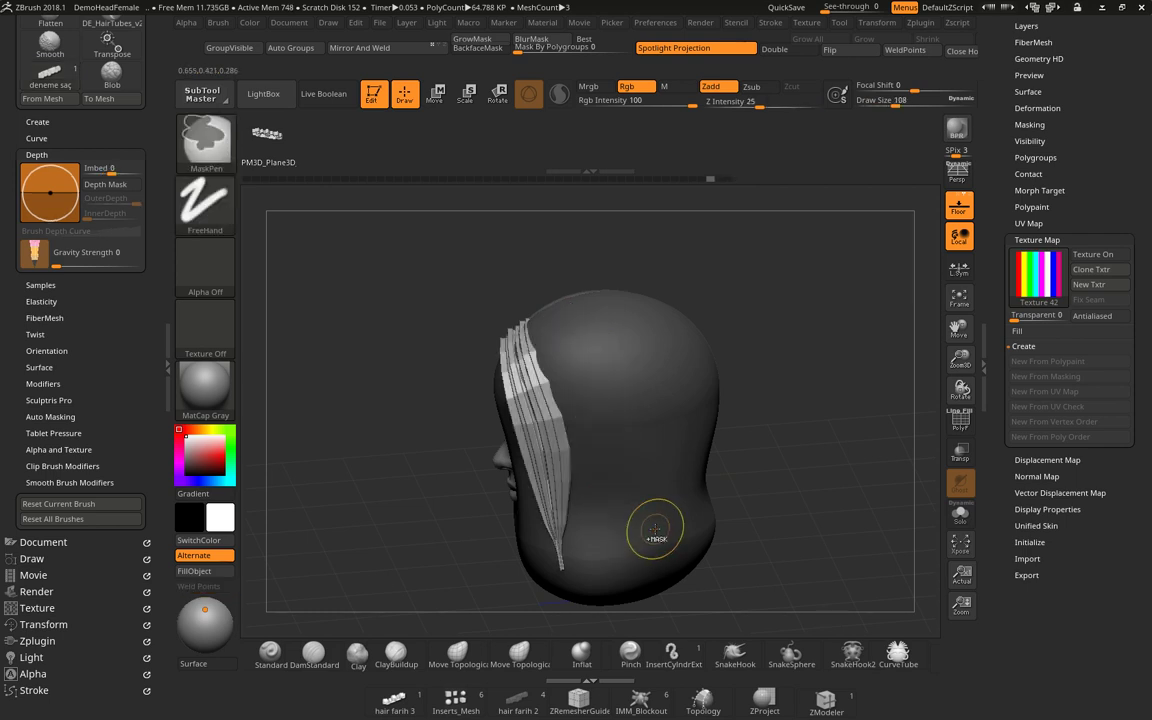
key("ctrl+z")
key("ctrl+z")
key("ctrl+z")
key("ctrl+z")
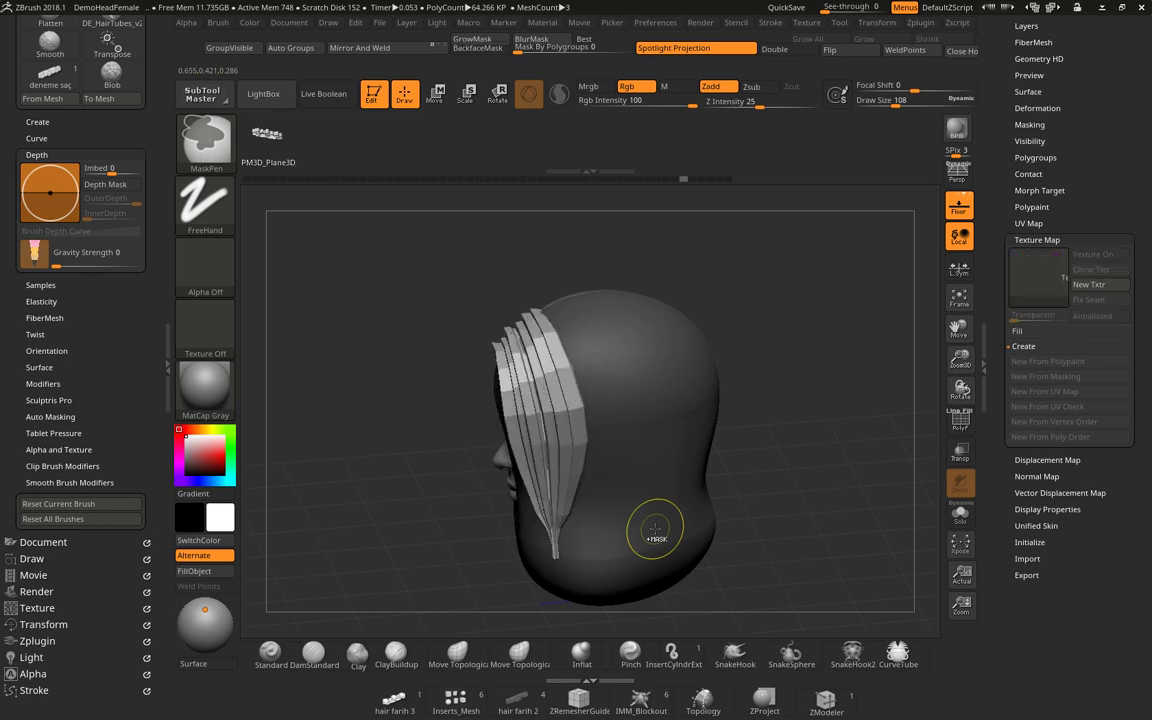
key("ctrl+z")
key("ctrl+z")
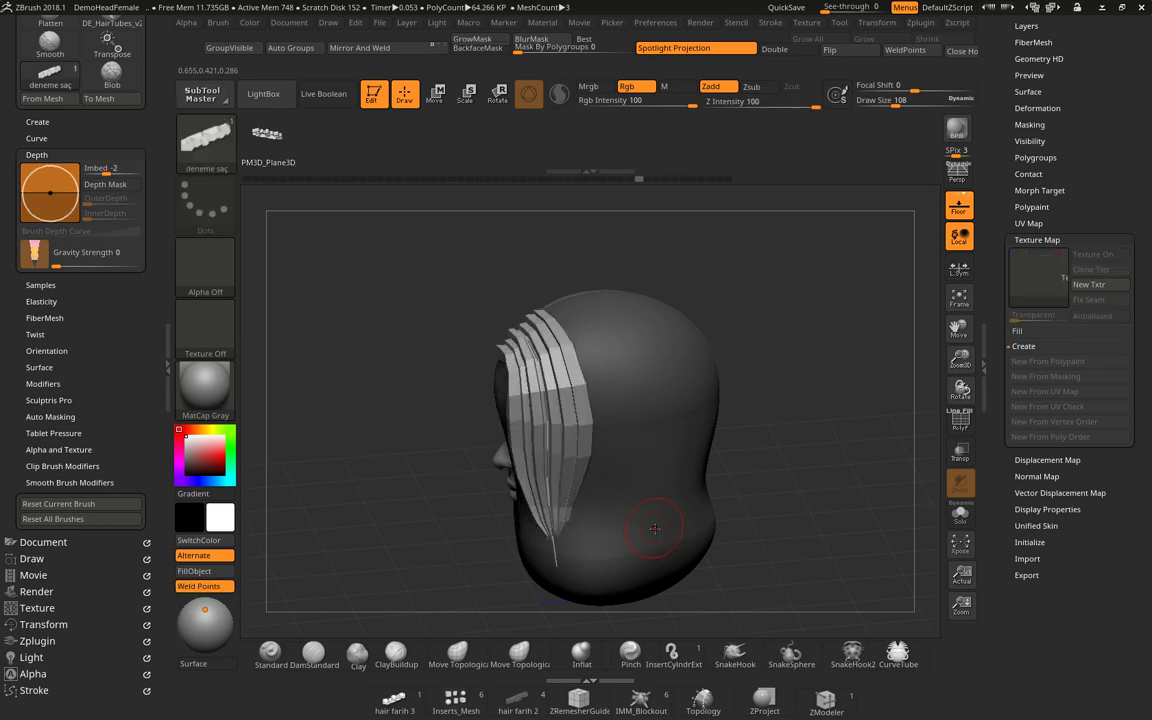
mouse_move(618, 178)
left_mouse_down()
mouse_move(577, 178)
mouse_move(594, 179)
left_mouse_up()
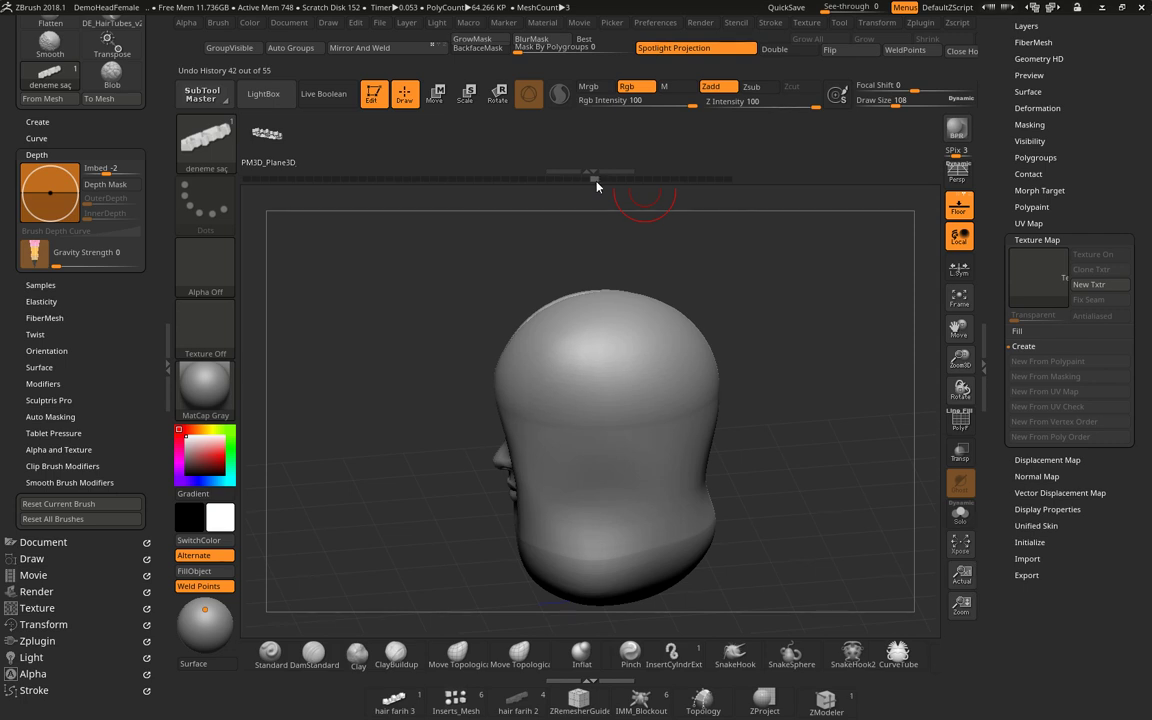
left_click_drag(779, 420, 708, 468)
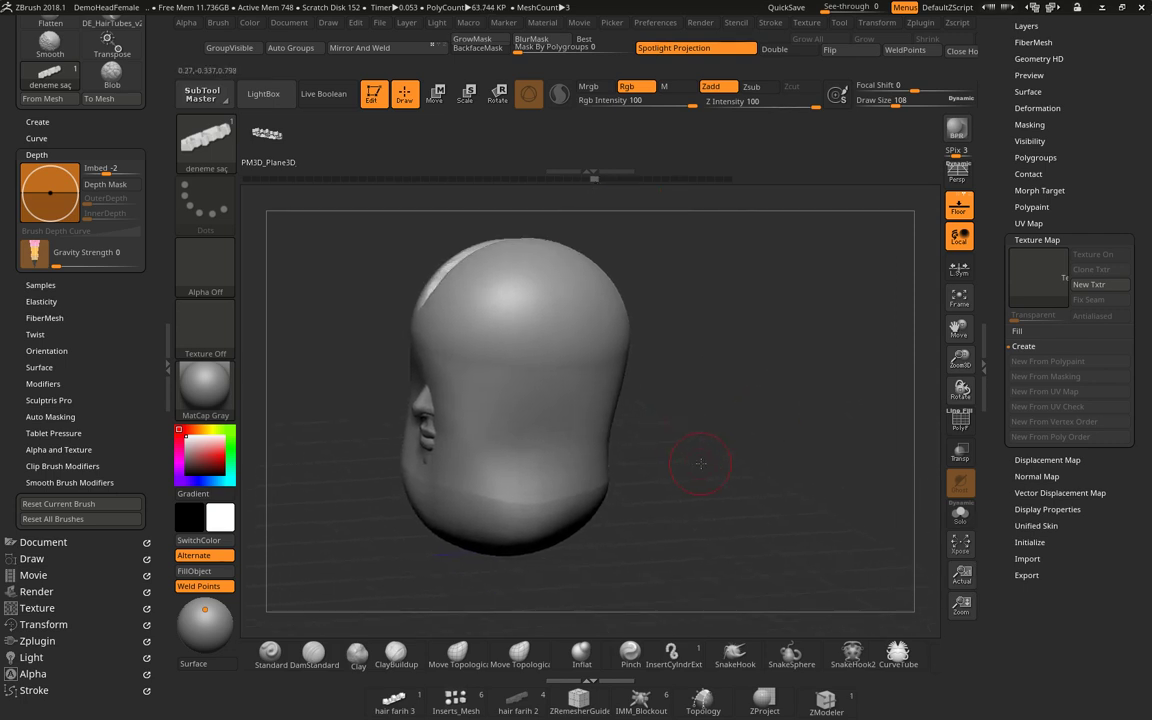
left_click_drag(797, 468, 592, 625)
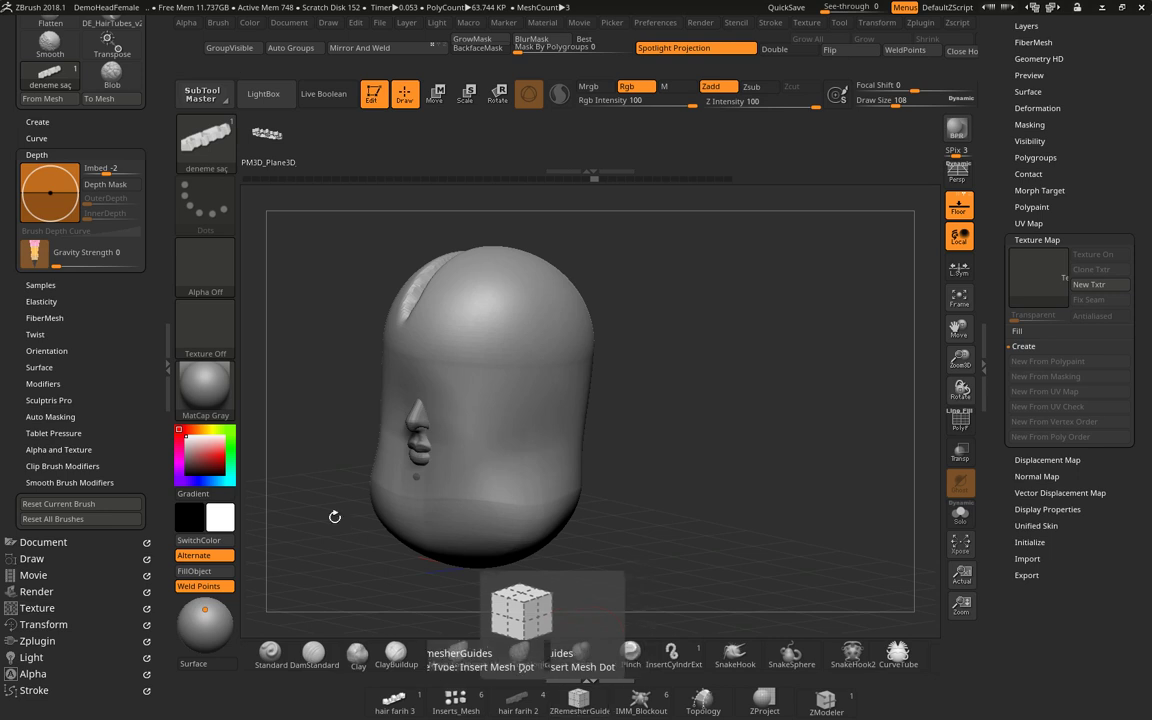
Switch to the ZRemesherGuide brush and draw a first guide curve down the head.
left_click(580, 707)
left_click_drag(500, 580, 514, 591)
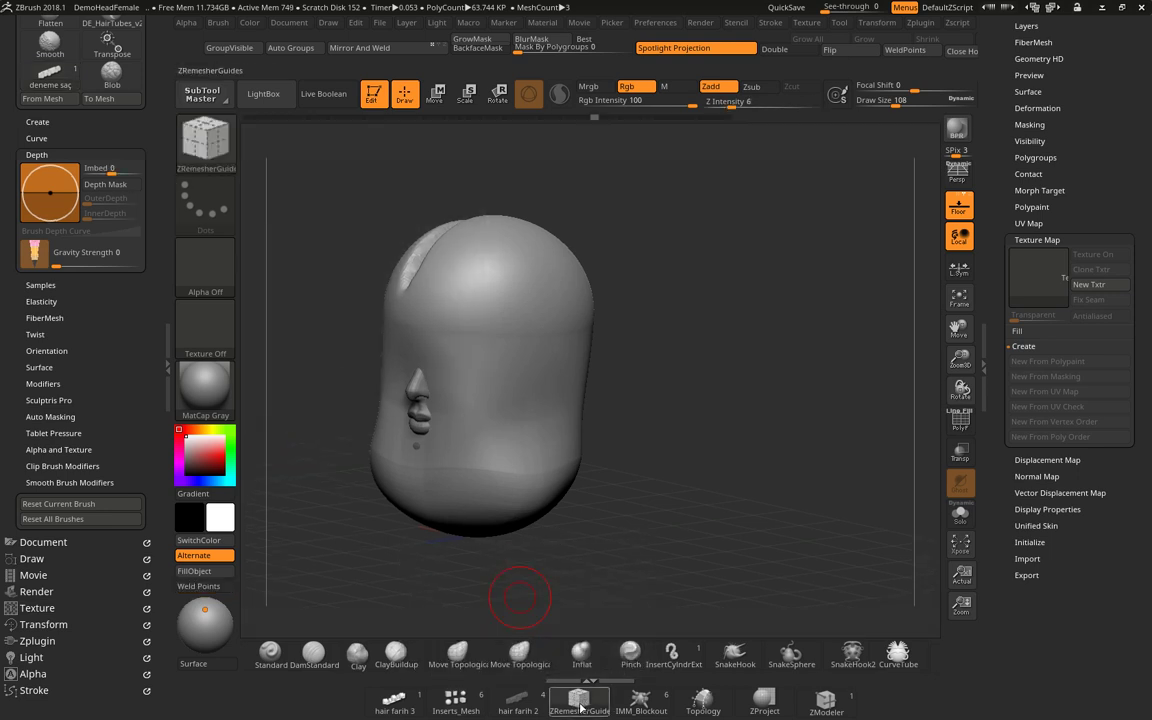
mouse_move(633, 442)
left_mouse_down()
mouse_move(662, 445)
mouse_move(598, 402)
left_mouse_up()
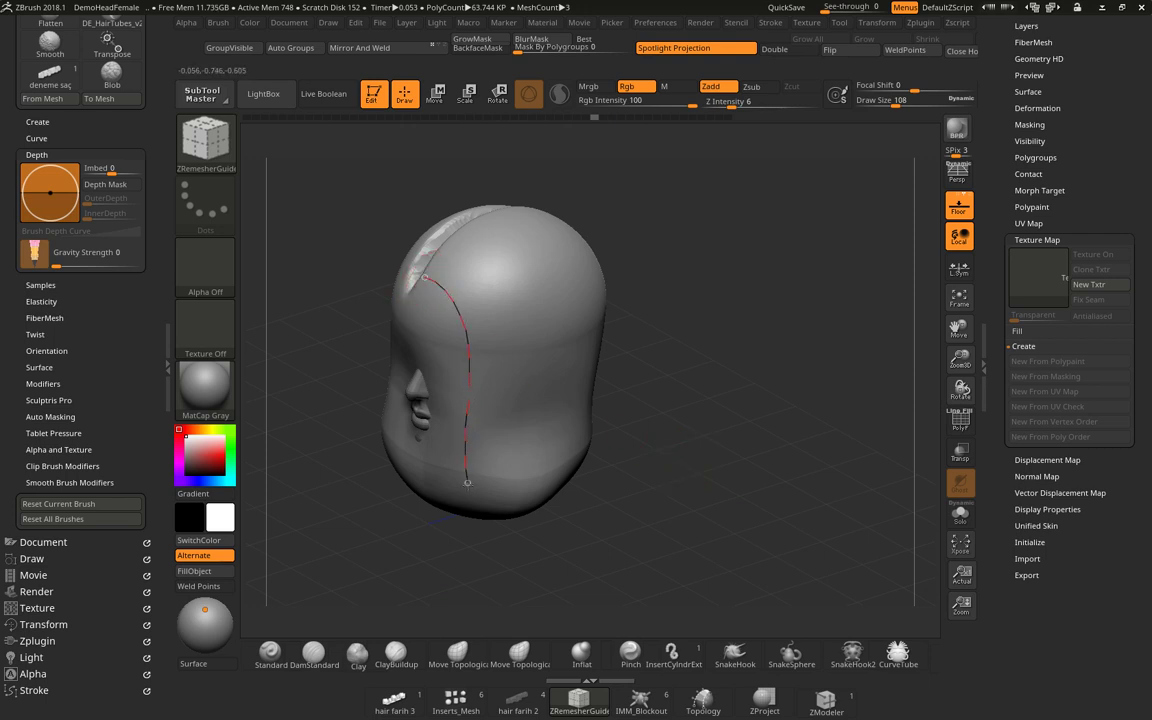
left_click_drag(686, 342, 470, 290)
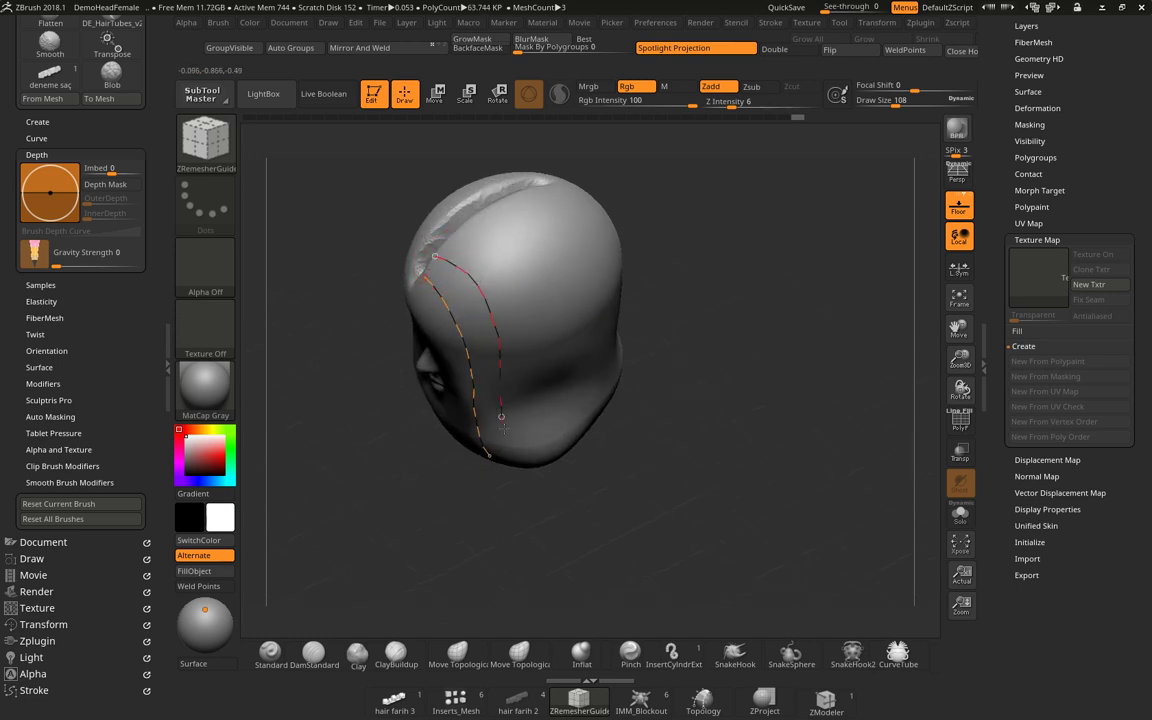
key("ctrl+z")
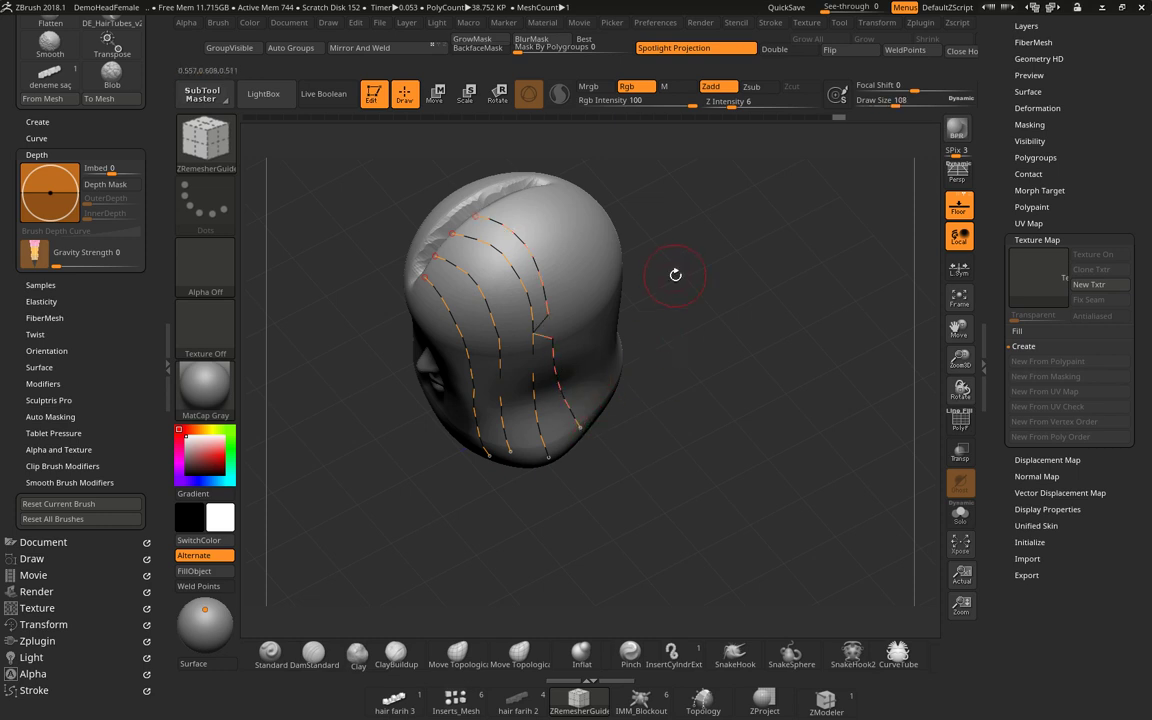
Add another guide curve along the head and check the guides from the side and back.
key("ctrl")
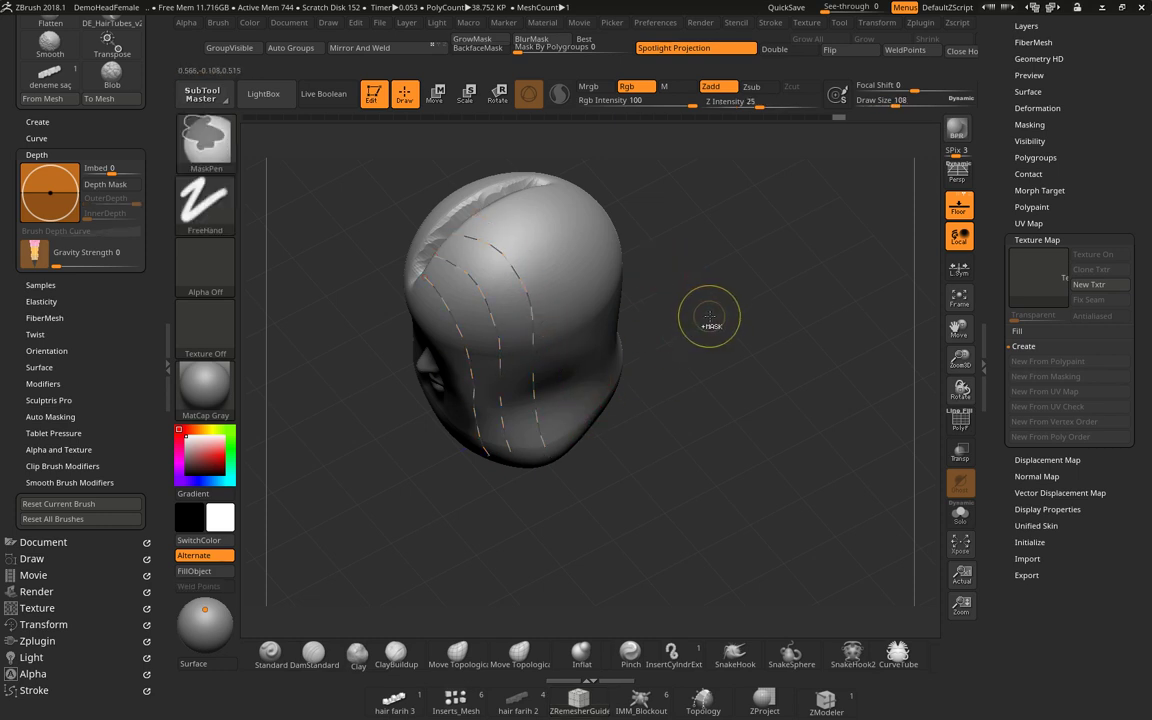
left_click_drag(720, 314, 653, 314)
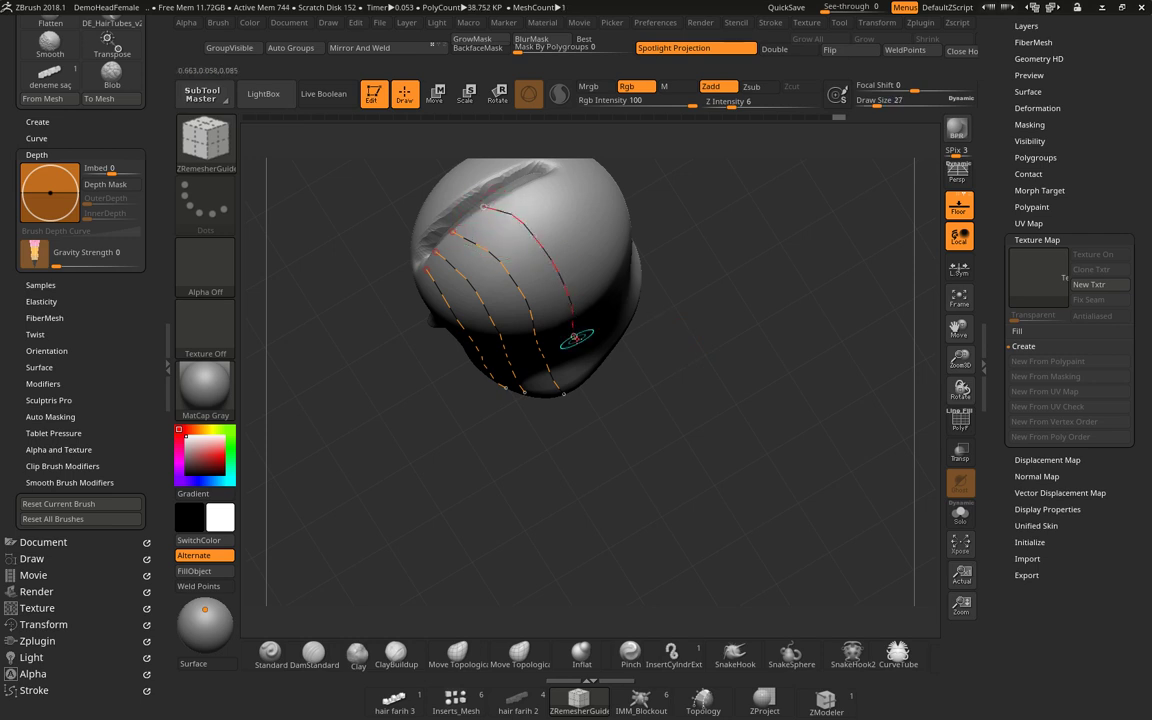
mouse_move(428, 345)
left_mouse_down()
mouse_move(599, 350)
mouse_move(579, 341)
left_mouse_up()
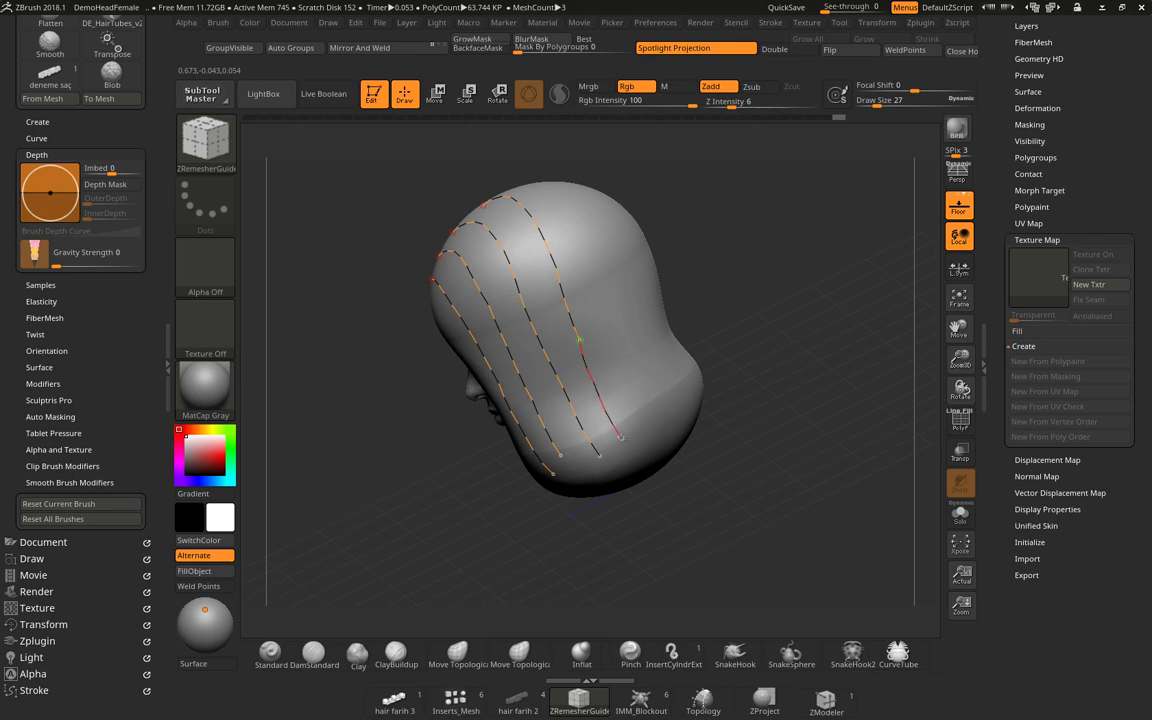
mouse_move(650, 262)
left_mouse_down()
mouse_move(750, 288)
mouse_move(390, 275)
left_mouse_up()
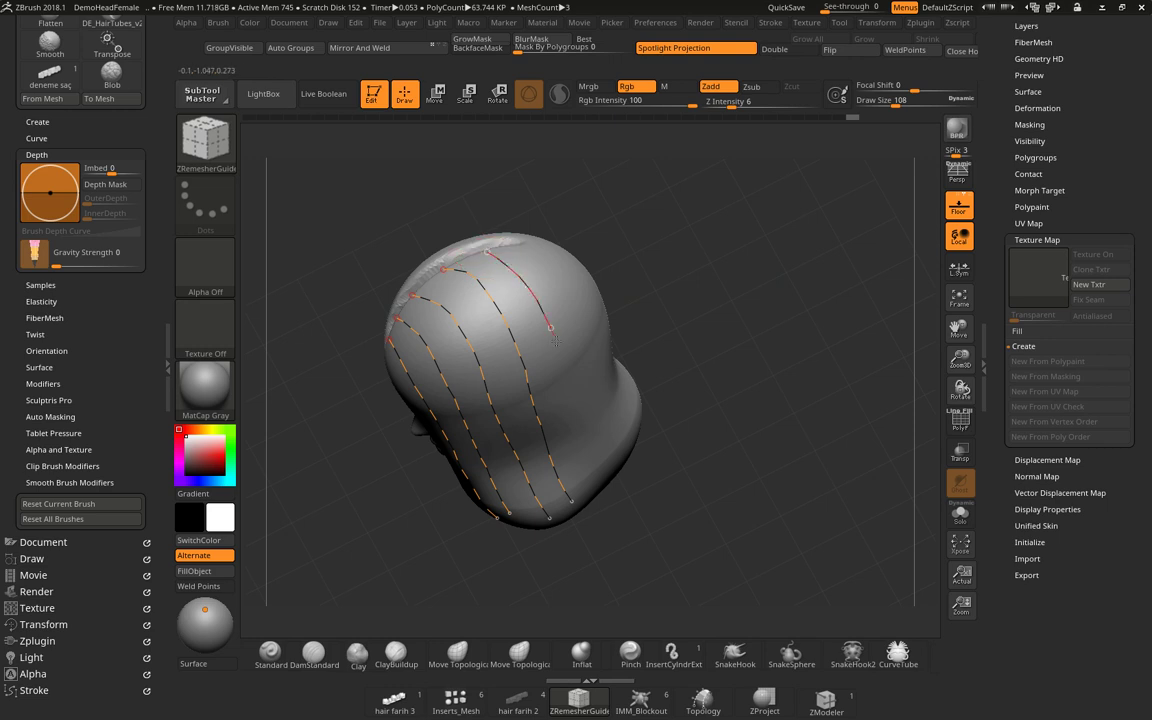
left_click_drag(694, 314, 683, 354)
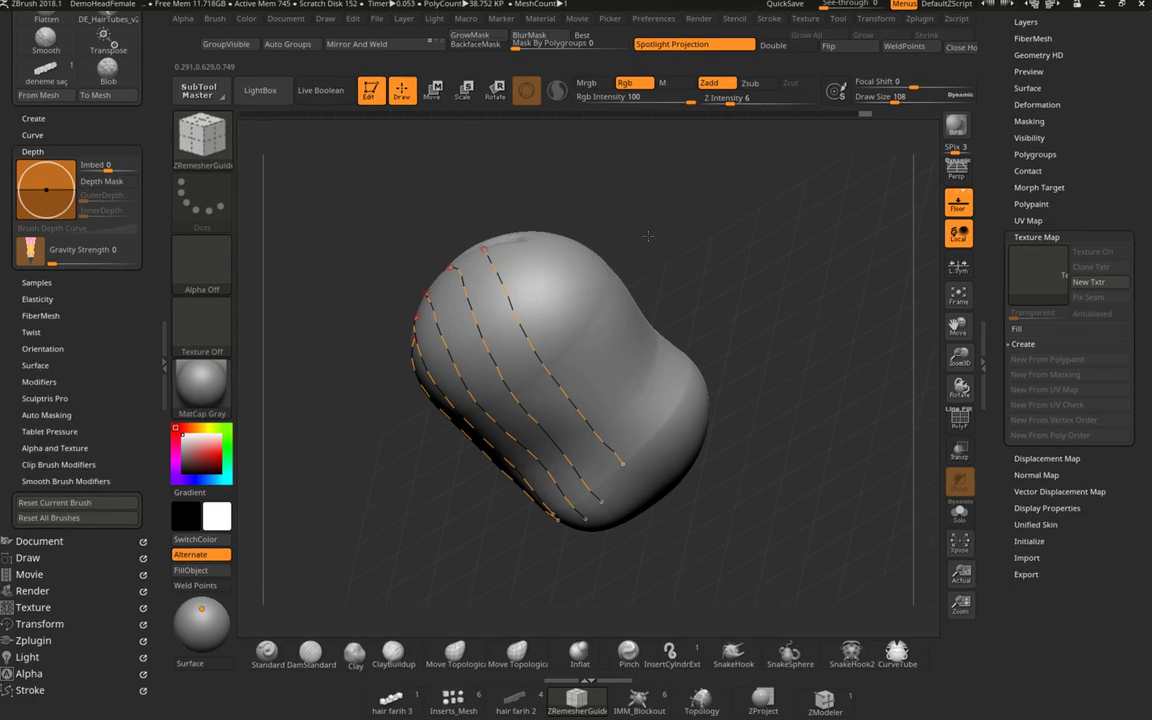
mouse_move(648, 236)
left_mouse_down()
mouse_move(670, 351)
mouse_move(560, 330)
left_mouse_up()
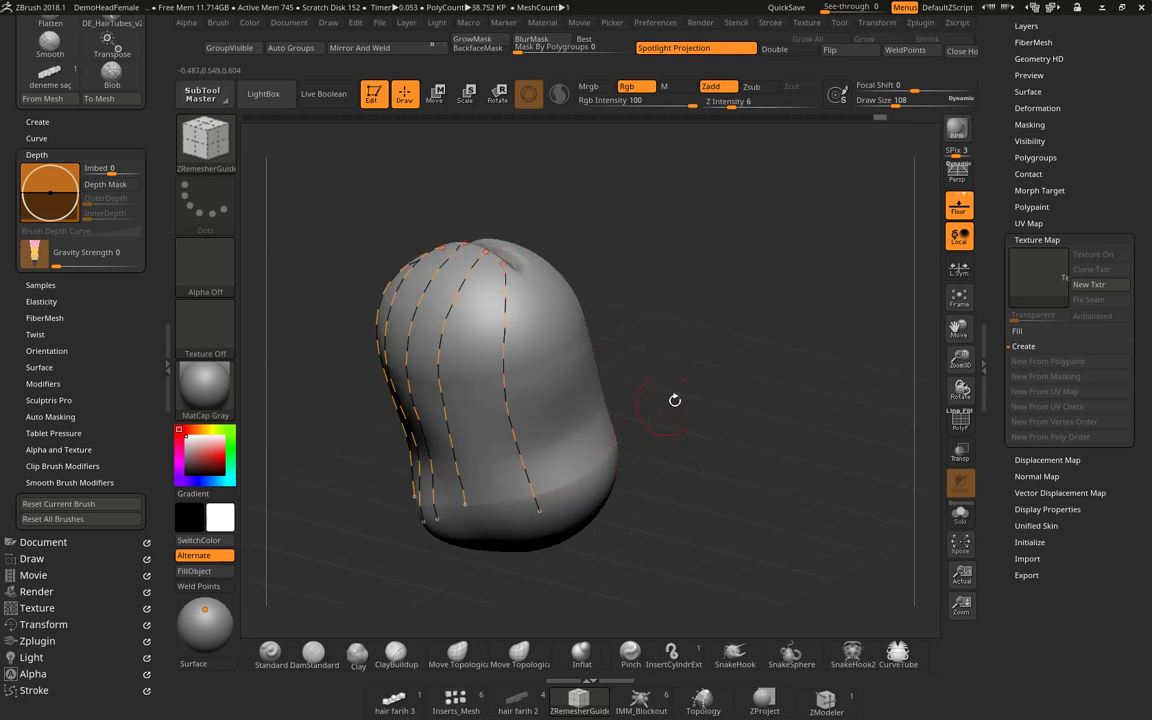
mouse_move(674, 399)
left_mouse_down()
mouse_move(694, 342)
mouse_move(708, 389)
mouse_move(668, 321)
mouse_move(719, 343)
mouse_move(690, 370)
left_mouse_up()
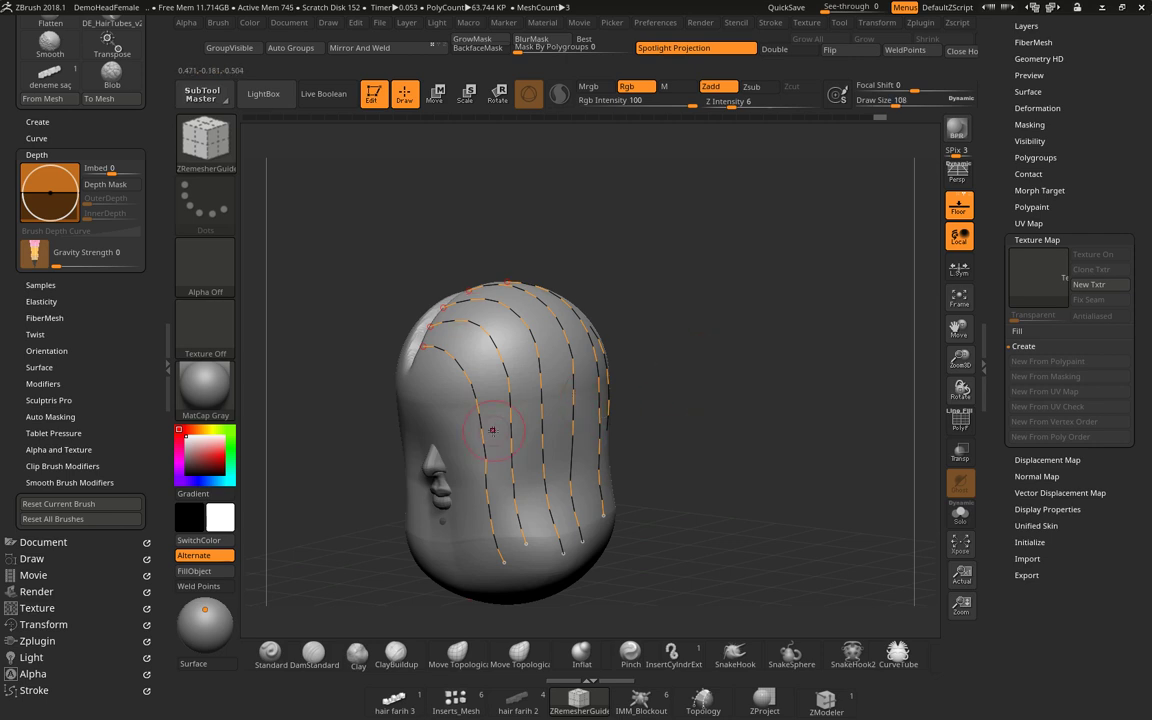
Reselect the deneme saç brush, check its modifier and curve settings, and draw a curve down the side.
left_click(205, 152)
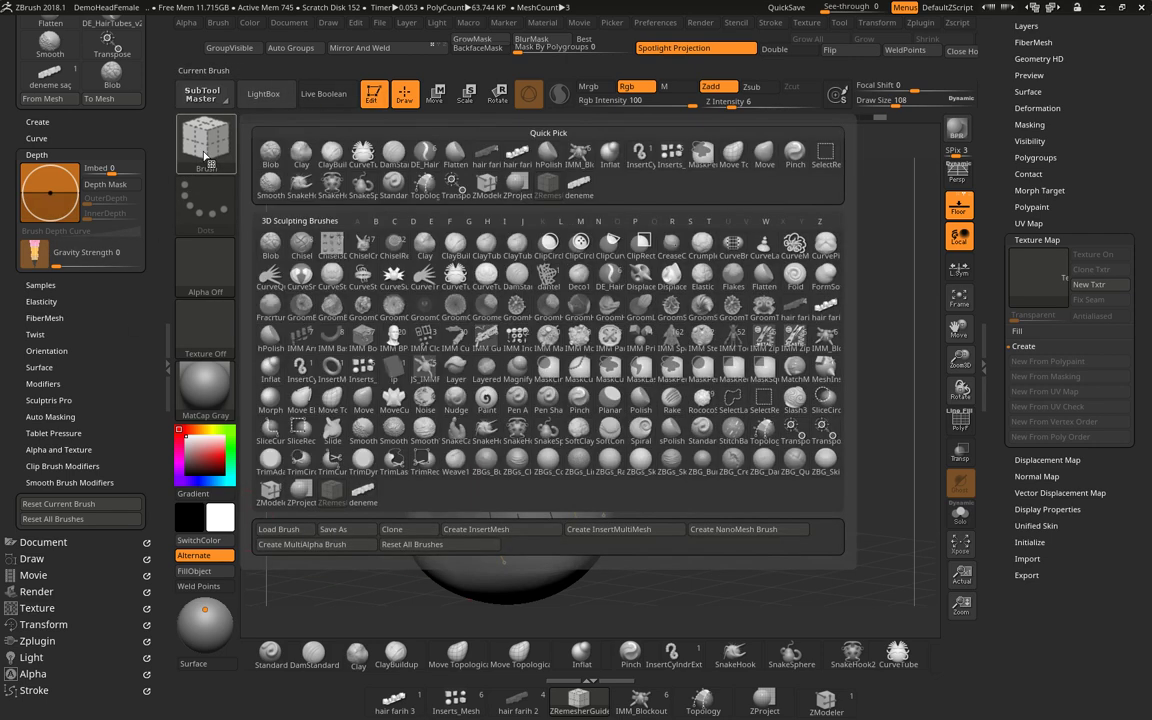
left_click(365, 497)
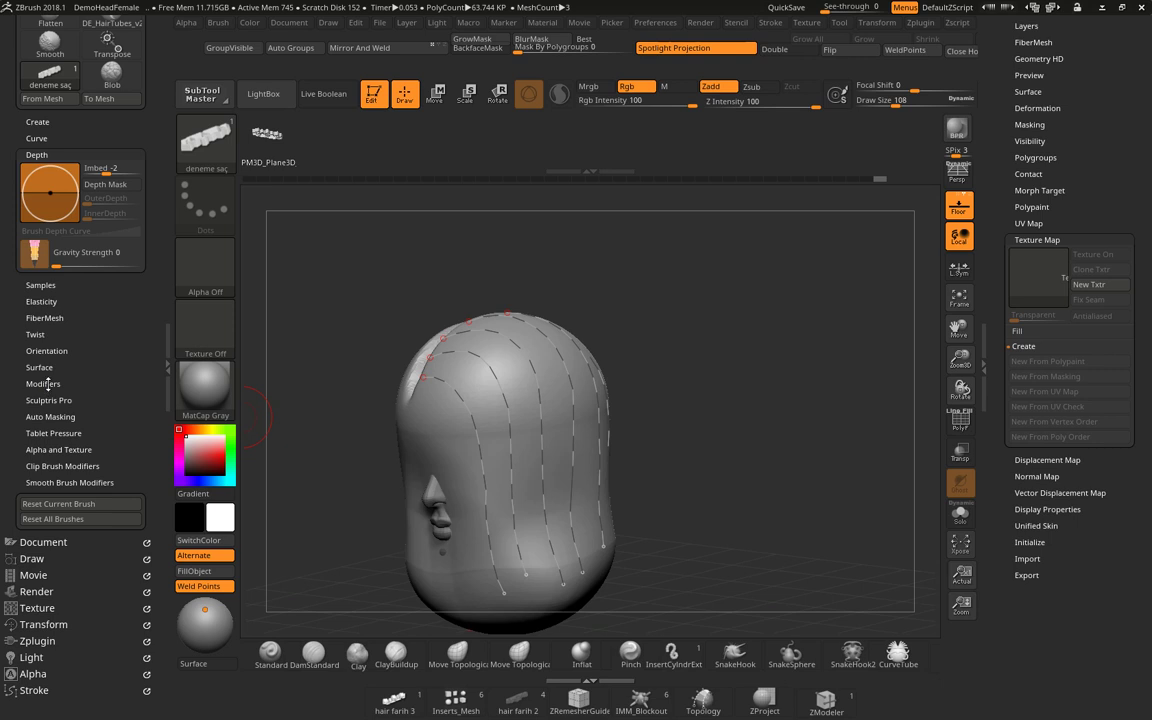
left_click(44, 384)
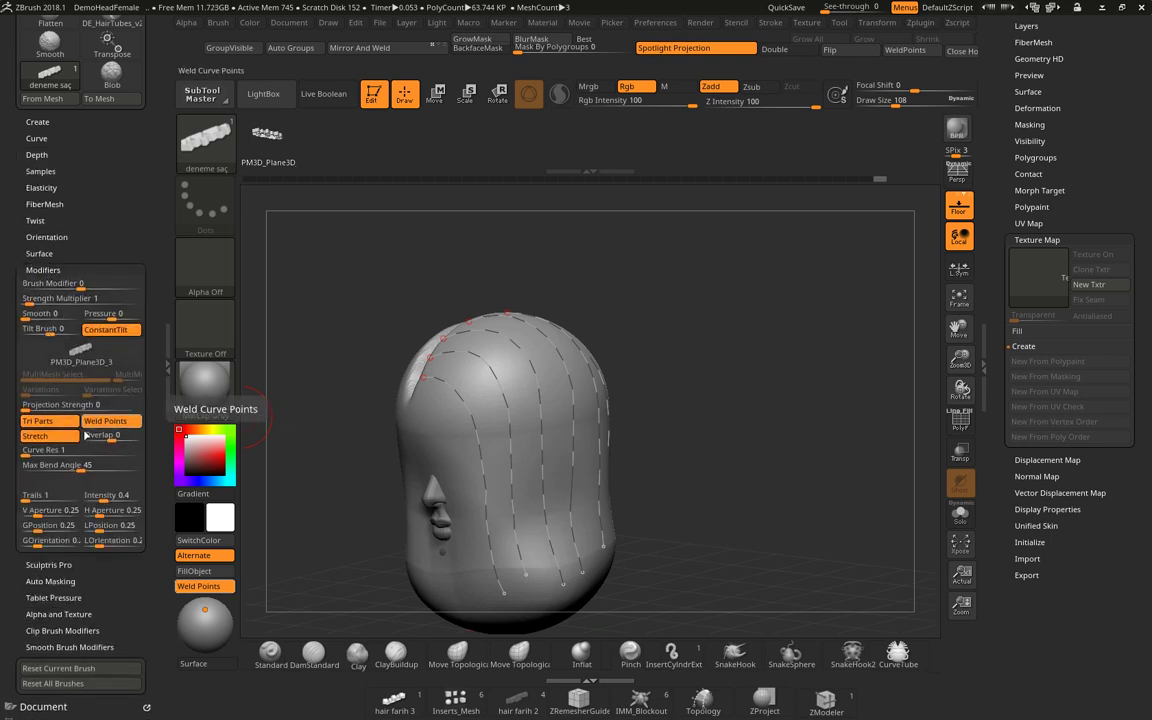
left_click(733, 24)
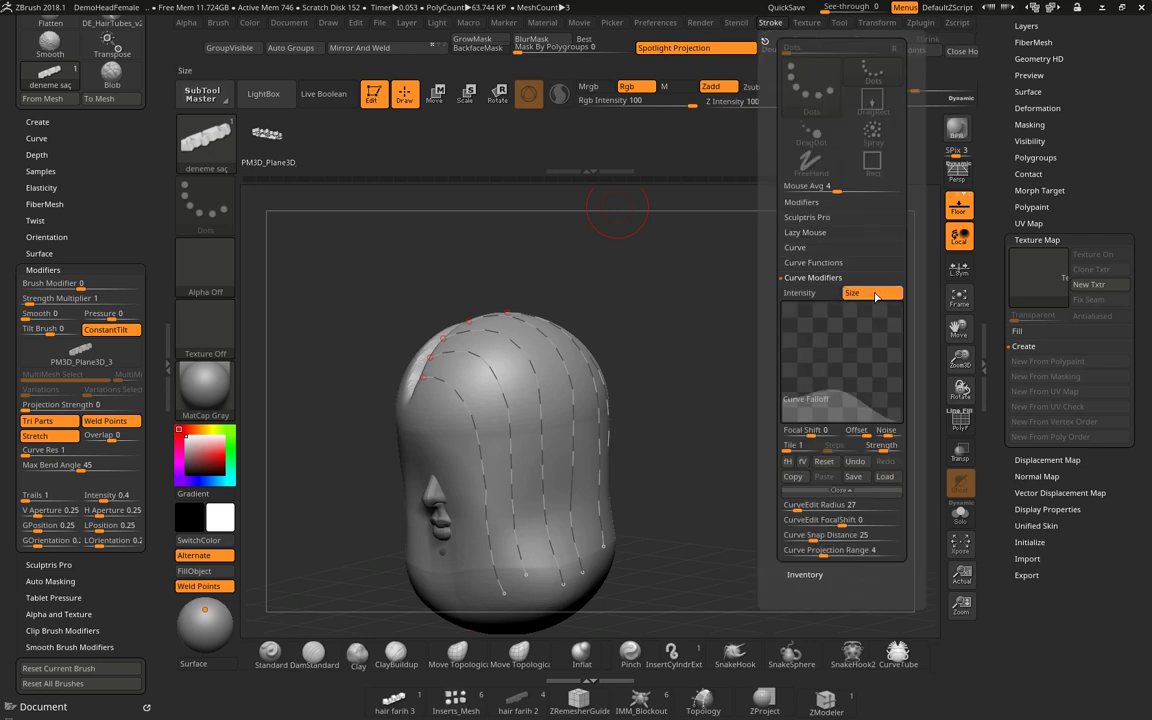
left_click_drag(699, 360, 686, 368)
left_click_drag(437, 330, 486, 448)
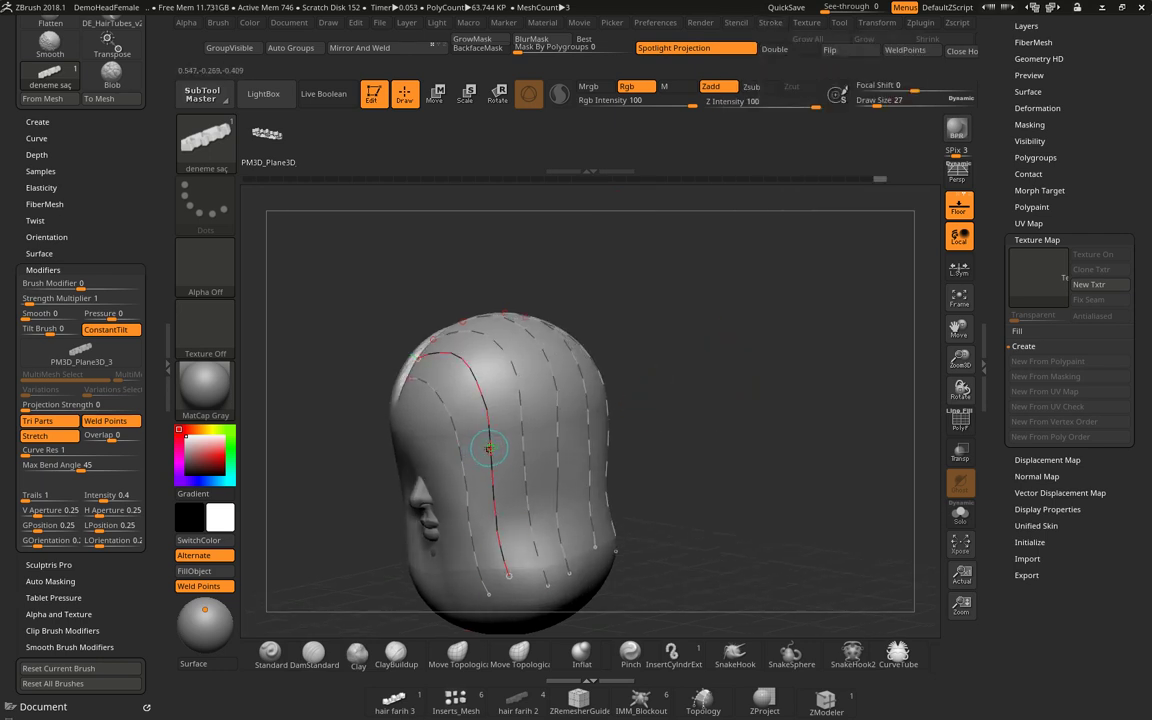
Undo the hair strip preview and assign the rainbow Texture 42 as the texture map.
left_click(489, 449)
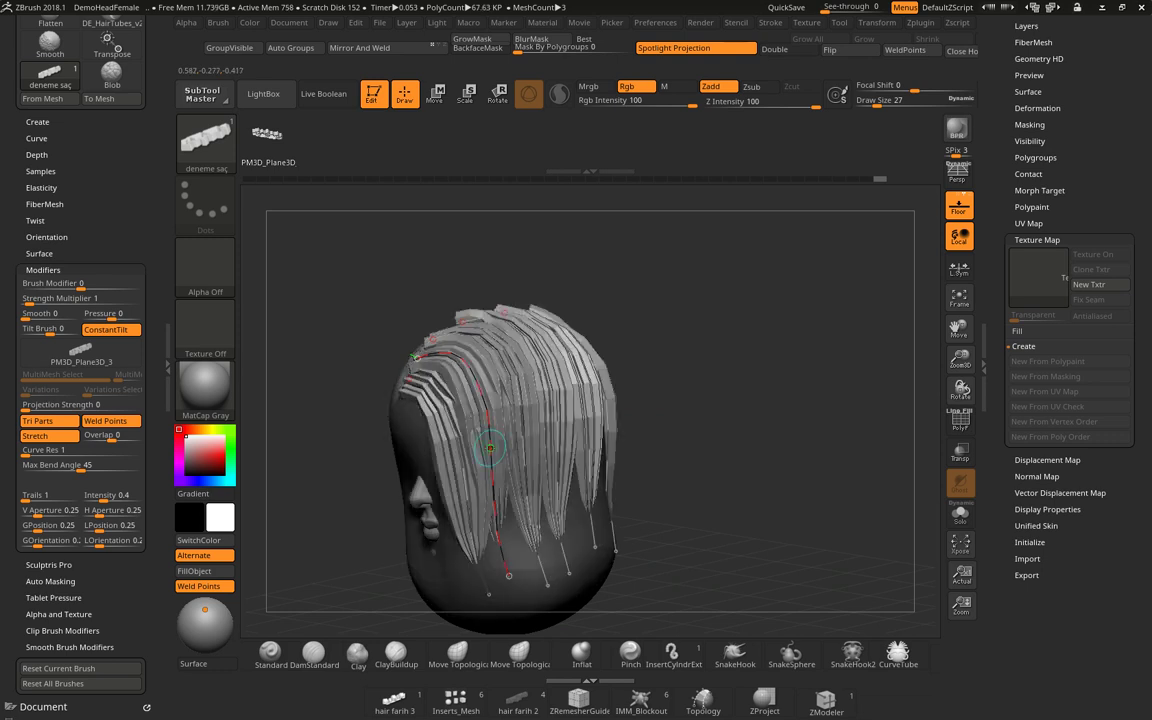
key("ctrl+z")
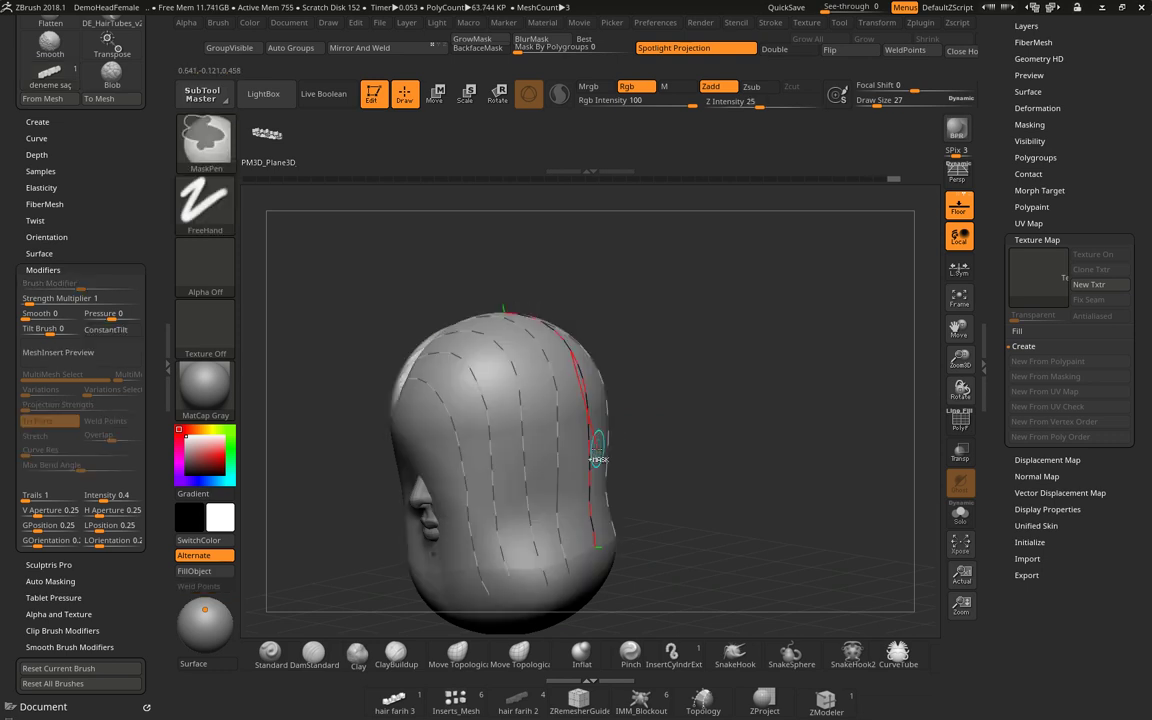
left_click(1036, 297)
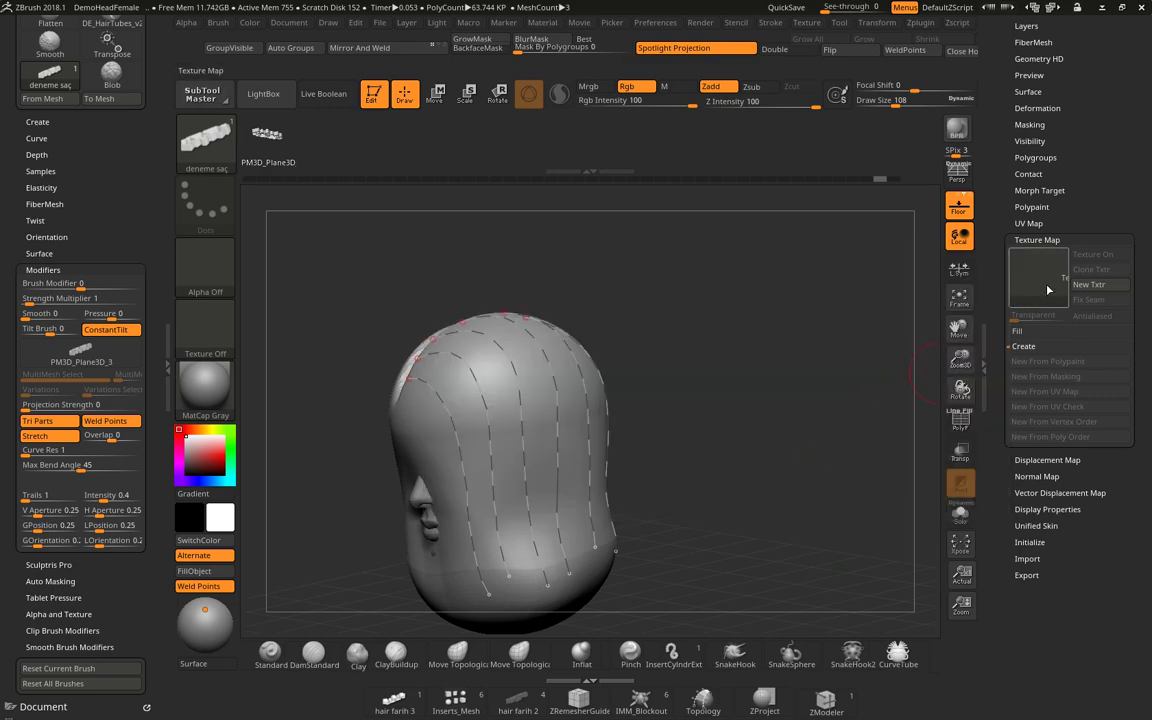
left_click(1038, 275)
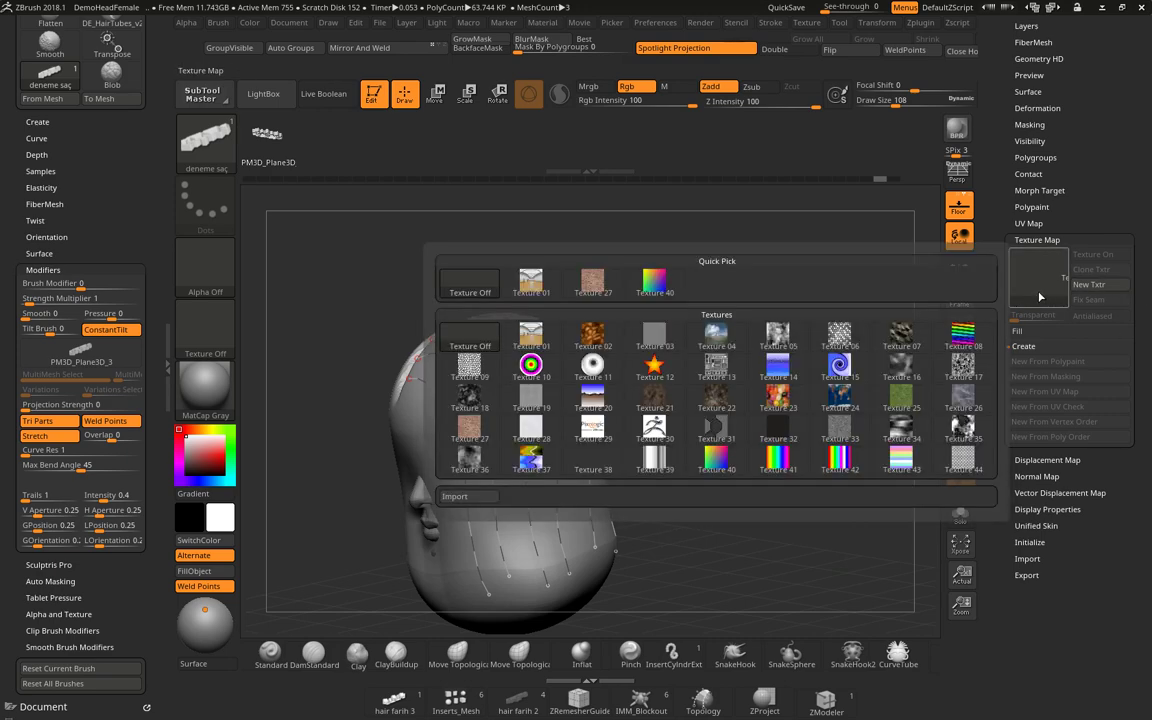
left_click(838, 460)
Draw a crown-to-back curve and generate hair strips along all curves, undoing an accidental loop.
left_click_drag(500, 316, 568, 572)
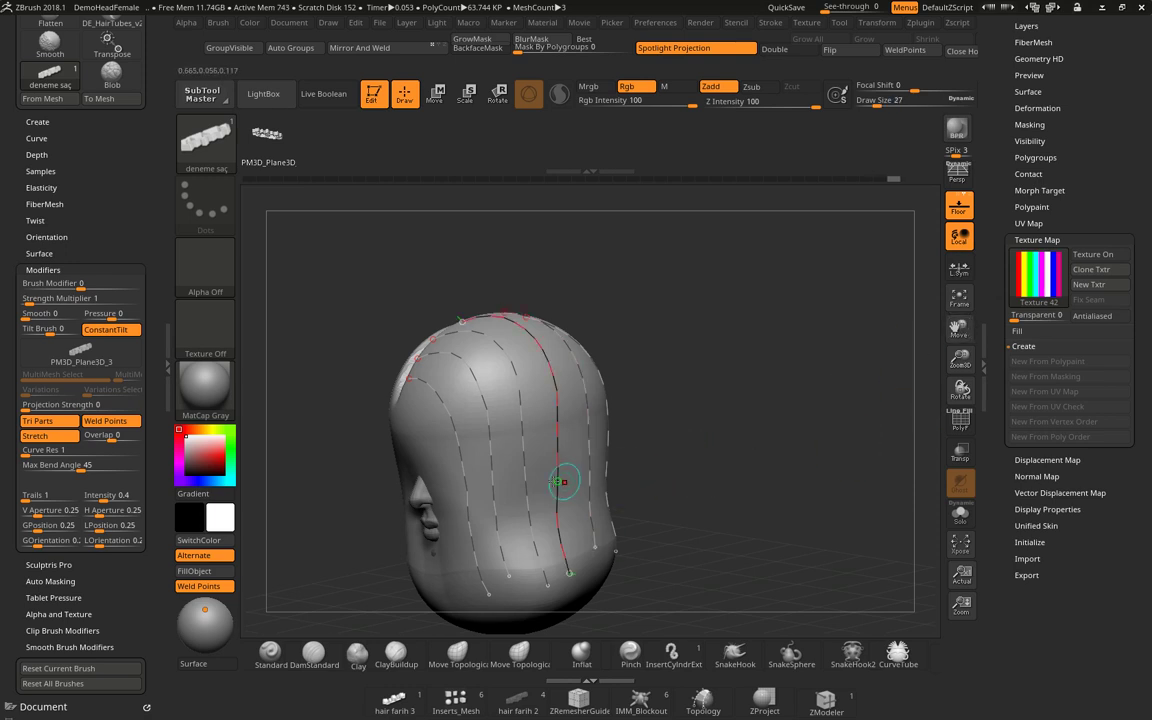
left_click(556, 456)
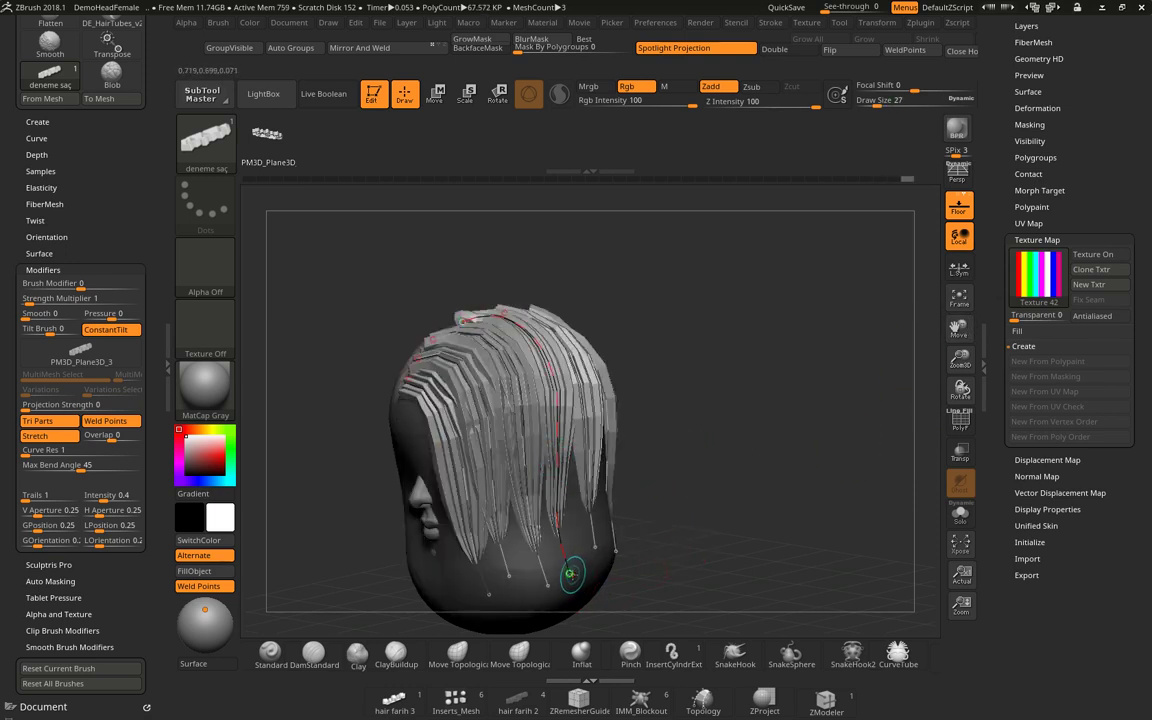
left_click_drag(569, 573, 540, 250)
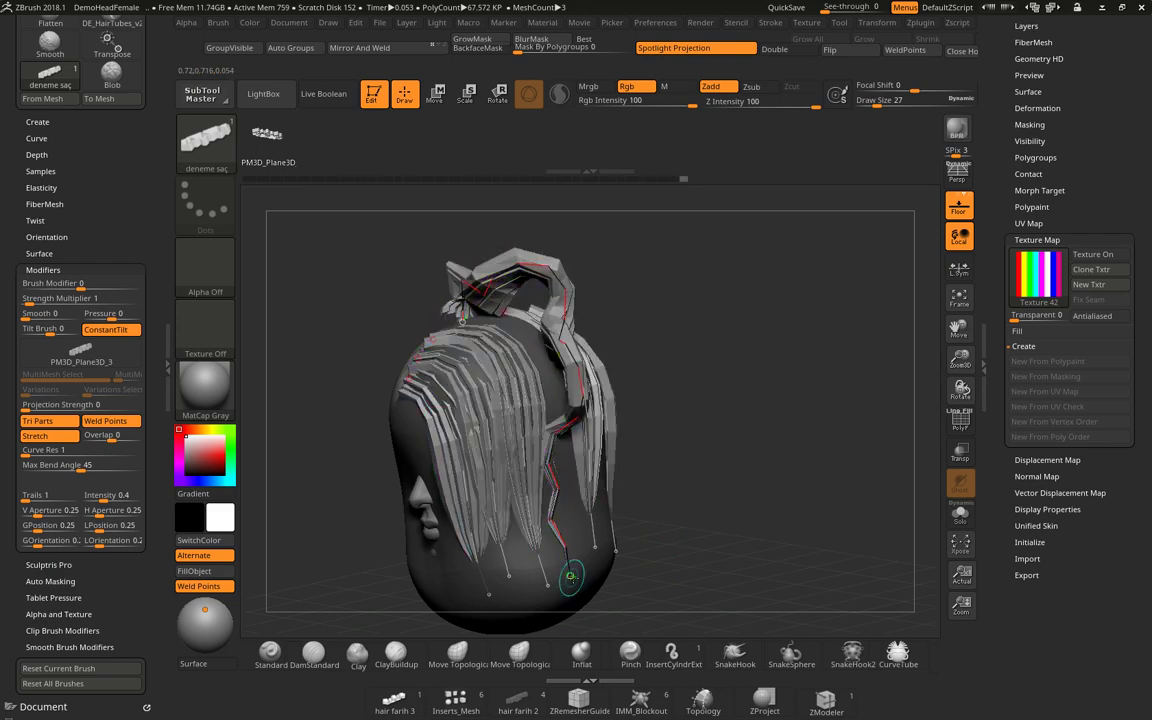
key("ctrl+z")
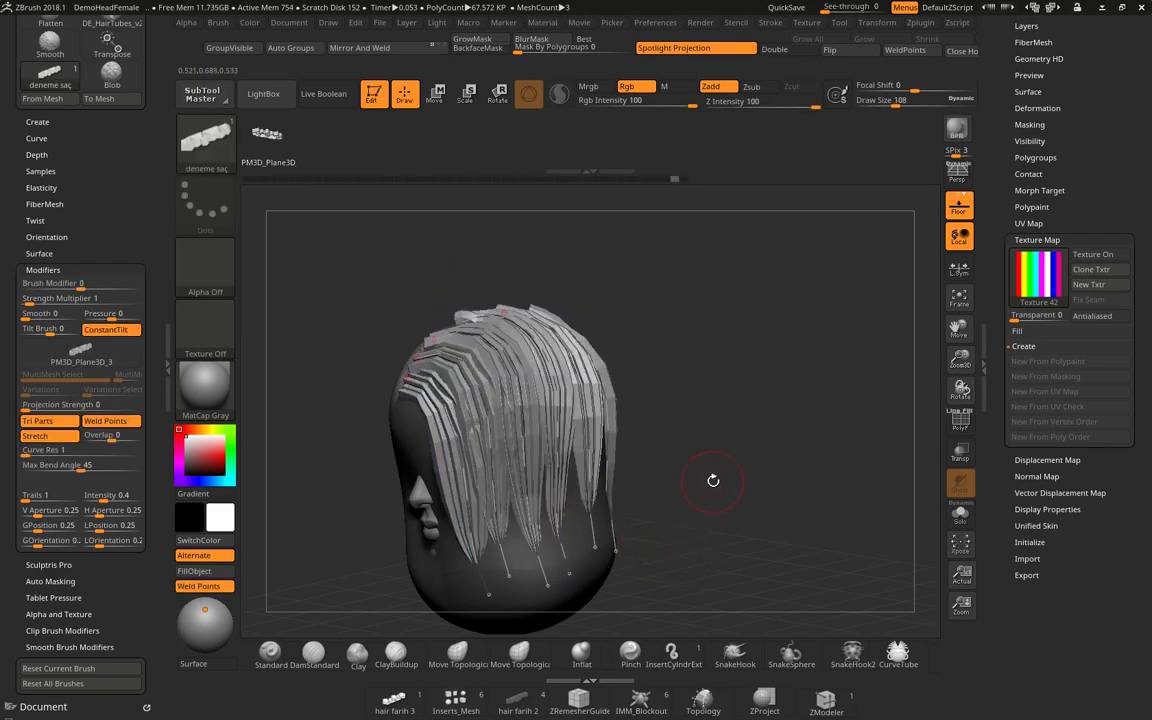
left_click_drag(713, 480, 730, 442)
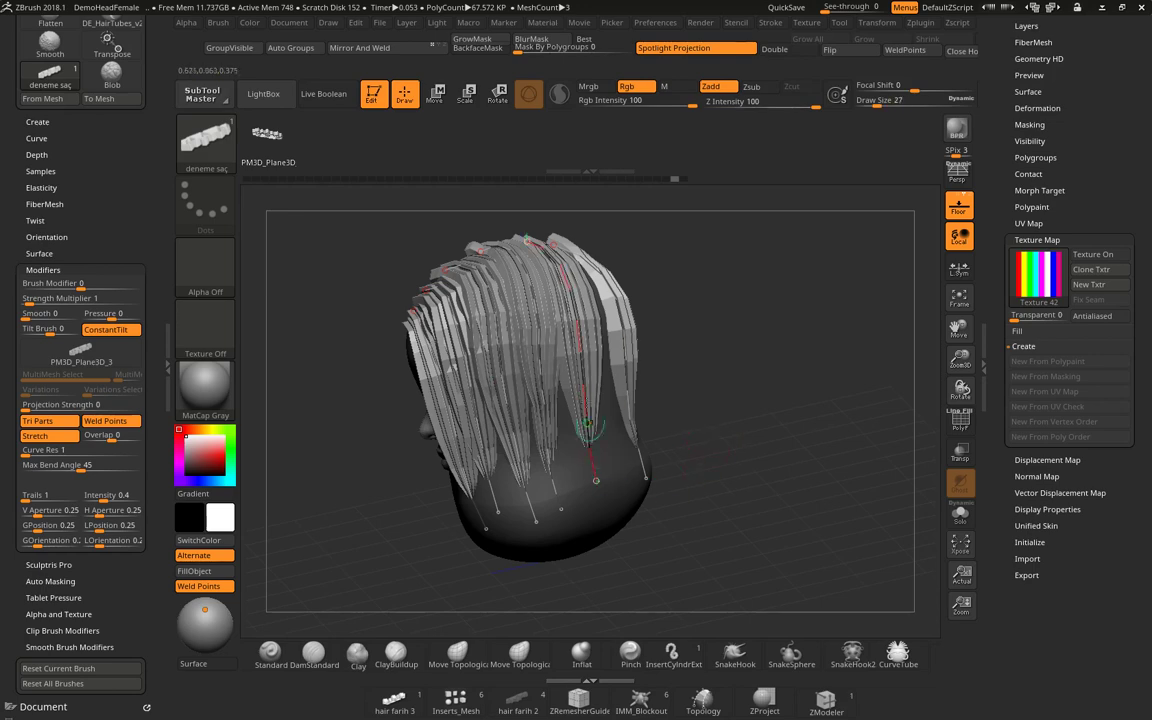
Toggle the polygroup display on and off, then turn the head and open the UV Map options.
key("shift+f")
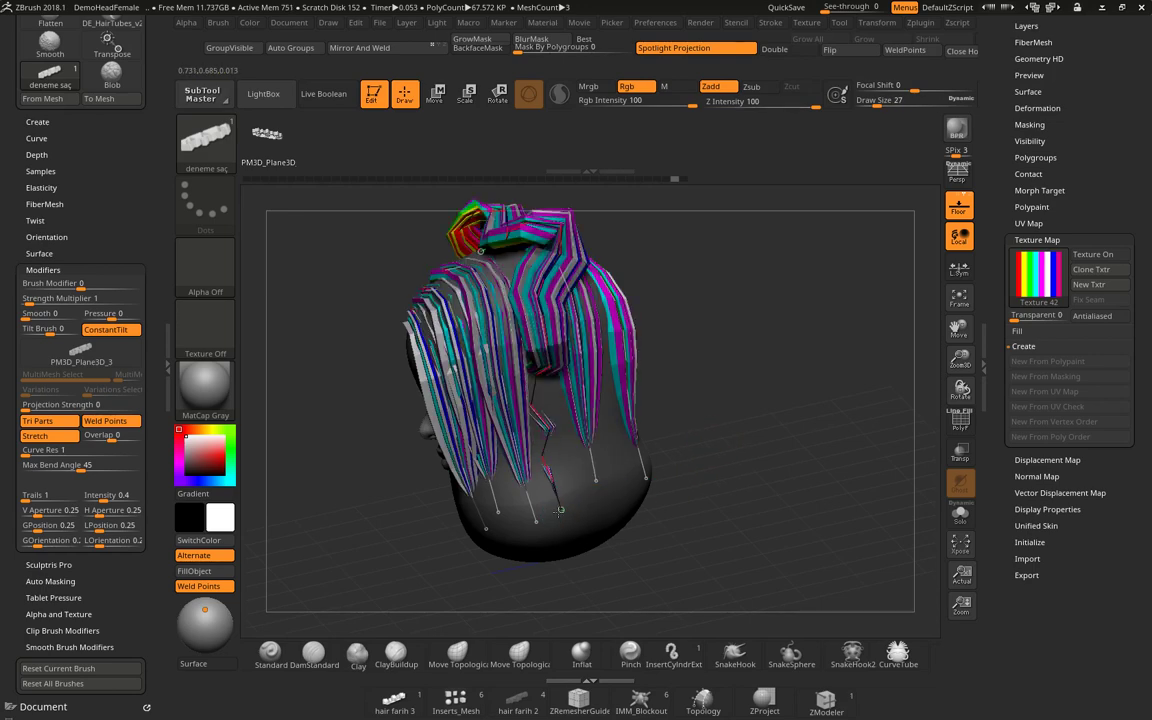
key("shift+f")
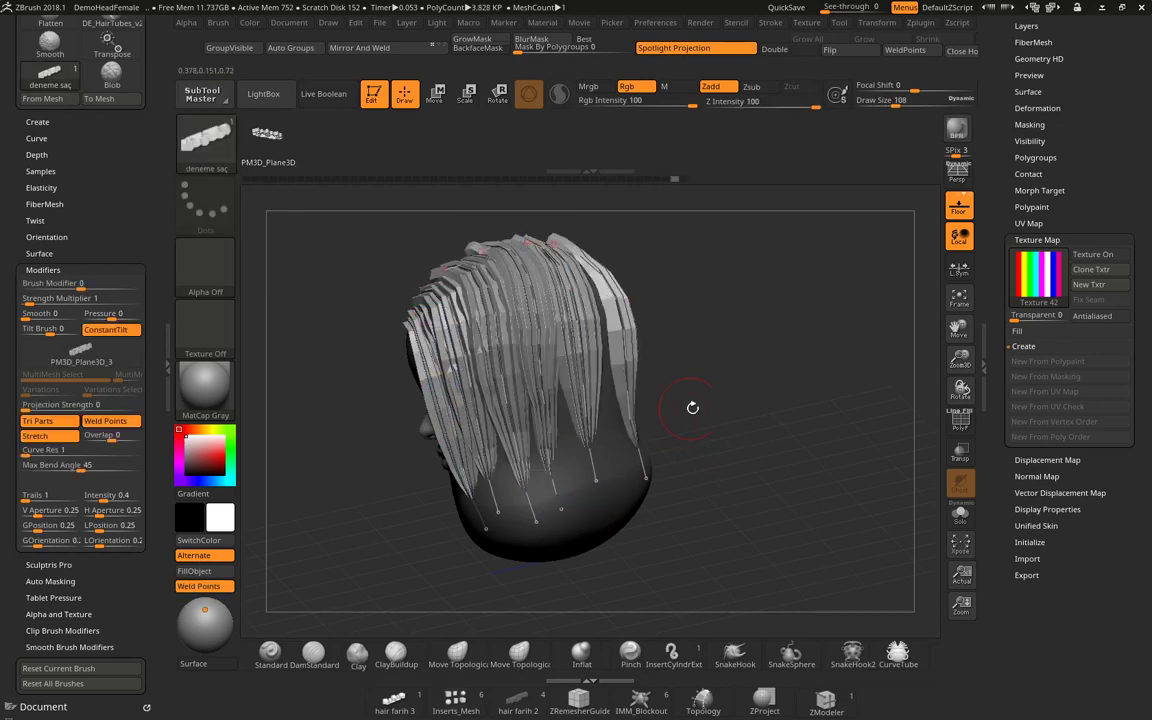
mouse_move(666, 371)
left_mouse_down()
mouse_move(739, 443)
mouse_move(765, 430)
left_mouse_up()
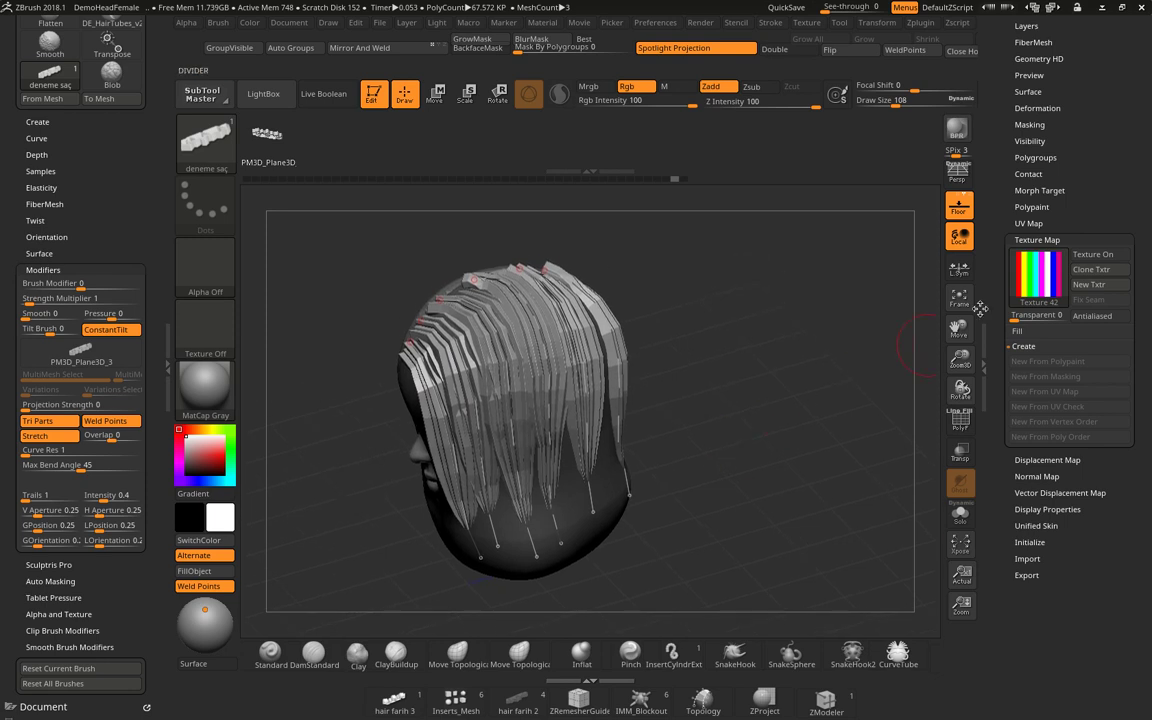
left_click(1027, 223)
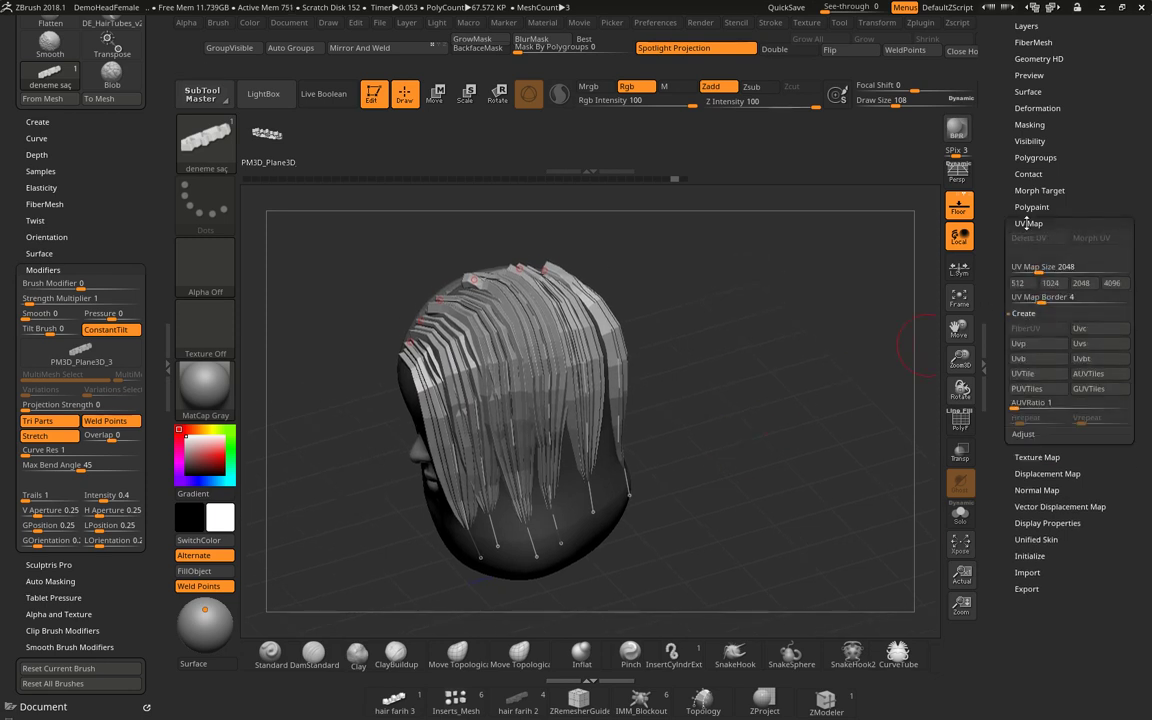
Apply planar UVs (Uvp) so the Texture 42 stripes show across the head and hair strips.
left_click(1031, 347)
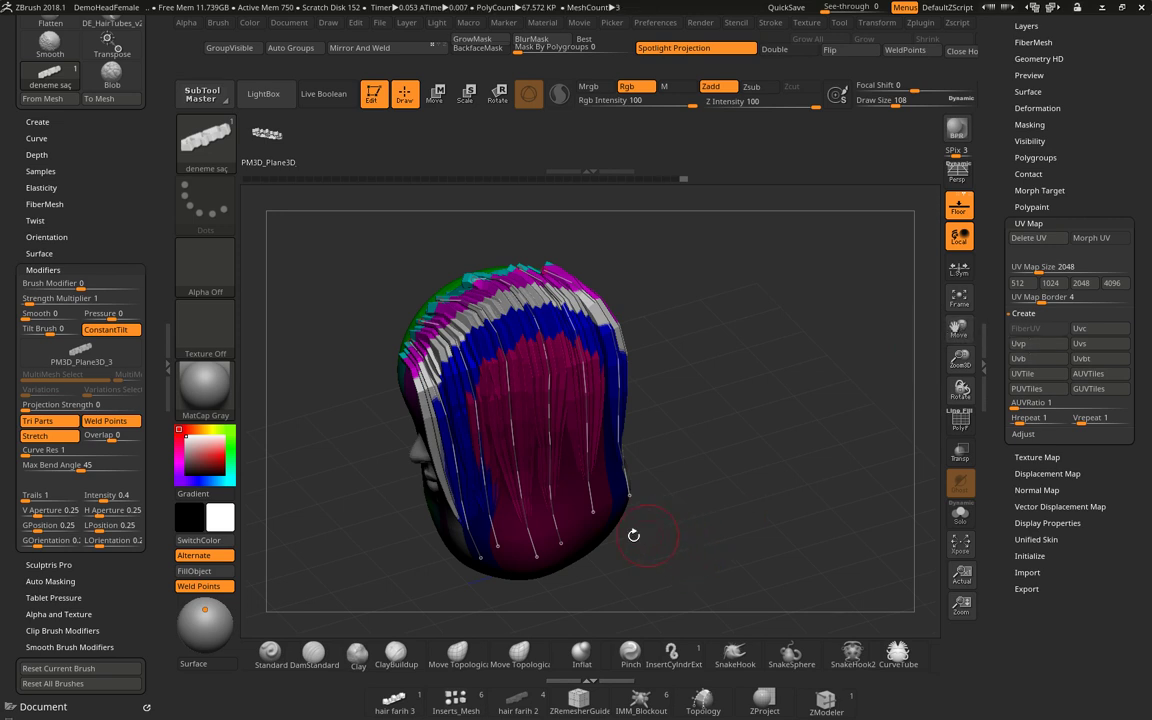
key("bracketleft")
key("bracketleft")
key("bracketleft")
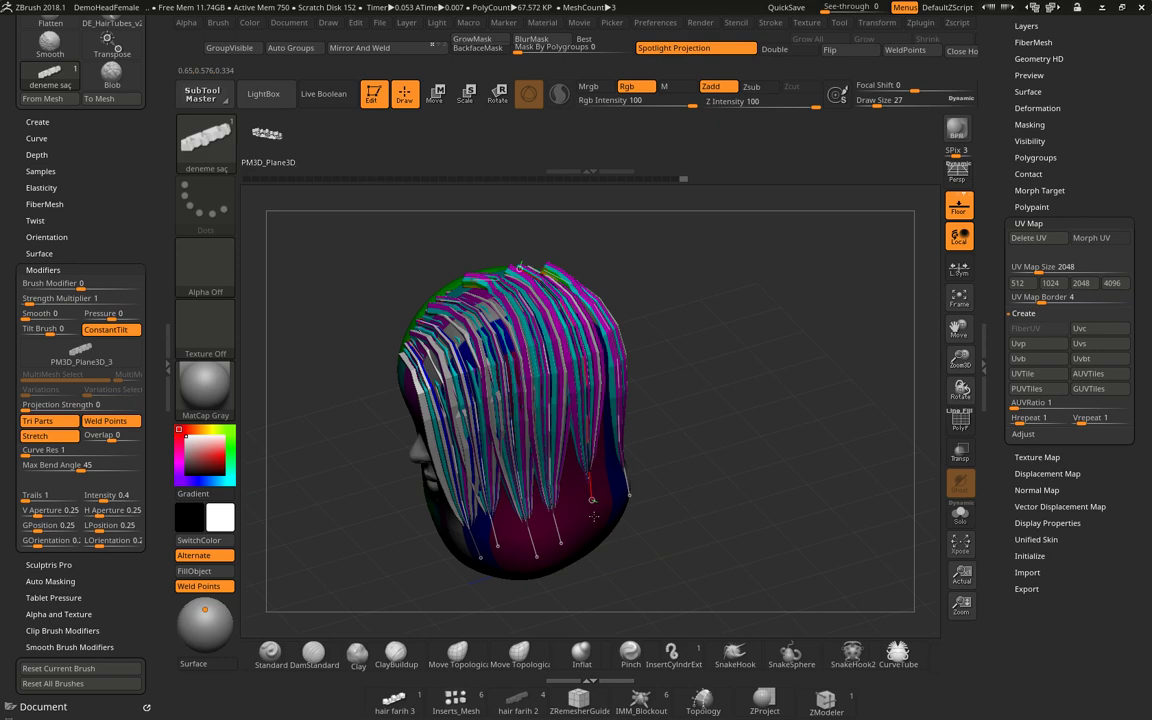
key("bracketright")
key("bracketright")
key("bracketright")
mouse_move(848, 492)
left_mouse_down()
mouse_move(690, 505)
mouse_move(745, 404)
mouse_move(753, 429)
left_mouse_up()
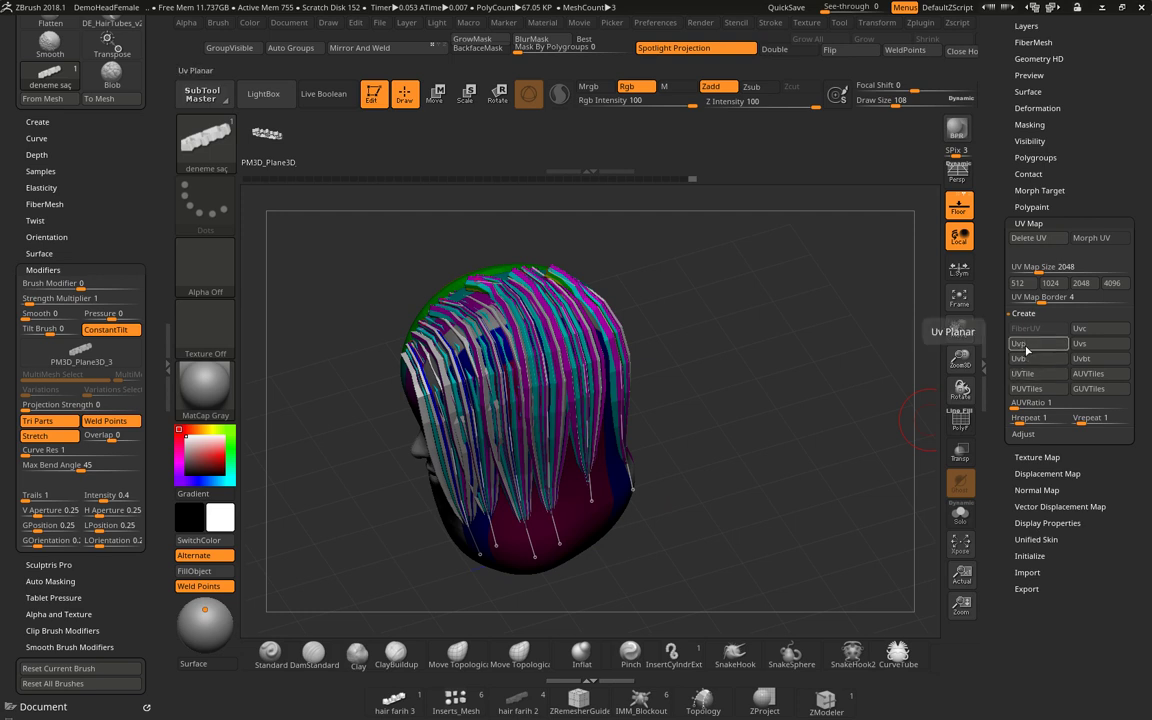
left_click(1037, 457)
left_click_drag(588, 500, 532, 460)
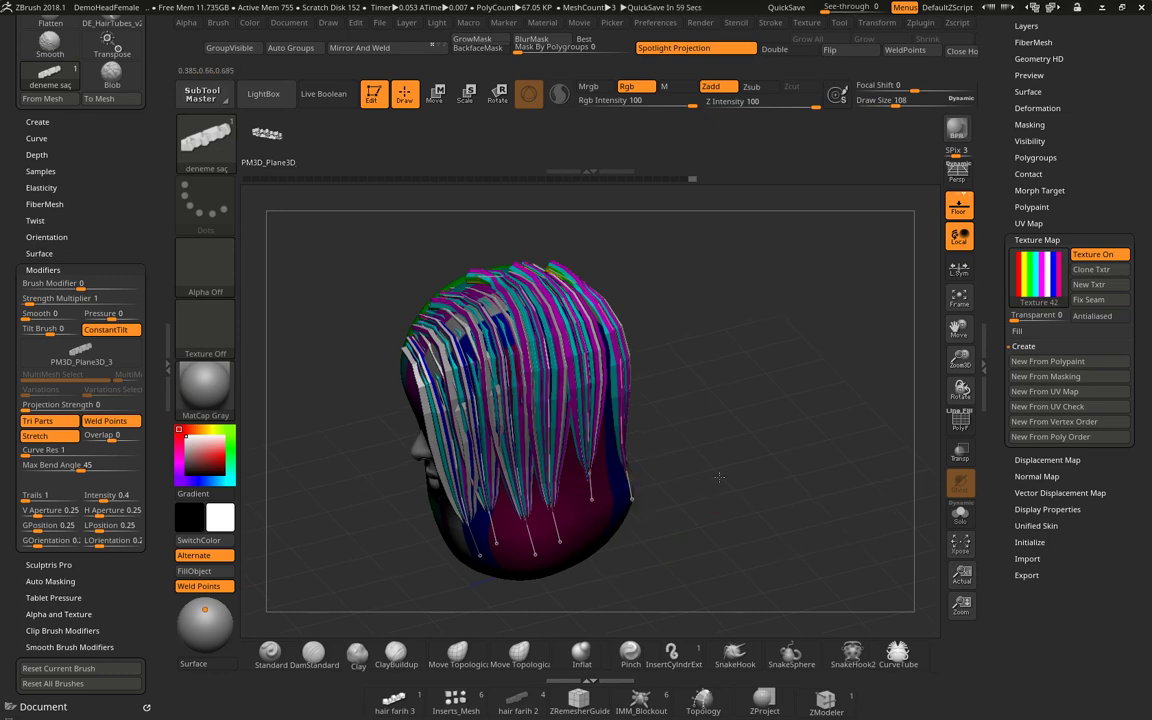
Reshape a hair curve on the left side of the head and look it over.
mouse_move(592, 499)
left_mouse_down()
mouse_move(721, 526)
mouse_move(774, 437)
mouse_move(669, 528)
left_mouse_up()
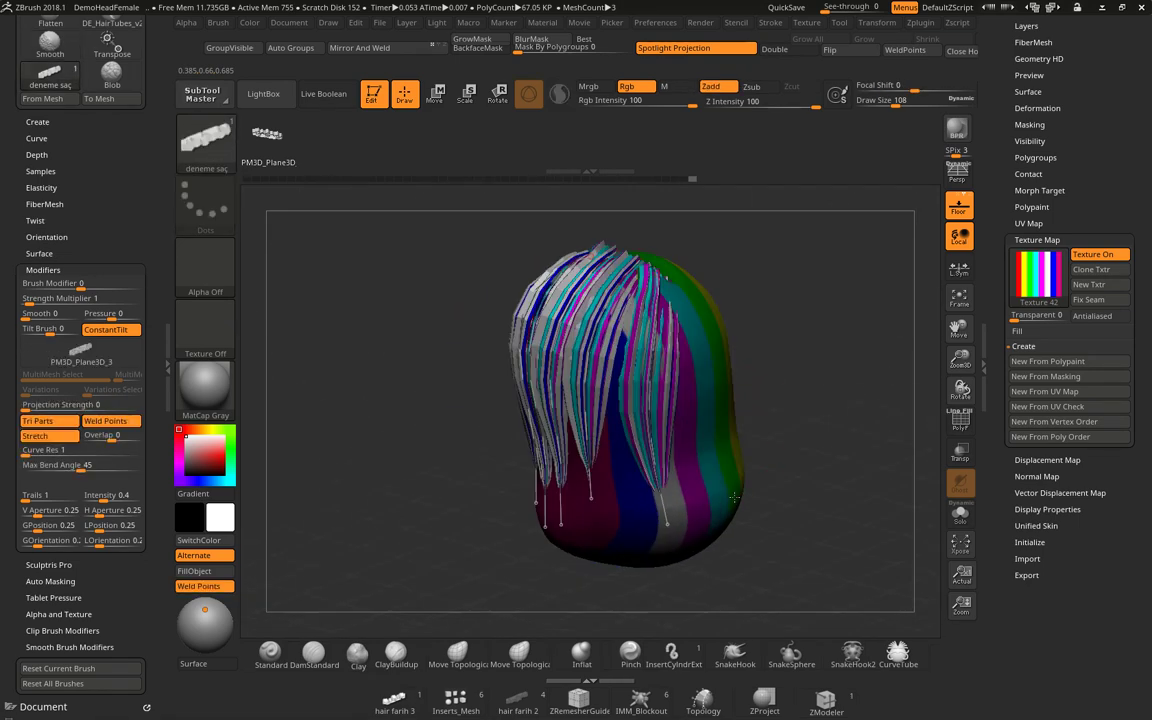
left_click(669, 528)
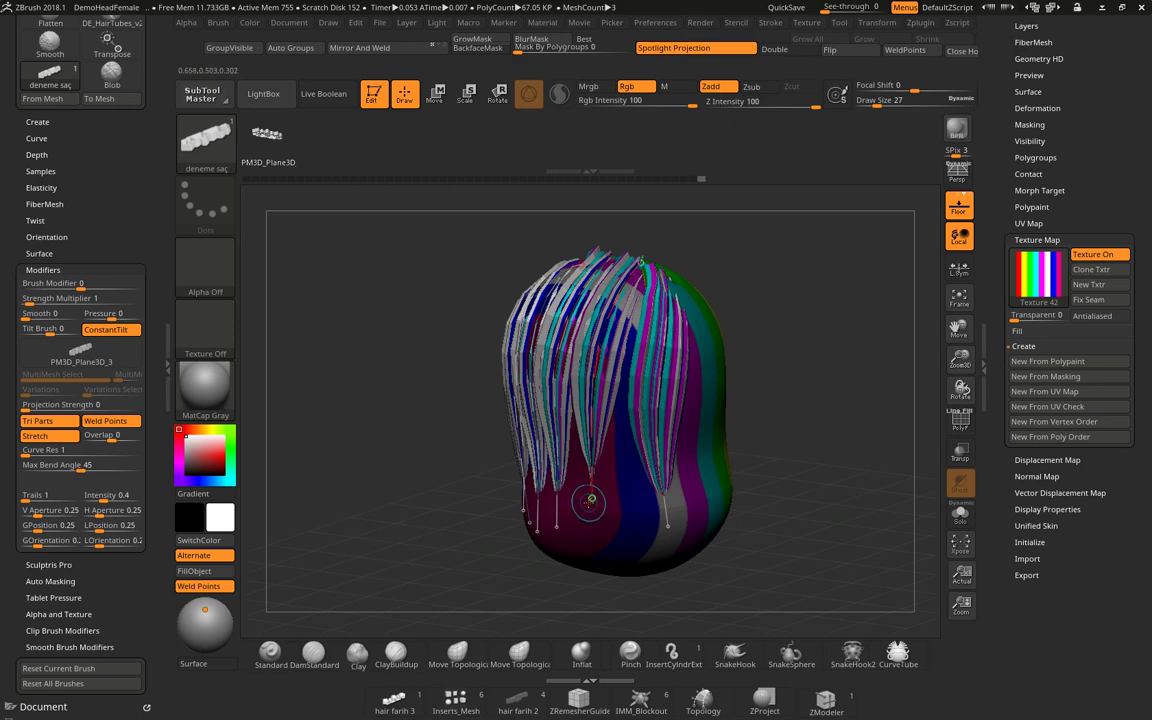
mouse_move(591, 501)
left_mouse_down("shift")
mouse_move(581, 520)
mouse_move(548, 527)
left_mouse_up("shift")
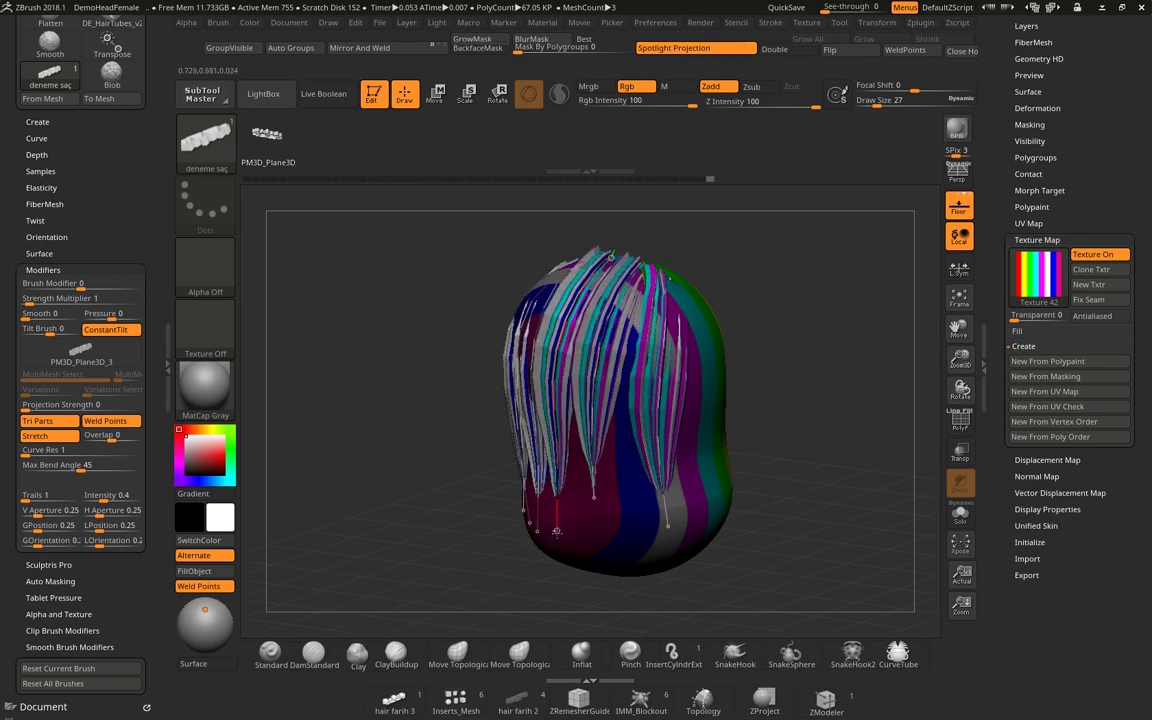
mouse_move(836, 460)
left_mouse_down()
mouse_move(529, 532)
mouse_move(485, 525)
left_mouse_up()
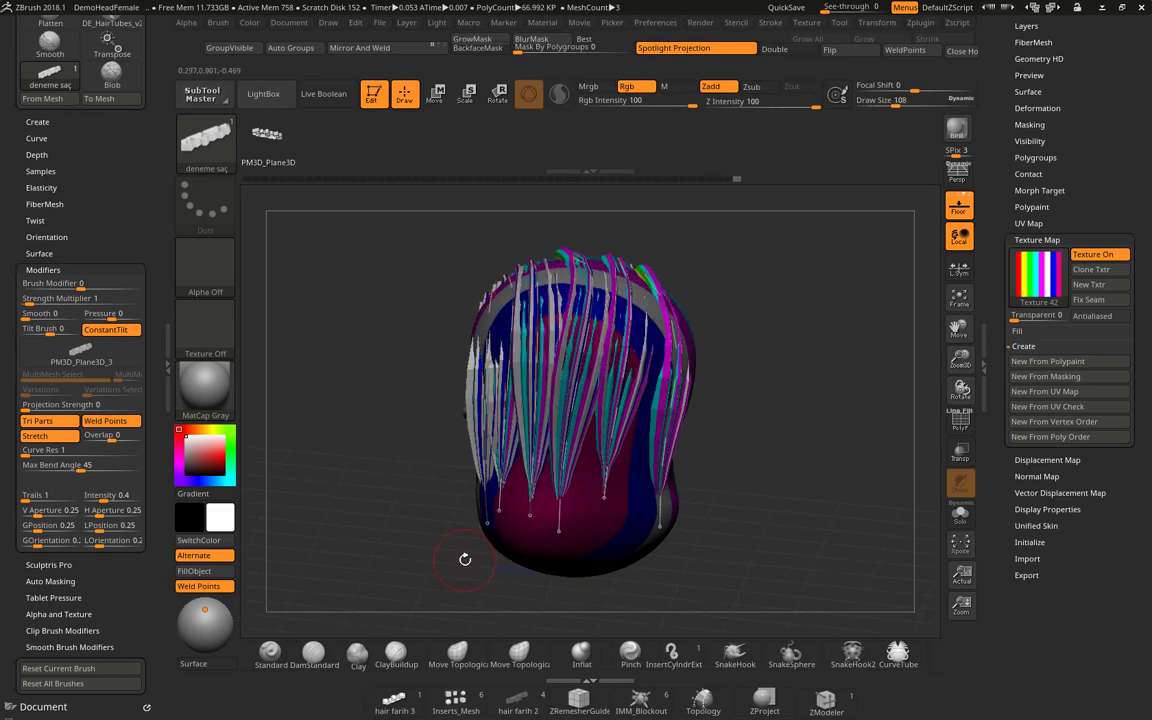
left_click_drag(460, 553, 661, 527)
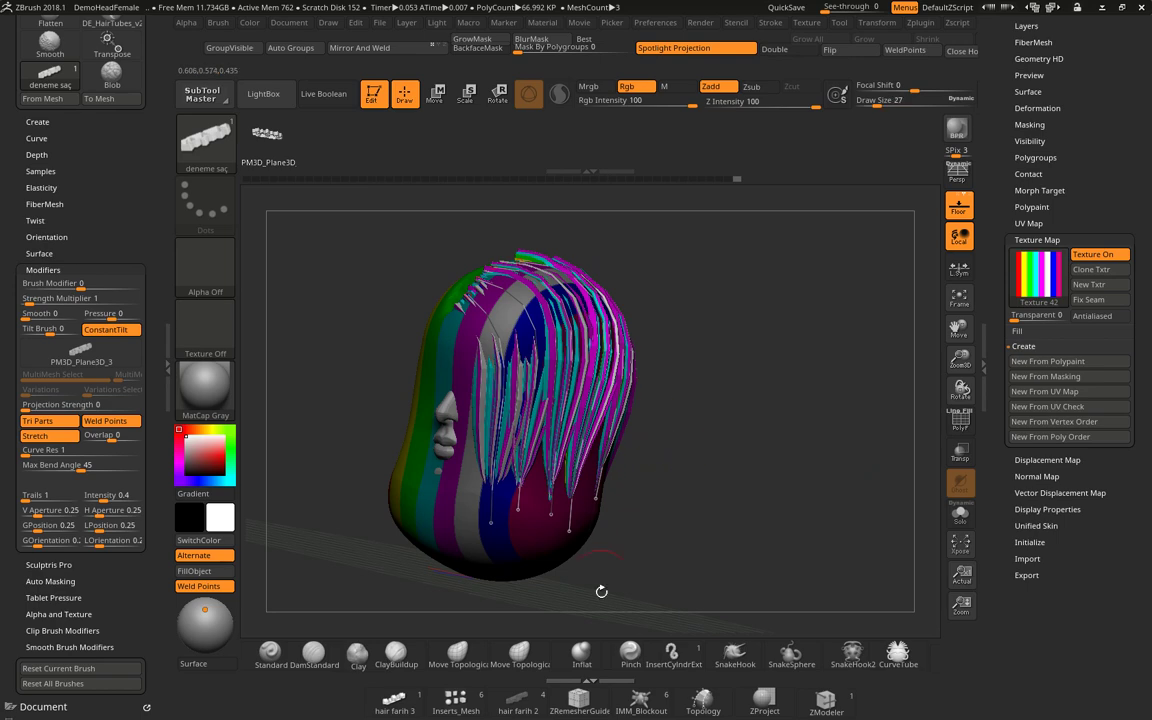
Hide the hair strips, leaving only the striped head and guide curves visible.
left_click_drag(599, 591, 658, 546)
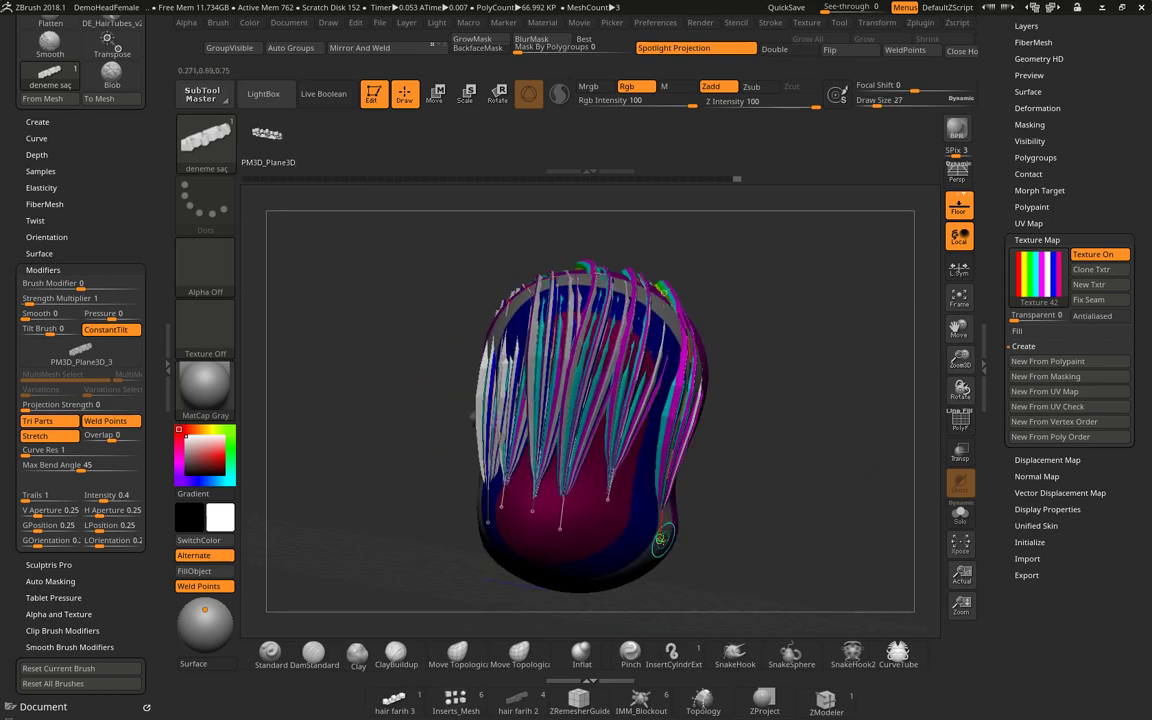
left_click_drag(692, 450, 813, 499)
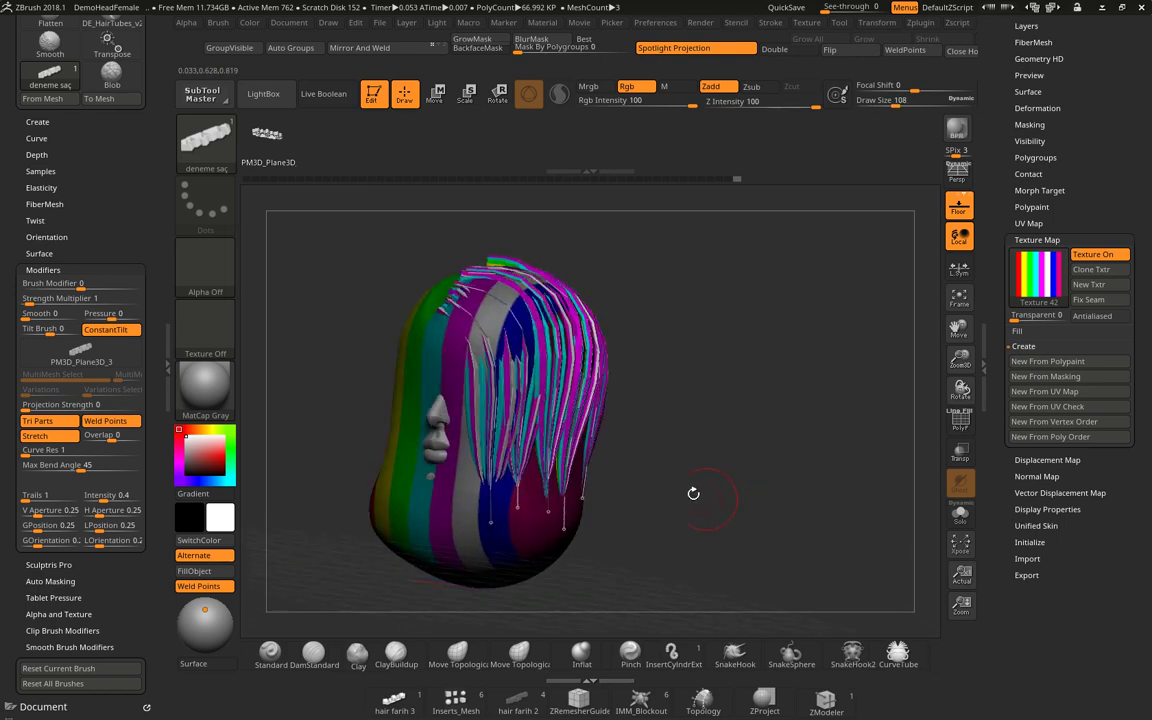
left_click(451, 514, "ctrl+shift")
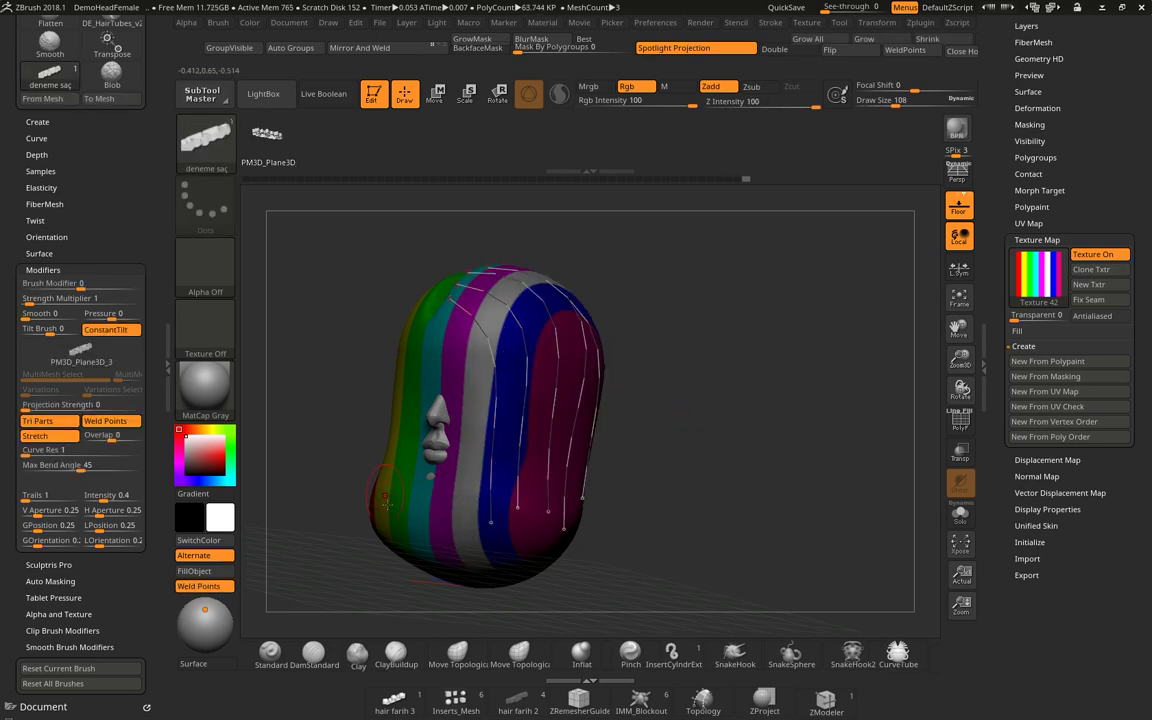
left_click_drag(655, 458, 690, 452)
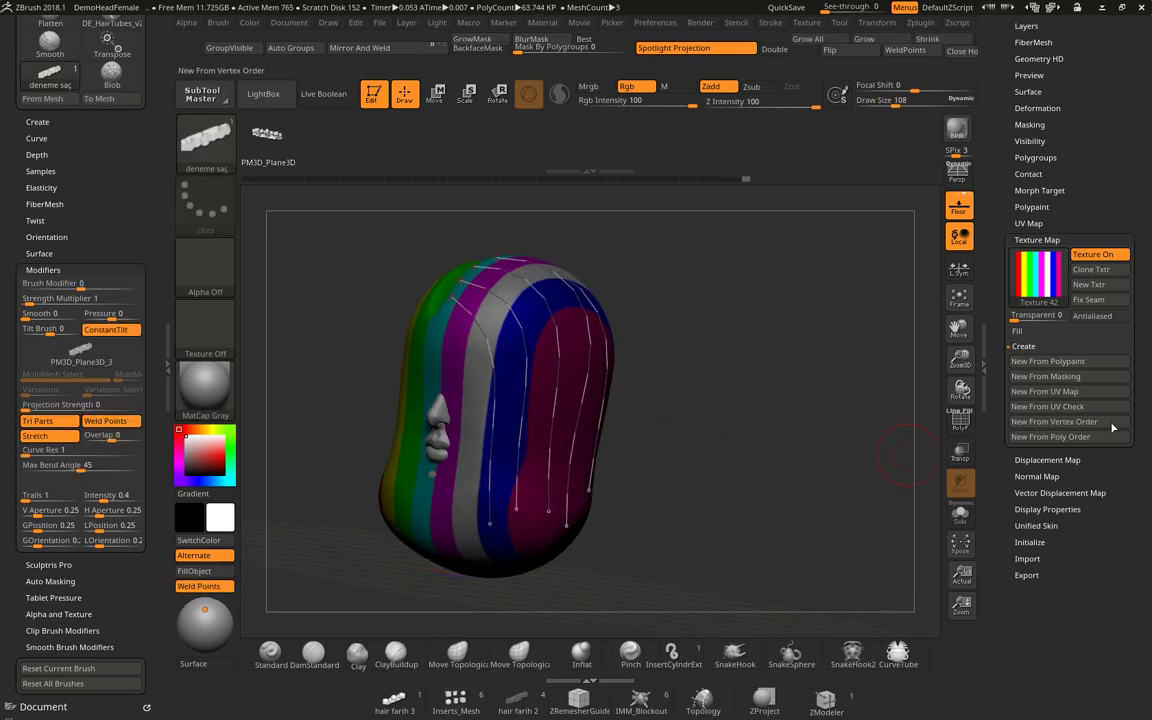
scroll(1095, 455, "up", 3)
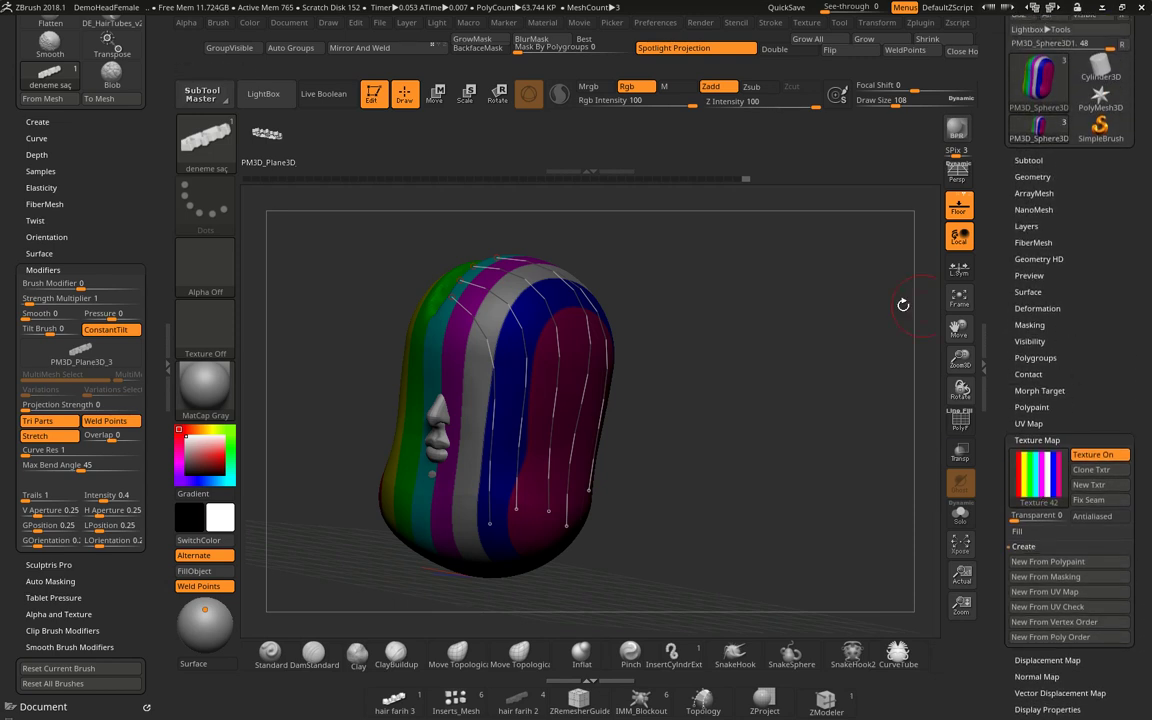
Split the hidden hair strips into their own subtool.
left_click(1030, 160)
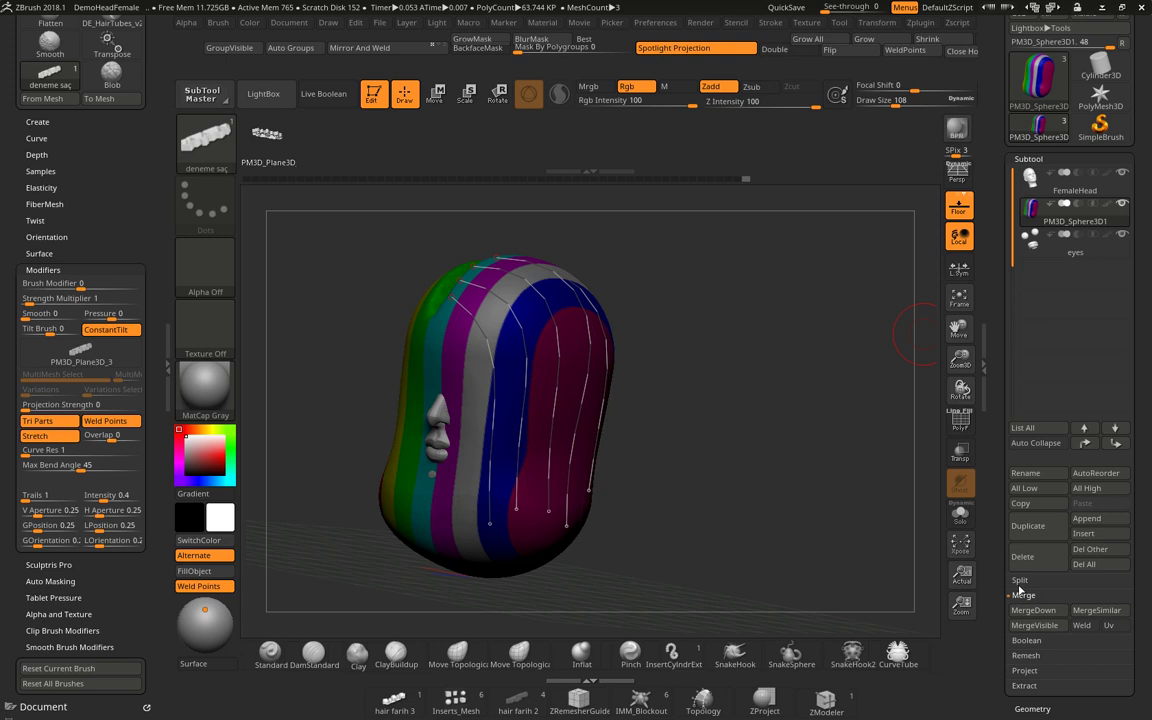
left_click(1019, 580)
left_click(1033, 595)
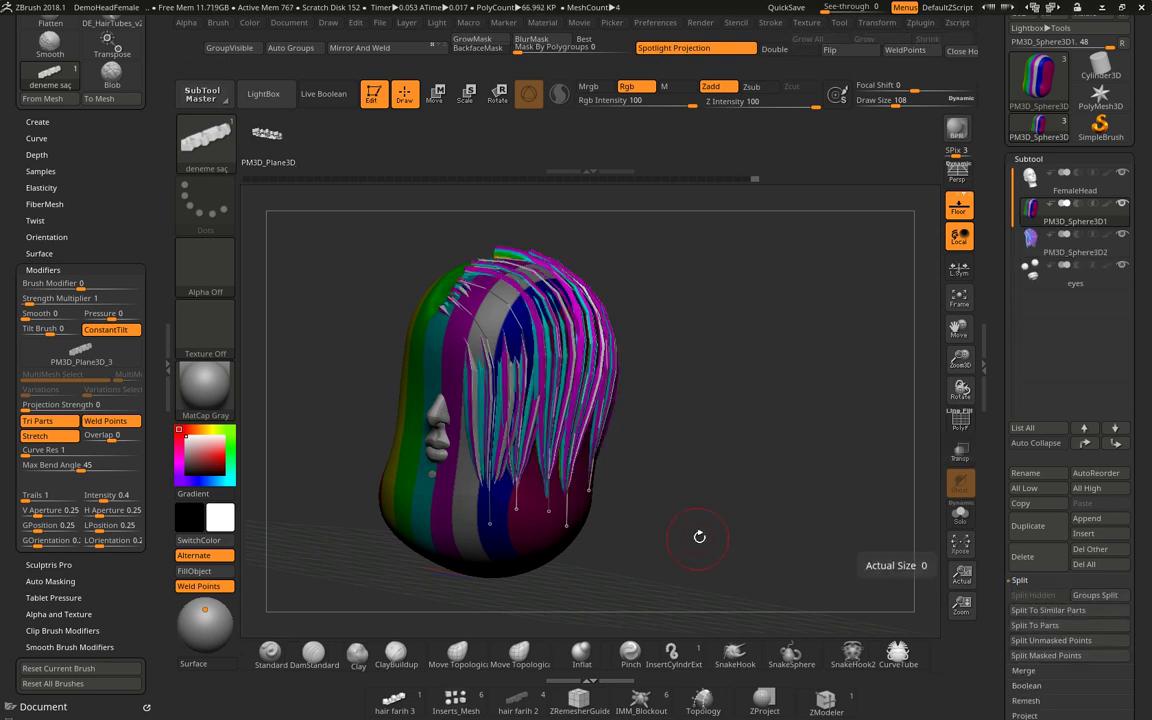
mouse_move(1032, 240)
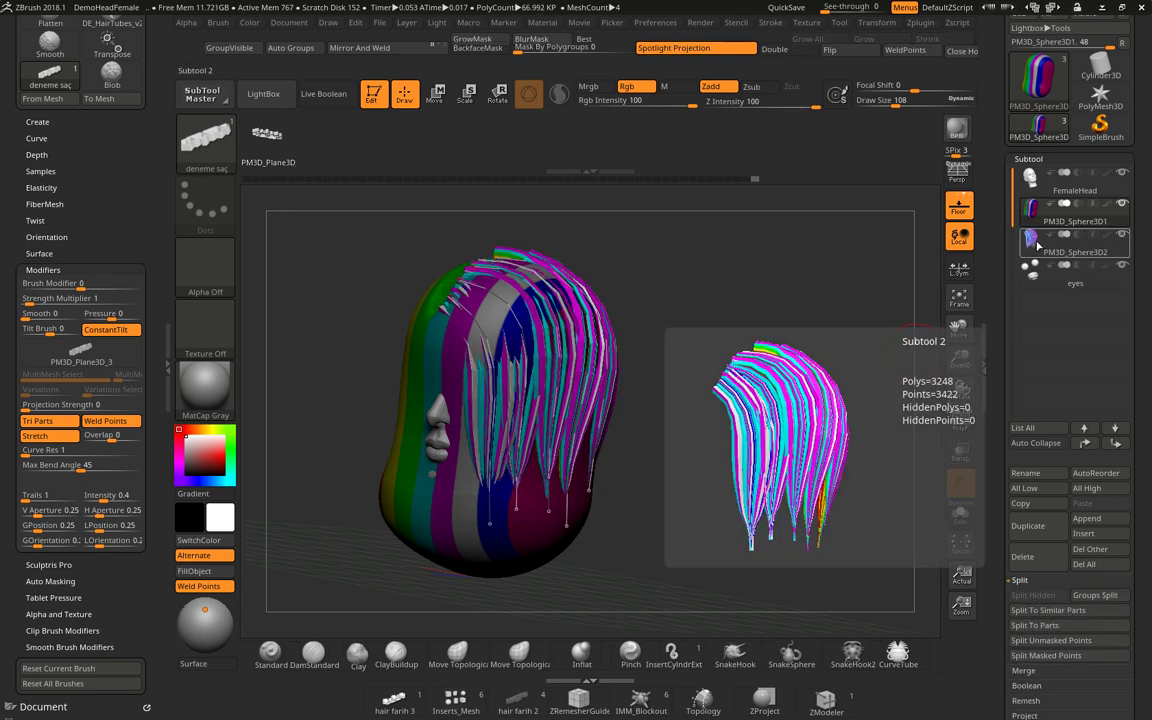
left_click_drag(776, 402, 784, 397)
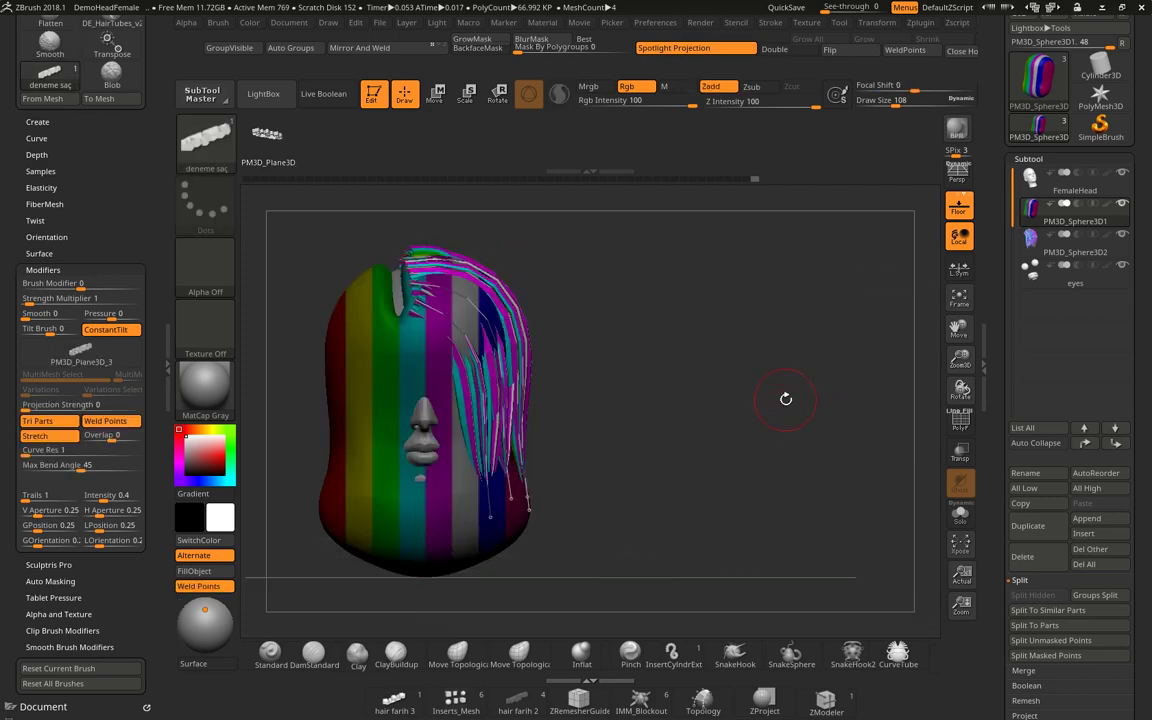
Make PM3D_Sphere3D2 the active subtool and rotate to a side profile.
left_click(1106, 204)
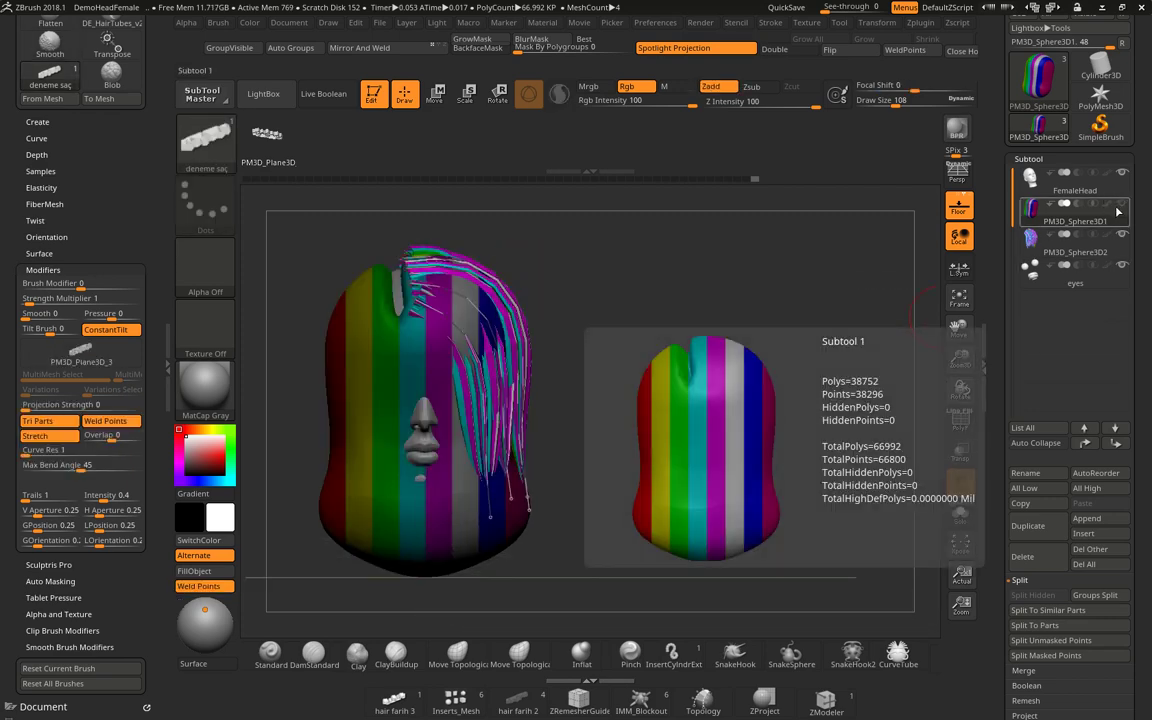
left_click(1108, 232)
left_click_drag(715, 386, 657, 407)
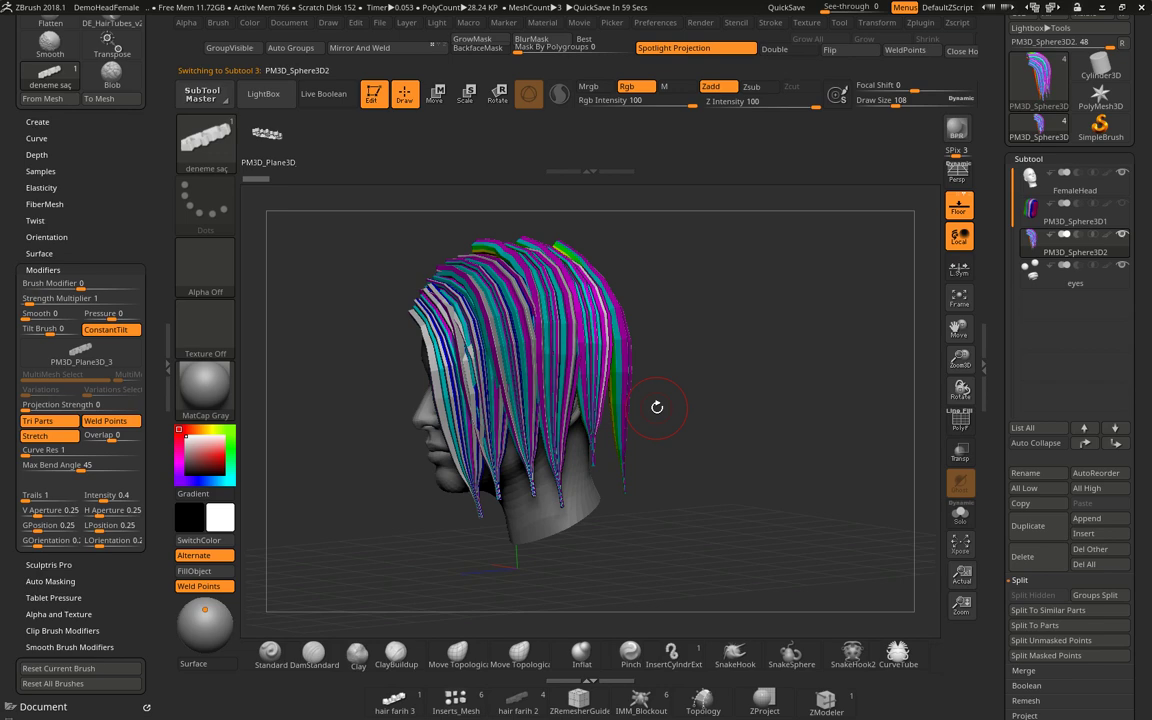
Turn to the back of the head and switch from Move Topological to the standard Move brush.
mouse_move(690, 409)
left_mouse_down()
mouse_move(678, 413)
mouse_move(695, 444)
mouse_move(651, 385)
mouse_move(730, 401)
mouse_move(724, 382)
mouse_move(656, 450)
mouse_move(712, 373)
mouse_move(697, 411)
left_mouse_up()
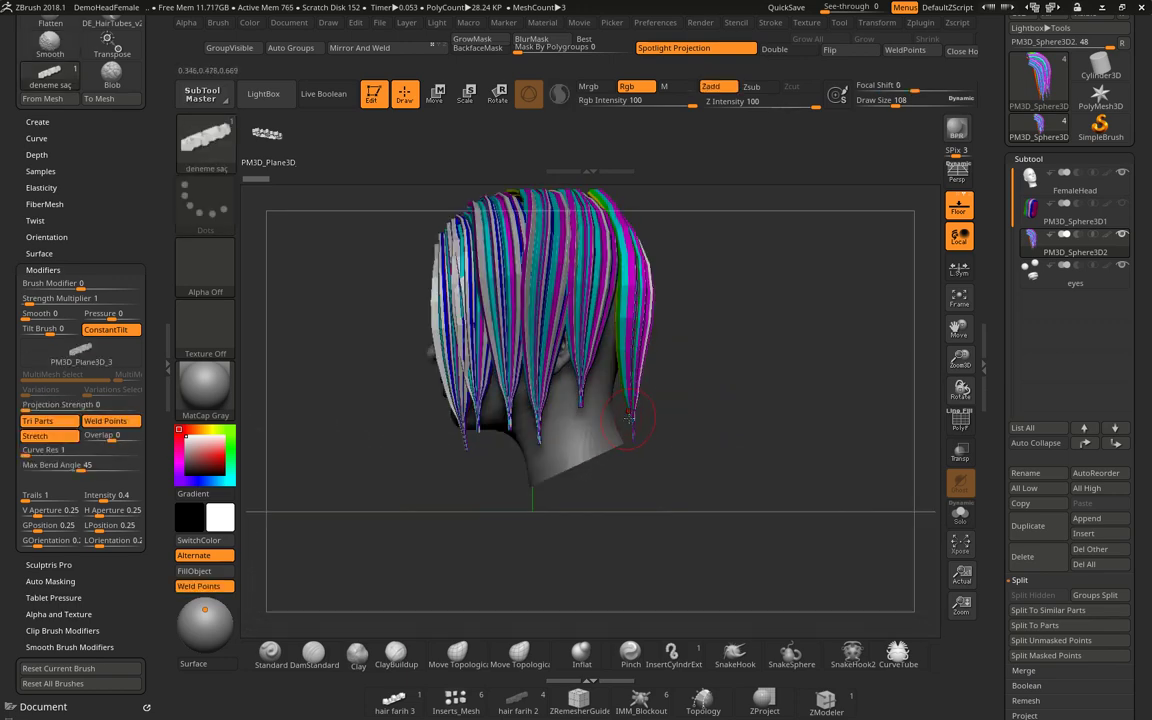
left_click(458, 652)
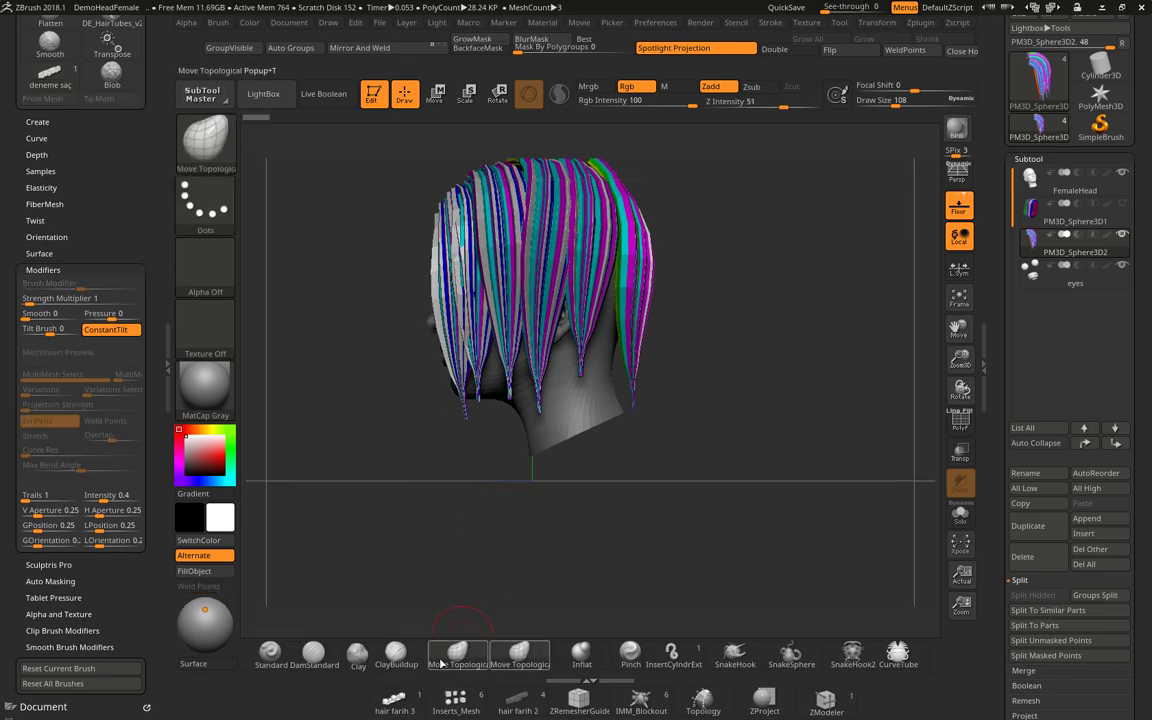
key("b")
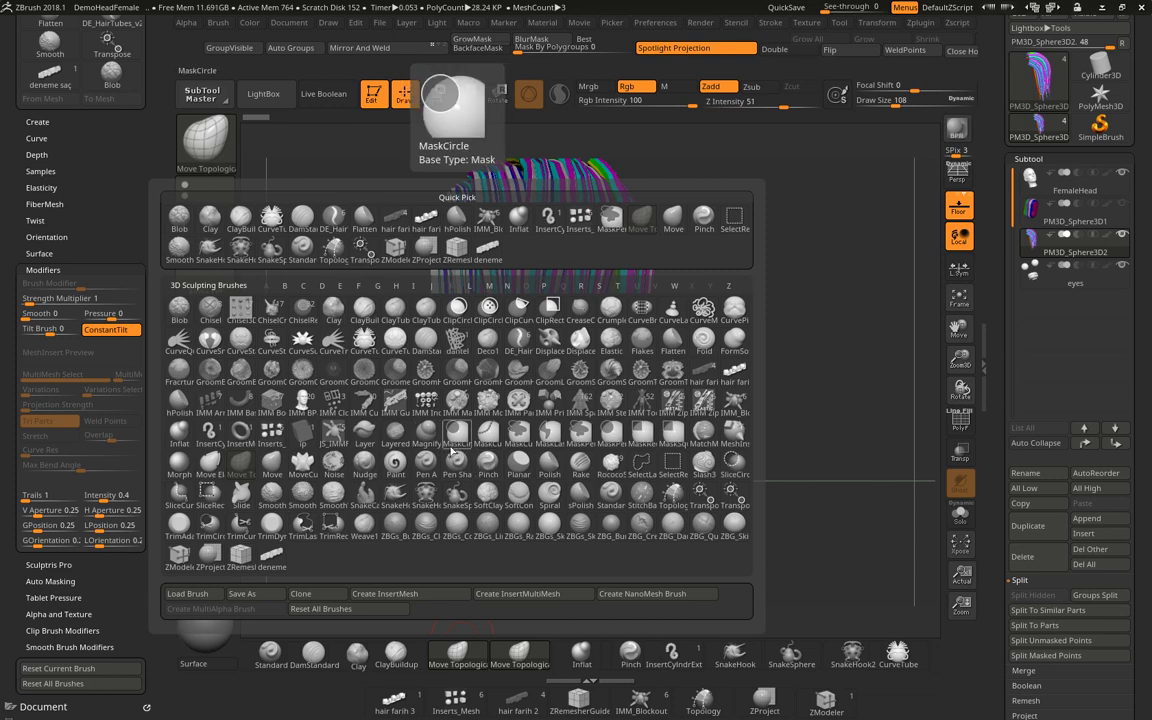
left_click(272, 462)
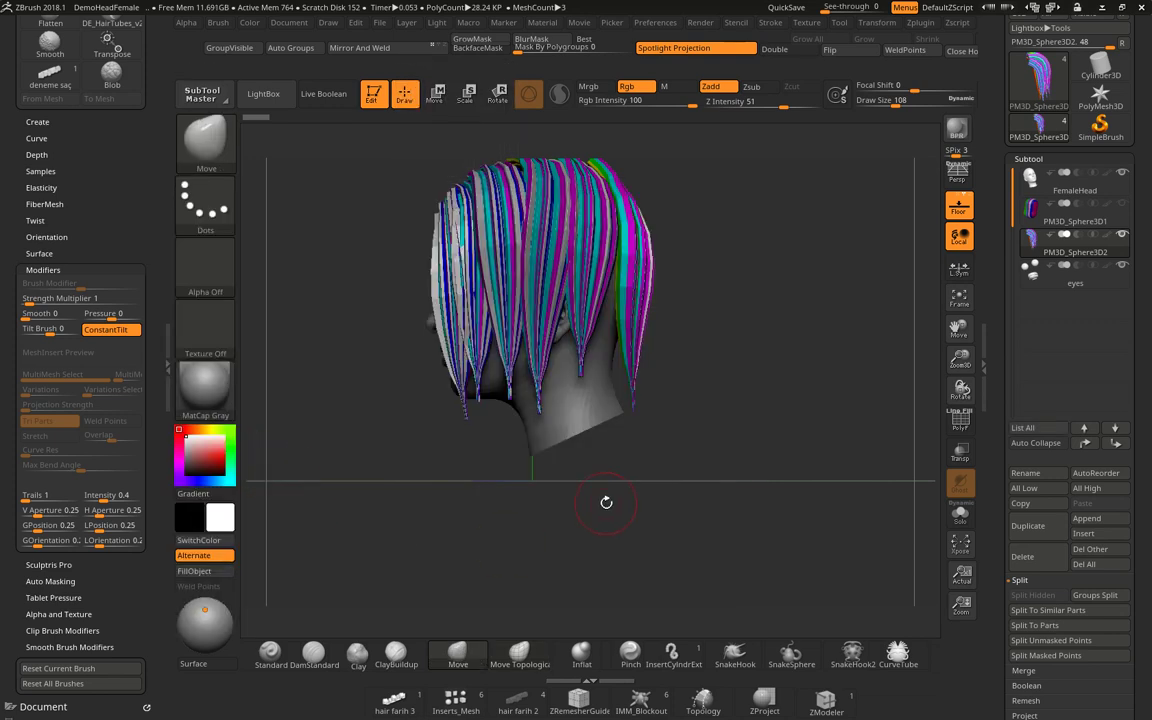
Pull the hair strands at the back of the head outward so one tip hangs lower.
mouse_move(665, 432)
left_mouse_down()
mouse_move(600, 410)
mouse_move(662, 392)
left_mouse_up()
key("space")
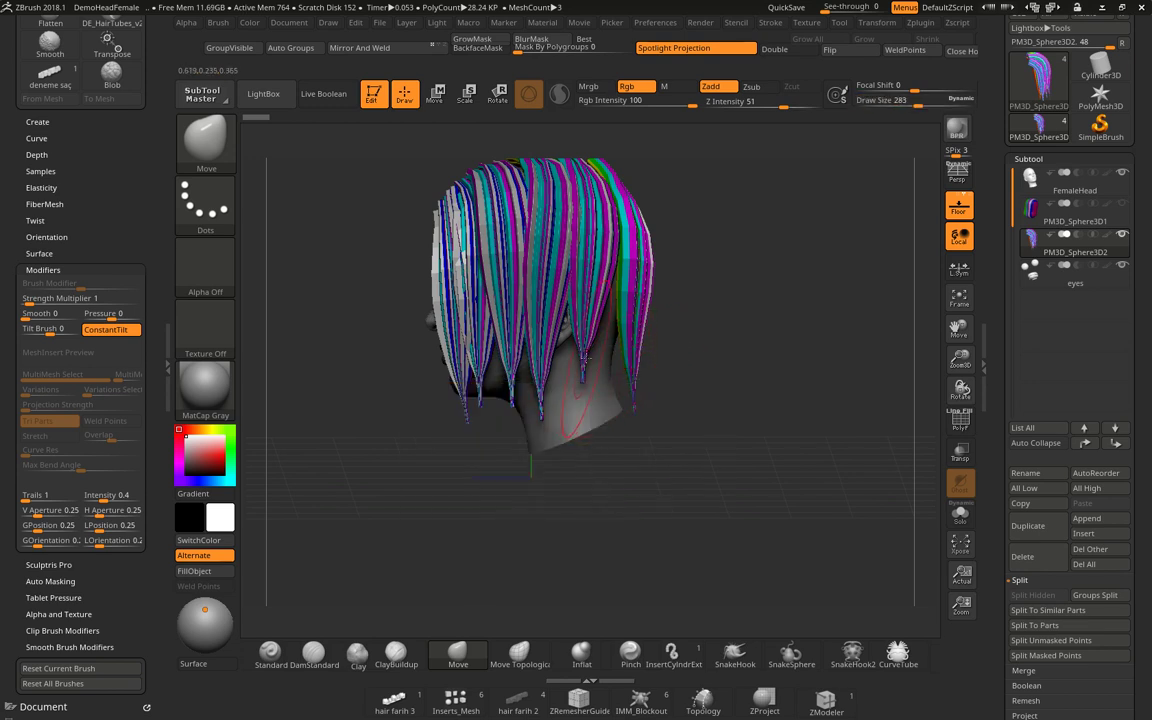
mouse_move(520, 300)
left_mouse_down()
mouse_move(560, 300)
mouse_move(560, 330)
left_mouse_up()
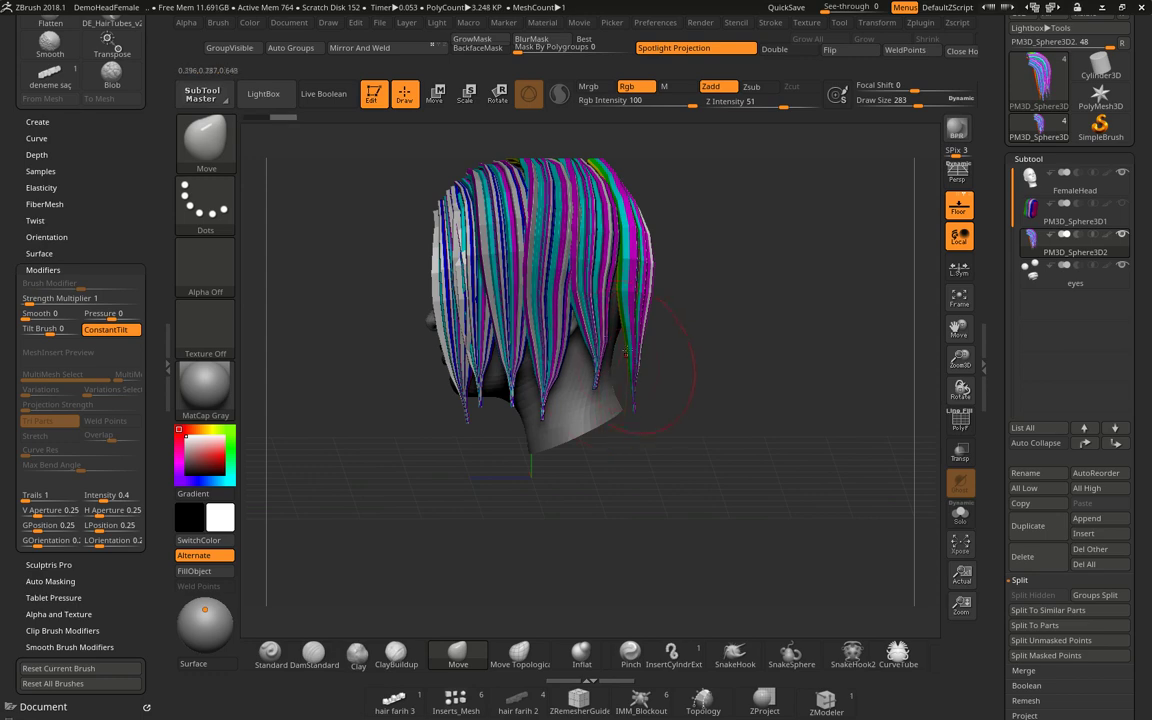
mouse_move(600, 393)
left_mouse_down()
mouse_move(630, 330)
mouse_move(665, 417)
mouse_move(664, 385)
left_mouse_up()
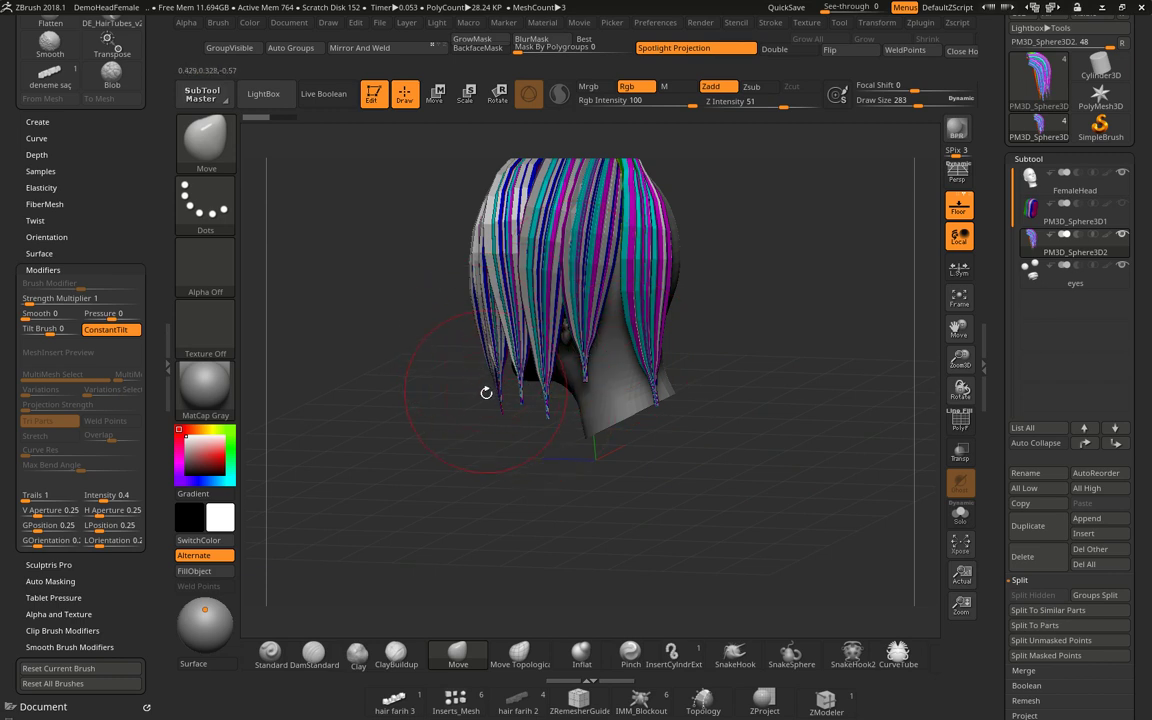
Turn on PolyF wireframe, then hide every hair strip except a small piece behind the neck.
left_click(959, 420)
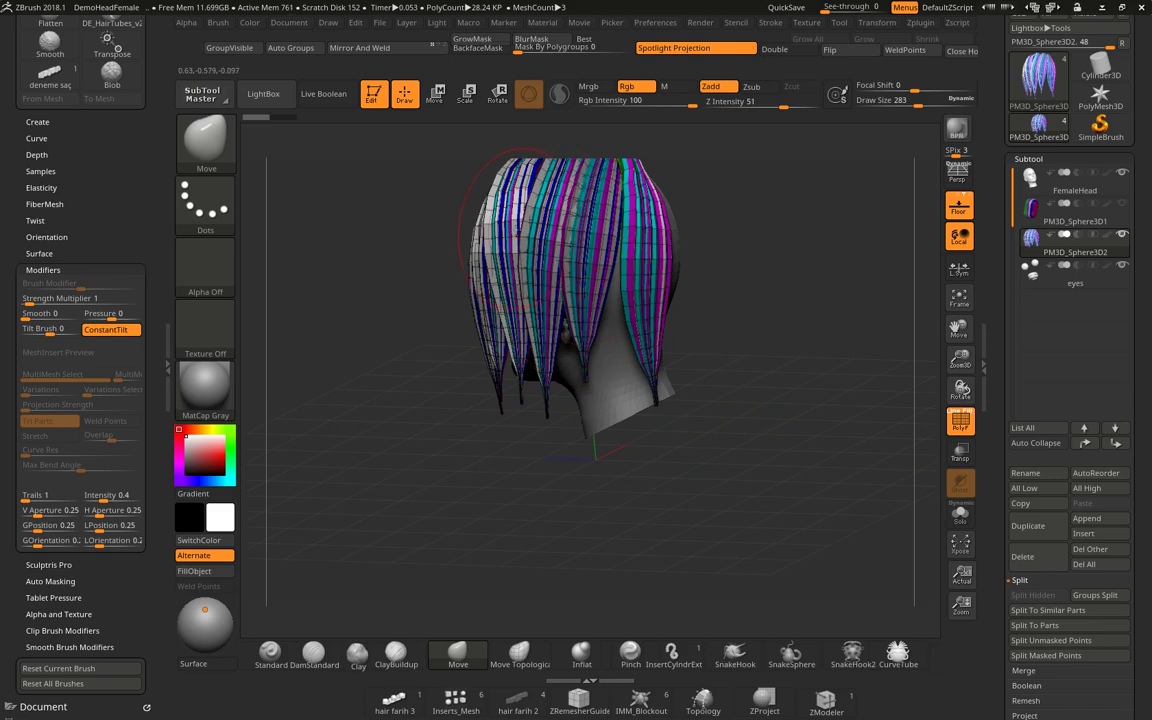
left_click_drag(768, 312, 712, 482)
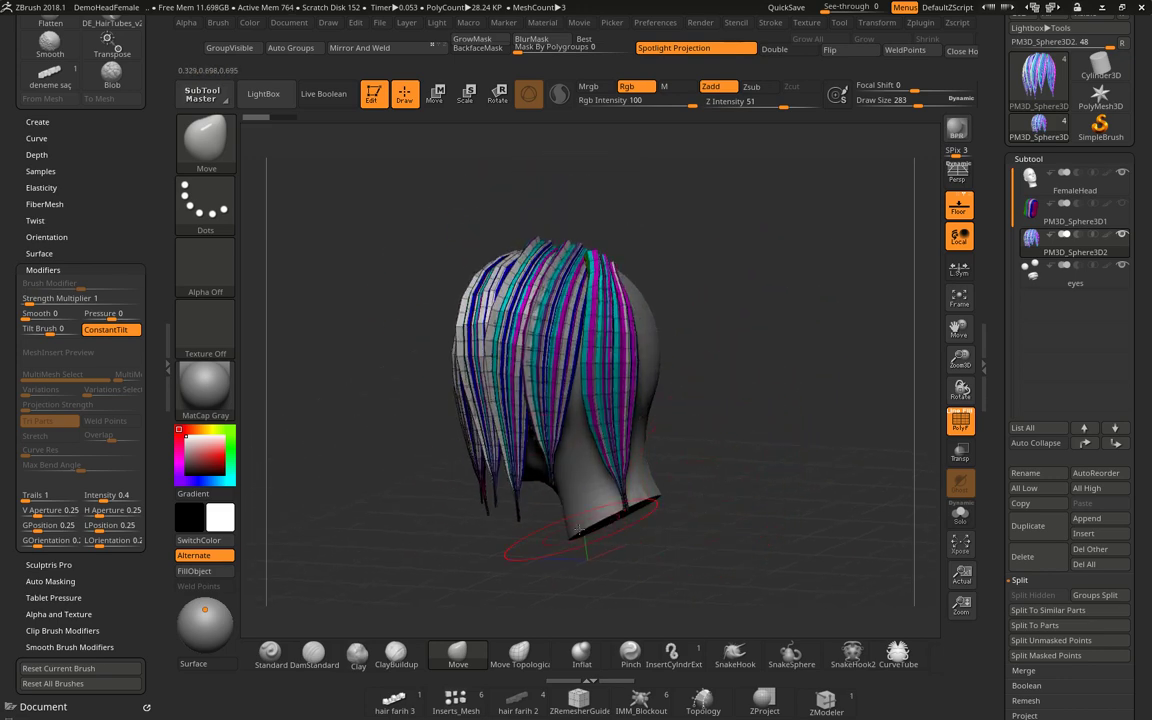
left_click_drag(791, 473, 805, 456)
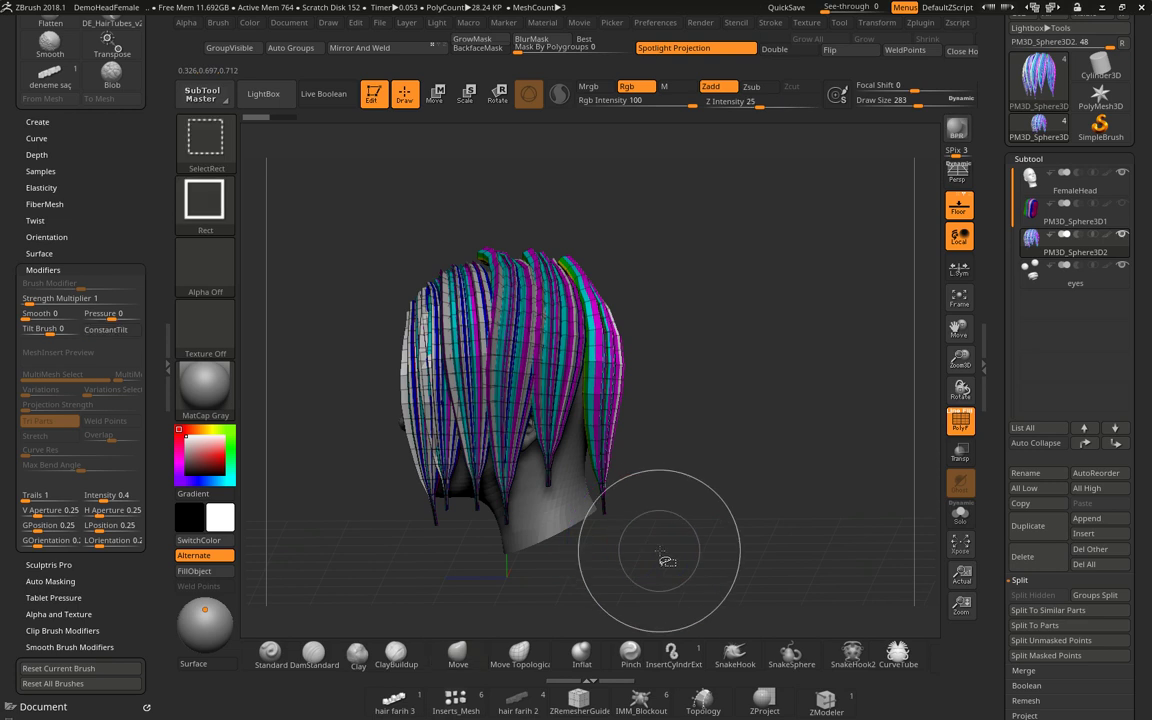
left_click_drag(656, 545, 579, 442, "ctrl+shift")
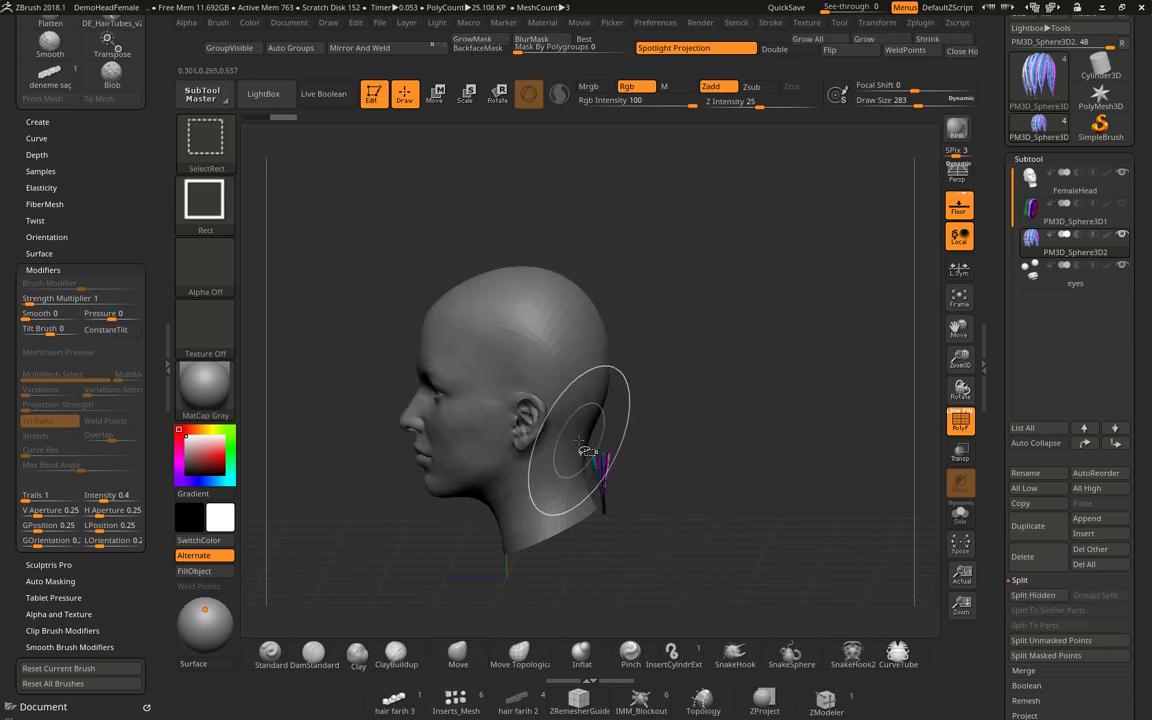
Grow the visible hair piece into its complete strip behind the head with Grow All.
left_click_drag(708, 519, 728, 512)
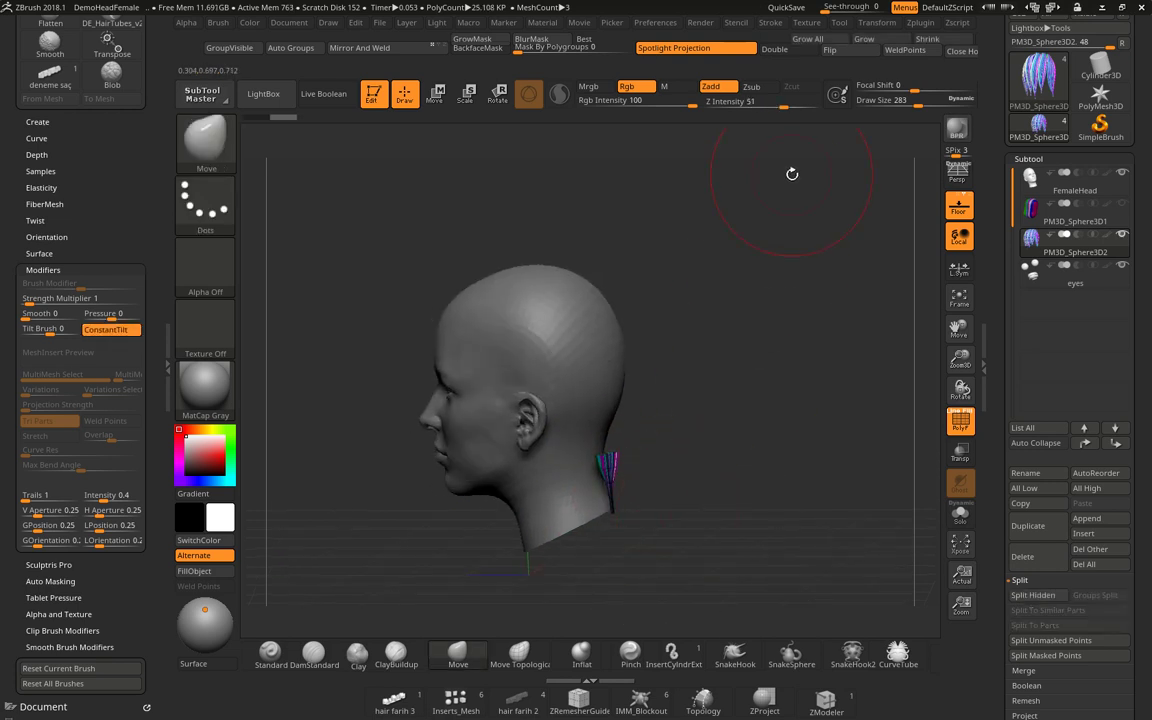
left_click(815, 42)
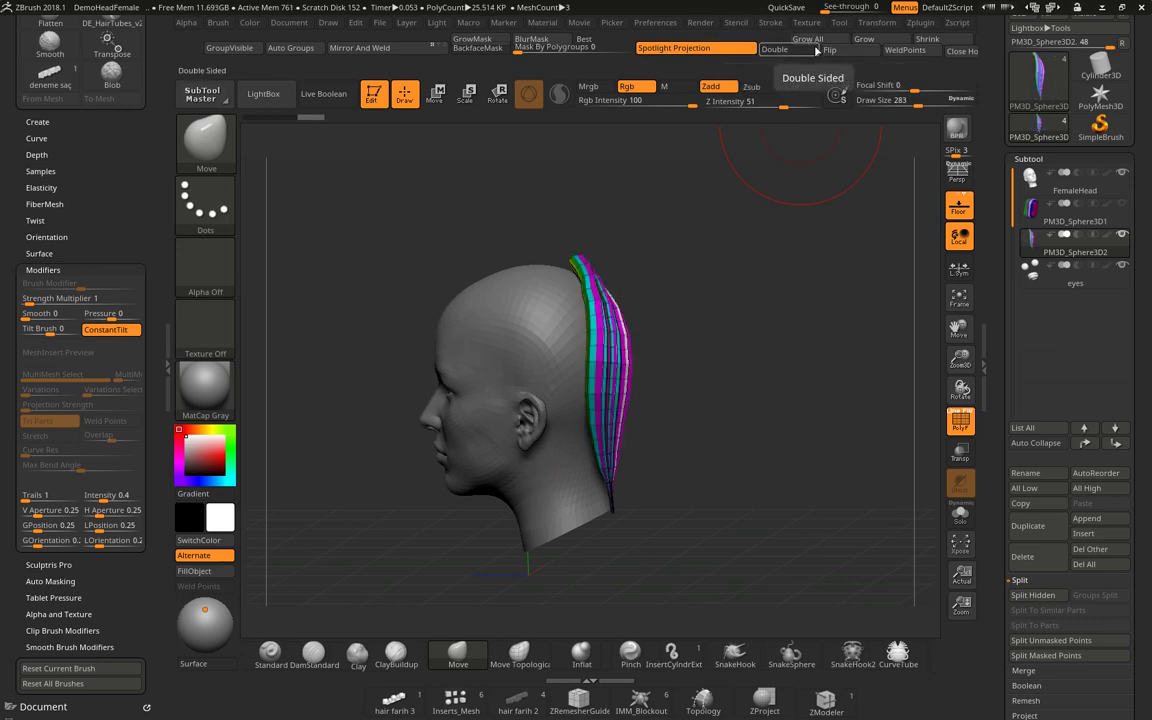
left_click_drag(792, 333, 774, 339)
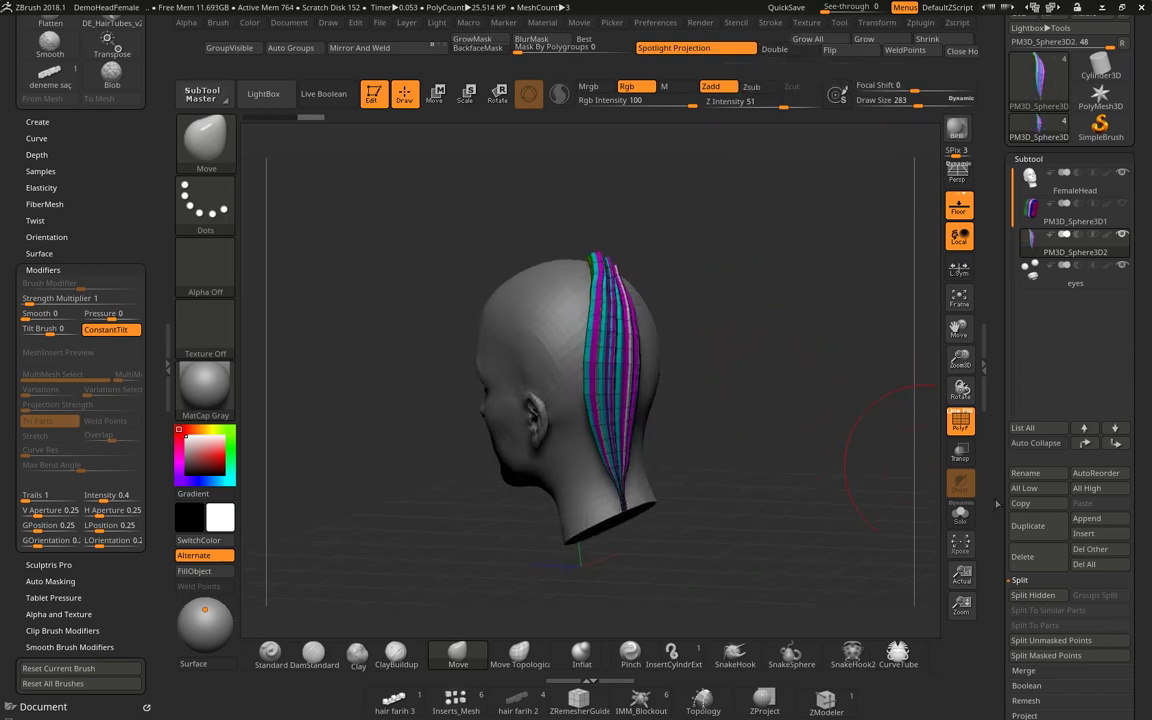
Set the strip's Texture Map to Texture Off so it shows plain pink.
scroll(1135, 418, "down", 5)
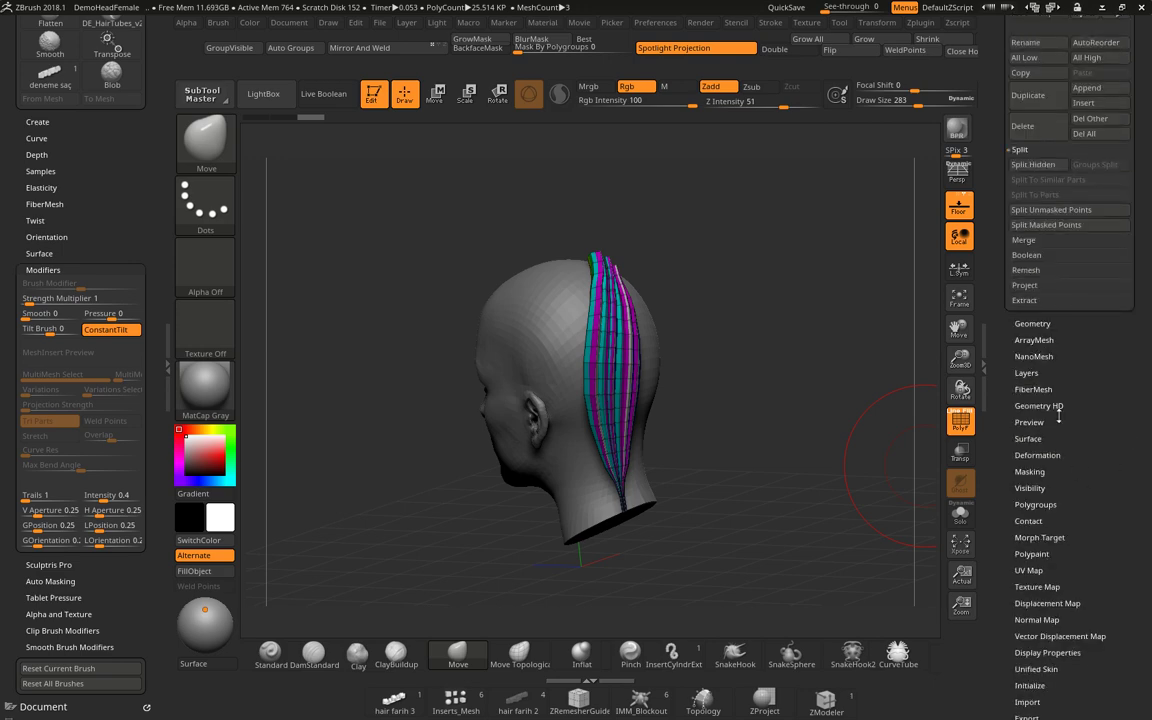
left_click(1045, 587)
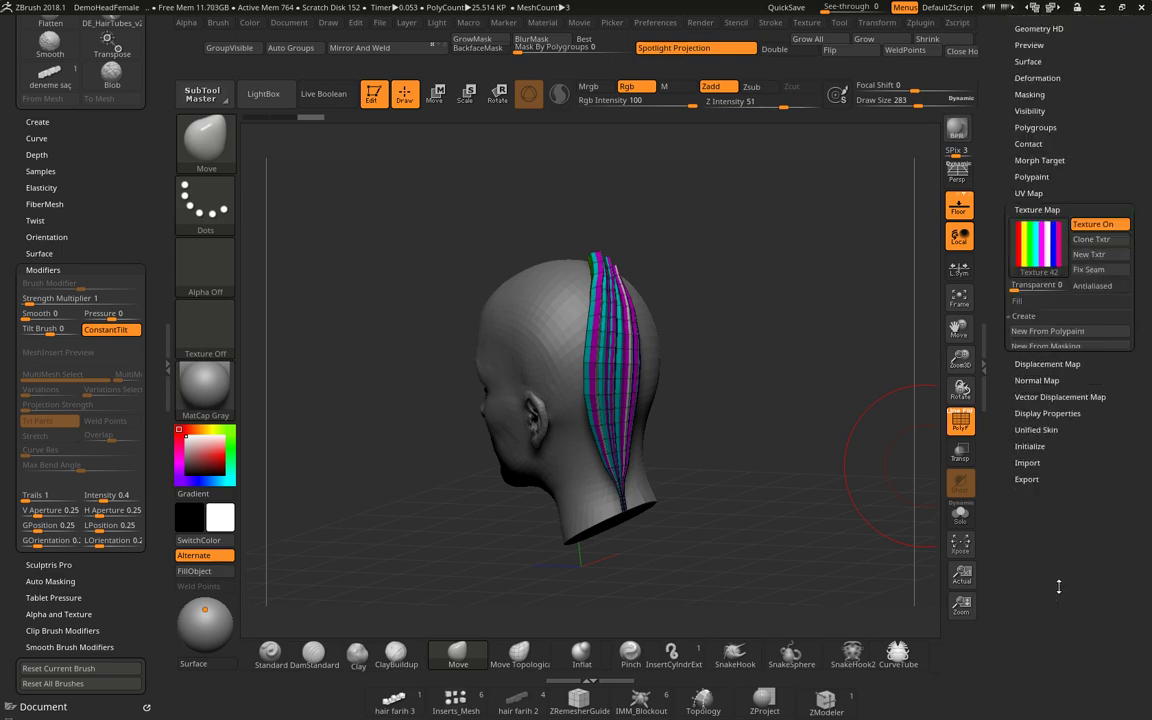
left_click(1045, 293)
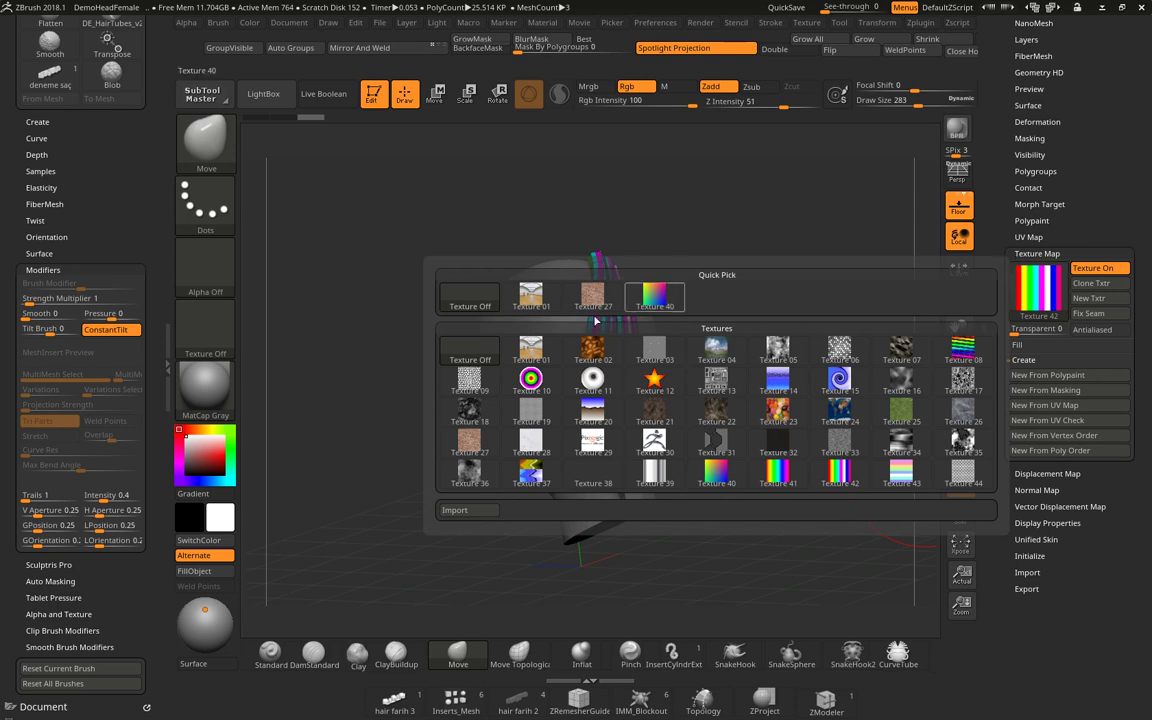
left_click(425, 275)
left_click_drag(750, 434, 763, 447)
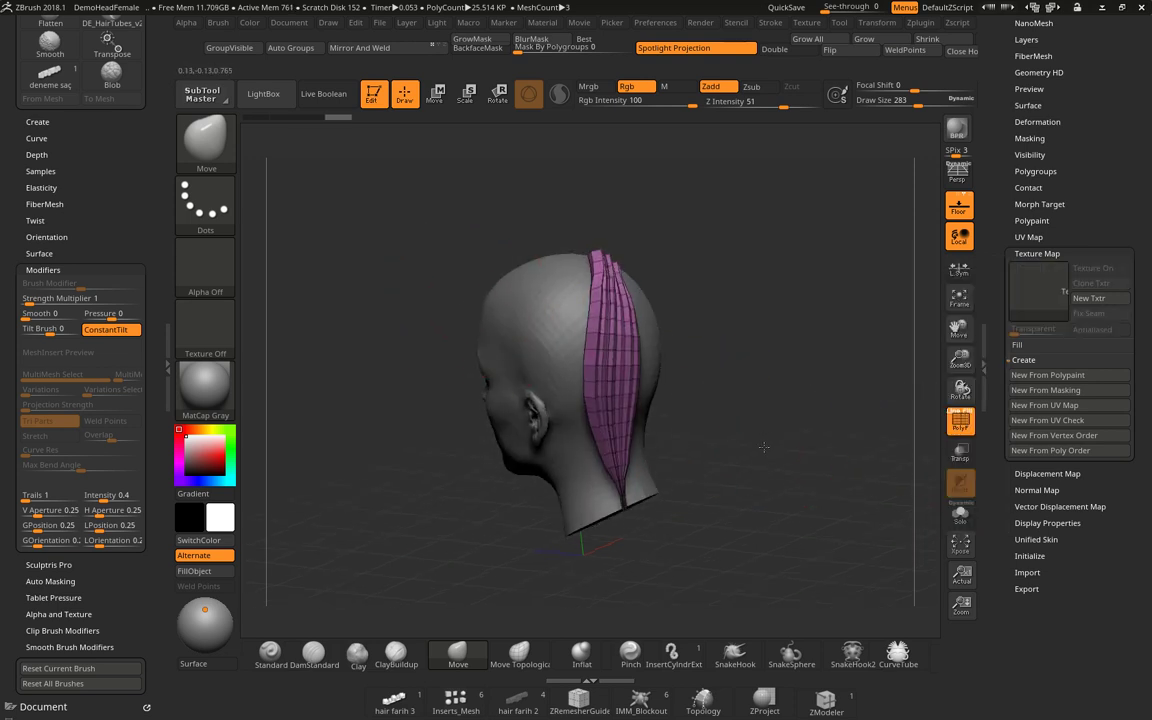
Unhide all hair, isolate a piece at the back, and grow it into its full strip.
left_click(697, 455, "ctrl+shift")
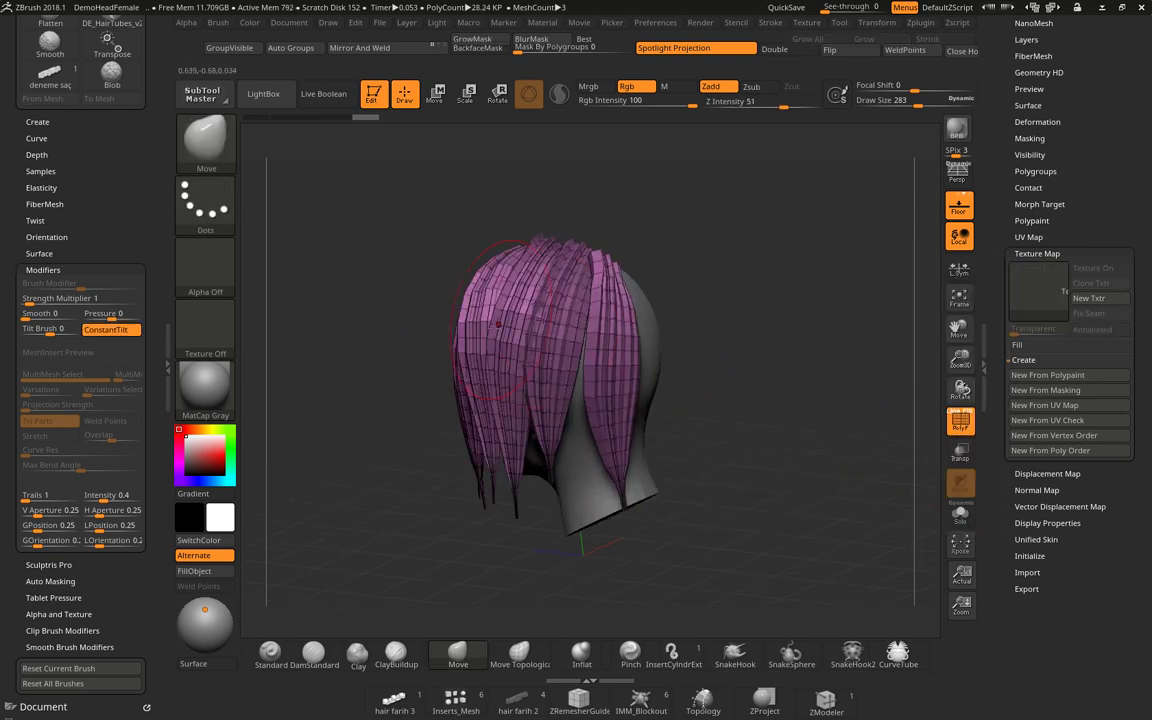
left_click_drag(780, 410, 707, 406)
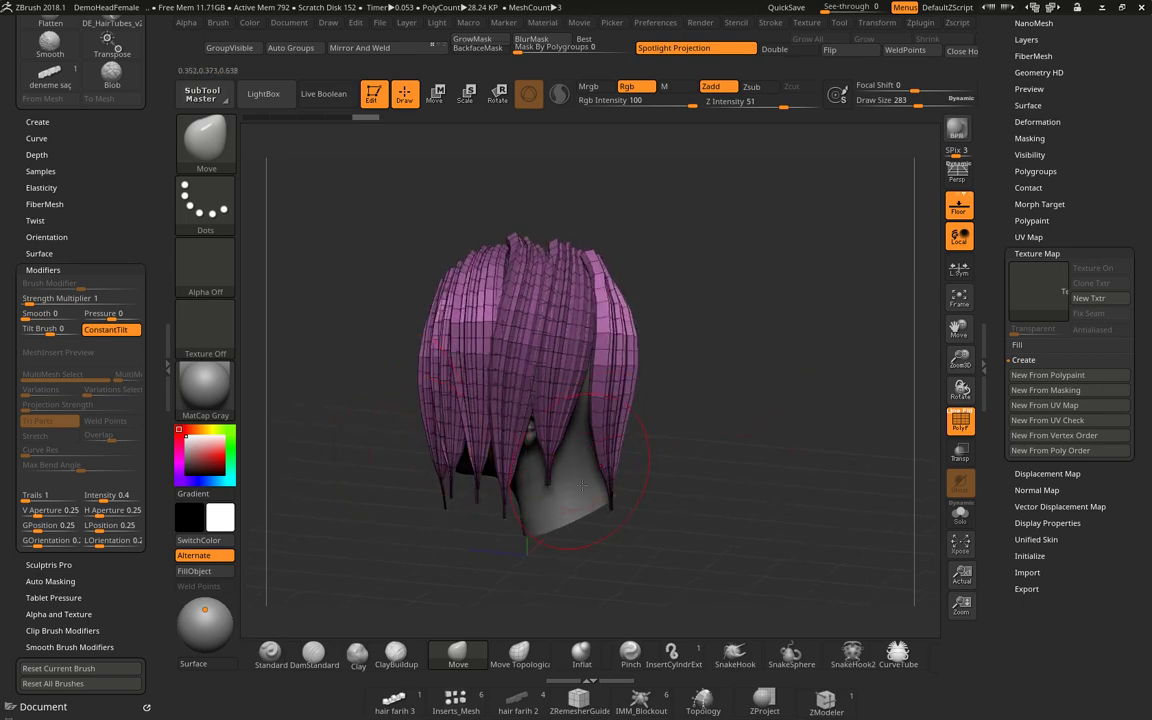
mouse_move(695, 564)
left_mouse_down()
mouse_move(643, 514)
mouse_move(707, 568)
left_mouse_up()
left_click_drag(578, 444, 578, 444, "ctrl+shift")
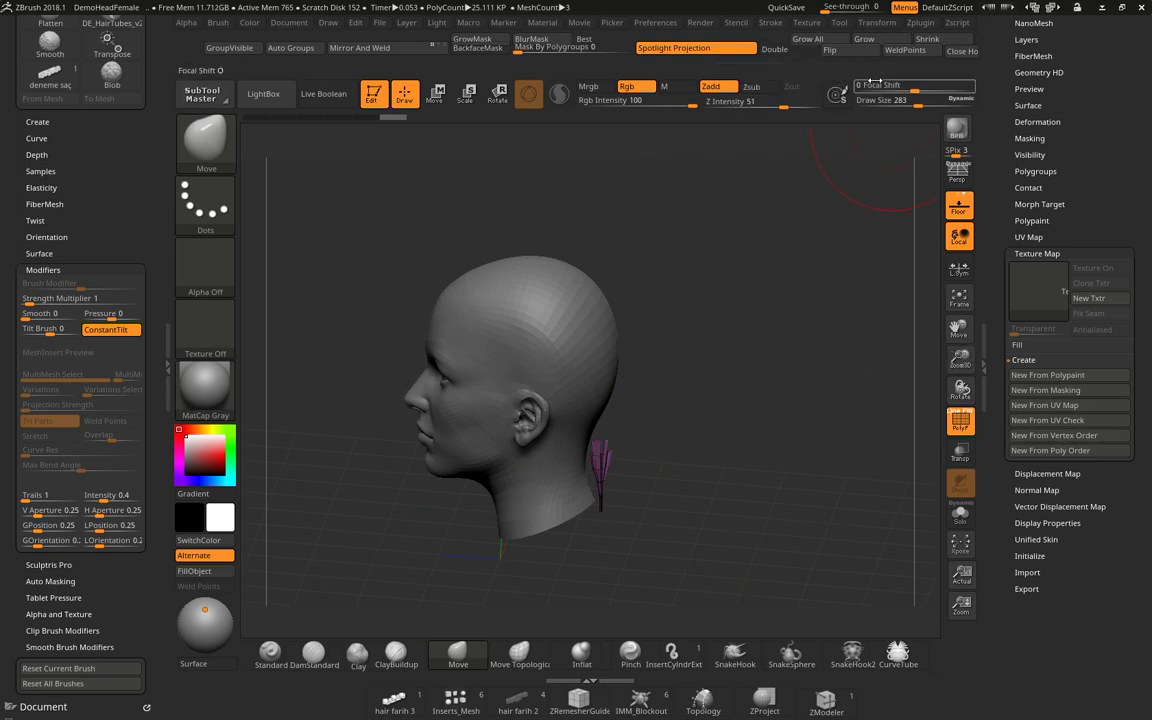
left_click(807, 39)
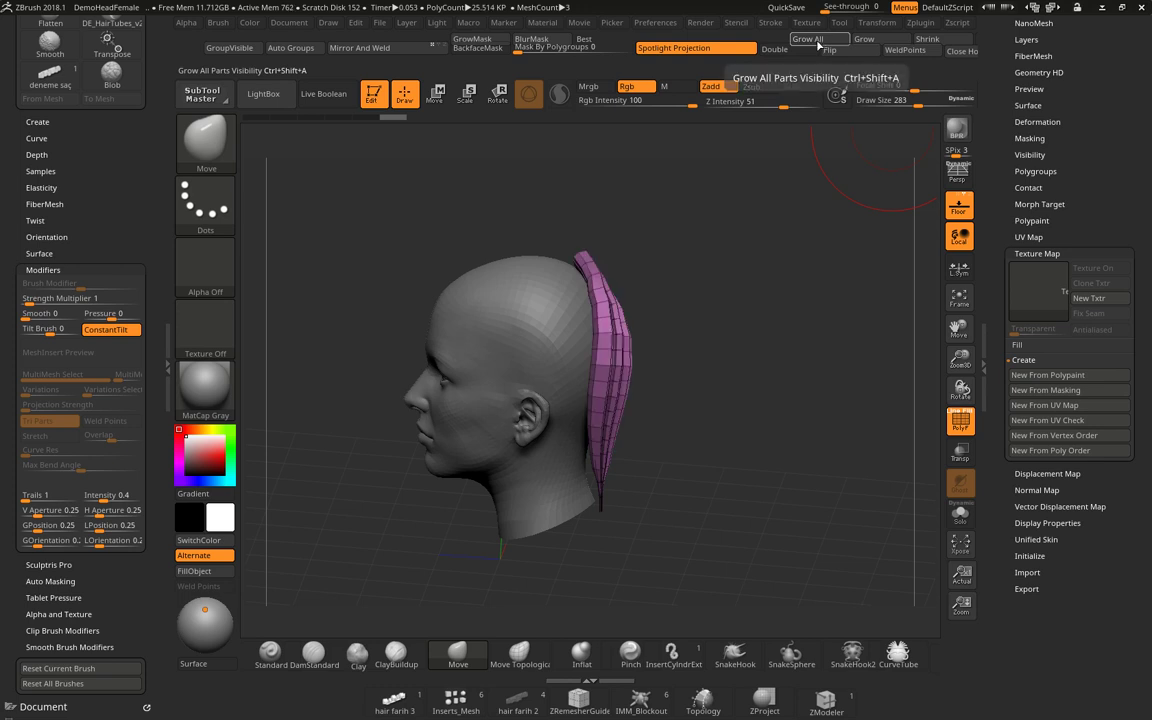
left_click_drag(754, 457, 887, 514)
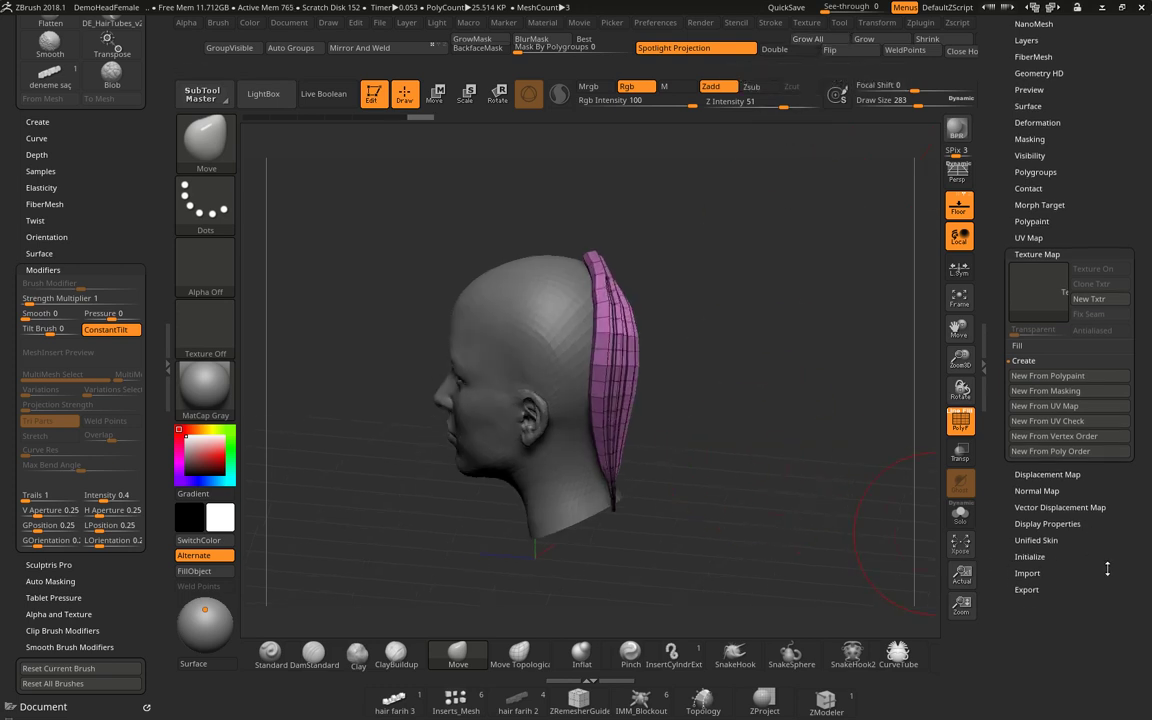
Look through the Tool palette's Polygroups, Polypaint and Visibility settings.
left_click_drag(1080, 527, 1112, 649)
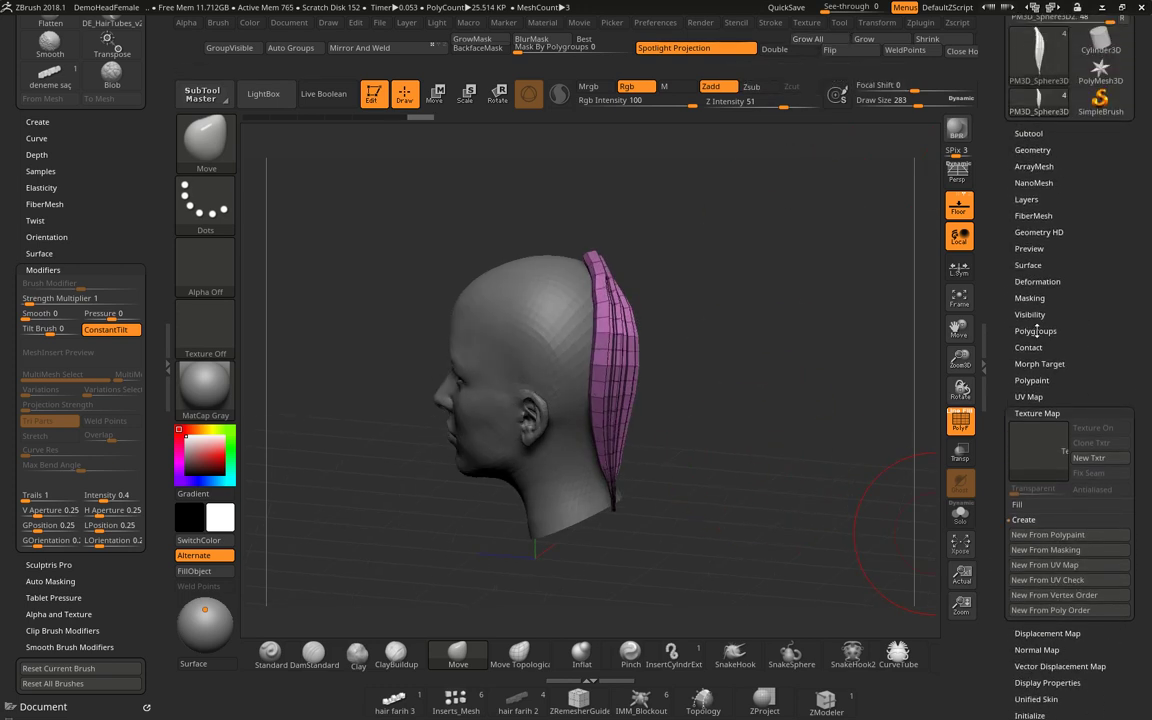
left_click(1037, 331)
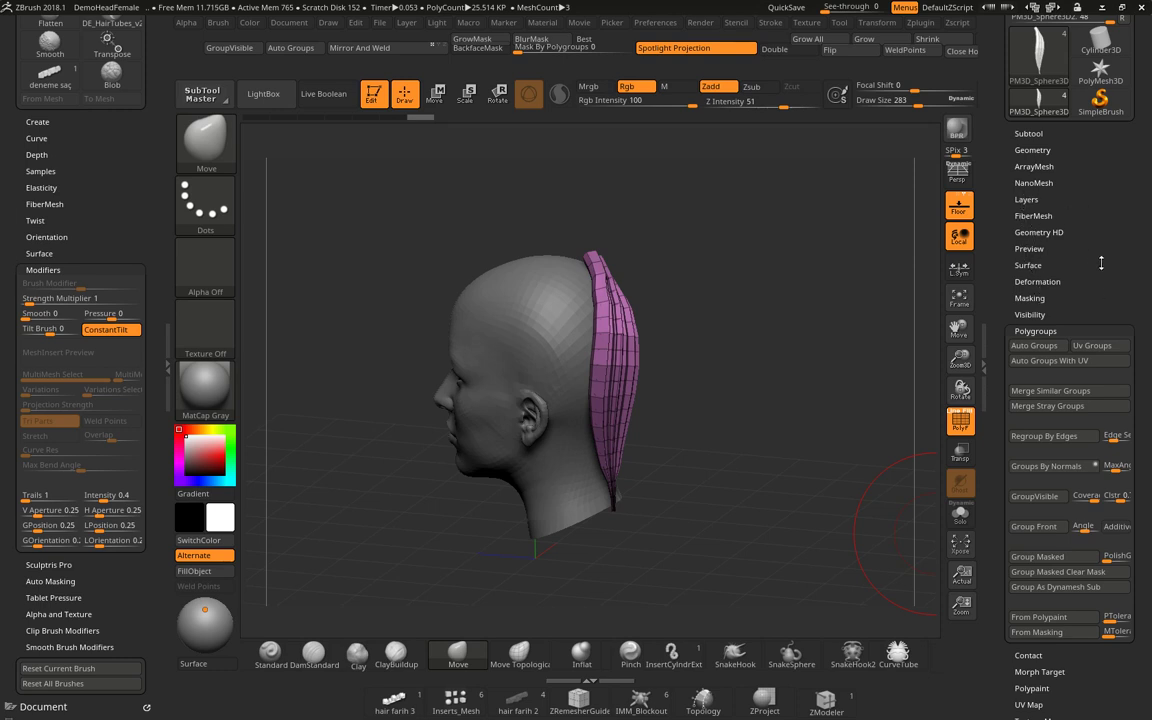
left_click_drag(1101, 263, 1095, 230)
left_click(1020, 656)
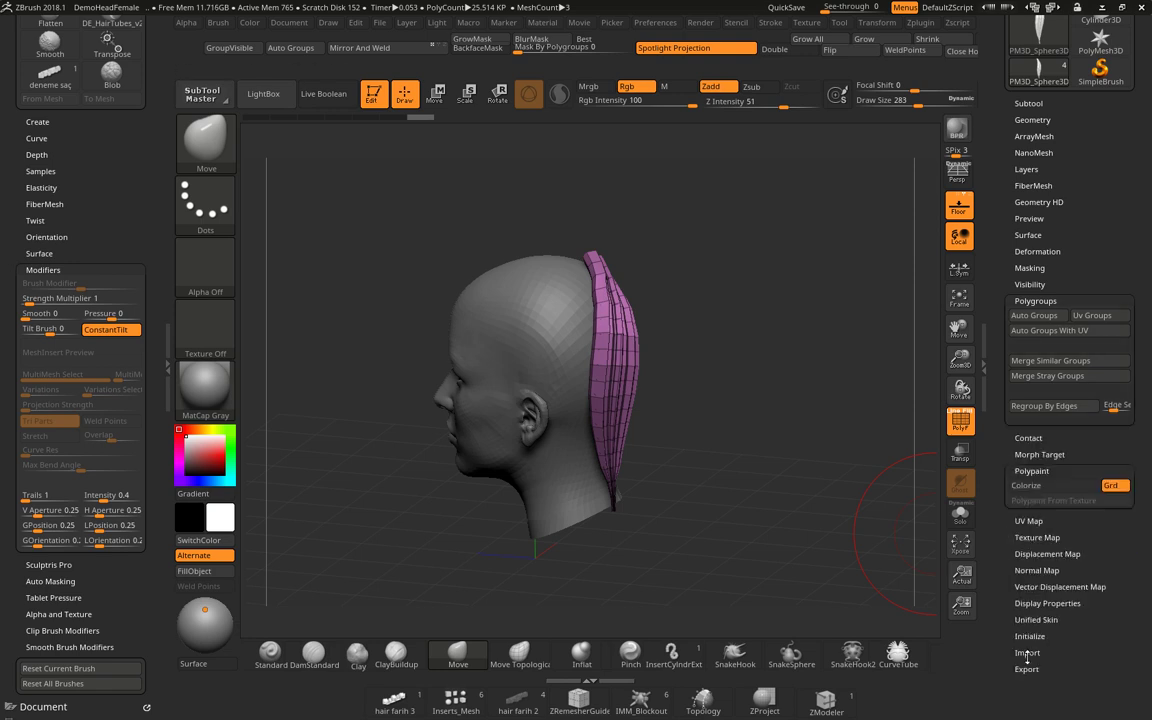
left_click_drag(1104, 313, 1061, 347)
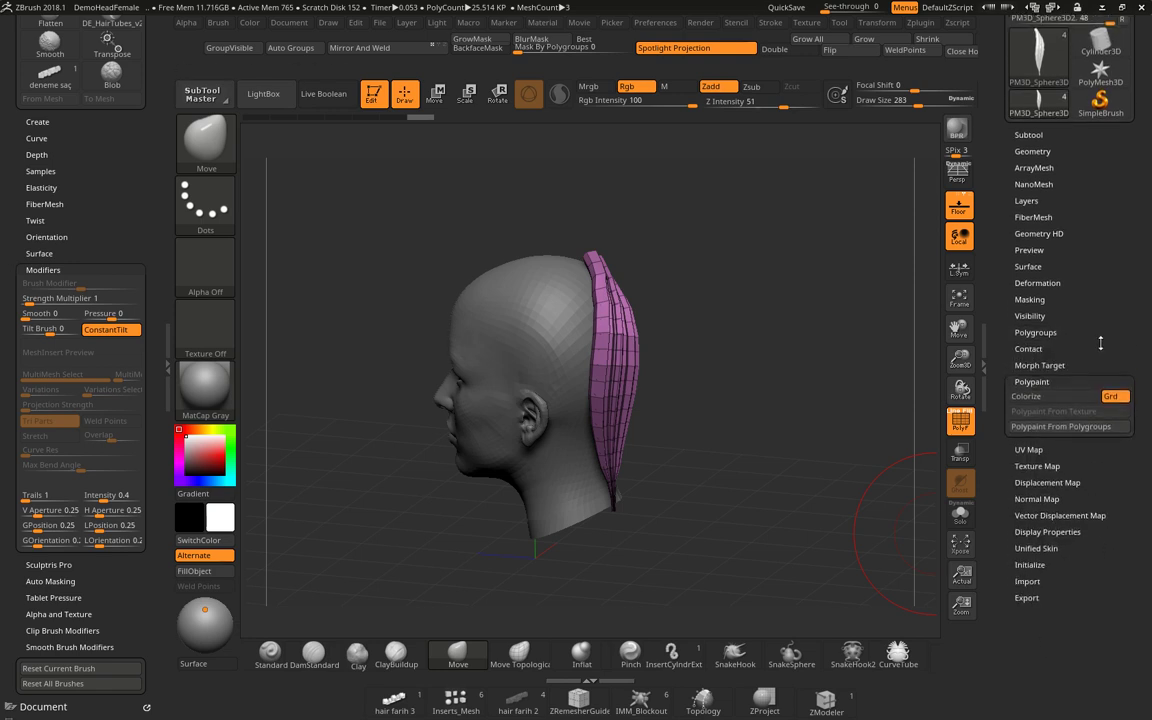
left_click(1036, 341)
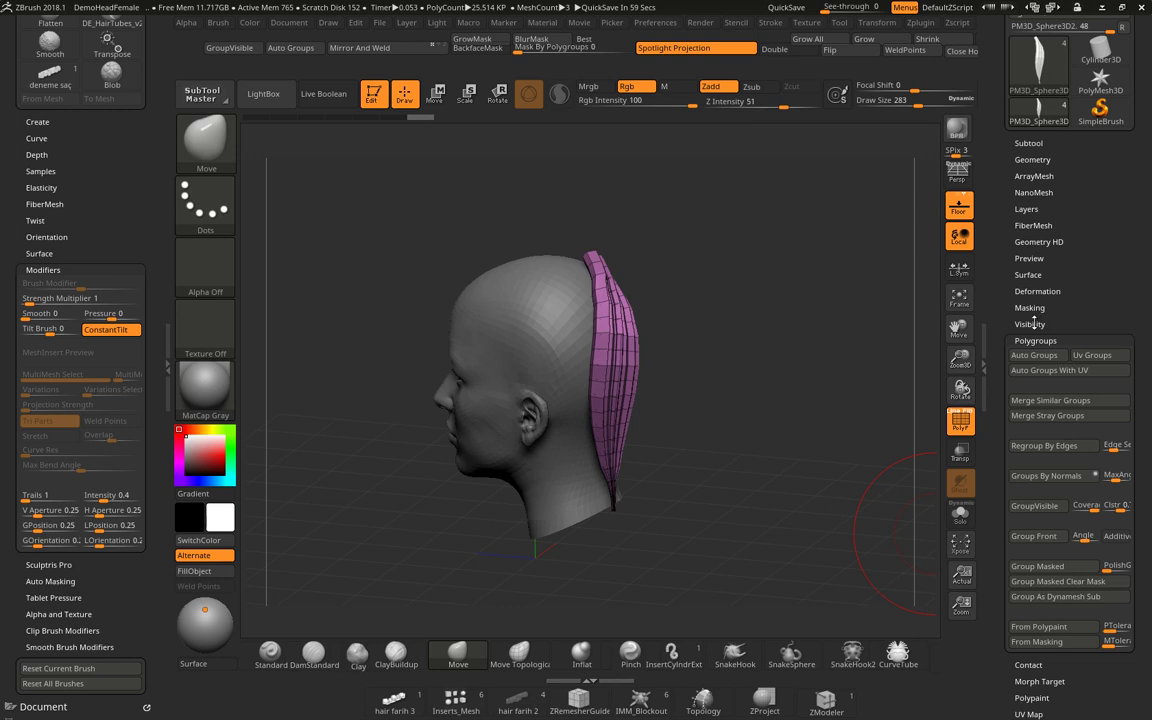
left_click(1033, 321)
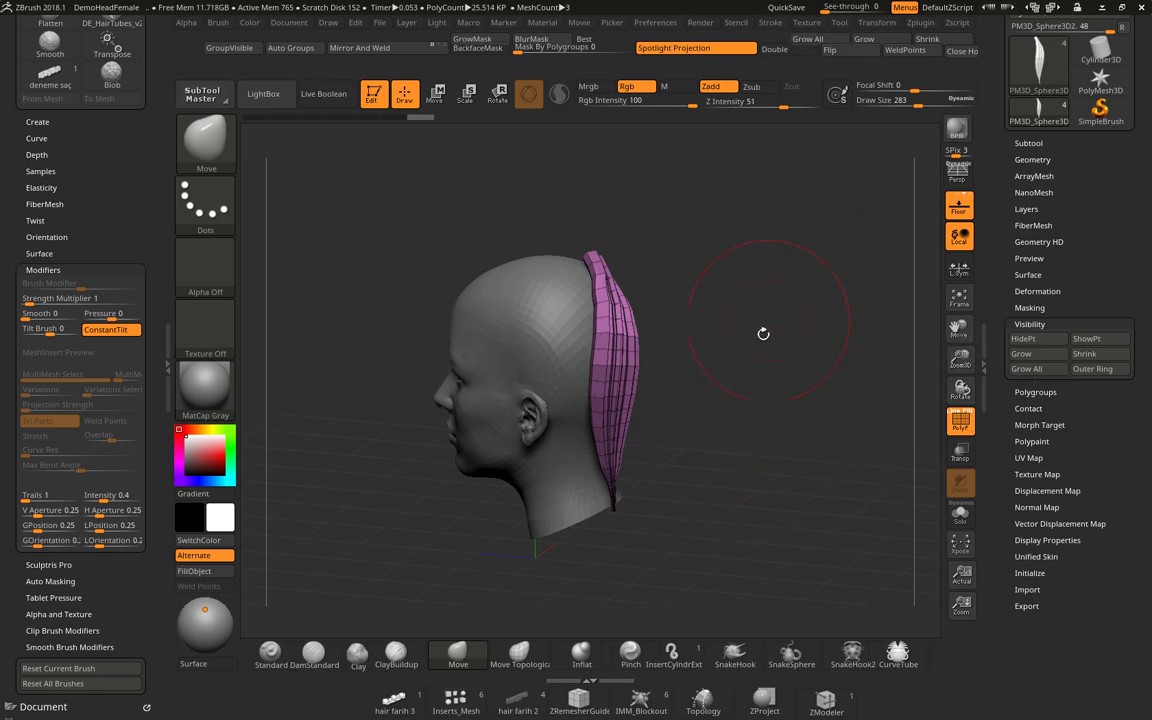
Give the isolated strip a new polygroup, then isolate a purple strip and polygroup it with Ctrl+W.
left_click(700, 440, "ctrl")
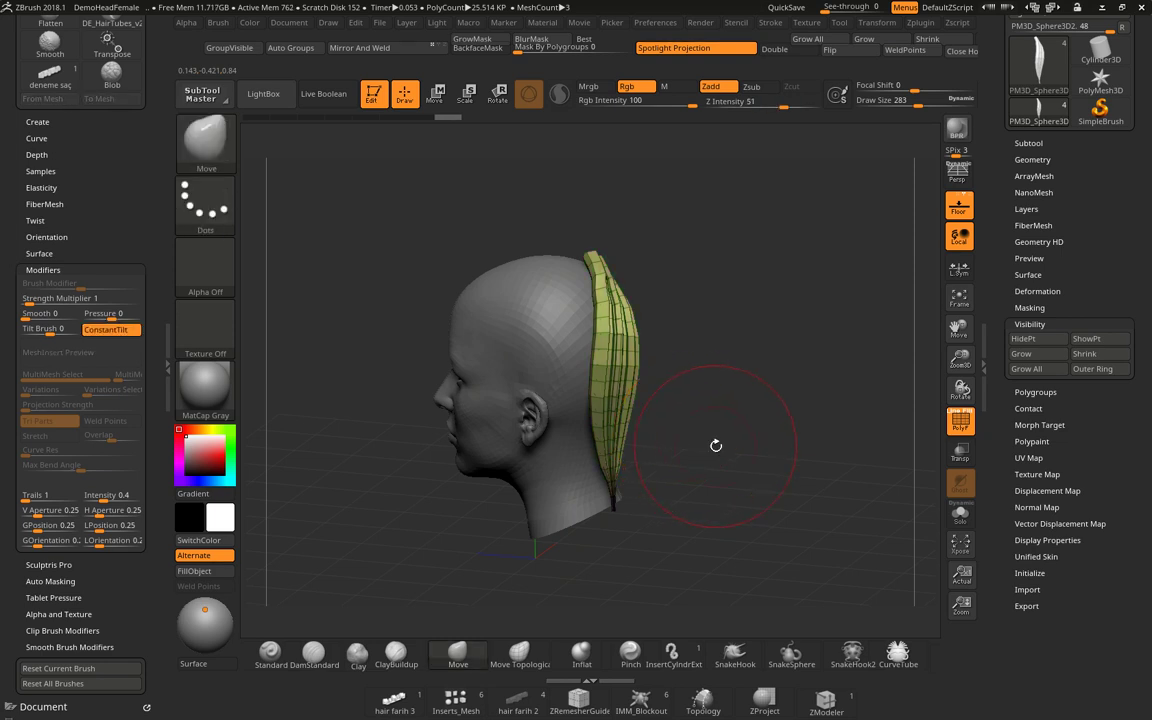
left_click(716, 447, "ctrl+shift")
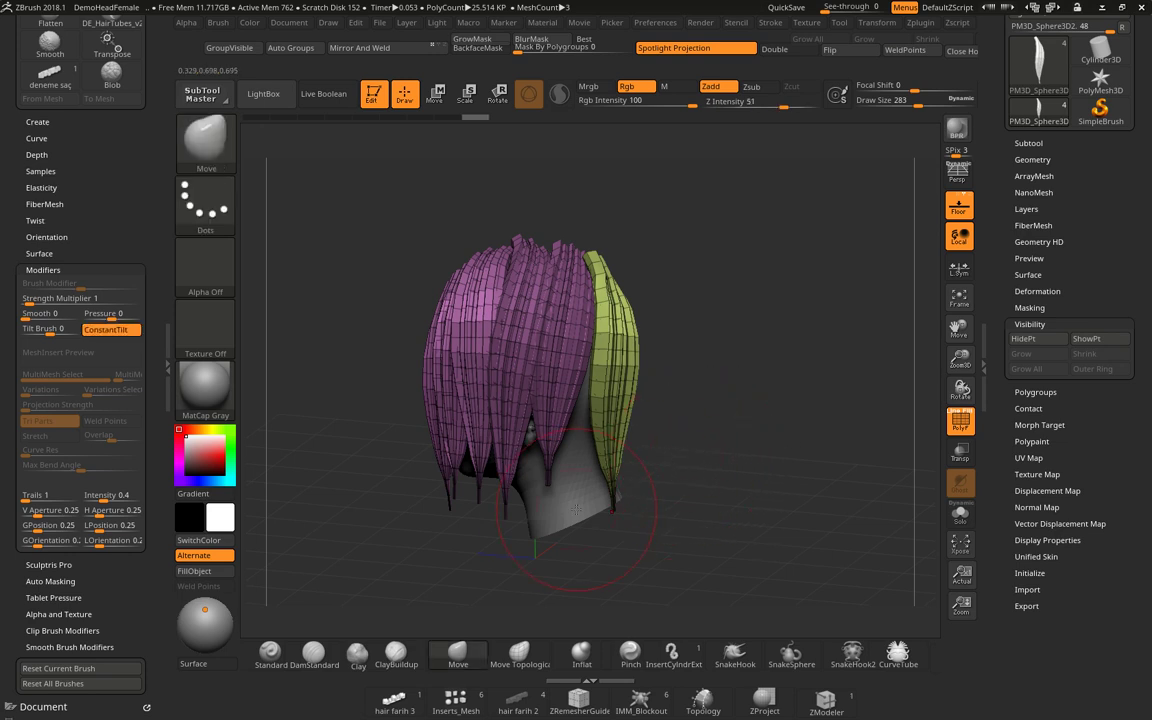
left_click_drag(639, 444, 702, 496)
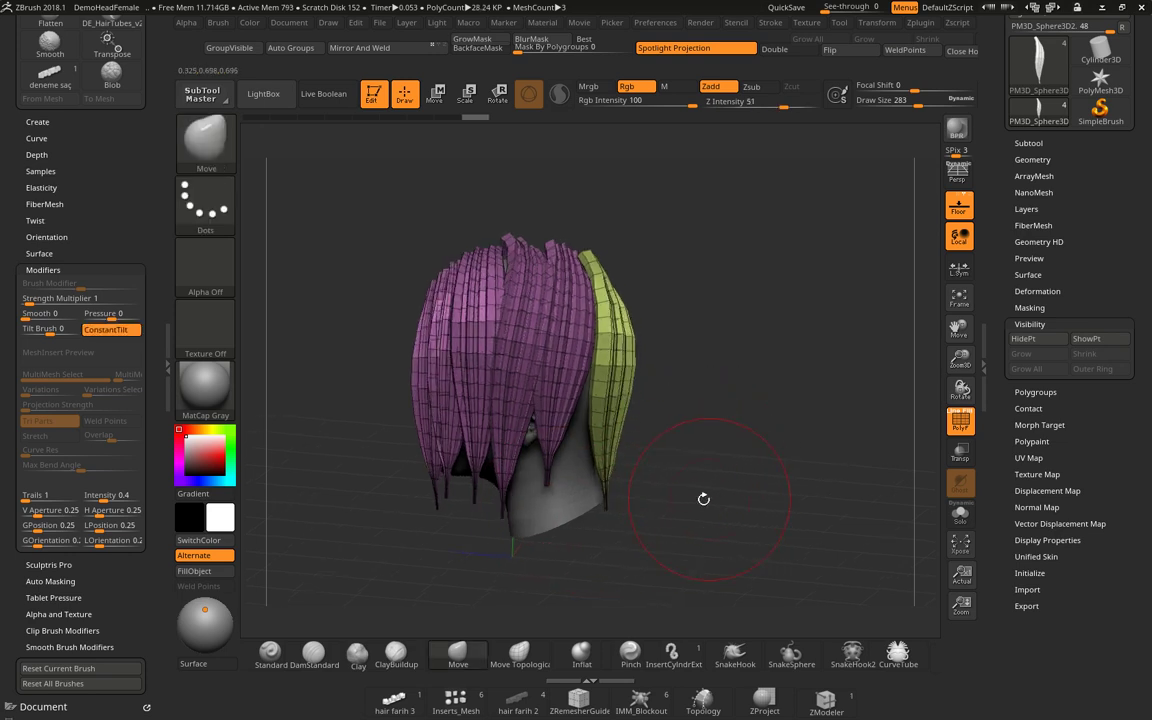
left_click_drag(572, 500, 542, 440, "ctrl+shift")
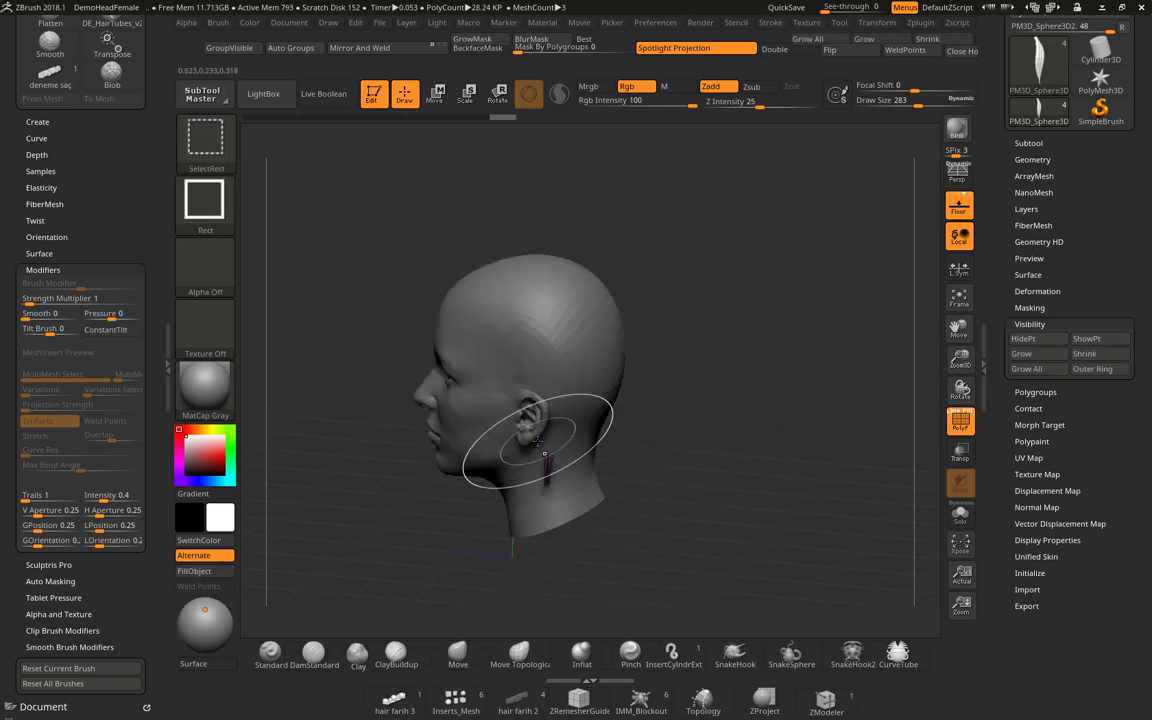
left_click(717, 228, "ctrl+shift")
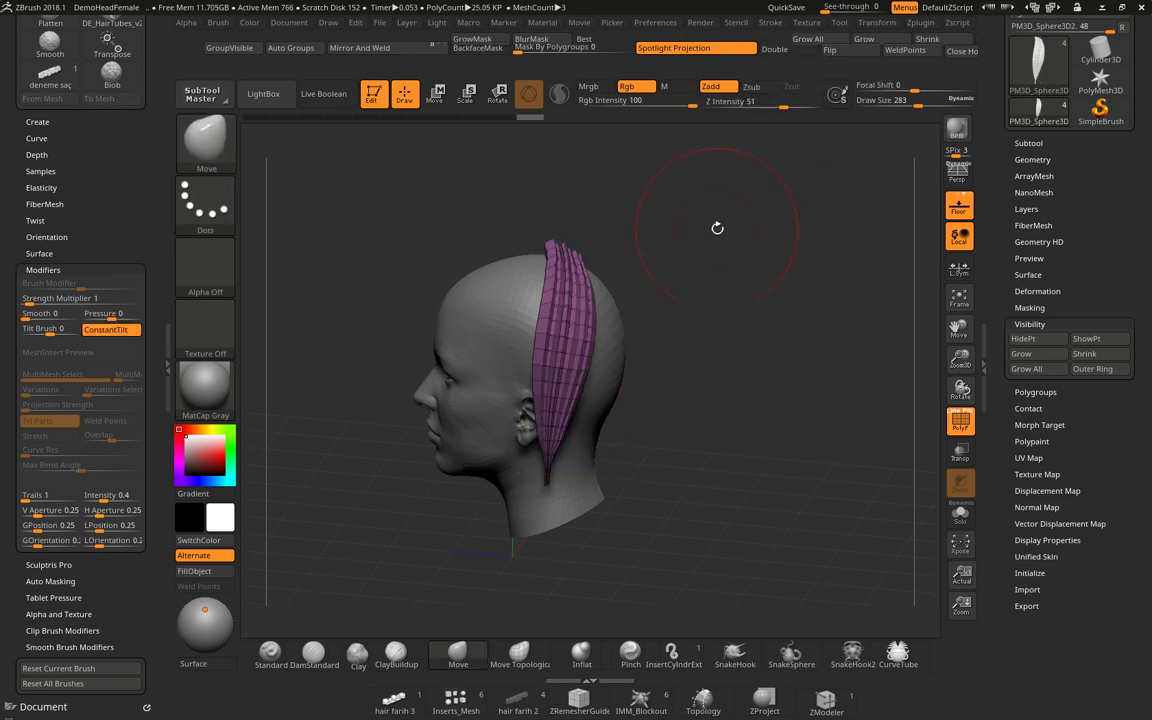
key("ctrl")
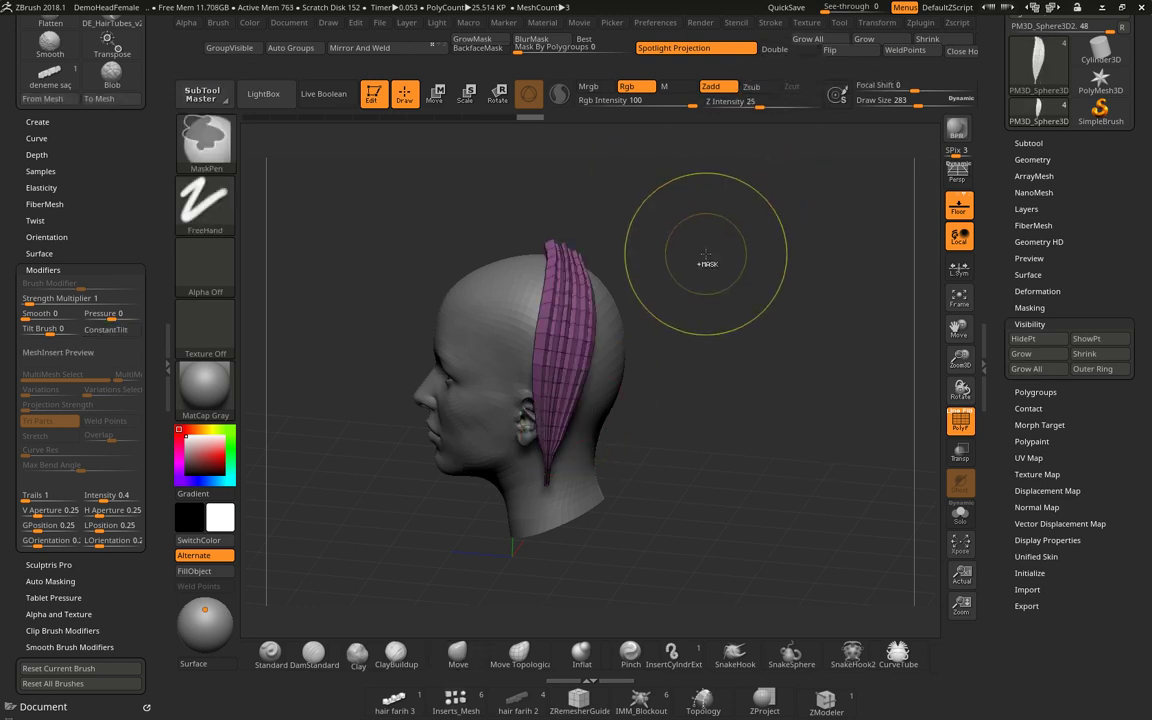
Unhide all and reselect from side views, leaving only a tiny hair fragment at the neck.
left_click(777, 440, "ctrl+shift")
left_click_drag(794, 419, 640, 480)
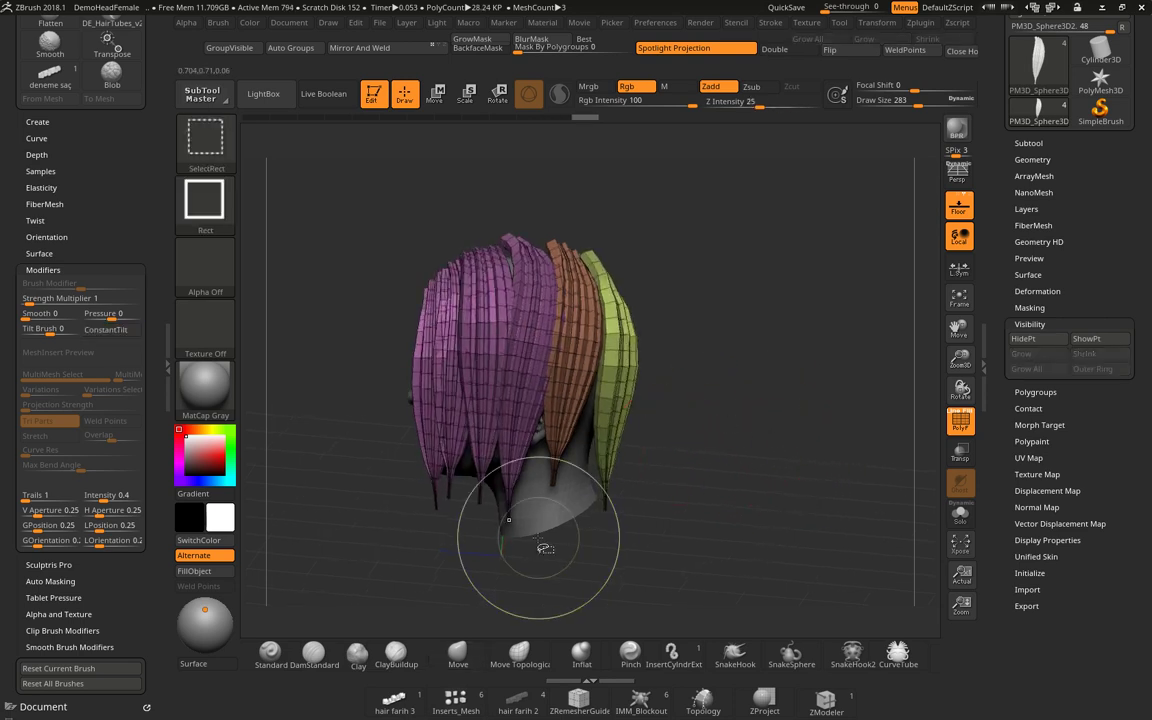
left_click_drag(528, 481, 497, 471, "ctrl+shift")
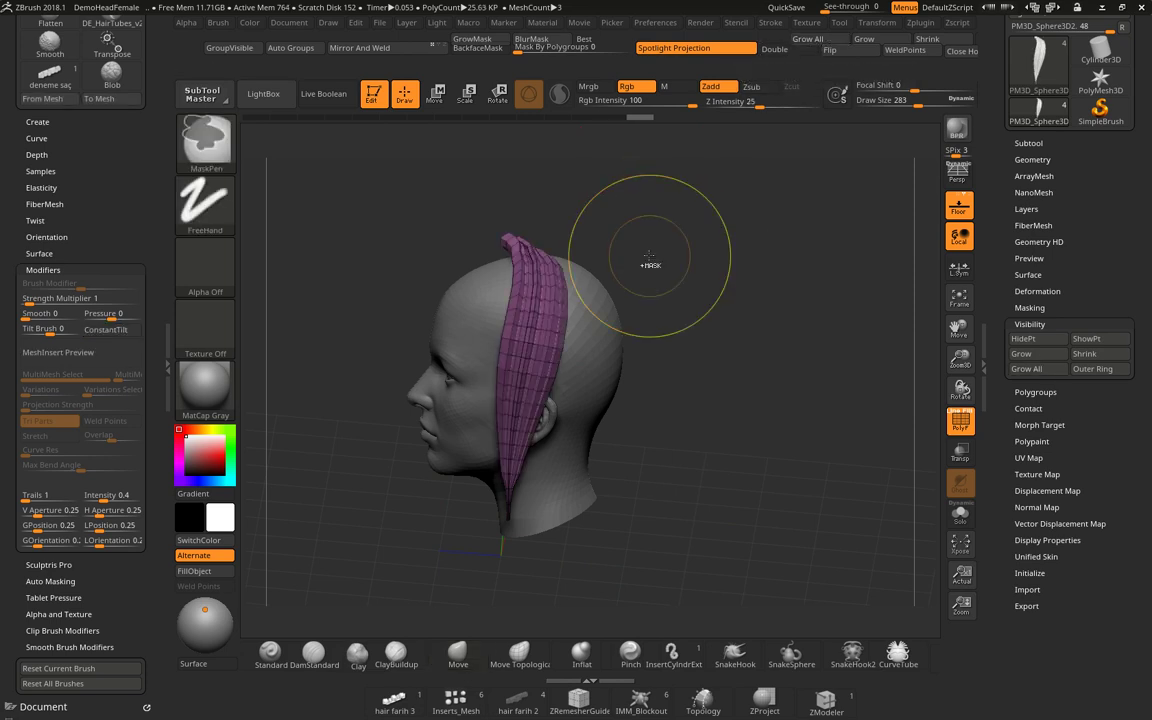
left_click(700, 400, "ctrl+shift")
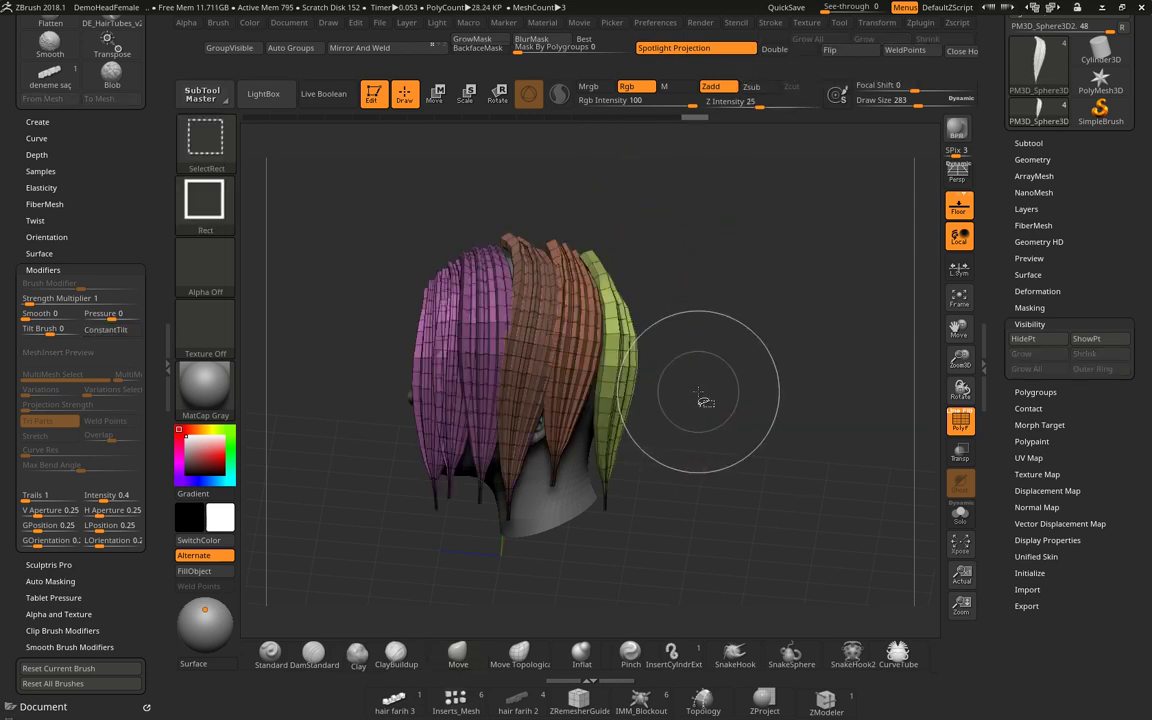
left_click_drag(694, 411, 490, 520)
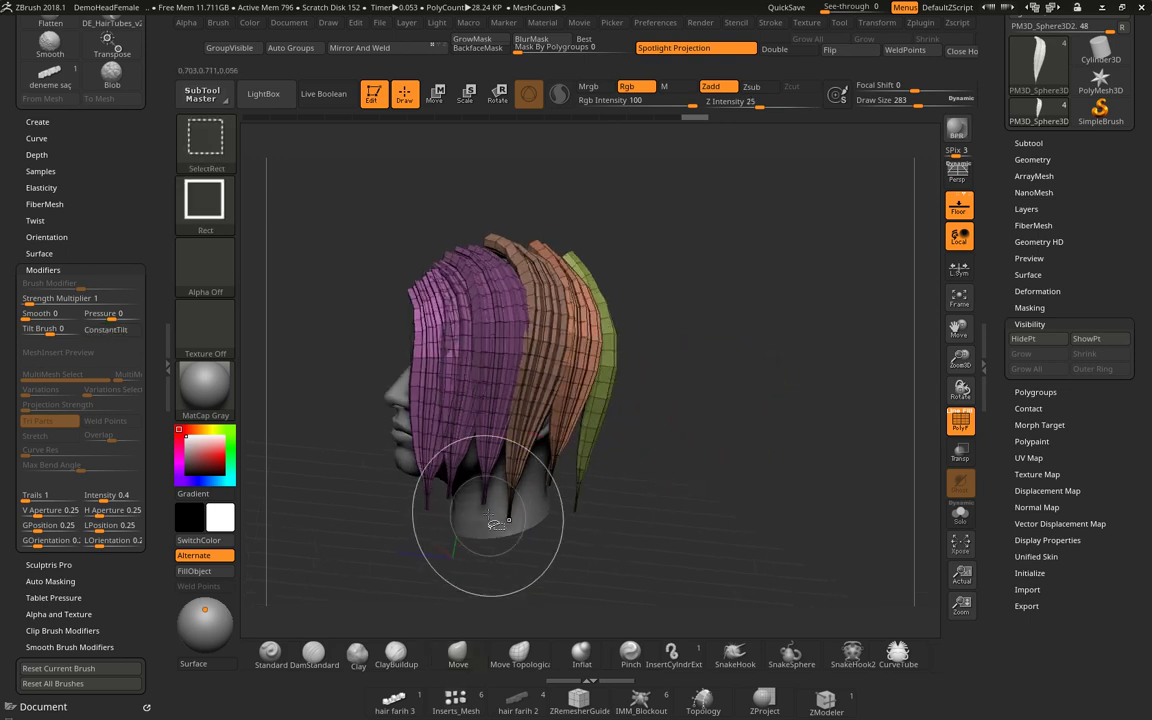
left_click_drag(448, 460, 426, 405, "ctrl+shift")
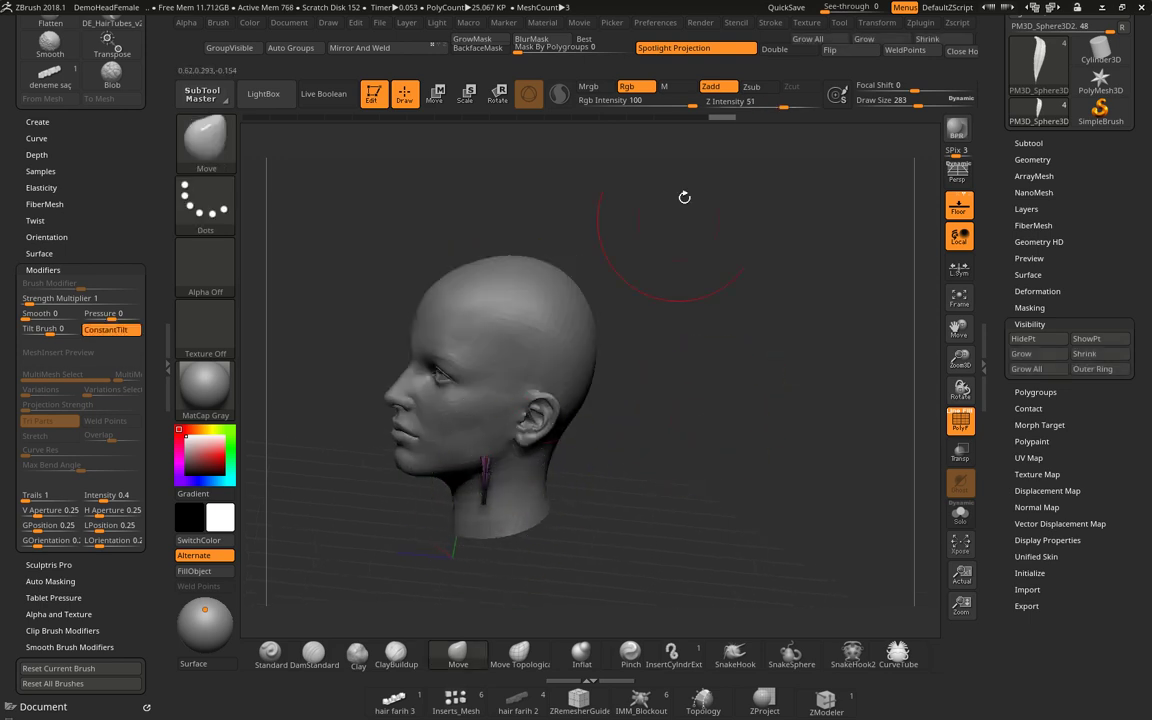
Isolate a purple strip, give it a new green polygroup, and unhide all strips.
left_click(484, 468, "ctrl+shift")
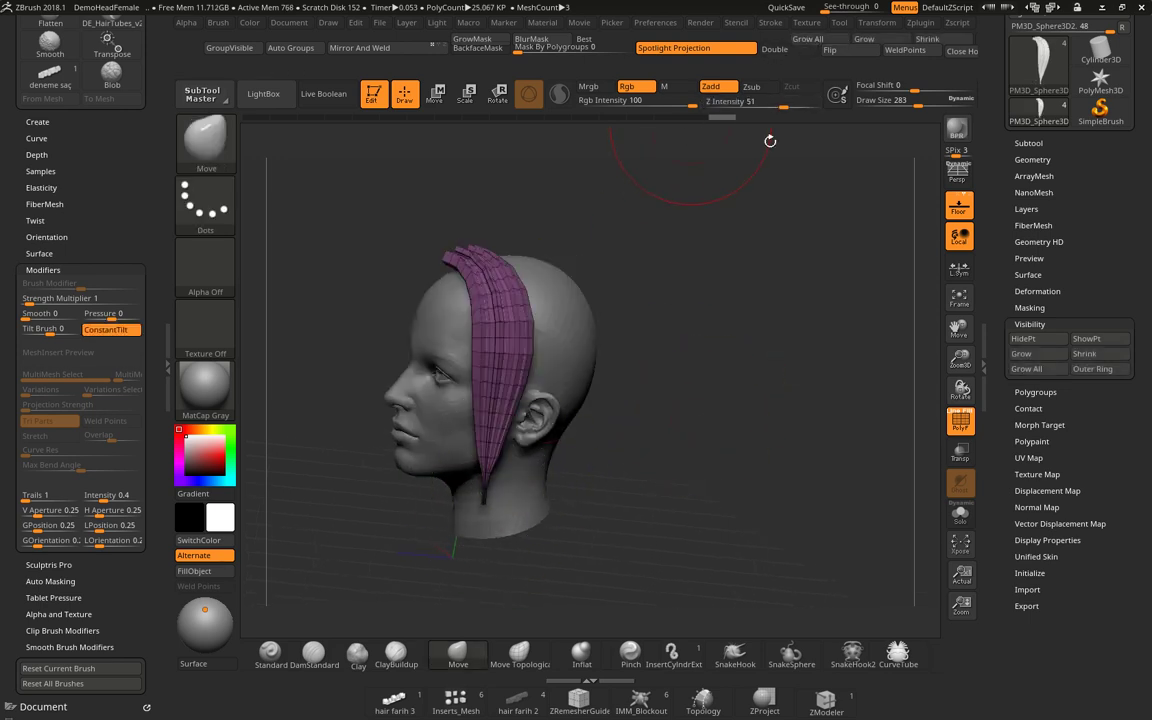
left_click(718, 243, "ctrl+shift")
left_click(728, 365, "ctrl+shift")
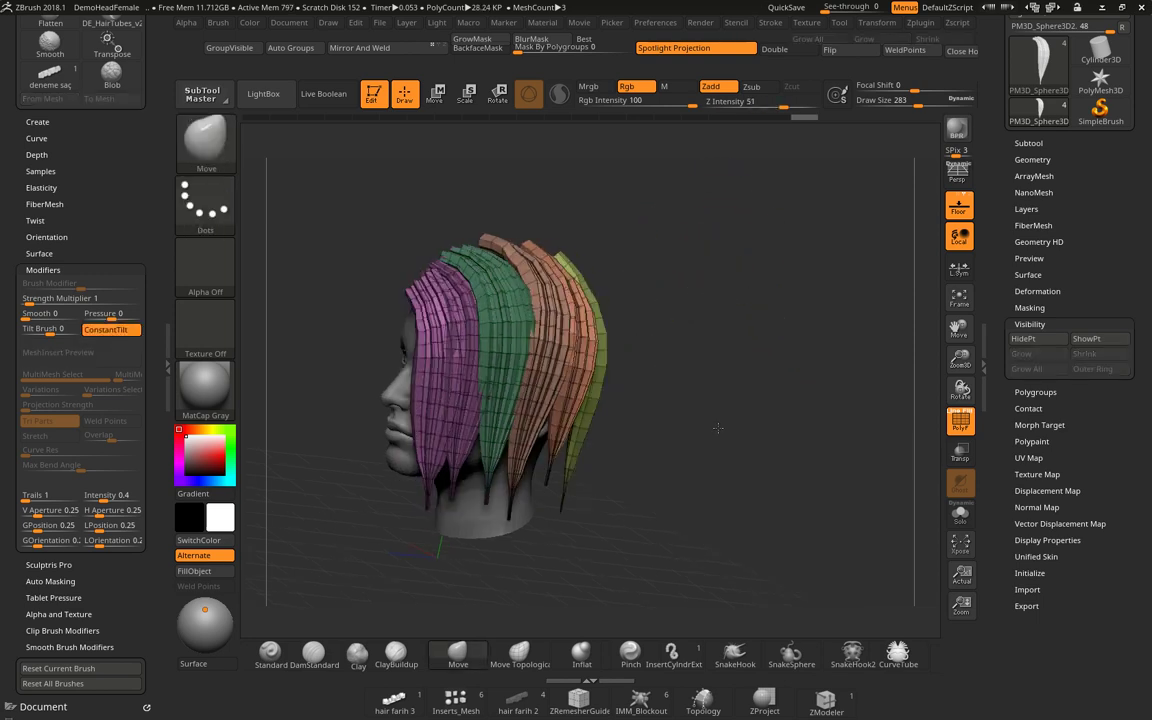
Isolate and polygroup more neck strips, then unhide all and orbit around the multicoloured hair.
left_click_drag(469, 516, 450, 476, "ctrl+shift")
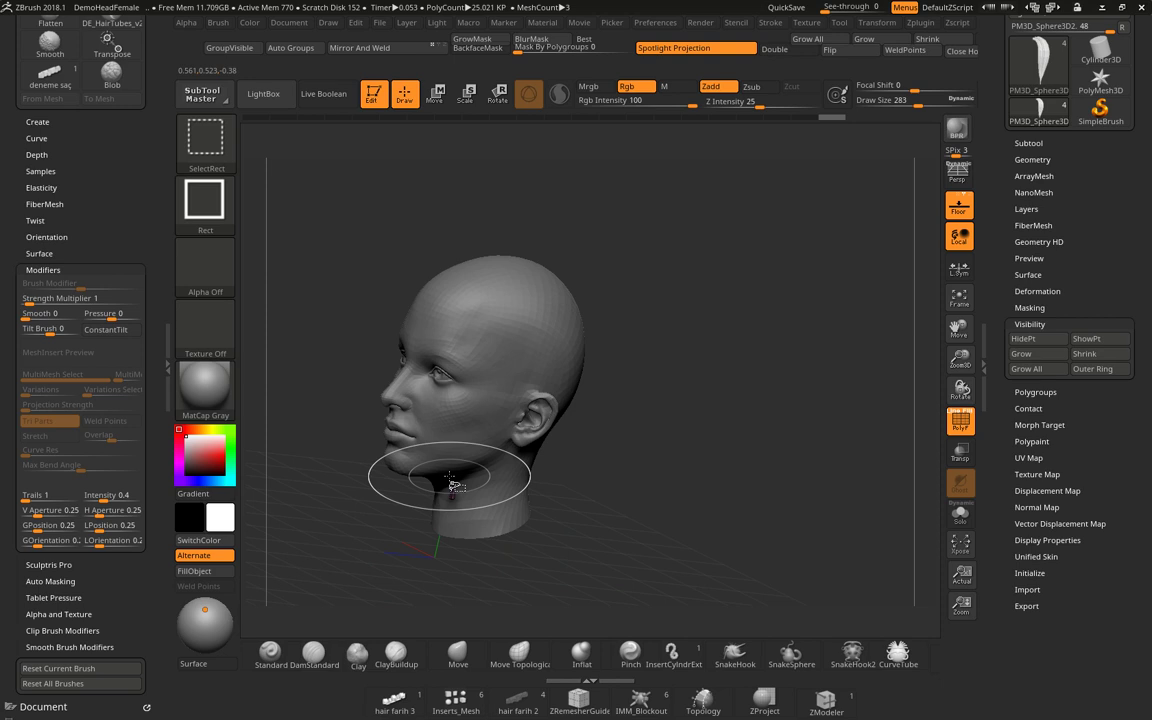
left_click(820, 40)
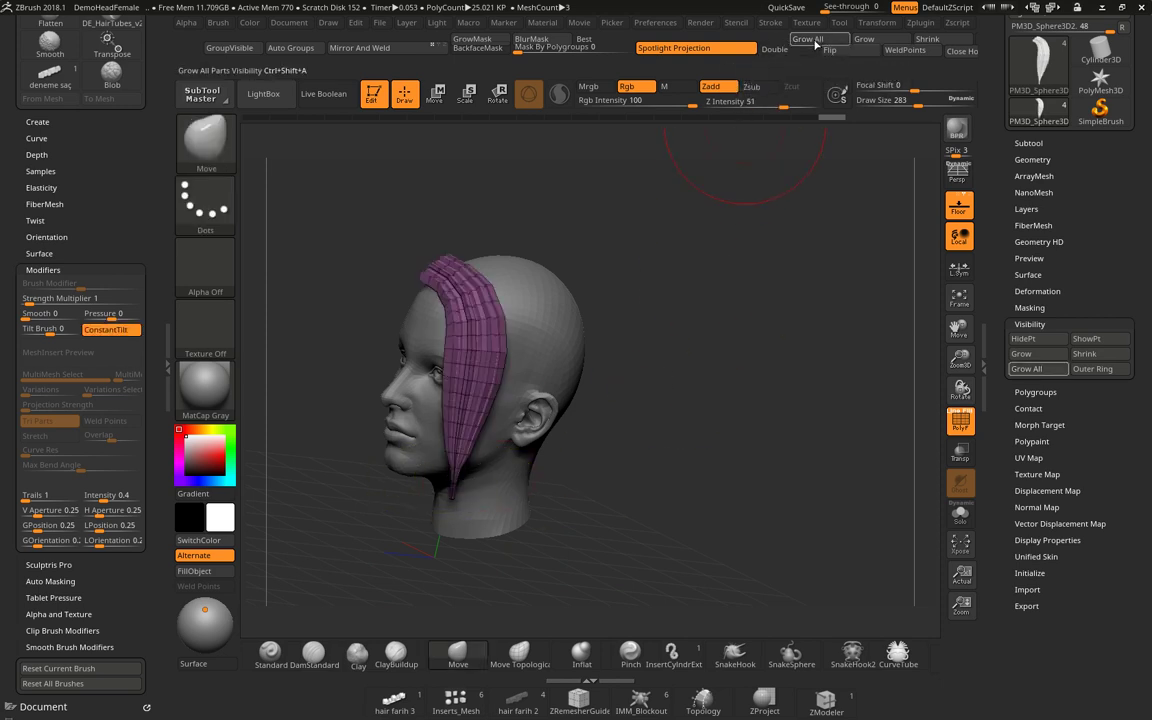
left_click(706, 452, "ctrl+shift")
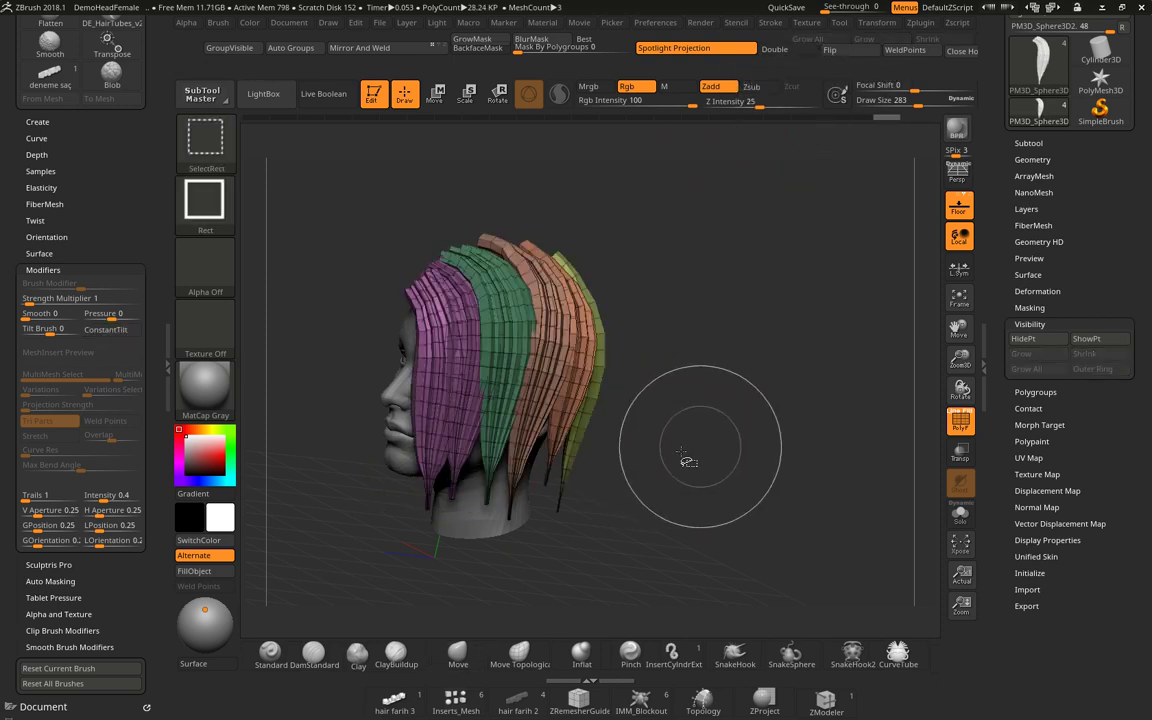
left_click(459, 488, "ctrl+shift")
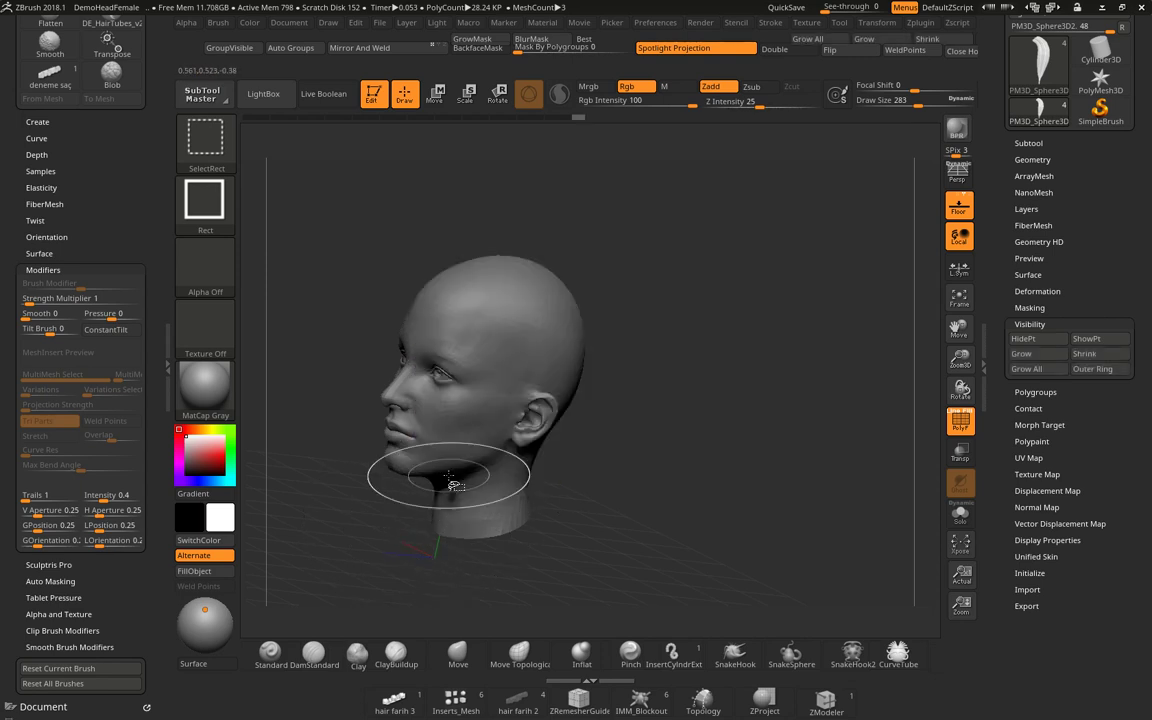
left_click(808, 39)
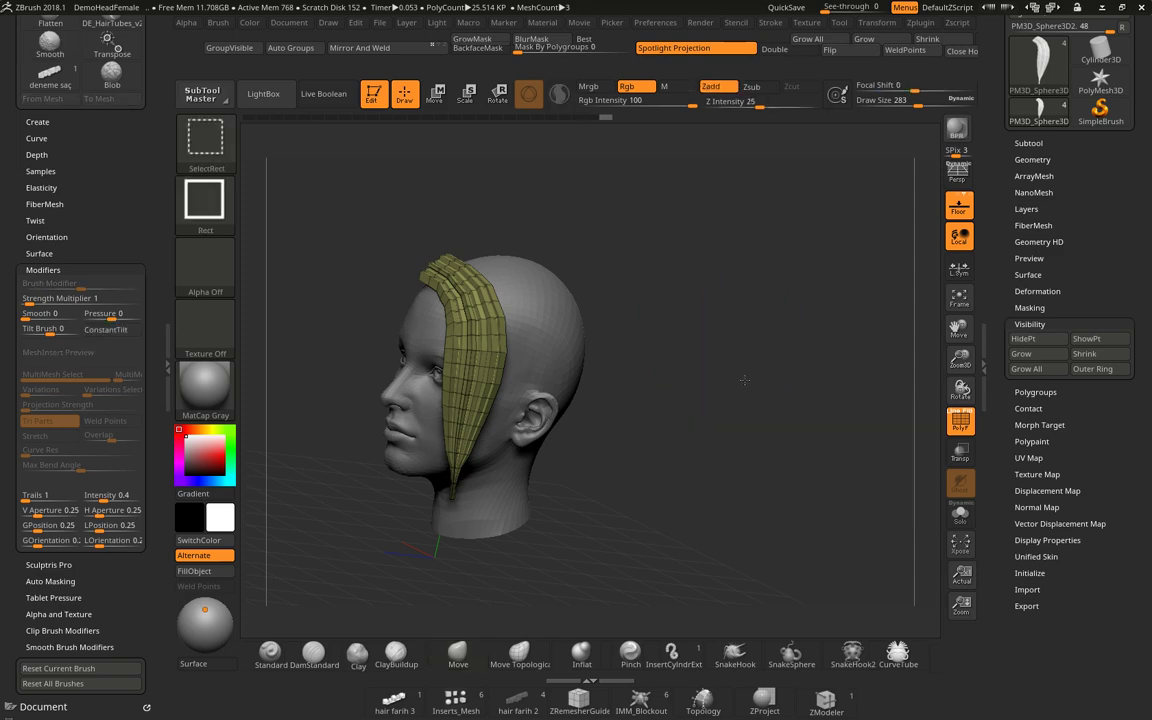
left_click(743, 411, "ctrl+shift")
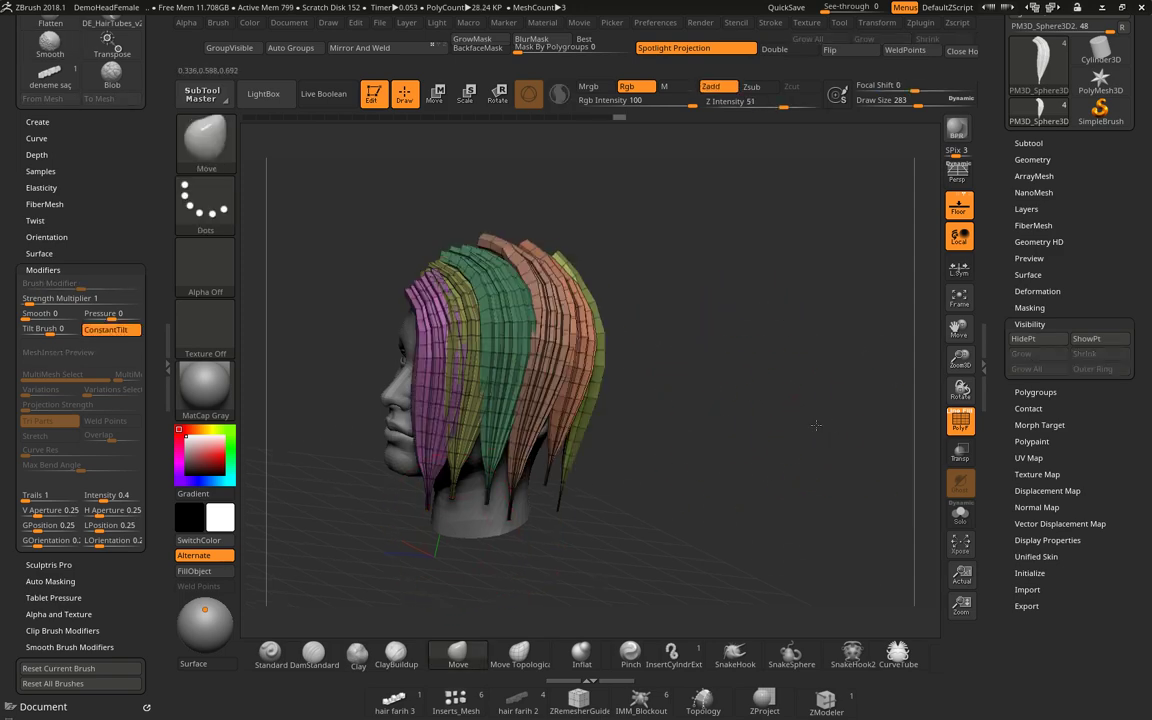
left_click_drag(816, 425, 785, 437)
mouse_move(680, 443)
left_mouse_down()
mouse_move(692, 425)
mouse_move(683, 438)
mouse_move(626, 352)
mouse_move(642, 347)
mouse_move(648, 306)
mouse_move(695, 360)
mouse_move(590, 290)
left_mouse_up()
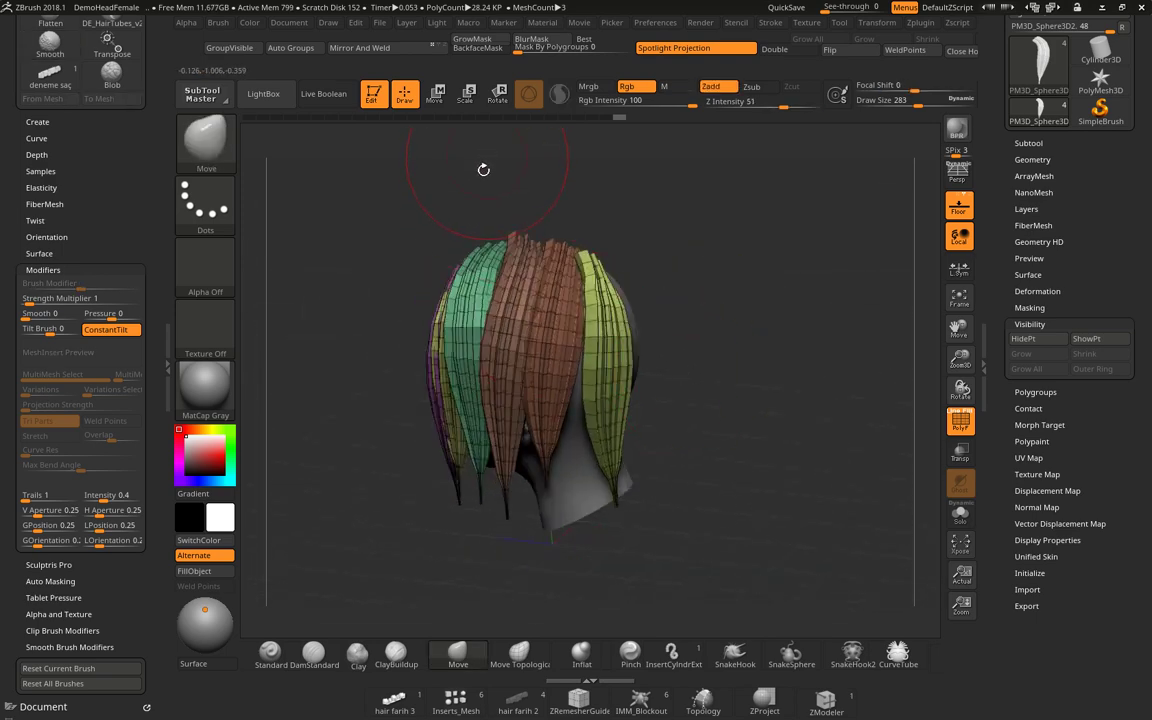
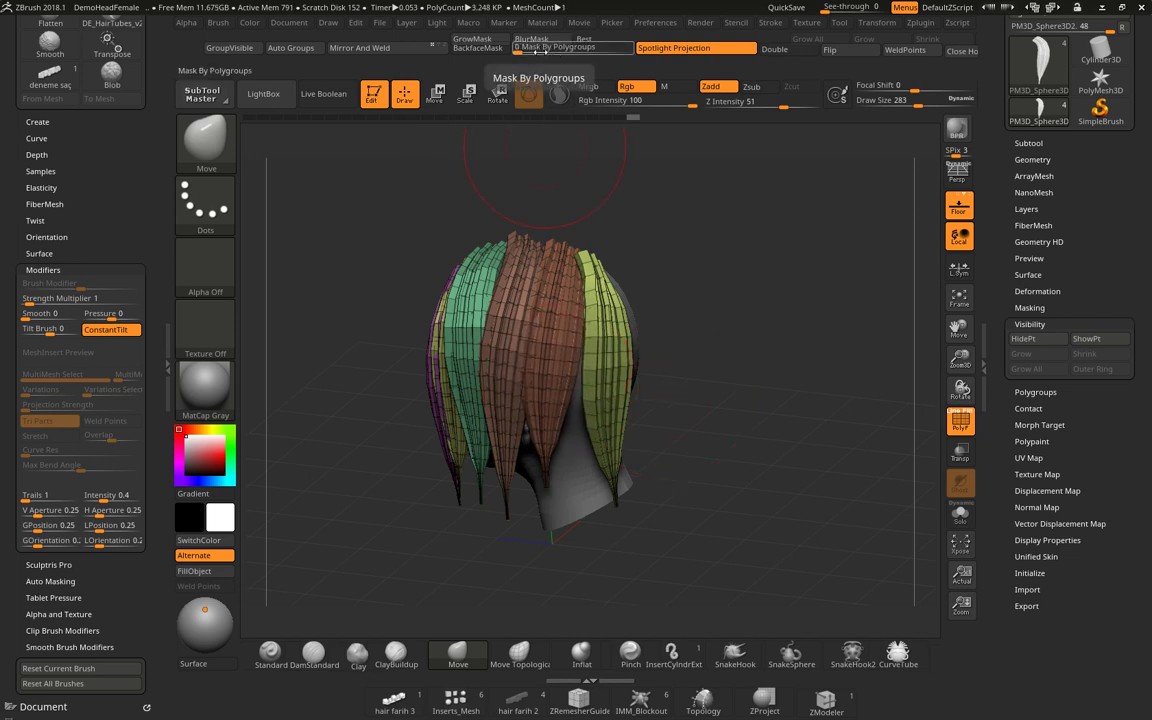
Set the Mask By Polygroups slider on the top shelf back to 100.
left_click_drag(550, 49, 557, 52)
mouse_move(630, 51)
left_mouse_down()
mouse_move(552, 51)
mouse_move(643, 51)
left_mouse_up()
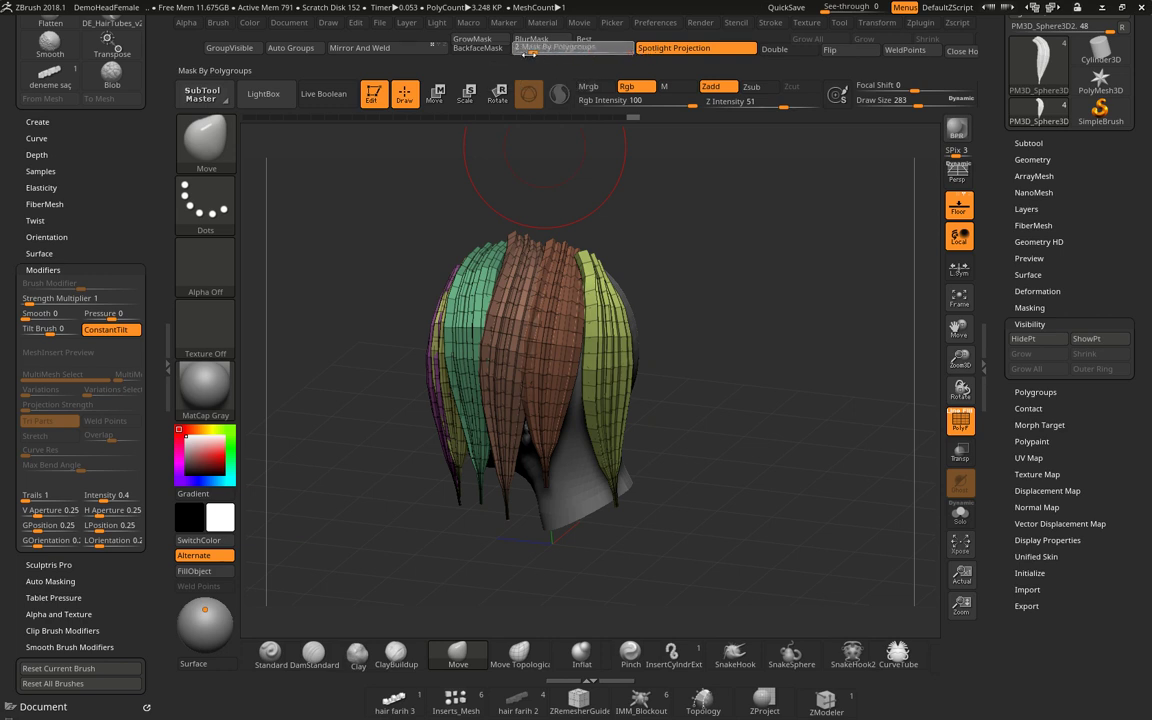
left_click_drag(527, 53, 652, 57)
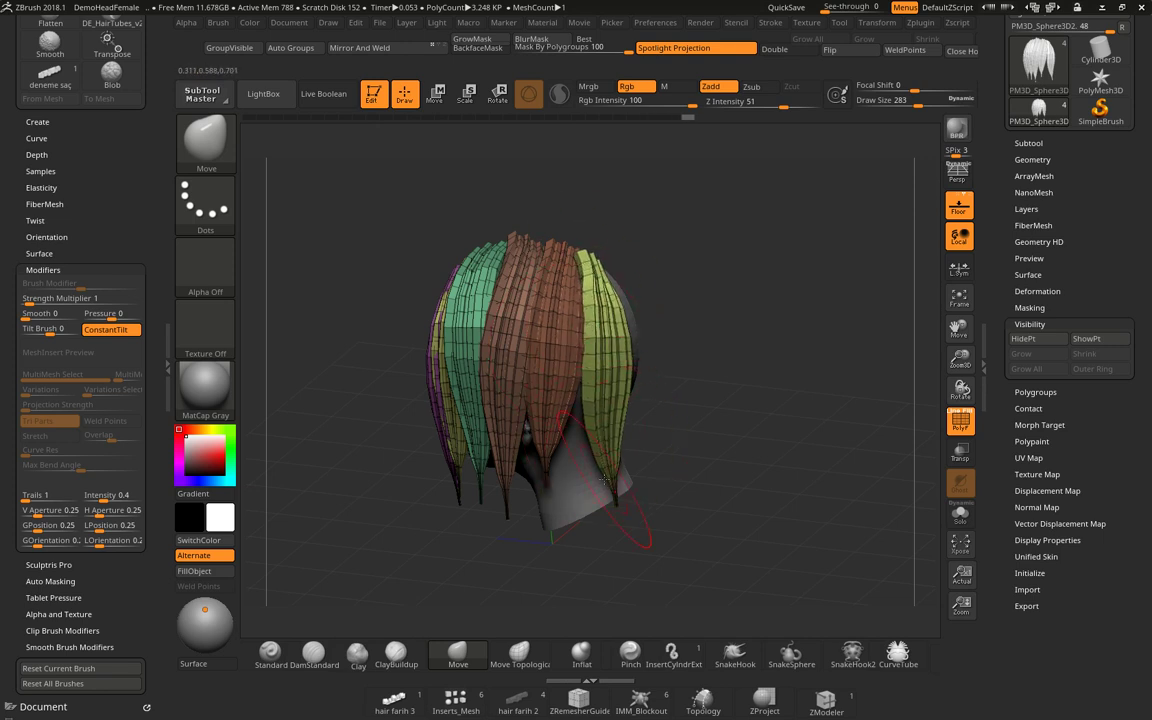
Push the left-side hair strands into shape with the Move brush, undoing two overreaching strokes.
left_click_drag(604, 479, 607, 486)
mouse_move(541, 459)
left_mouse_down()
mouse_move(498, 420)
mouse_move(567, 492)
left_mouse_up()
left_click_drag(509, 446, 528, 420)
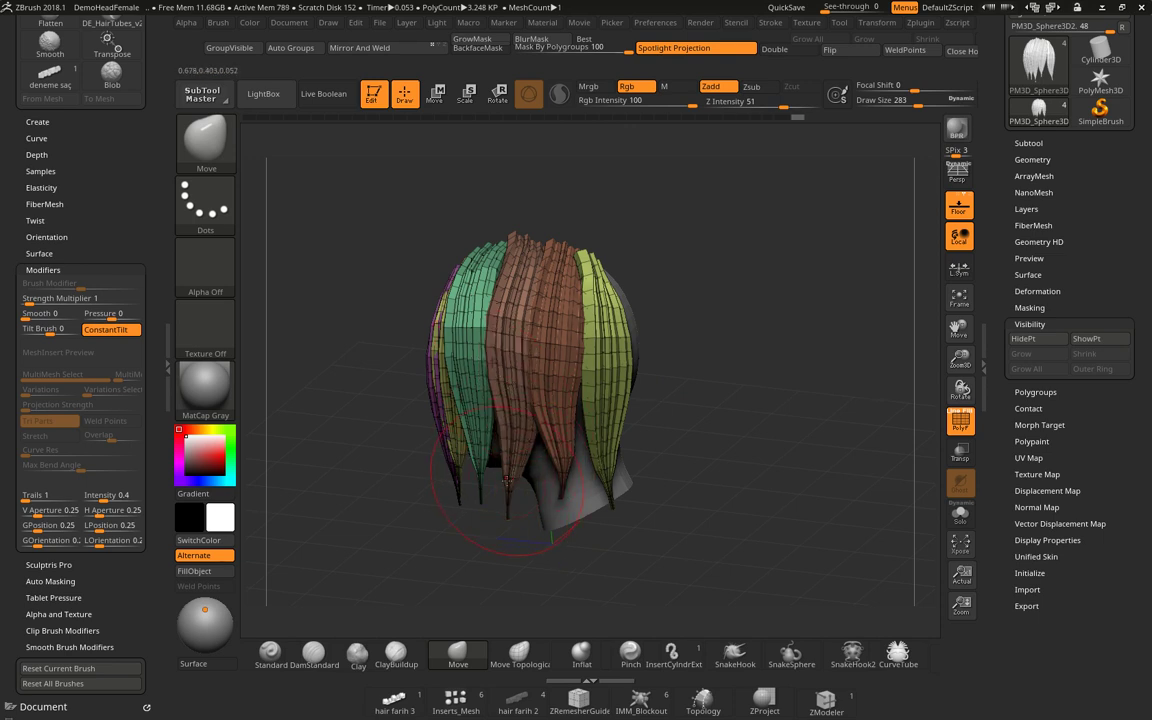
mouse_move(507, 479)
left_mouse_down()
mouse_move(455, 400)
mouse_move(430, 300)
left_mouse_up()
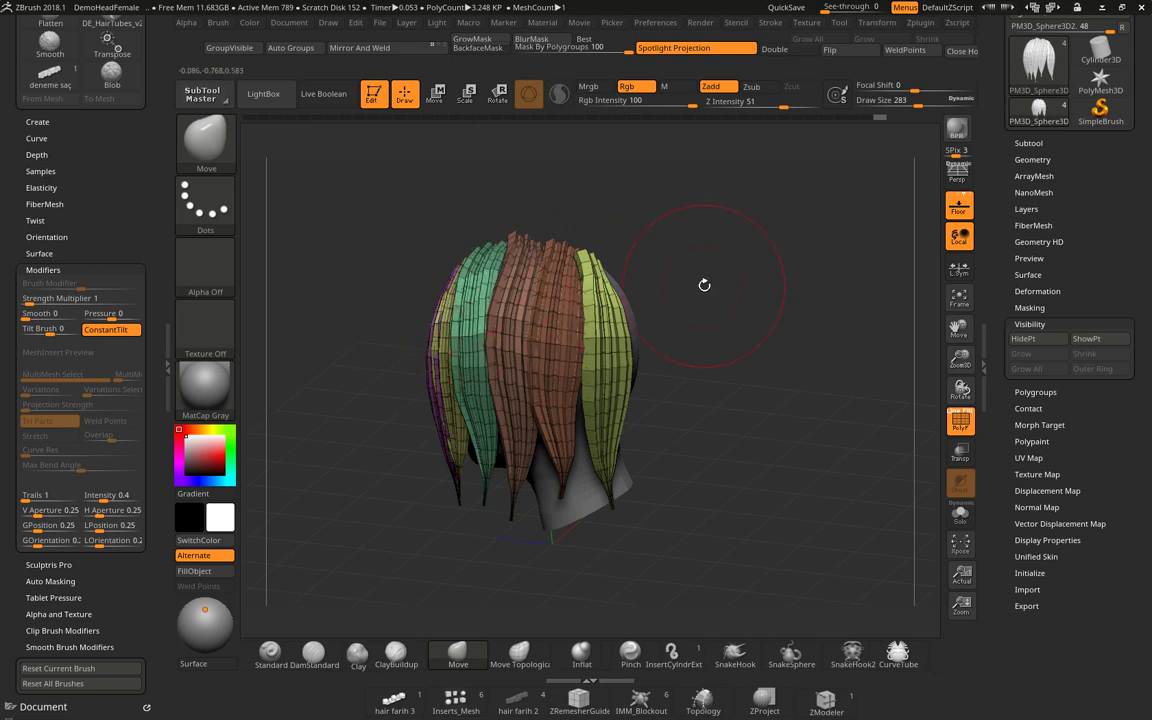
mouse_move(704, 285)
left_mouse_down()
mouse_move(545, 280)
mouse_move(480, 255)
left_mouse_up()
key("ctrl+z")
key("ctrl+z")
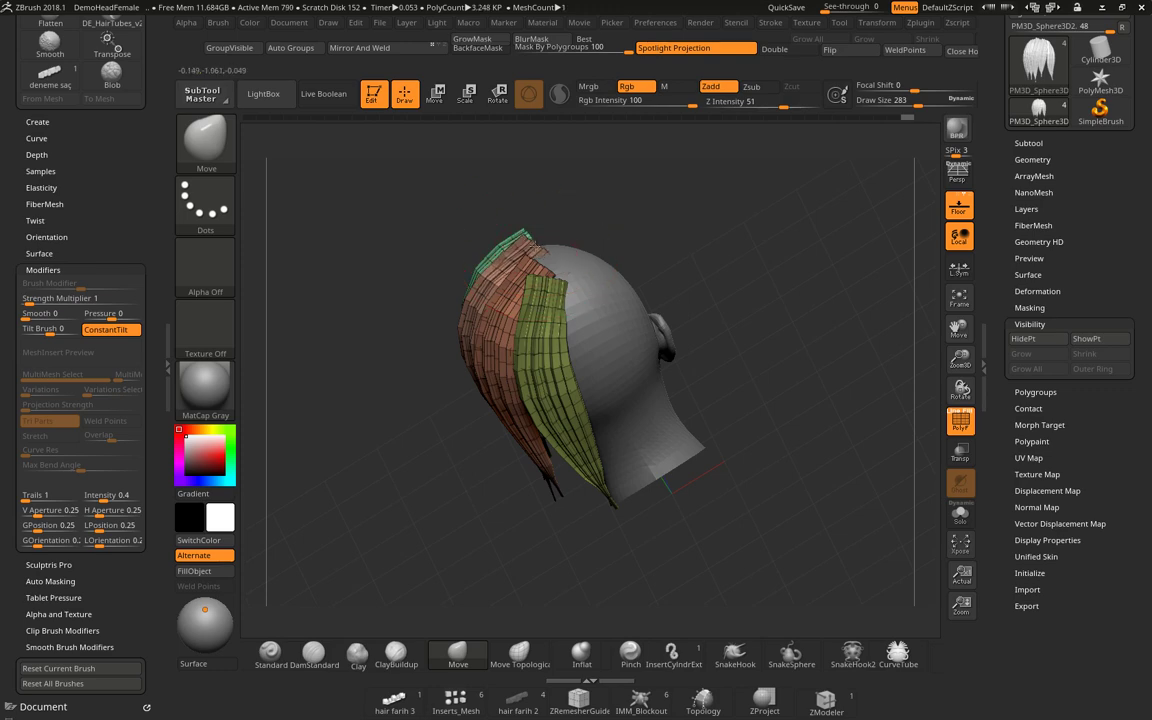
key("ctrl+z")
Sweep the lower front strands over the chin and neck and tidy the strand ends near the scalp.
left_click_drag(651, 258, 566, 445)
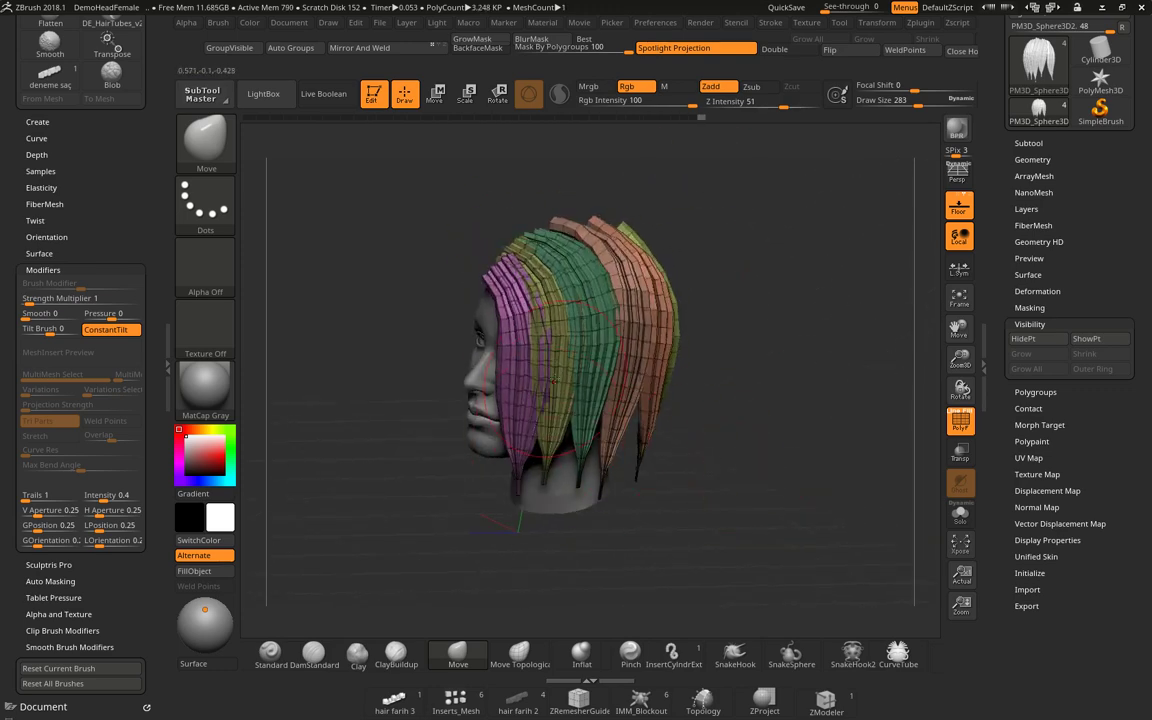
left_click_drag(818, 419, 854, 410)
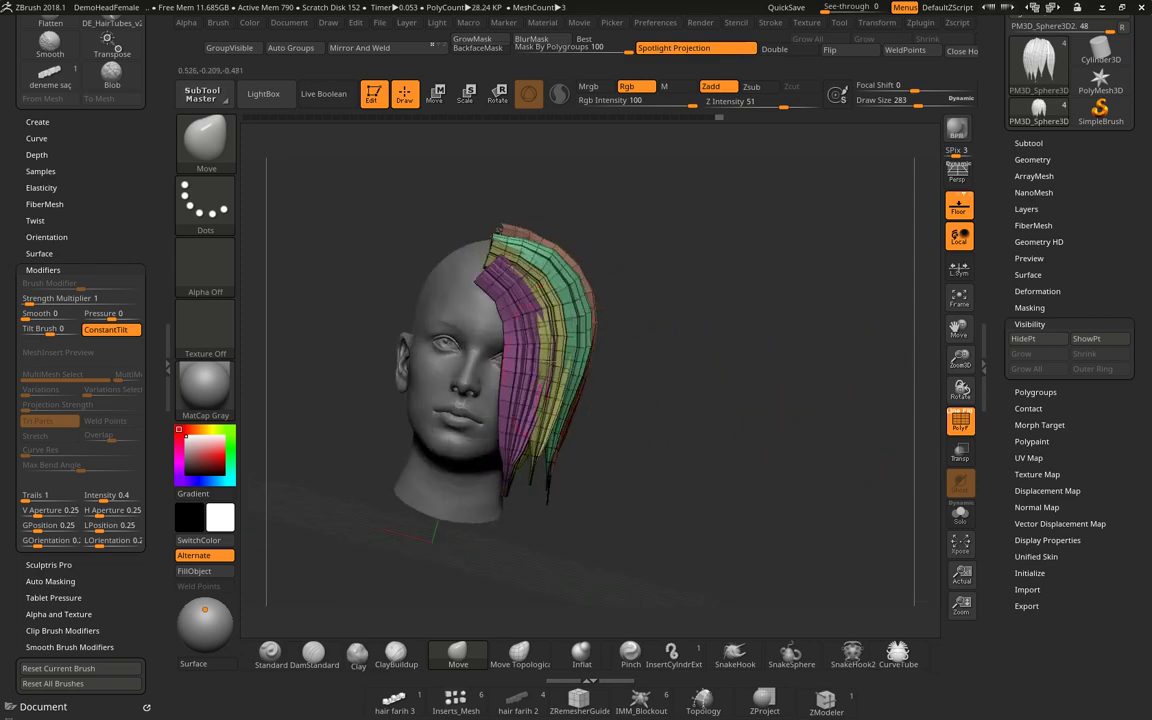
left_click_drag(562, 385, 559, 301)
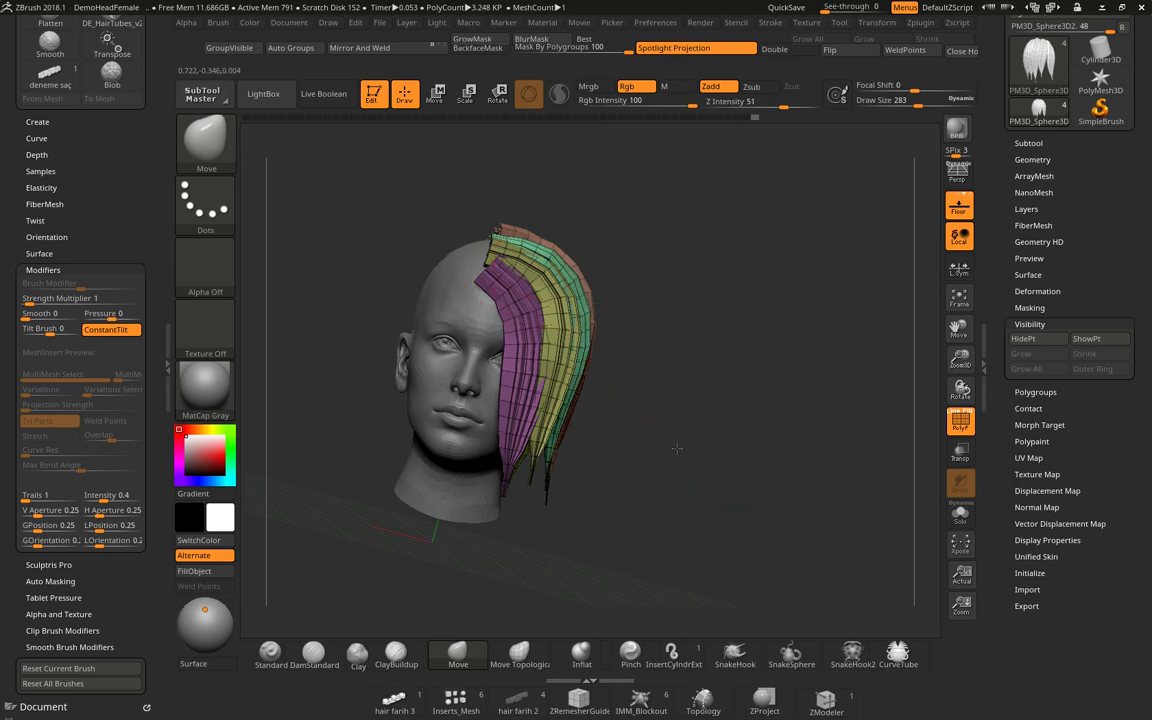
left_click_drag(529, 266, 560, 441)
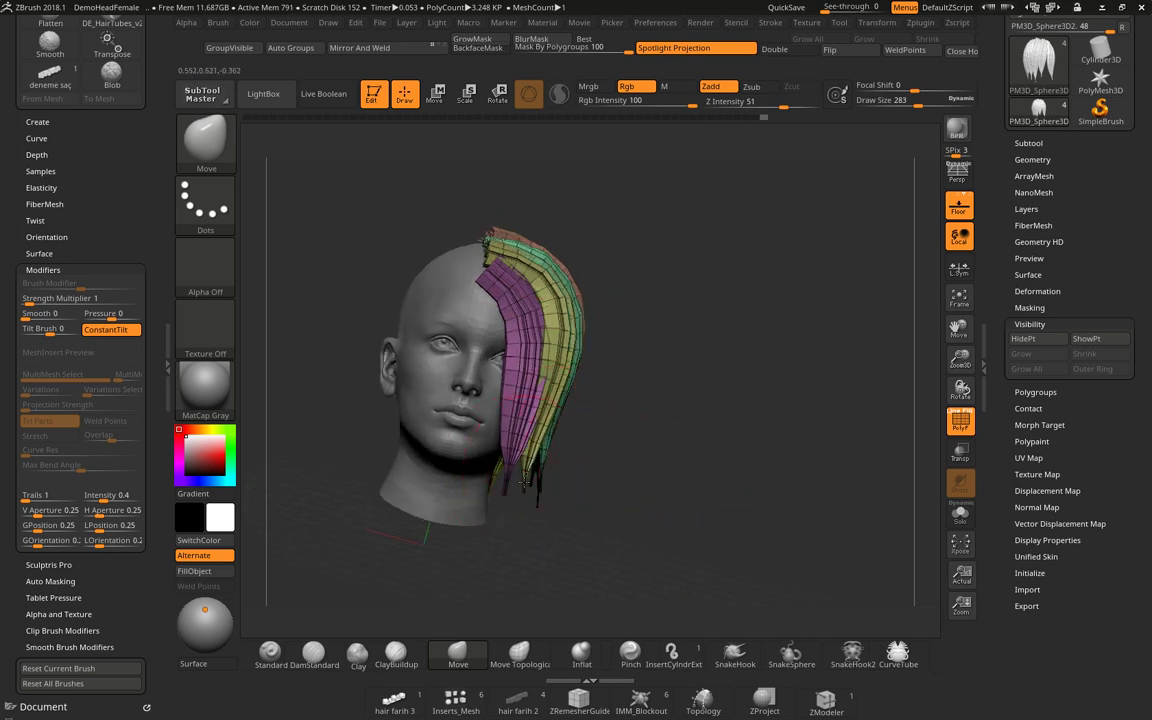
left_click_drag(505, 480, 489, 478)
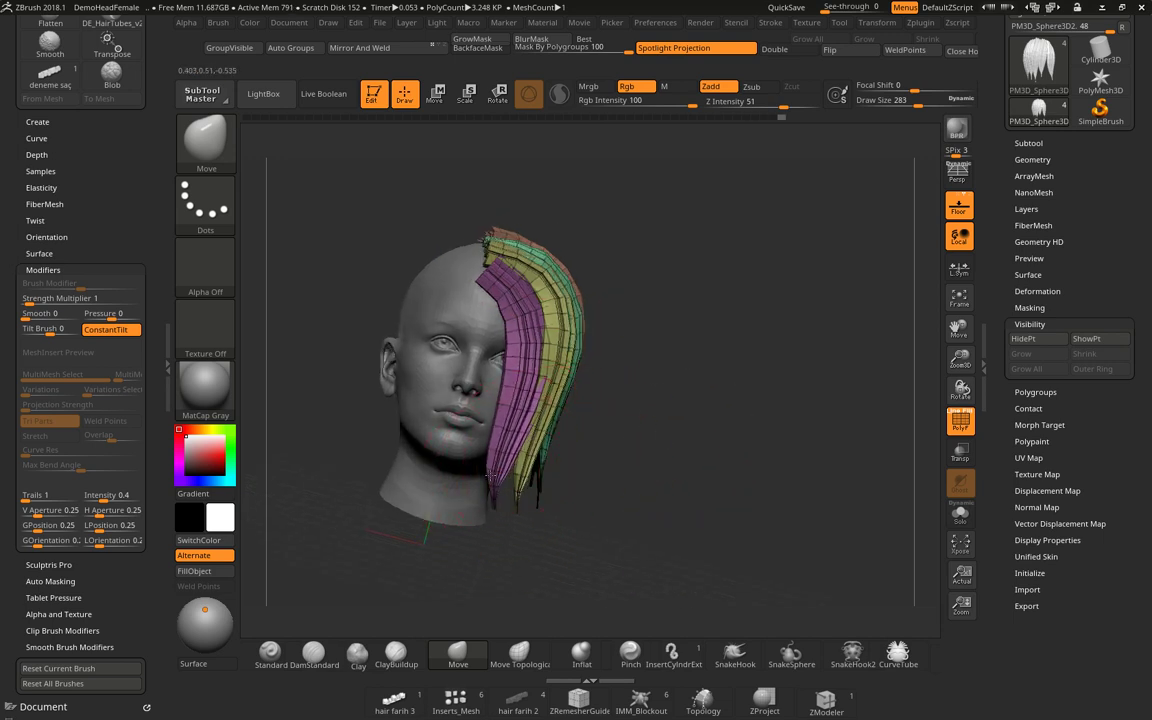
left_click_drag(497, 265, 466, 270)
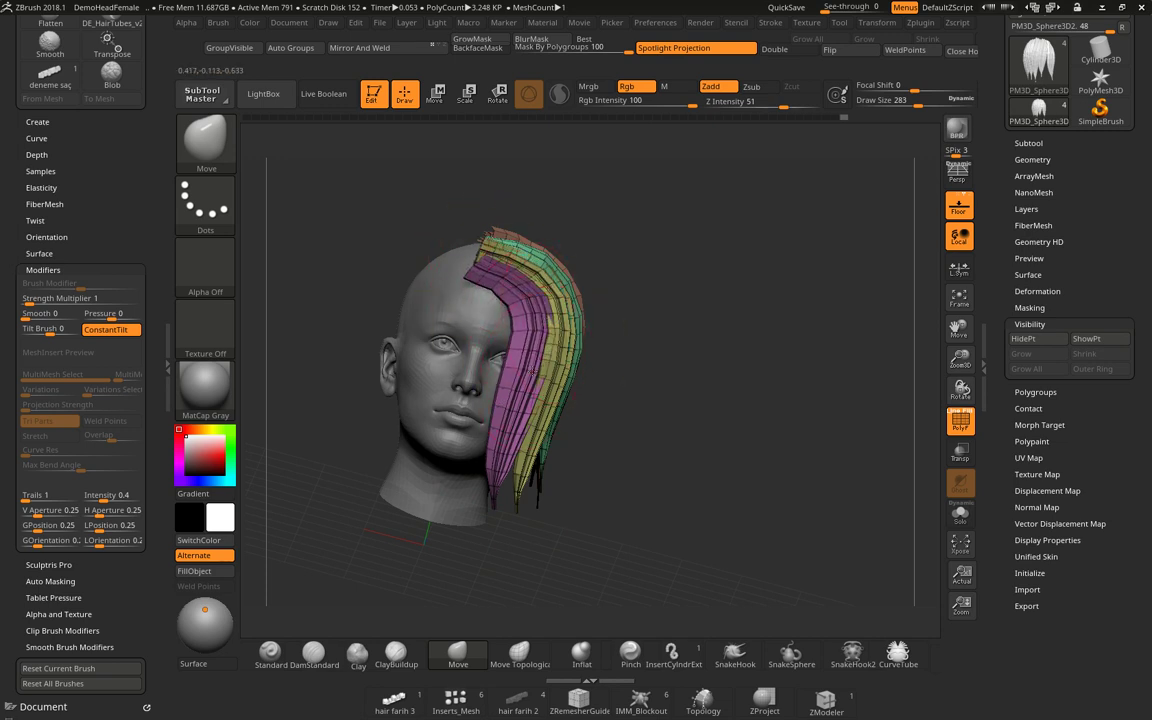
left_click_drag(638, 378, 537, 385)
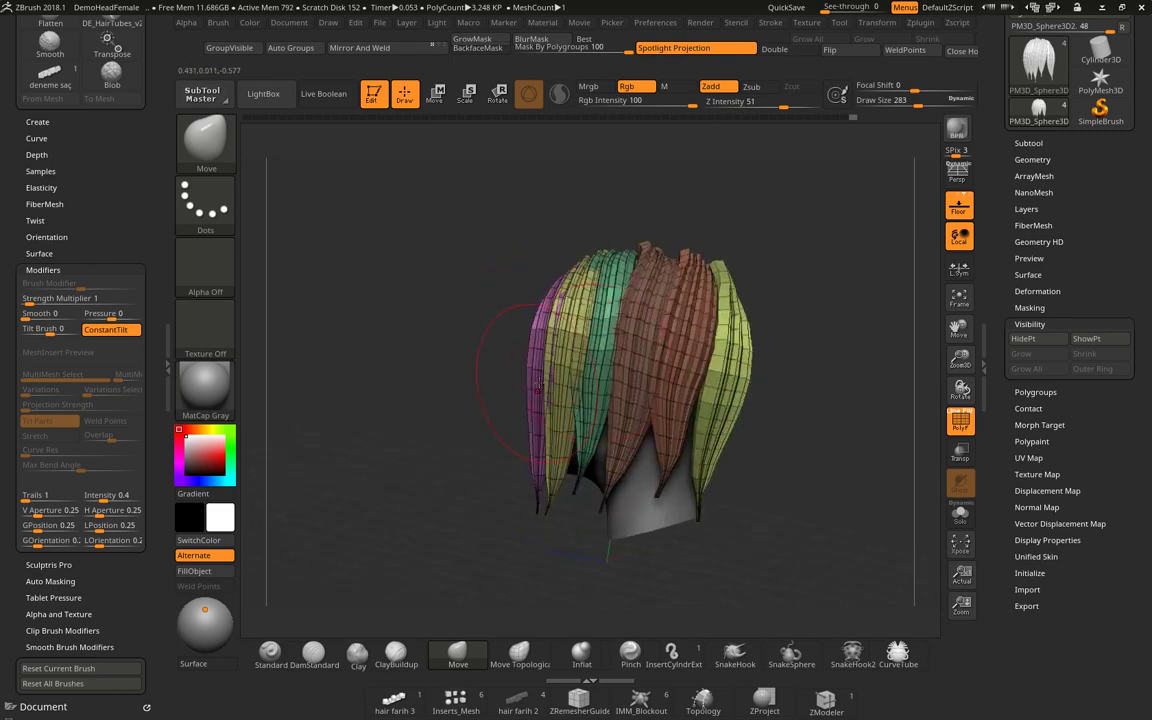
Shift the back lower strand tips slightly left, then return to a three-quarter front view.
left_click_drag(843, 417, 760, 410)
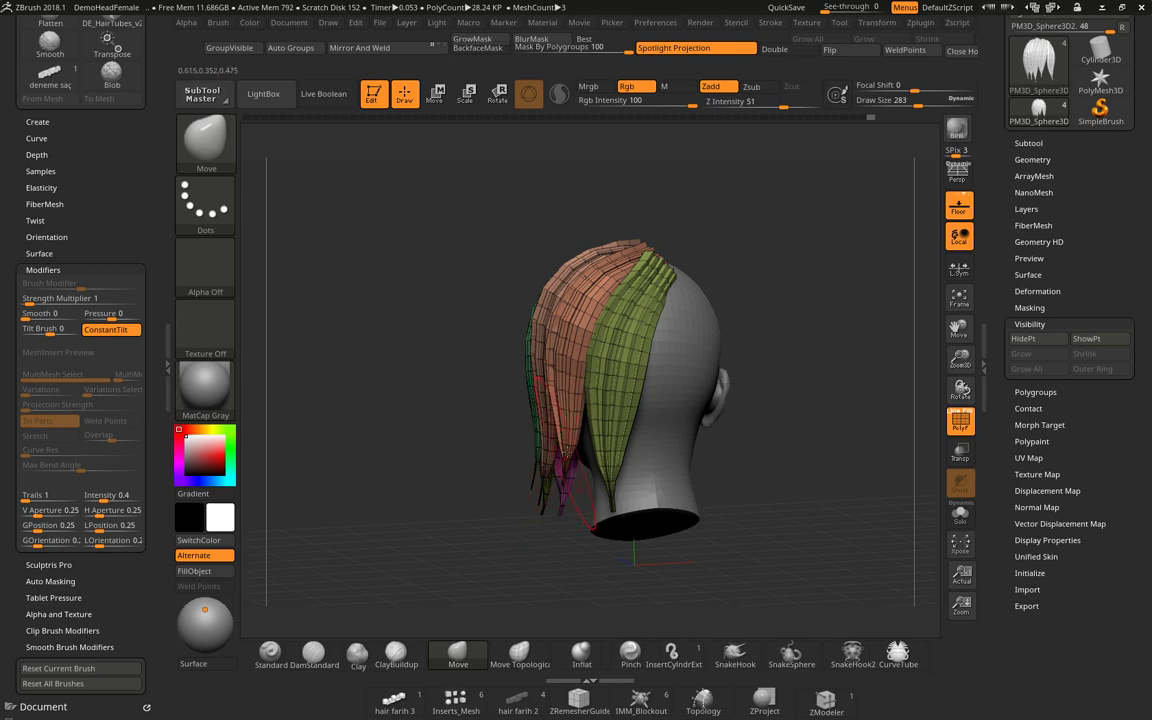
mouse_move(592, 526)
left_mouse_down()
mouse_move(543, 453)
mouse_move(537, 499)
mouse_move(590, 390)
left_mouse_up()
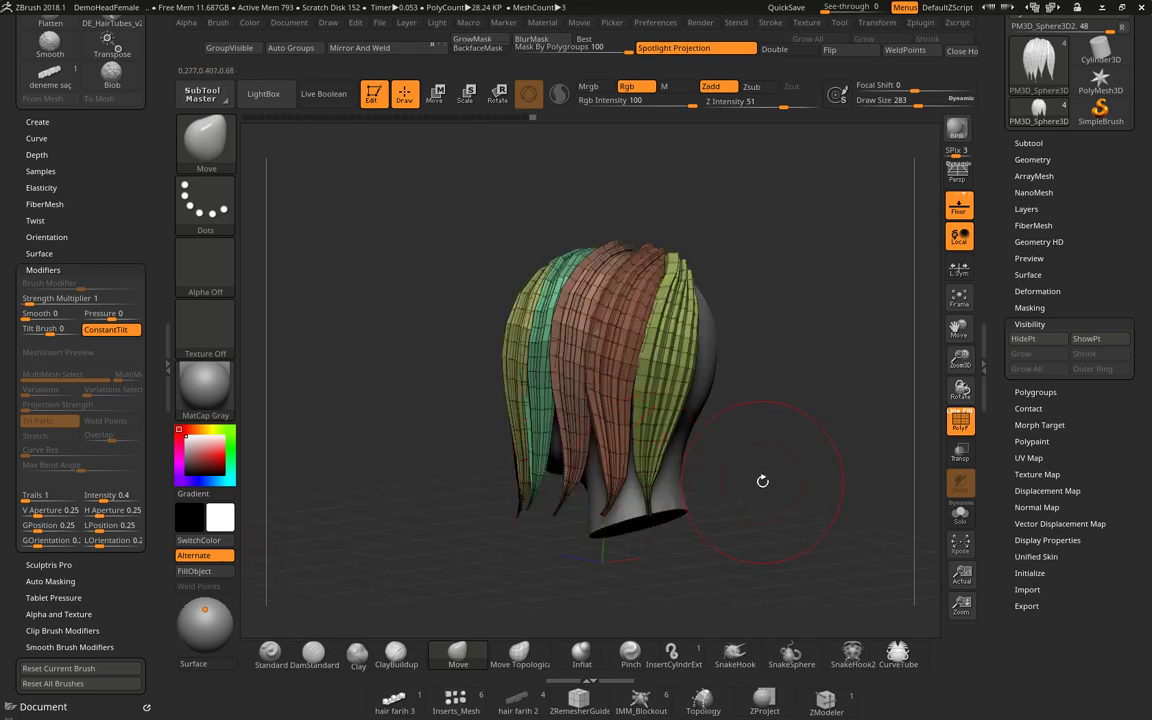
mouse_move(762, 481)
left_mouse_down()
mouse_move(740, 362)
mouse_move(765, 398)
mouse_move(784, 379)
mouse_move(786, 395)
mouse_move(773, 398)
left_mouse_up()
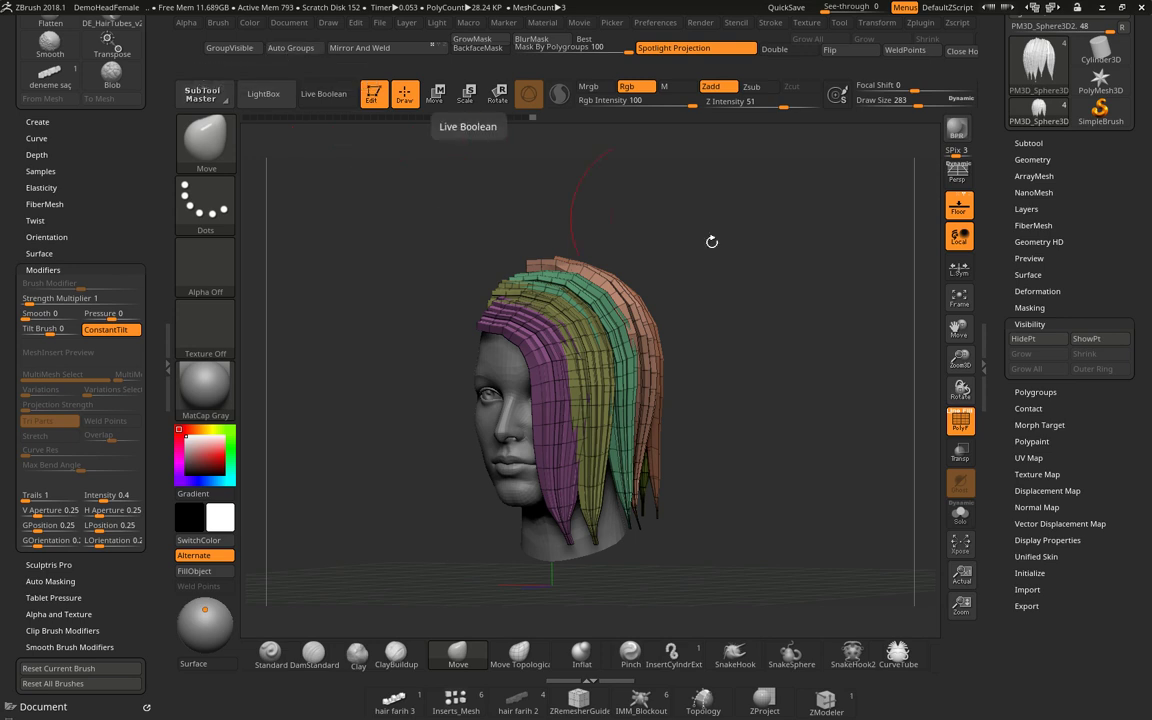
Run Auto Groups in Tool > Polygroups so each hair strip gets its own colour.
scroll(1113, 285, "up", 1)
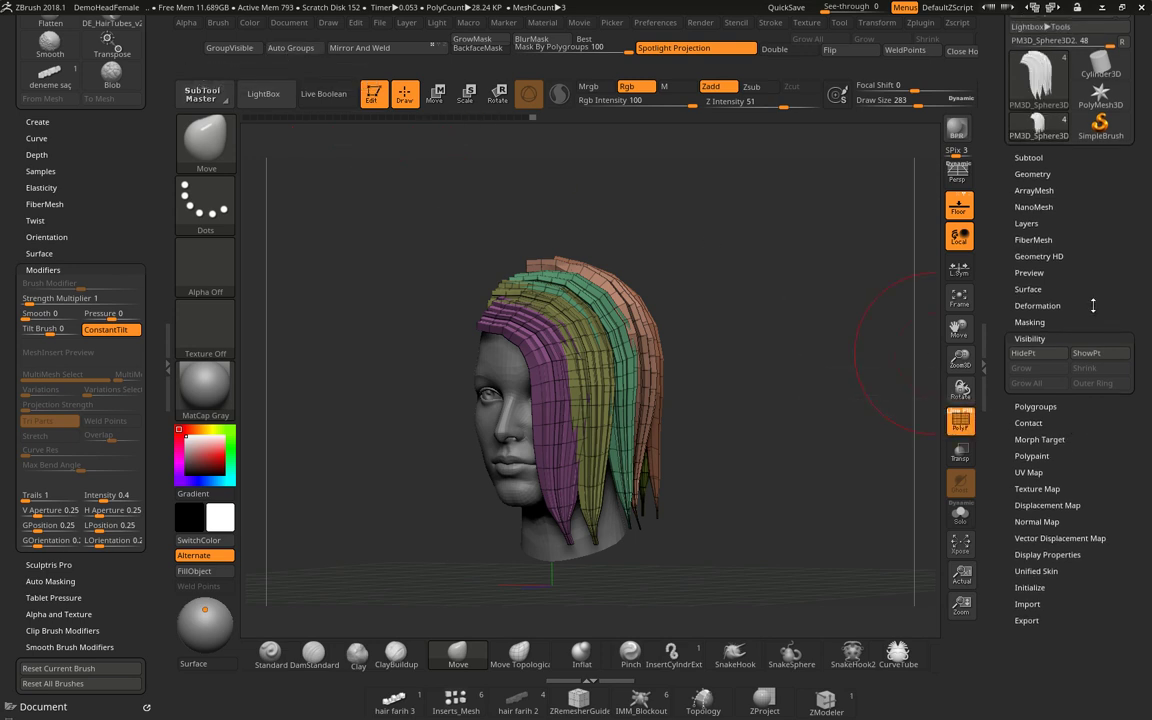
left_click(1037, 405)
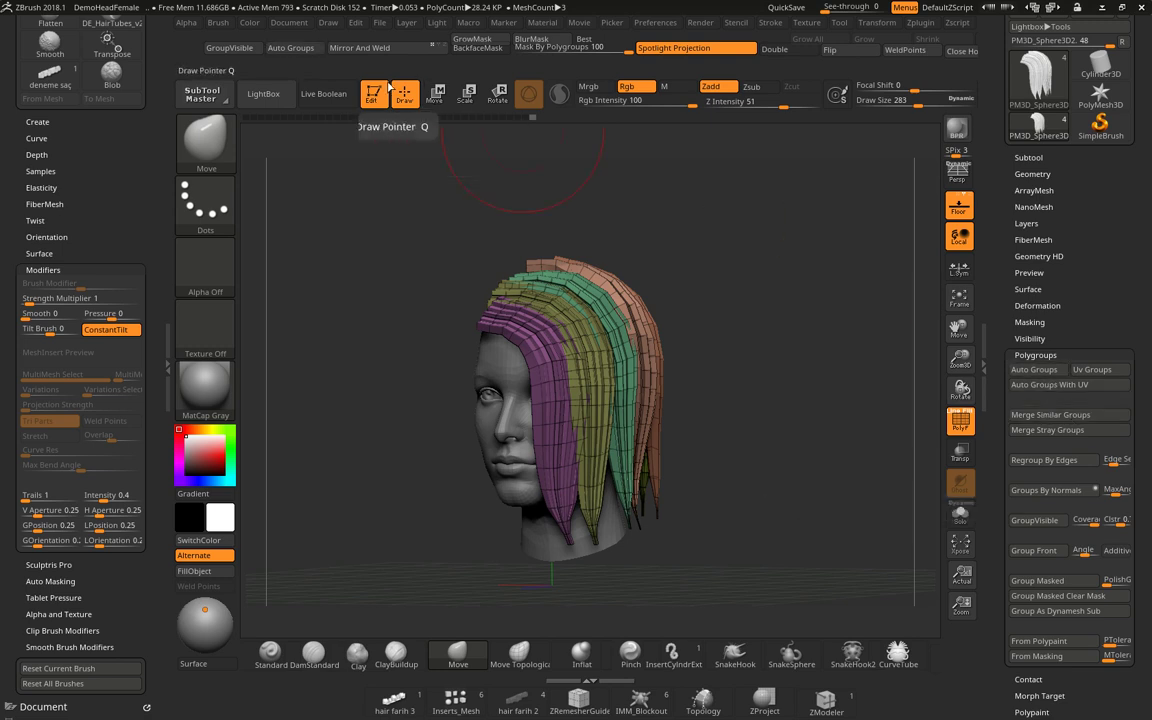
mouse_move(645, 265)
left_mouse_down()
mouse_move(699, 303)
mouse_move(660, 404)
left_mouse_up()
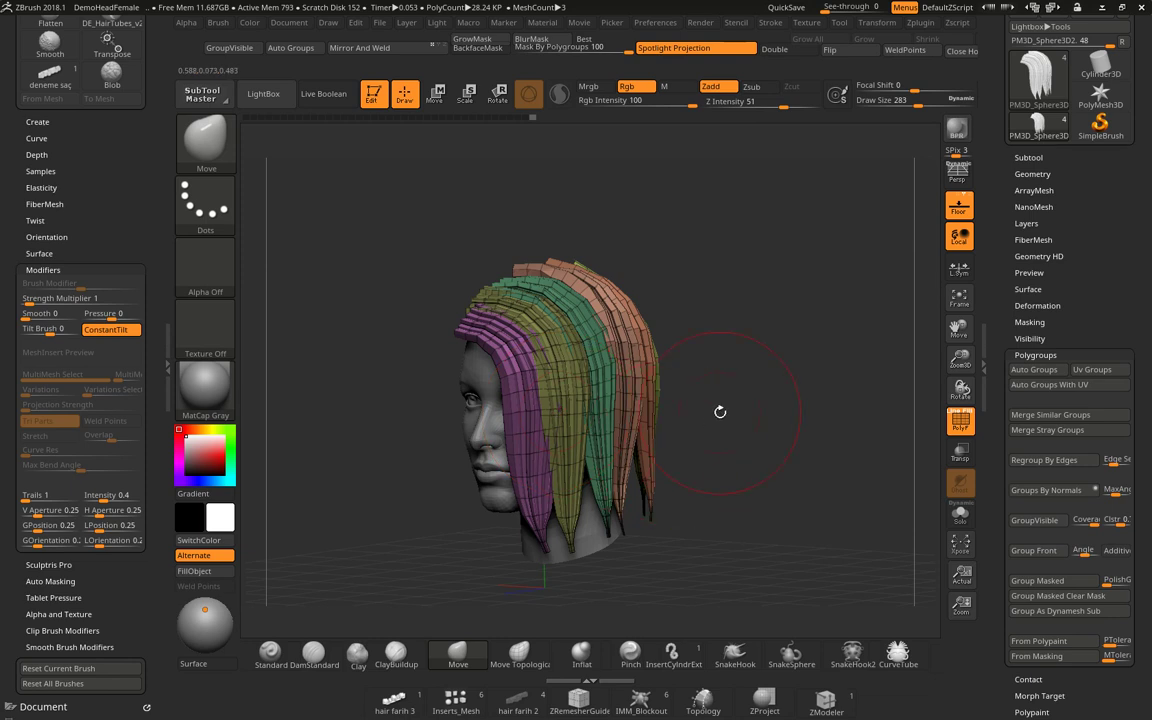
left_click(285, 48)
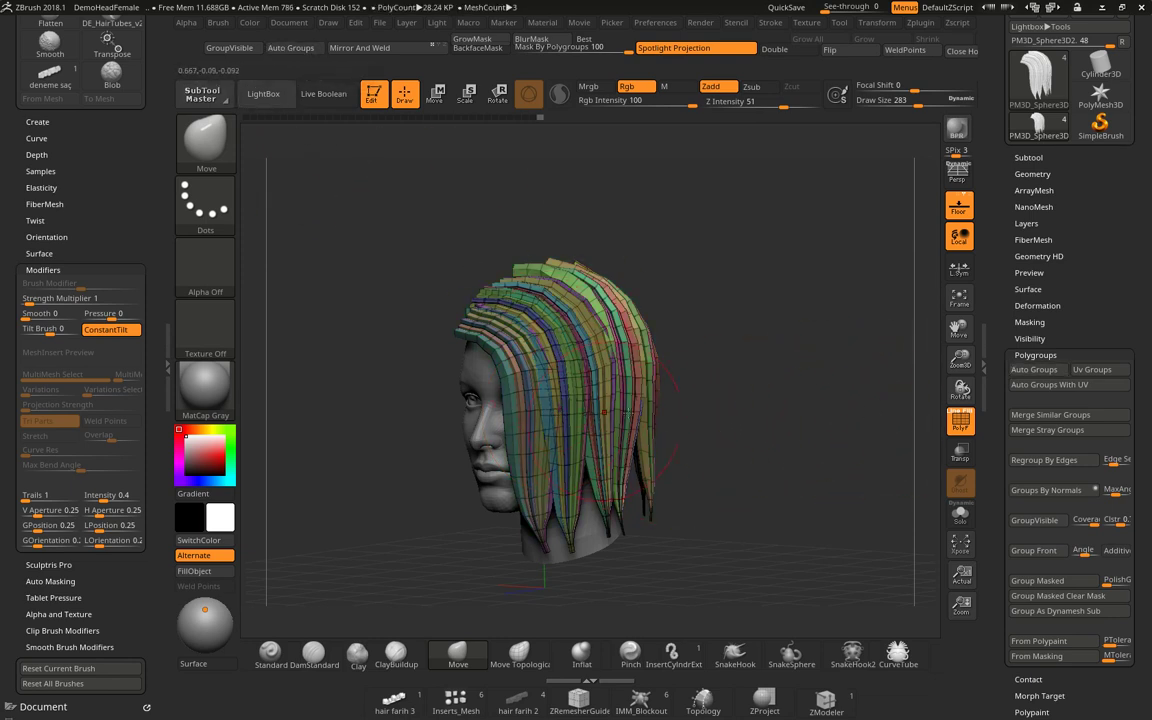
left_click_drag(694, 399, 718, 393)
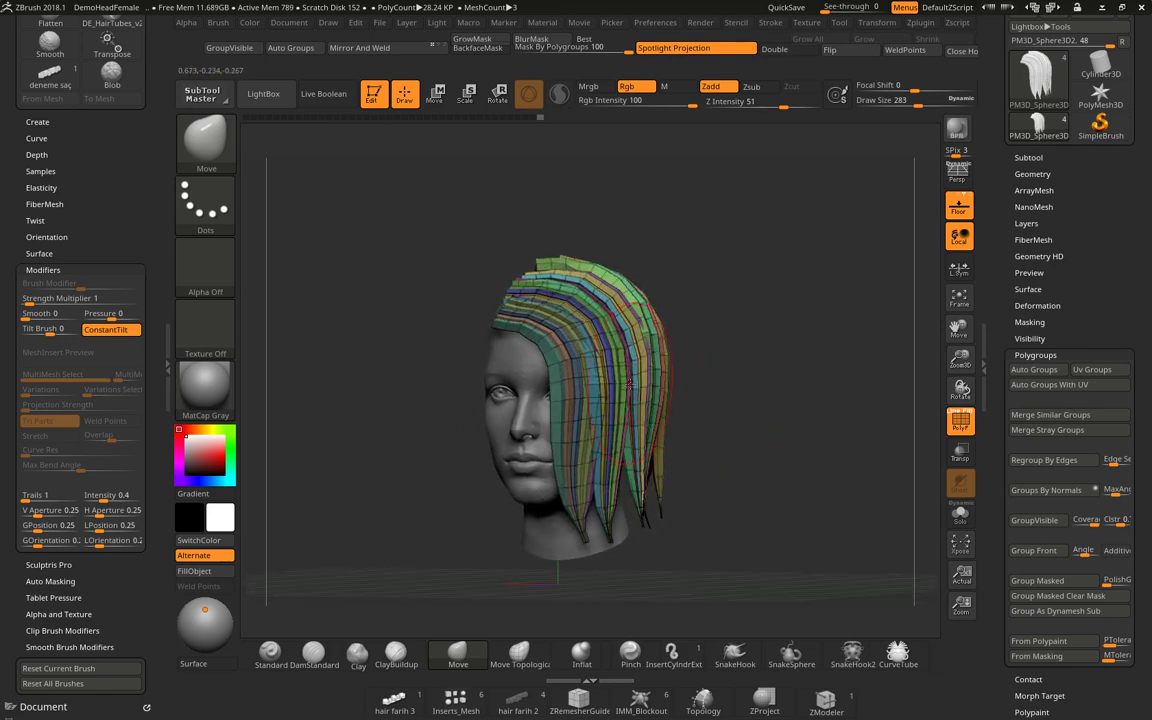
key("f")
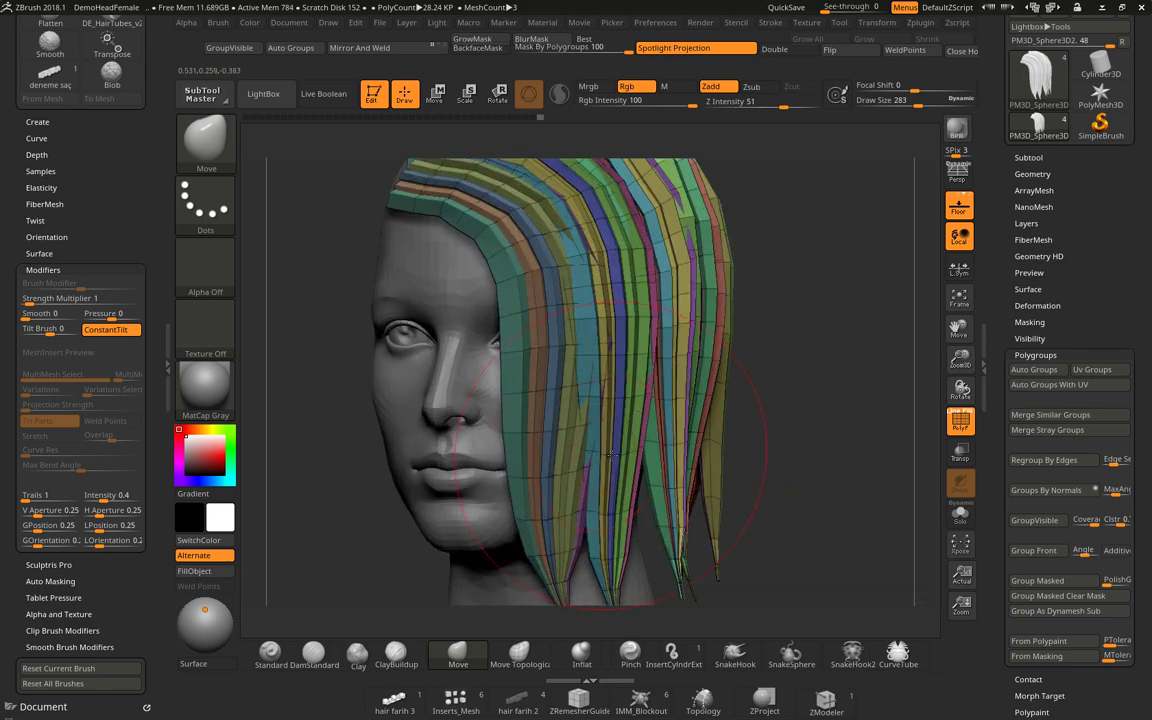
key("f")
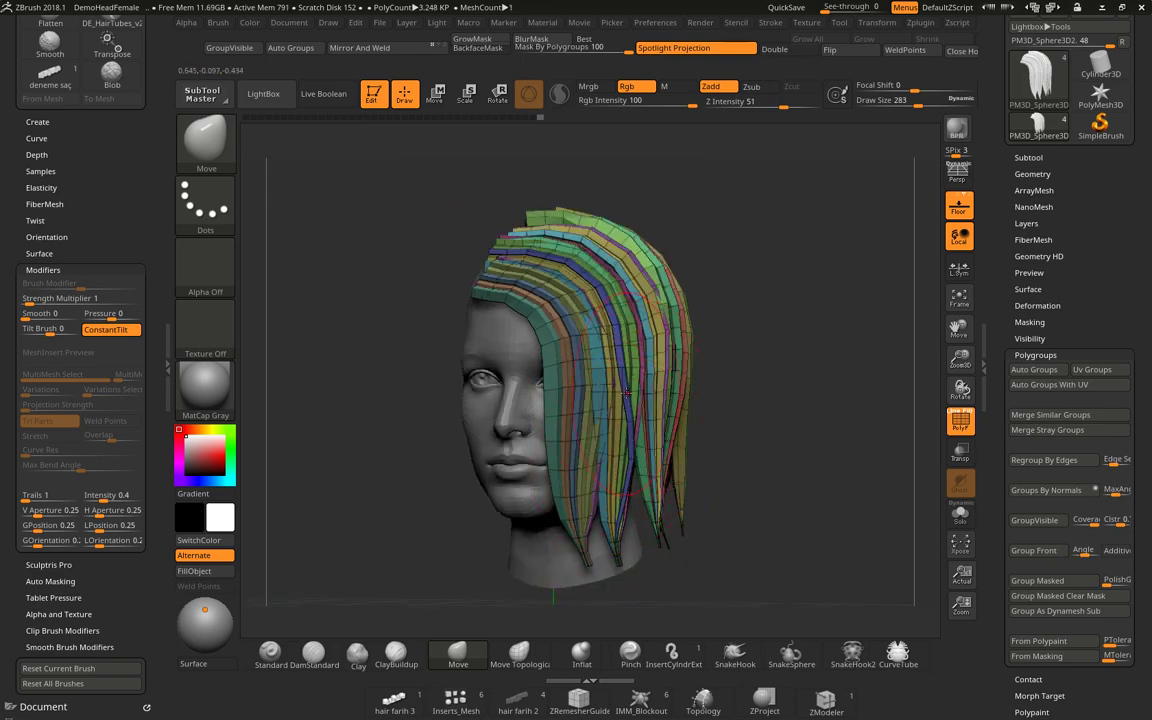
Bulge the red right-edge strand outward and pull its tips down and out.
left_click_drag(627, 393, 616, 357)
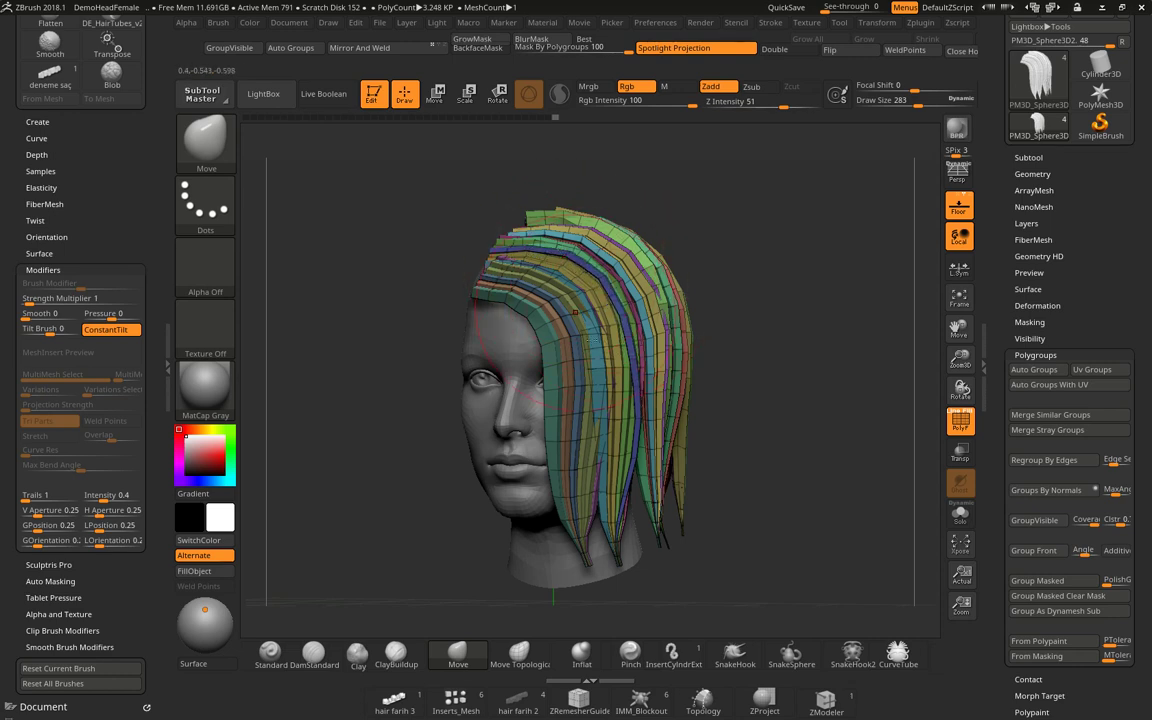
mouse_move(691, 385)
left_mouse_down()
mouse_move(694, 437)
mouse_move(719, 420)
left_mouse_up()
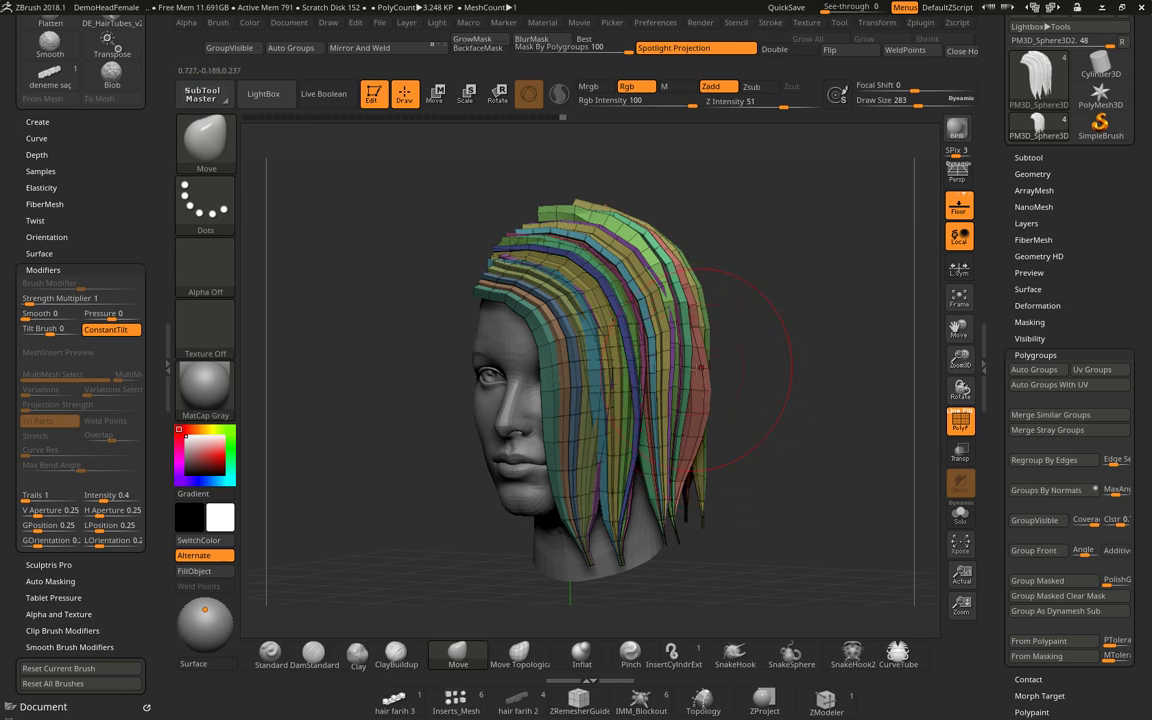
mouse_move(700, 368)
left_mouse_down()
mouse_move(713, 315)
mouse_move(690, 330)
left_mouse_up()
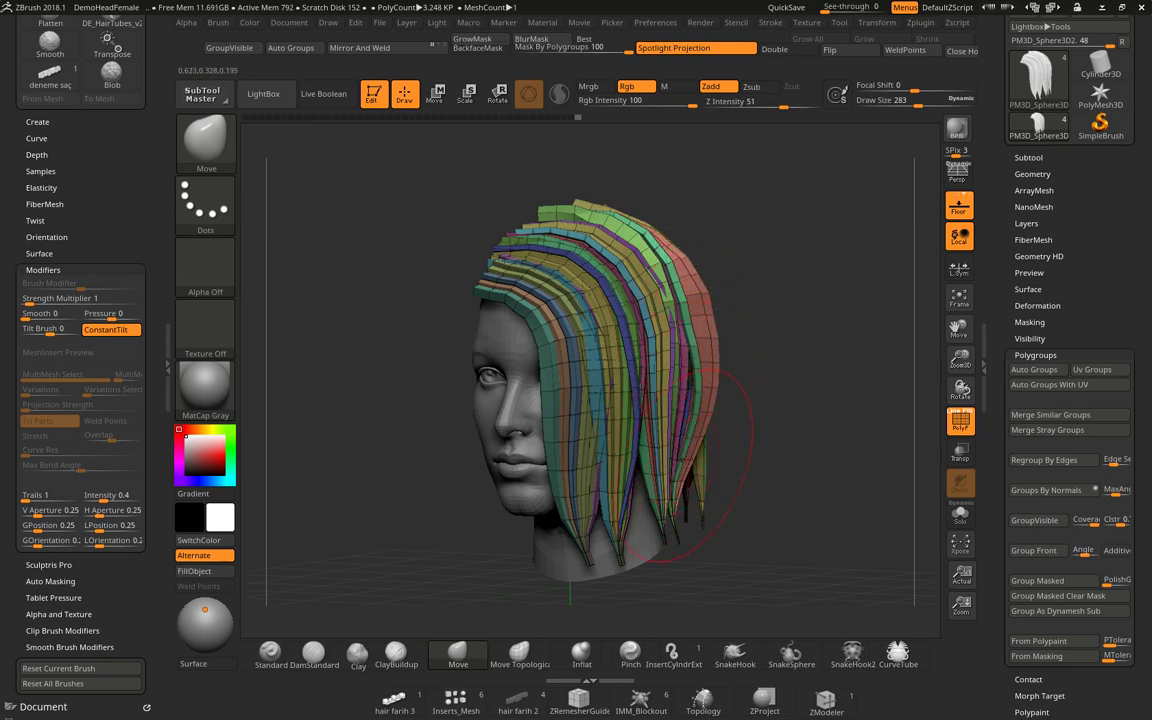
left_click_drag(678, 466, 712, 484)
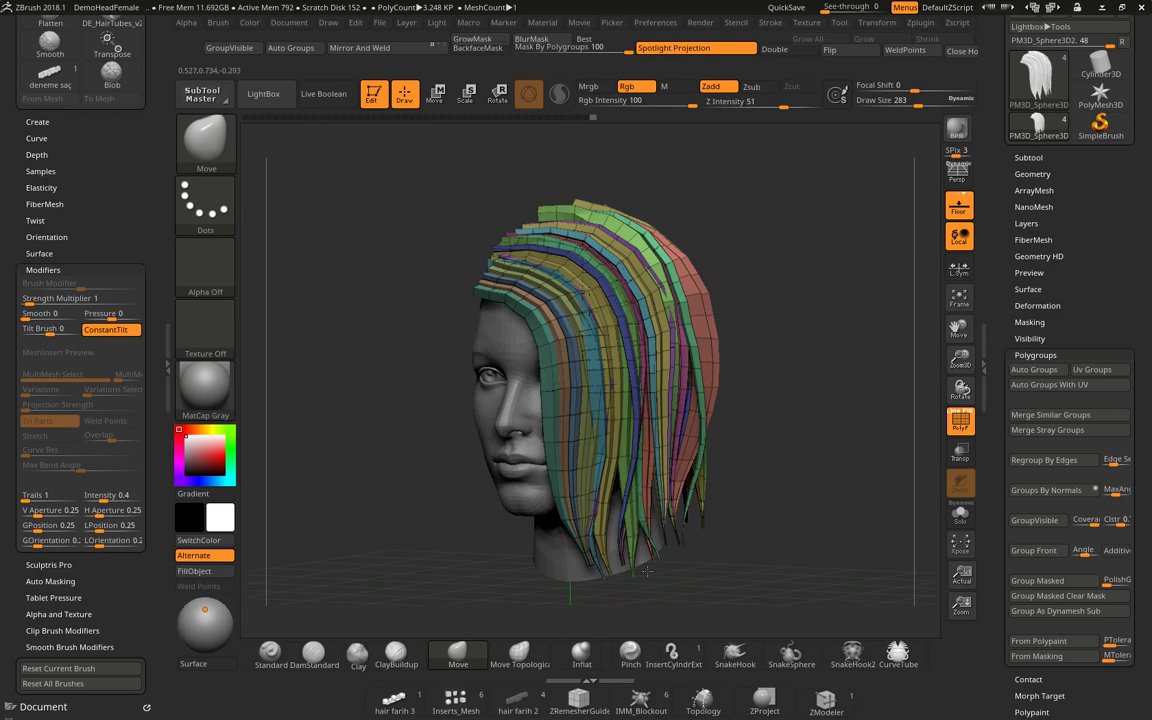
right_click_drag(561, 437, 593, 433)
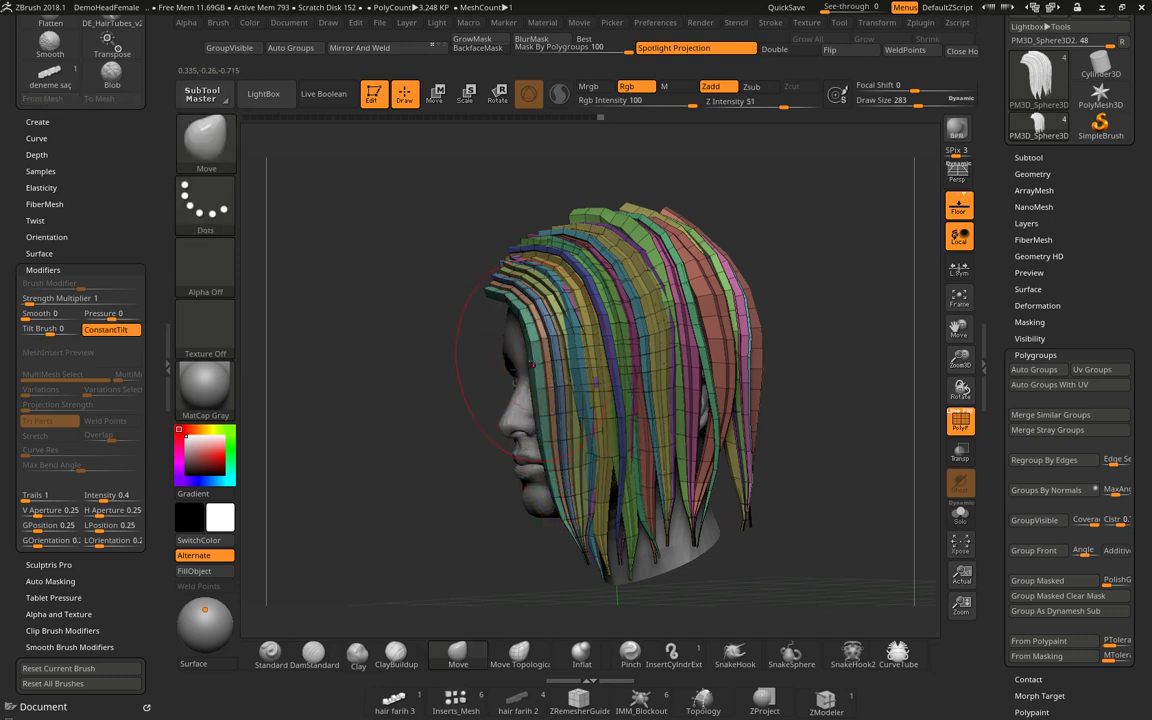
Drape the front teal strand over the face, nudge a back strand, and show the Texture Map options.
mouse_move(530, 364)
left_mouse_down()
mouse_move(535, 393)
mouse_move(502, 443)
mouse_move(556, 521)
mouse_move(551, 512)
left_mouse_up()
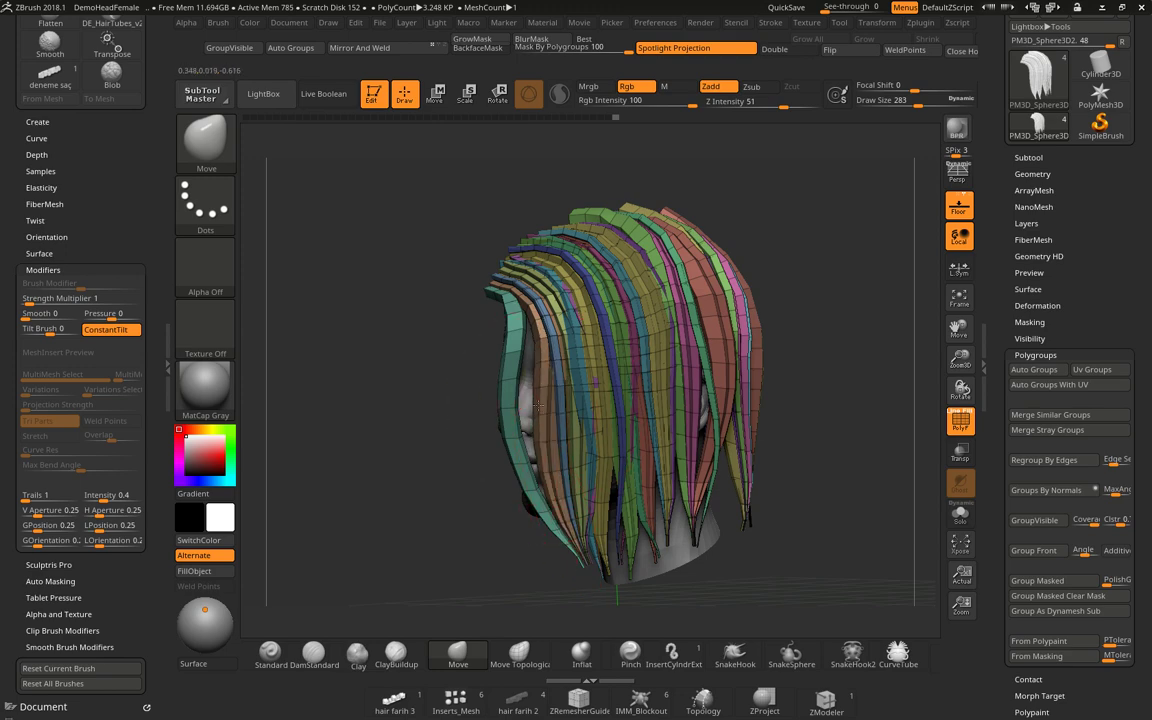
mouse_move(348, 483)
left_mouse_down()
mouse_move(433, 535)
mouse_move(480, 521)
left_mouse_up()
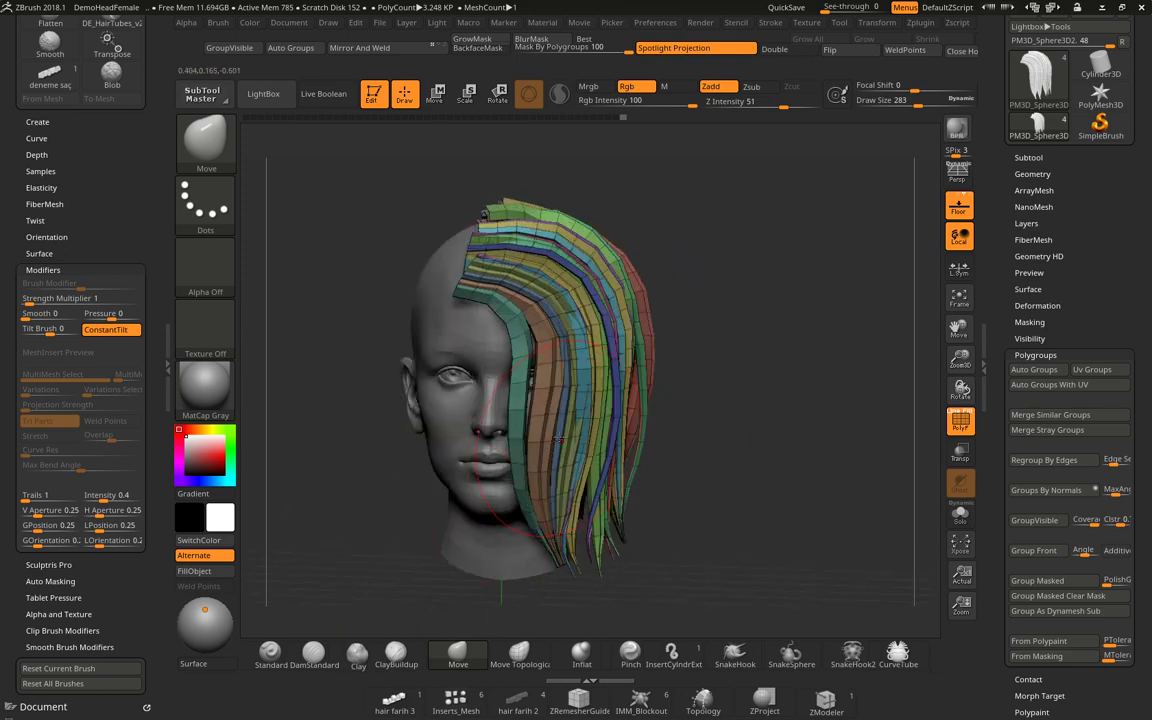
left_click_drag(557, 439, 563, 440)
left_click_drag(564, 352, 557, 336)
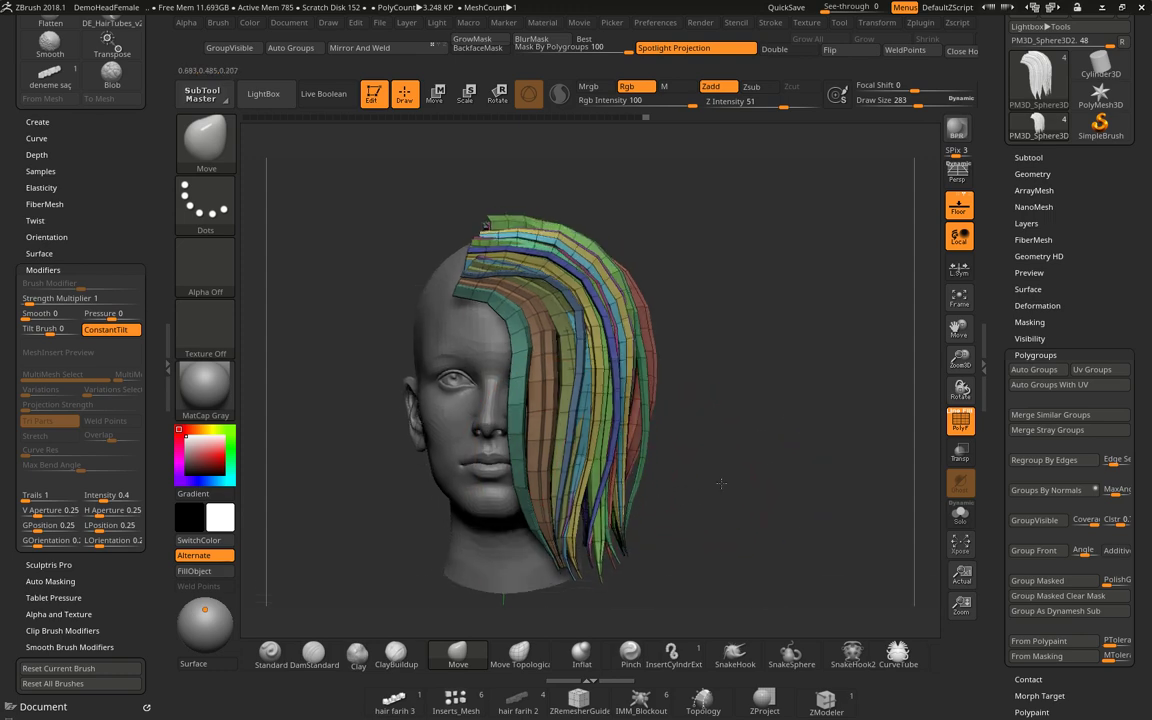
right_click_drag(638, 441, 655, 538)
mouse_move(618, 525)
left_mouse_down()
mouse_move(604, 512)
mouse_move(630, 540)
mouse_move(668, 522)
mouse_move(690, 555)
mouse_move(685, 515)
mouse_move(700, 520)
mouse_move(492, 405)
left_mouse_up()
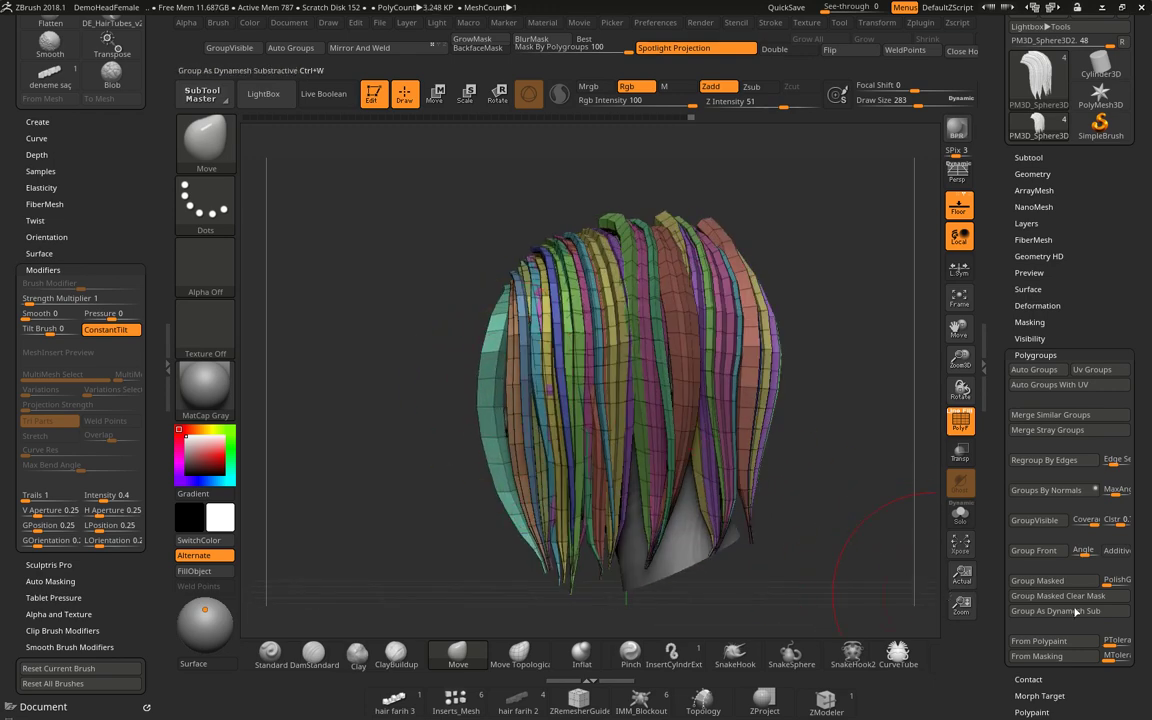
scroll(1115, 566, "down", 3)
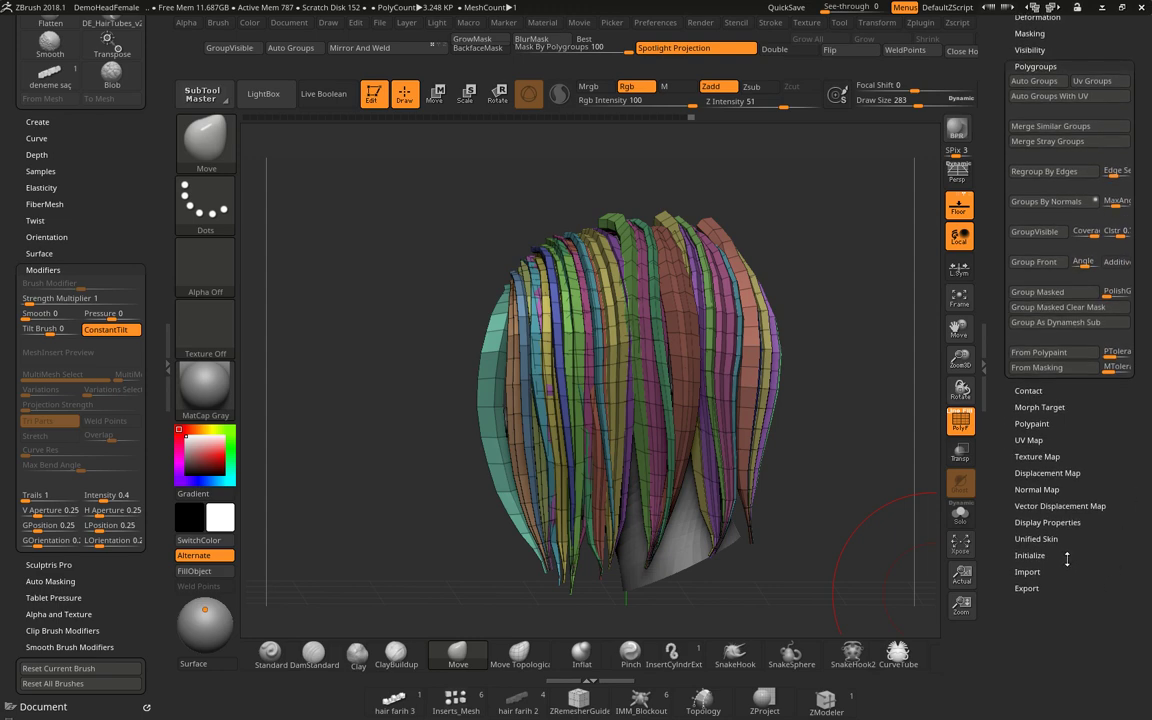
left_click(1035, 456)
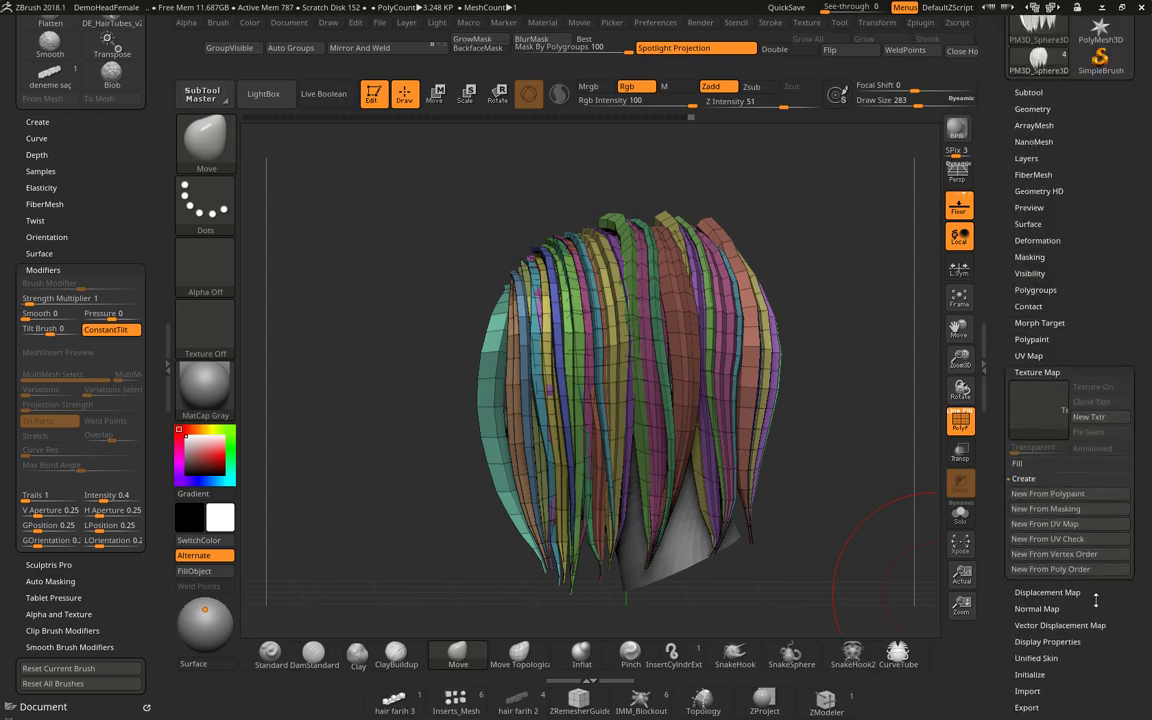
Apply the colour-bars Texture 42 to the hair and turn PolyF off.
left_click(1033, 497)
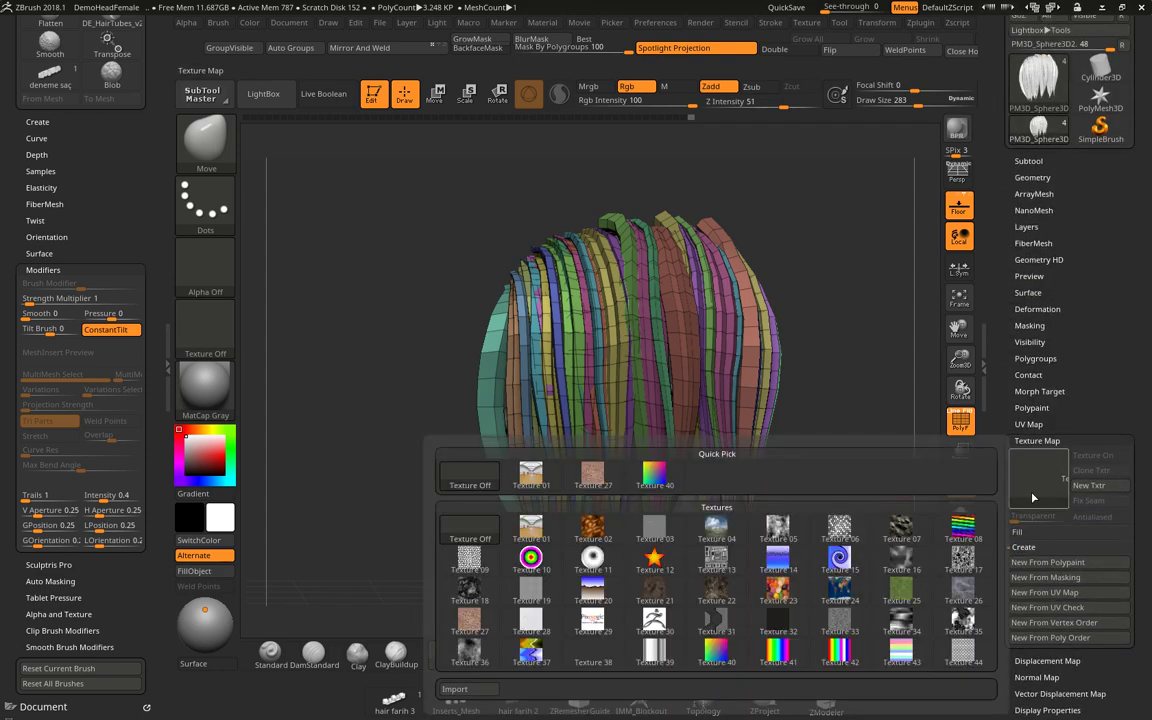
left_click(843, 660)
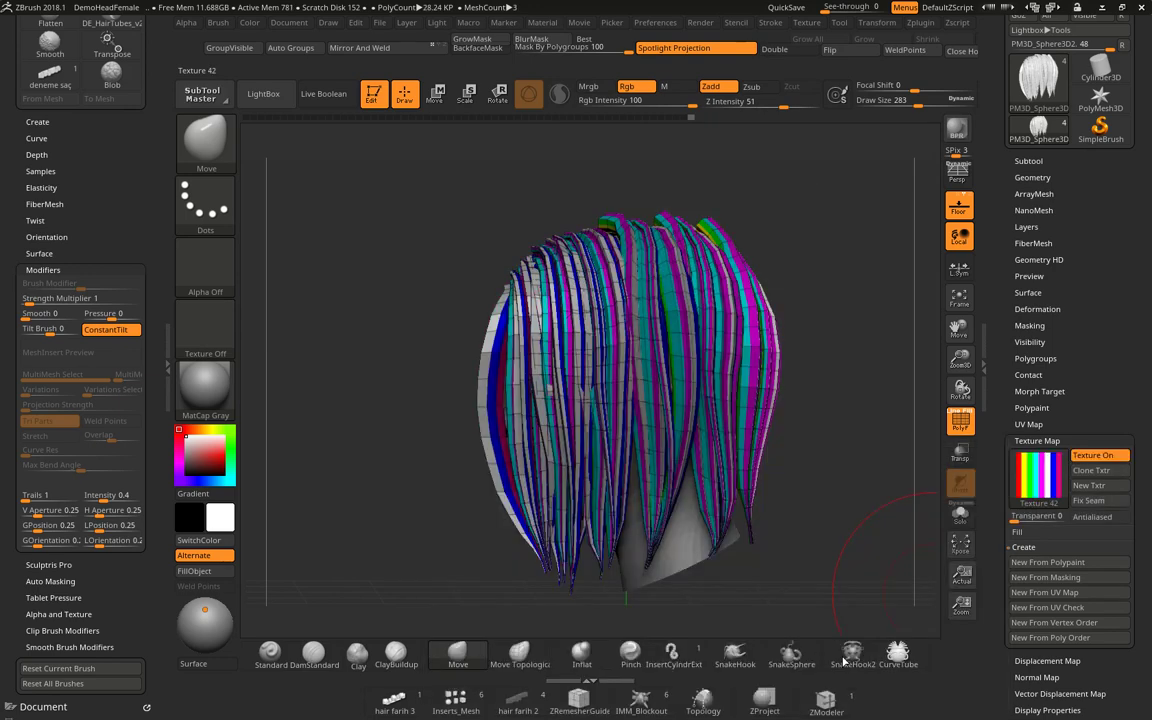
left_click(959, 421)
left_click_drag(818, 481, 845, 496)
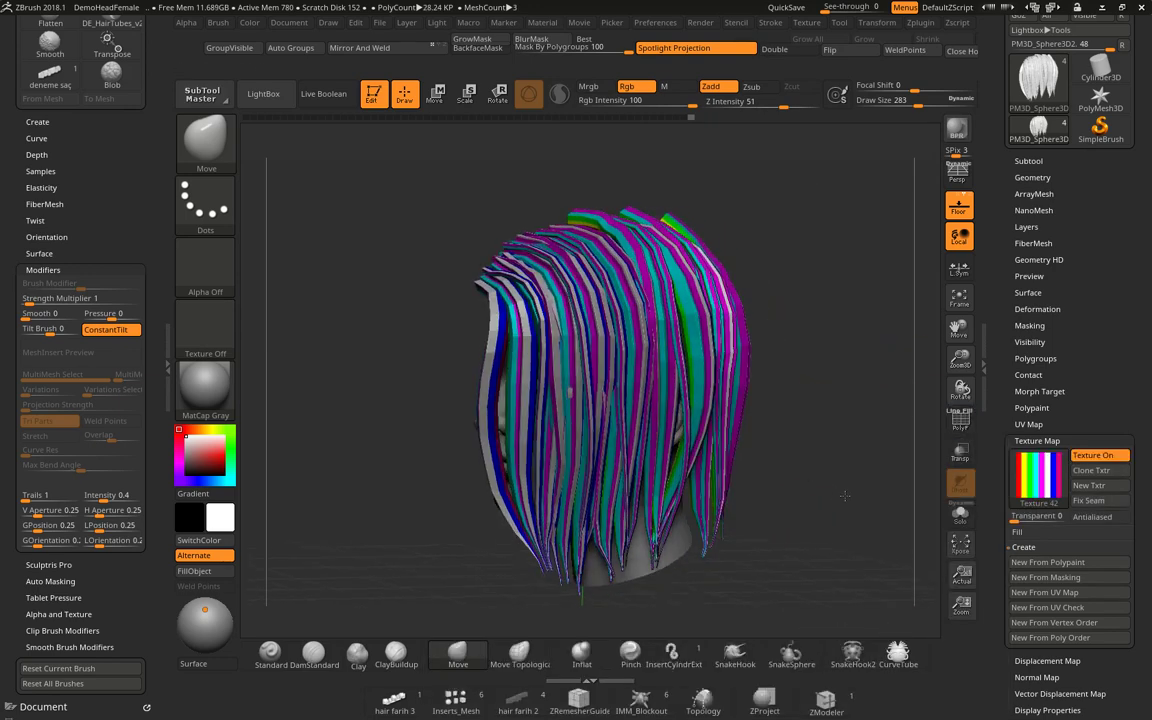
left_click_drag(790, 469, 778, 437)
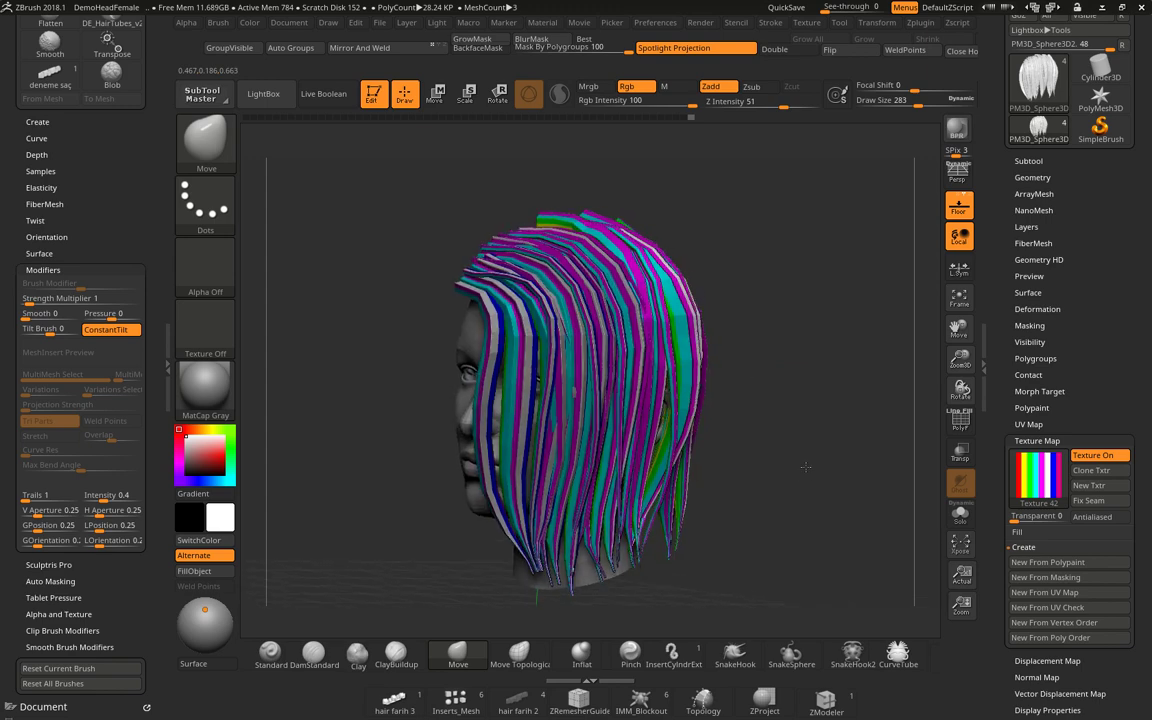
left_click(1037, 477)
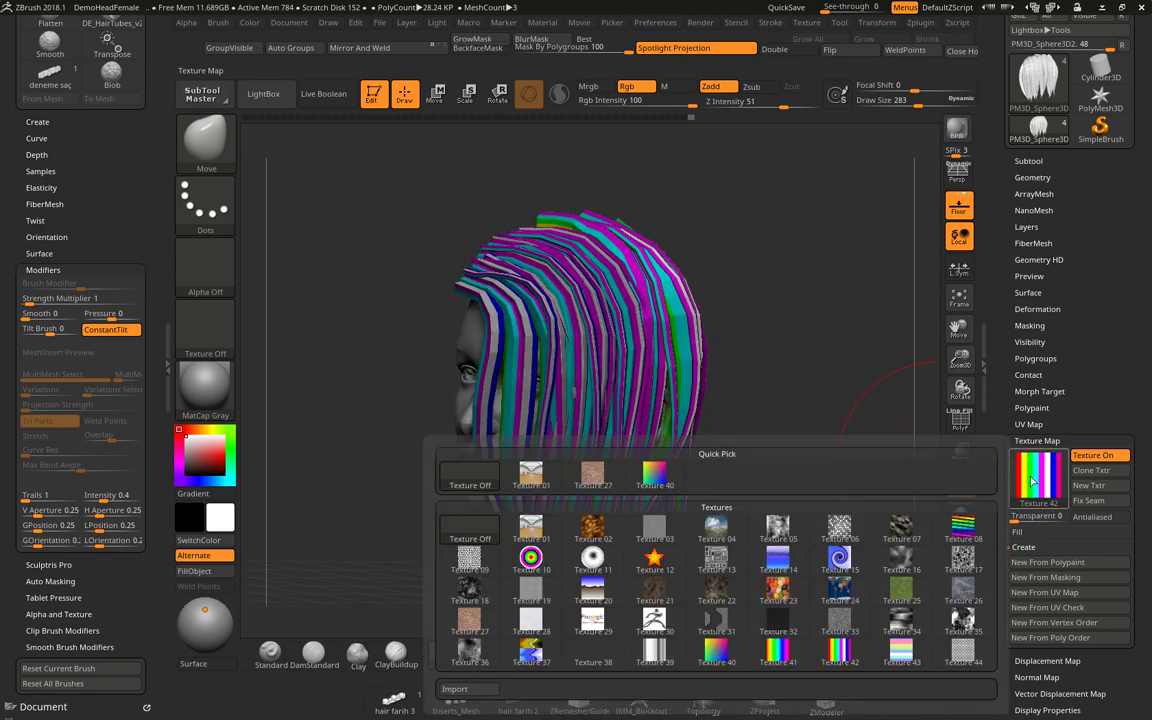
Import 'saç-kiremit loop' from F: > kaplama > Hair as the hair texture.
left_click(460, 690)
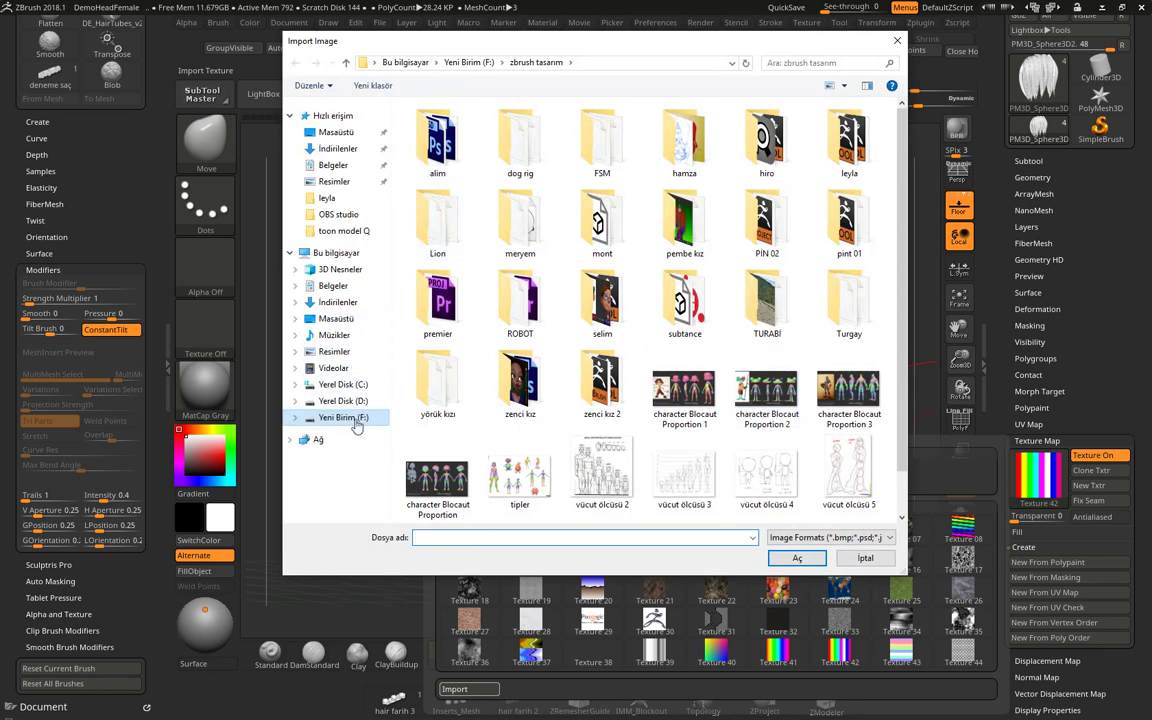
left_click(335, 417)
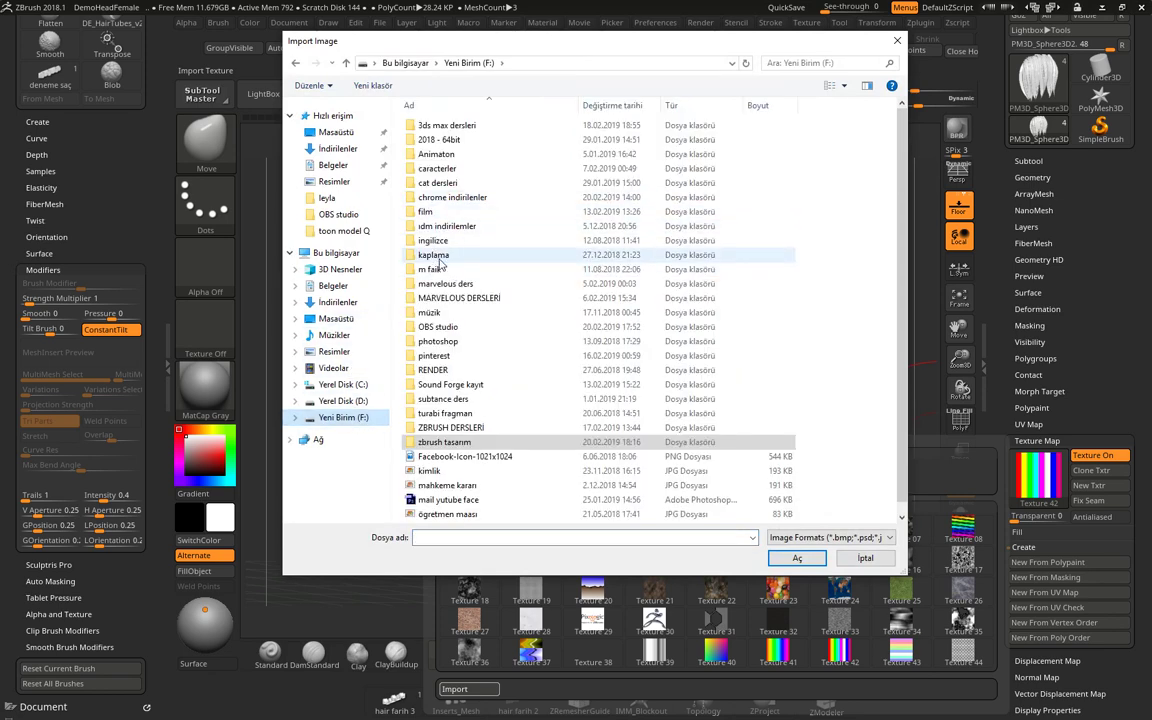
double_click(431, 255)
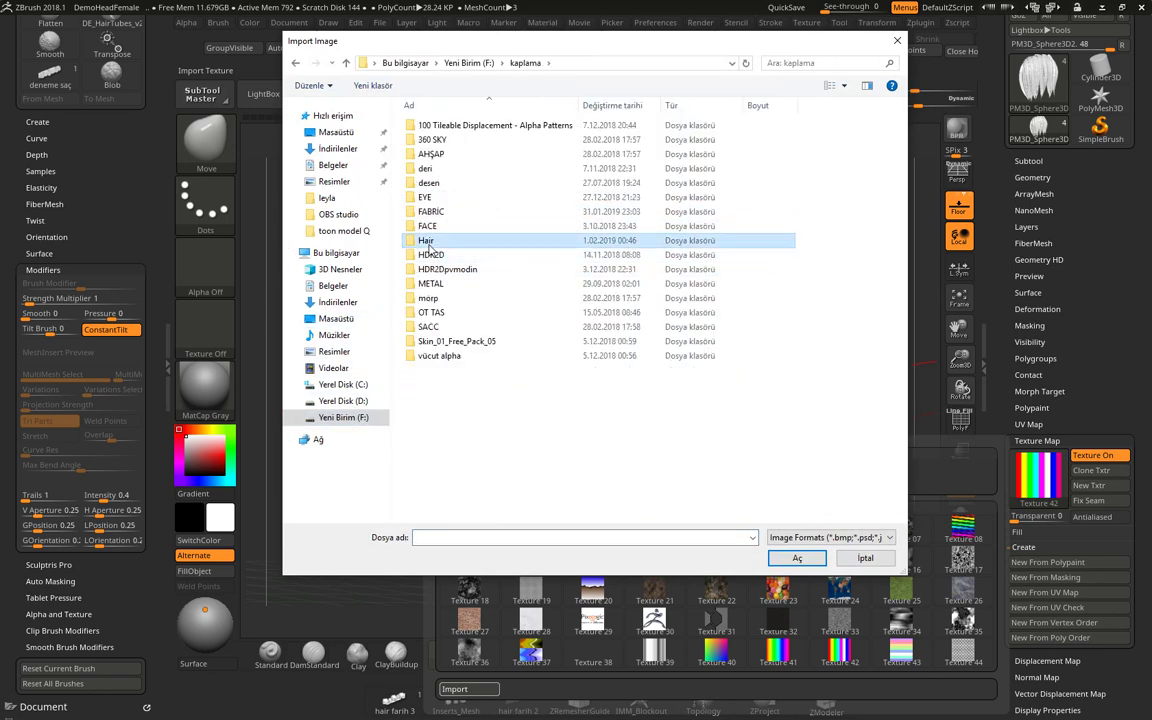
double_click(426, 241)
scroll(641, 365, "down", 5)
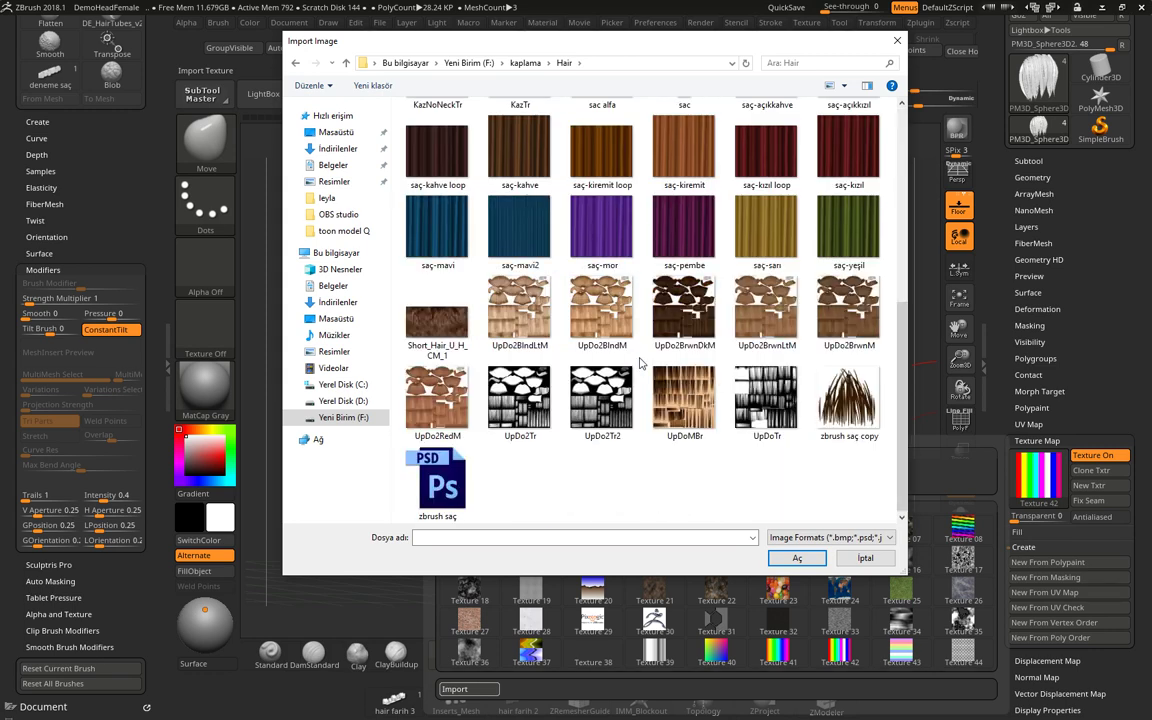
scroll(737, 401, "up", 3)
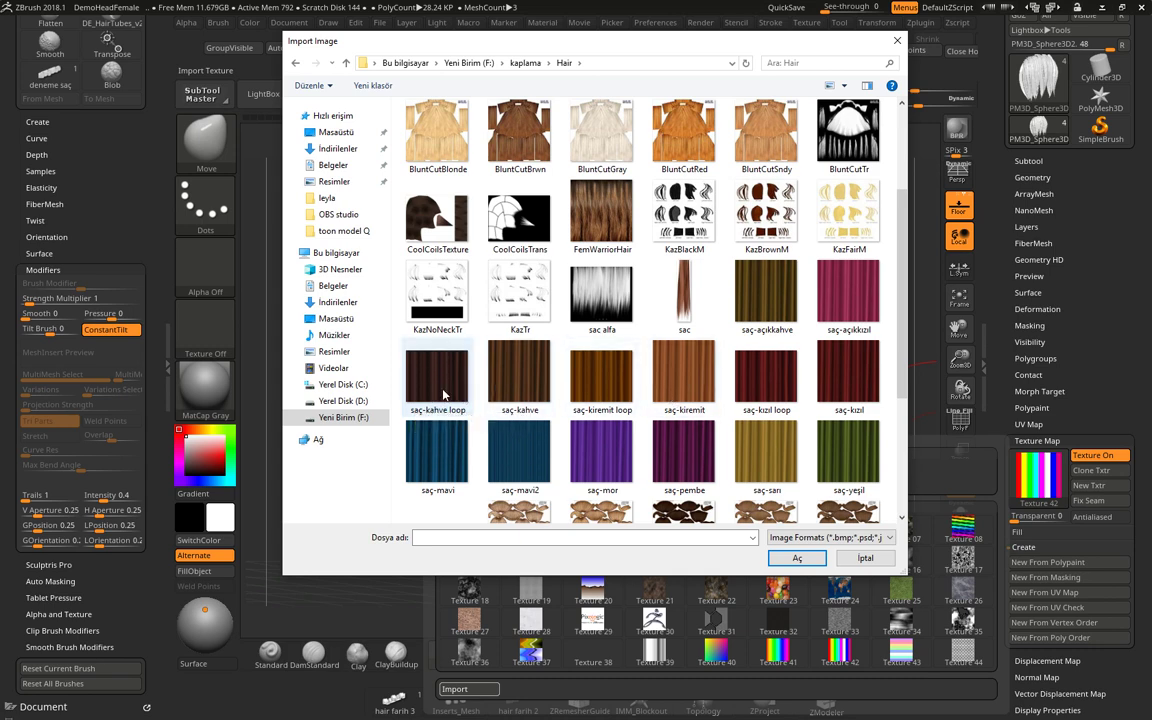
left_click(601, 391)
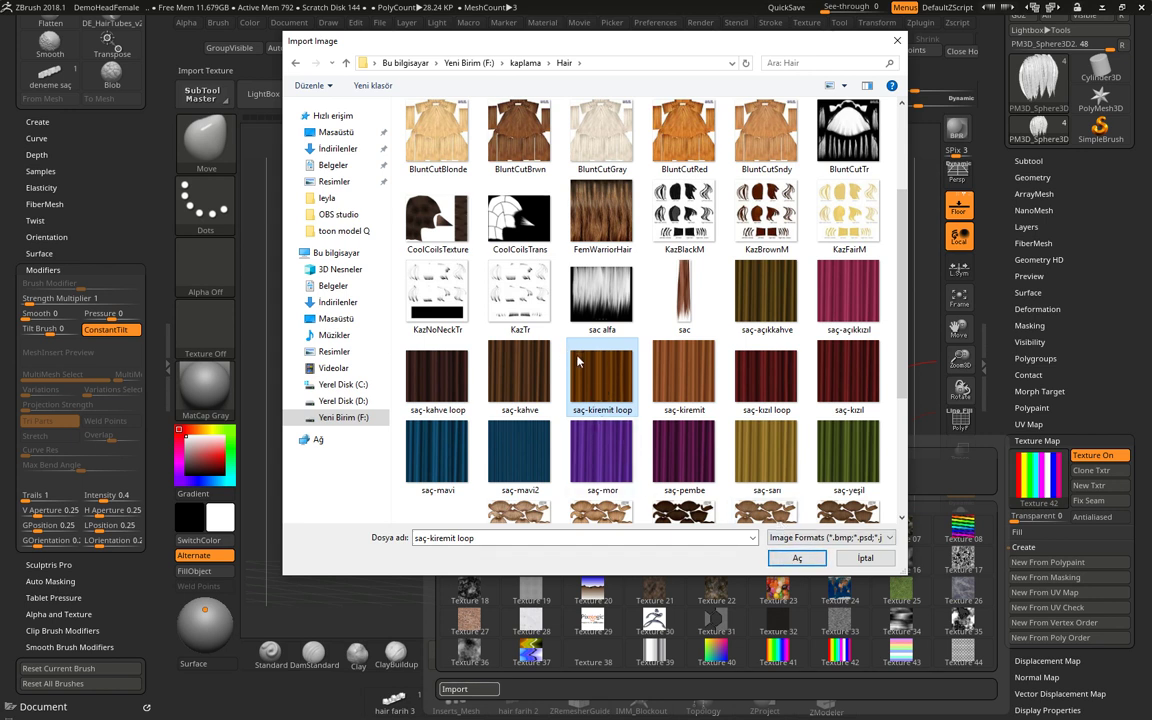
left_click(797, 560)
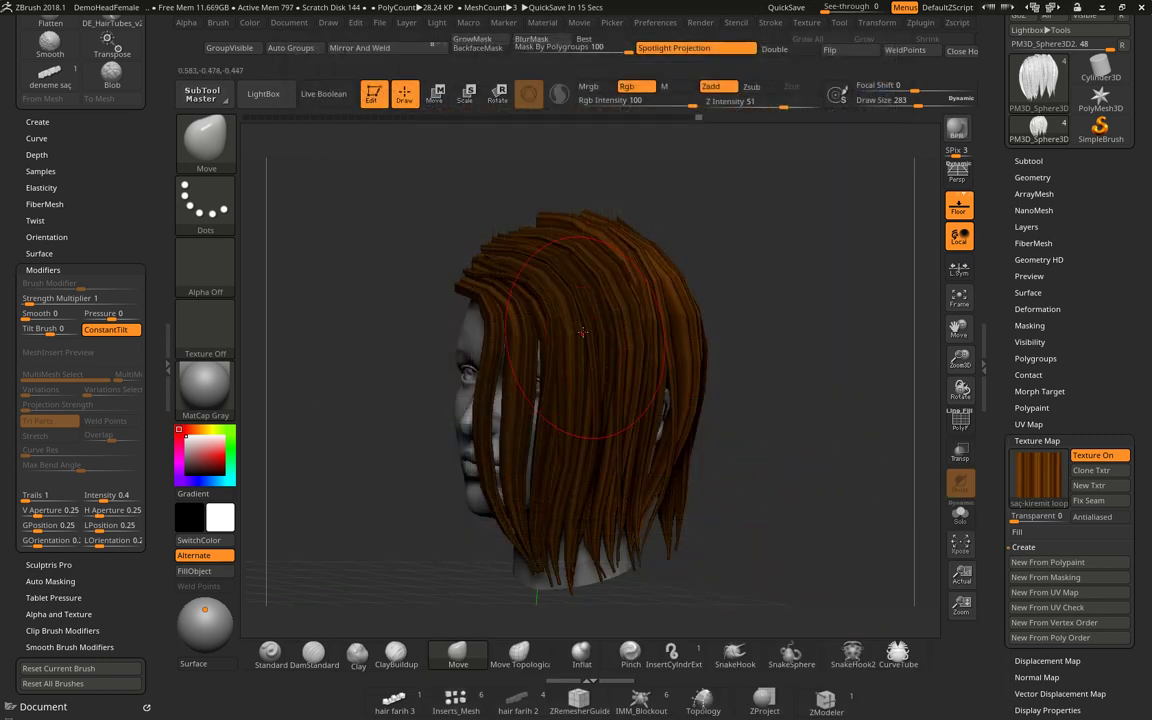
Zoom in on the face, show the polygon wireframe, and reshape the forehead strands.
left_click_drag(728, 399, 800, 423)
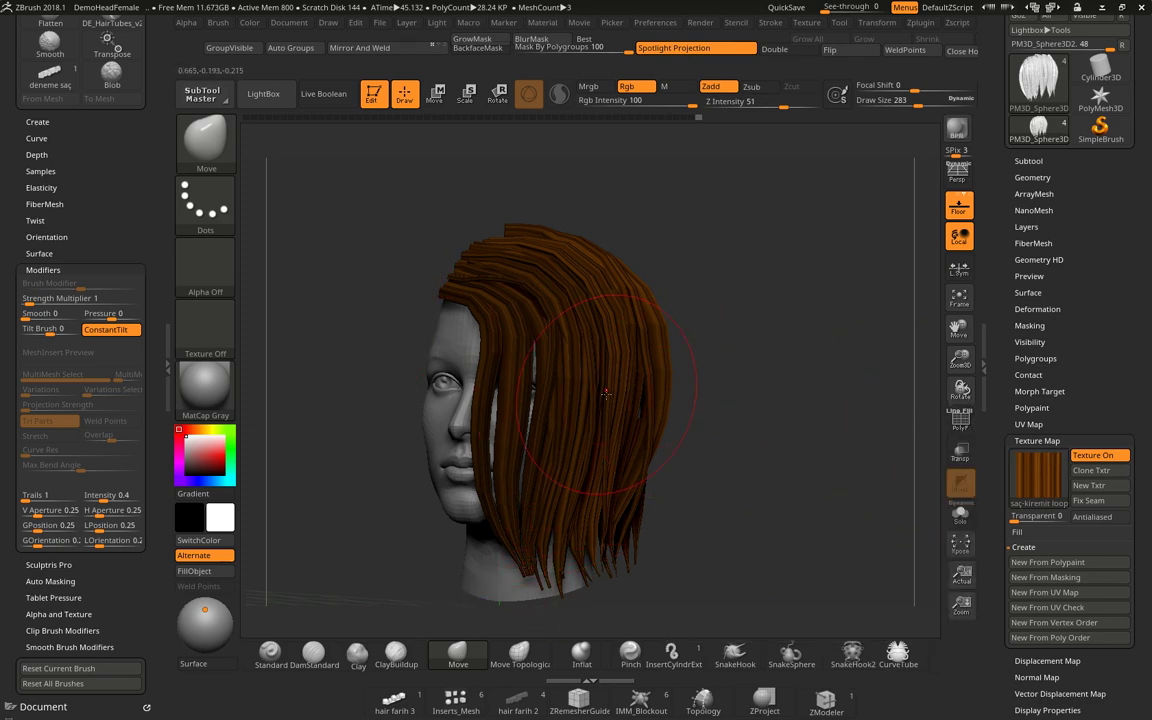
right_click_drag(606, 393, 791, 335, "ctrl")
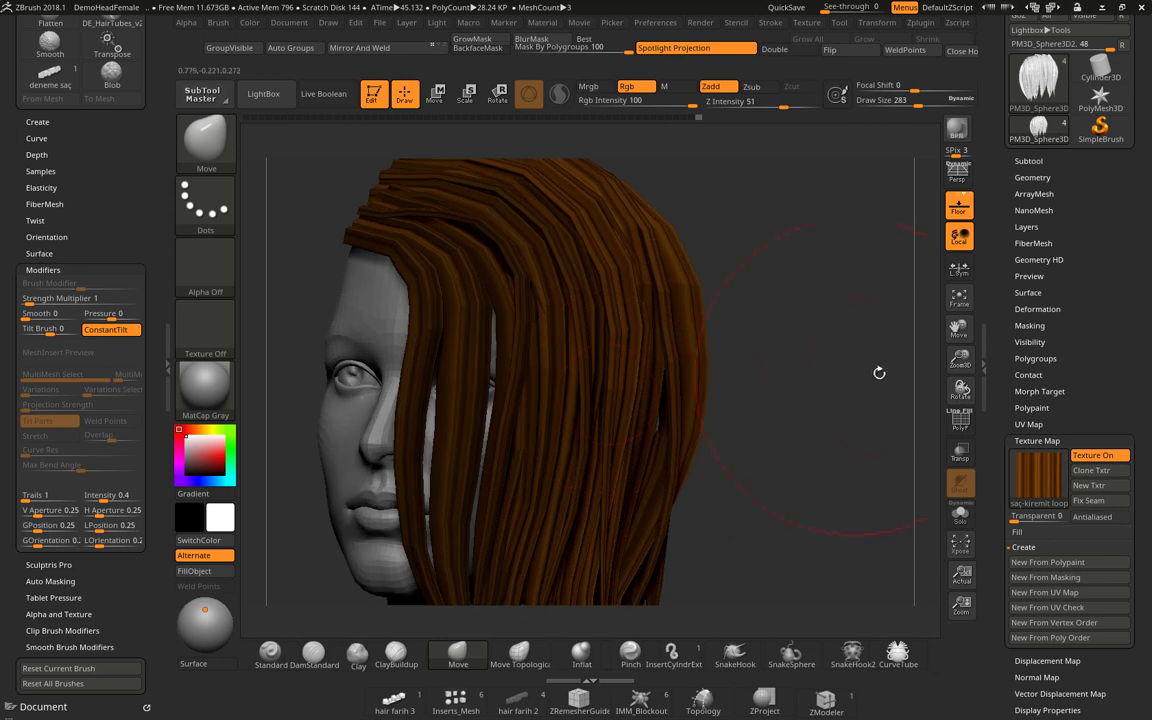
left_click(960, 425)
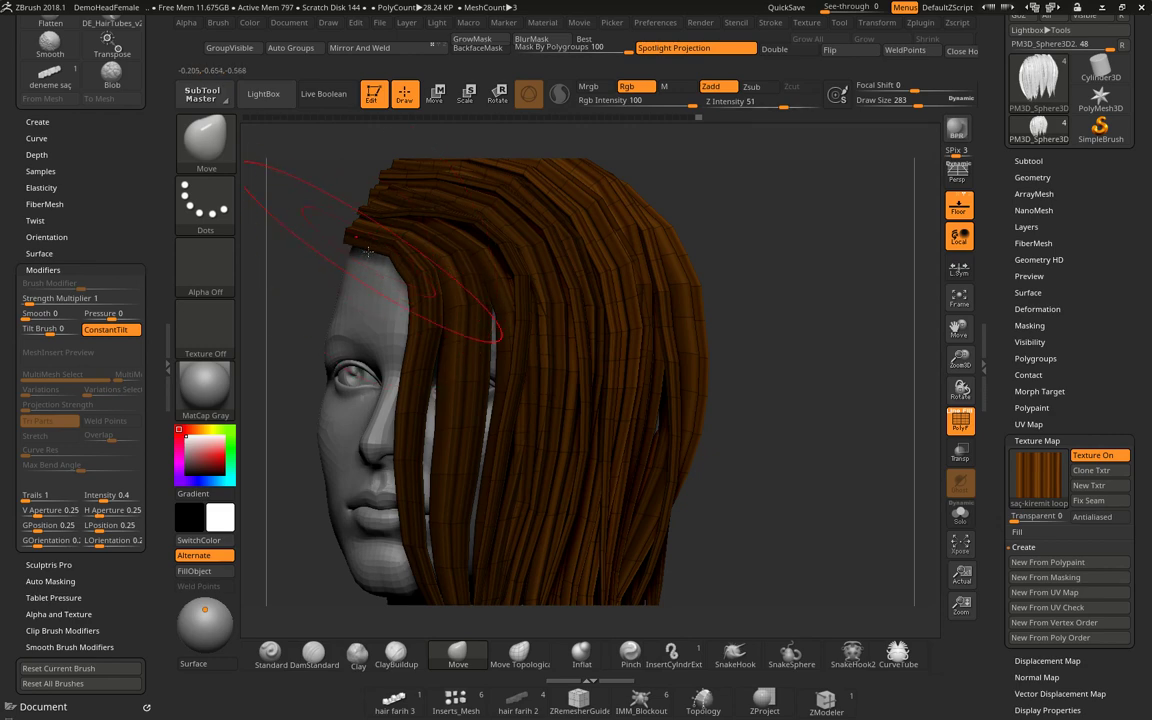
left_click_drag(406, 268, 425, 335)
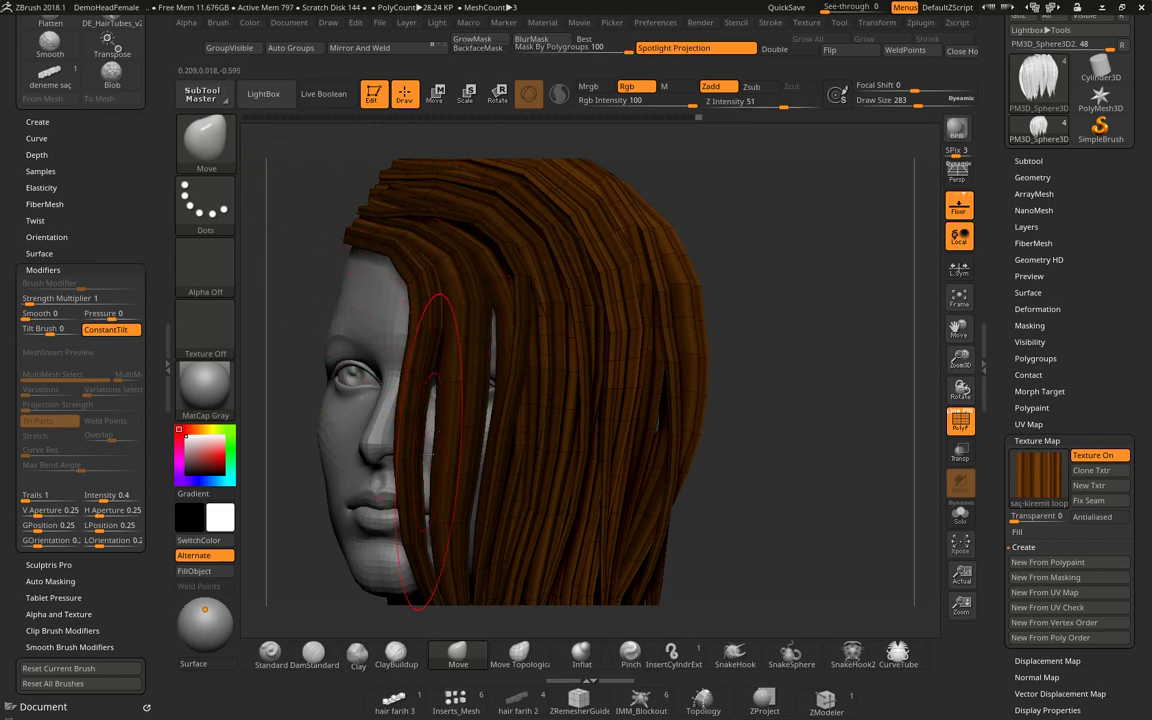
Inspect the textured hair from several angles and hide the wireframe with Shift+F.
scroll(710, 465, "down", 3)
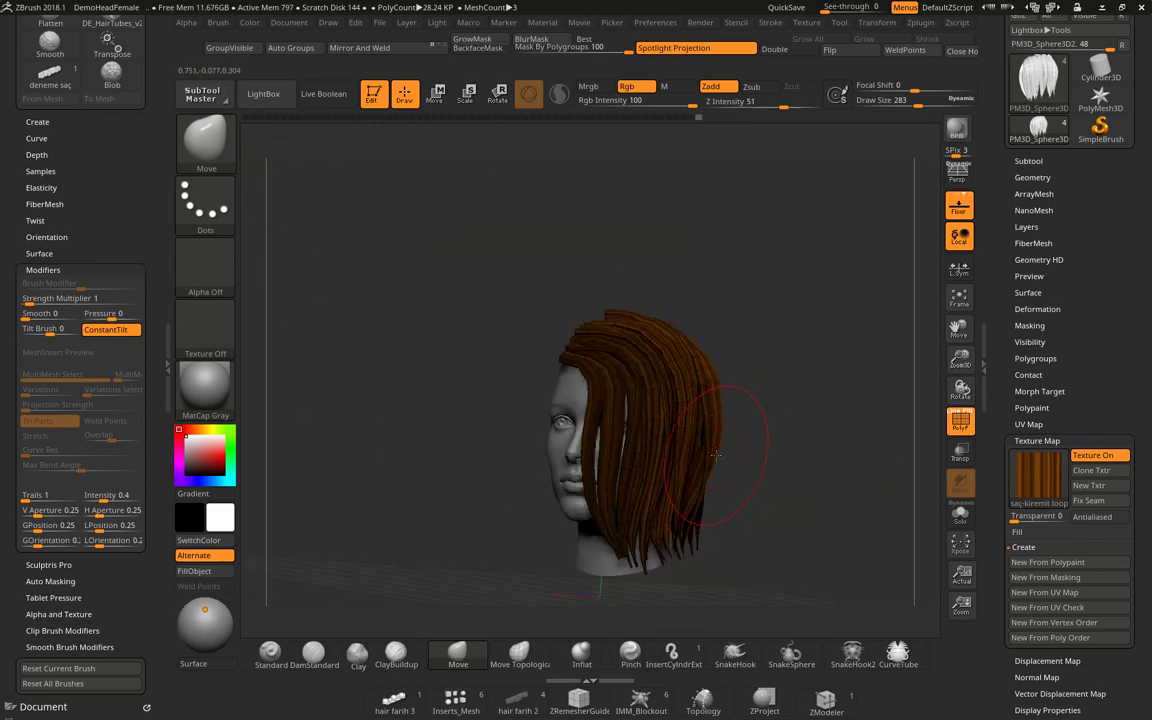
scroll(725, 465, "down", 2)
scroll(728, 480, "down", 1)
left_click_drag(728, 485, 727, 492)
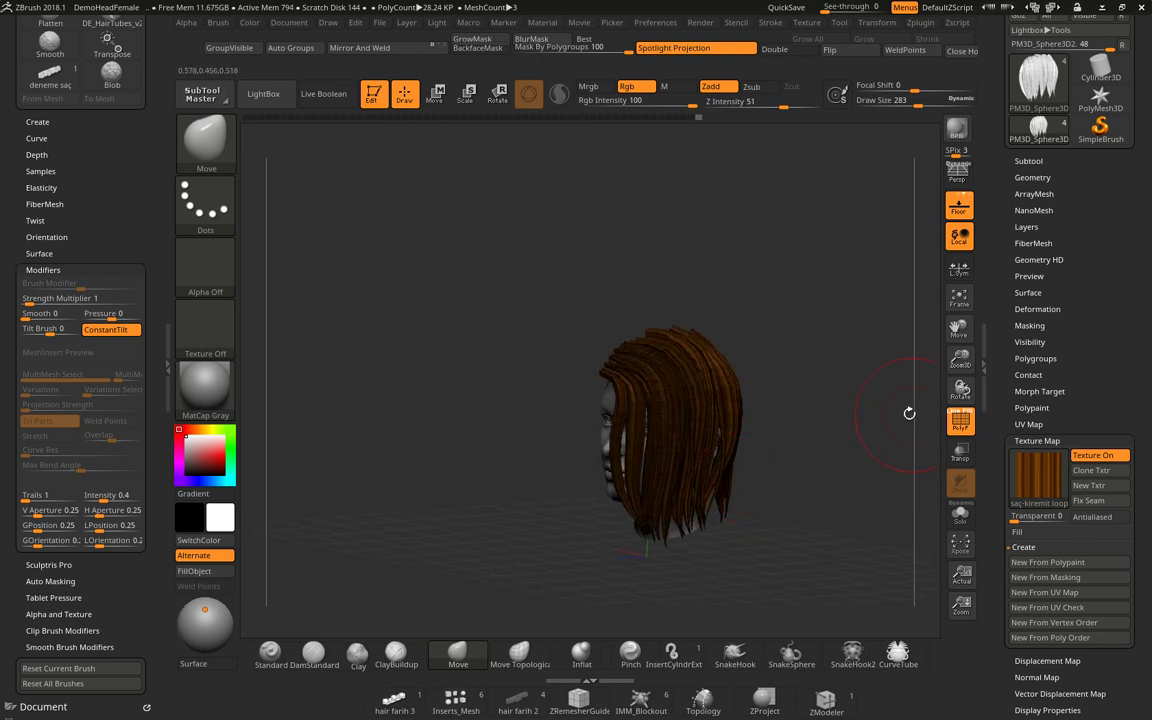
scroll(815, 440, "up", 2)
scroll(817, 437, "up", 1)
scroll(841, 455, "up", 1)
mouse_move(841, 455)
left_mouse_down()
mouse_move(746, 391)
mouse_move(824, 303)
left_mouse_up()
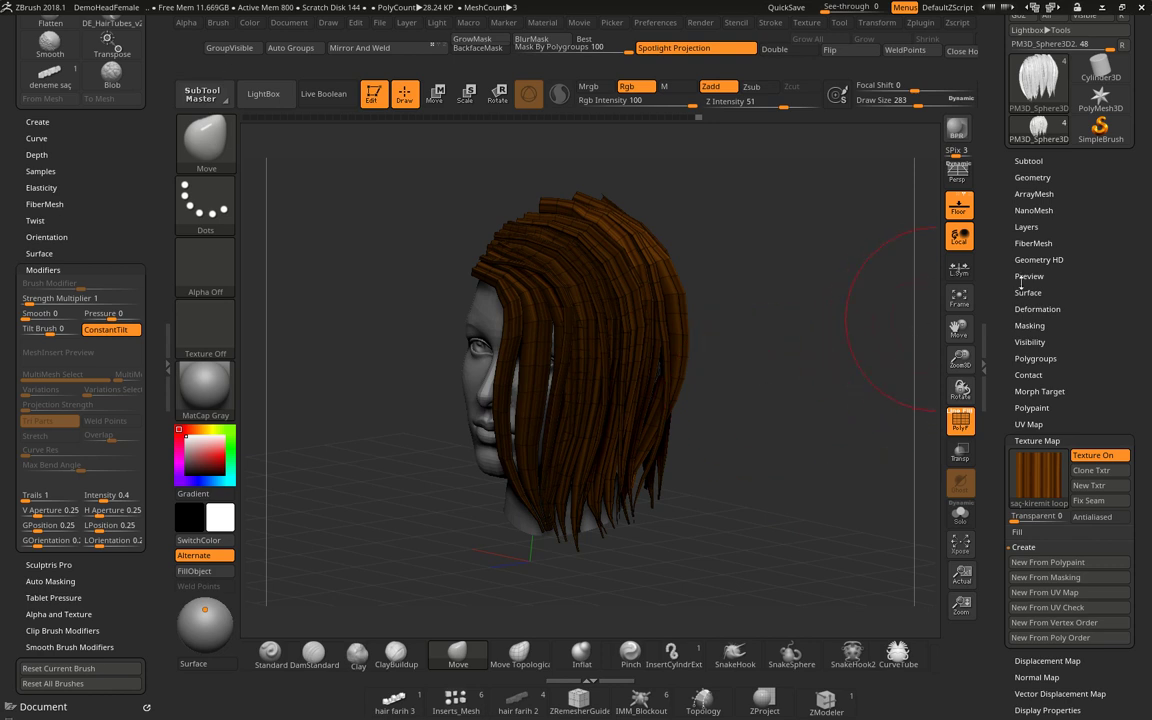
left_click_drag(1098, 237, 1087, 278)
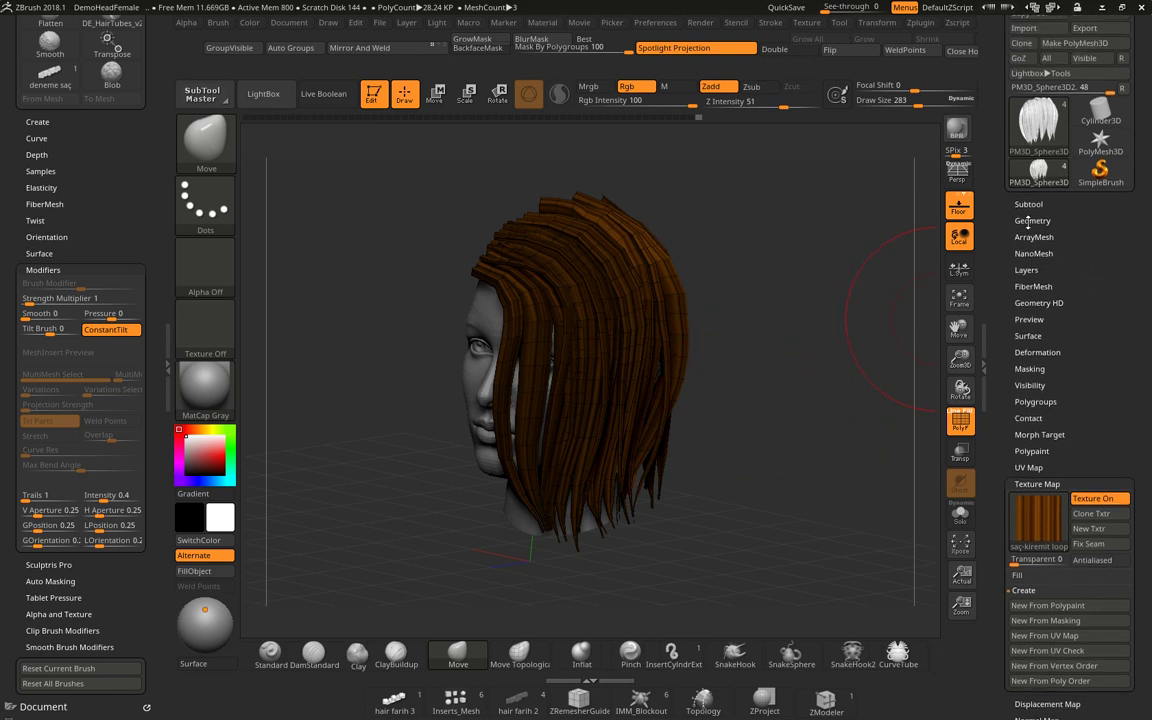
left_click_drag(795, 351, 788, 337)
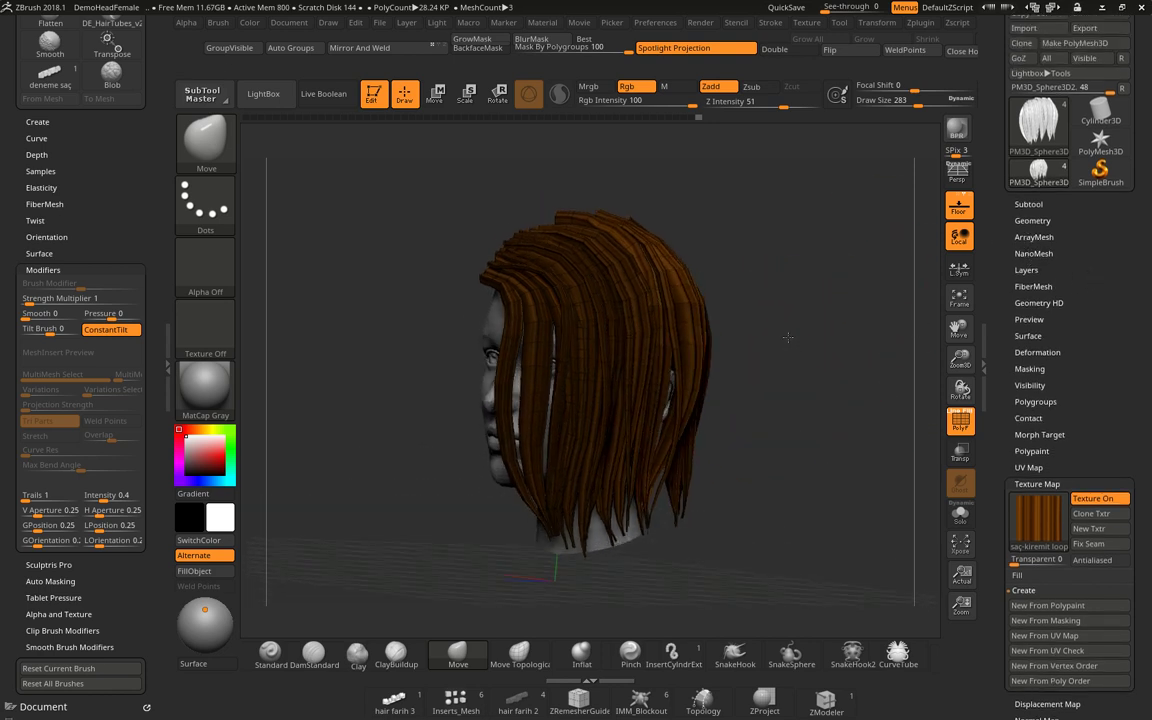
key("shift+f")
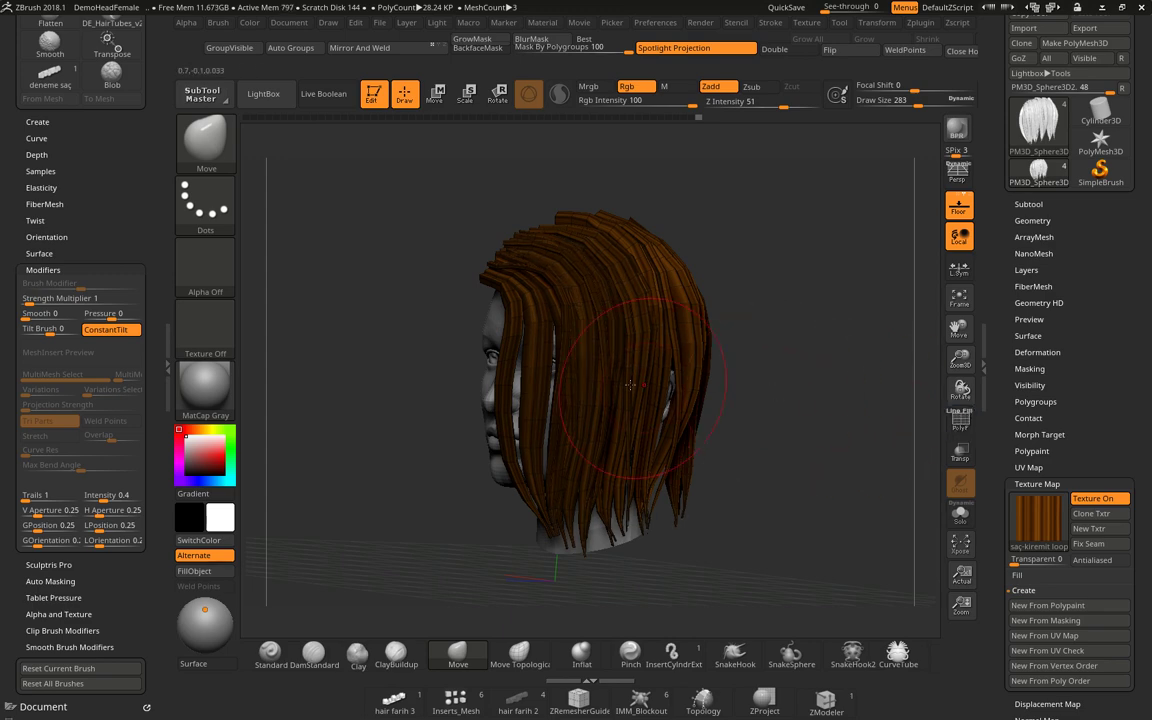
left_click_drag(880, 420, 626, 383, "alt")
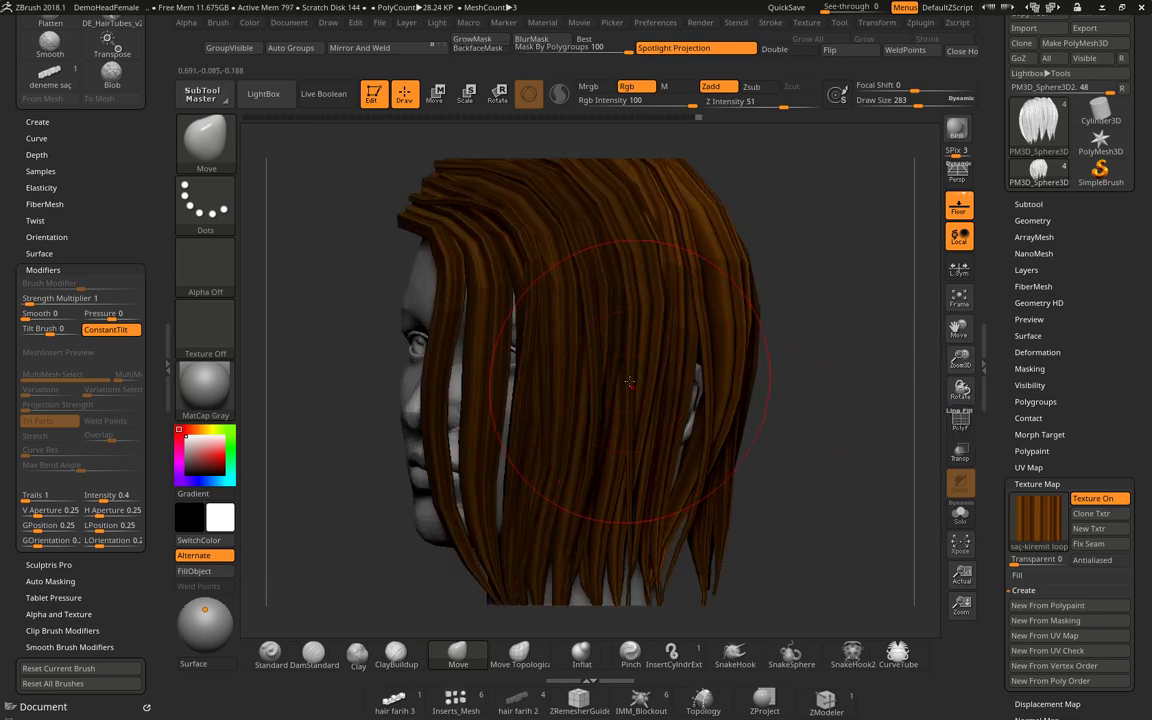
Turn on Dynamic Subdiv for the hair and frame the whole model.
key("d")
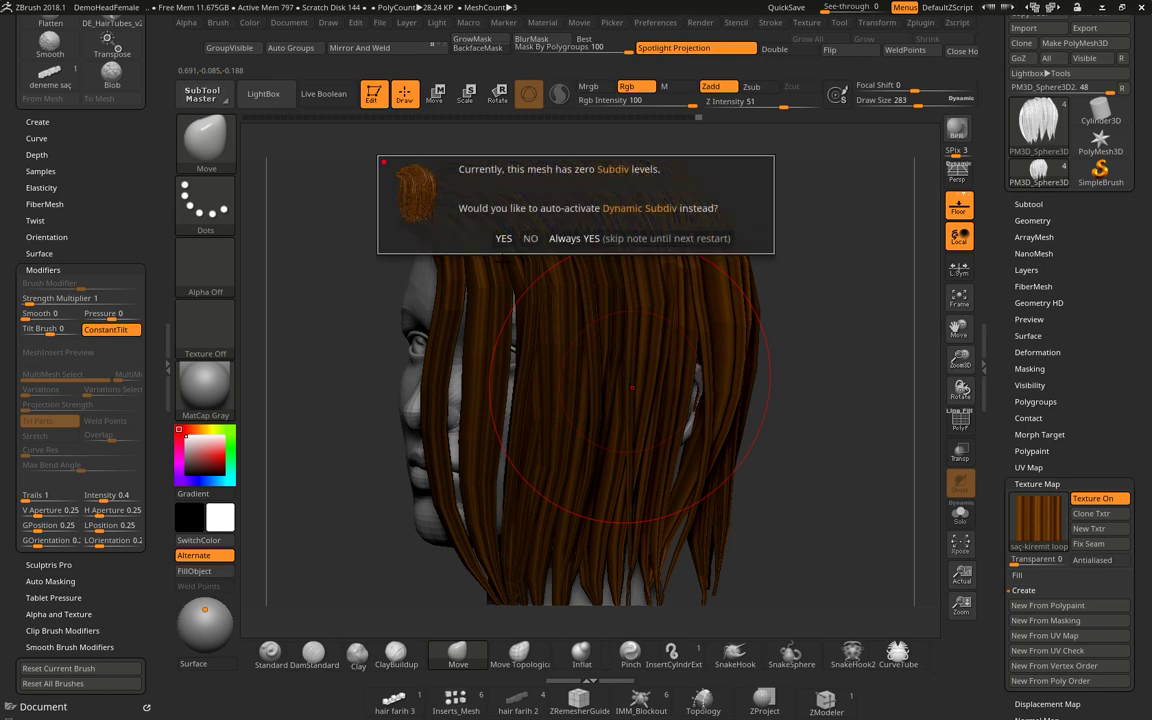
key("Return")
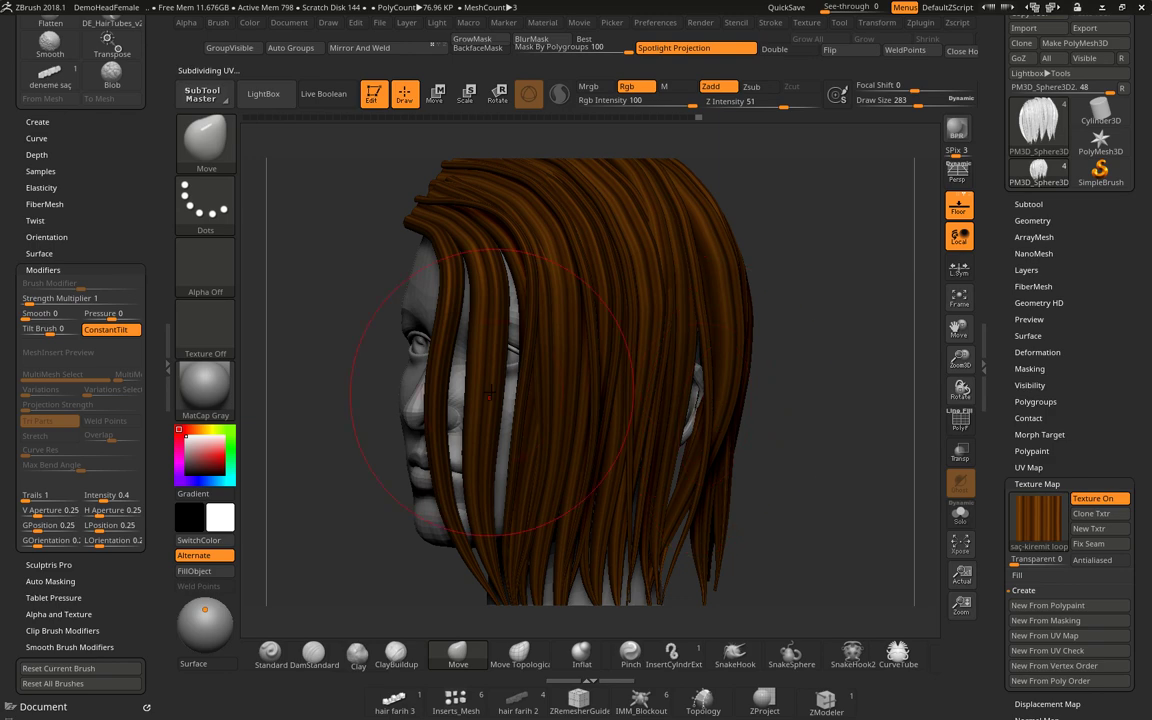
key("f")
scroll(490, 384, "up", 5)
scroll(490, 384, "up", 2)
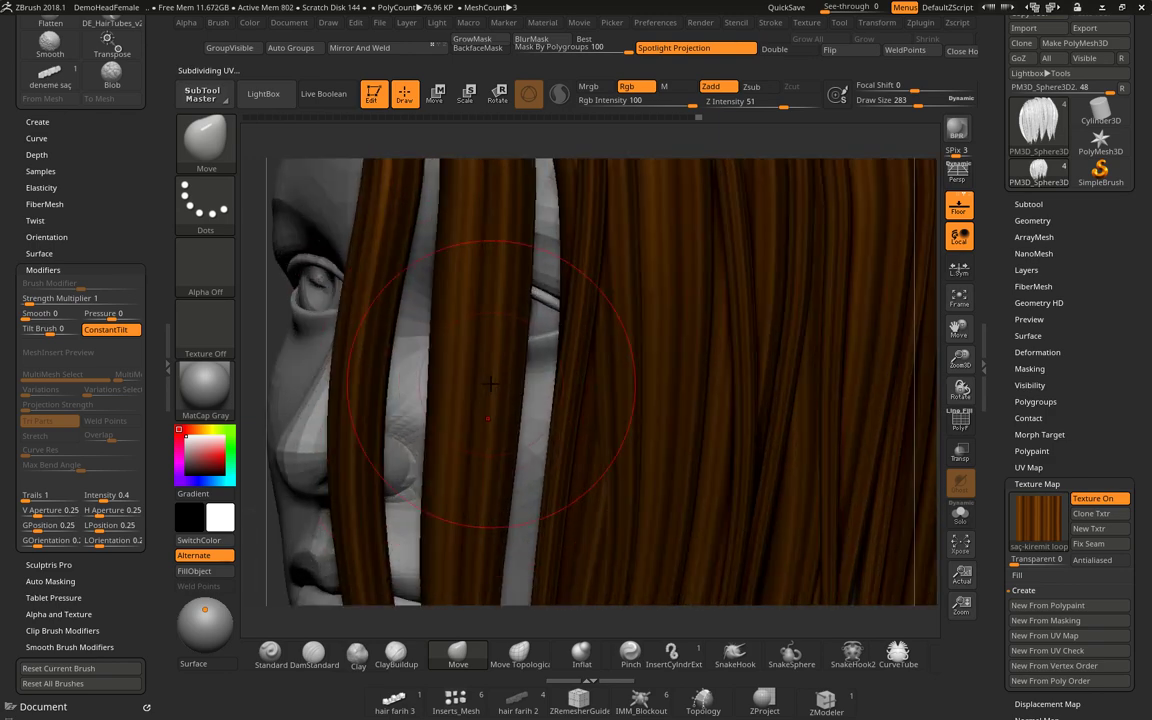
key("f")
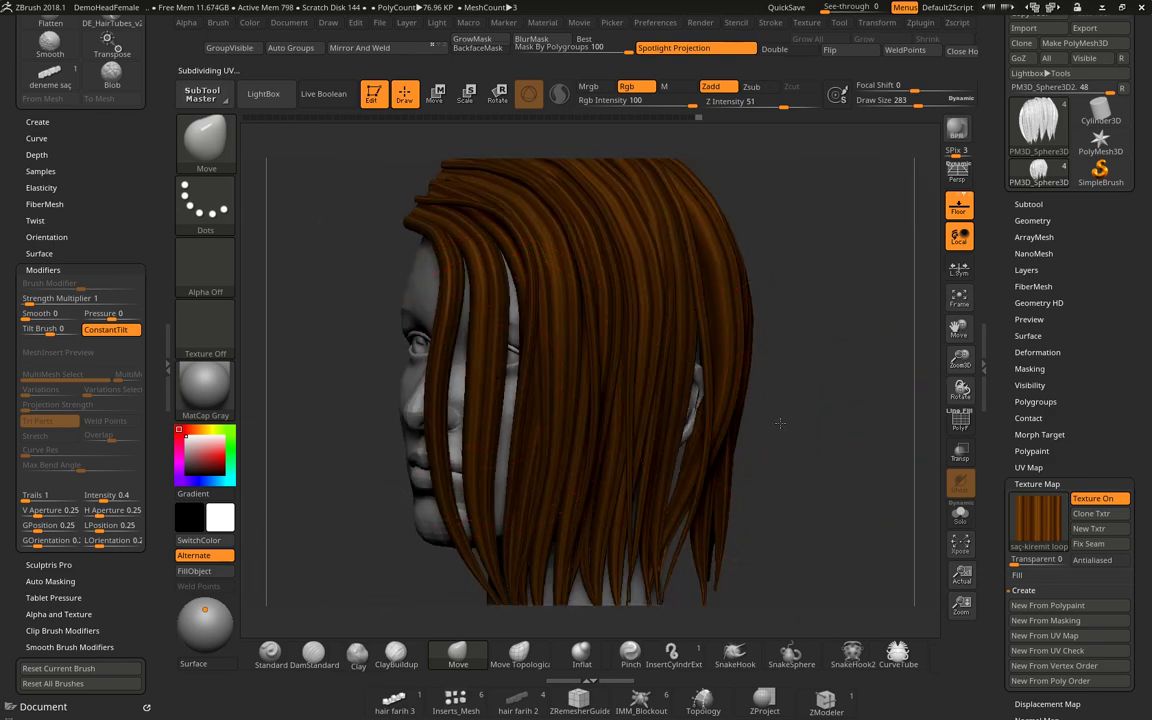
left_click_drag(780, 423, 446, 344)
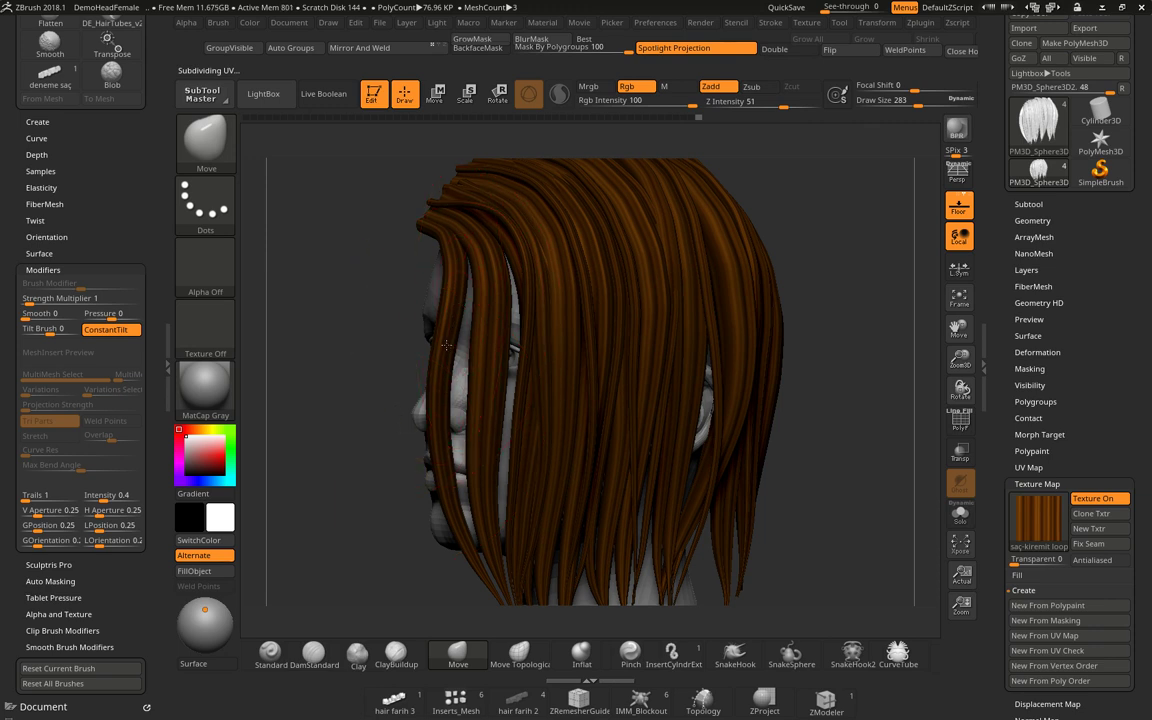
right_click_drag(447, 479, 495, 470)
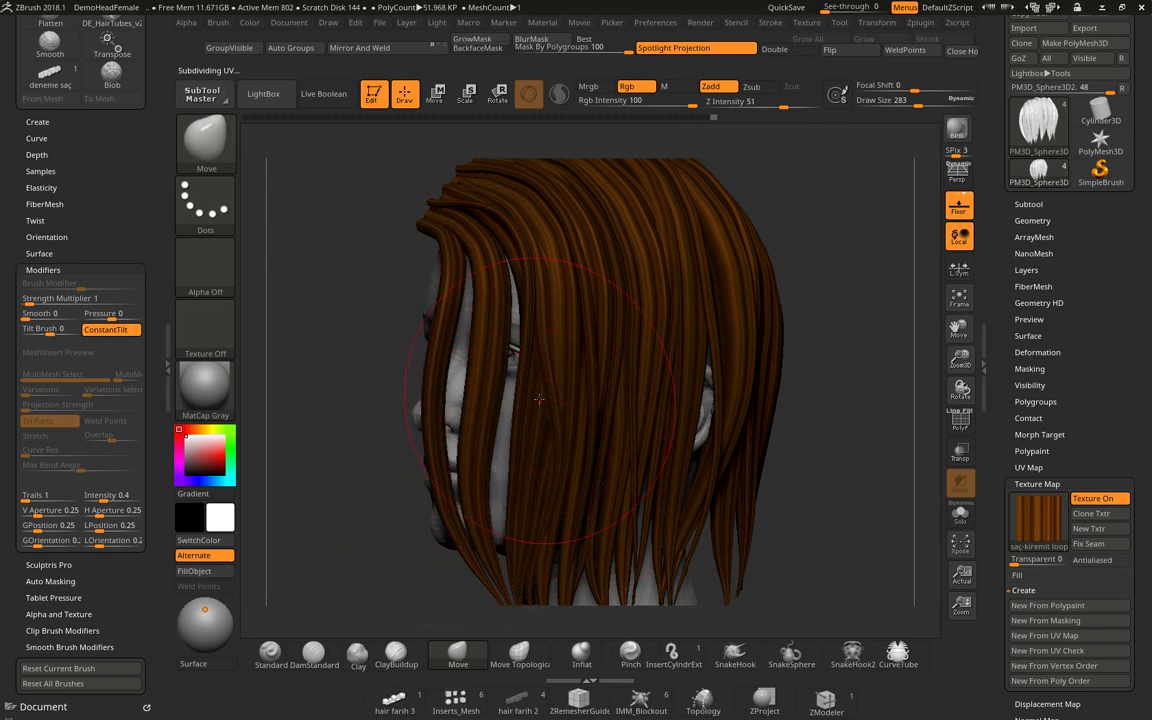
right_click_drag(539, 399, 506, 330)
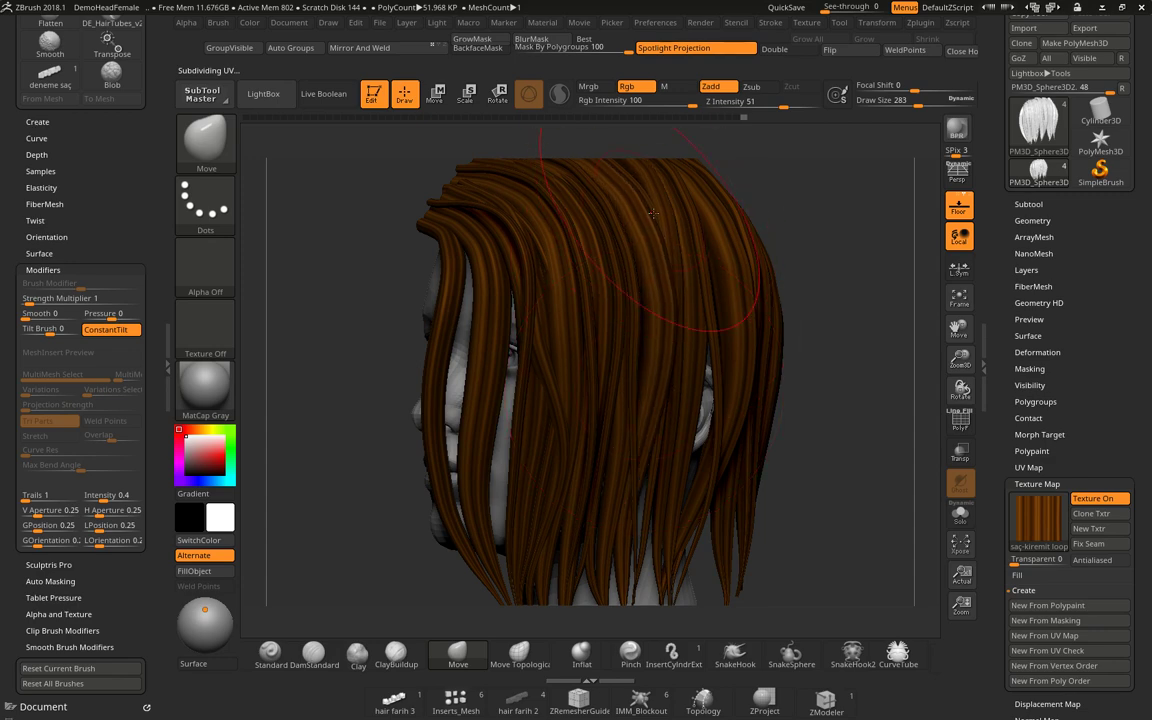
Orbit around the side and back of the head, ending turned toward the front.
mouse_move(652, 213)
left_mouse_down()
mouse_move(550, 390)
mouse_move(453, 386)
mouse_move(486, 335)
left_mouse_up()
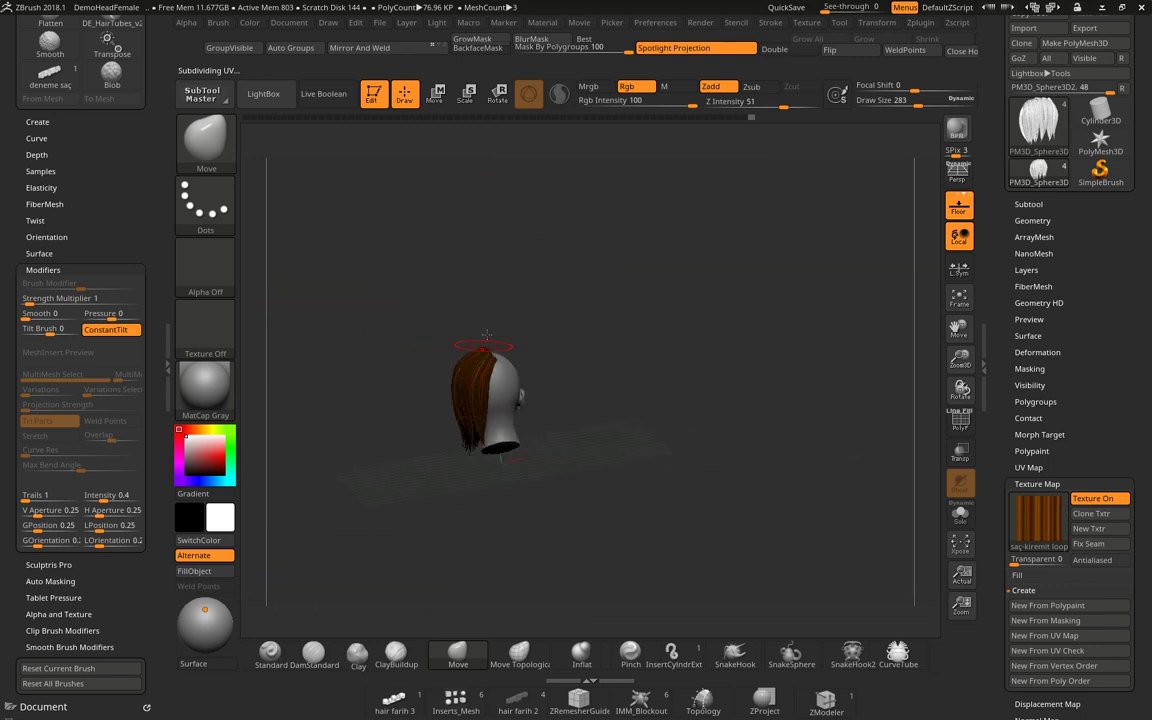
left_click_drag(482, 441, 480, 397)
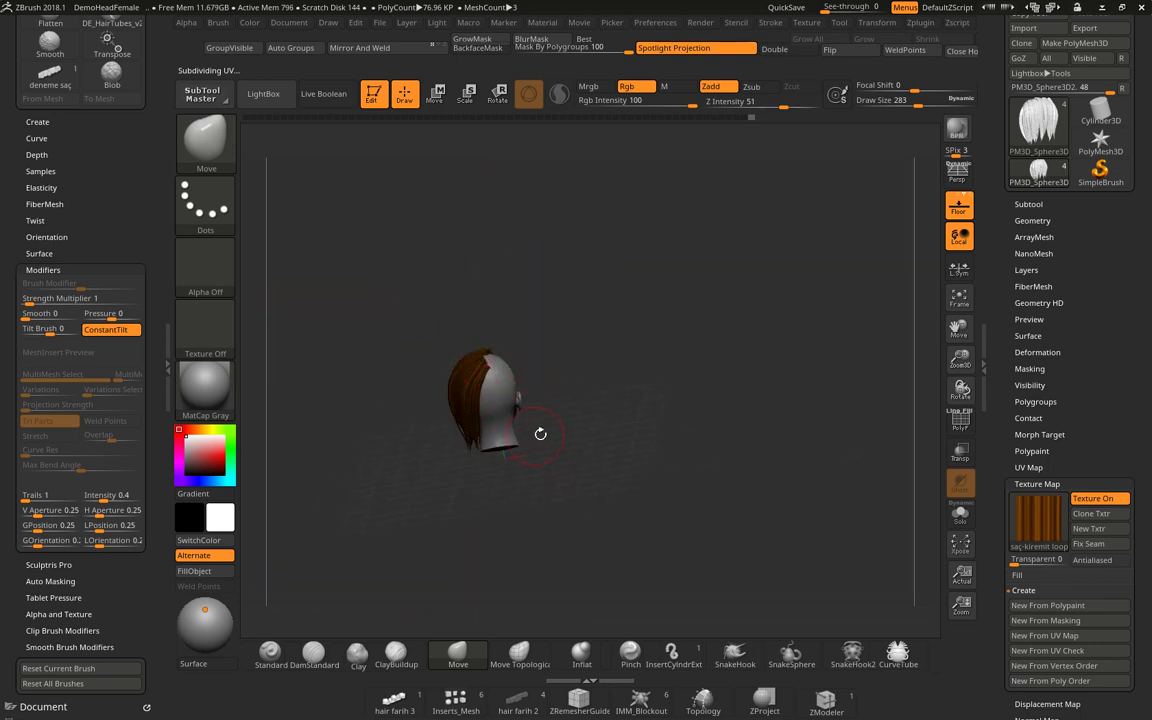
left_click_drag(540, 433, 539, 435, "shift")
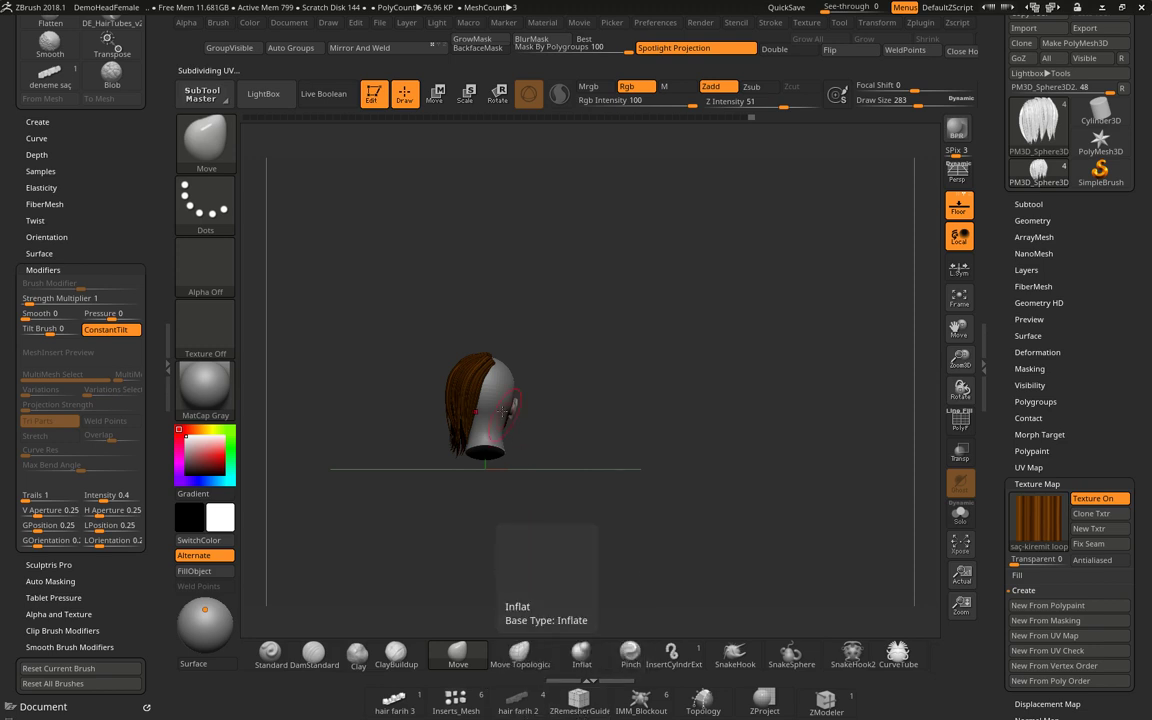
mouse_move(480, 500)
left_mouse_down()
mouse_move(484, 396)
mouse_move(445, 455)
left_mouse_up()
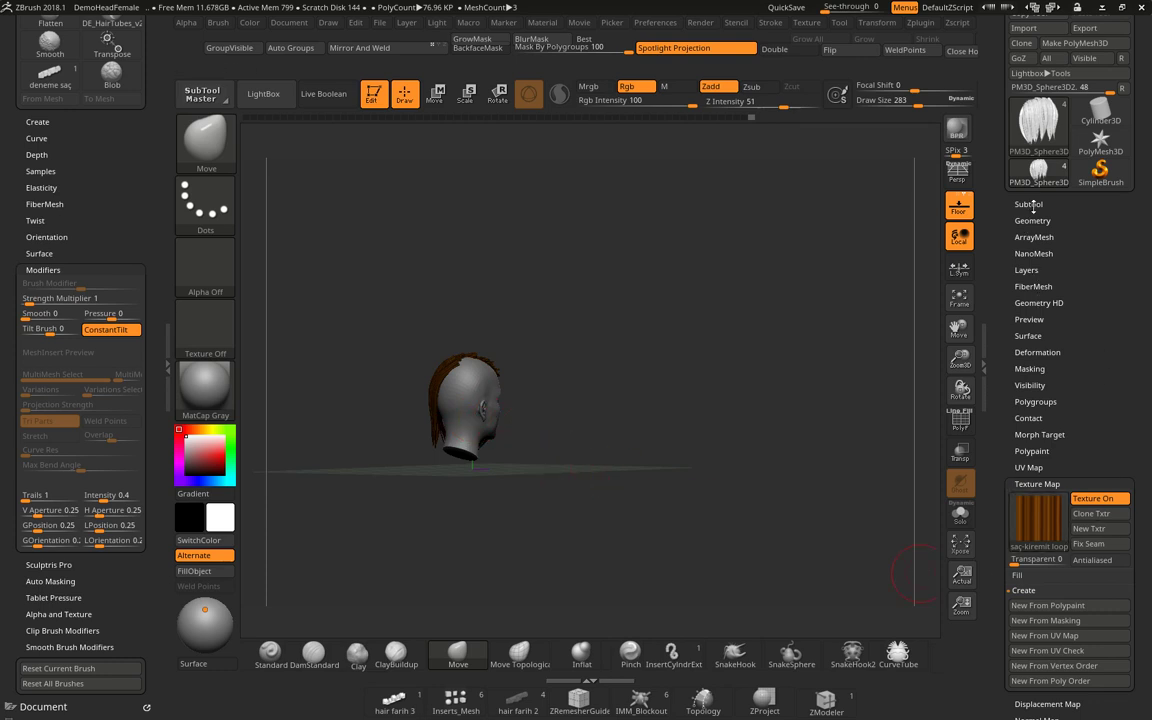
left_click_drag(538, 397, 563, 426)
scroll(1076, 263, "up", 1)
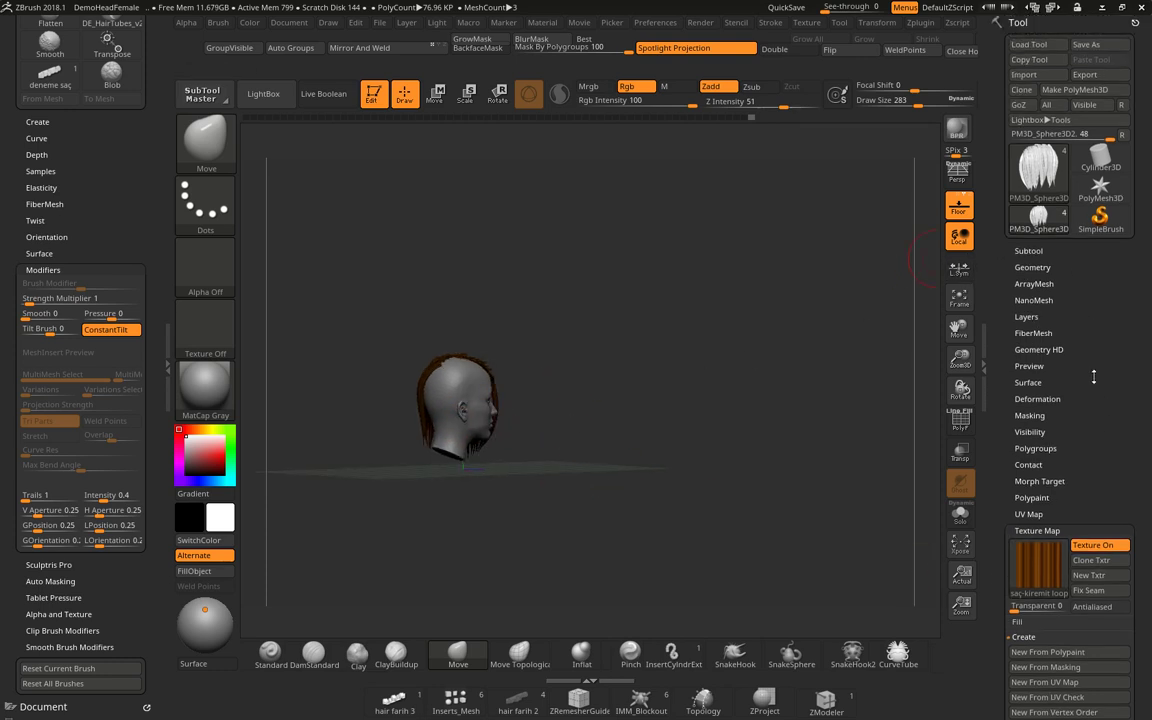
left_click_drag(715, 372, 682, 375)
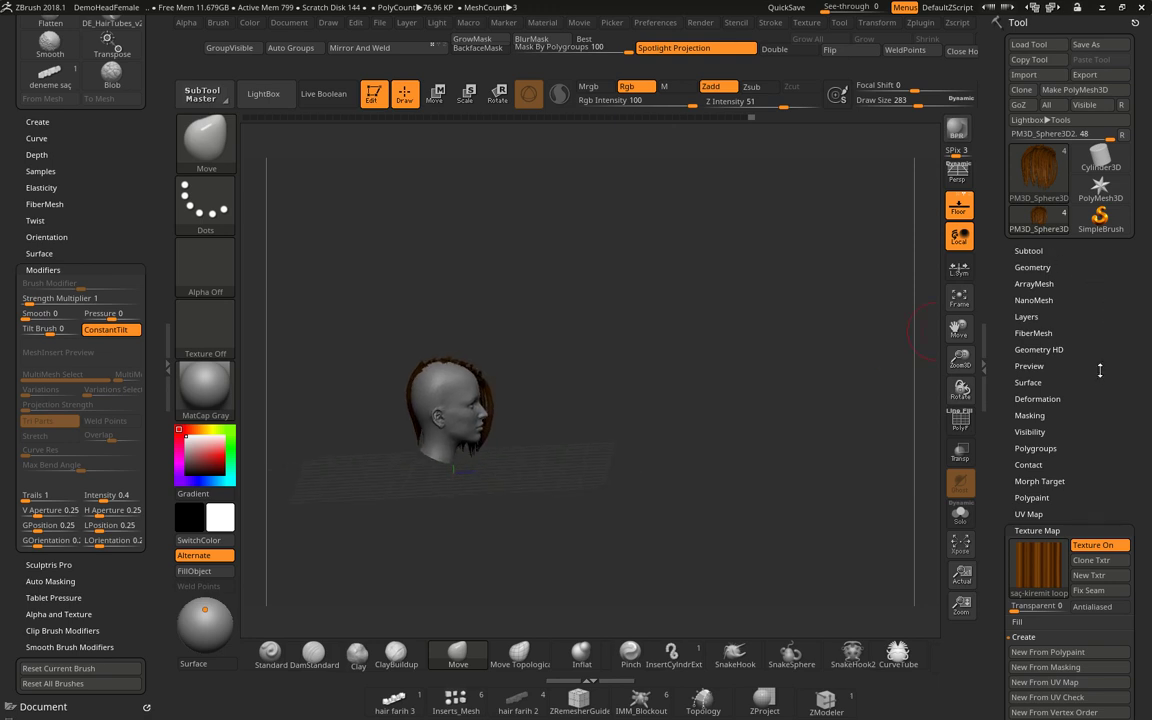
left_click_drag(753, 392, 690, 396)
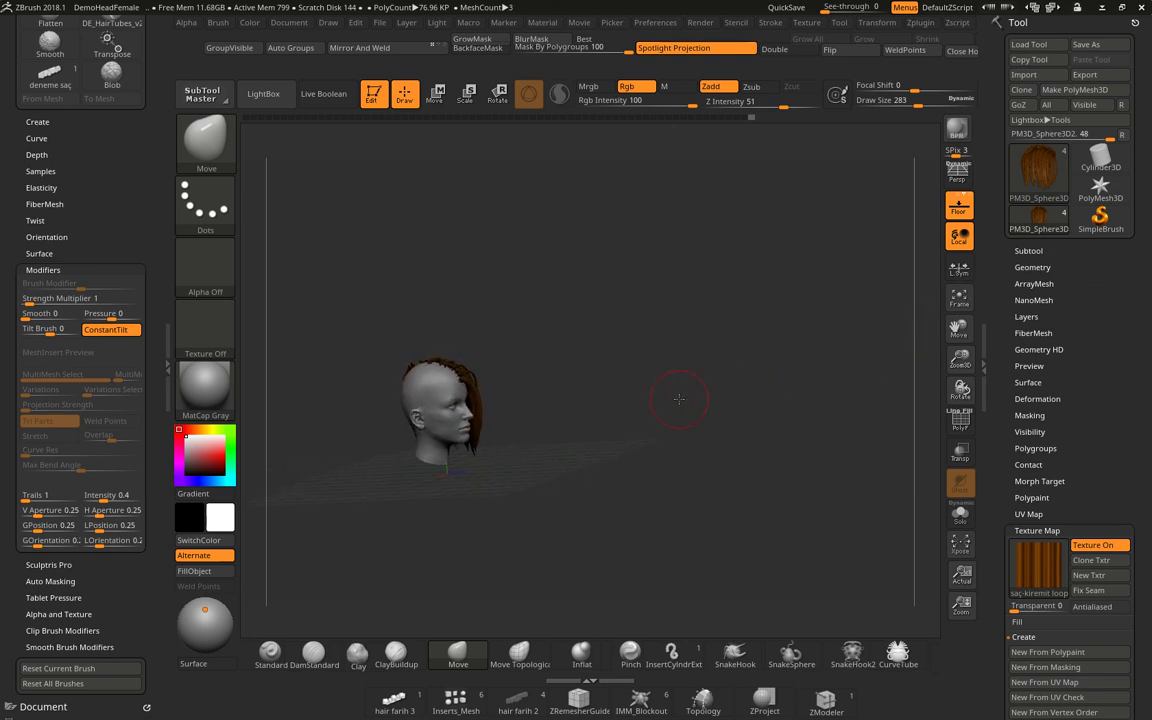
left_click_drag(674, 399, 640, 400)
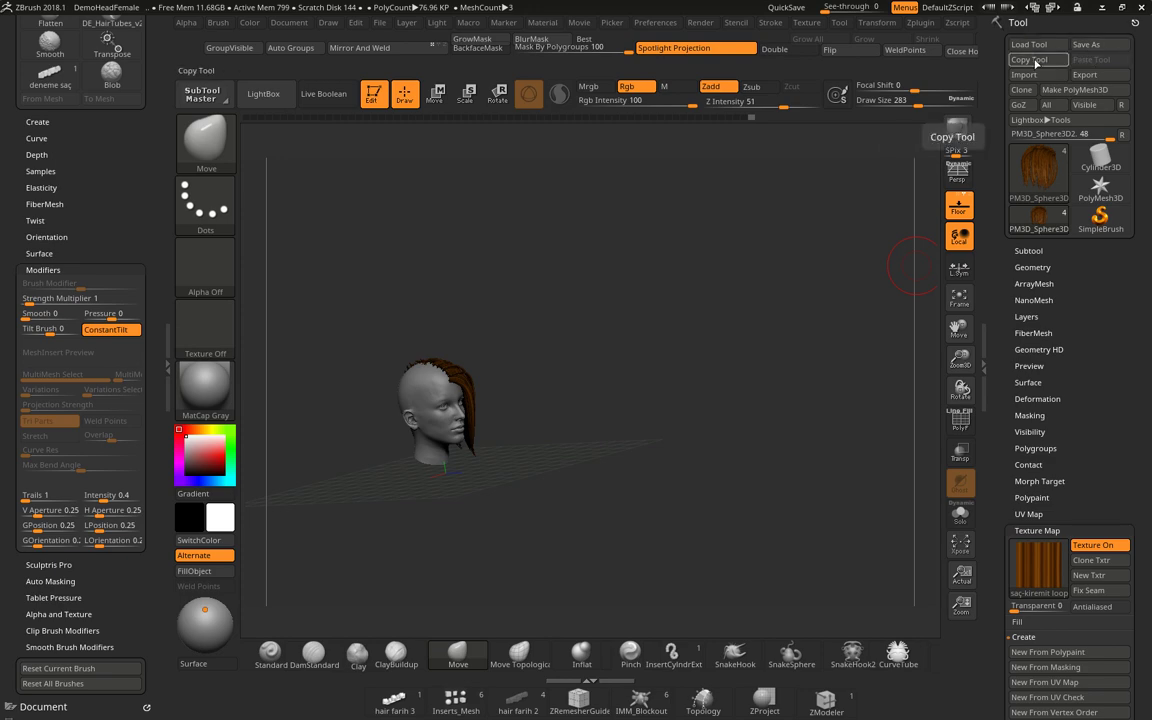
Load the 'sac teli 33' tool from the zbrush tasarım character folder.
left_click(1029, 44)
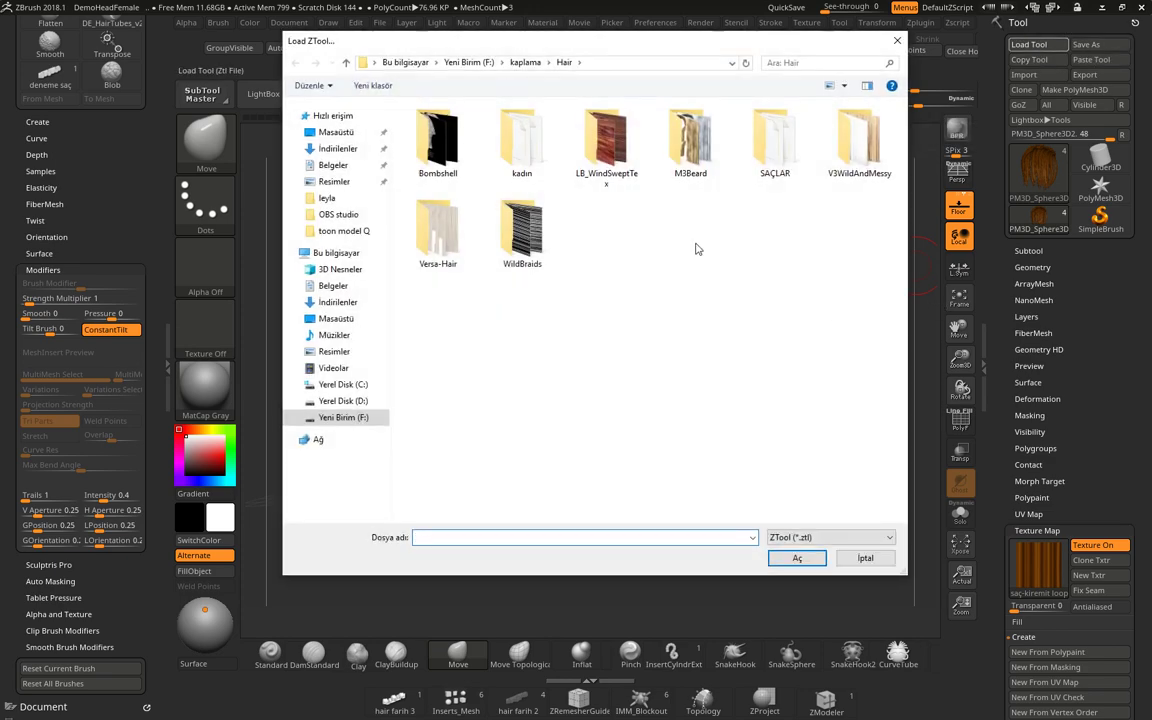
left_click(343, 417)
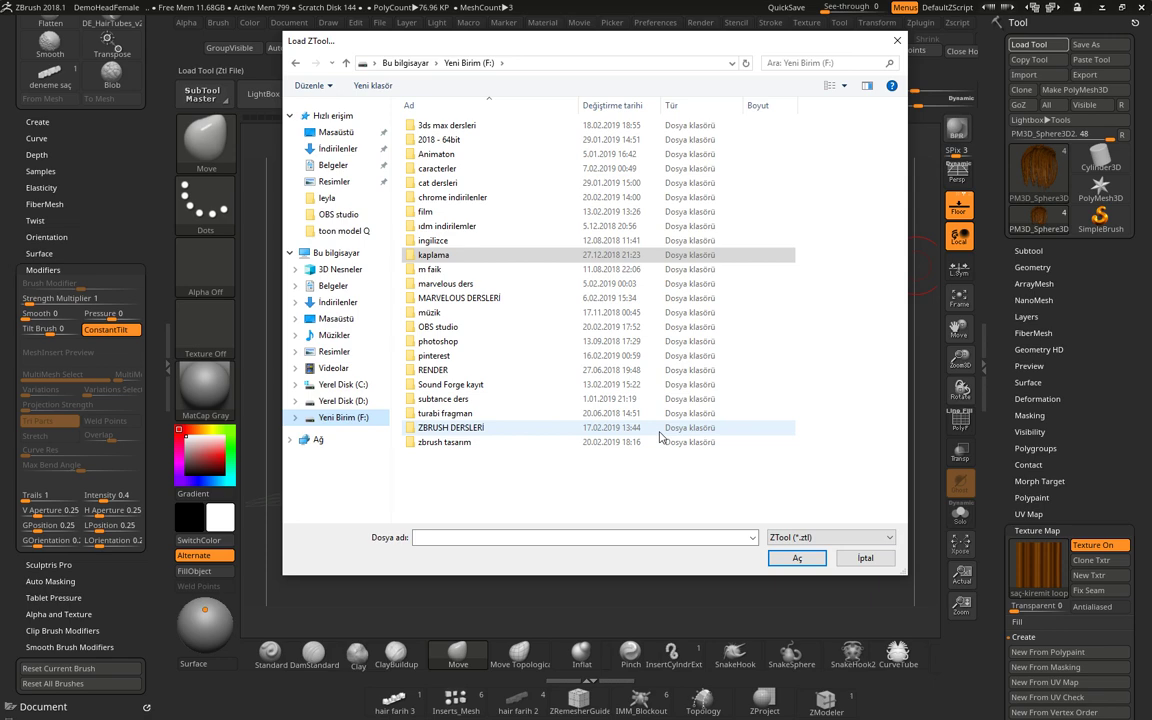
double_click(455, 452)
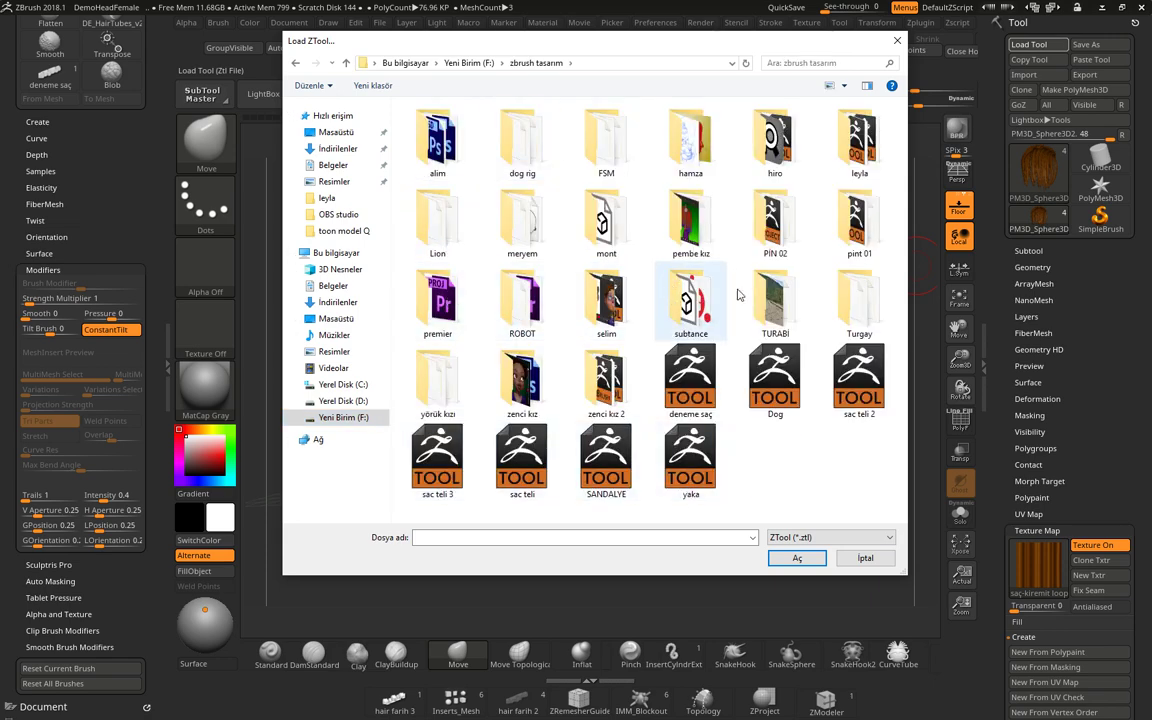
double_click(859, 140)
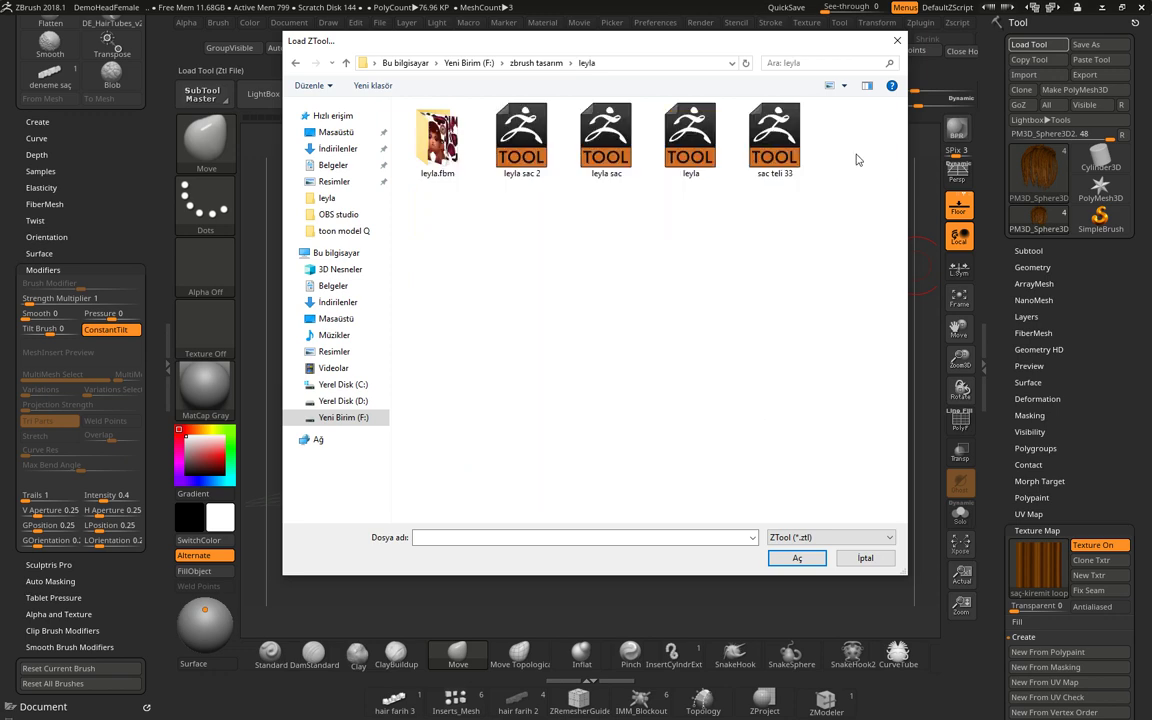
left_click(773, 145)
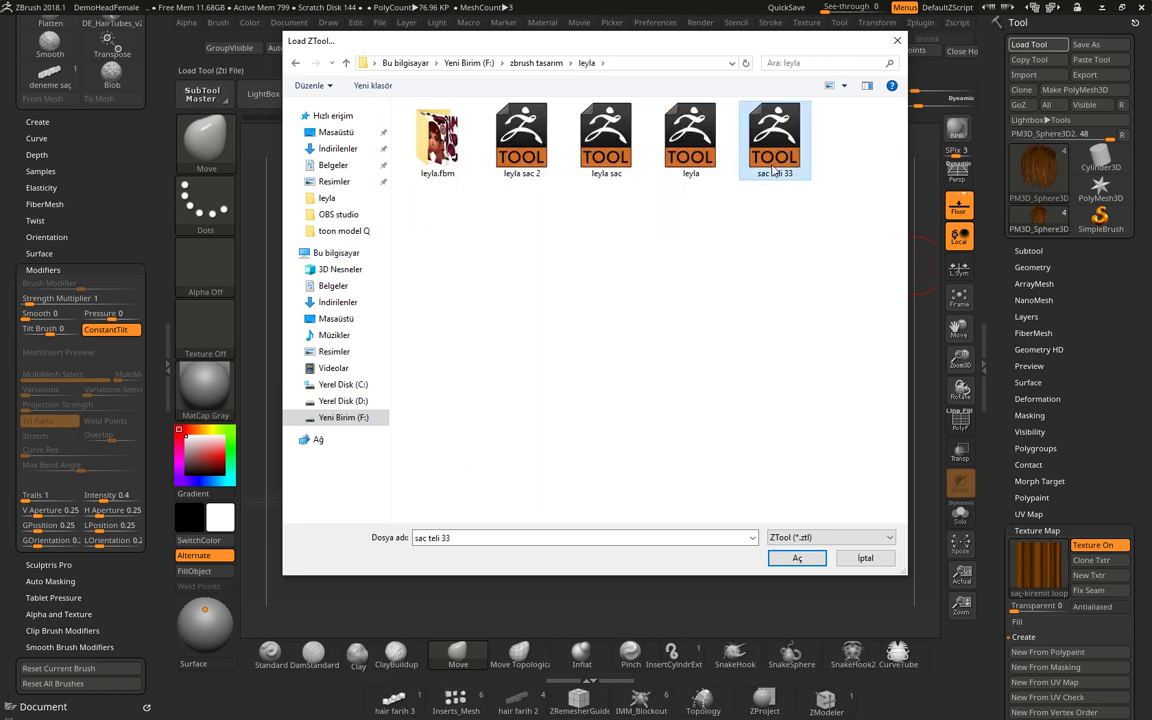
left_click(800, 556)
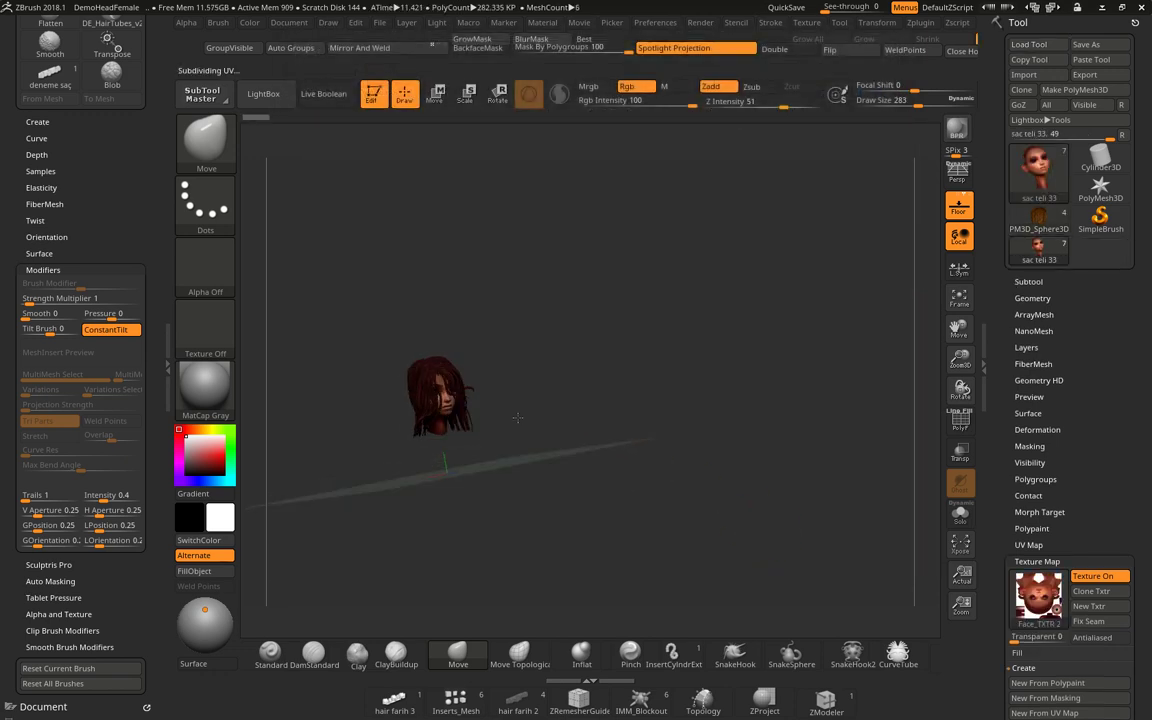
Solo the Head2 hair subtool, frame it, and orbit to inspect its strips.
left_click(1035, 282)
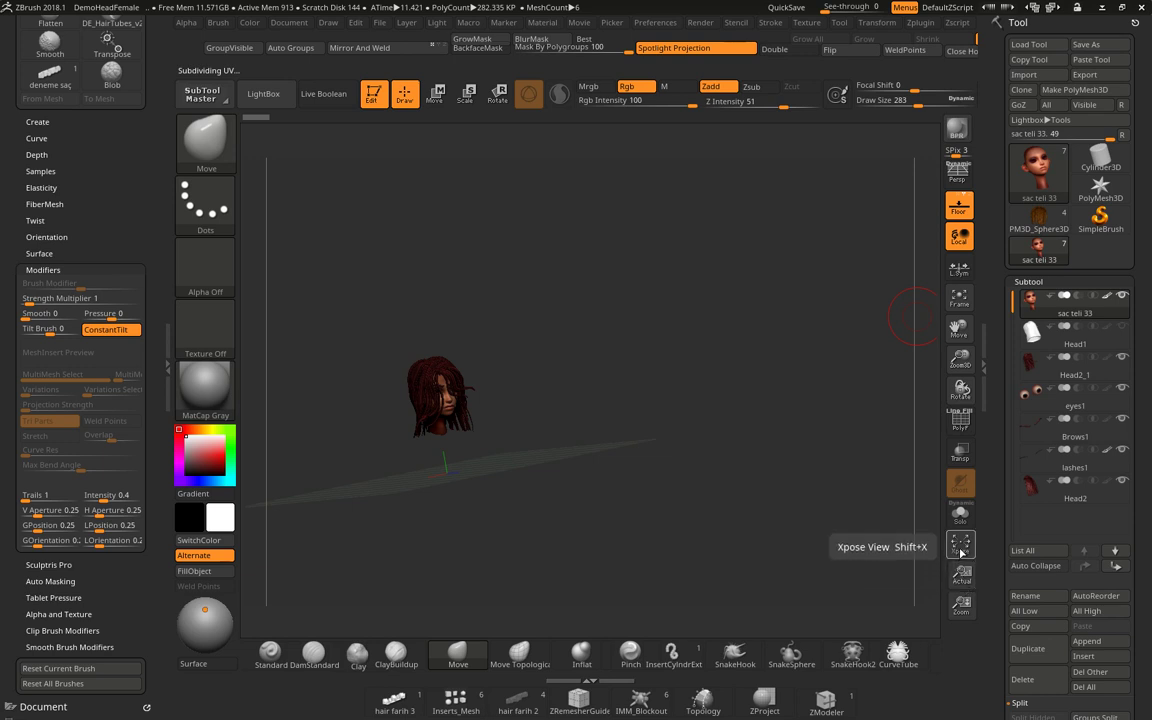
left_click(968, 521)
left_click(440, 390, "alt")
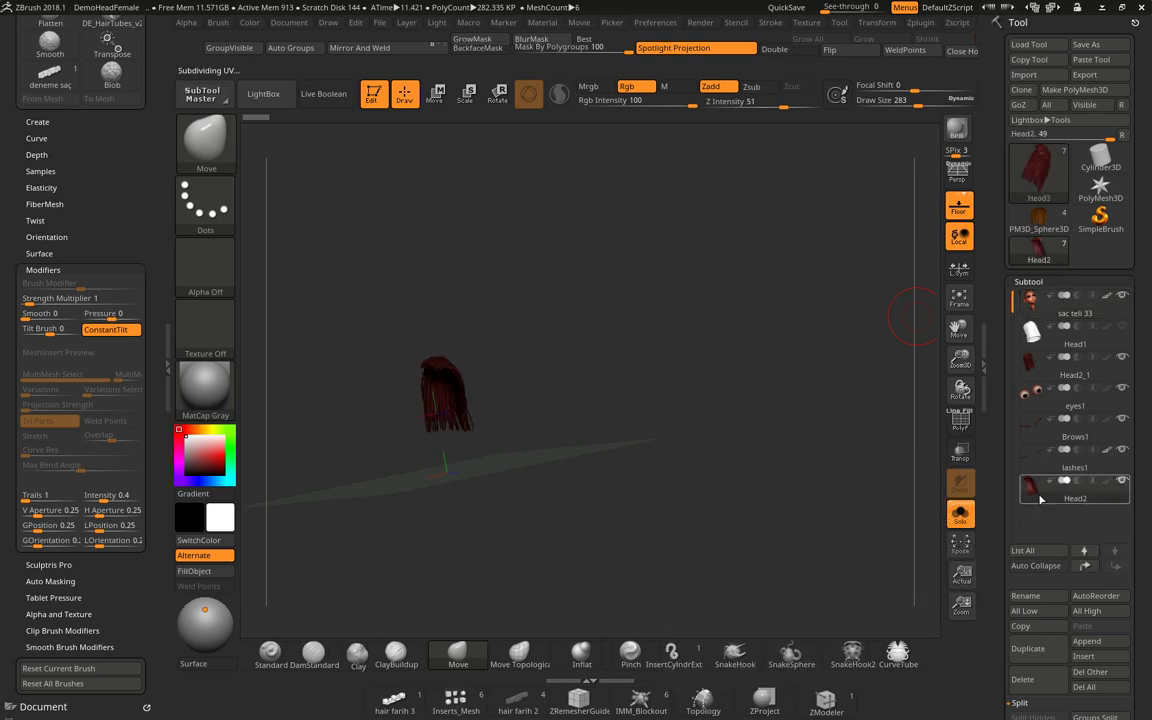
left_click_drag(607, 439, 481, 420)
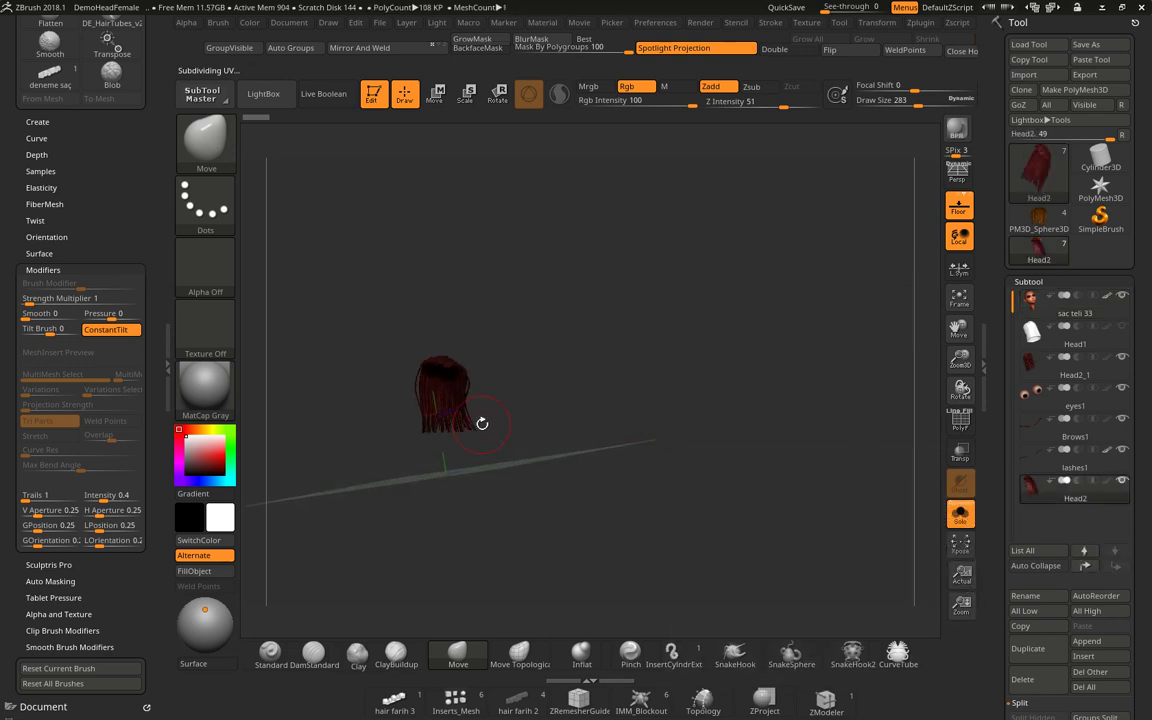
key("f")
key("f")
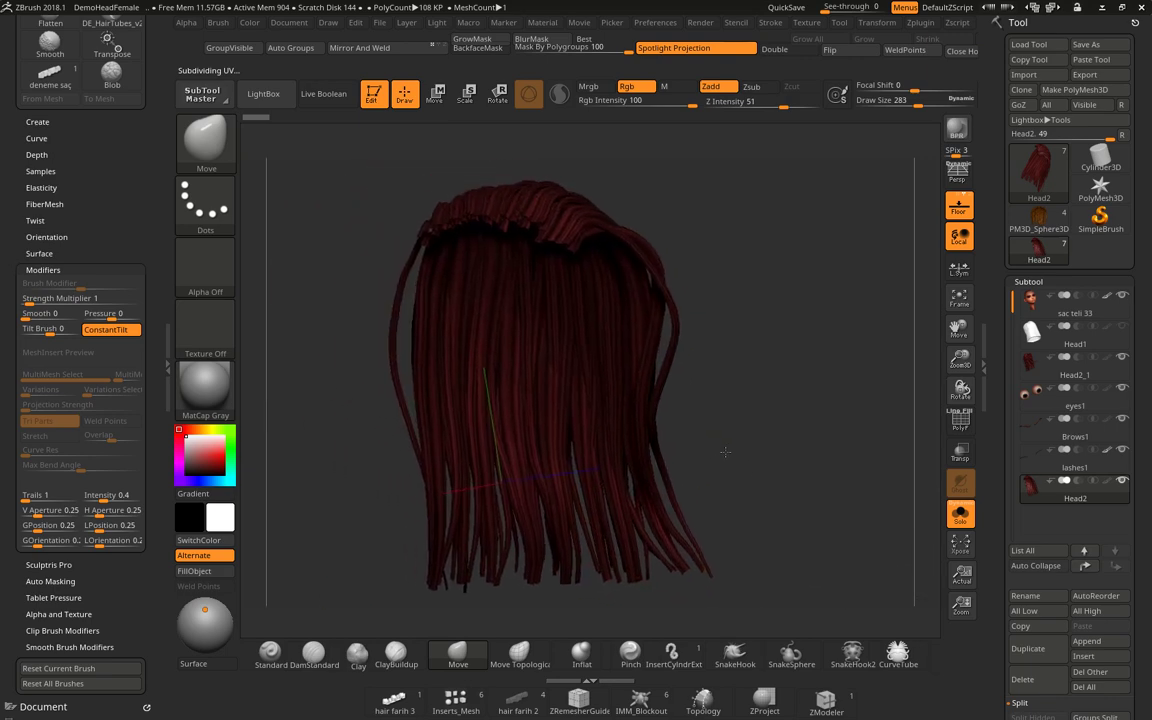
mouse_move(743, 458)
left_mouse_down()
mouse_move(775, 478)
mouse_move(732, 480)
mouse_move(817, 489)
mouse_move(862, 450)
left_mouse_up()
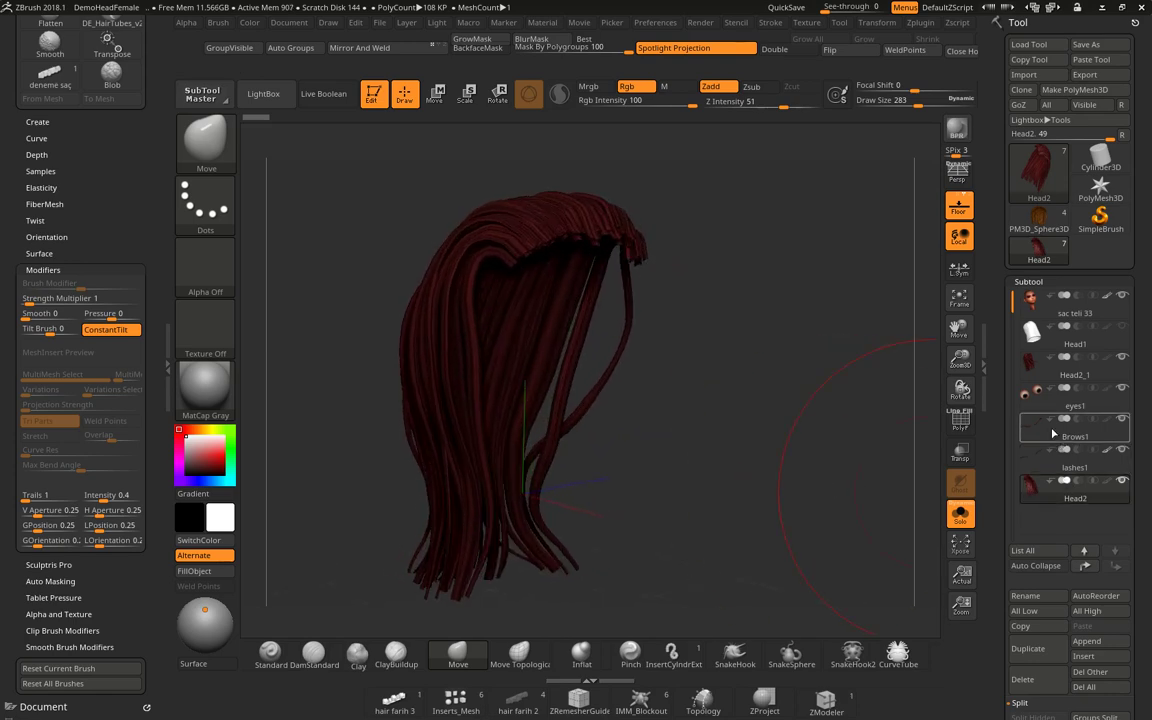
Solo the Head2_1 hair subtool and orbit around it from several sides.
left_click(1046, 374)
left_click(960, 514)
mouse_move(789, 393)
left_mouse_down()
mouse_move(710, 404)
mouse_move(756, 406)
mouse_move(693, 381)
mouse_move(850, 435)
mouse_move(780, 440)
left_mouse_up()
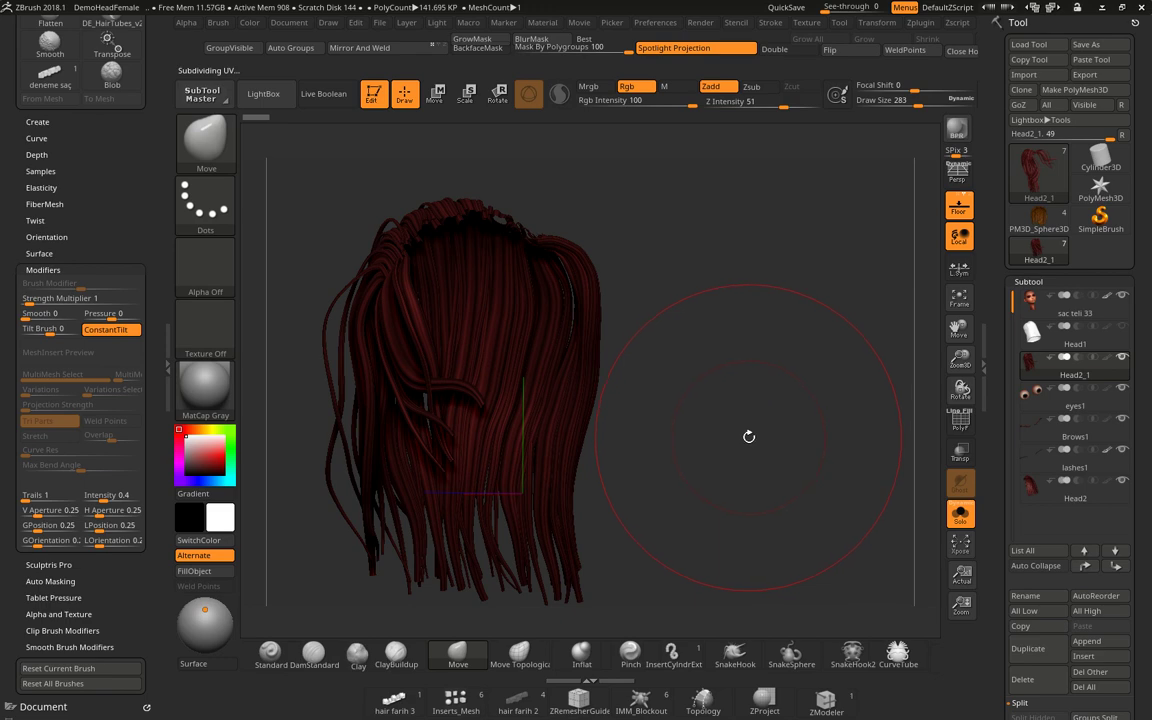
mouse_move(709, 447)
left_mouse_down()
mouse_move(663, 455)
mouse_move(717, 450)
left_mouse_up()
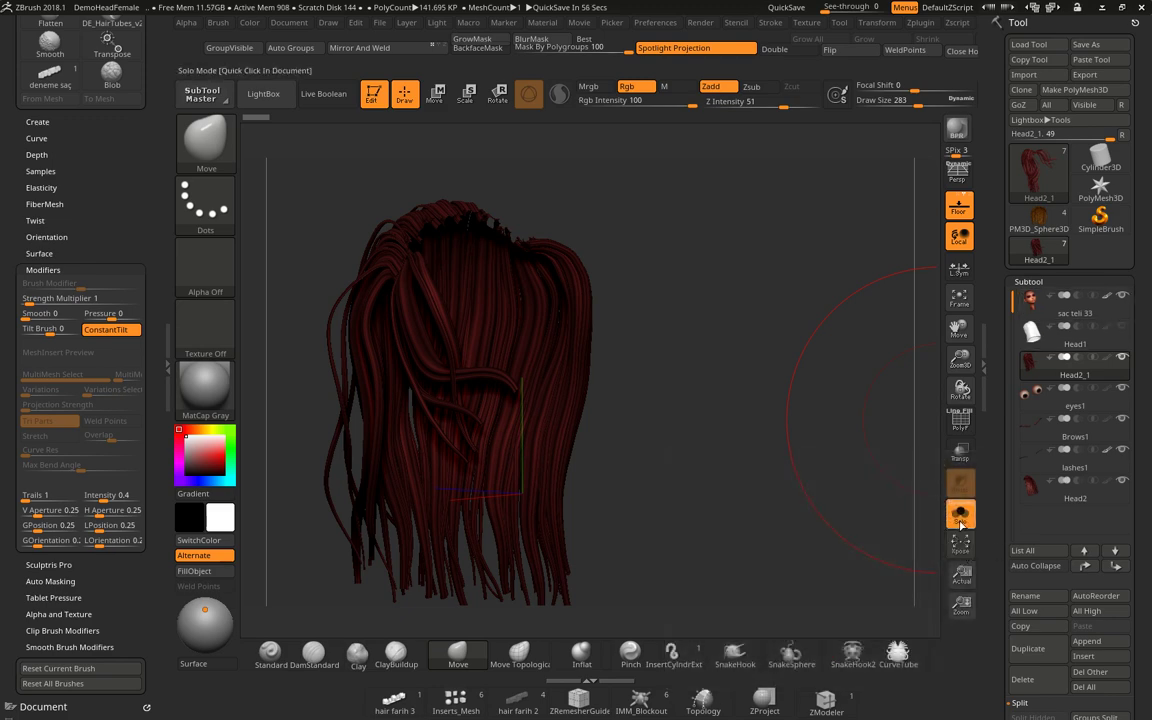
Turn off Solo to show the face and eyes, and rotate to a front view.
left_click(960, 520)
left_click_drag(677, 445, 786, 487)
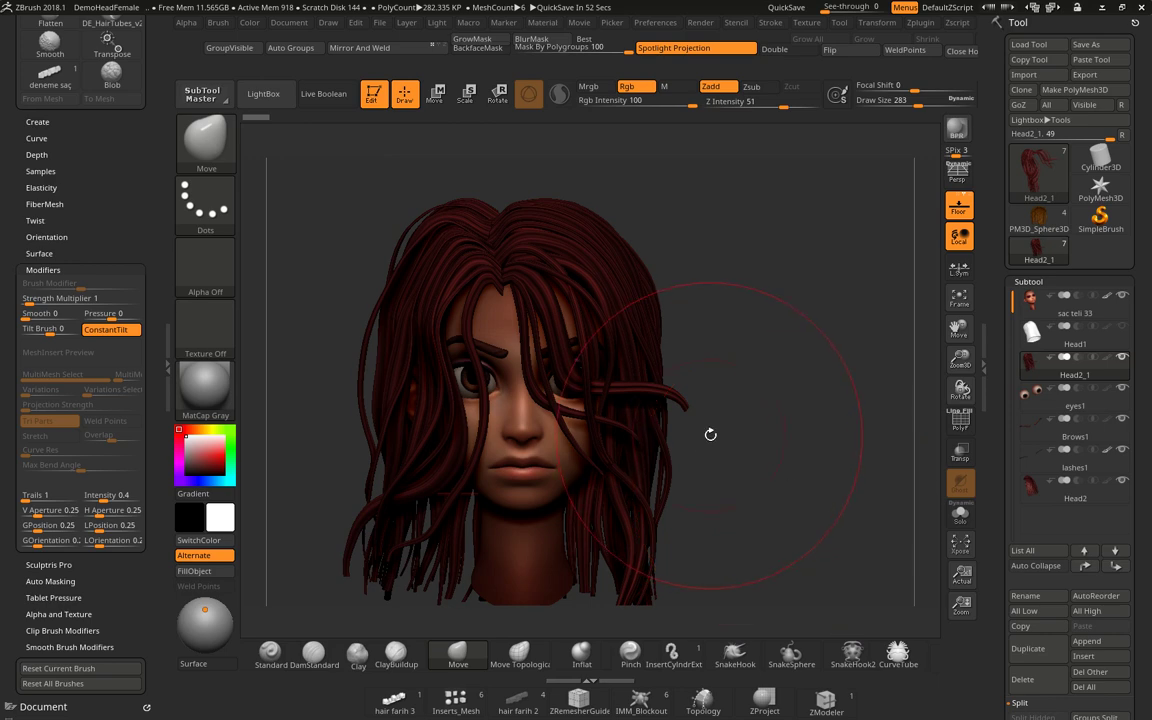
mouse_move(710, 432)
left_mouse_down()
mouse_move(720, 418)
mouse_move(743, 440)
left_mouse_up()
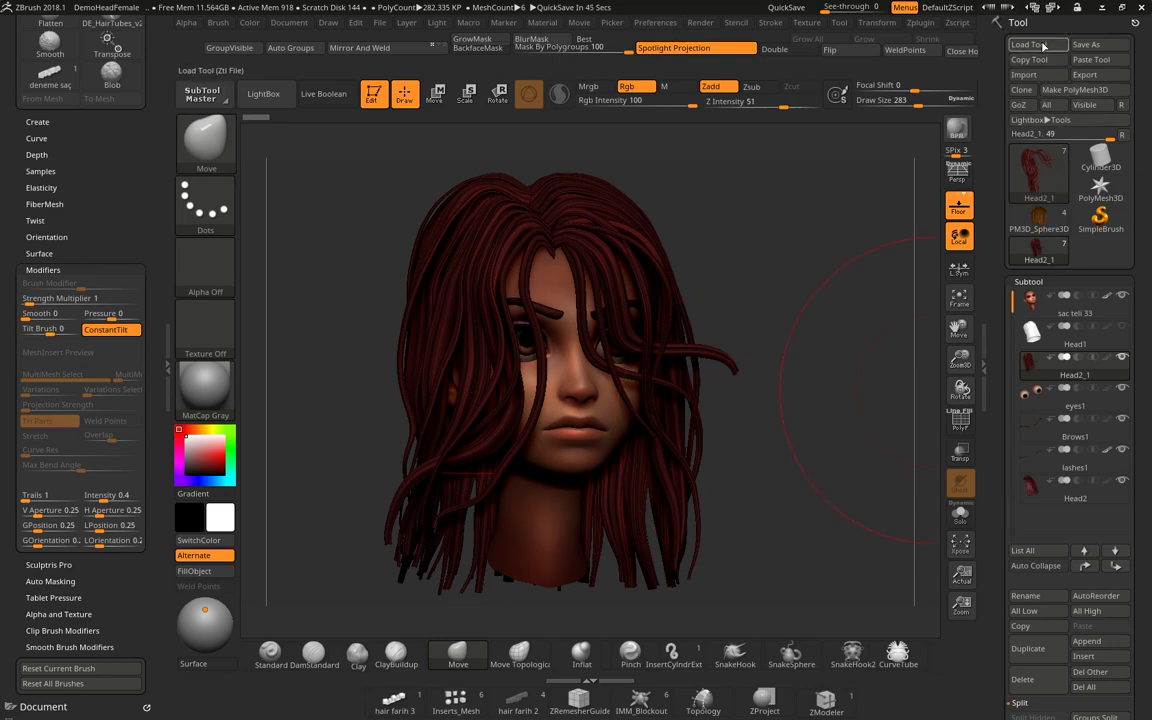
Load the leyla sac 2 tool and orbit to check its hair.
left_click(1029, 44)
double_click(521, 145)
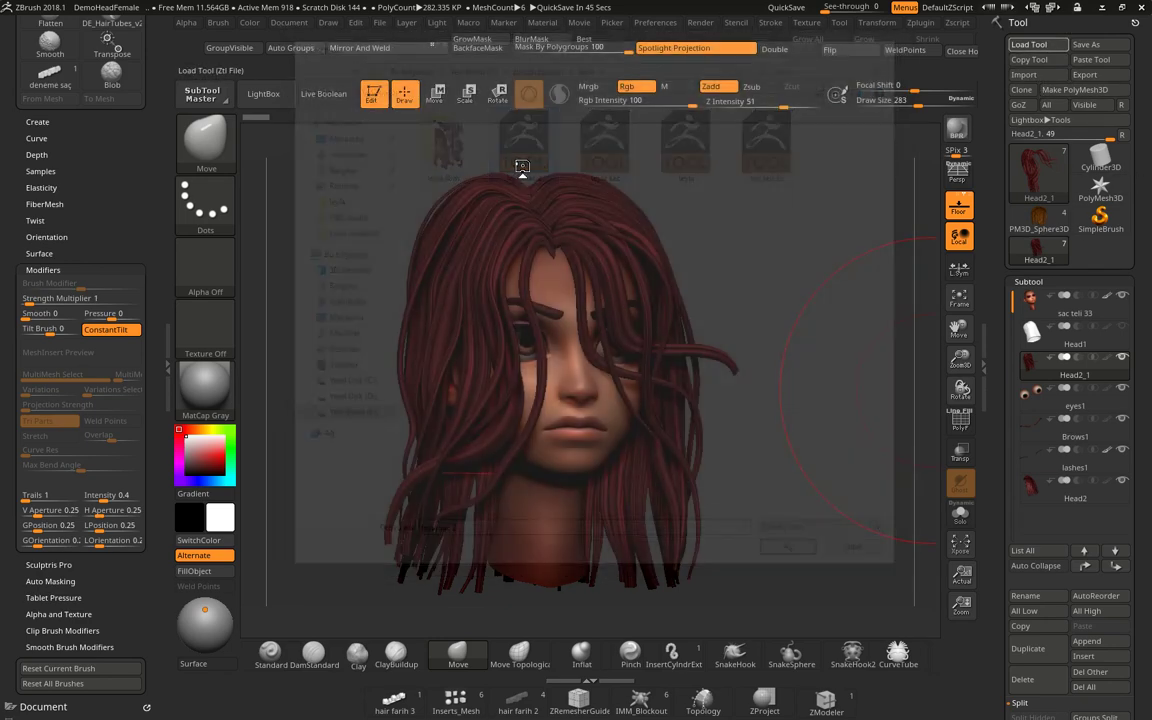
left_click_drag(734, 432, 740, 463)
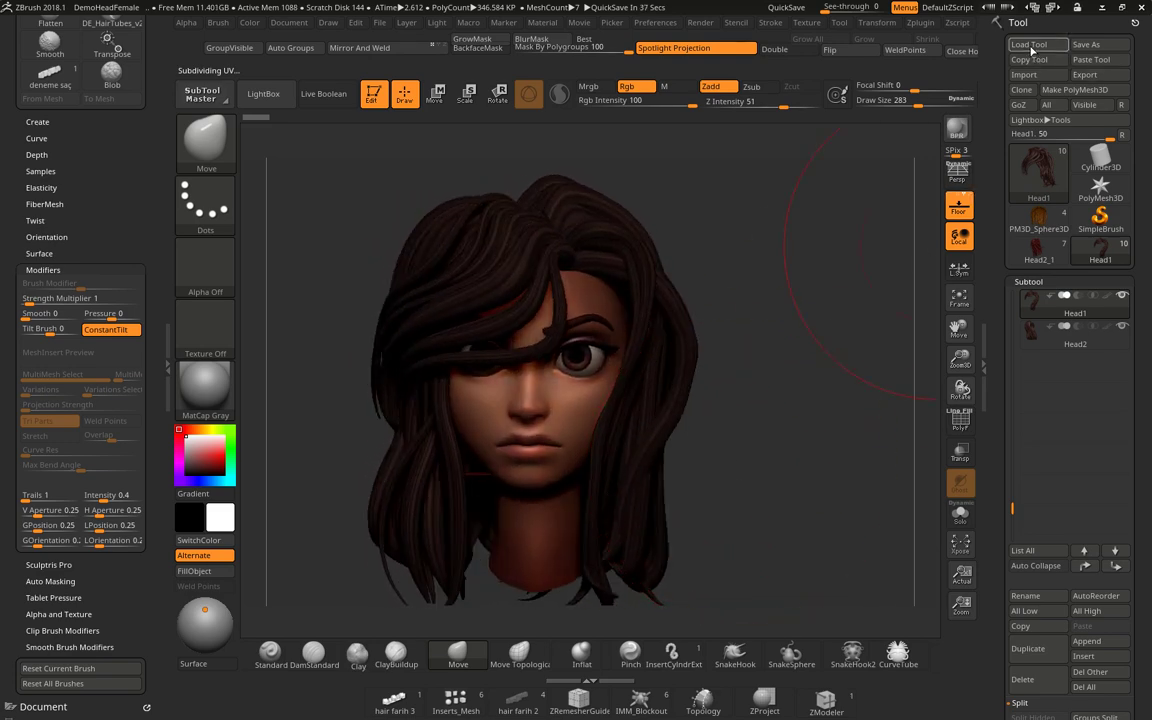
Load the leyla sac pigtail model.
left_click(1030, 45)
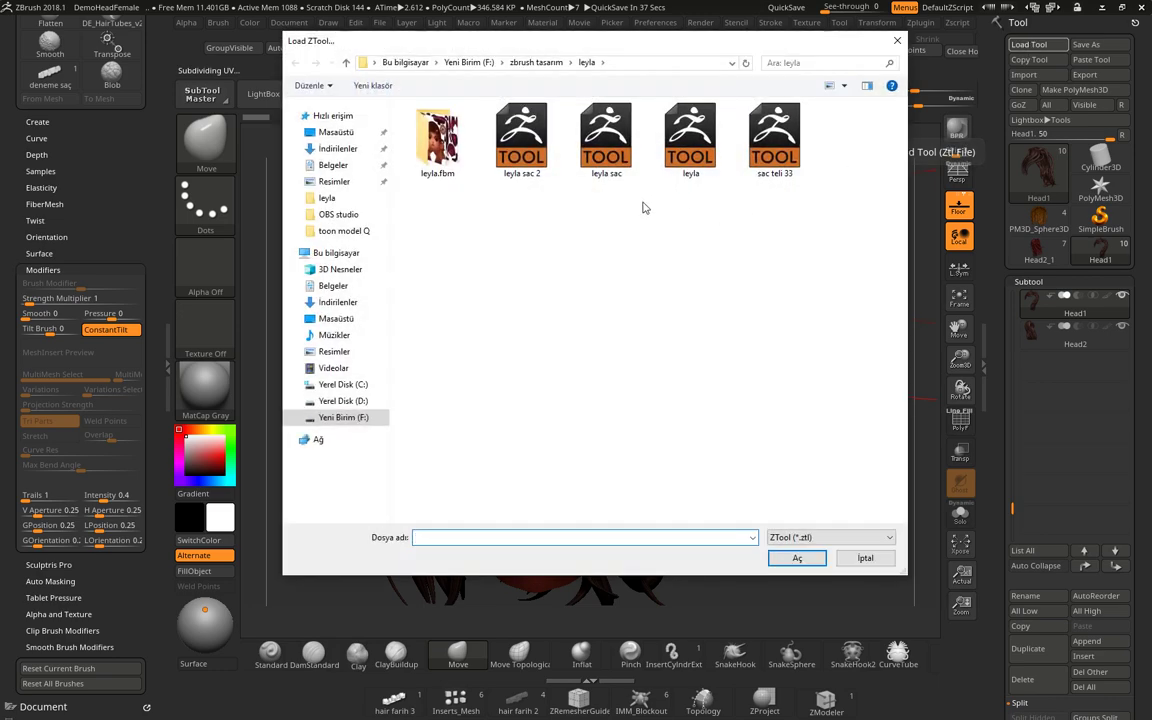
left_click(606, 165)
double_click(606, 165)
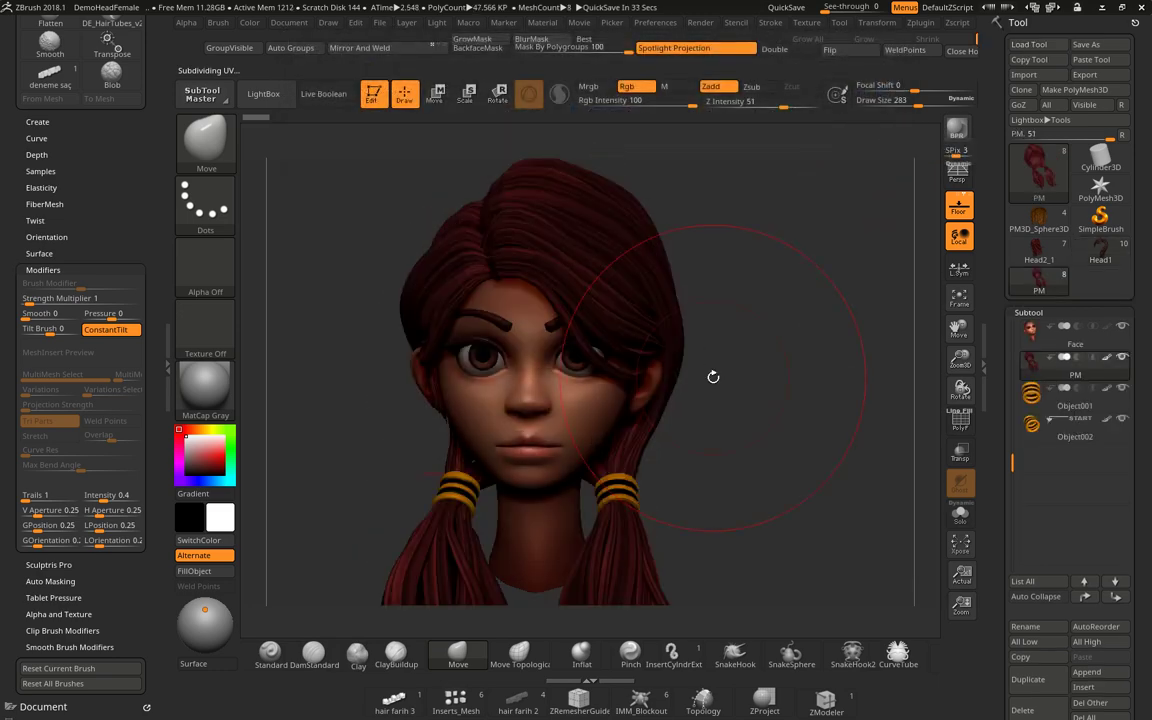
mouse_move(746, 434)
left_mouse_down()
mouse_move(683, 458)
mouse_move(757, 374)
mouse_move(614, 438)
mouse_move(540, 421)
left_mouse_up()
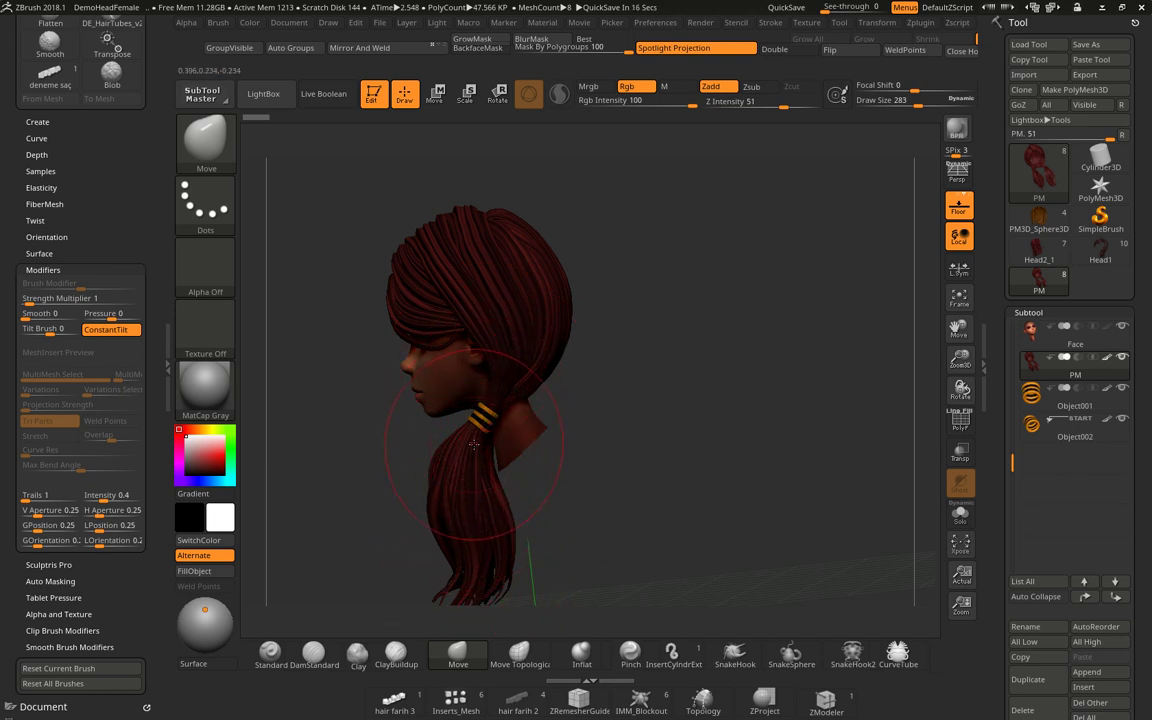
left_click_drag(586, 483, 602, 444)
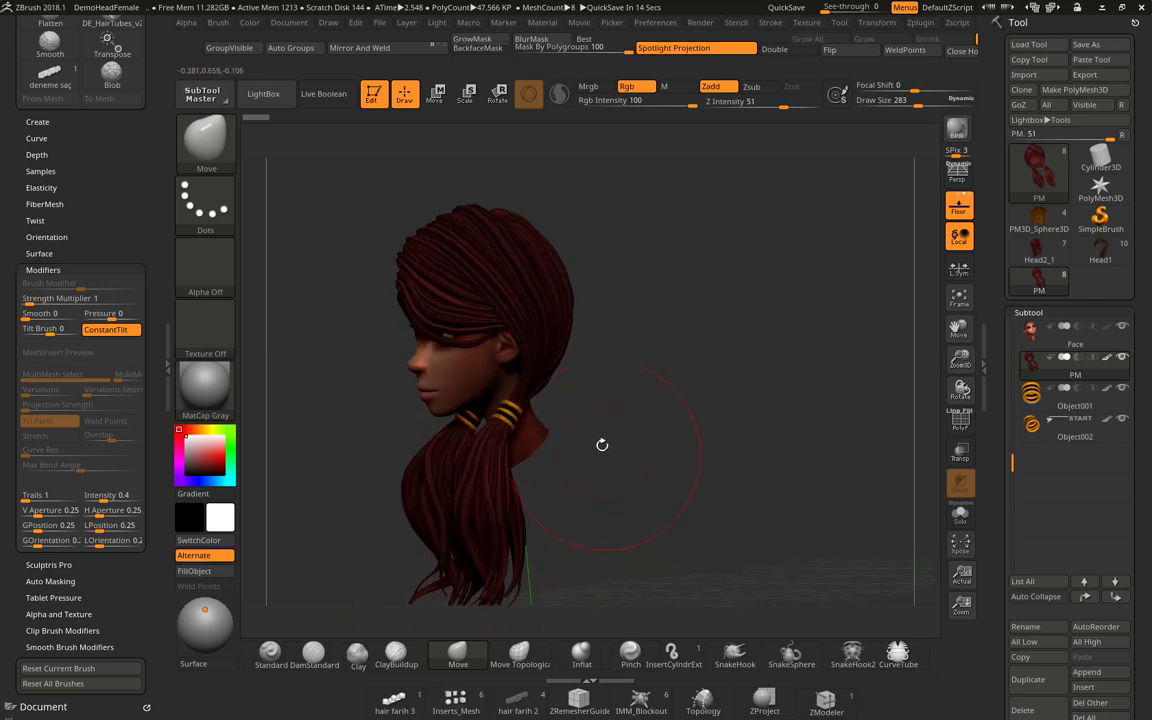
left_click_drag(625, 398, 622, 447)
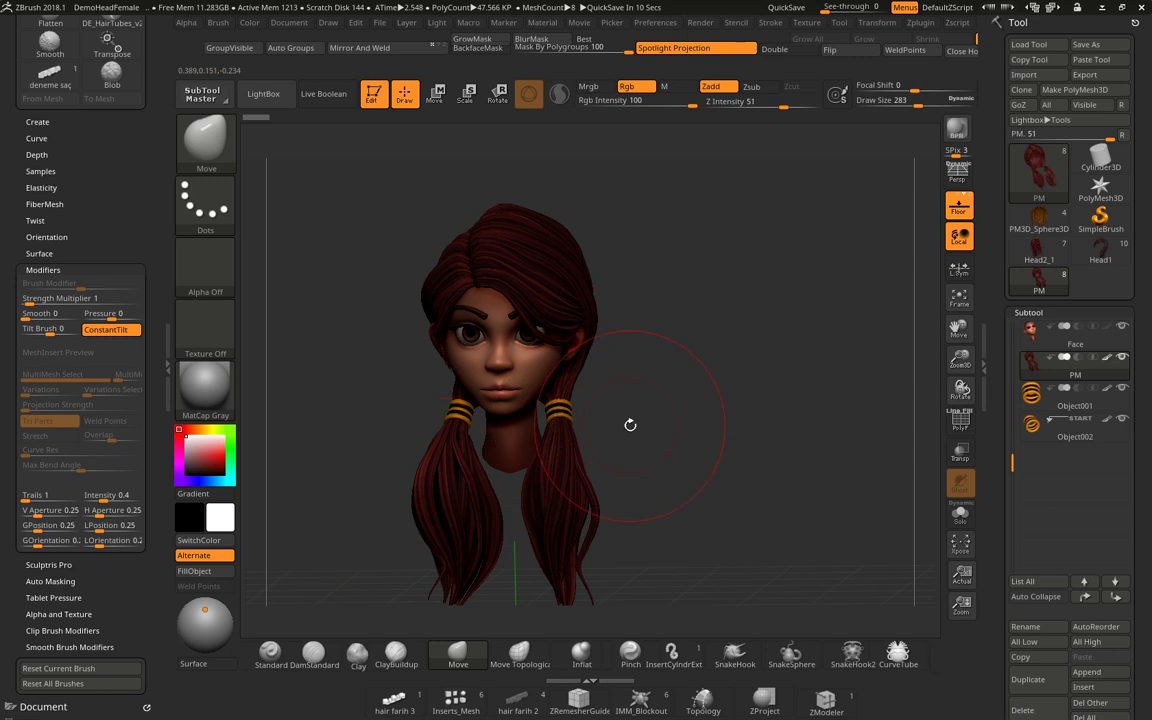
left_click_drag(630, 424, 537, 382)
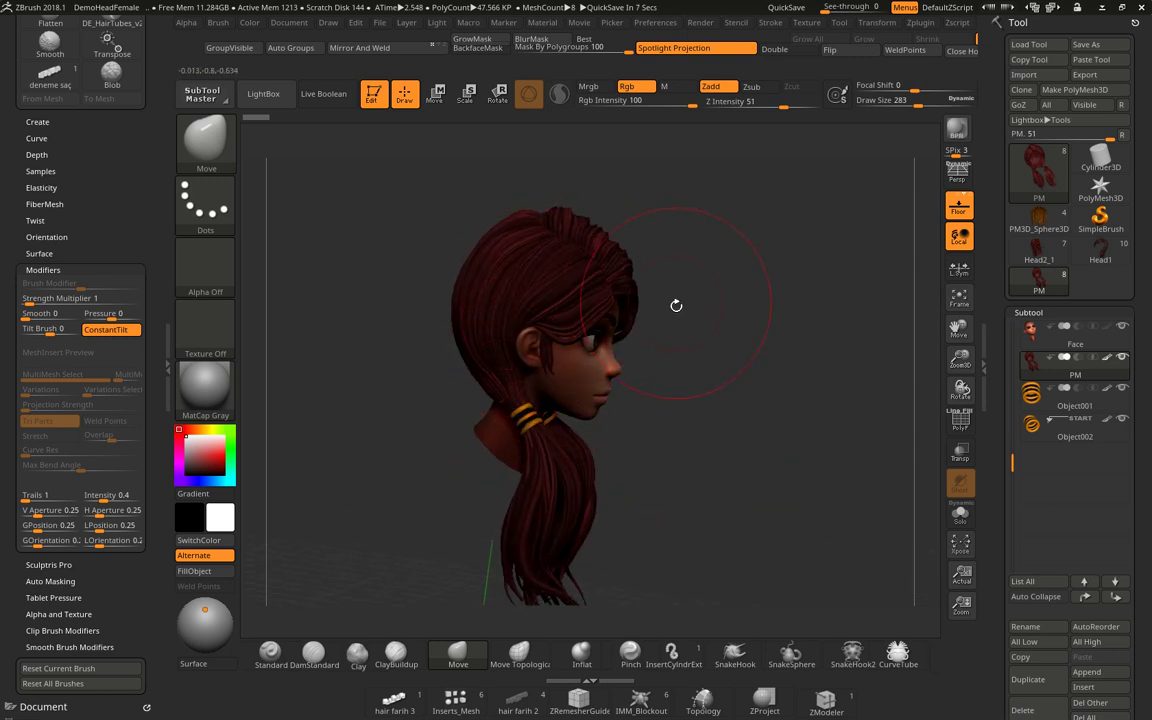
mouse_move(676, 305)
left_mouse_down()
mouse_move(725, 360)
mouse_move(613, 367)
mouse_move(690, 386)
left_mouse_up()
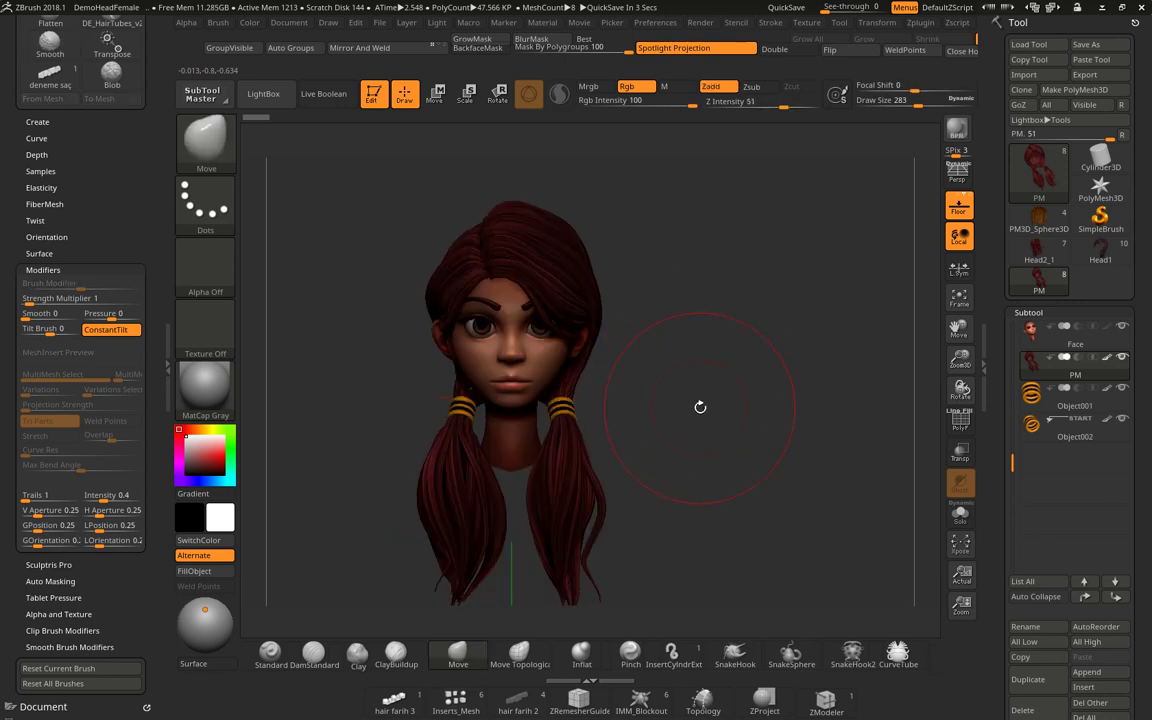
left_click_drag(696, 422, 612, 451)
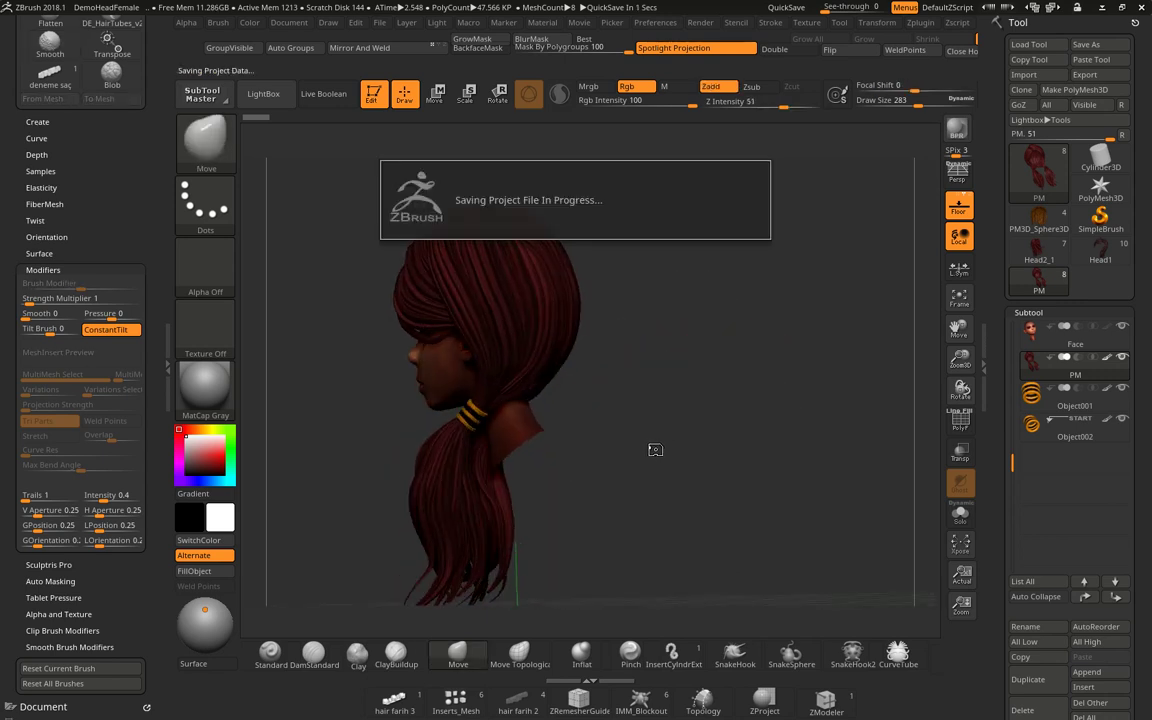
left_click_drag(655, 445, 677, 447)
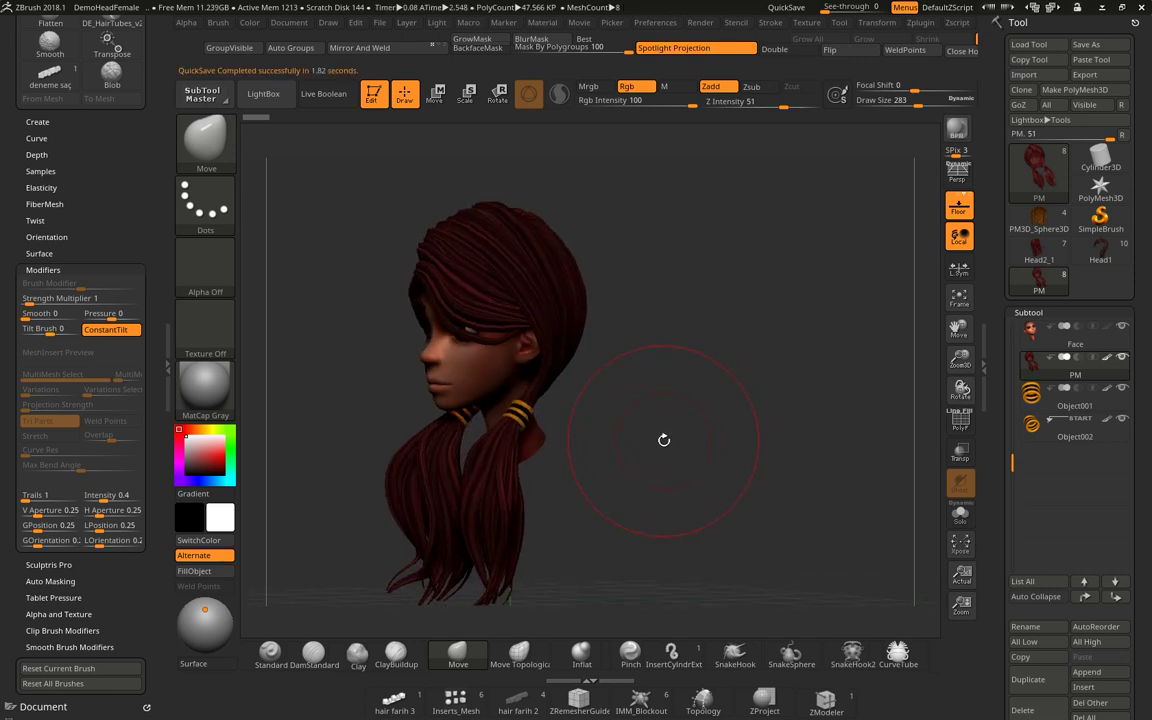
left_click_drag(663, 424, 750, 419)
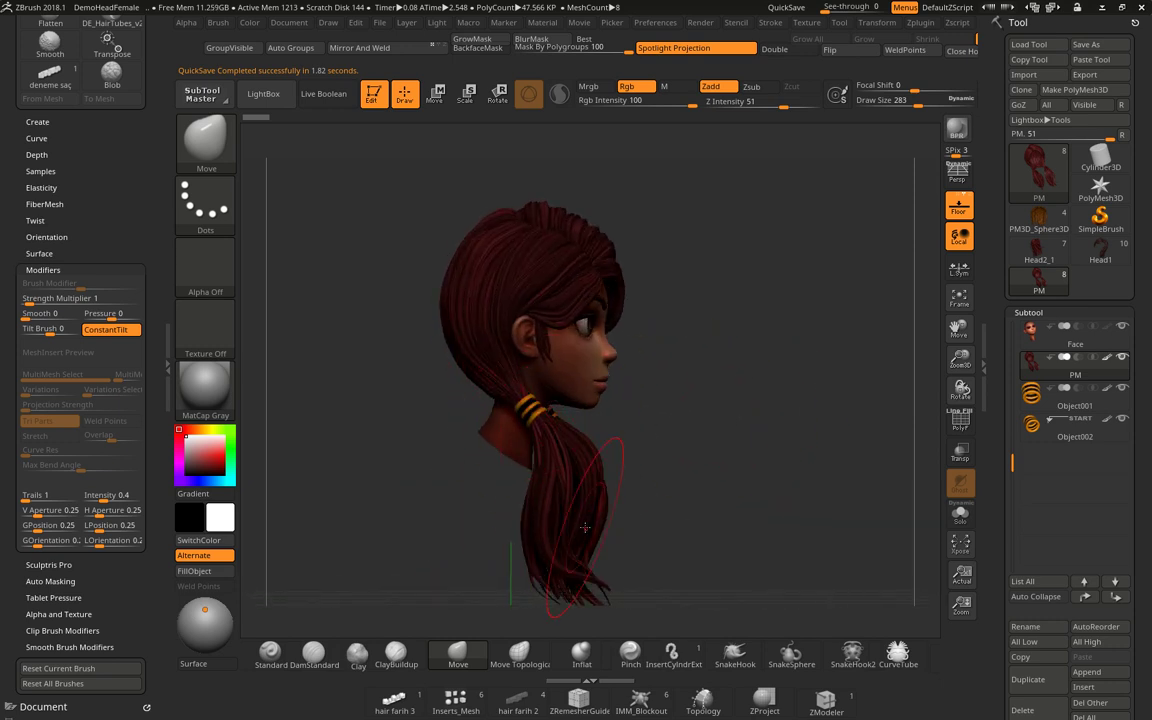
left_click_drag(674, 437, 646, 448)
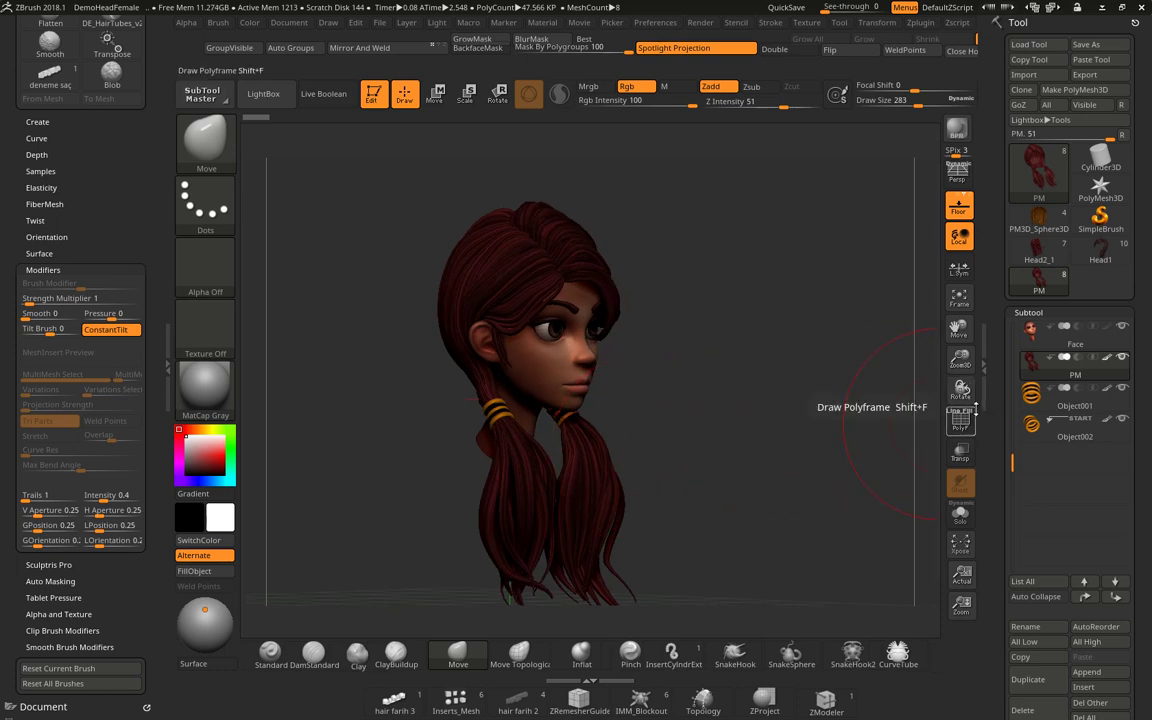
mouse_move(735, 381)
left_mouse_down()
mouse_move(650, 392)
mouse_move(672, 417)
mouse_move(717, 404)
mouse_move(703, 403)
left_mouse_up()
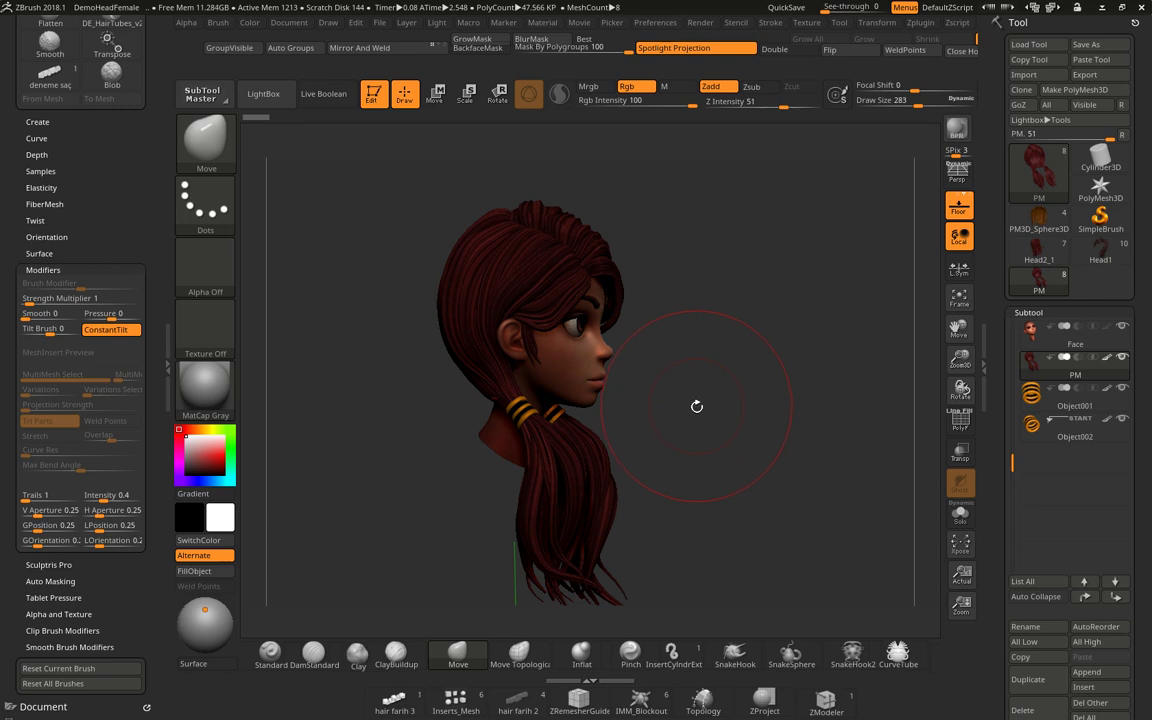
left_click_drag(697, 406, 655, 410)
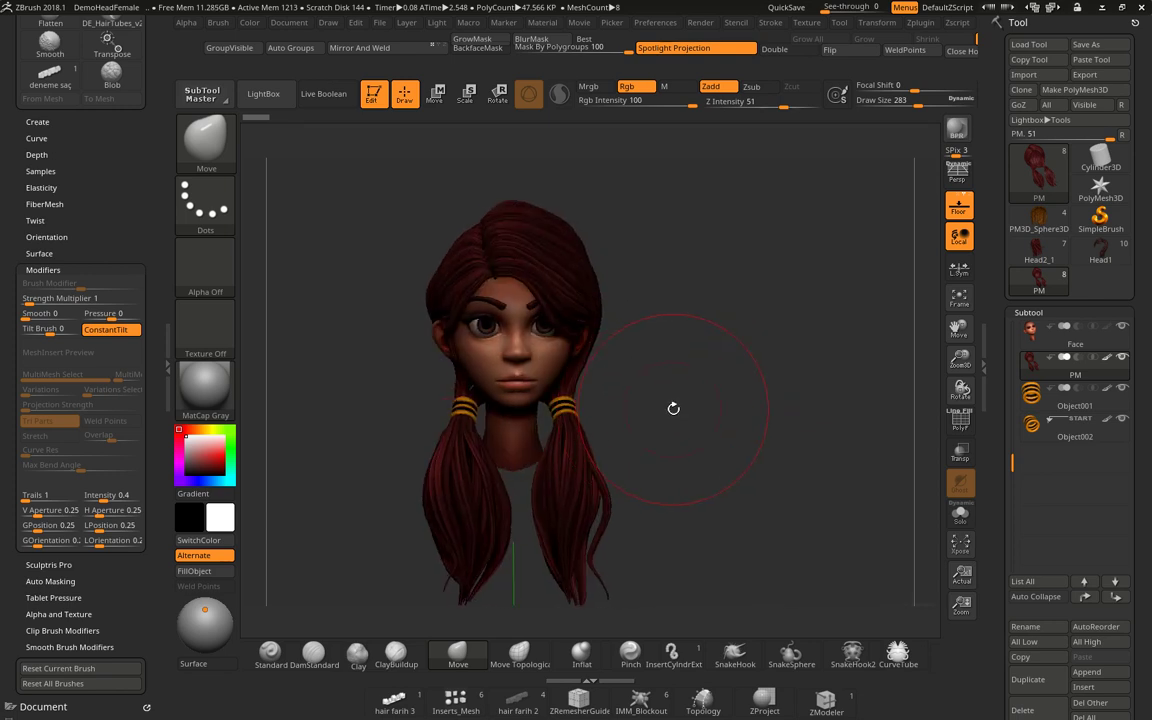